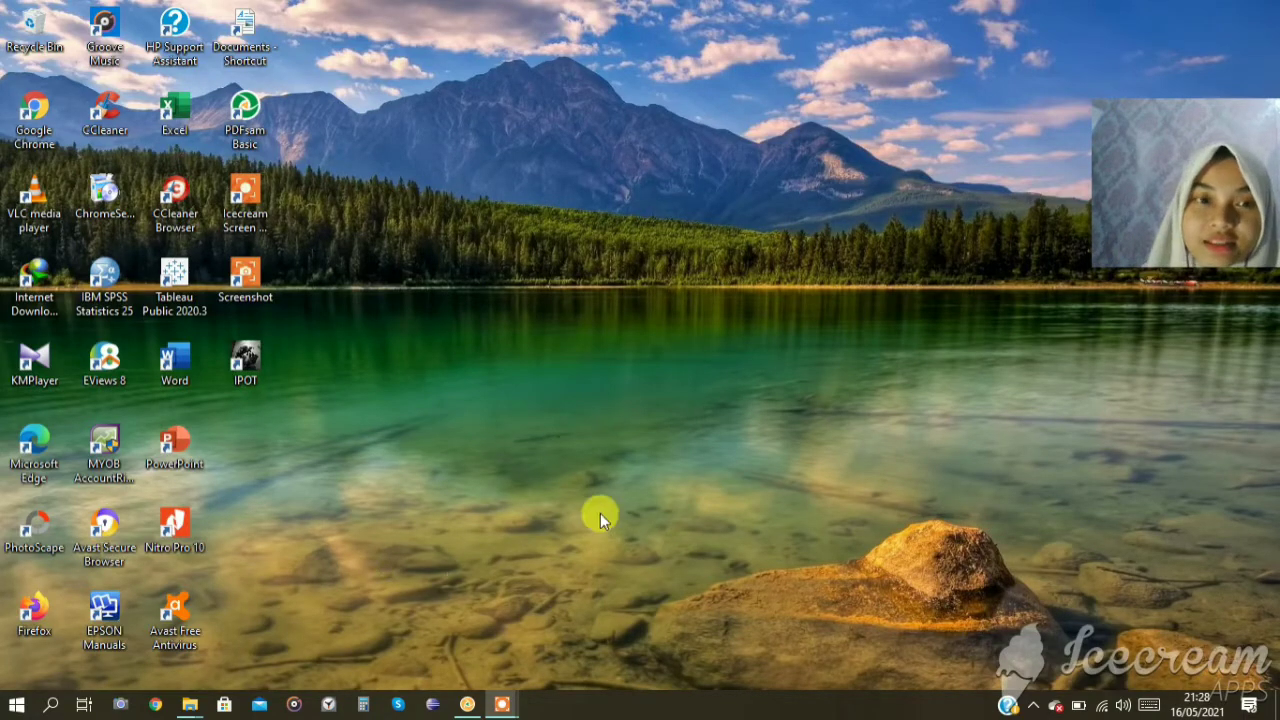
Review the transaction documents 1 to 15 in Tugas 2 MYOB.pdf, then put the document away.
left_click(468, 705)
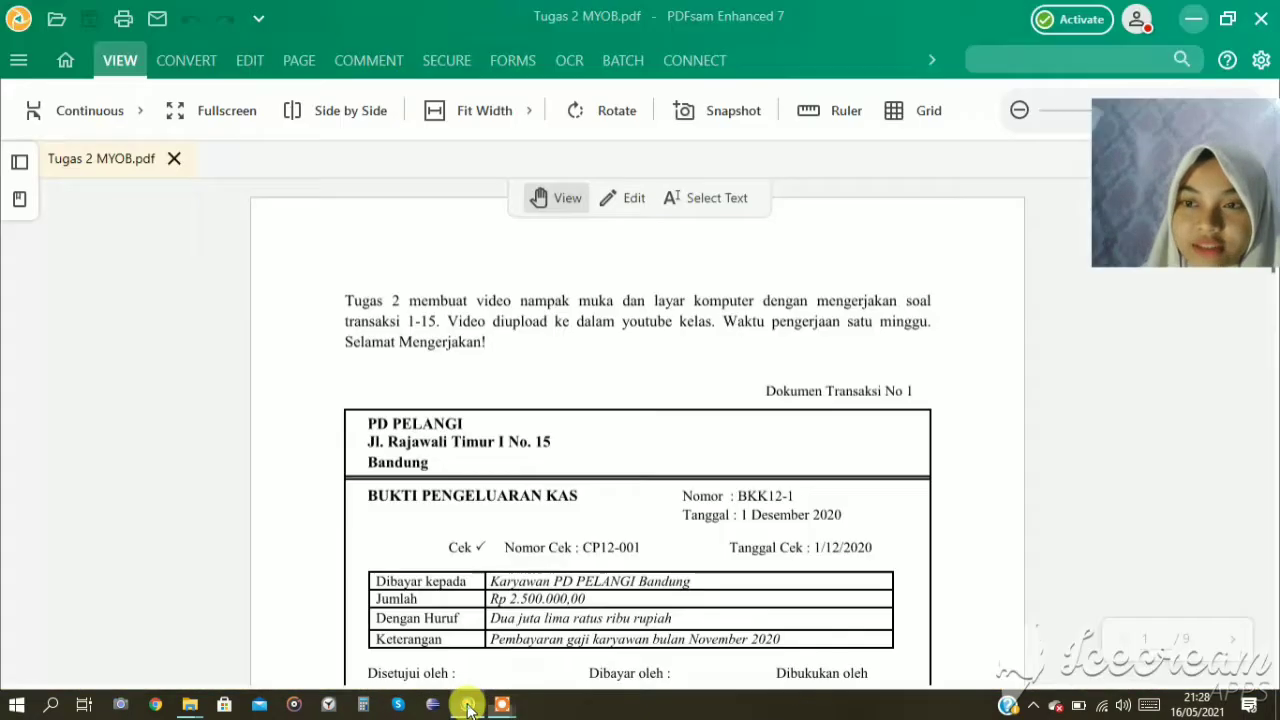
scroll(905, 462, "down", 4)
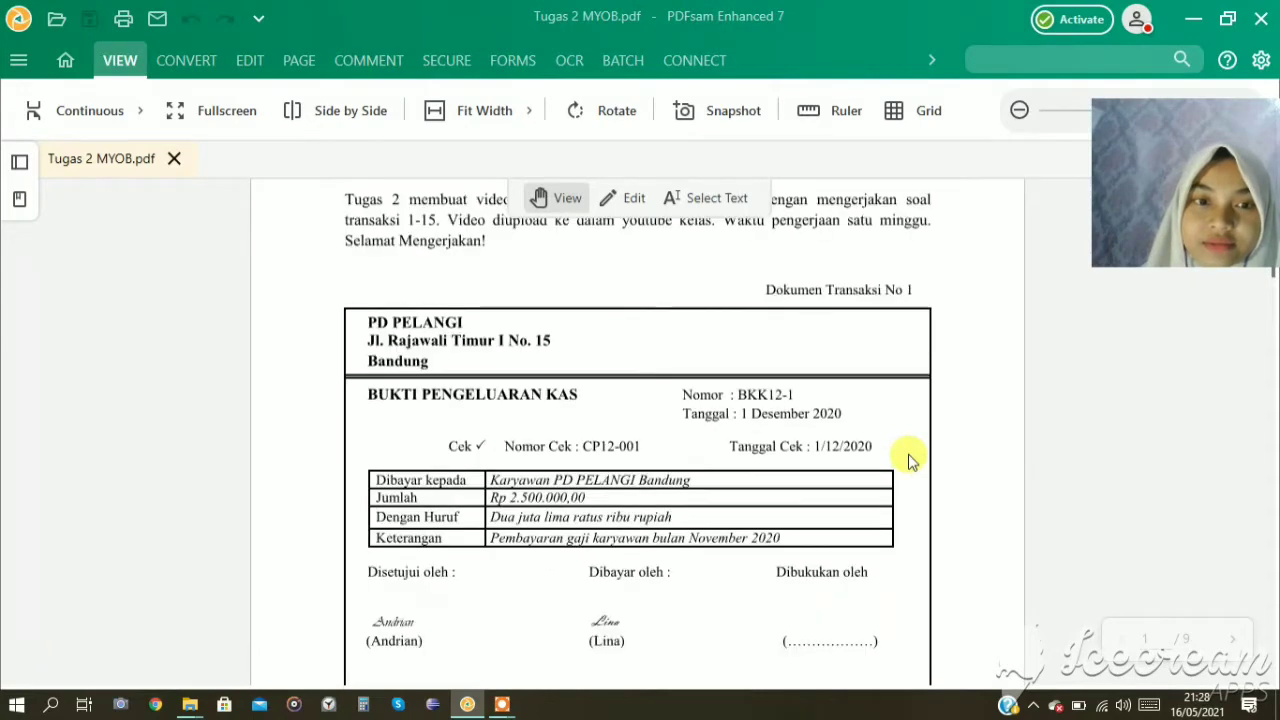
scroll(910, 460, "down", 5)
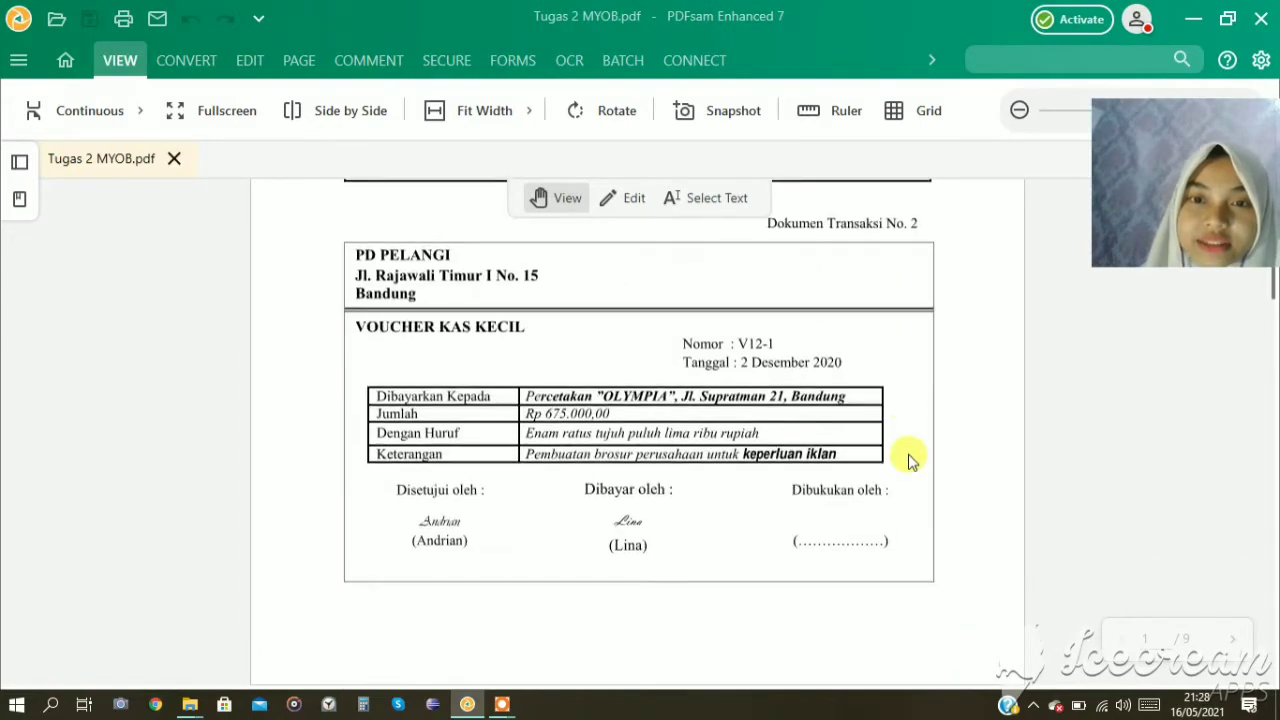
scroll(910, 460, "down", 6)
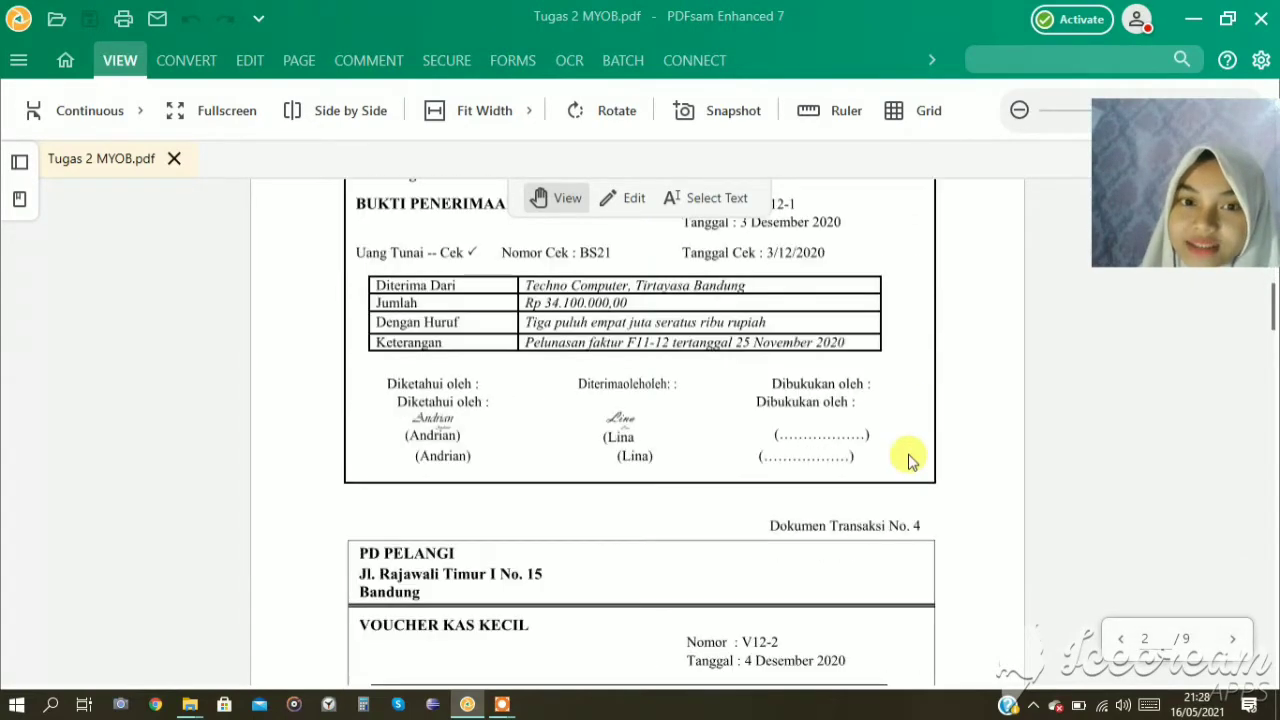
scroll(915, 460, "down", 6)
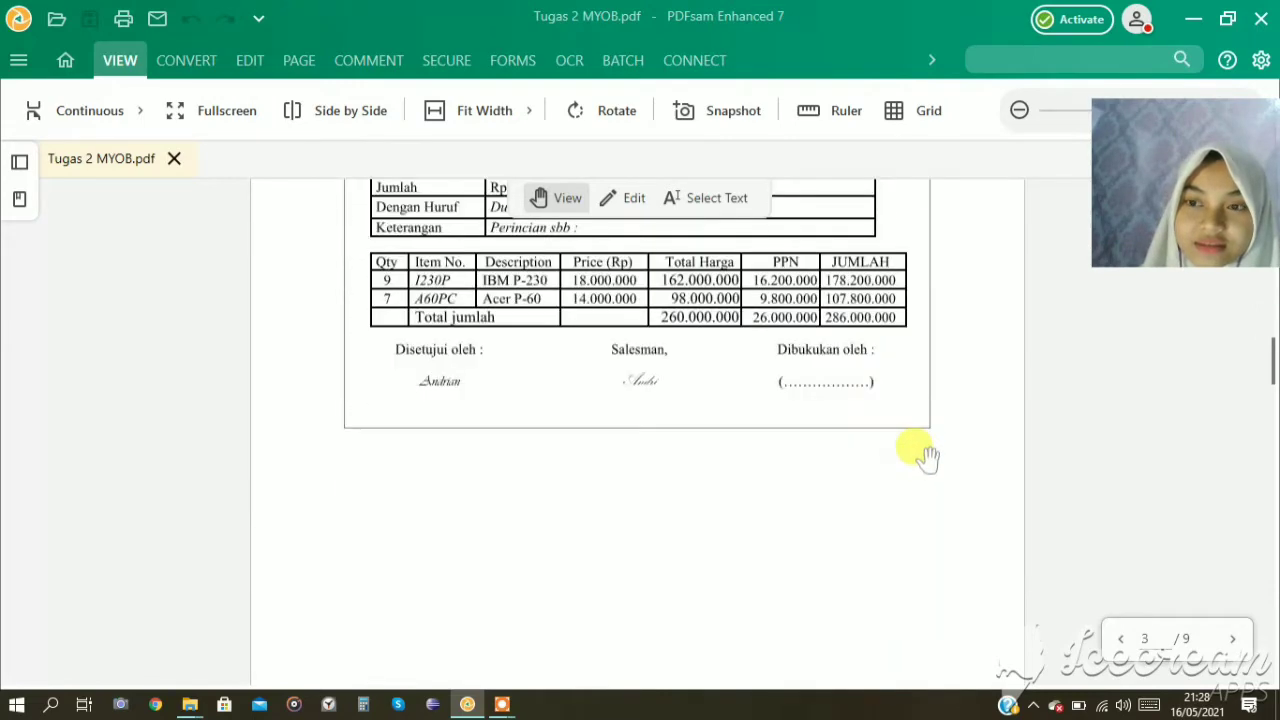
scroll(950, 455, "down", 6)
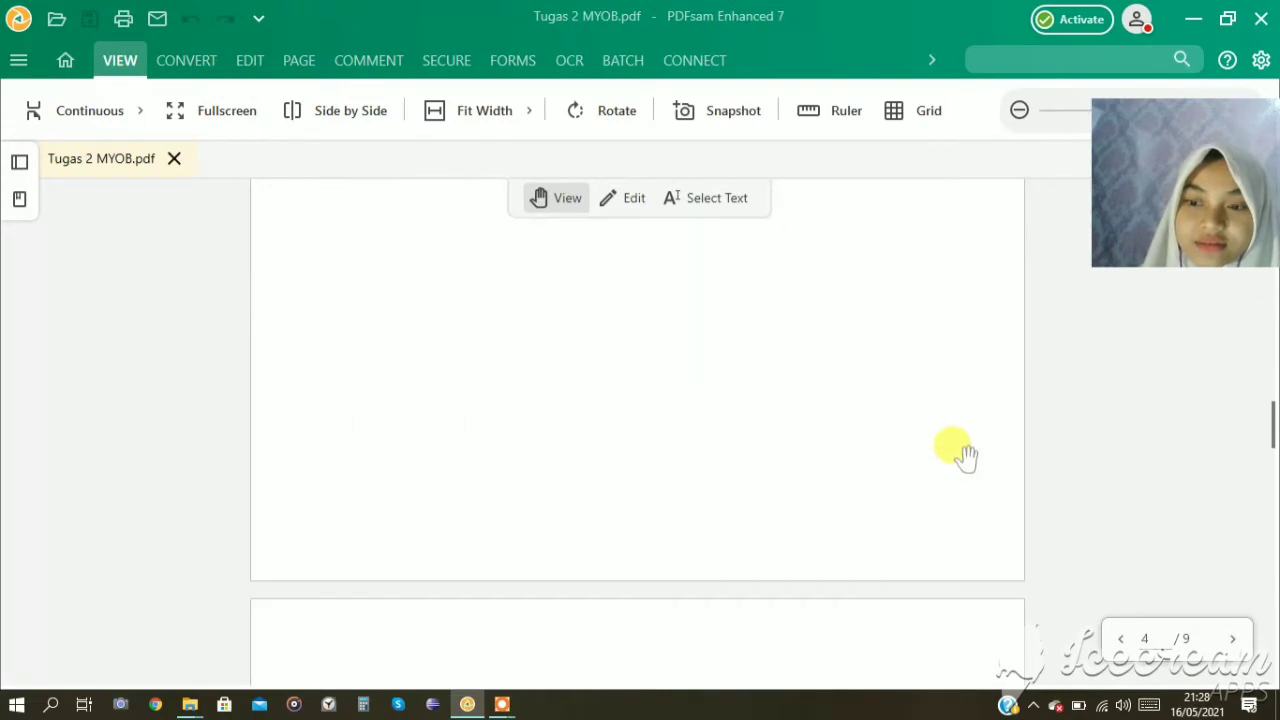
scroll(1017, 465, "down", 10)
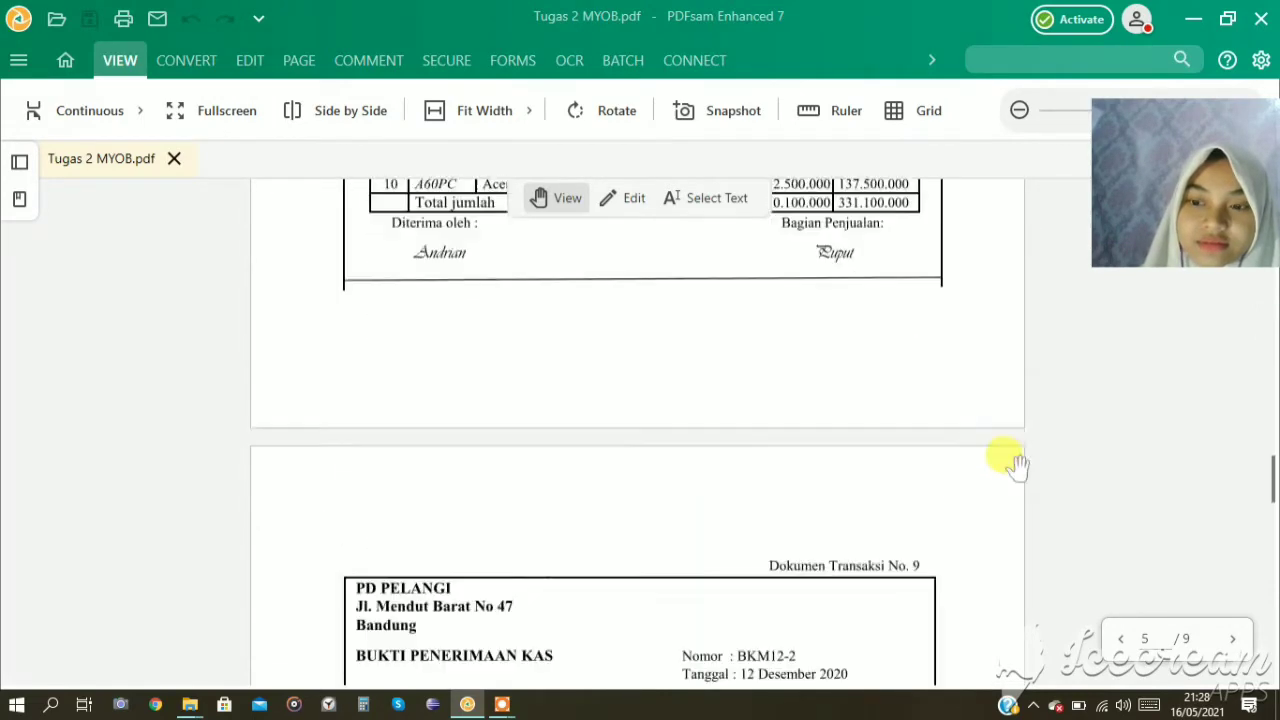
scroll(1015, 465, "down", 10)
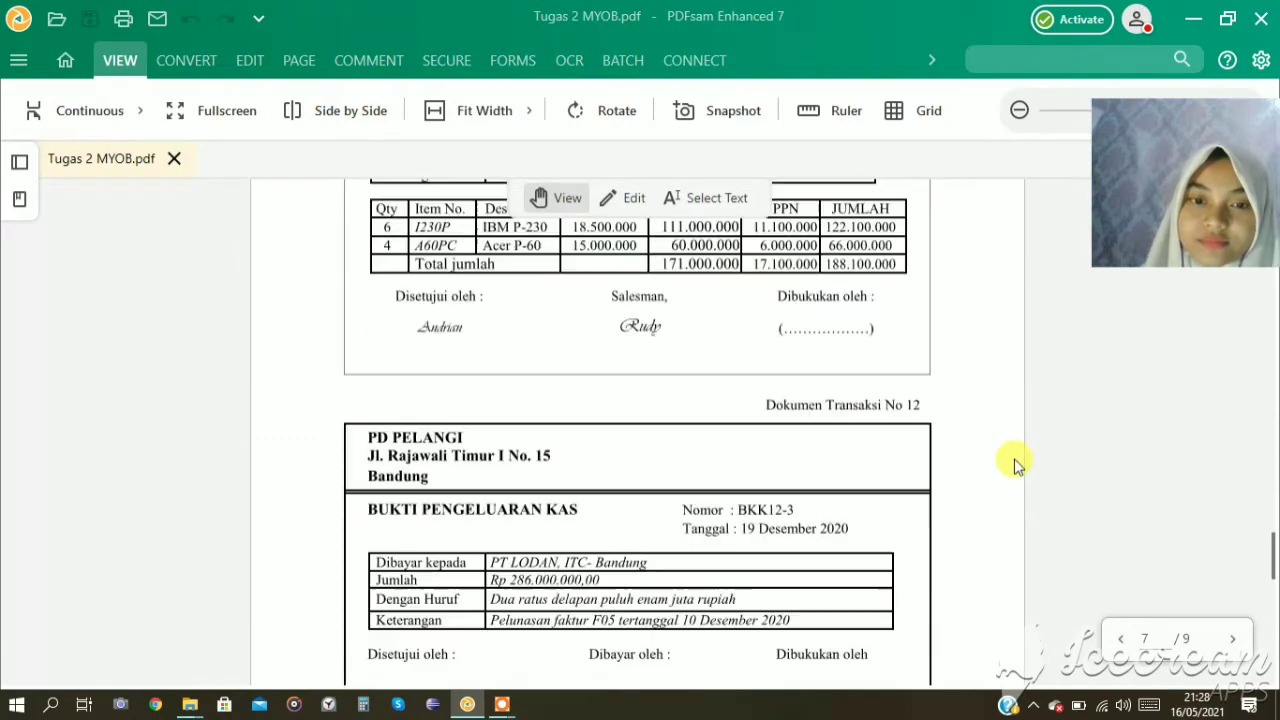
scroll(1017, 465, "down", 10)
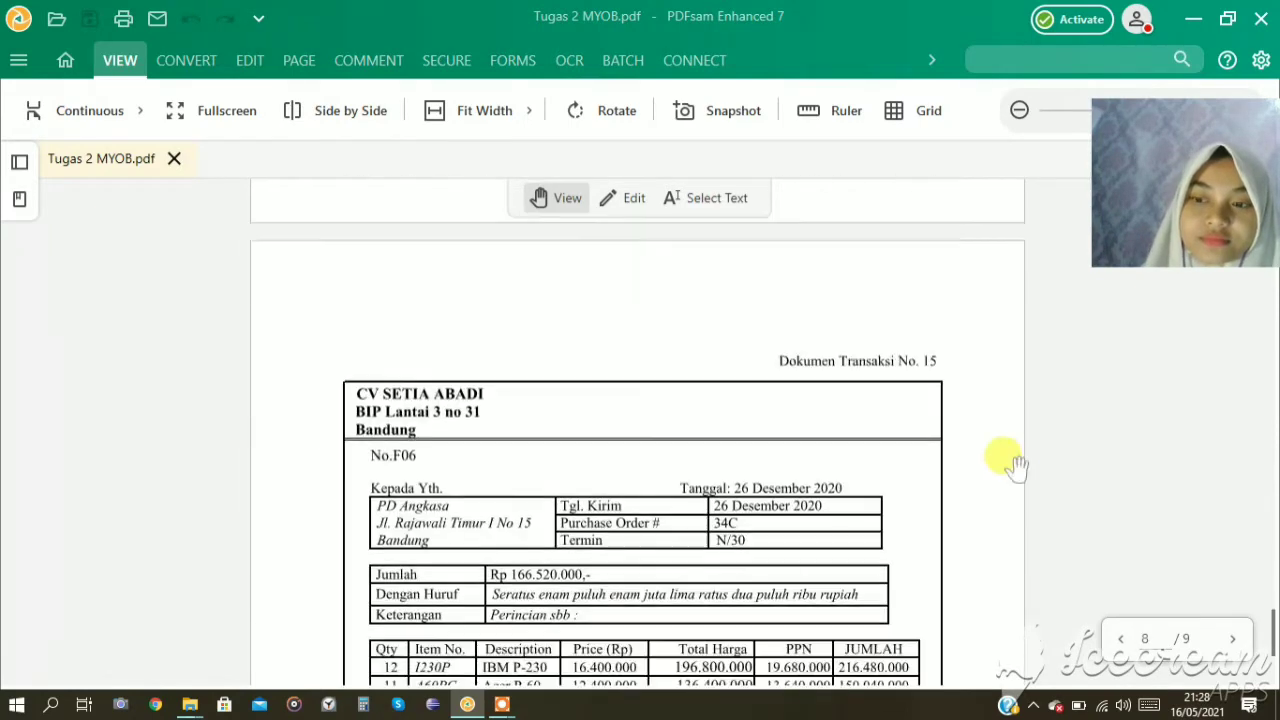
scroll(1026, 458, "down", 1)
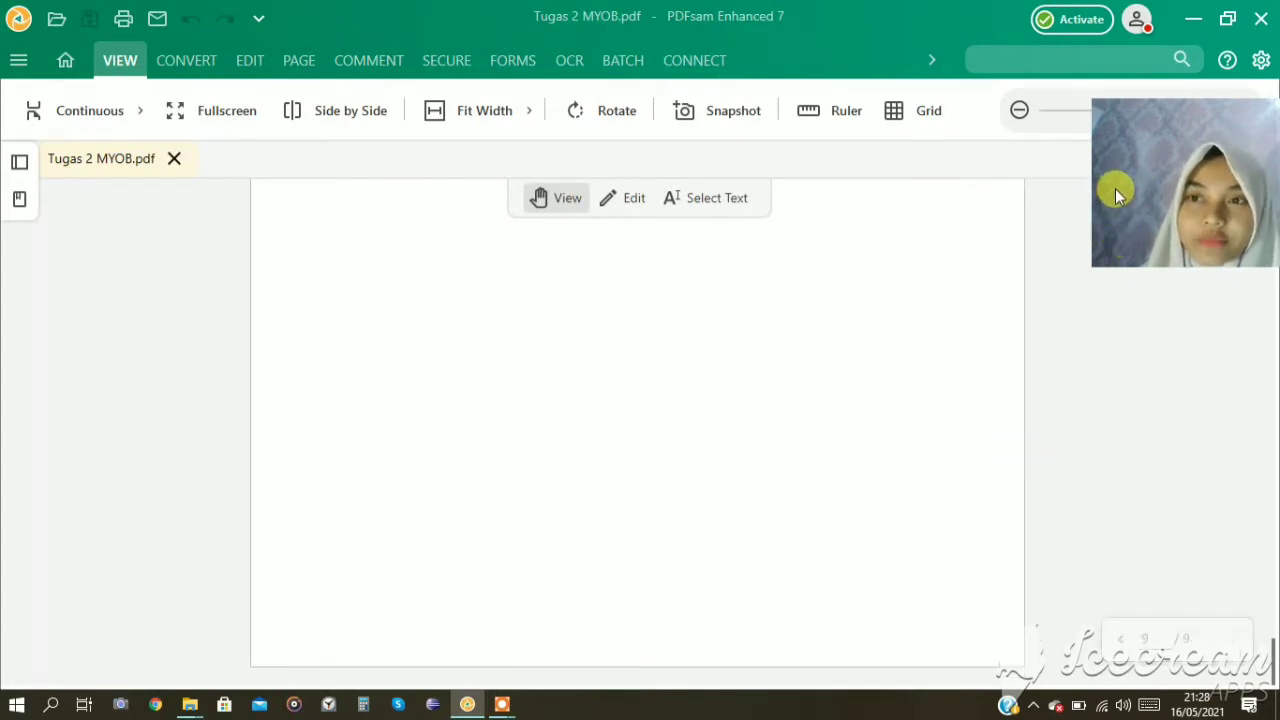
left_click(1195, 19)
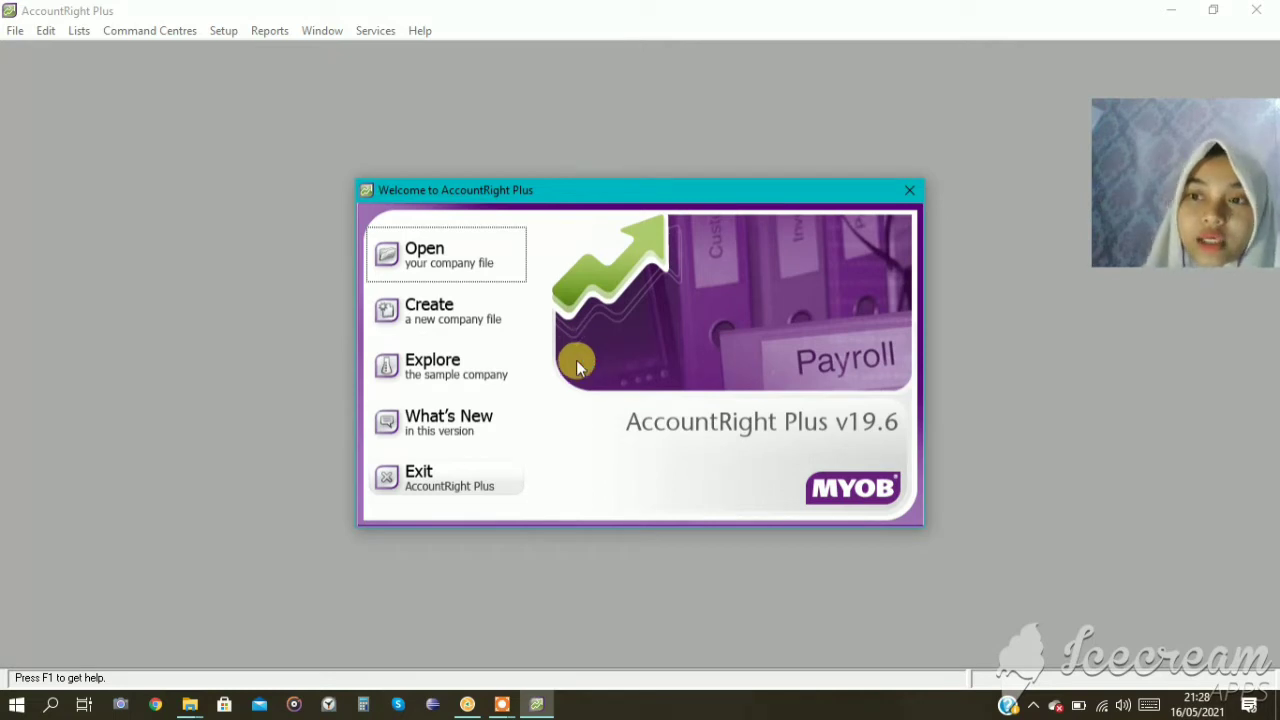
Open the company file PD PELANGI.myo from Local Disk (D:) in AccountRight Plus and sign on as Administrator without a password.
left_click(483, 258)
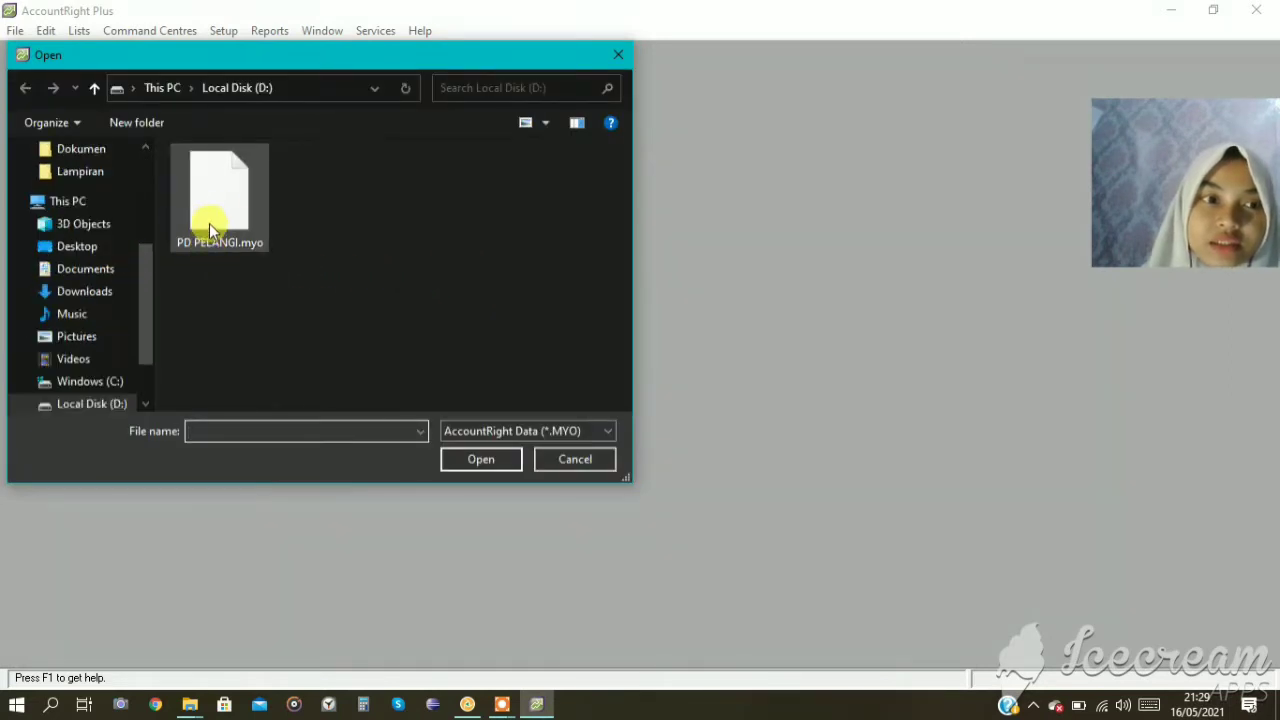
left_click(257, 233)
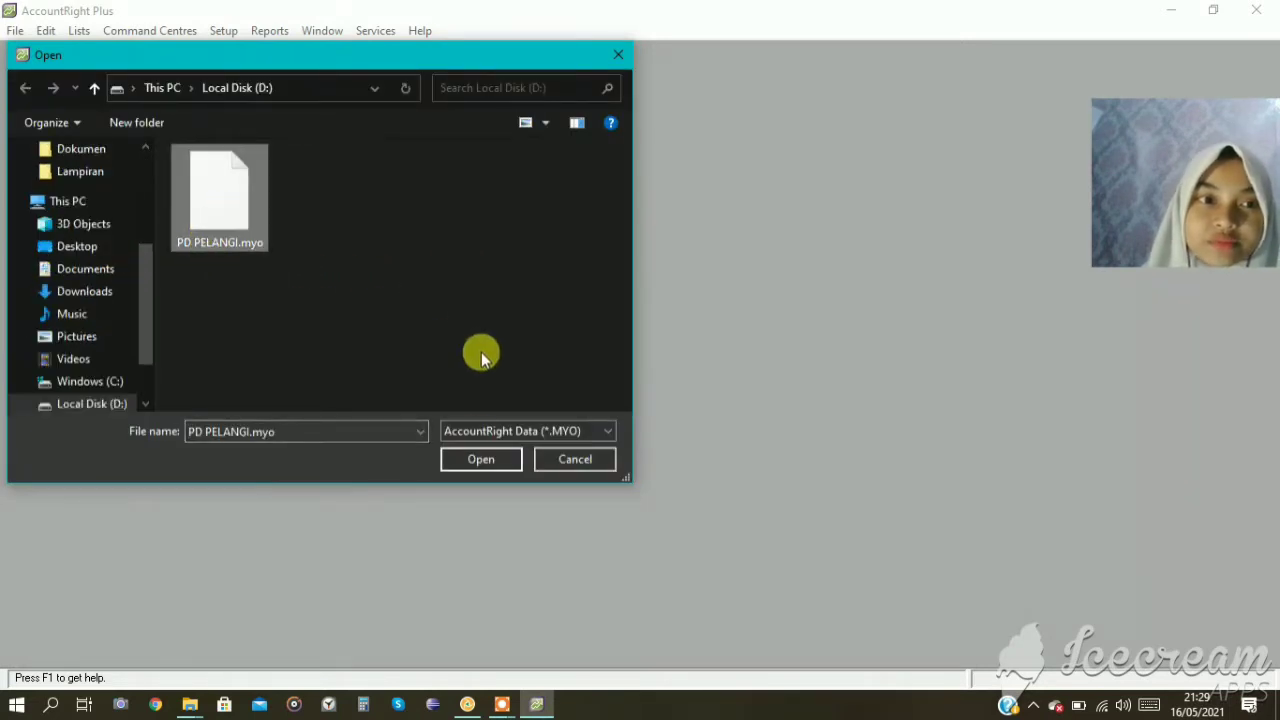
left_click(480, 460)
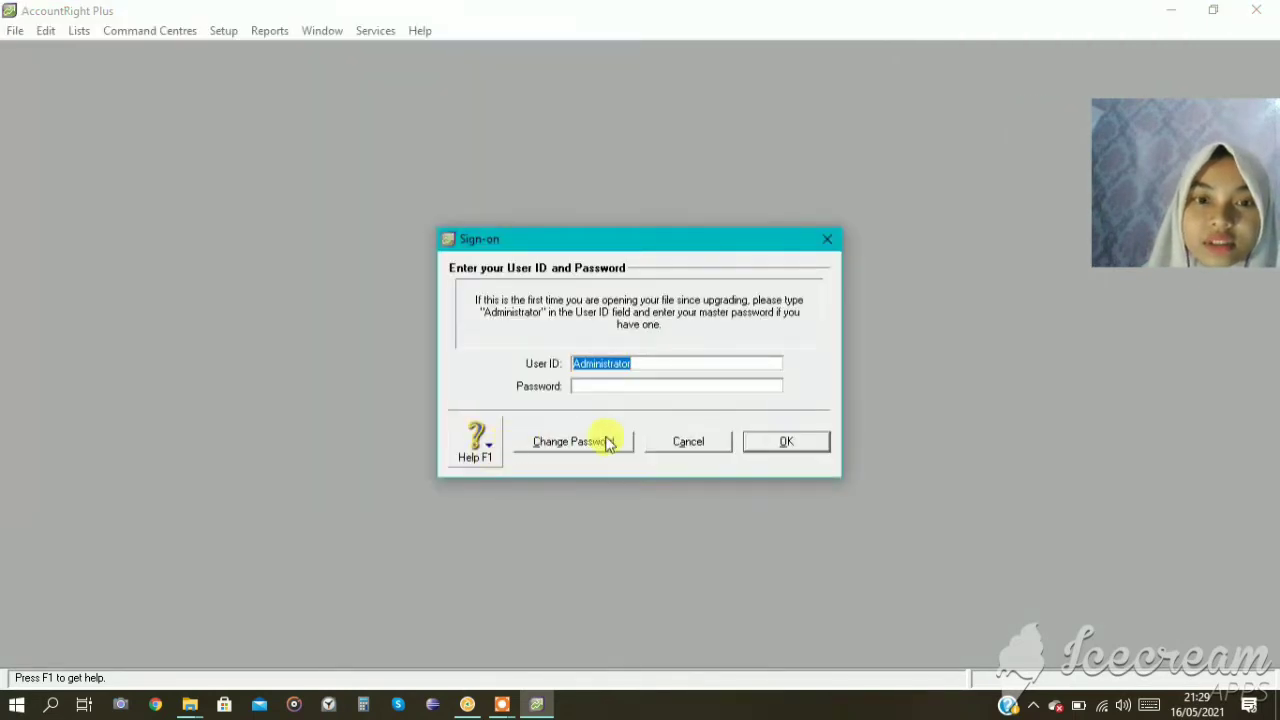
left_click(778, 443)
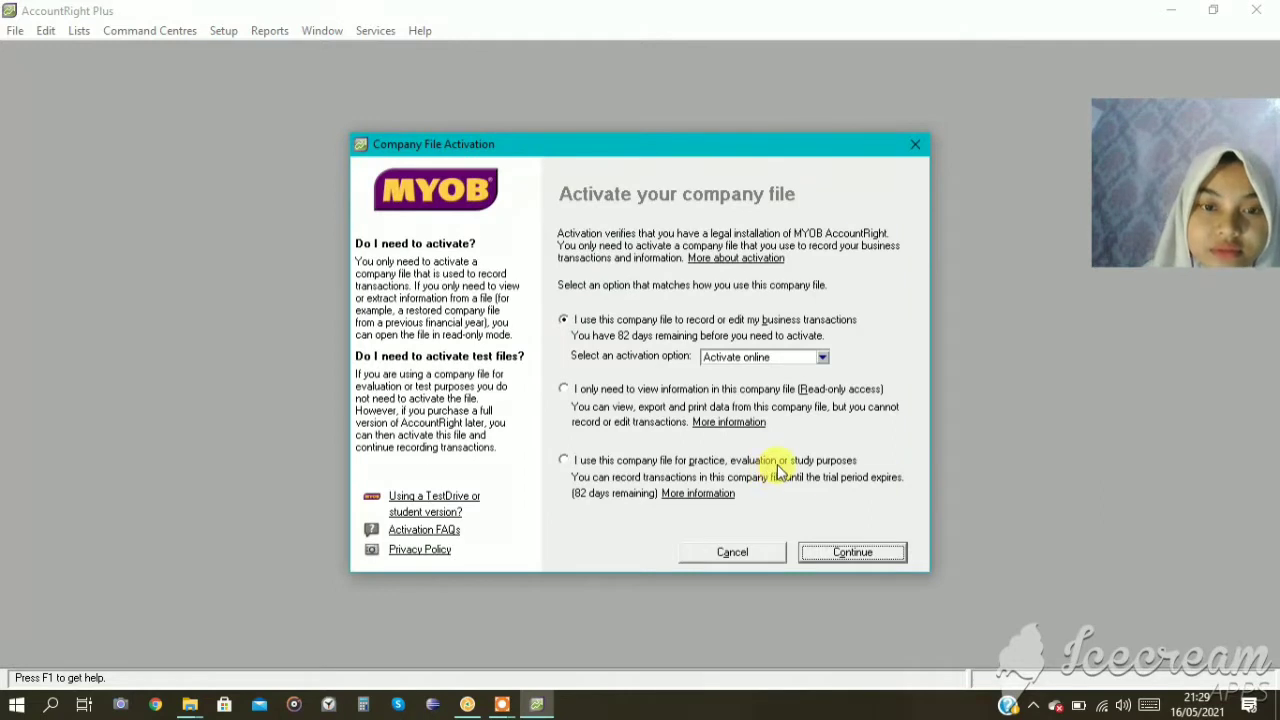
Choose to use the company file for practice, evaluation or study purposes and decline the data verification.
left_click(618, 465)
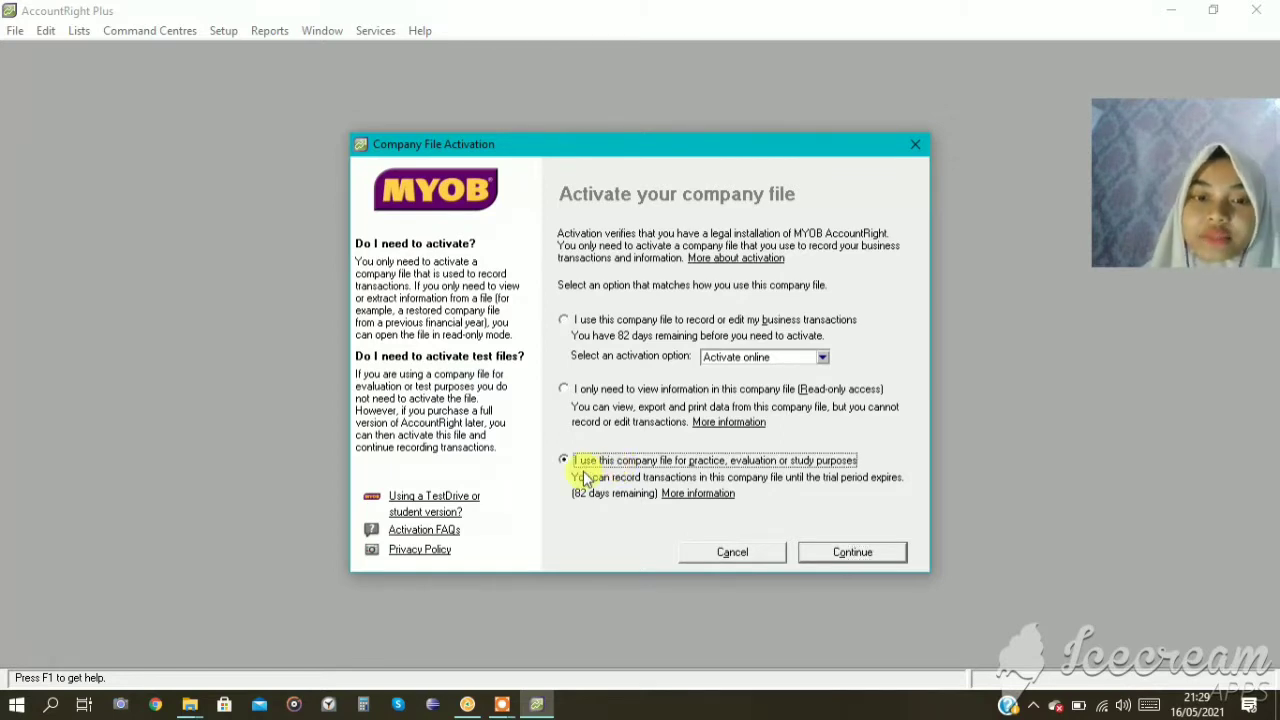
left_click(851, 552)
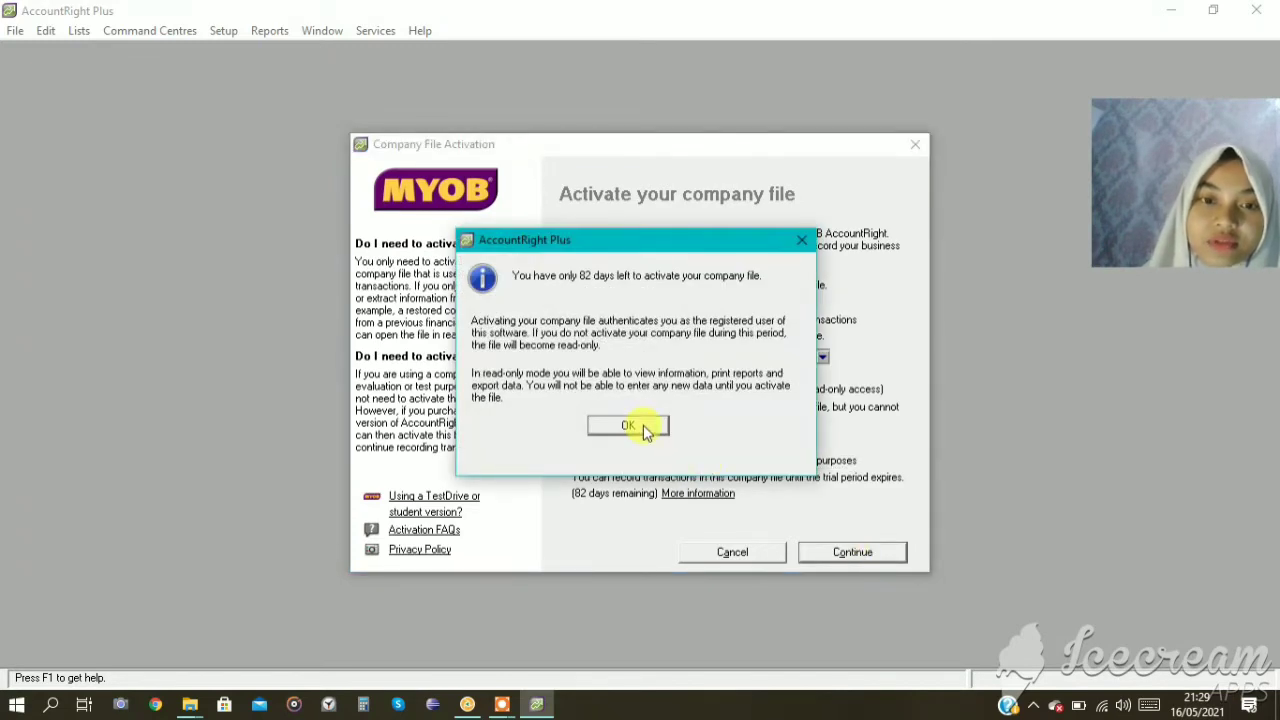
left_click(628, 426)
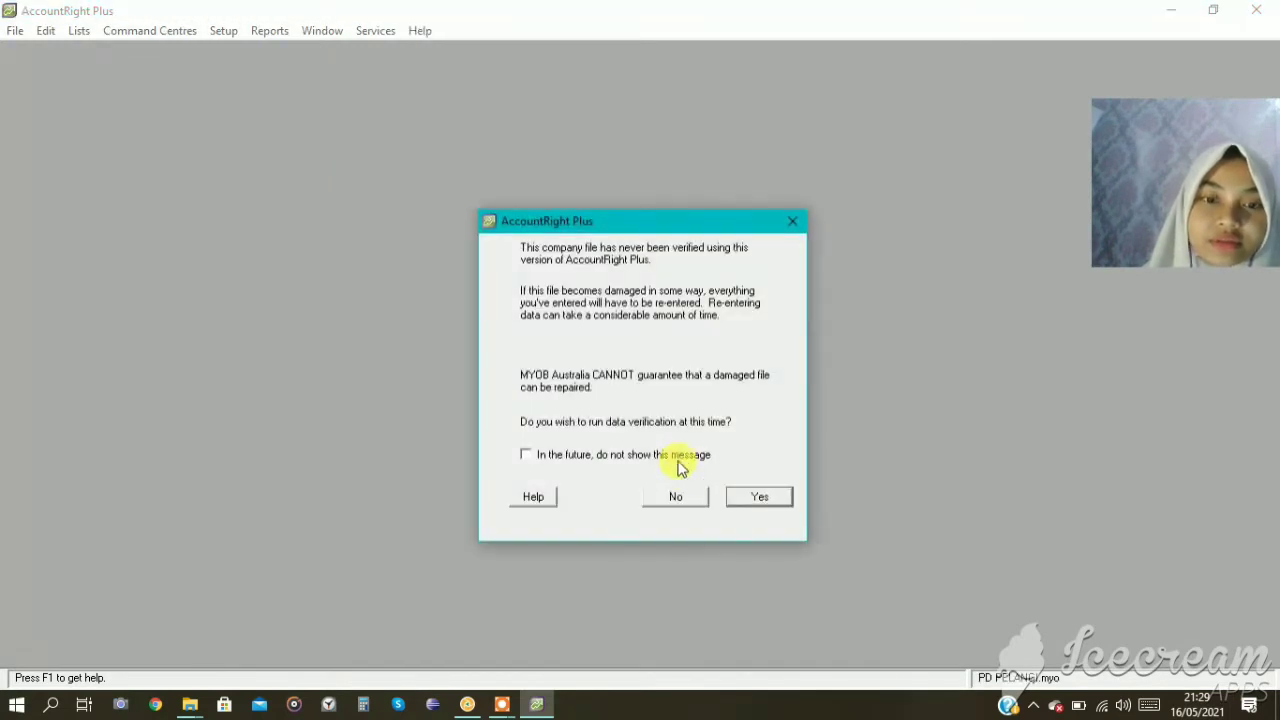
left_click(694, 497)
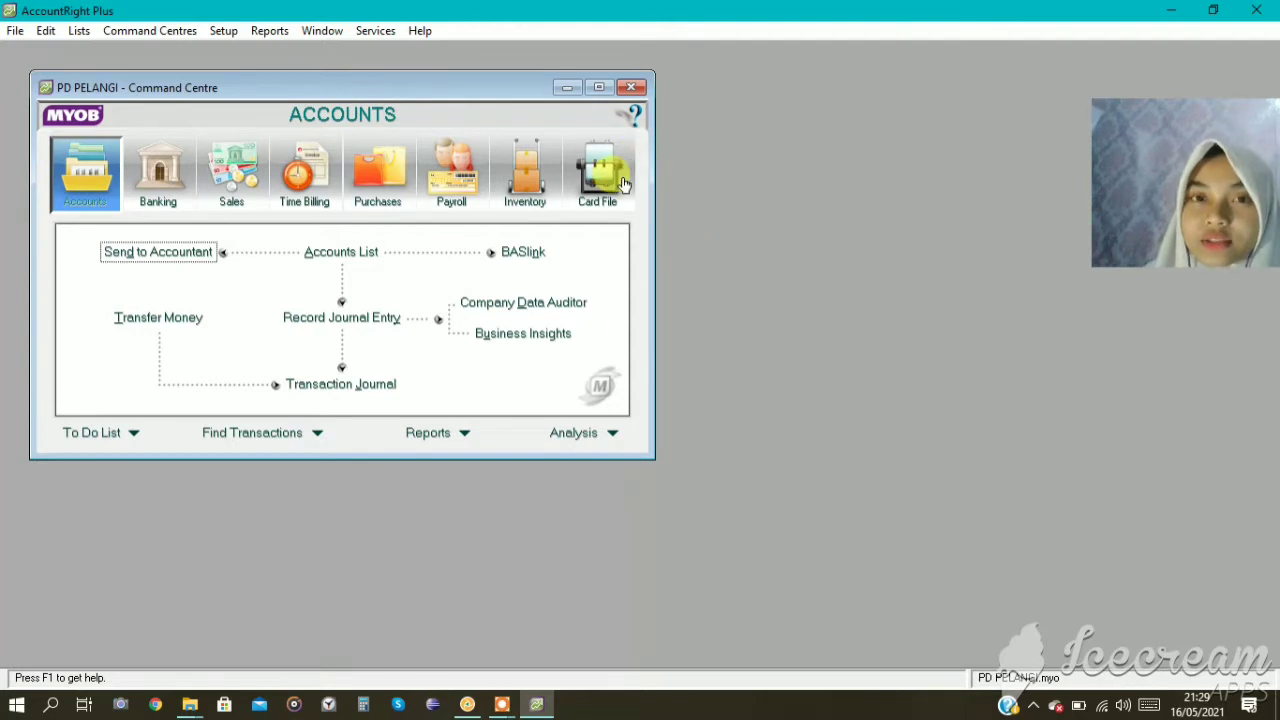
Go to the Transaction Review in the Company Data Auditor and set its start date to 01/12/2020.
left_click(508, 309)
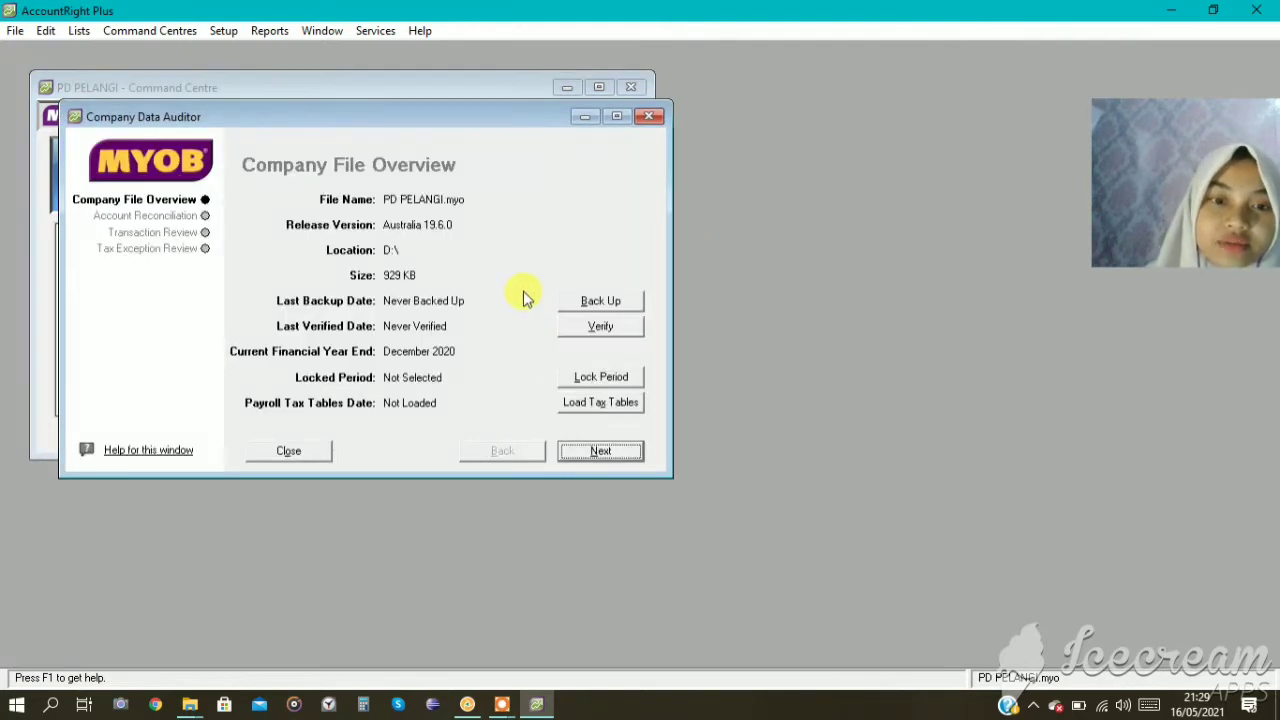
left_click(582, 452)
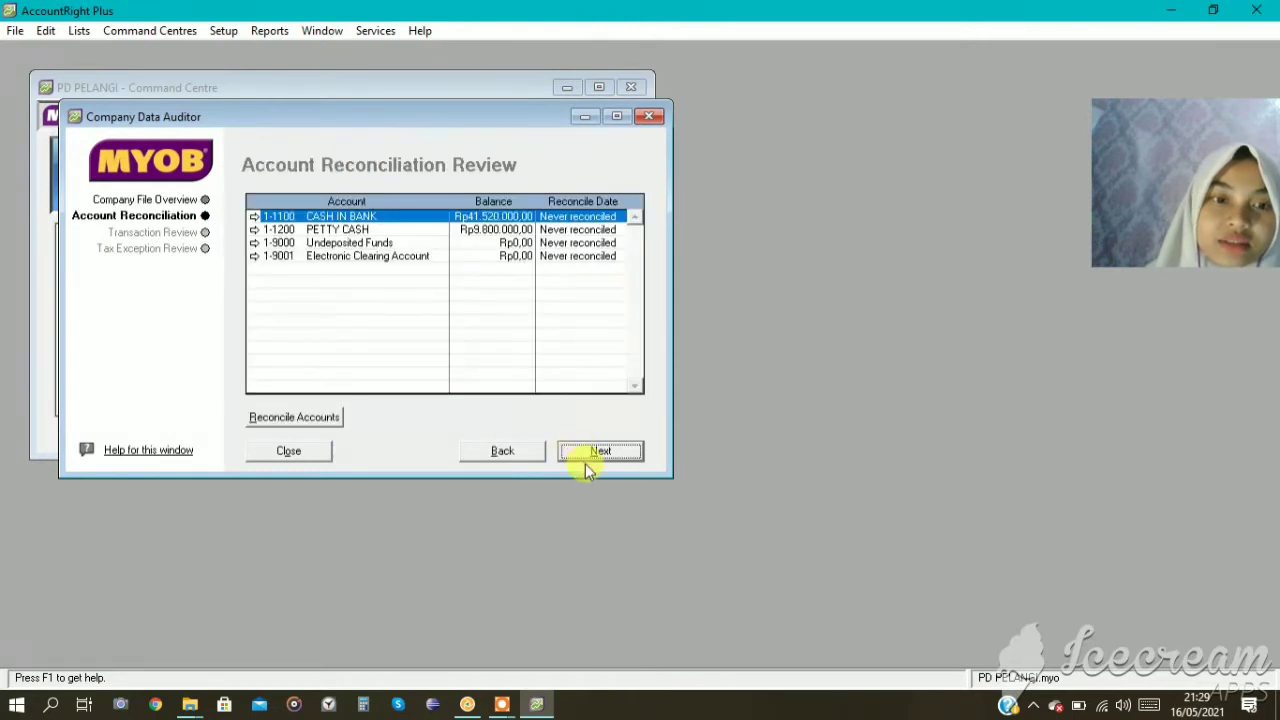
left_click(585, 452)
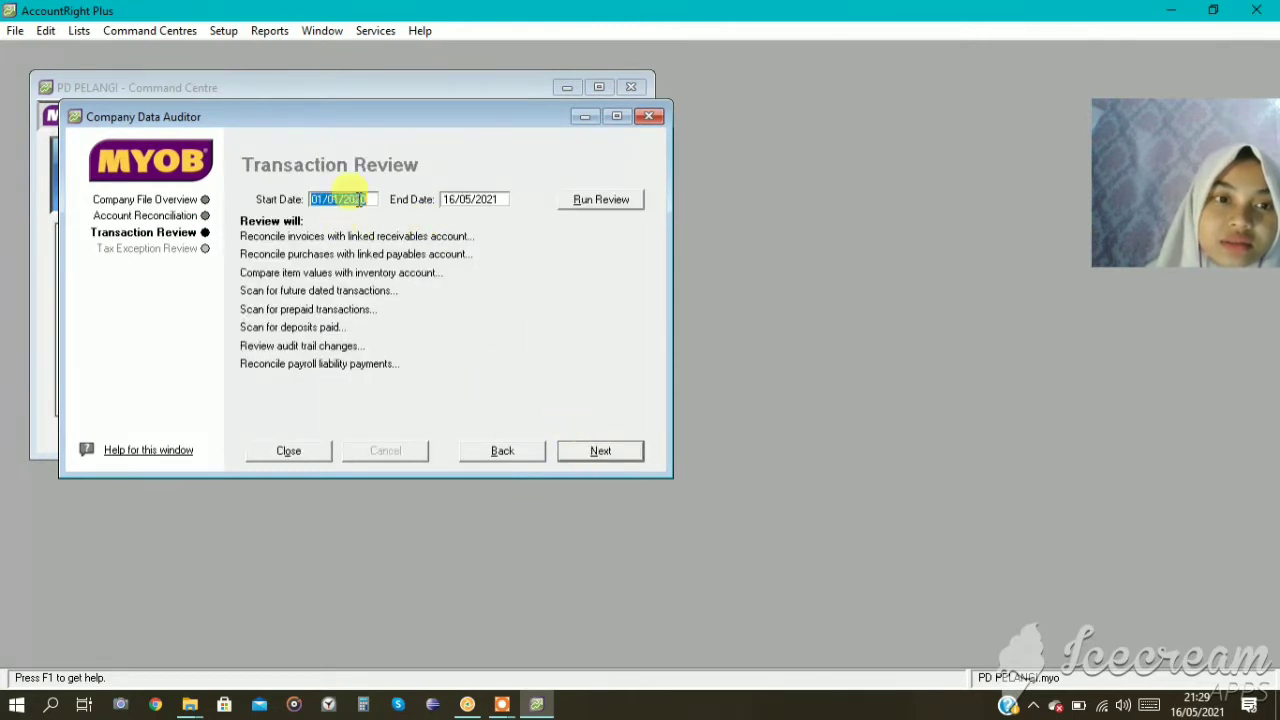
left_click(340, 199)
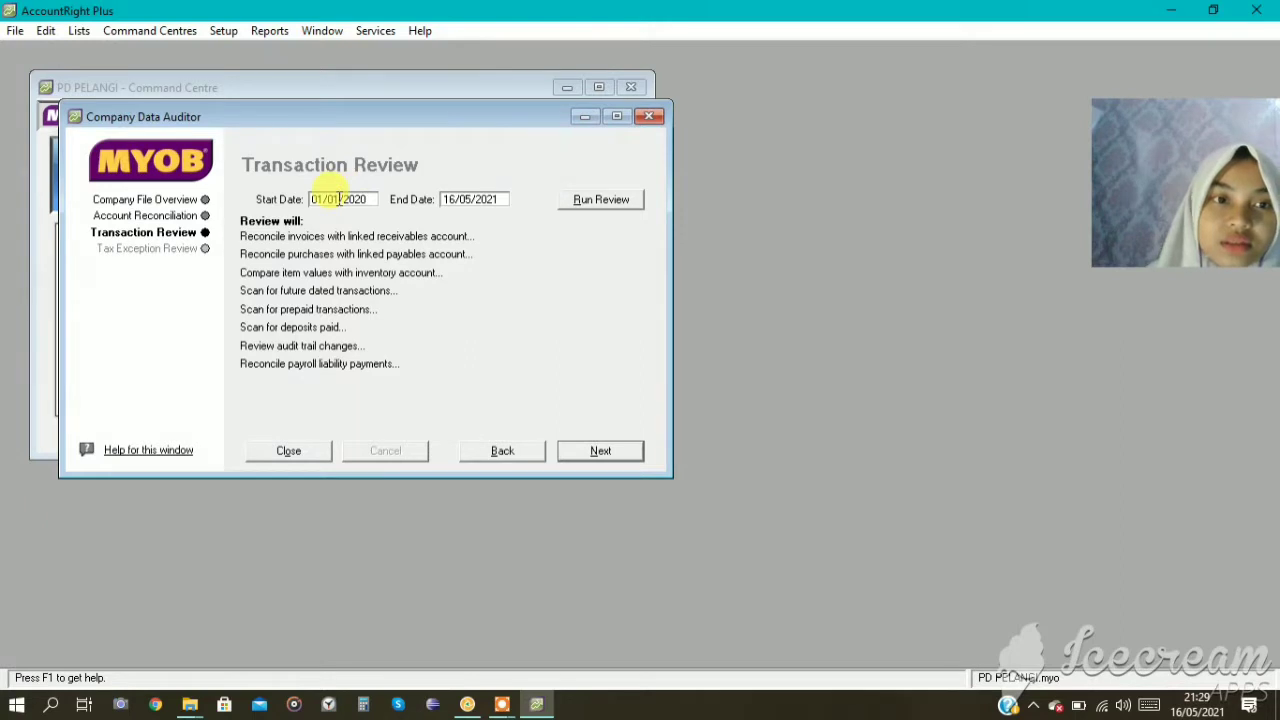
key("BackSpace")
key("BackSpace")
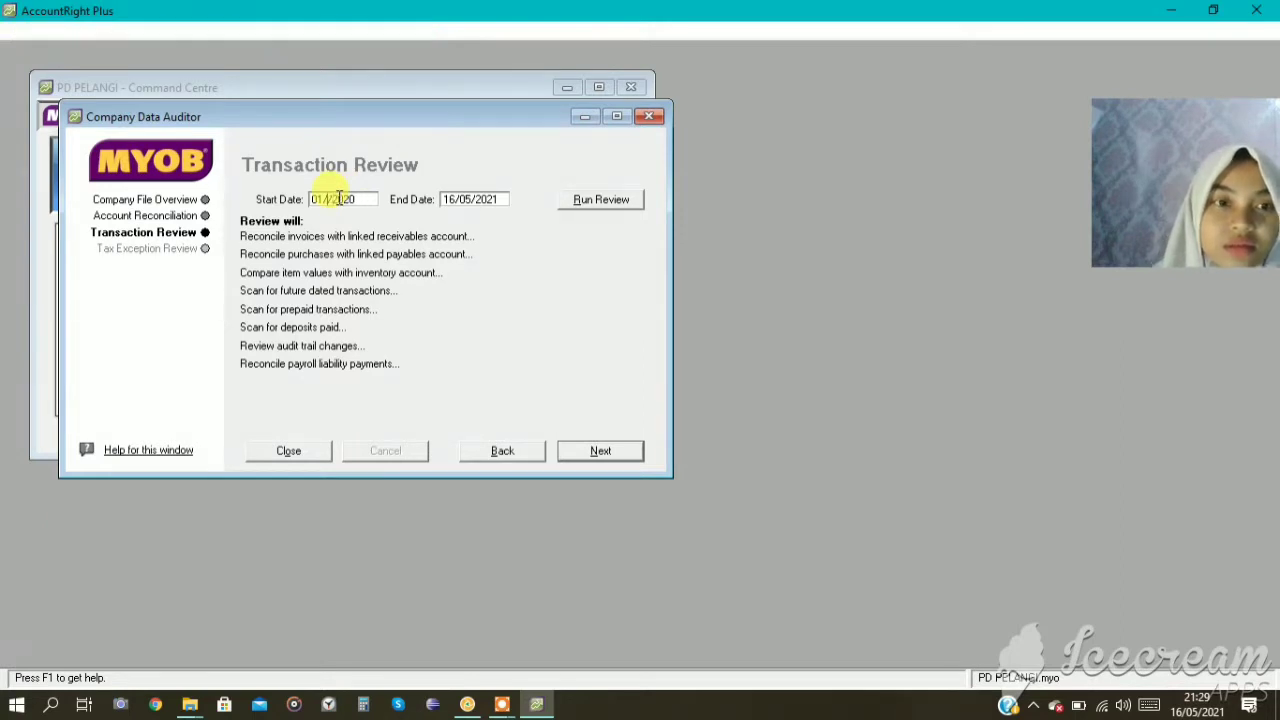
type("1")
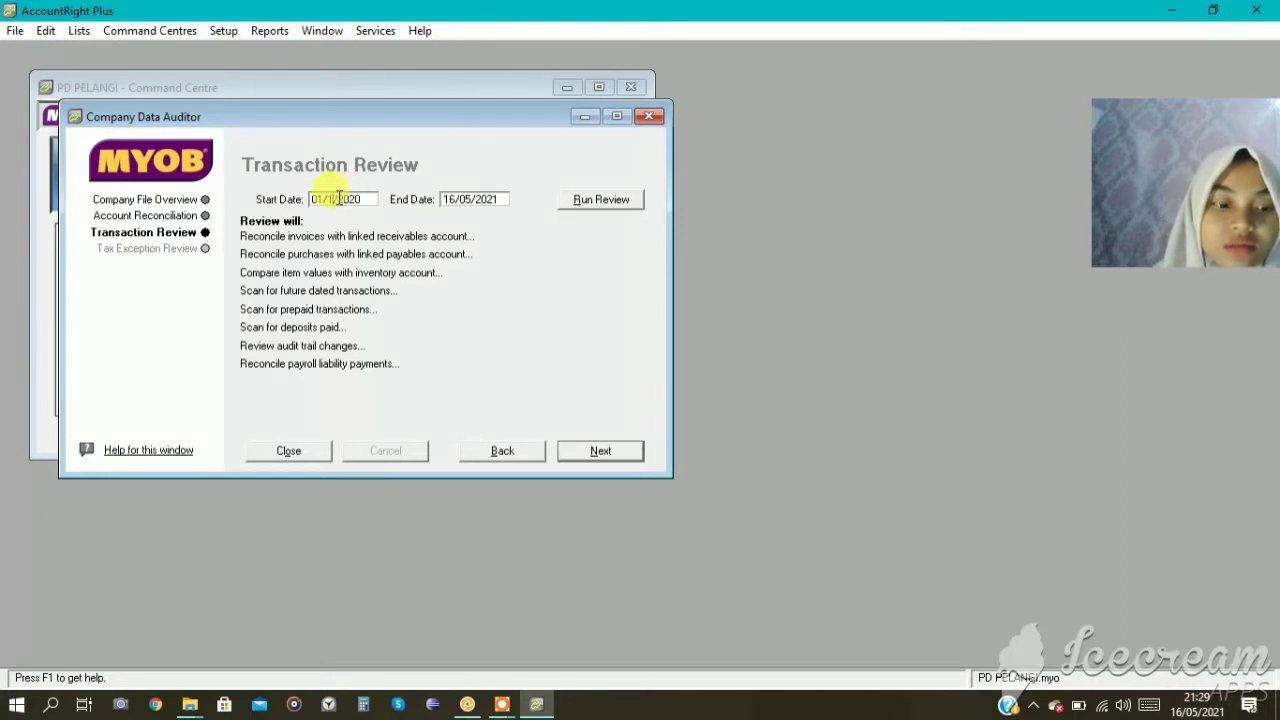
Set the Transaction Review's end date to 31/12/2020 and run the review.
left_click(473, 197)
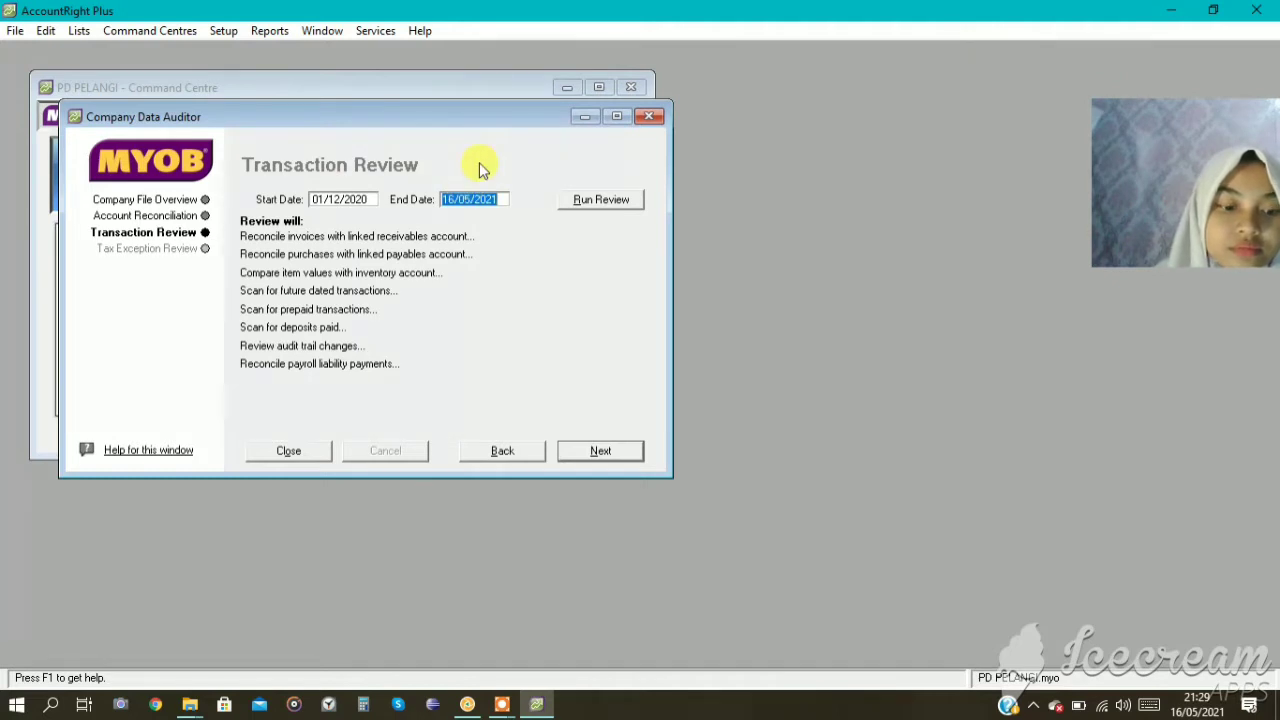
type("30/")
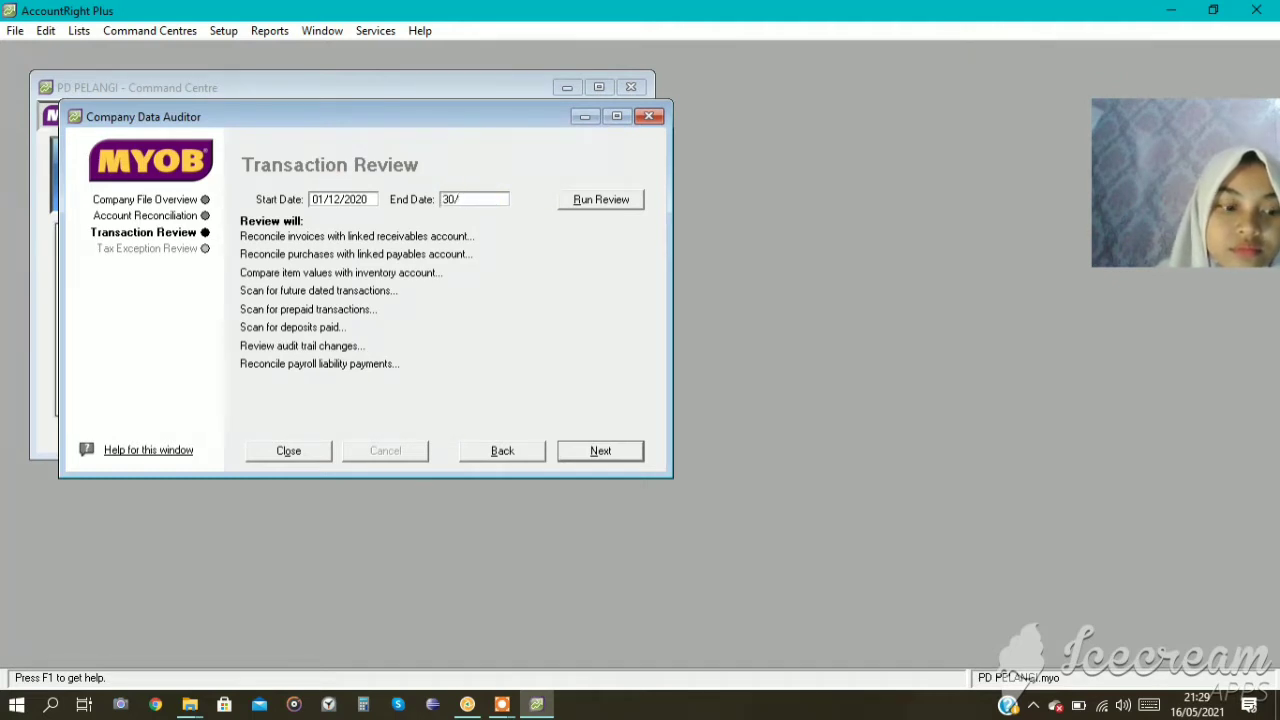
type("12/2020")
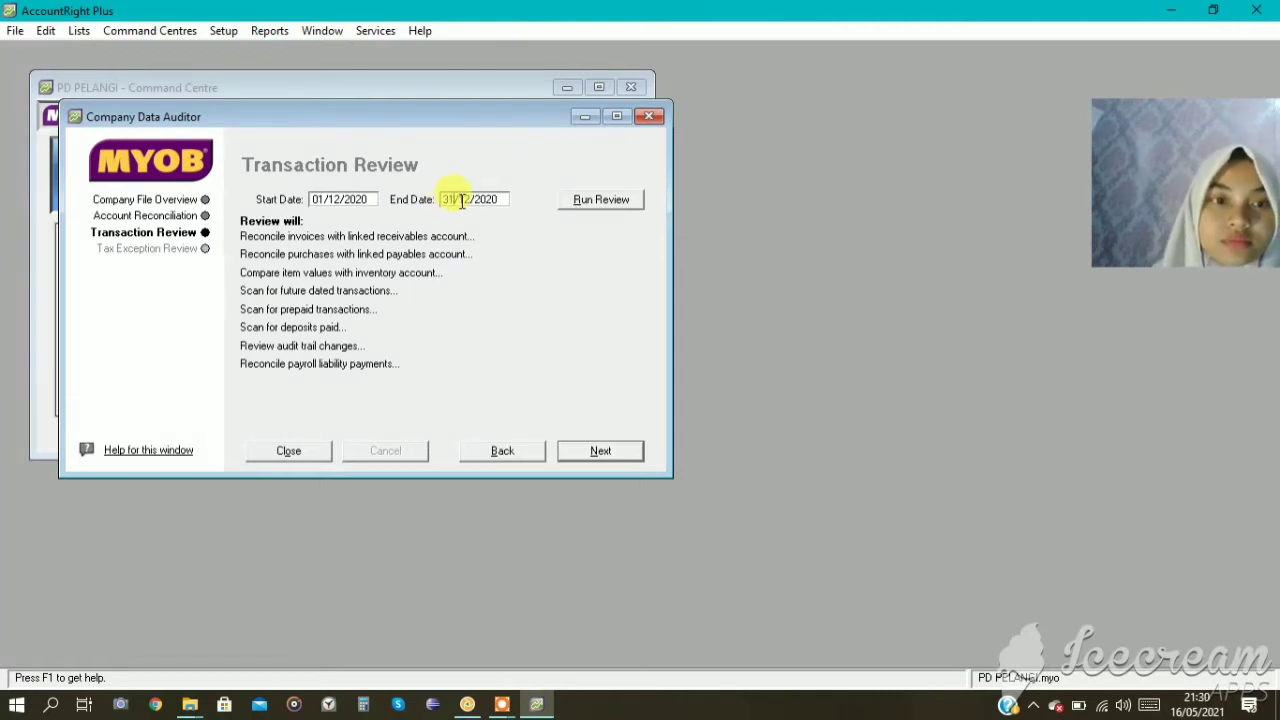
left_click(594, 200)
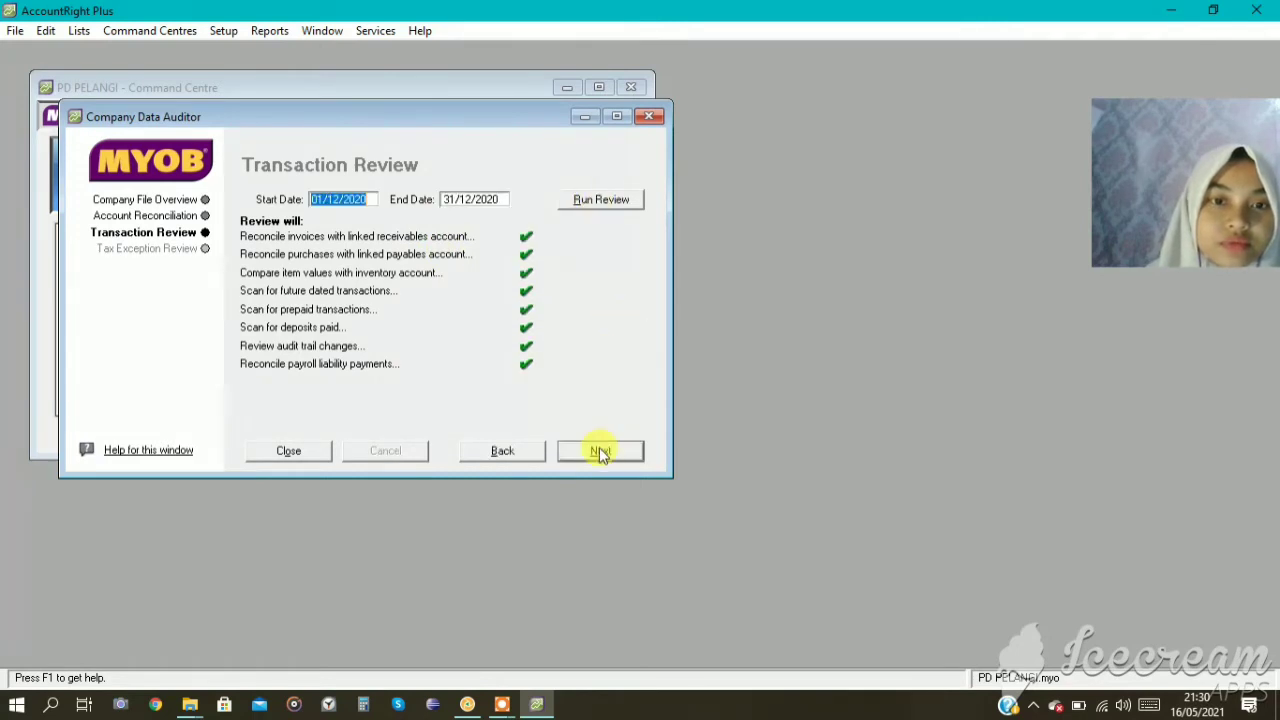
Run the Tax Exception Review for the same period and finish the company data audit.
left_click(599, 451)
left_click(614, 202)
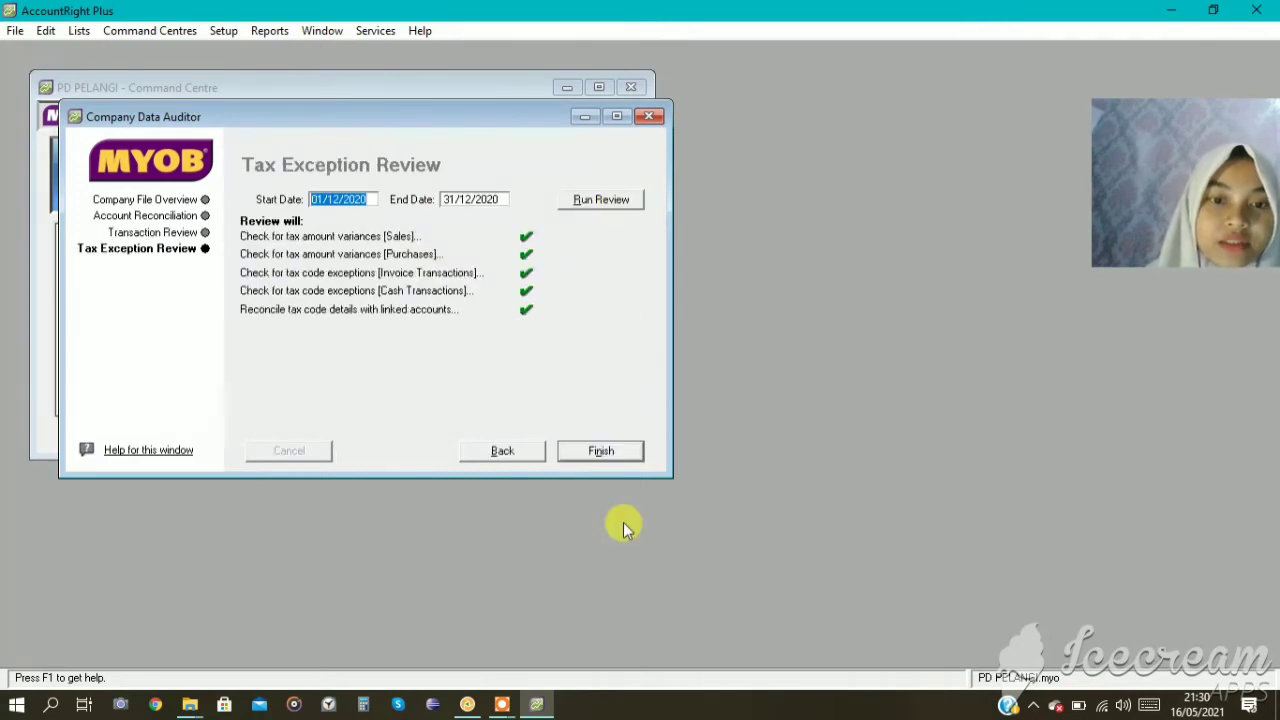
left_click(599, 451)
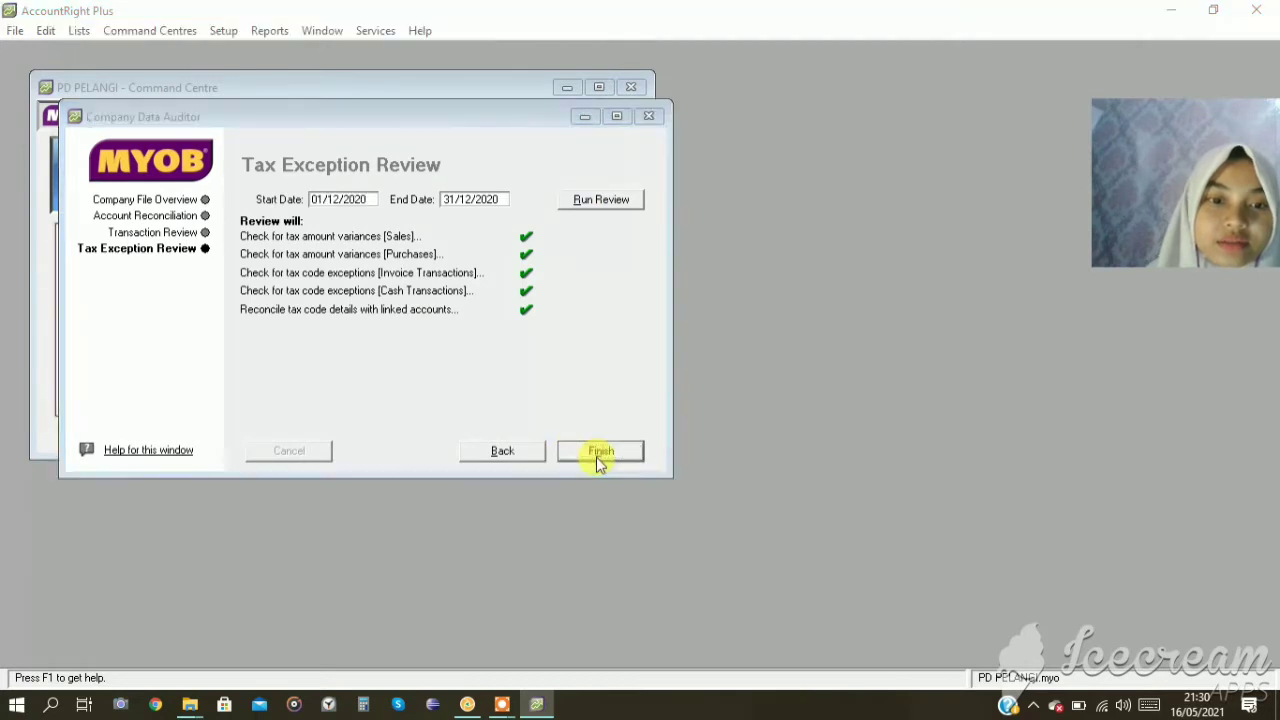
left_click(601, 457)
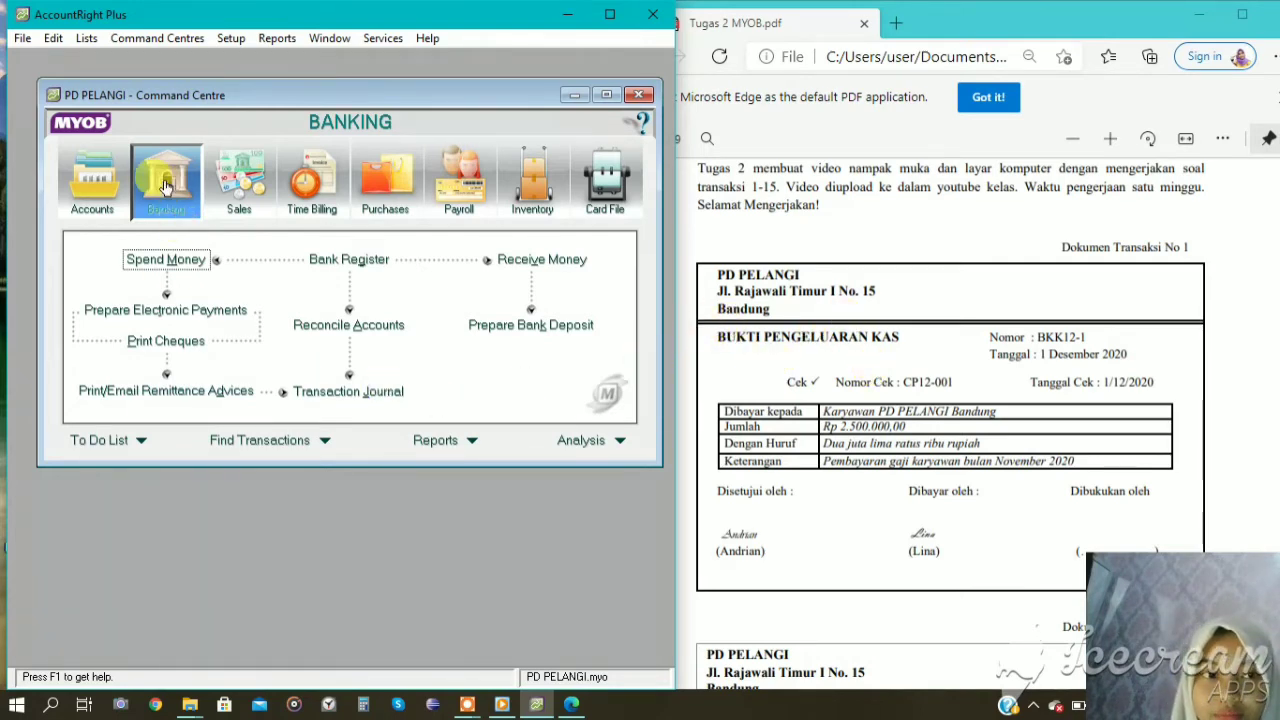
Start a Spend Money entry from the CASH IN BANK account and date it 01/12/2020.
left_click(160, 260)
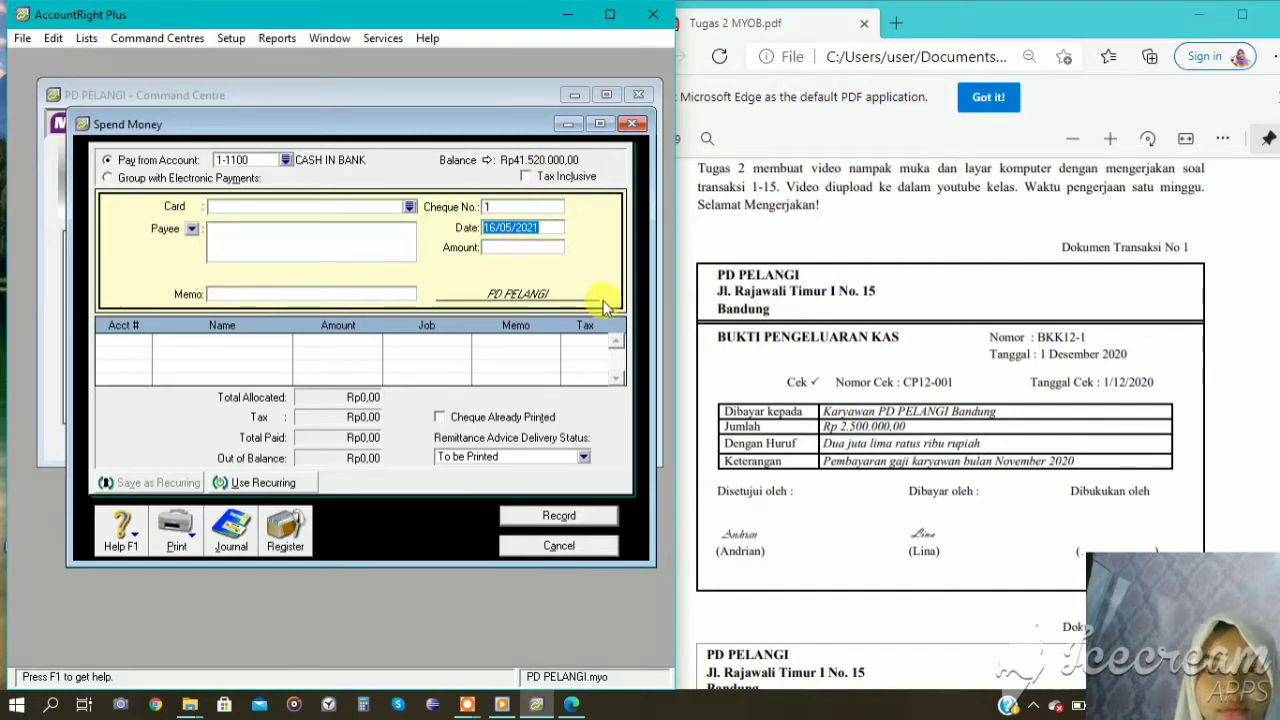
type("01")
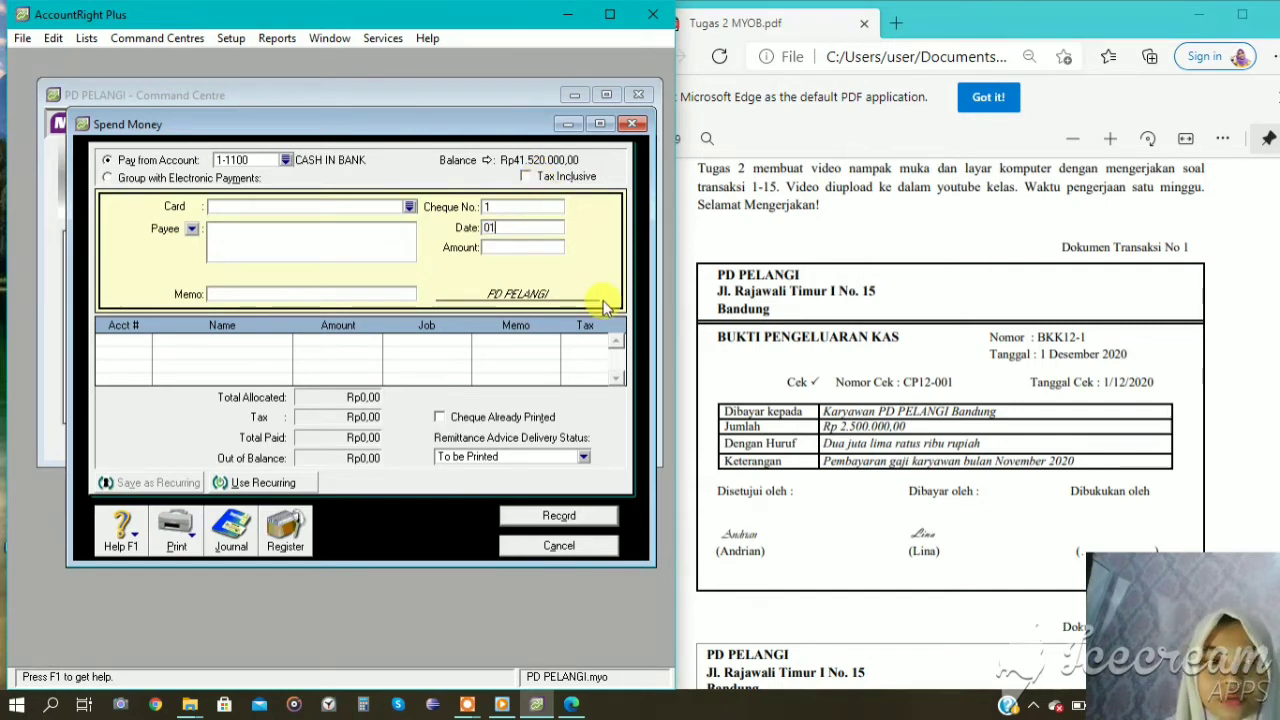
type("/1")
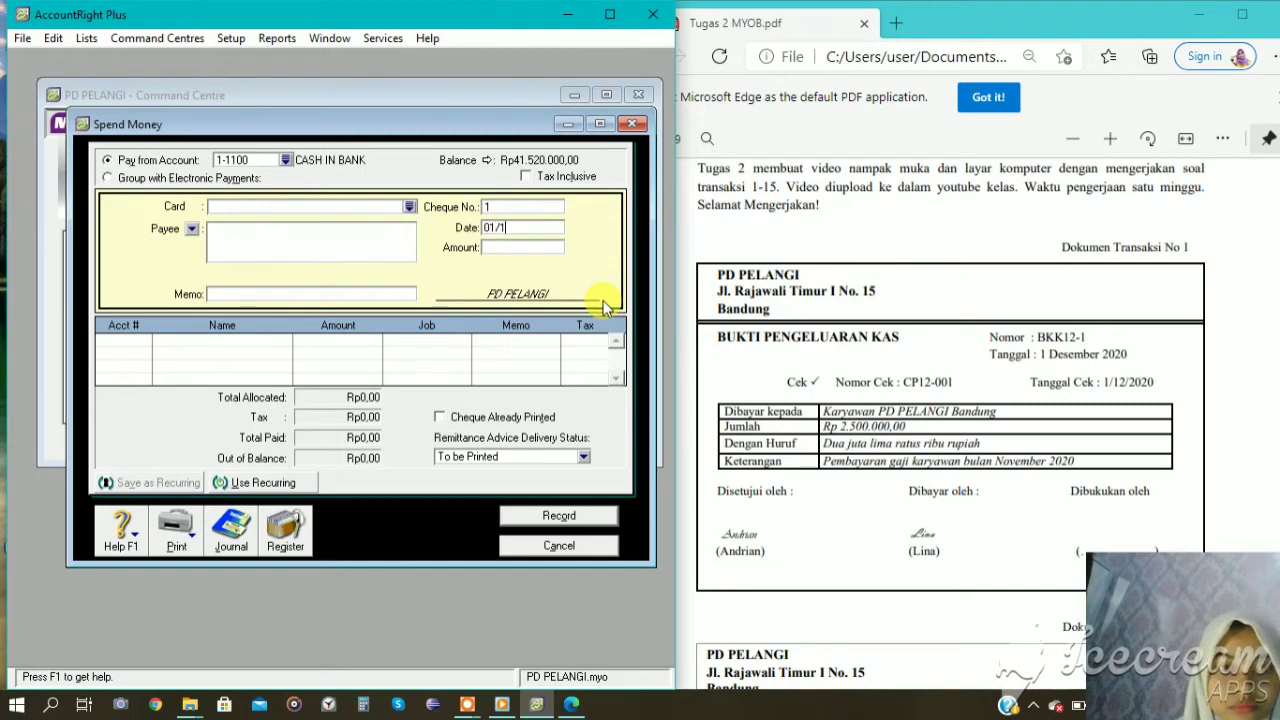
type("2/2")
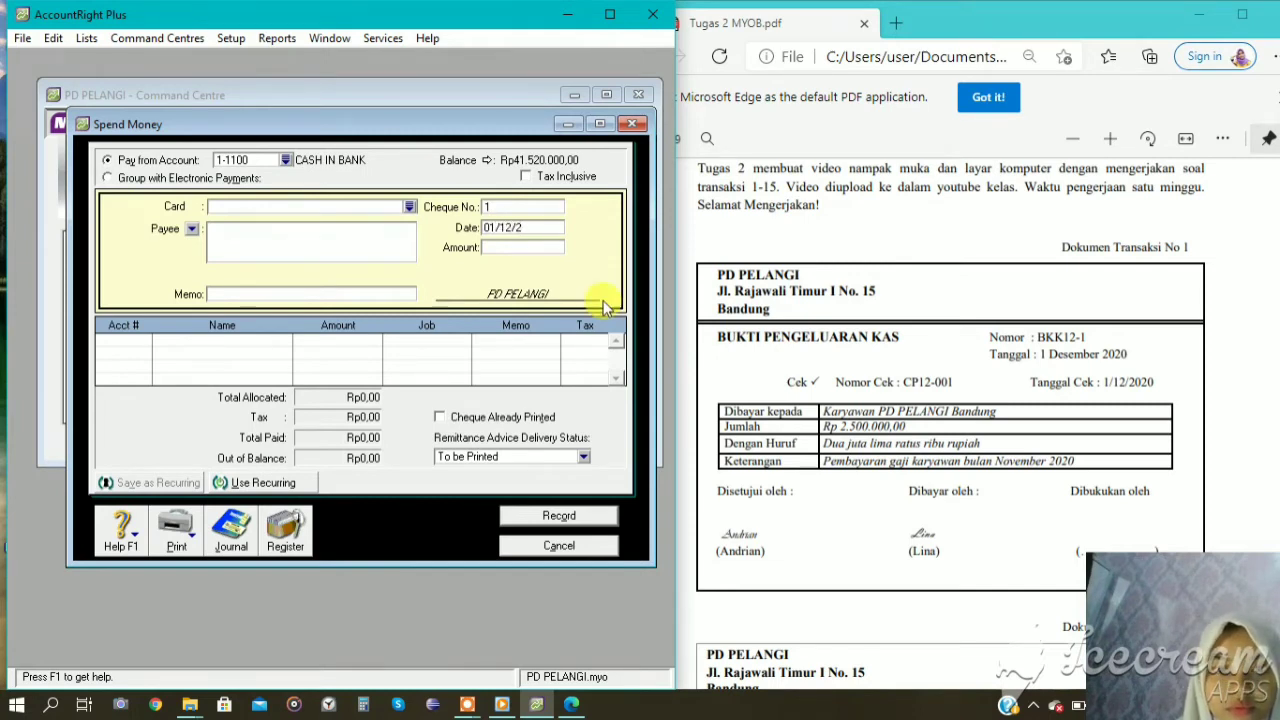
type("02")
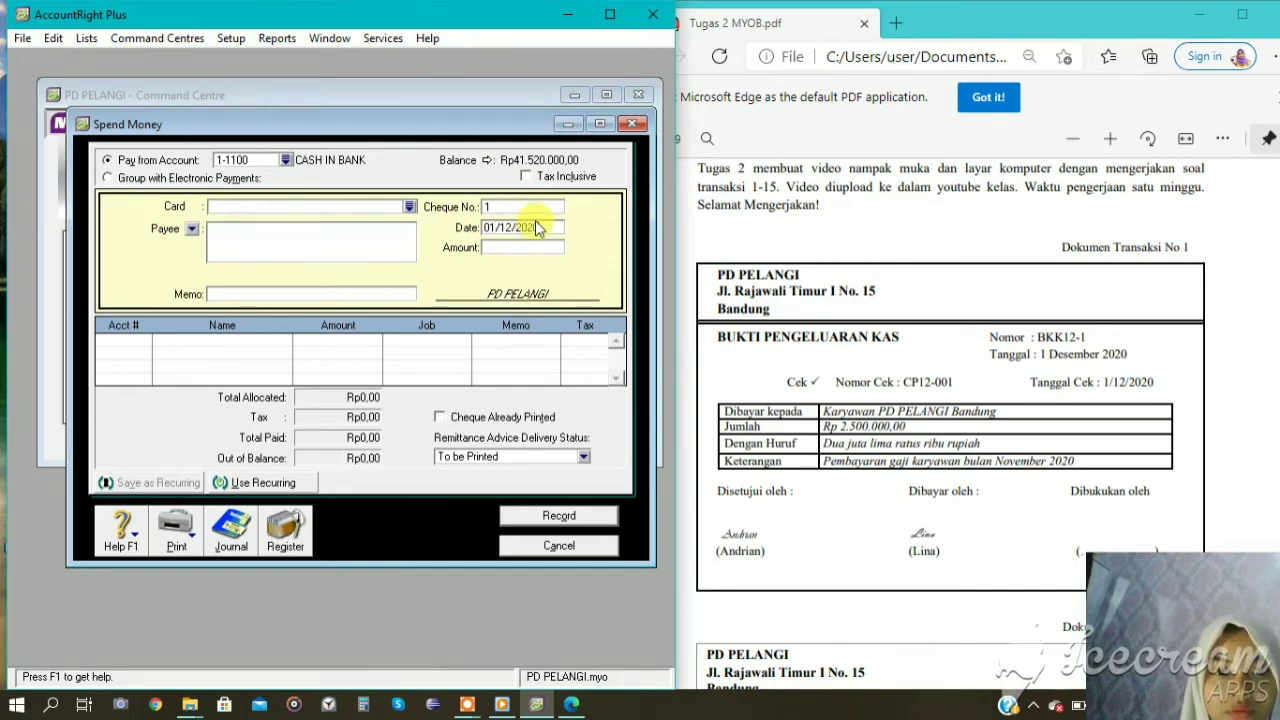
type("0")
Set the salary payment's cheque number to BKK12-1 and its amount to Rp2.500.000.
left_click(527, 208)
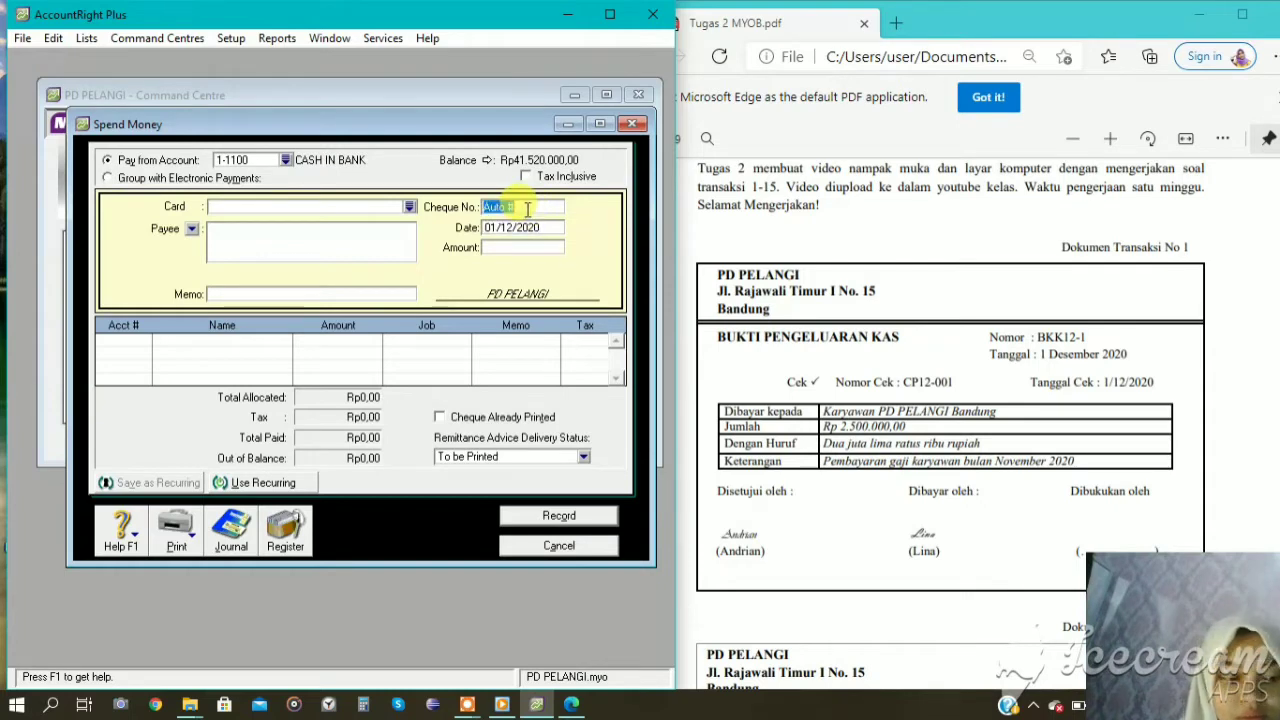
type("BKK")
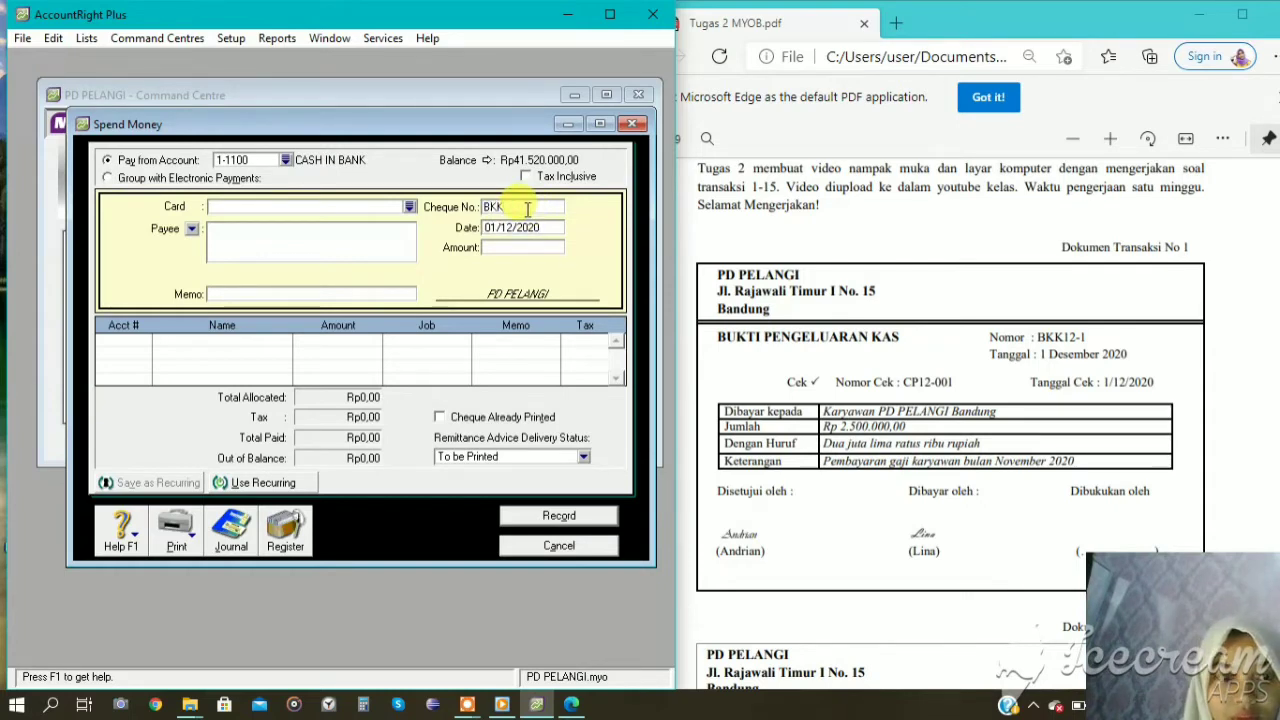
type("12-1")
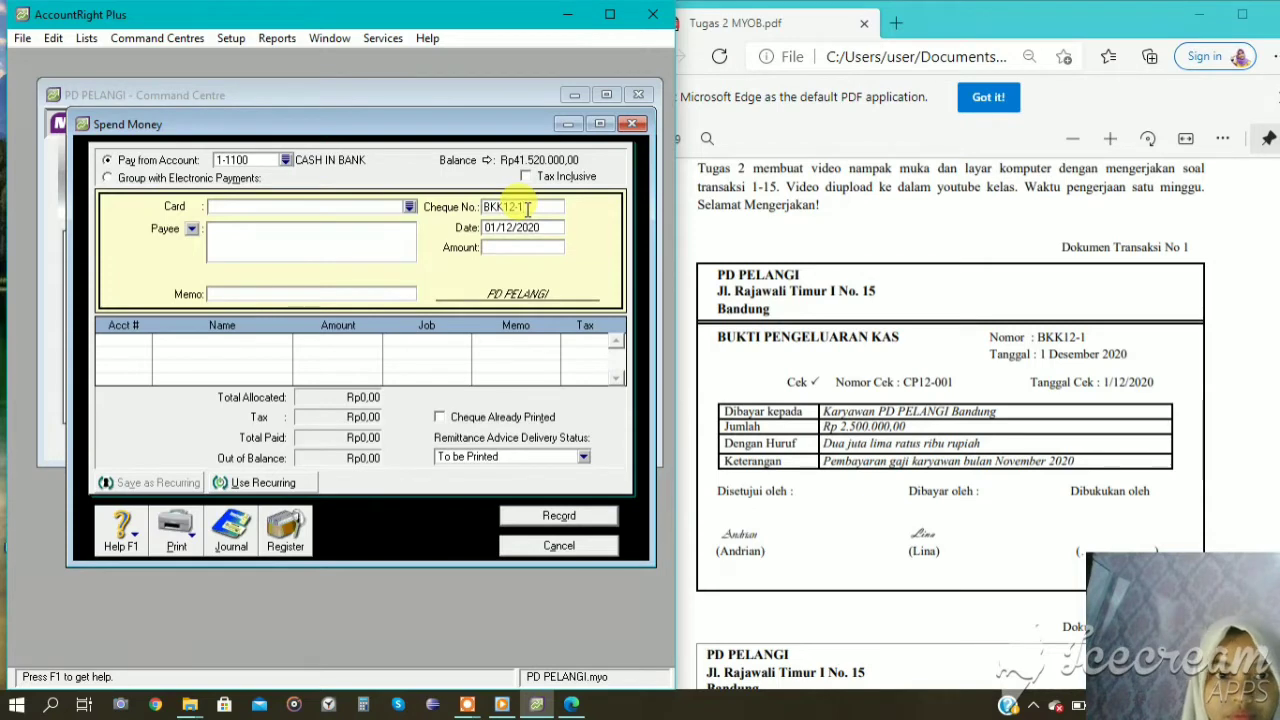
left_click(549, 248)
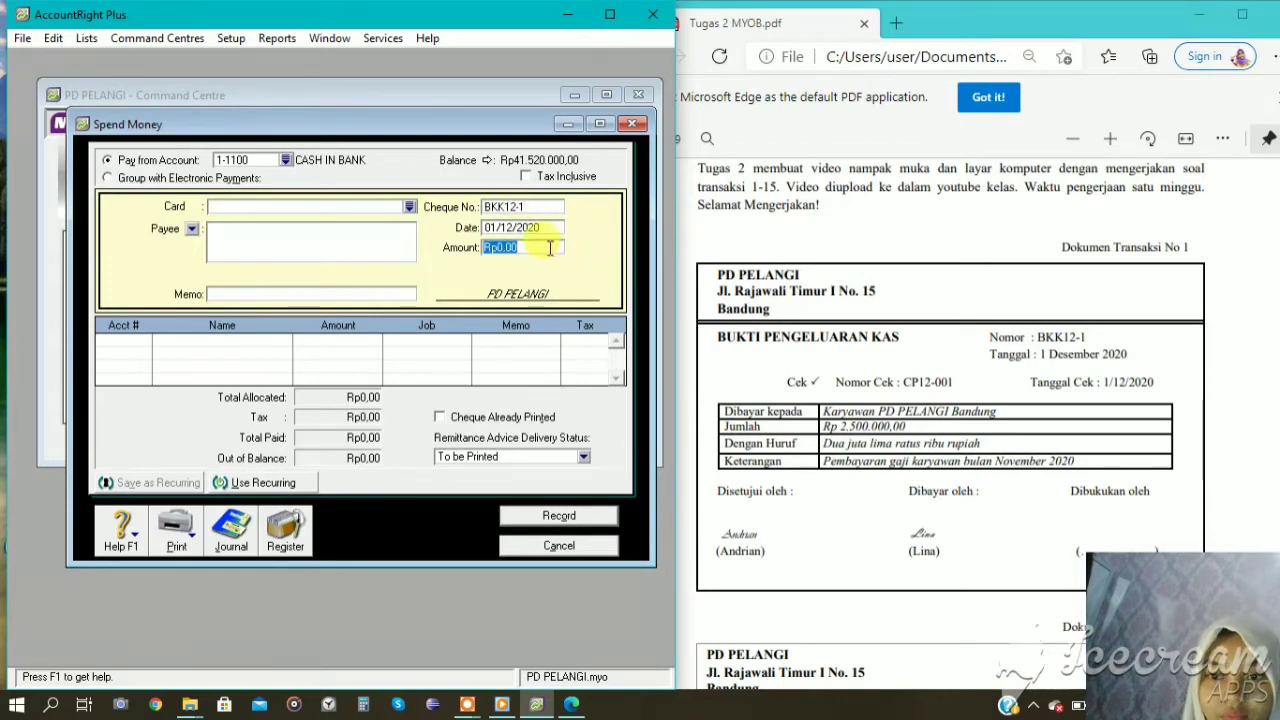
type("2.500.00")
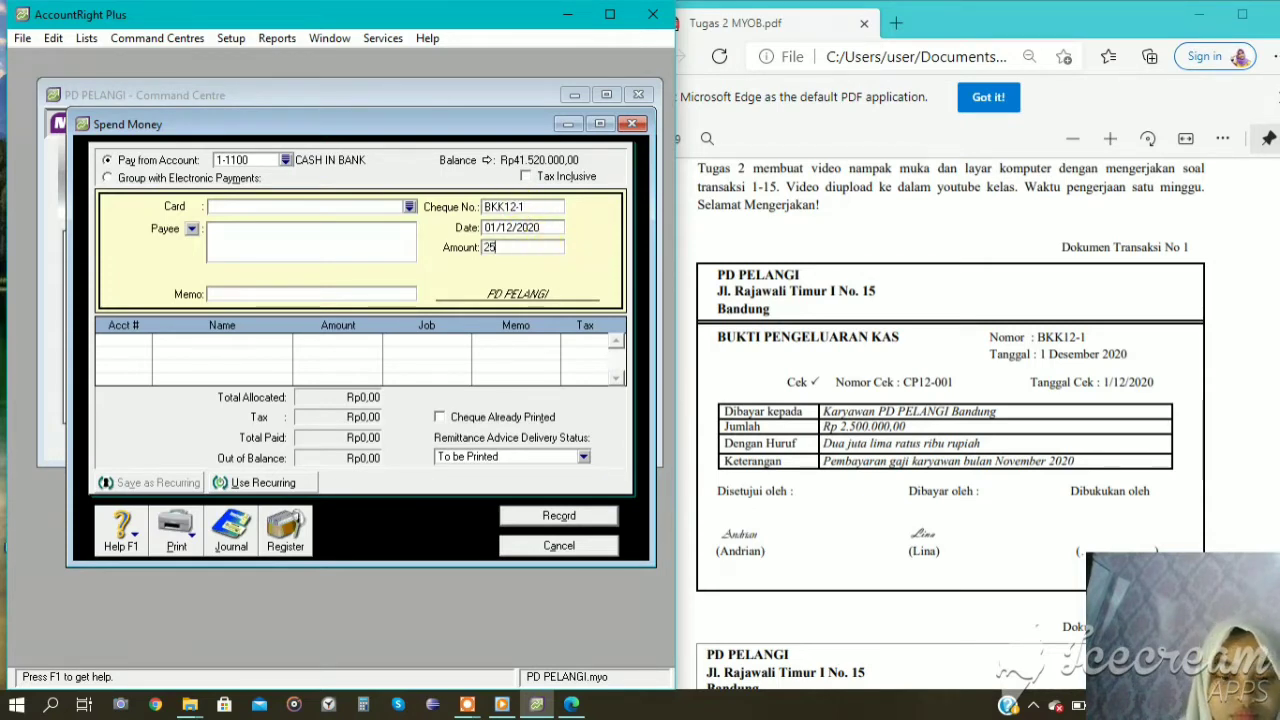
type("00000")
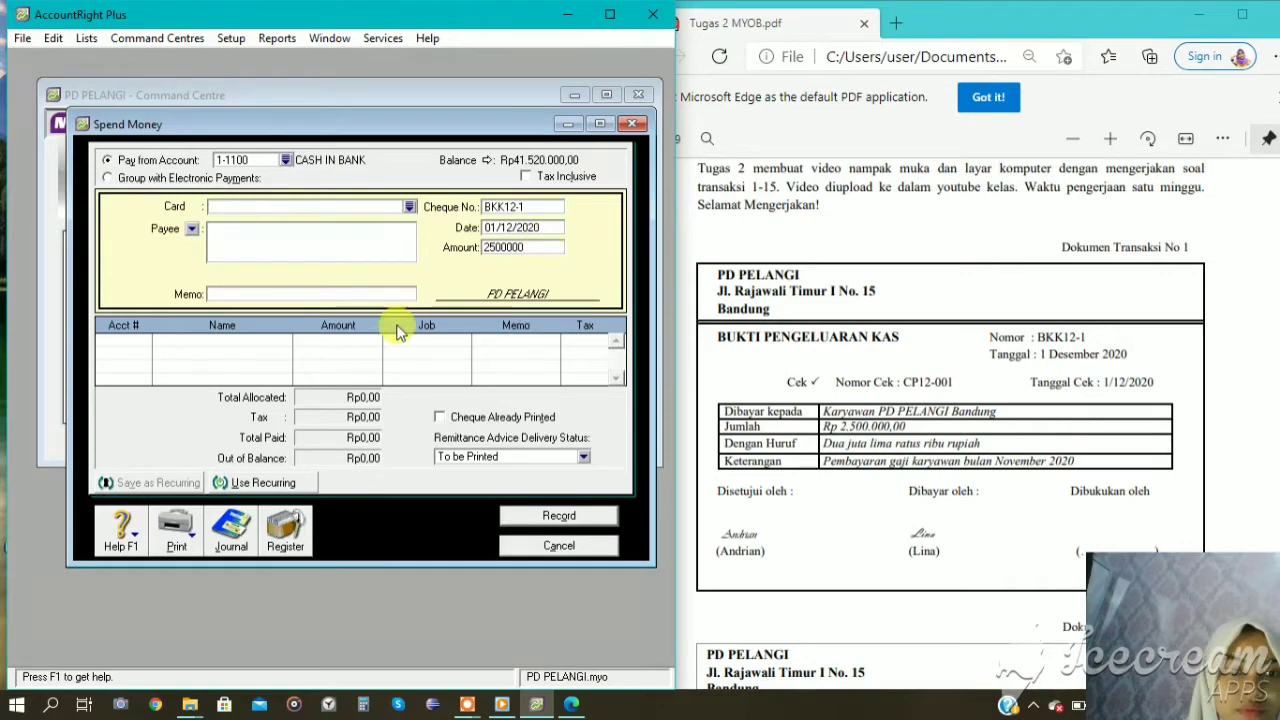
Enter the memo PEMBAYARAN GAJI KARYAWAN BULAN NOVEMBER 2020 for the salary payment.
left_click(390, 292)
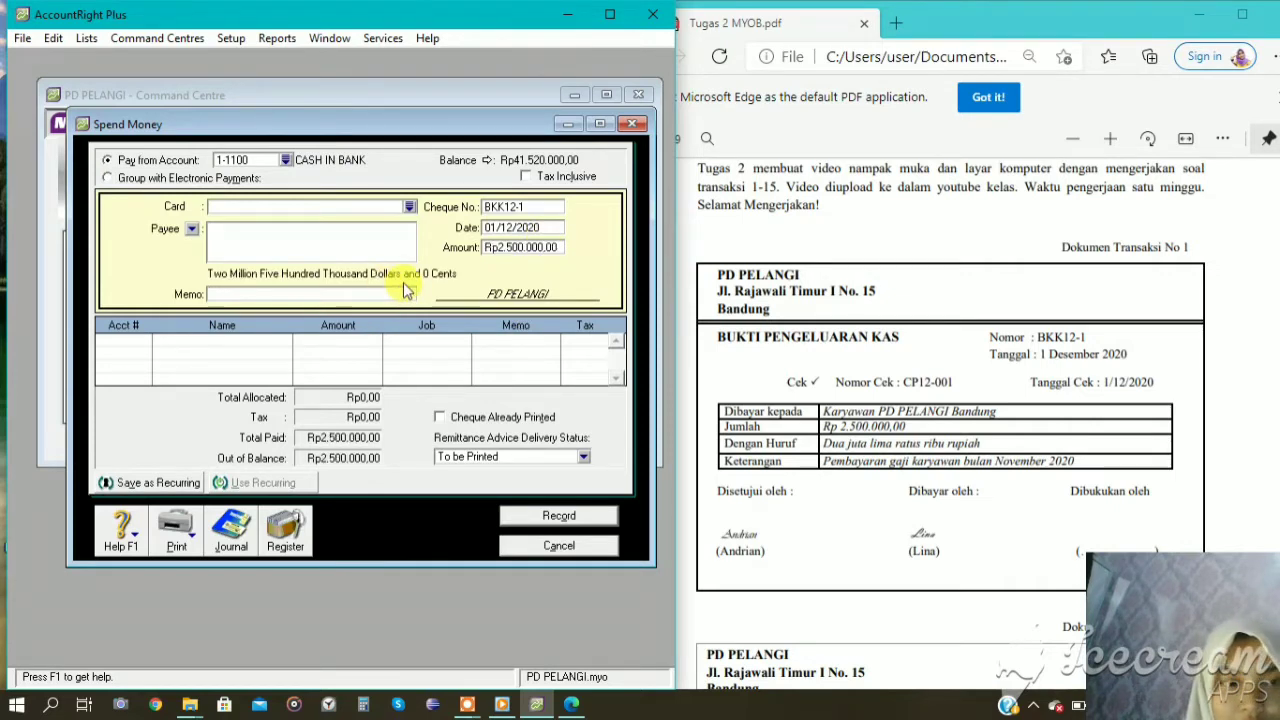
type("PEM")
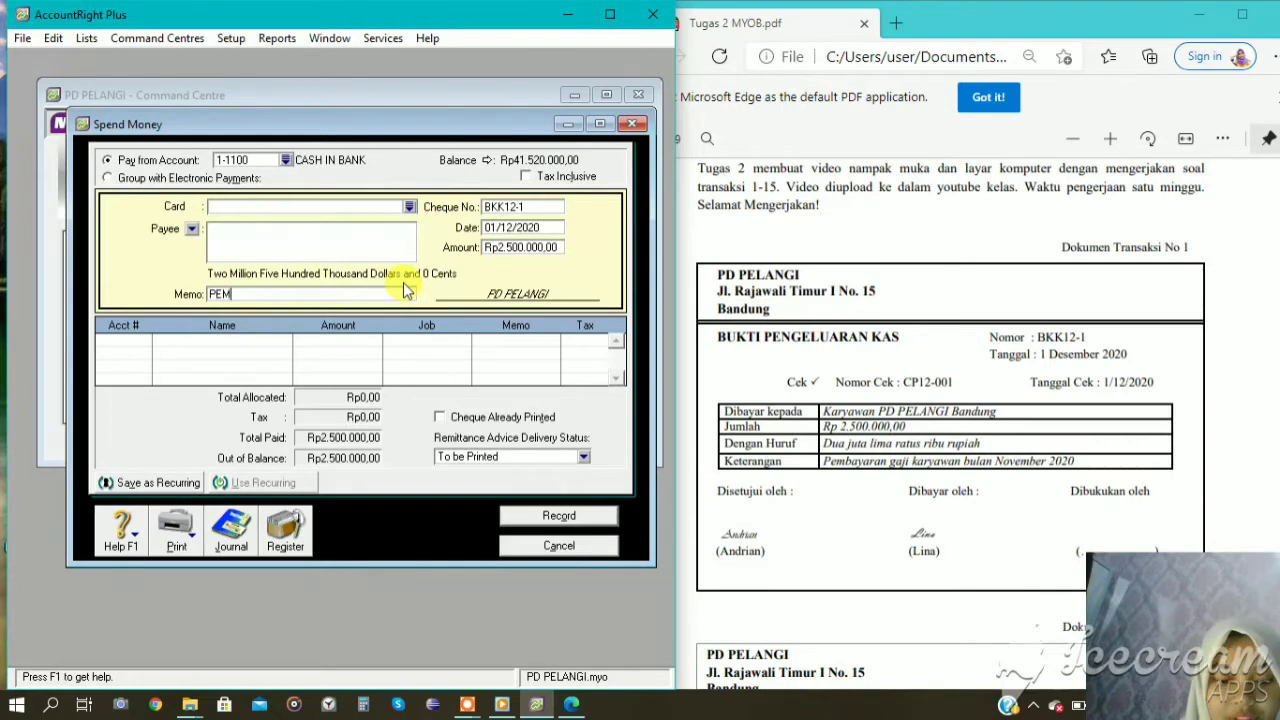
type("BAYARA")
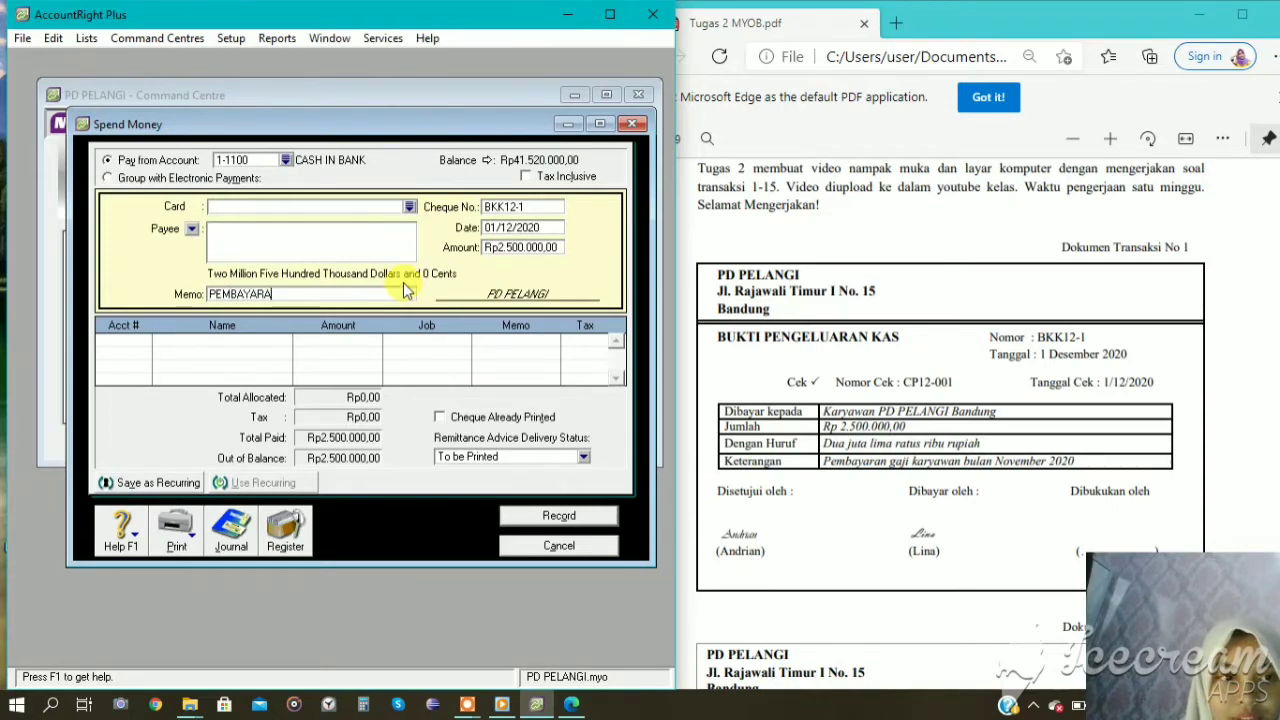
type("N GAJI")
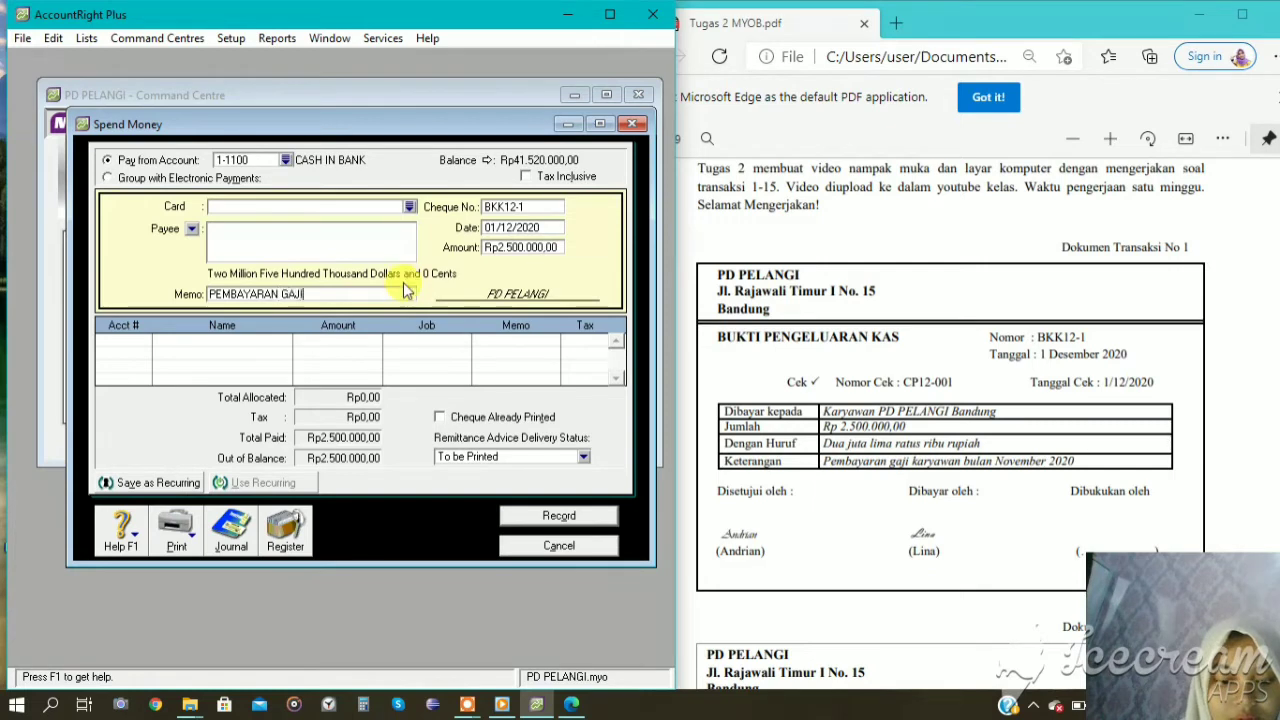
type(" KARYAWAN")
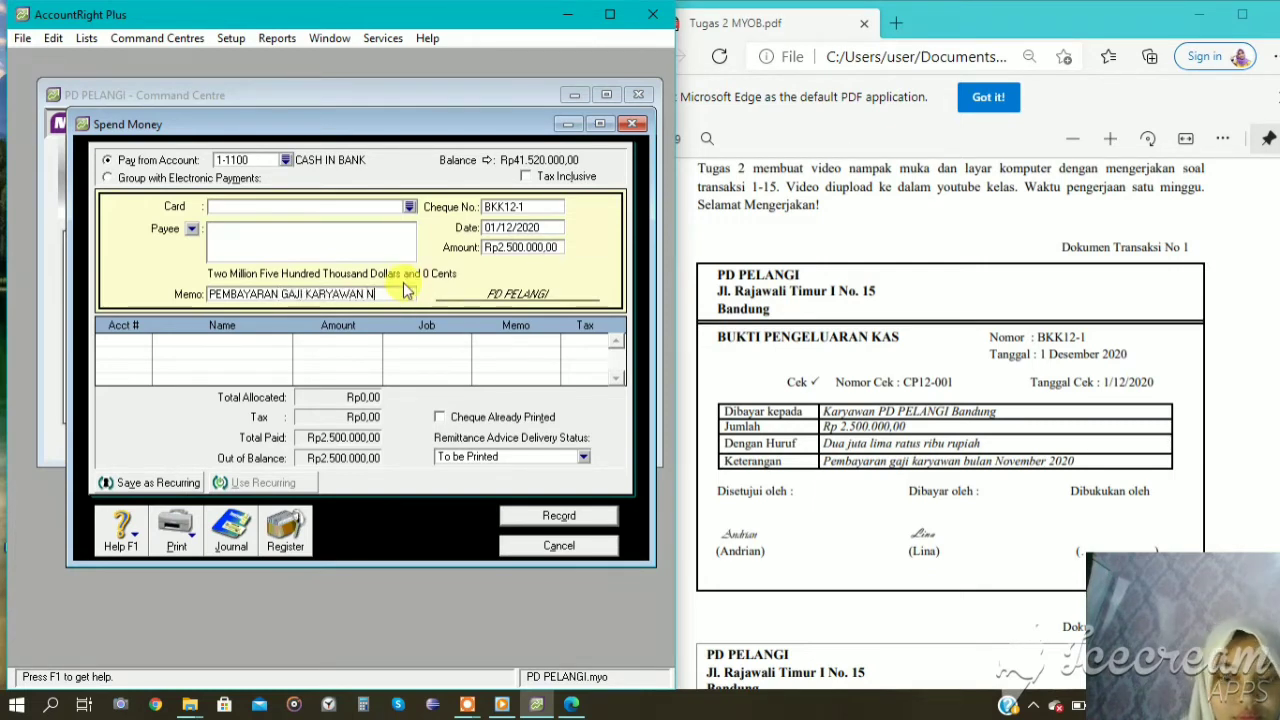
type(" BULAN")
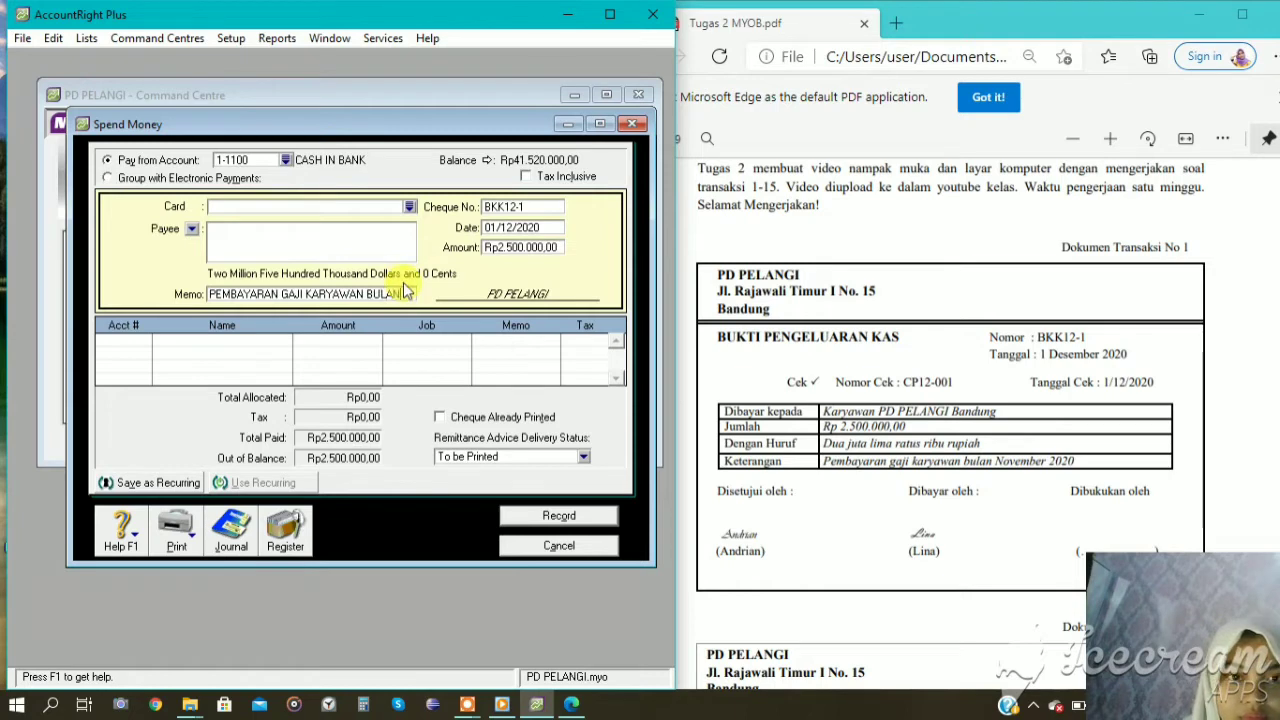
type(" NOVEMBE")
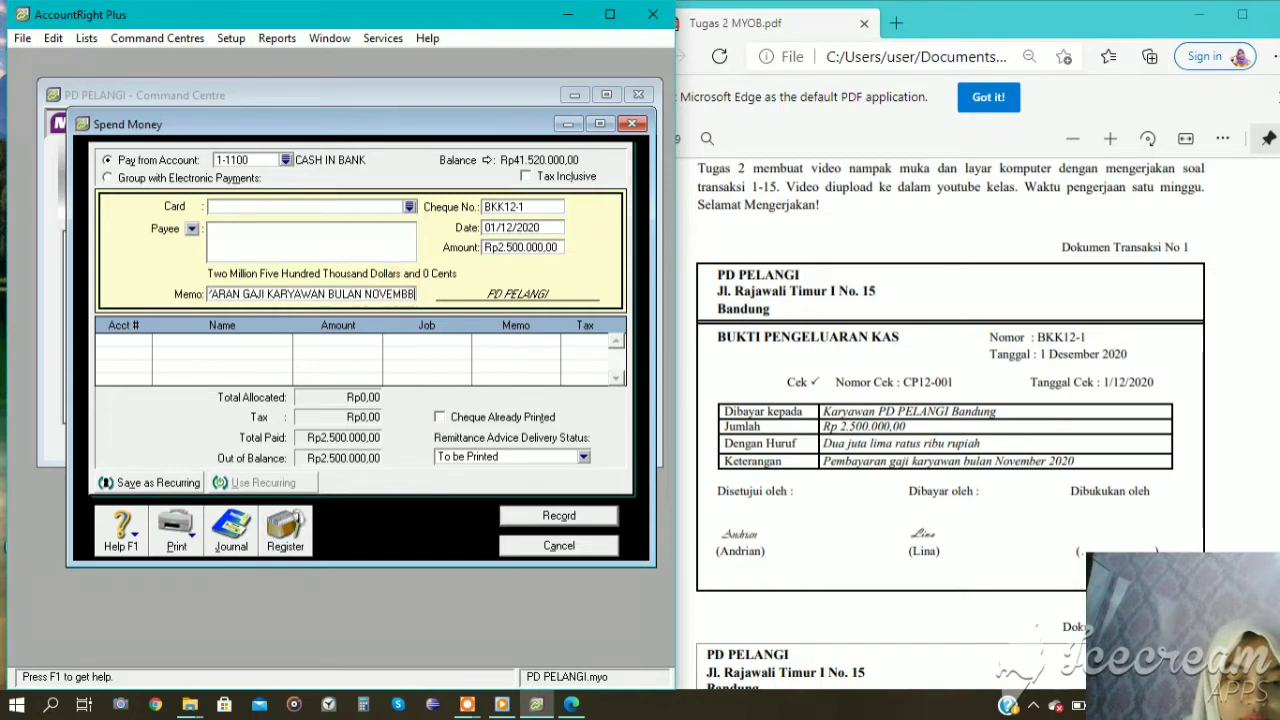
type("R 2020")
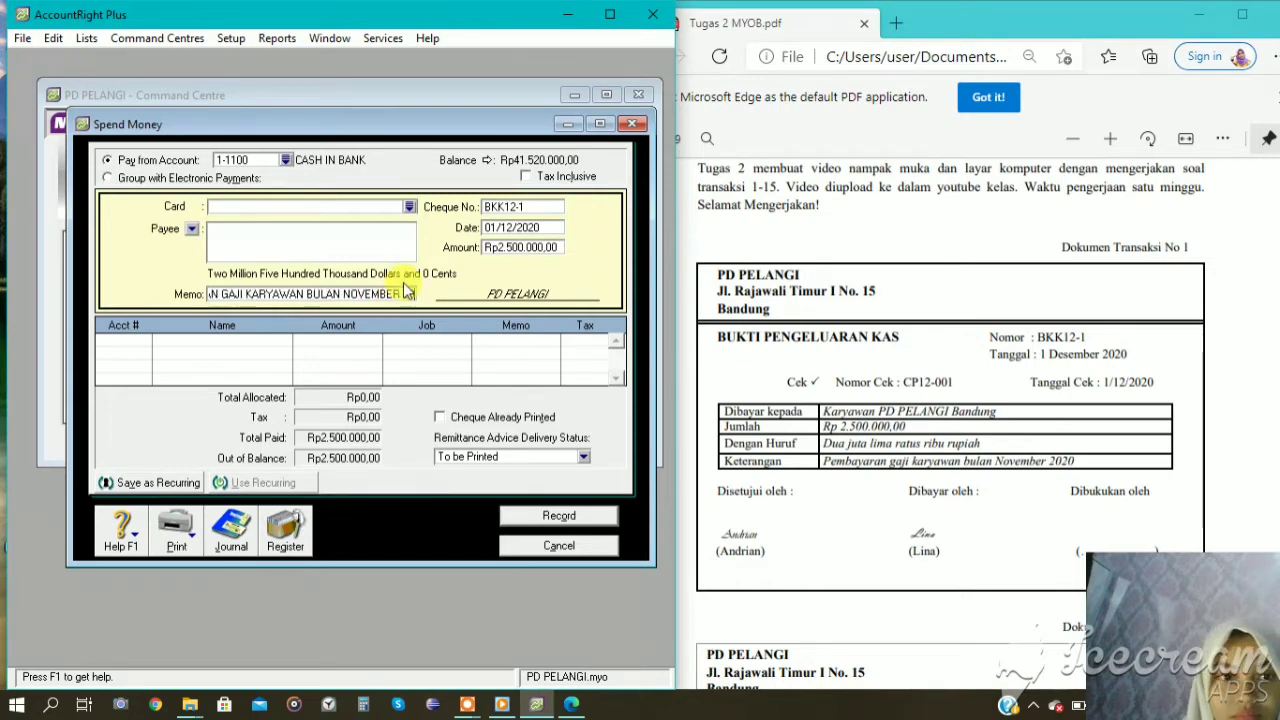
Allocate the full salary payment to account 2-1200 EXPENSE PAYABLE, then record the entry and close Spend Money.
left_click(146, 341)
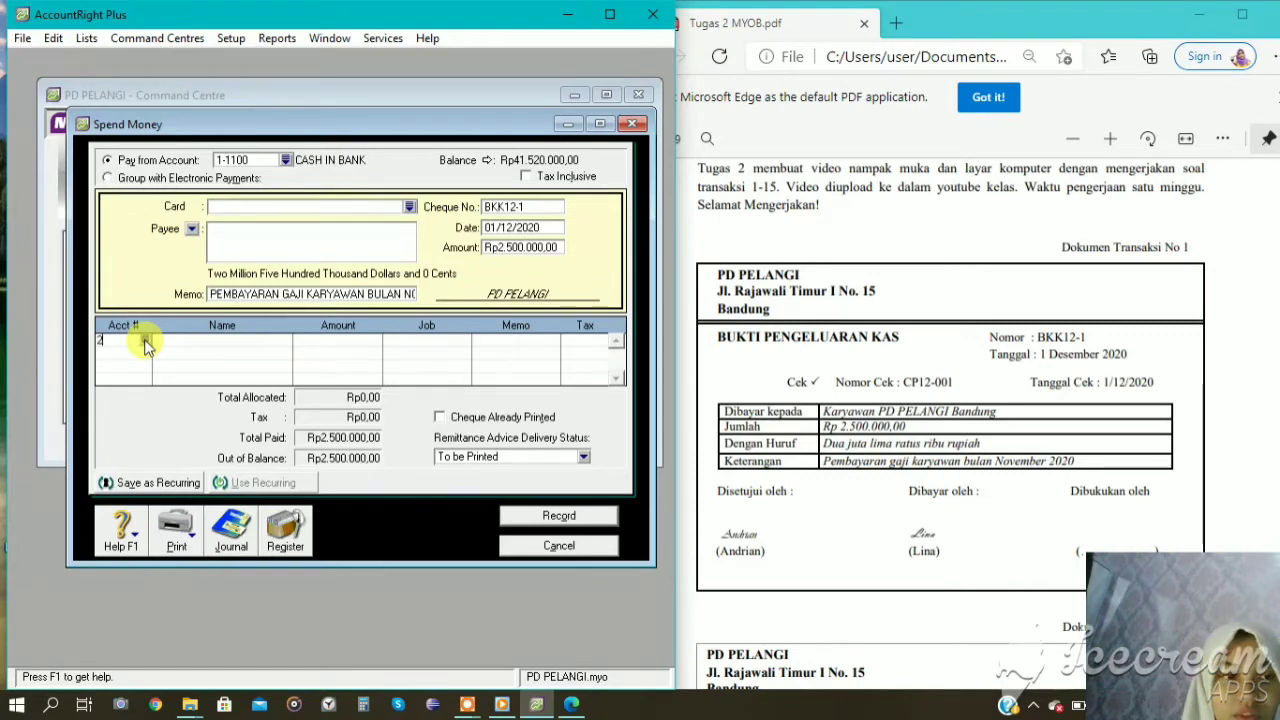
type("2")
left_click(145, 341)
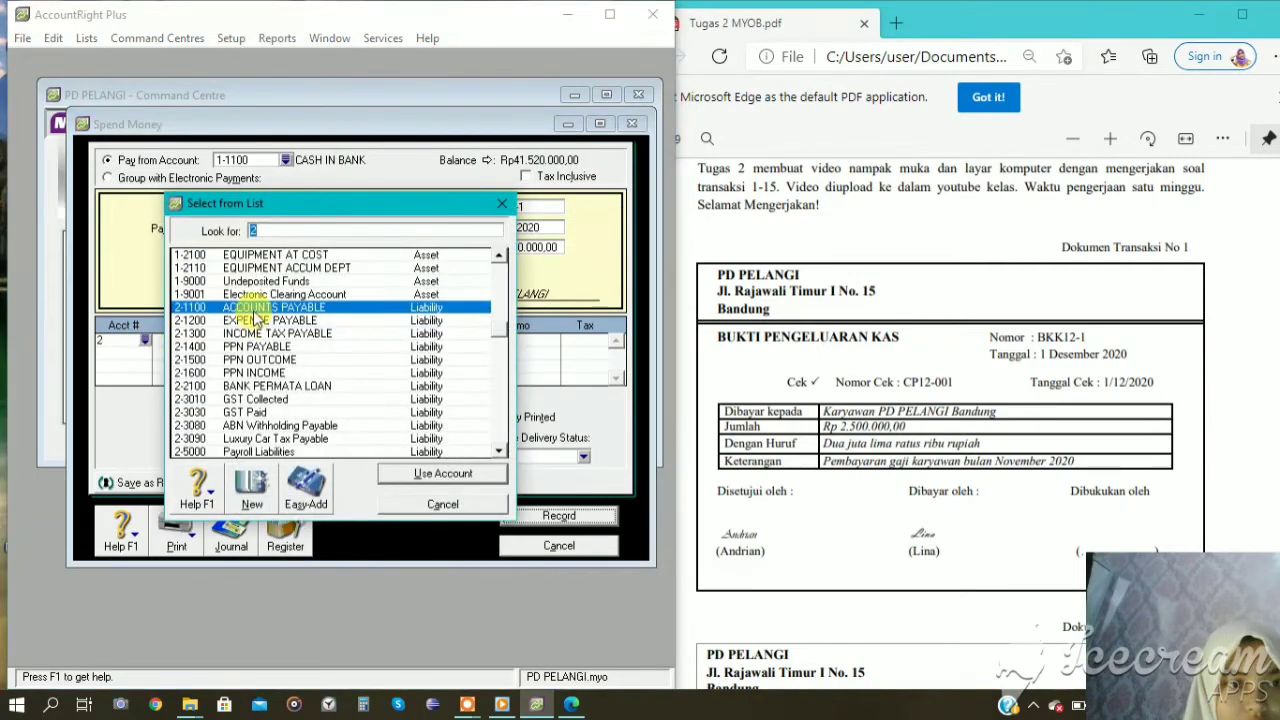
type("2-1200")
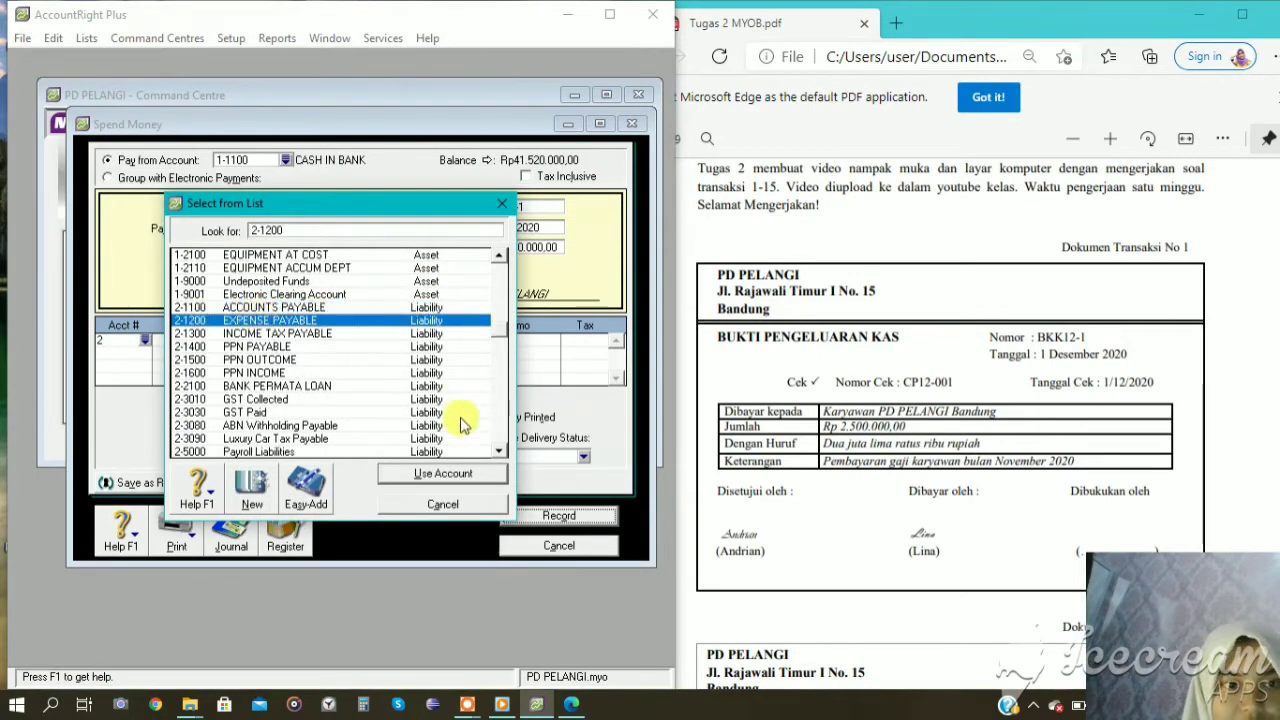
left_click(437, 475)
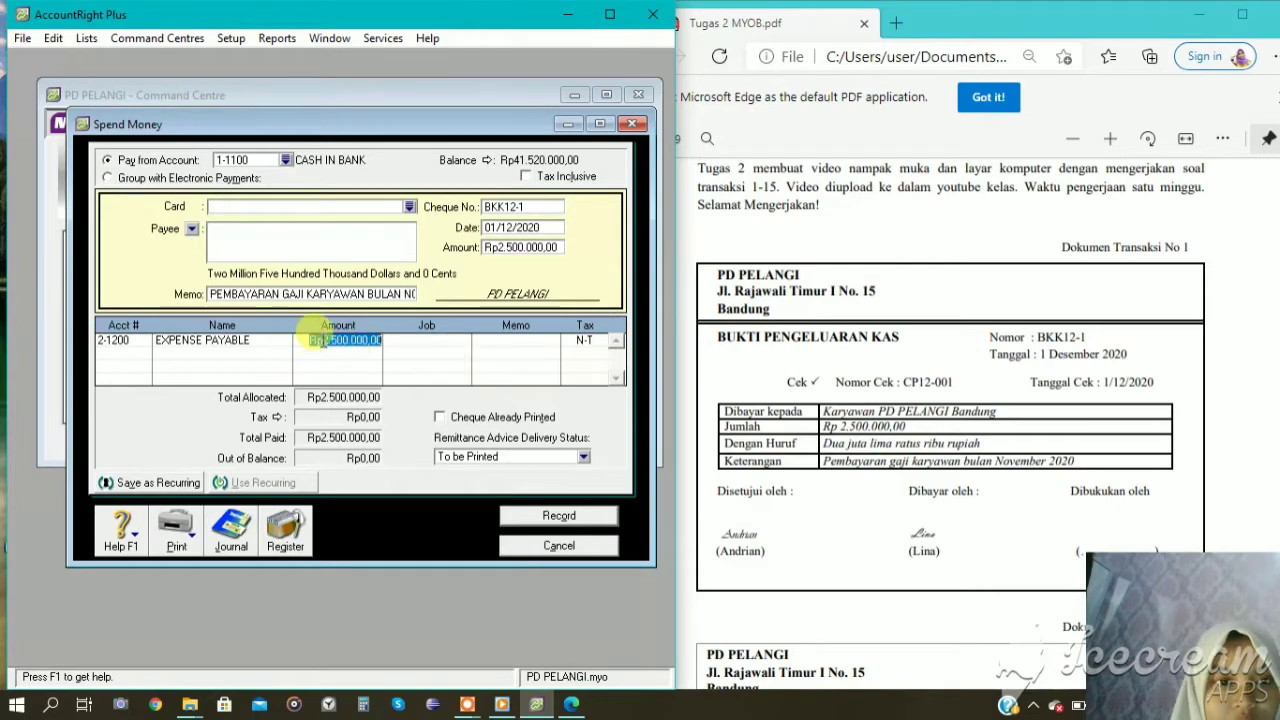
left_click(314, 335)
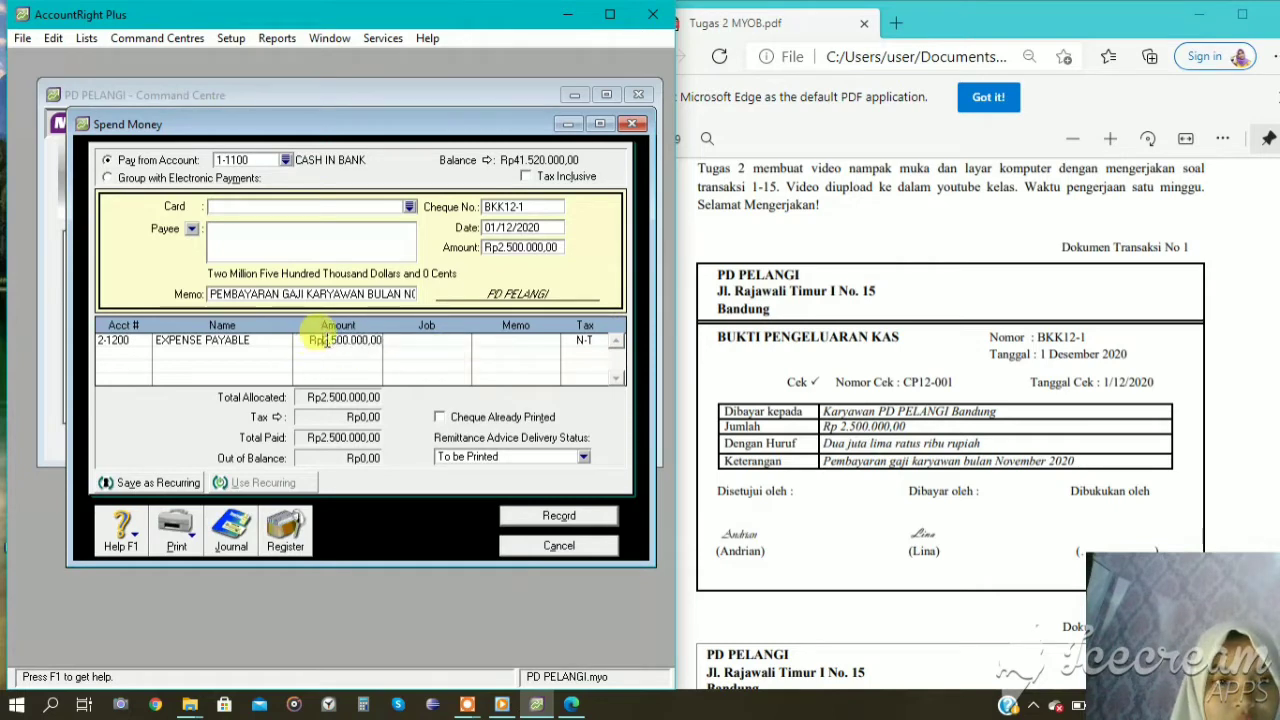
left_click(560, 520)
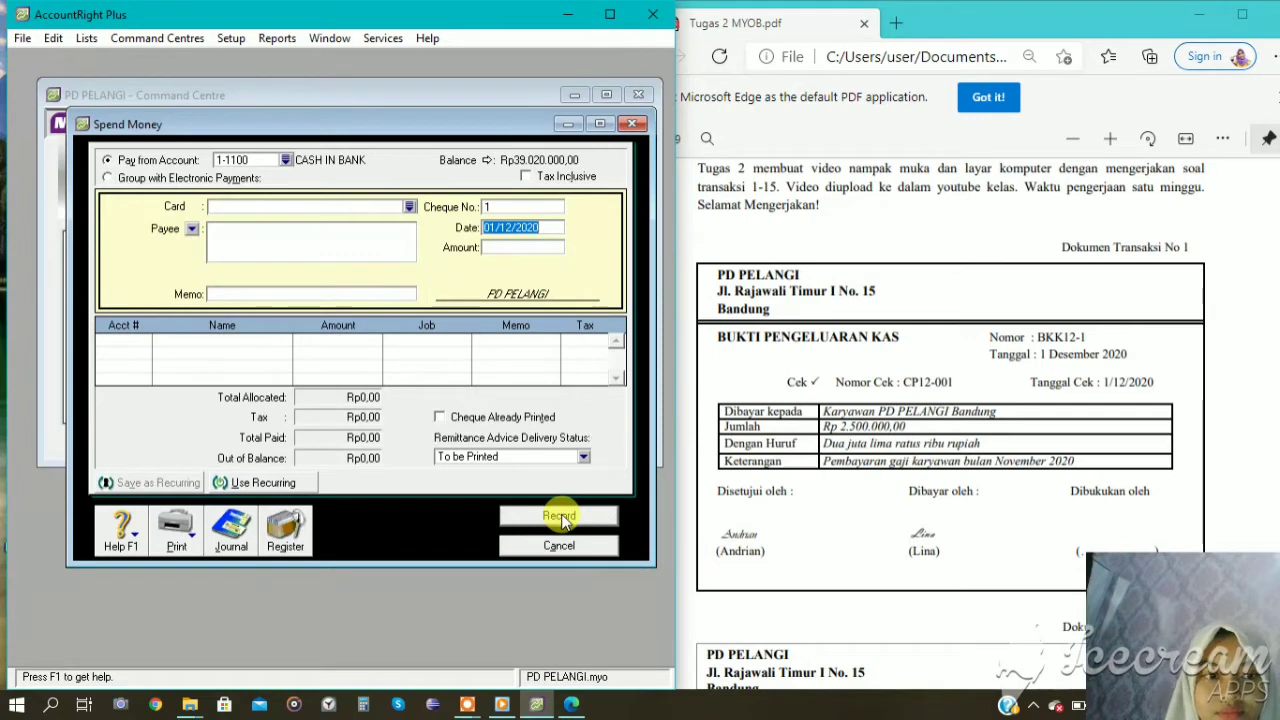
left_click(566, 546)
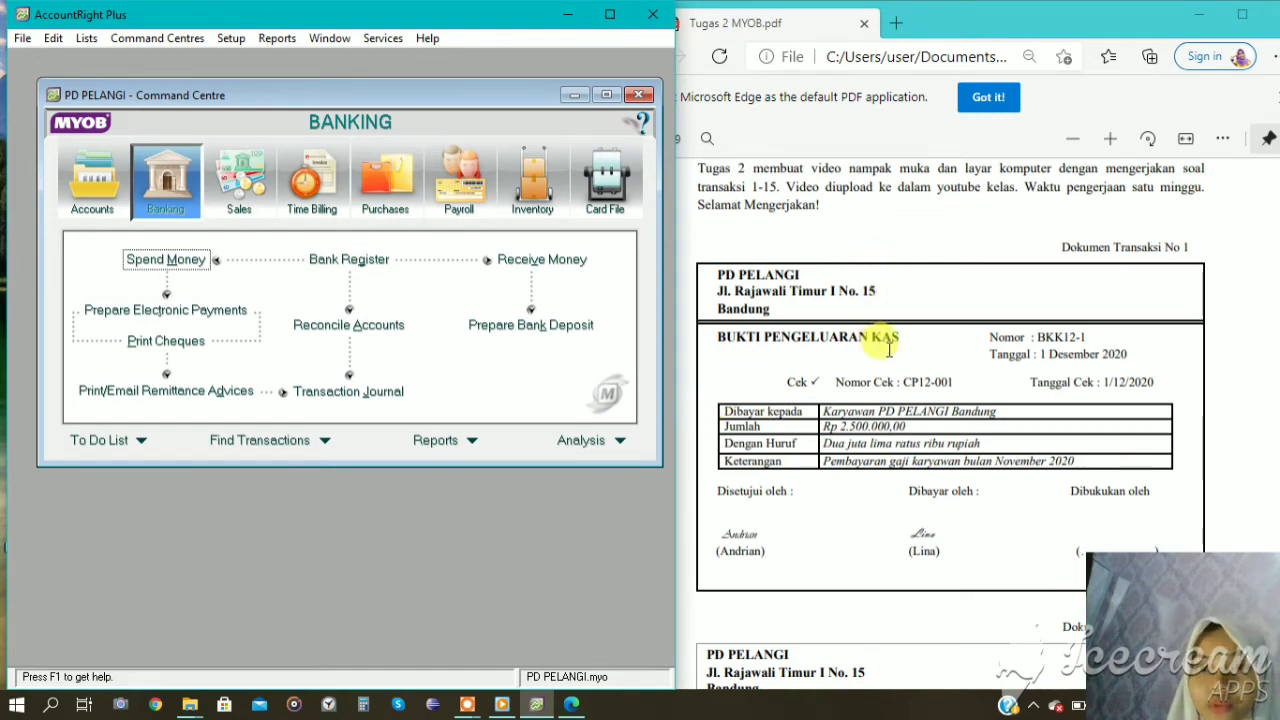
Start a Spend Money entry for transaction document no. 2 and date it 02/12/2020.
scroll(888, 346, "down", 5)
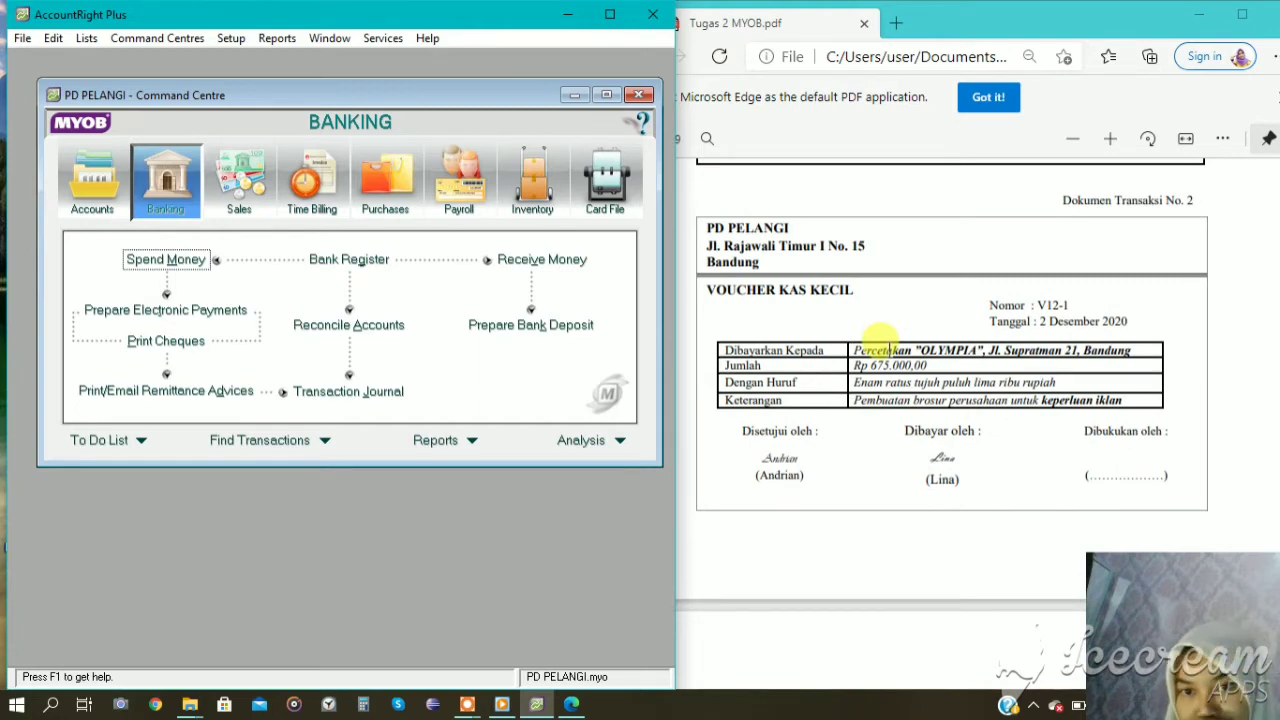
left_click(193, 260)
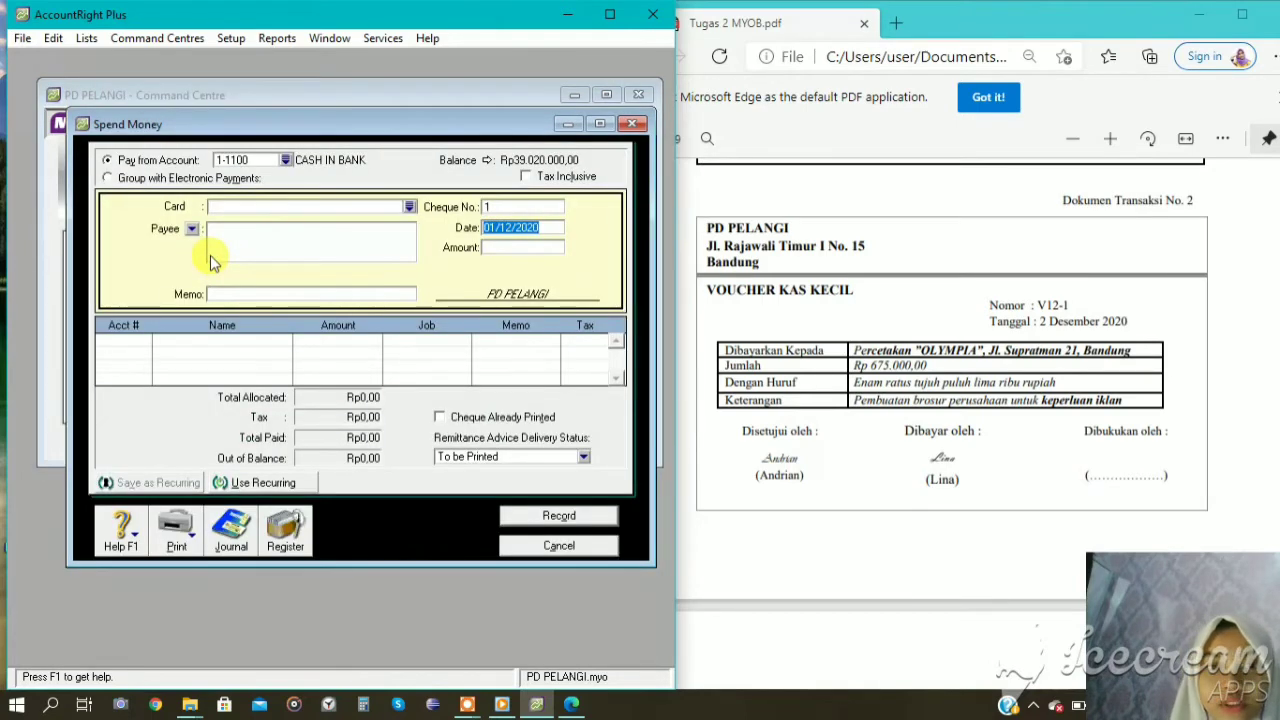
left_click(497, 228)
type("2")
Set the petty cash payment's cheque number to V12-1 and its amount to Rp675.000.
left_click(507, 207)
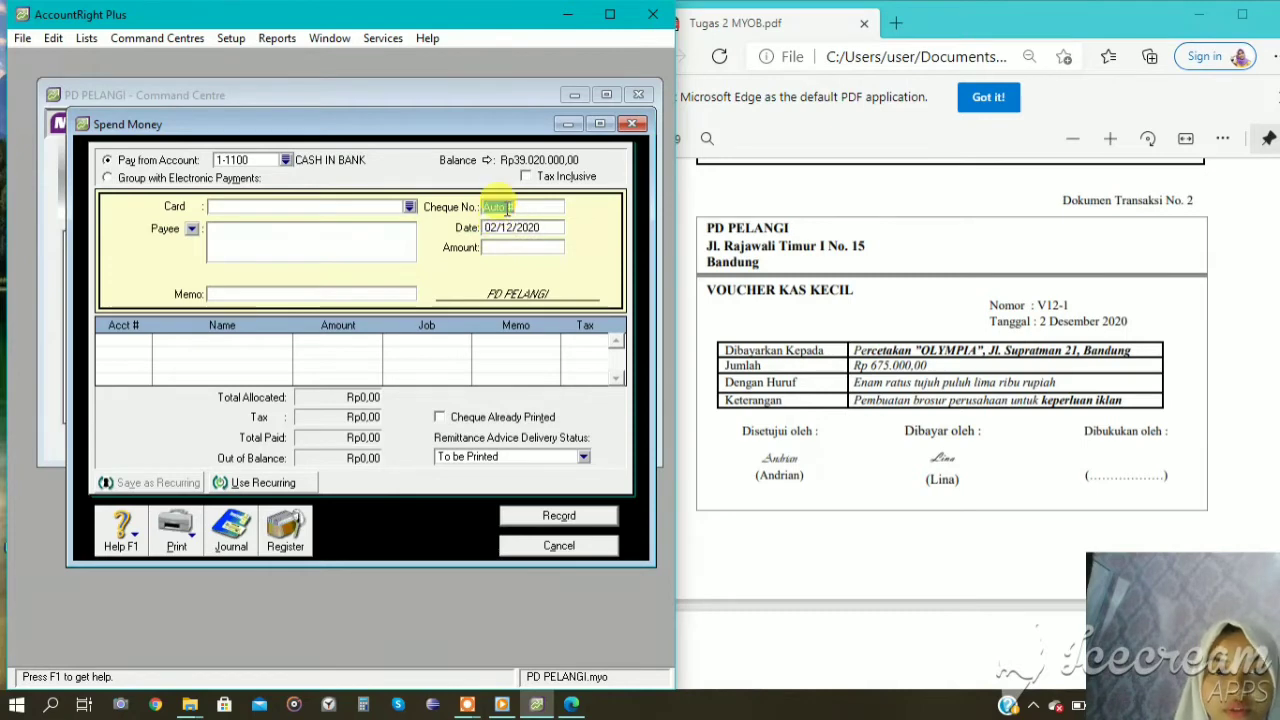
type("V12")
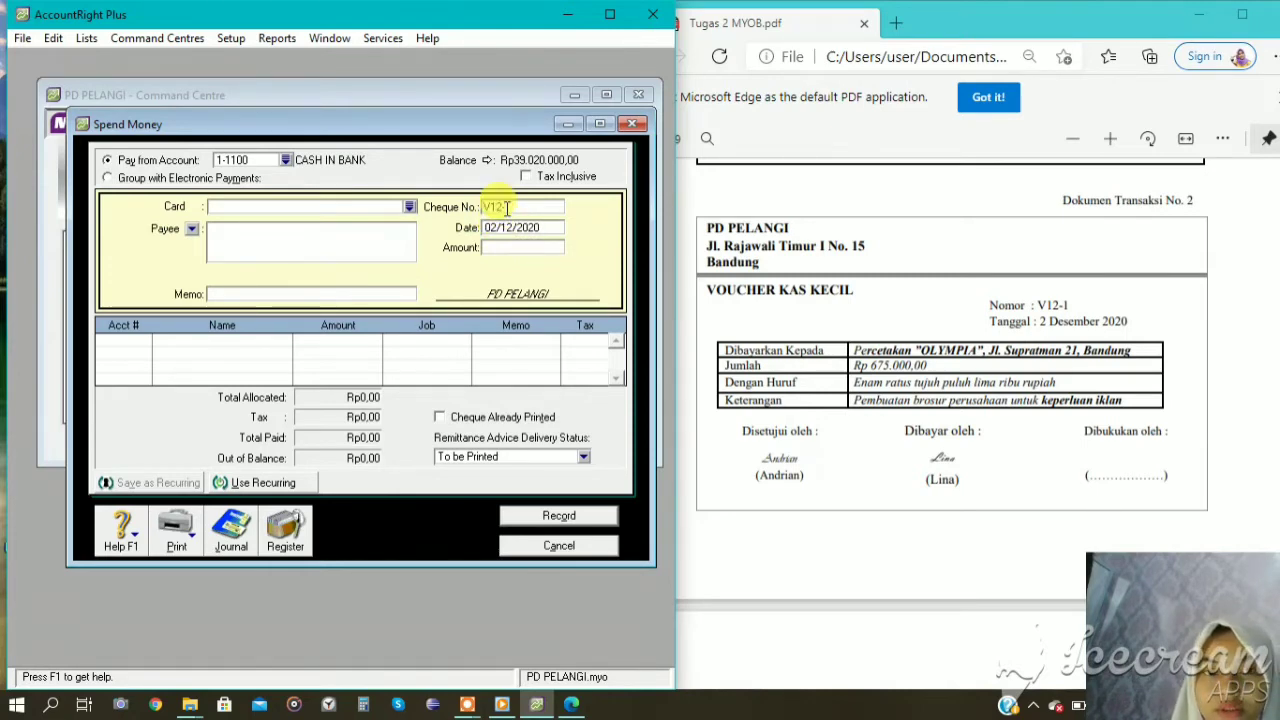
type("-1")
left_click(502, 247)
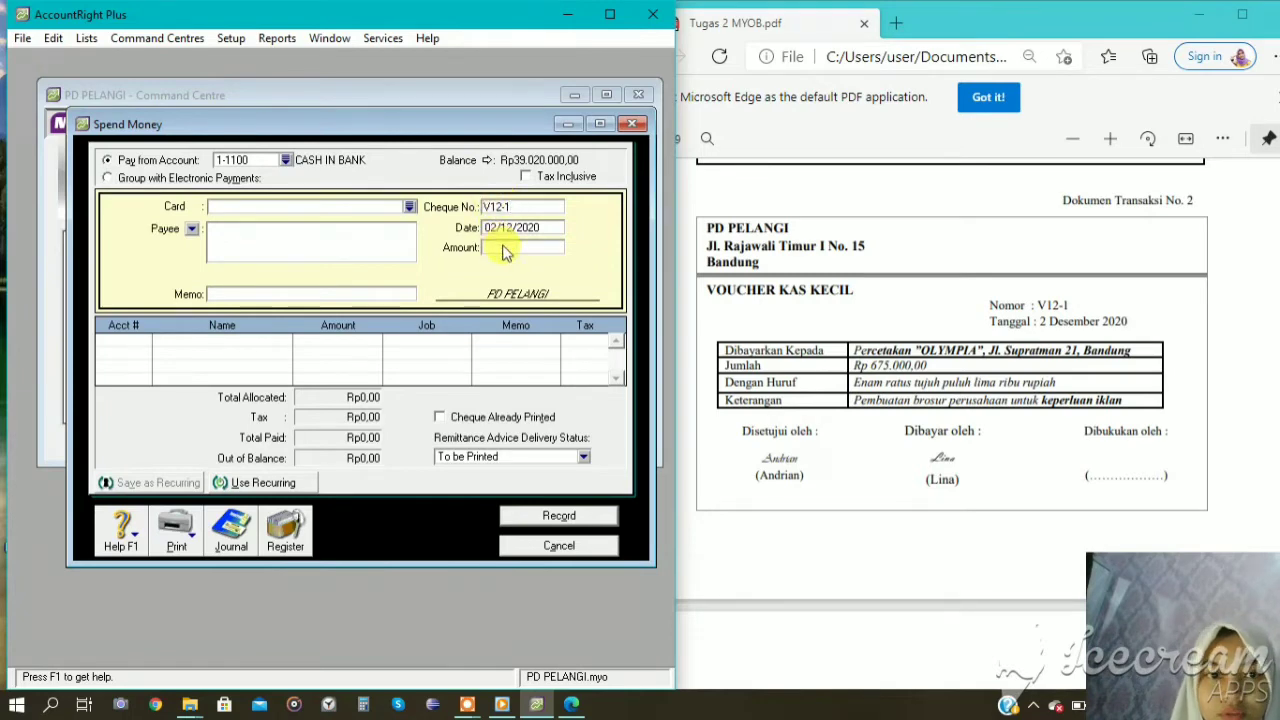
type("6")
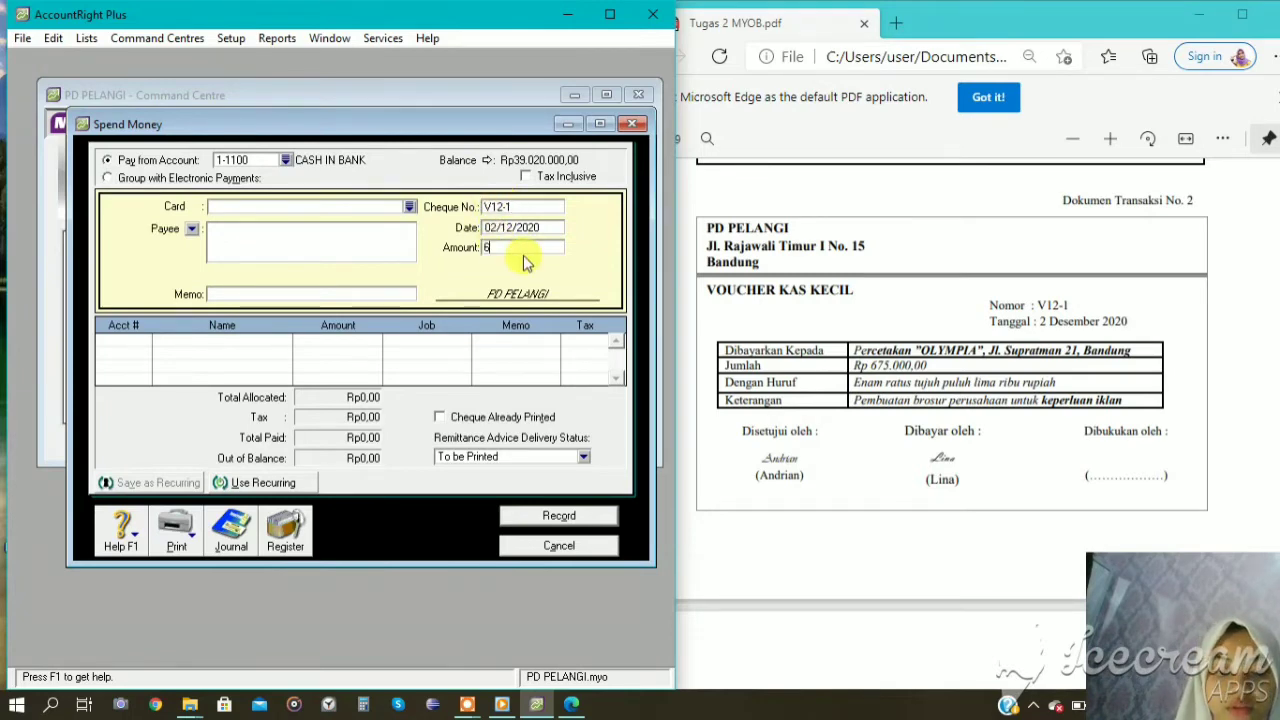
type("75.000")
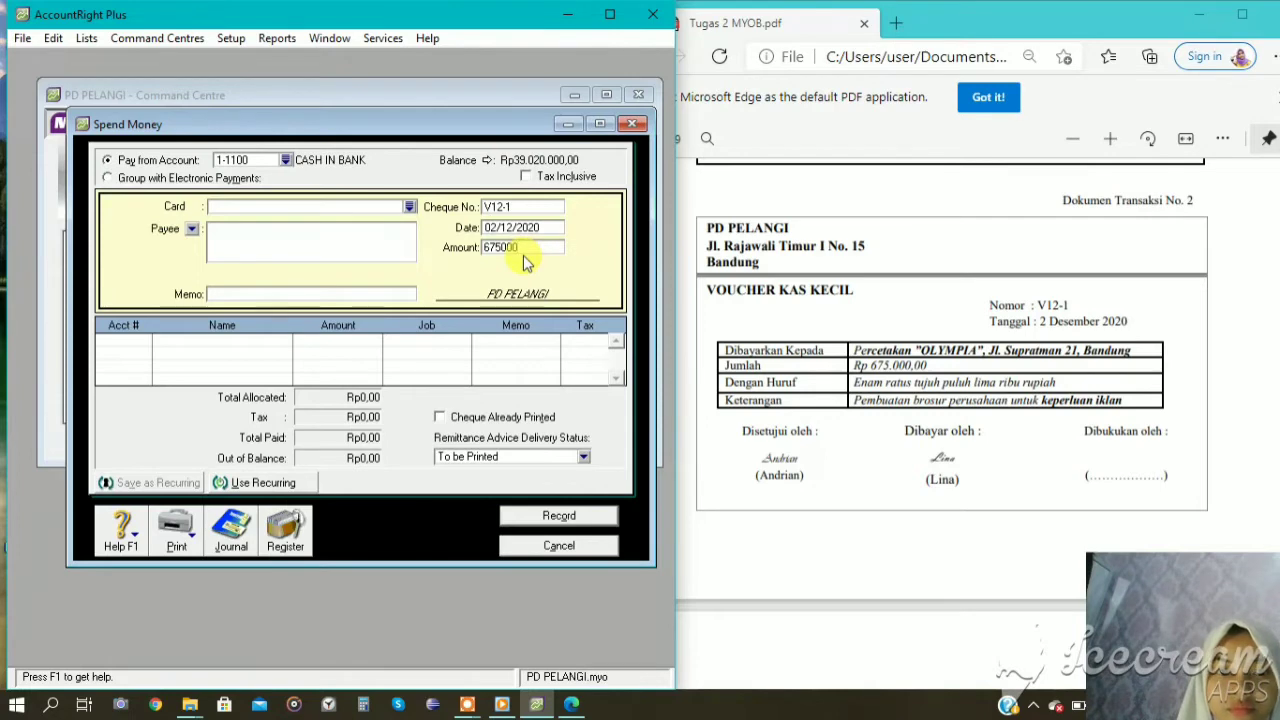
Enter the memo PEMBUATAN BROSUR UNTUK KEPERLUAN IKLAN for the petty cash payment.
left_click(398, 293)
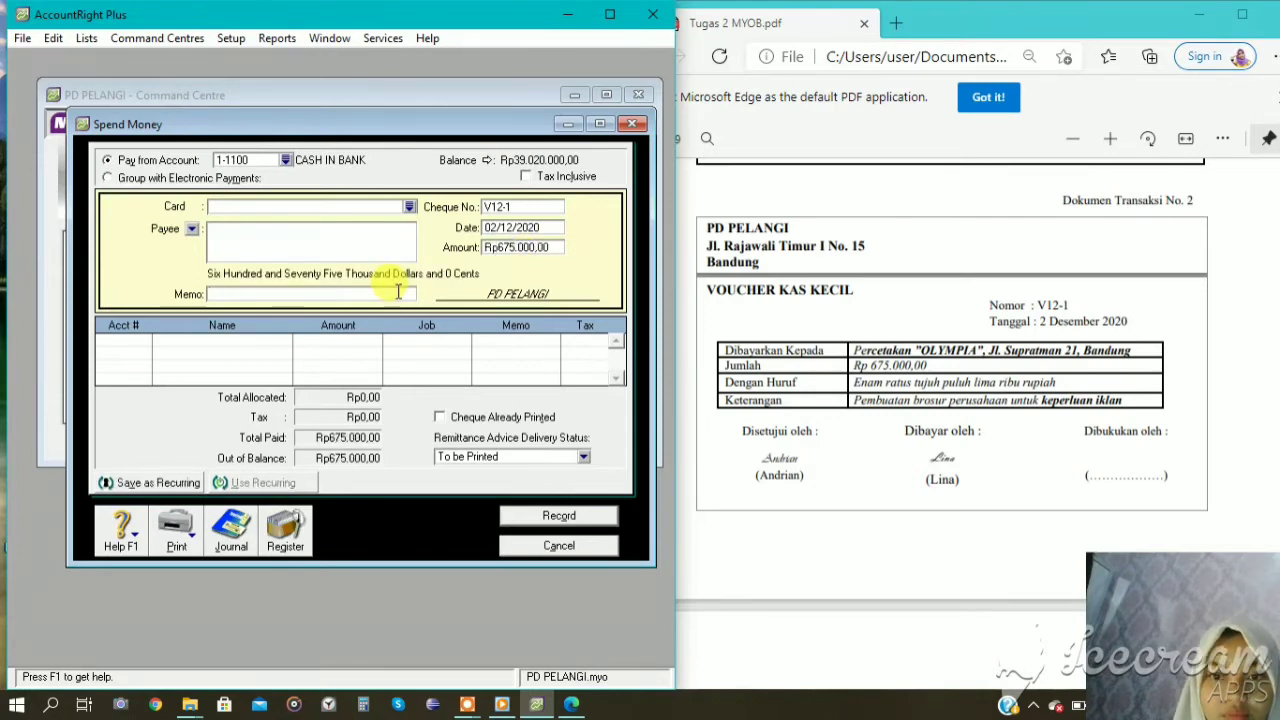
type("PEMBUATA")
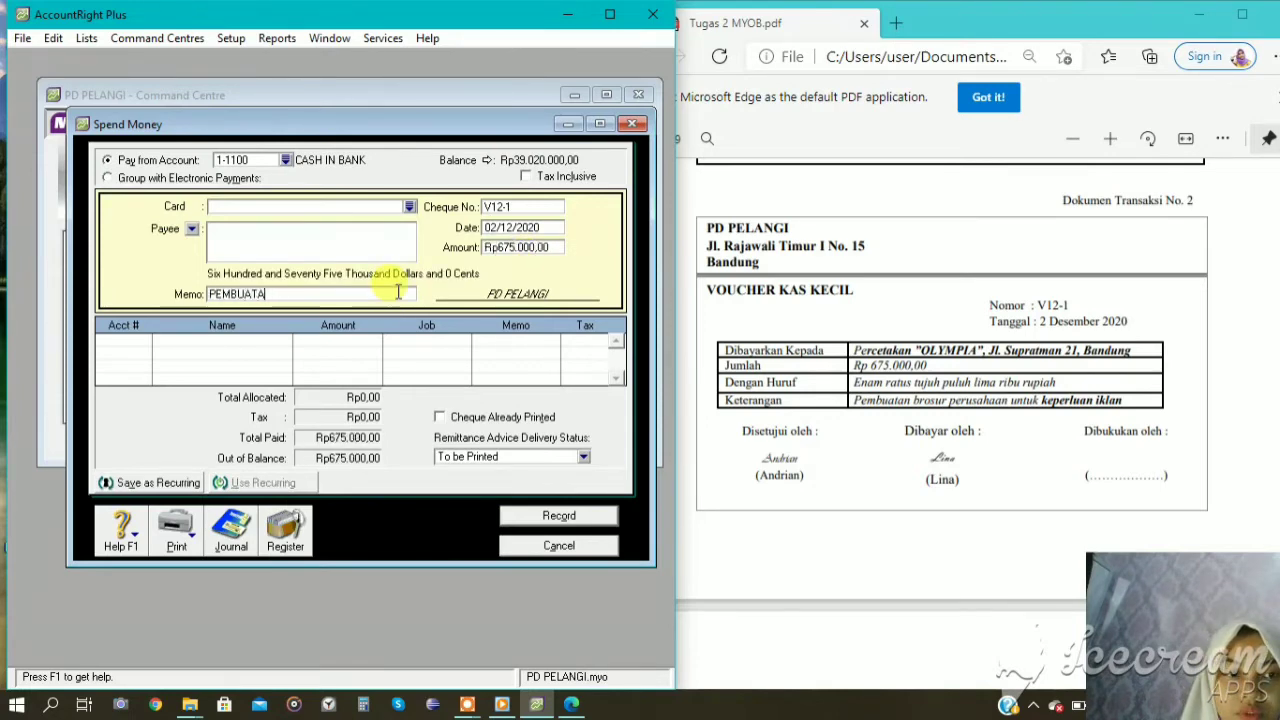
type("N BROSUR ")
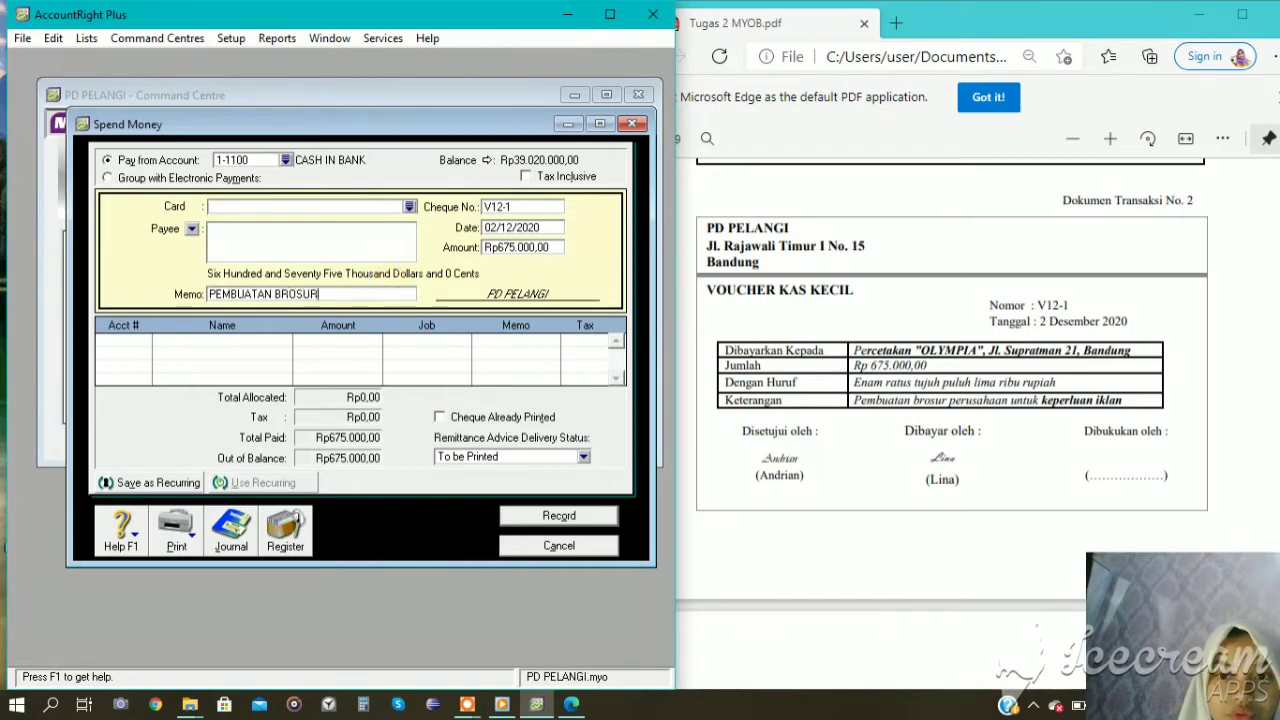
type("U")
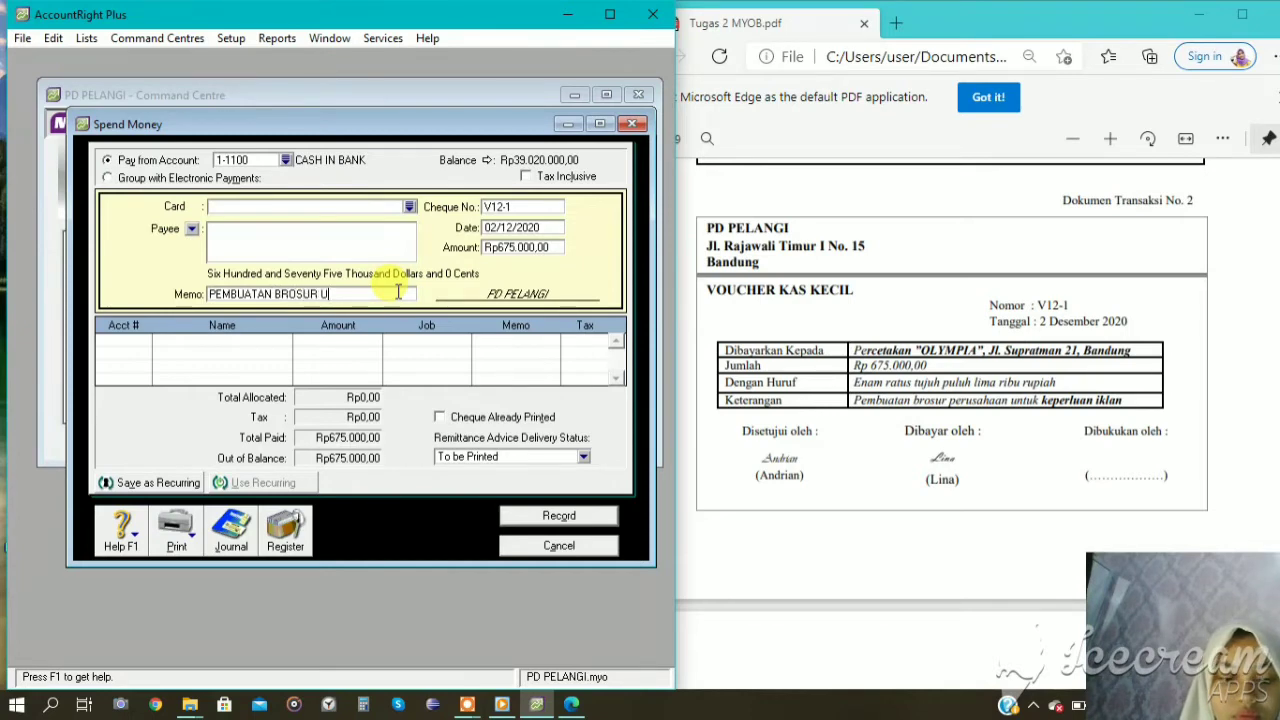
type("NTUK PEN")
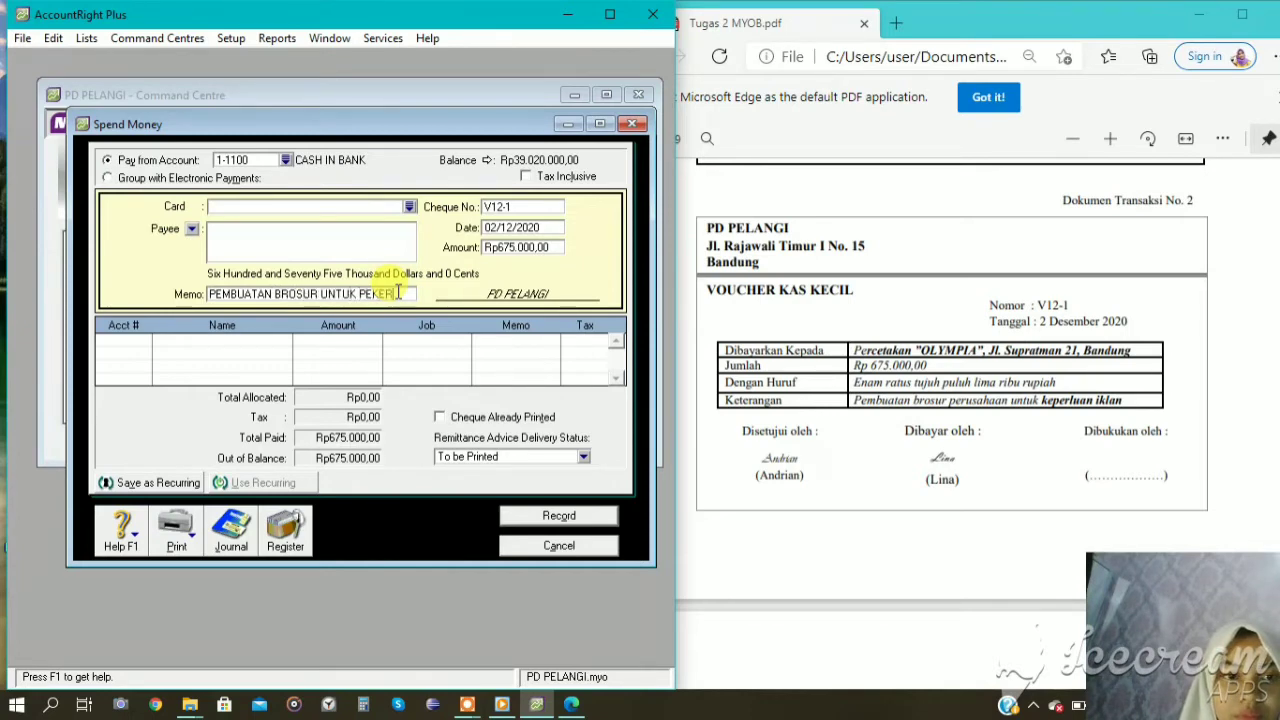
key("BackSpace")
key("BackSpace")
key("BackSpace")
type("K")
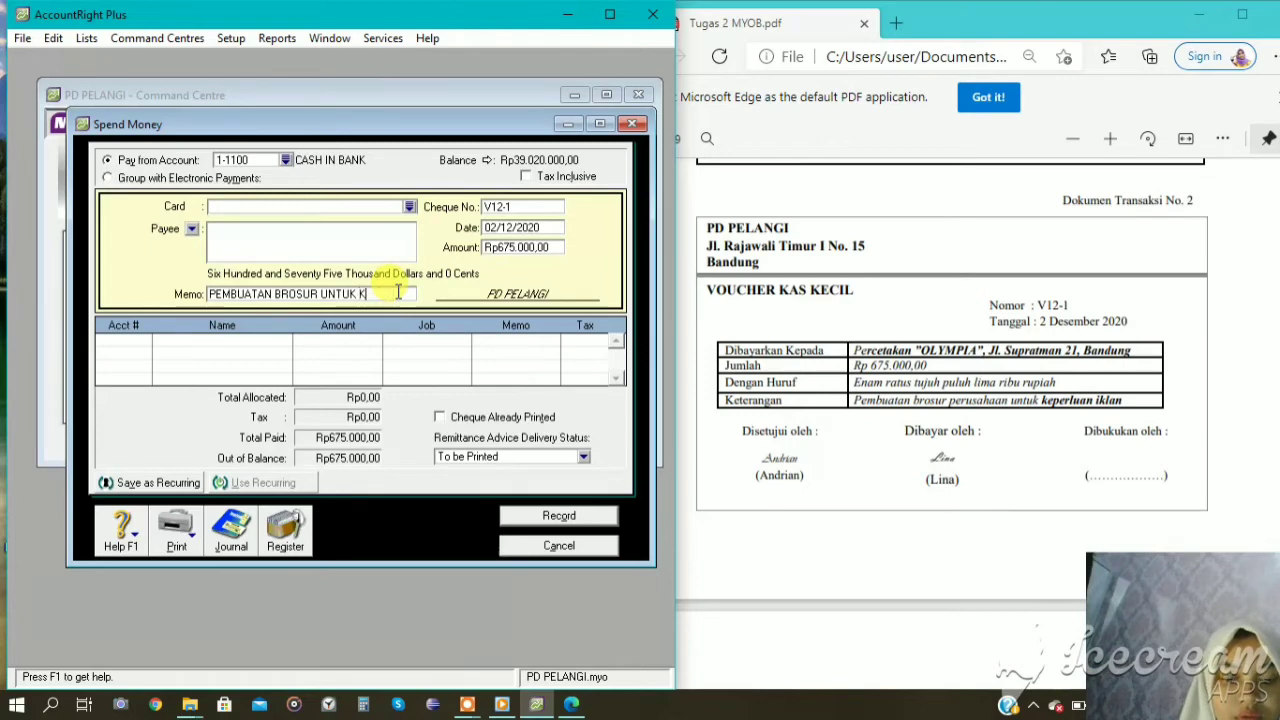
type("EPERLUAN")
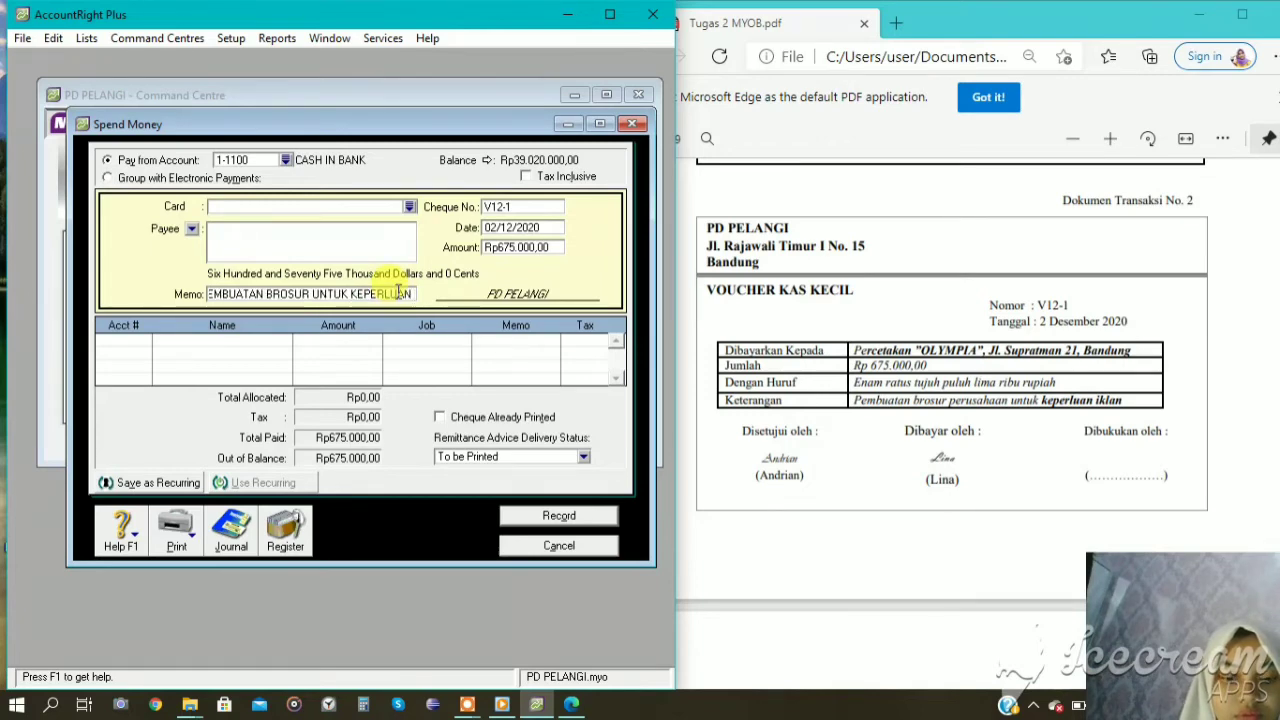
type(" IKLAN")
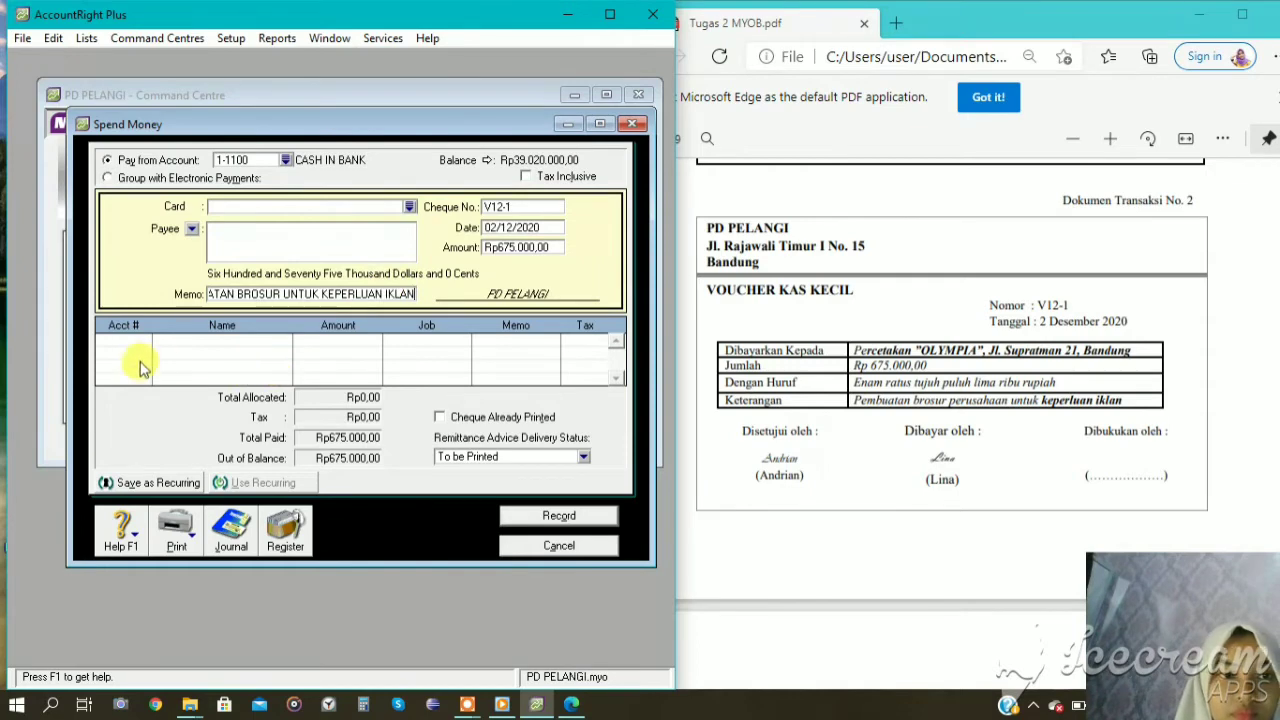
Allocate the full Rp675.000 brochure payment to account 6-1000 ADVERTISING EXPENSE.
left_click(142, 345)
type("6")
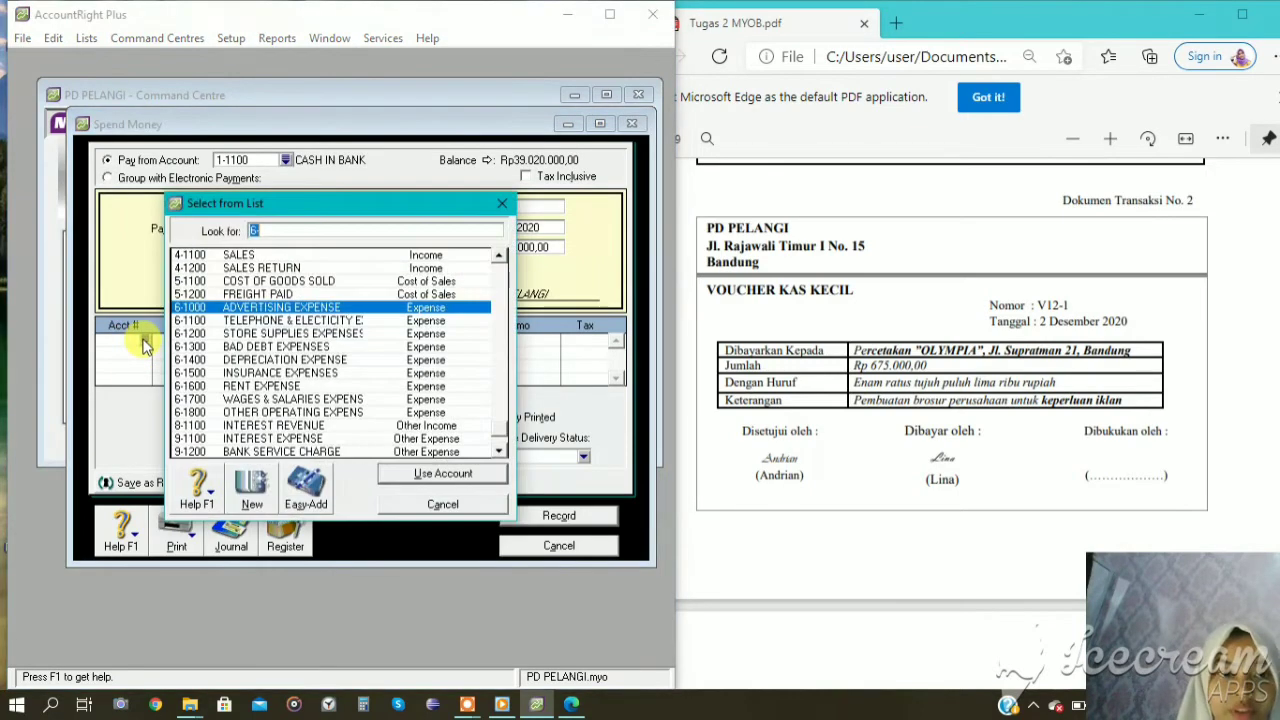
left_click(324, 311)
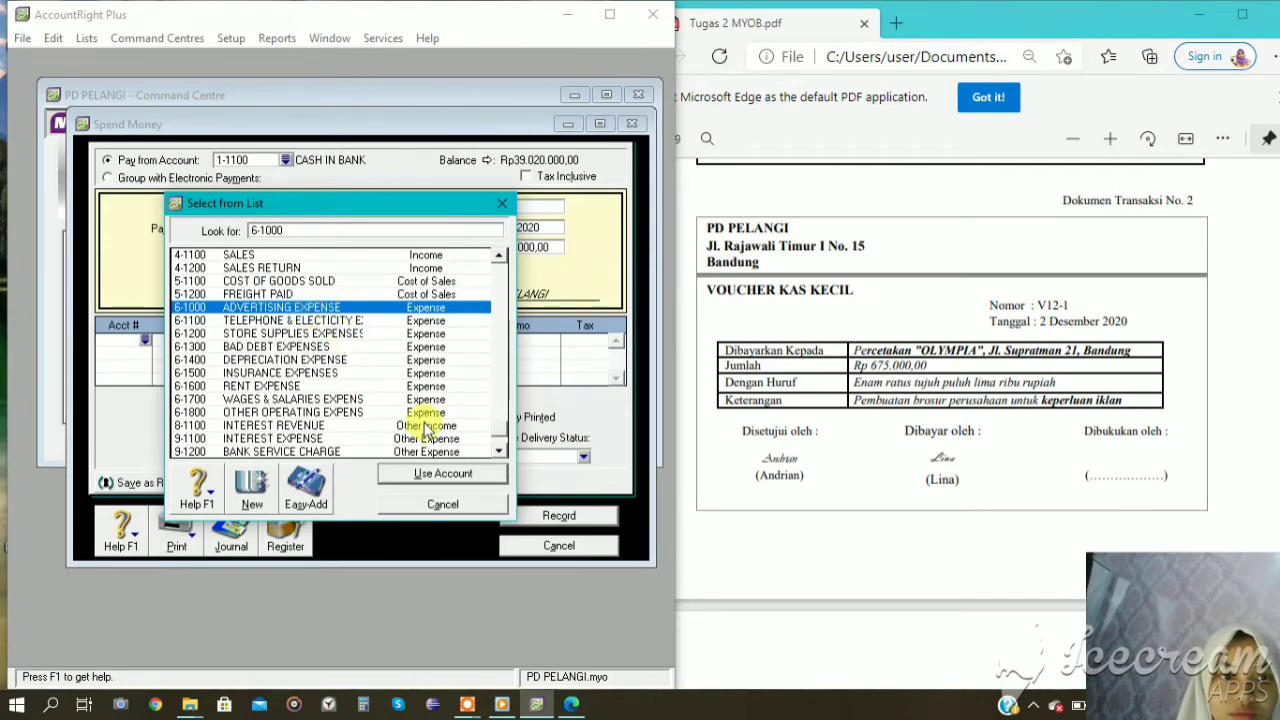
left_click(440, 475)
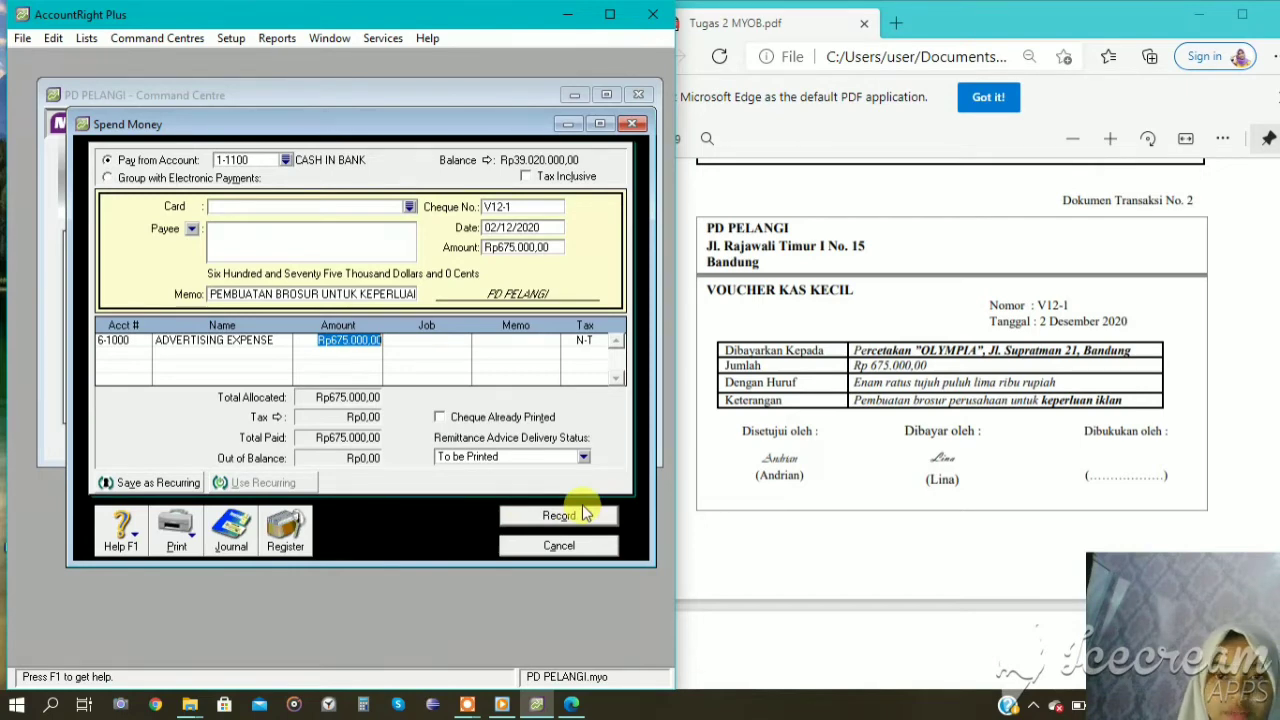
Review the brochure payment's transaction recap, then record the entry and close Spend Money.
key("ctrl+r")
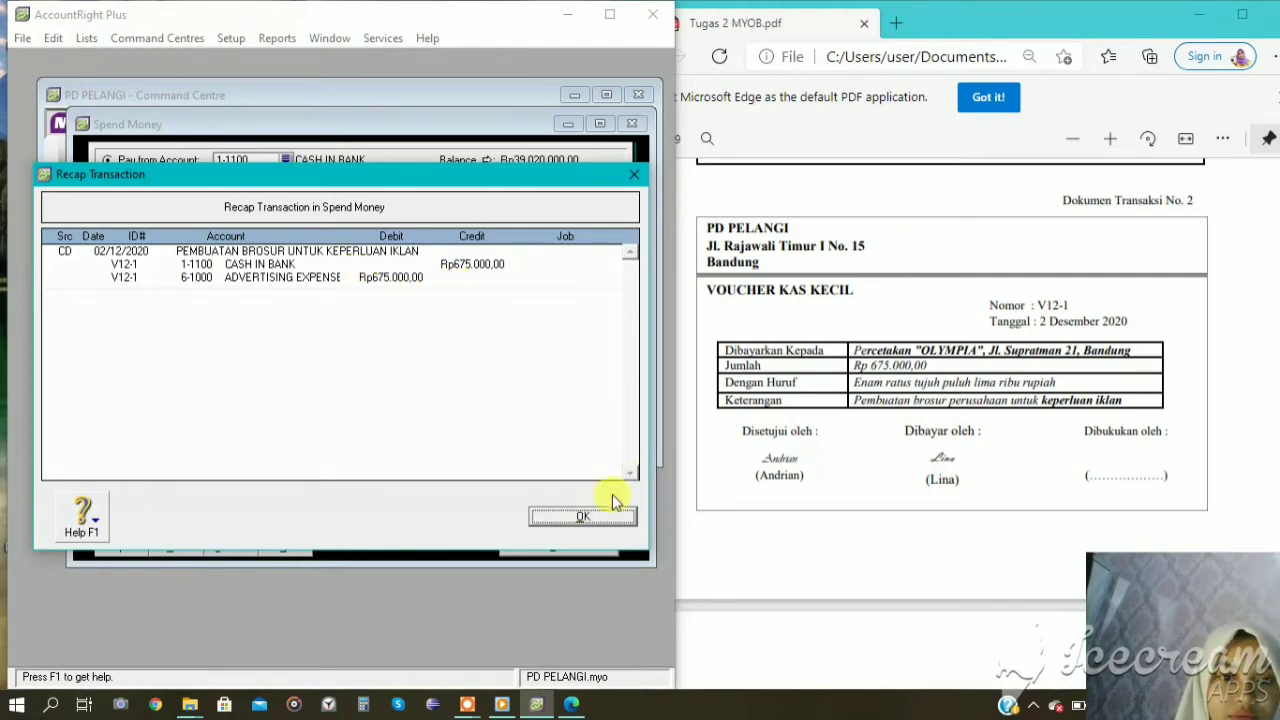
left_click(604, 520)
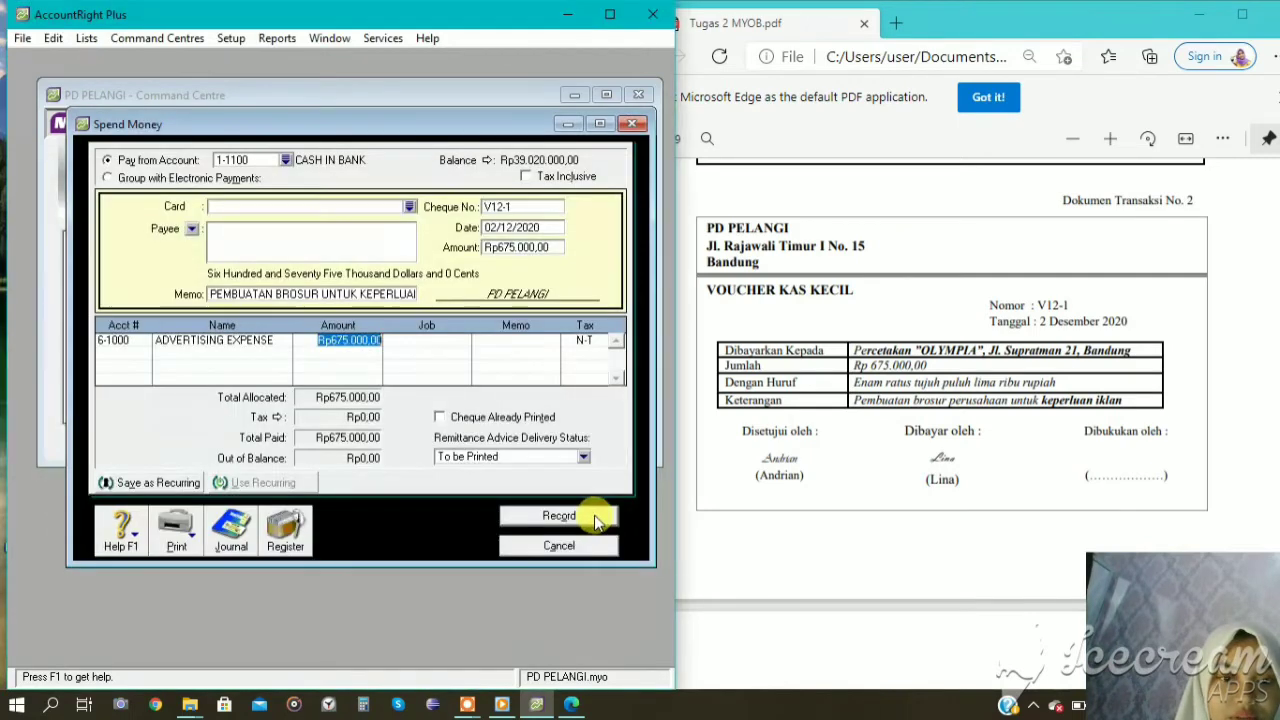
left_click(548, 520)
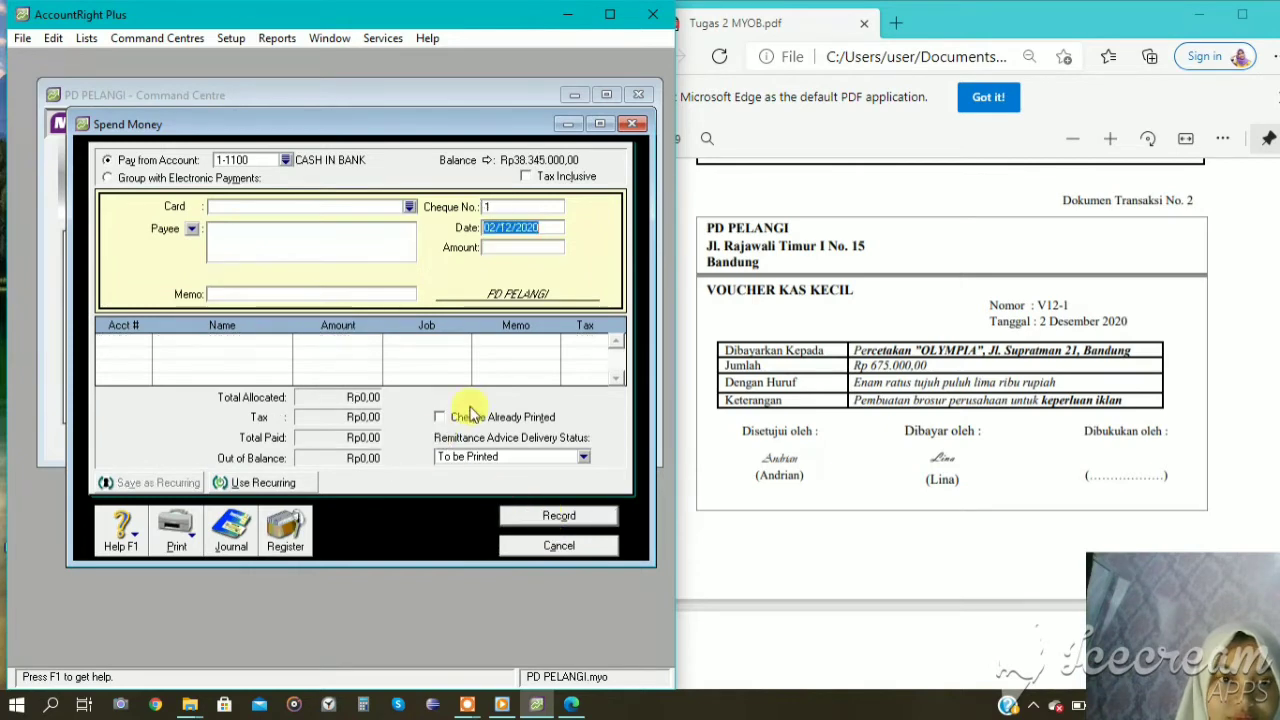
left_click(565, 547)
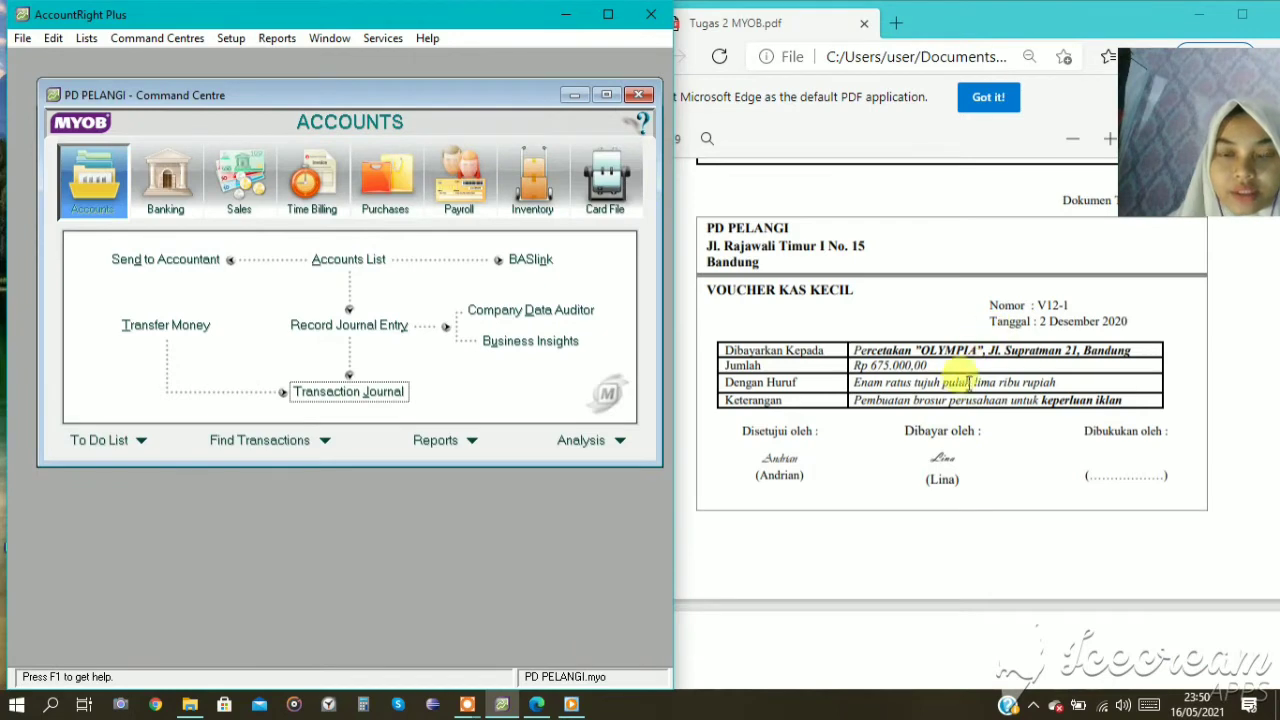
List all journal transactions from 01/12/2020 to 31/12/2020 and open the brochure payment V12-1 dated 02/12/2020.
left_click_drag(1179, 174, 1177, 121)
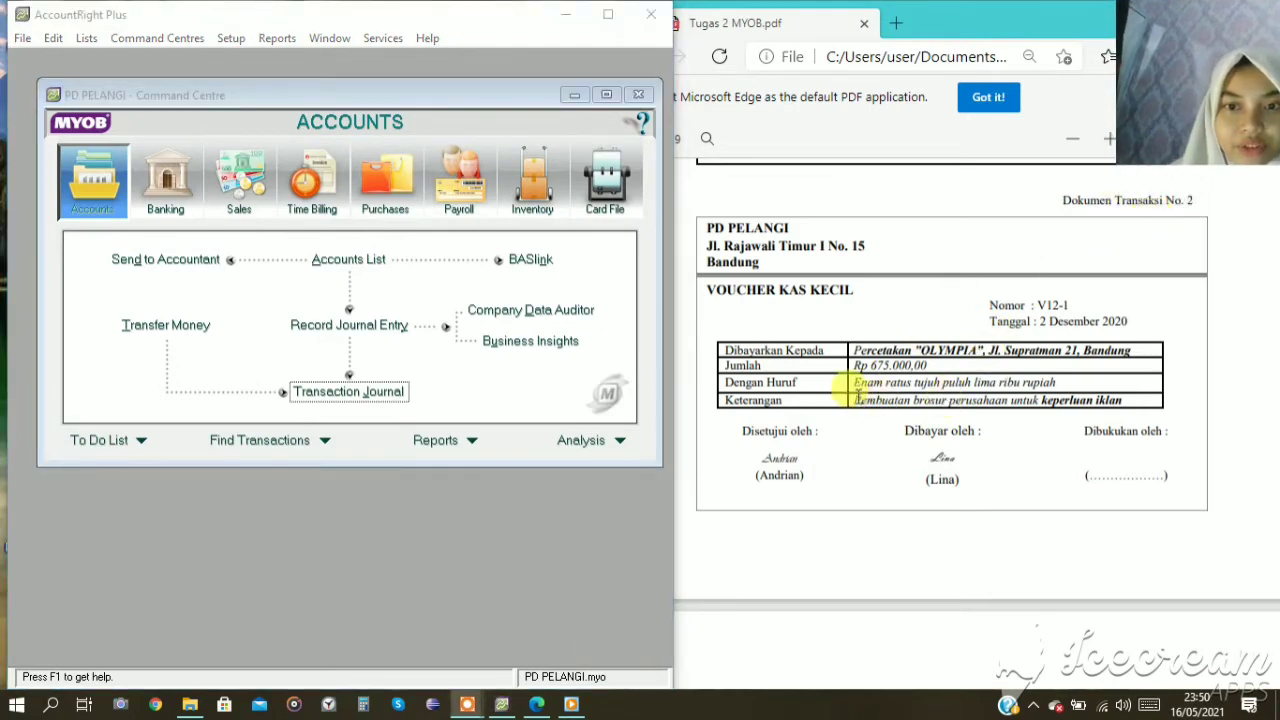
left_click(323, 393)
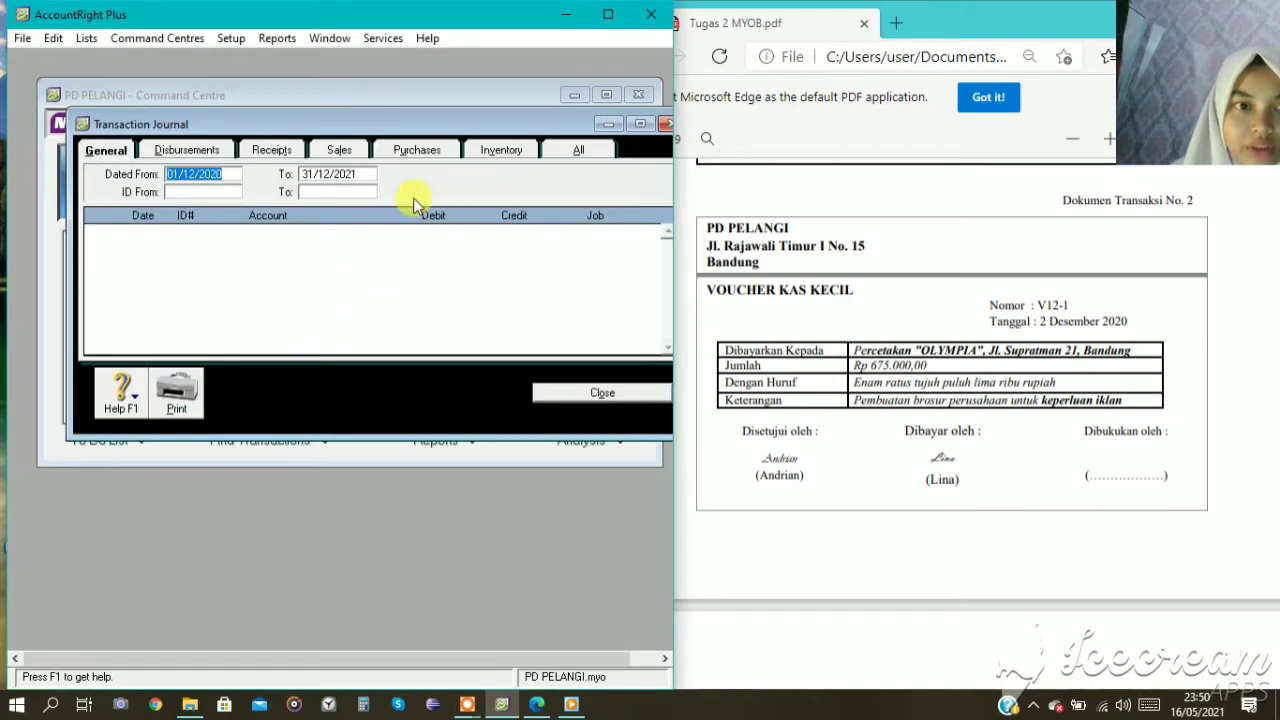
left_click(355, 176)
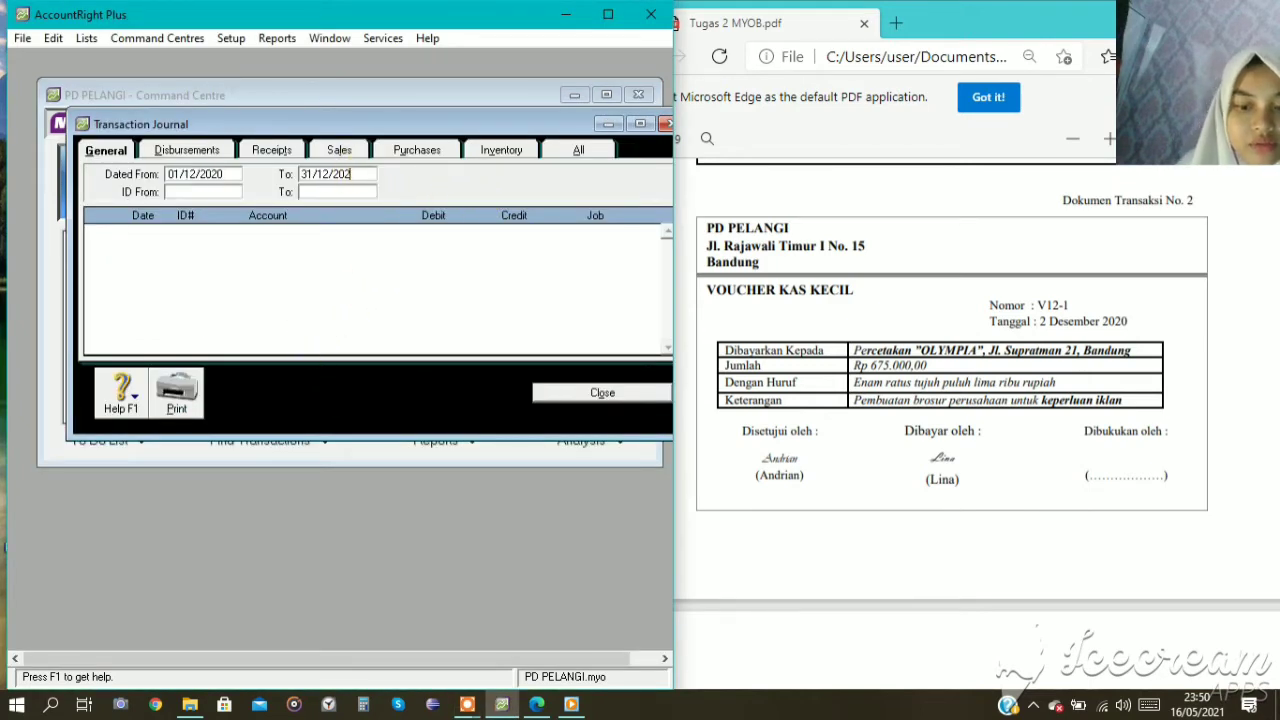
left_click(598, 150)
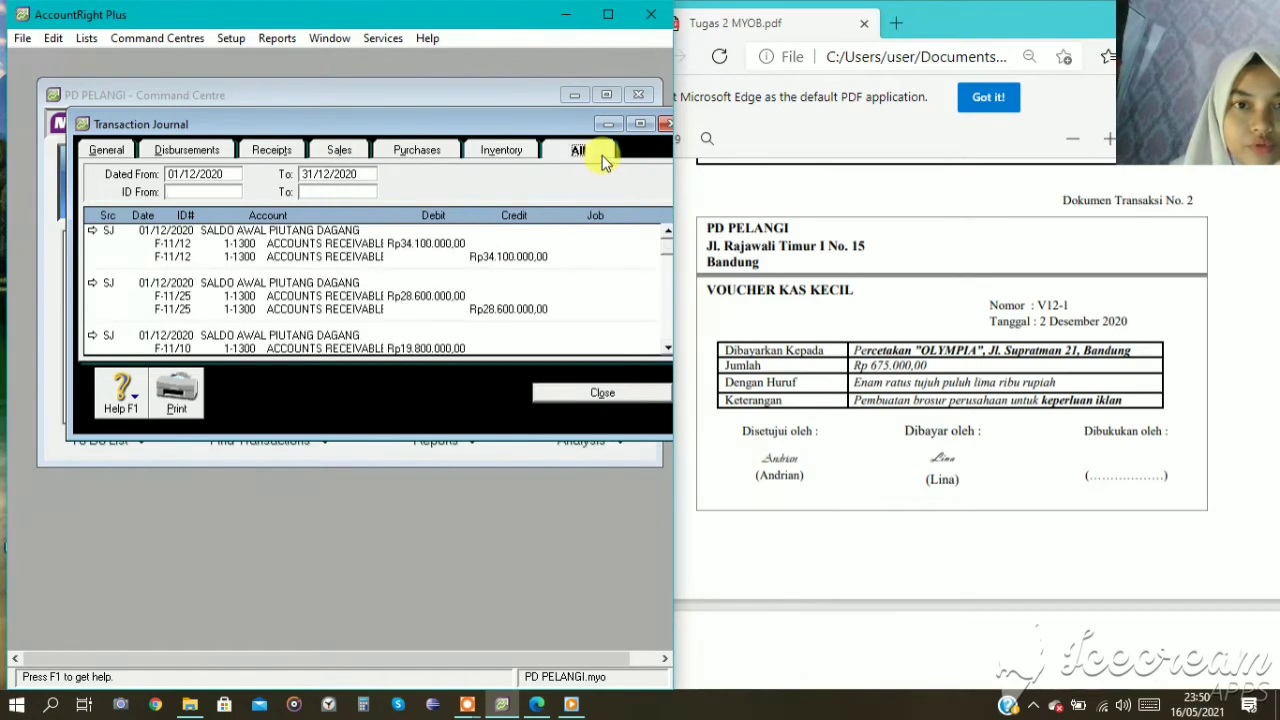
scroll(412, 235, "down", 10)
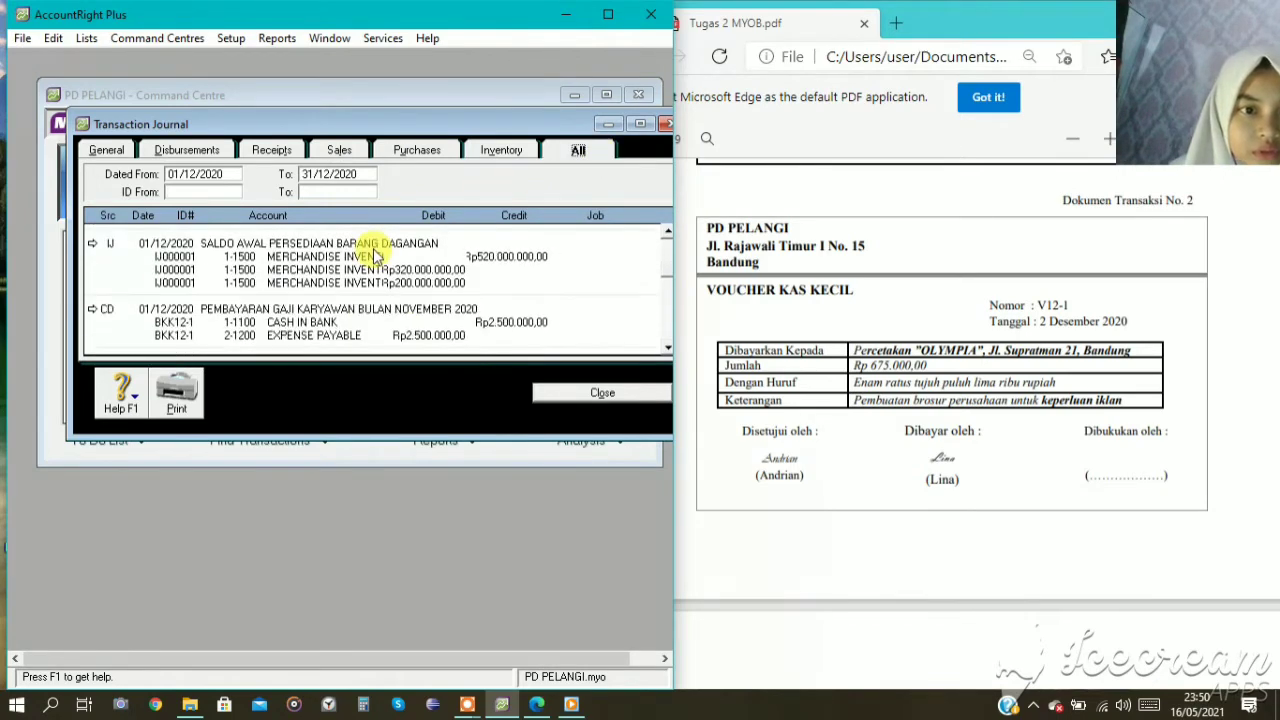
scroll(240, 318, "down", 1)
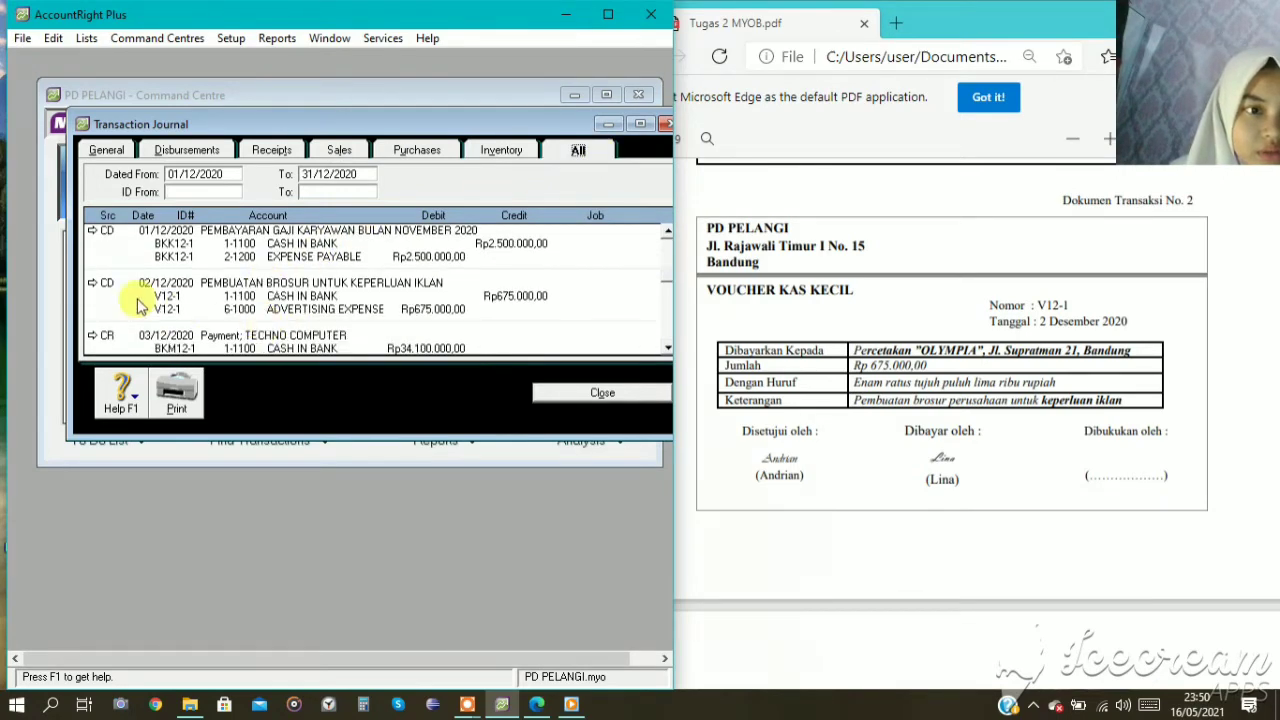
left_click(94, 286)
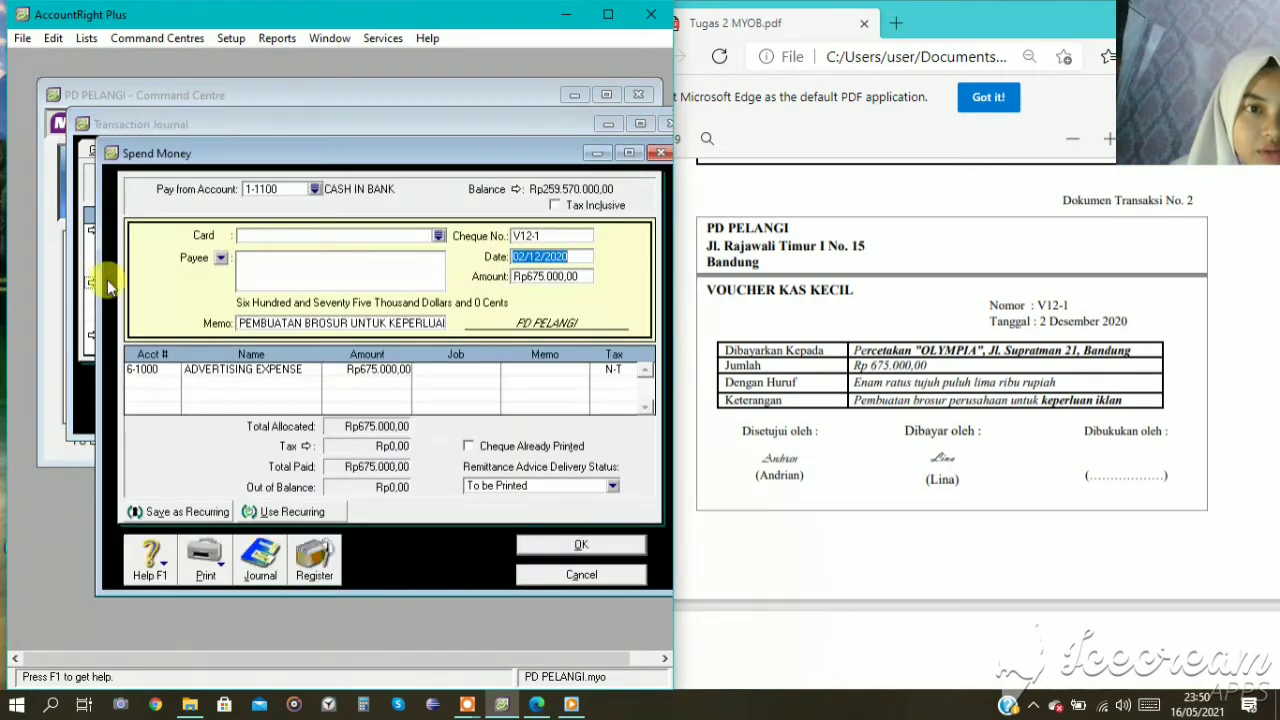
Change the brochure payment's paying account to 1-1200 PETTY CASH and save the entry.
left_click(316, 191)
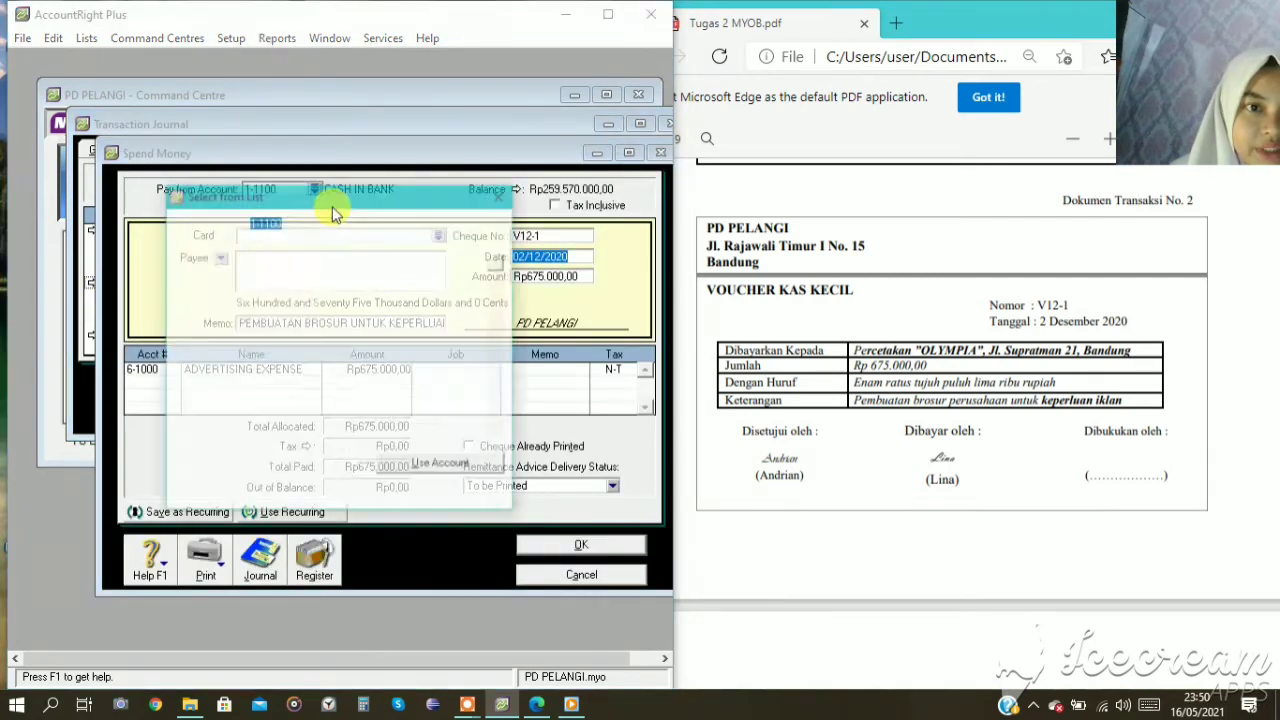
left_click(339, 262)
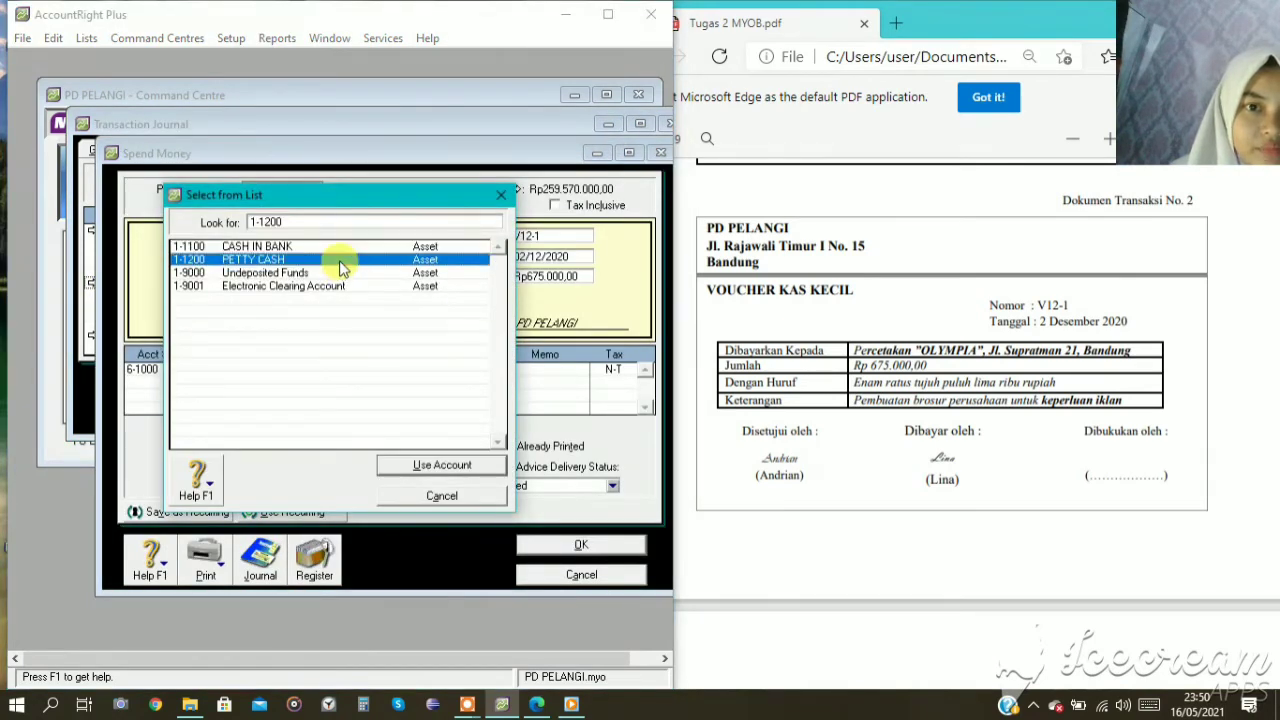
left_click(440, 465)
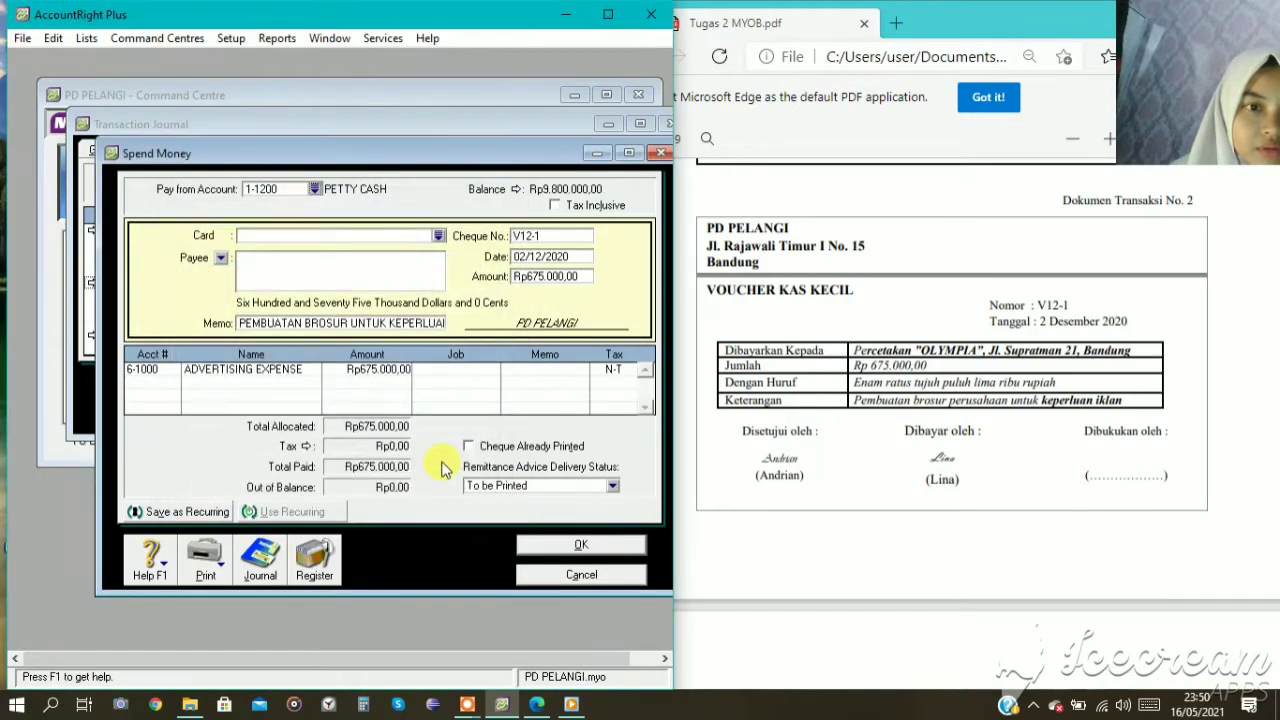
left_click(530, 549)
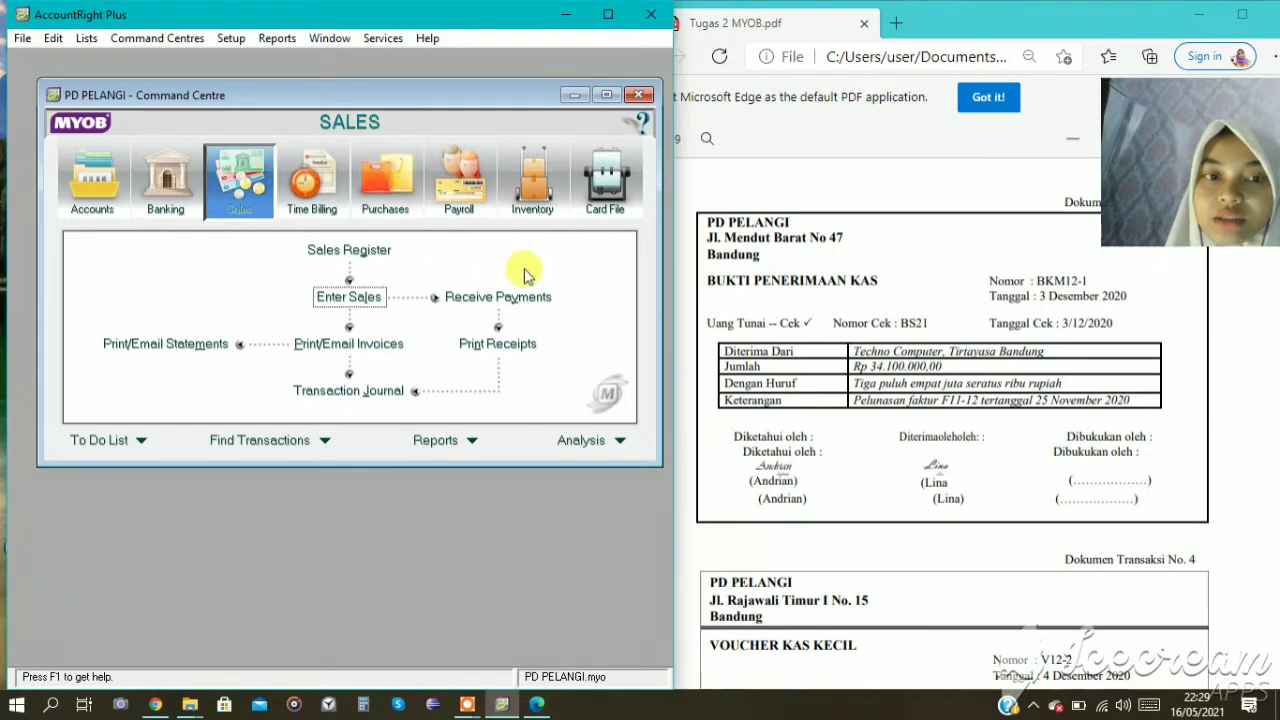
Start a Receive Payments entry for transaction document no. 3 with TECHNO COMPUTER as the customer.
left_click(508, 296)
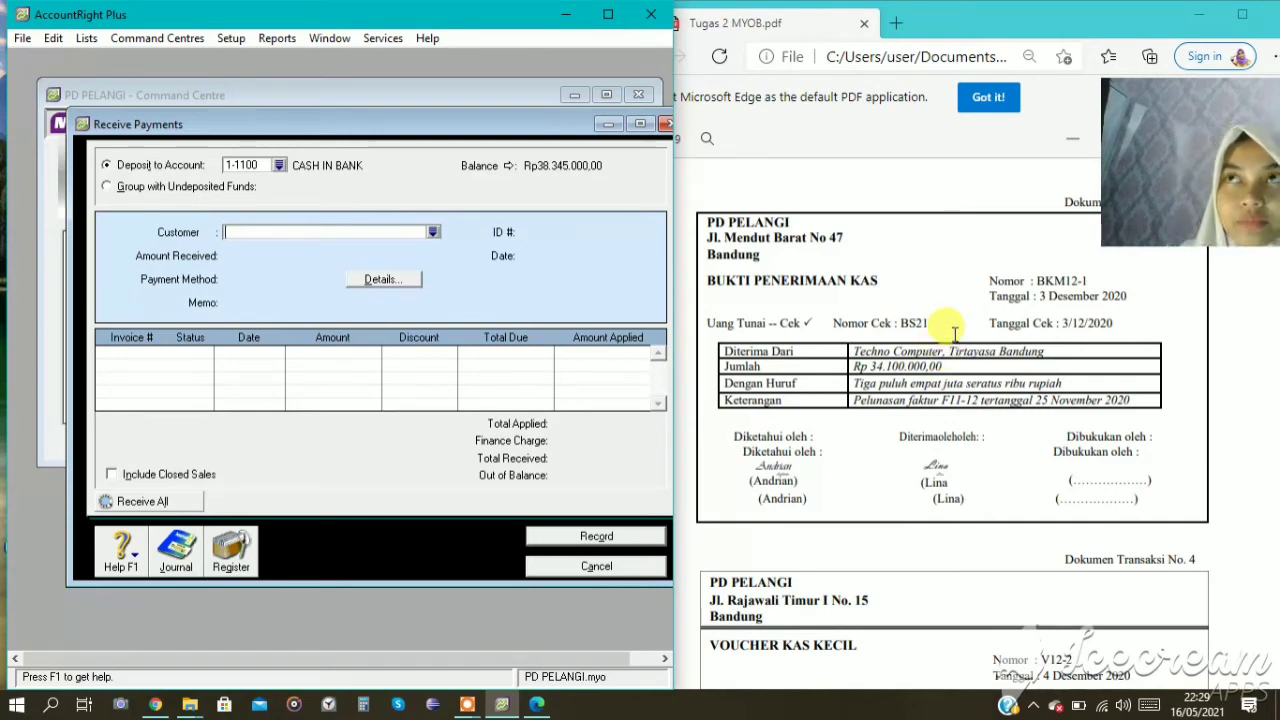
left_click(431, 231)
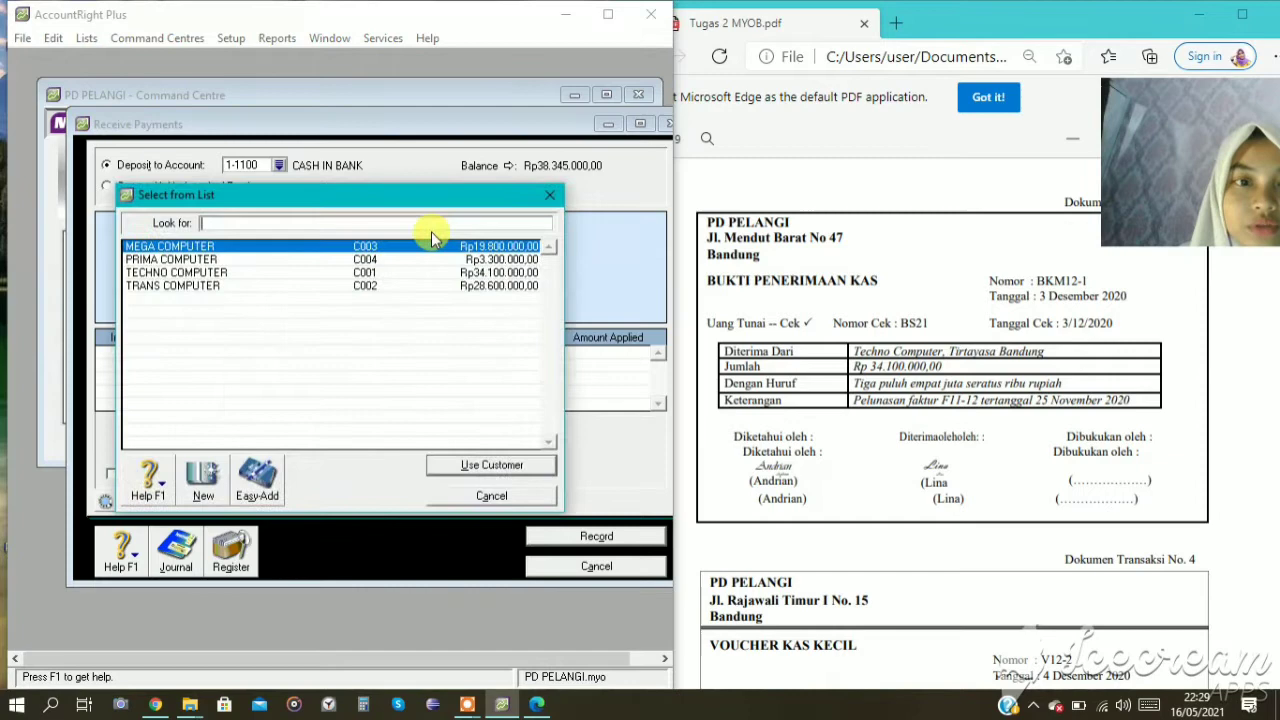
left_click(213, 272)
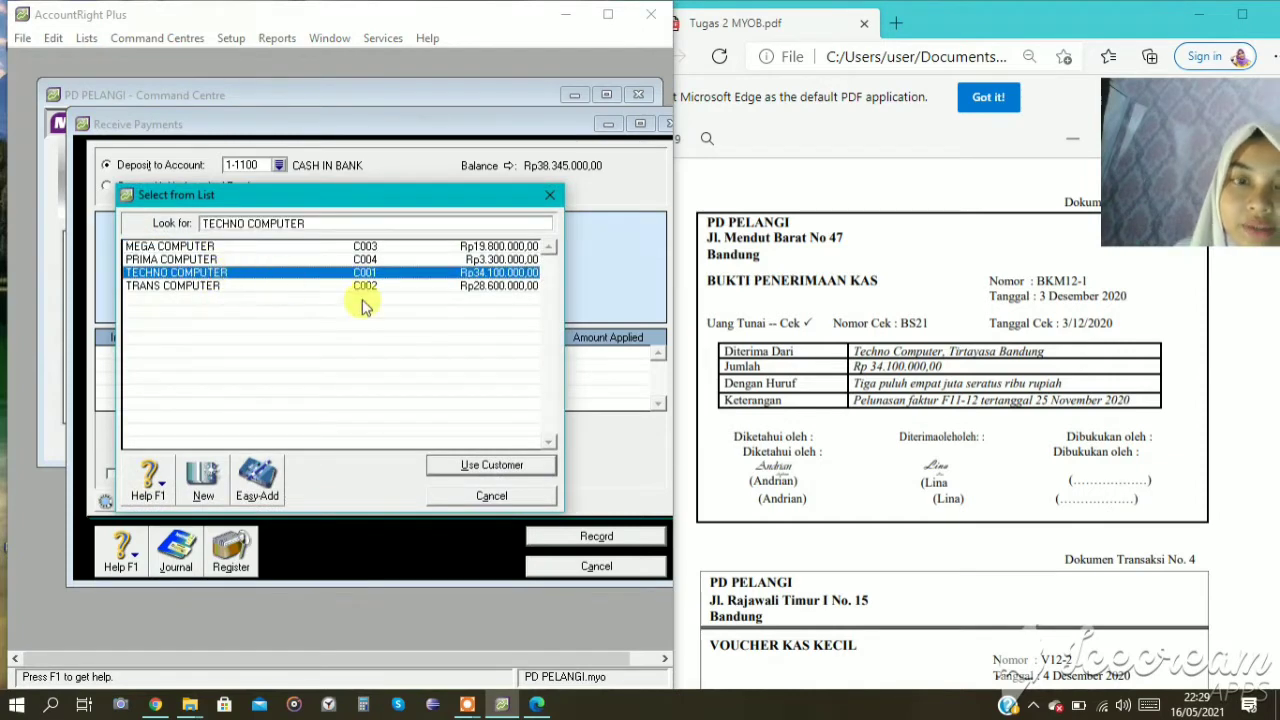
left_click(531, 466)
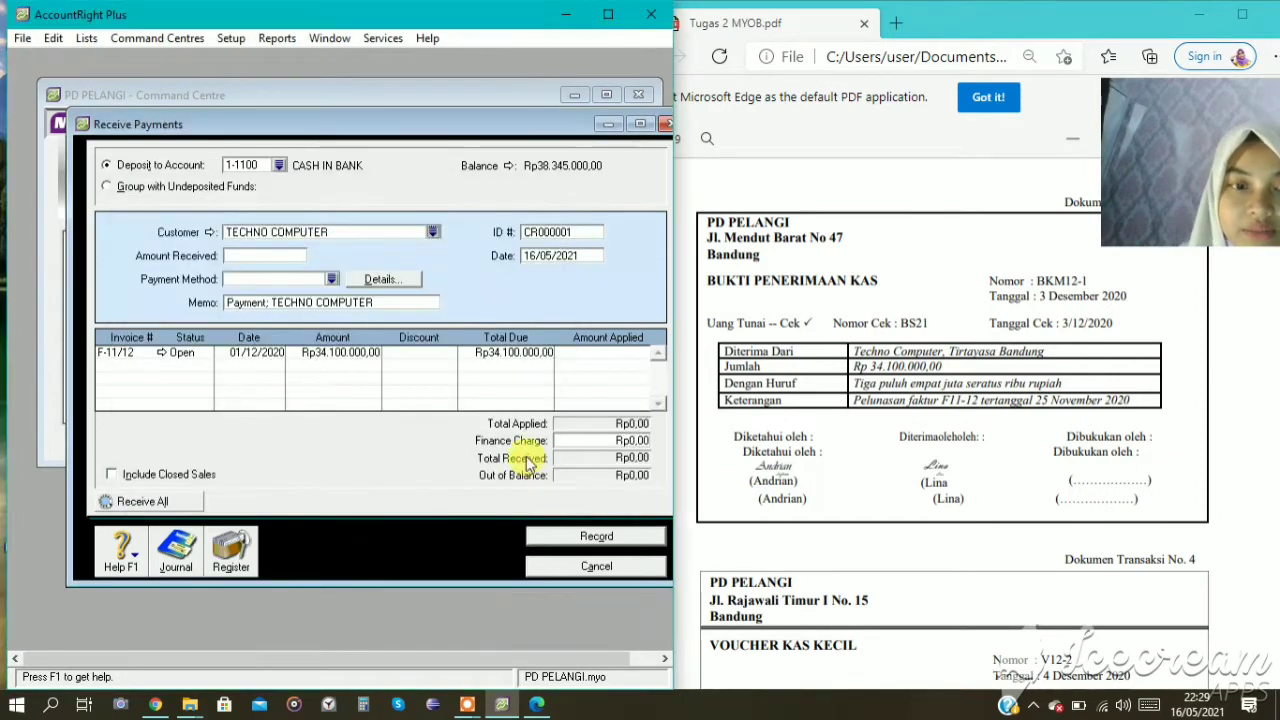
Enter Rp34.100.000 as the amount received from TECHNO COMPUTER and choose Cheque as the payment method.
left_click(278, 256)
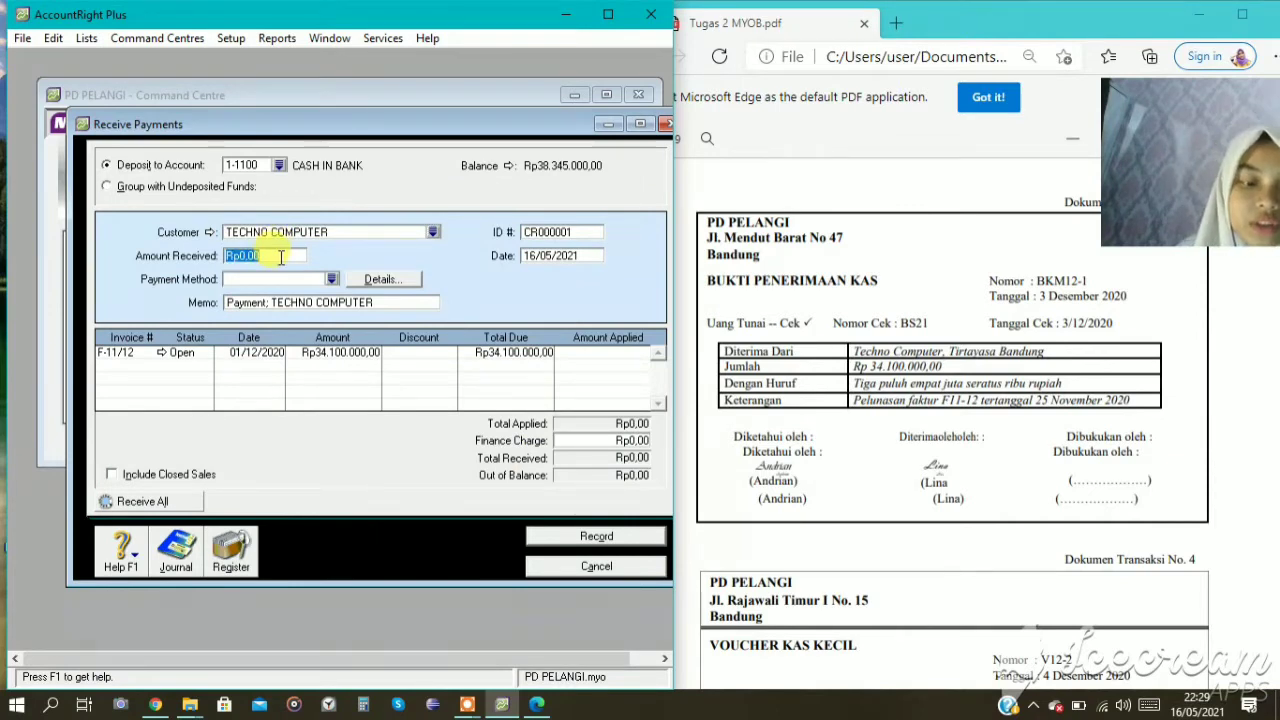
type("34100000")
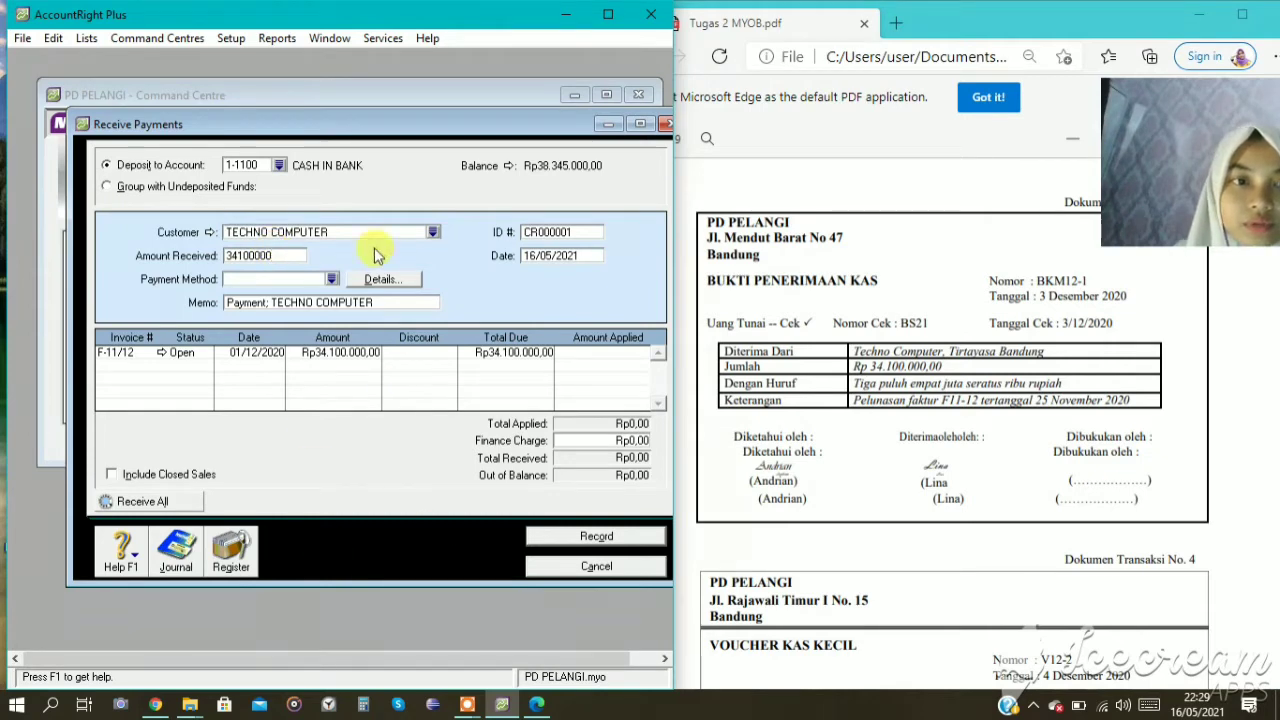
key("Tab")
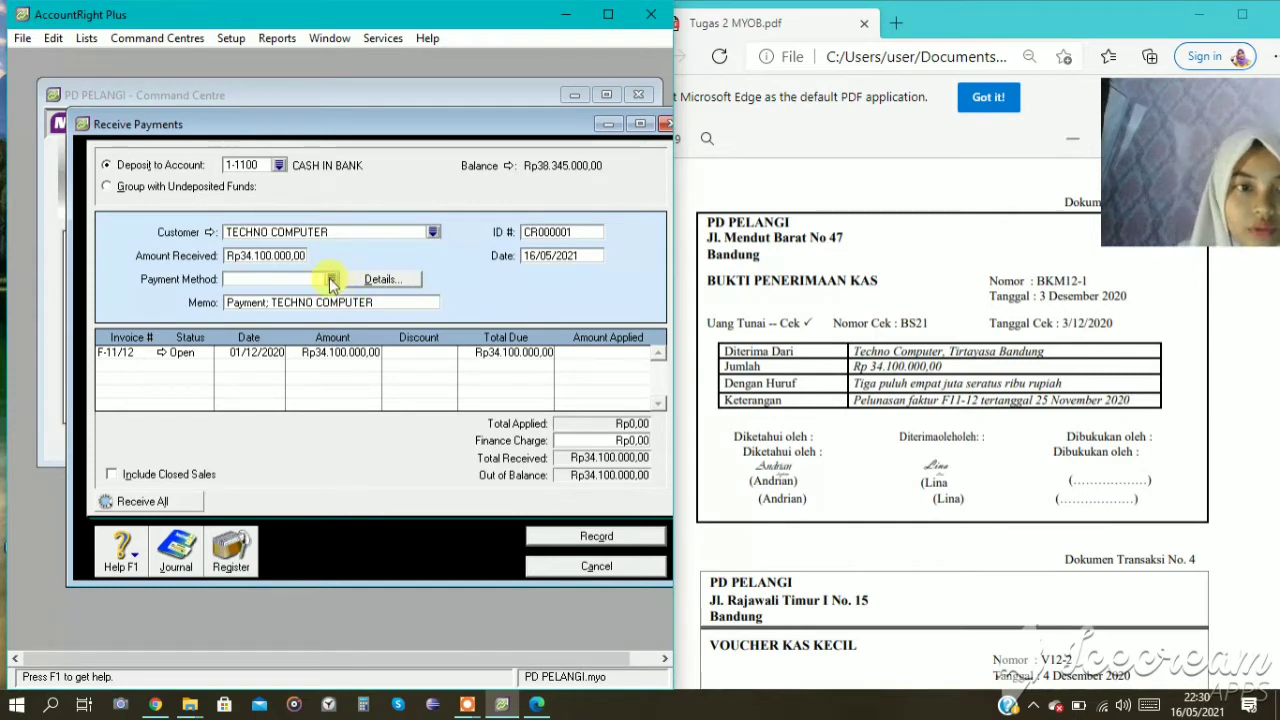
left_click(330, 278)
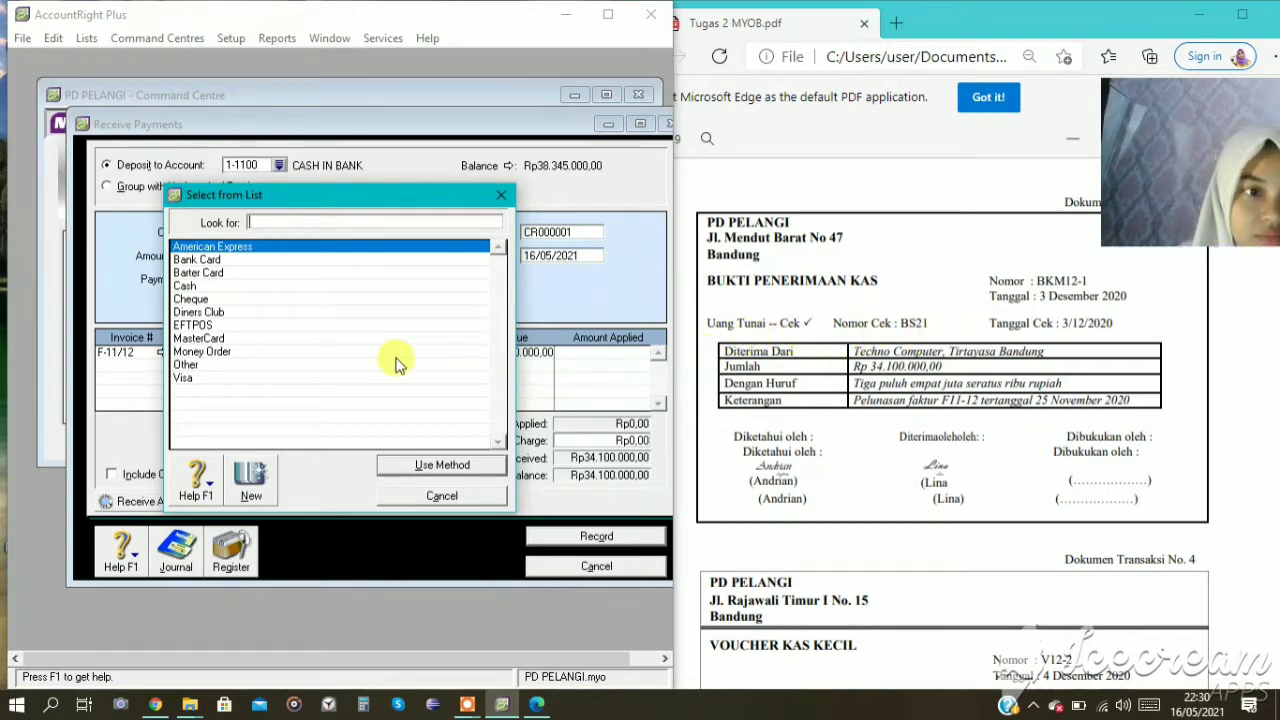
left_click(229, 301)
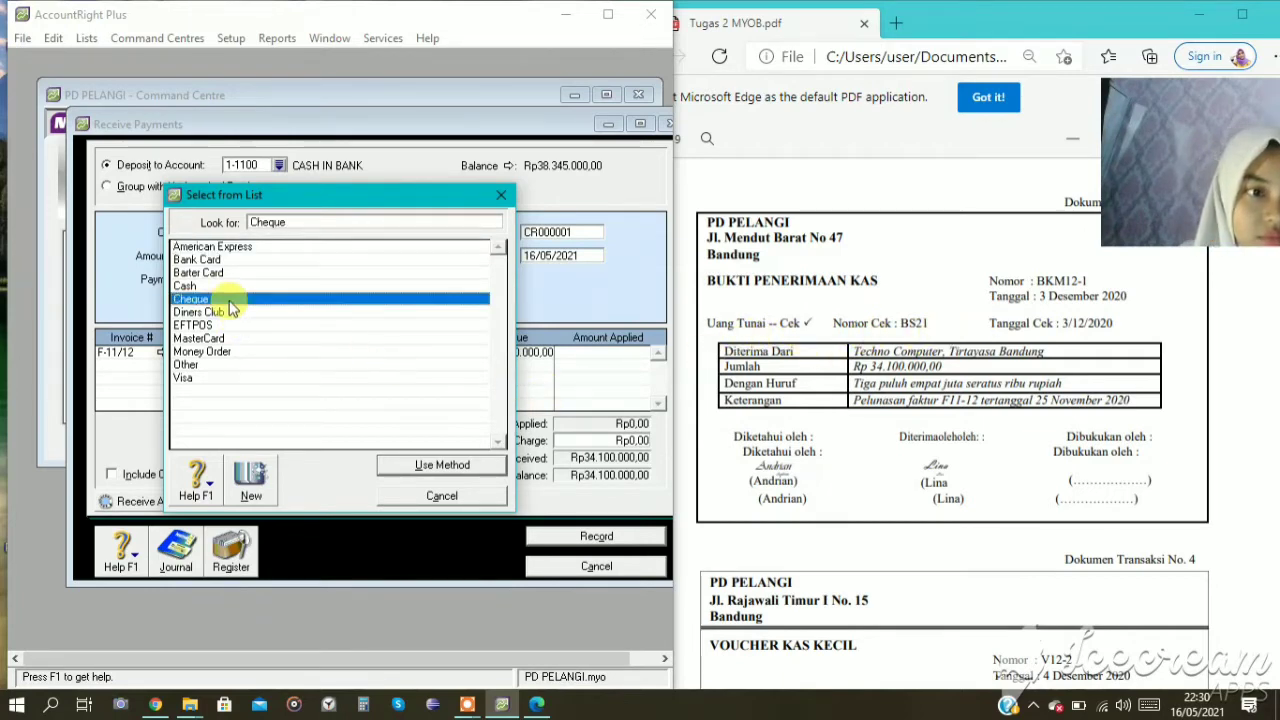
left_click(451, 465)
Set the TECHNO COMPUTER receipt's ID to BKM12-1 and its date to 03/12/2020.
left_click(560, 231)
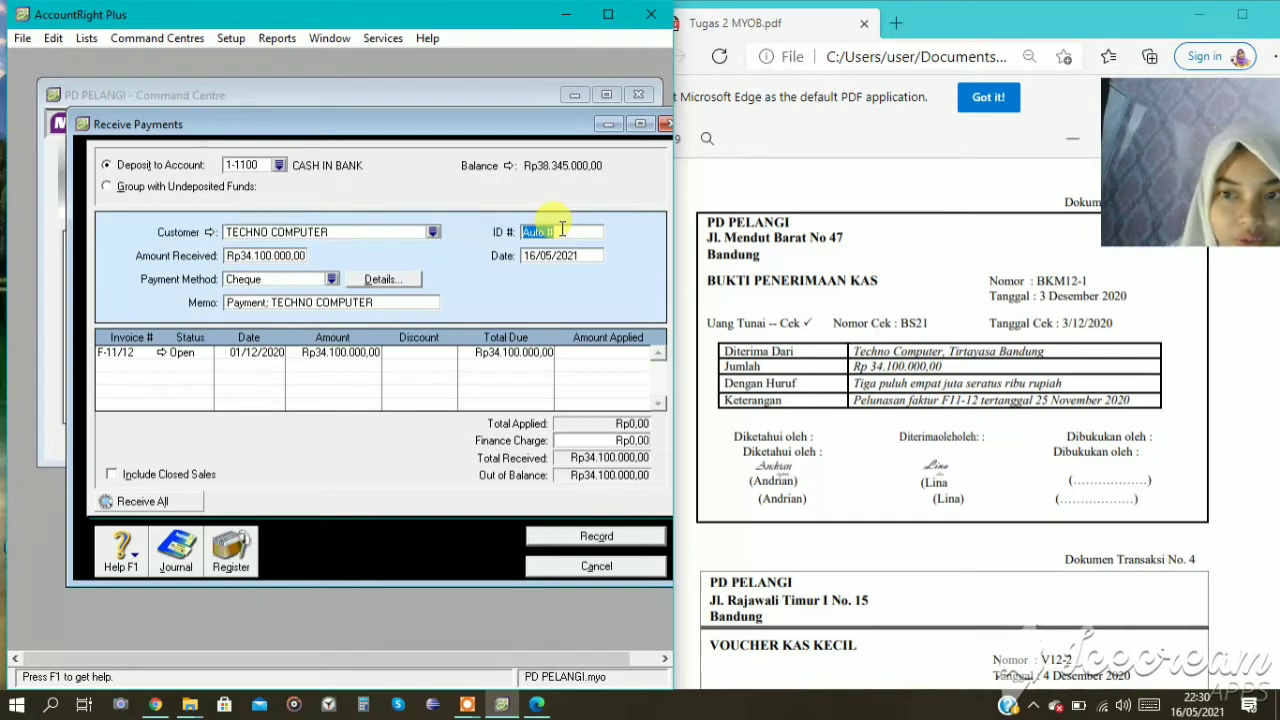
type("BKM12-1")
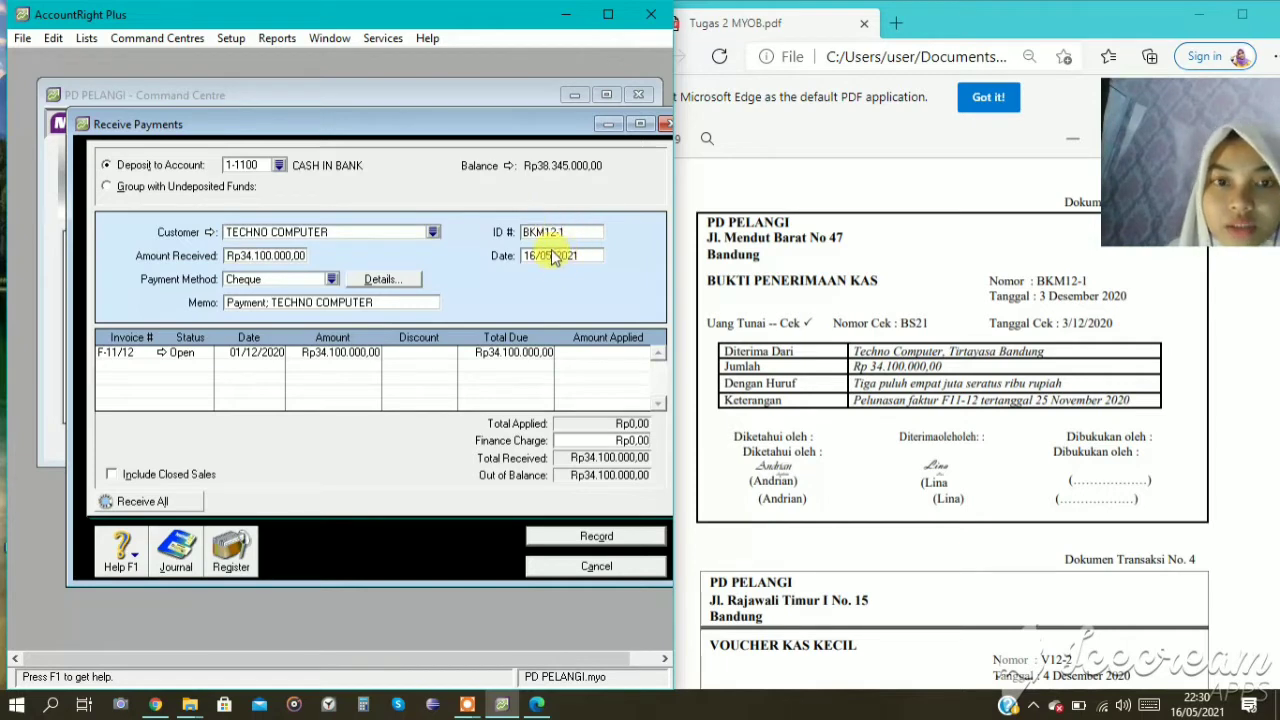
double_click(556, 255)
left_click(552, 255)
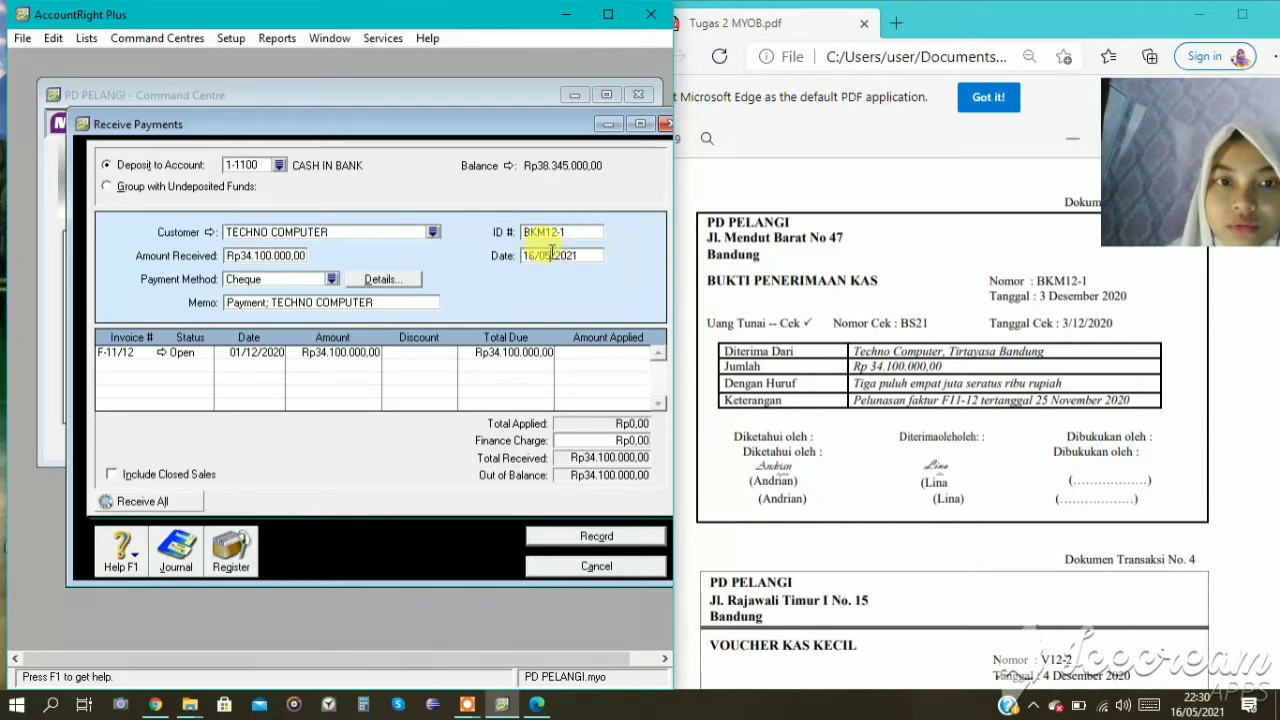
key("BackSpace")
type("12")
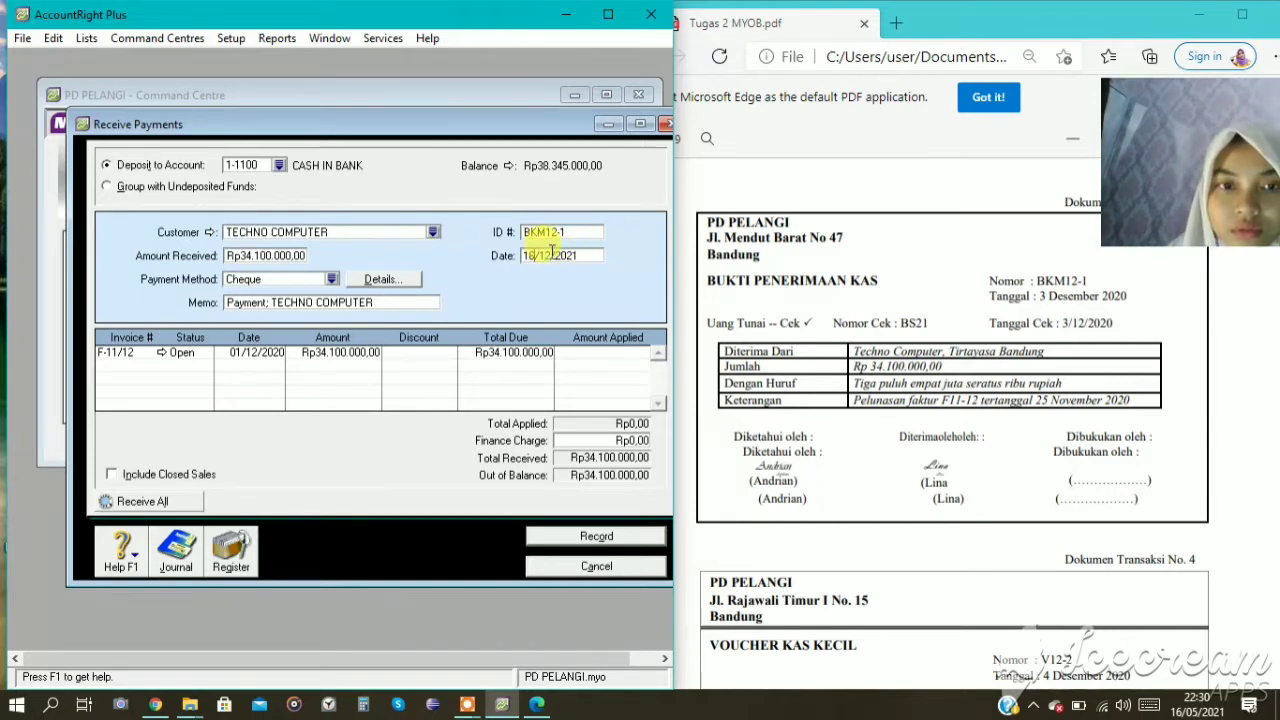
key("BackSpace")
key("BackSpace")
type("03")
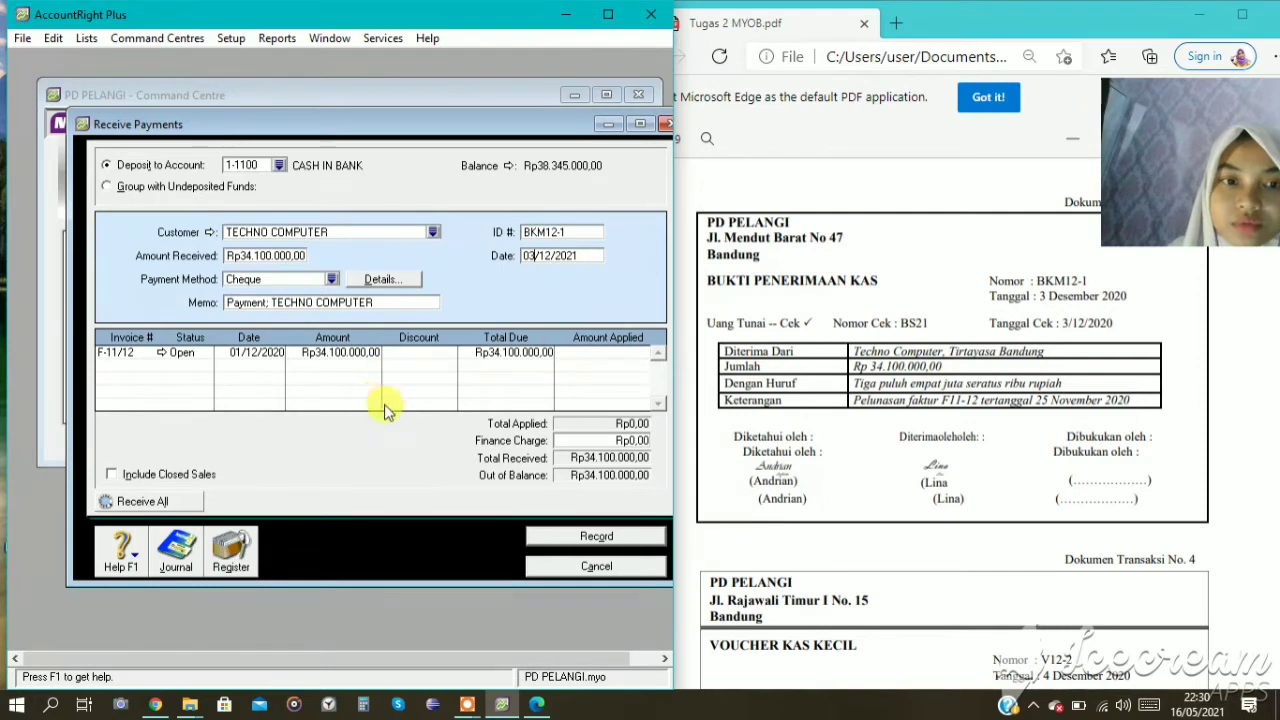
key("Tab")
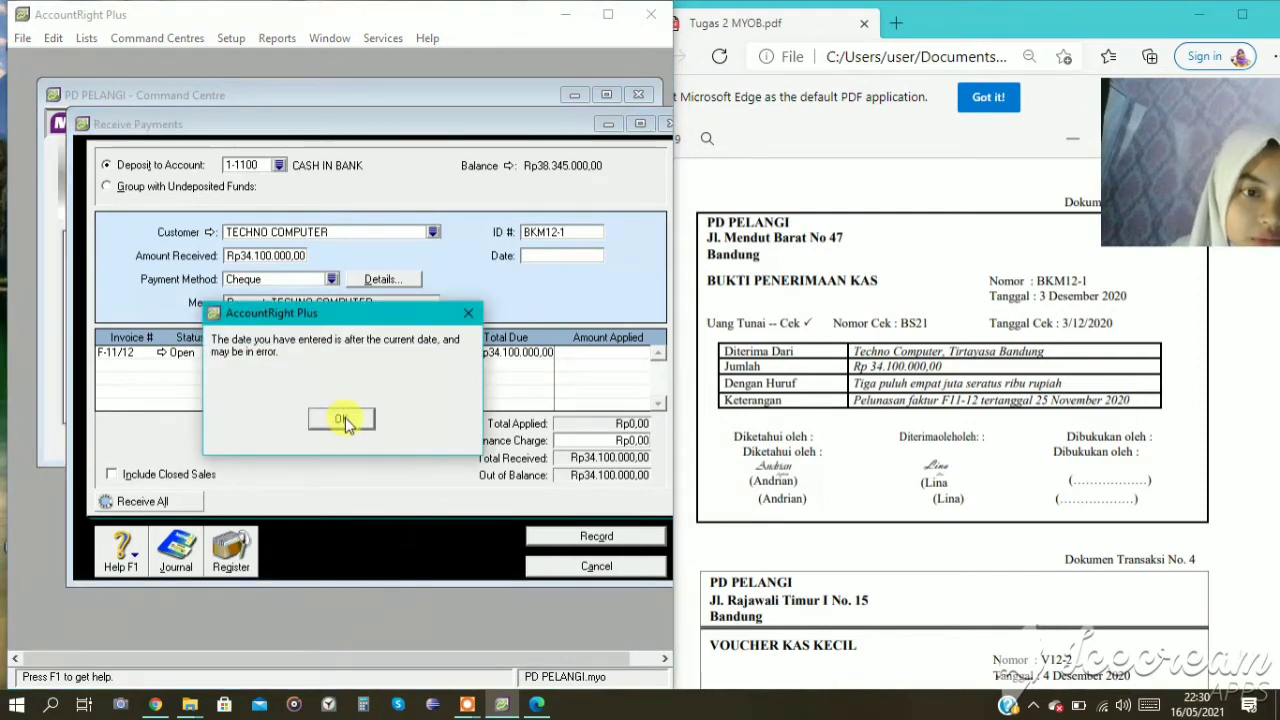
left_click(341, 420)
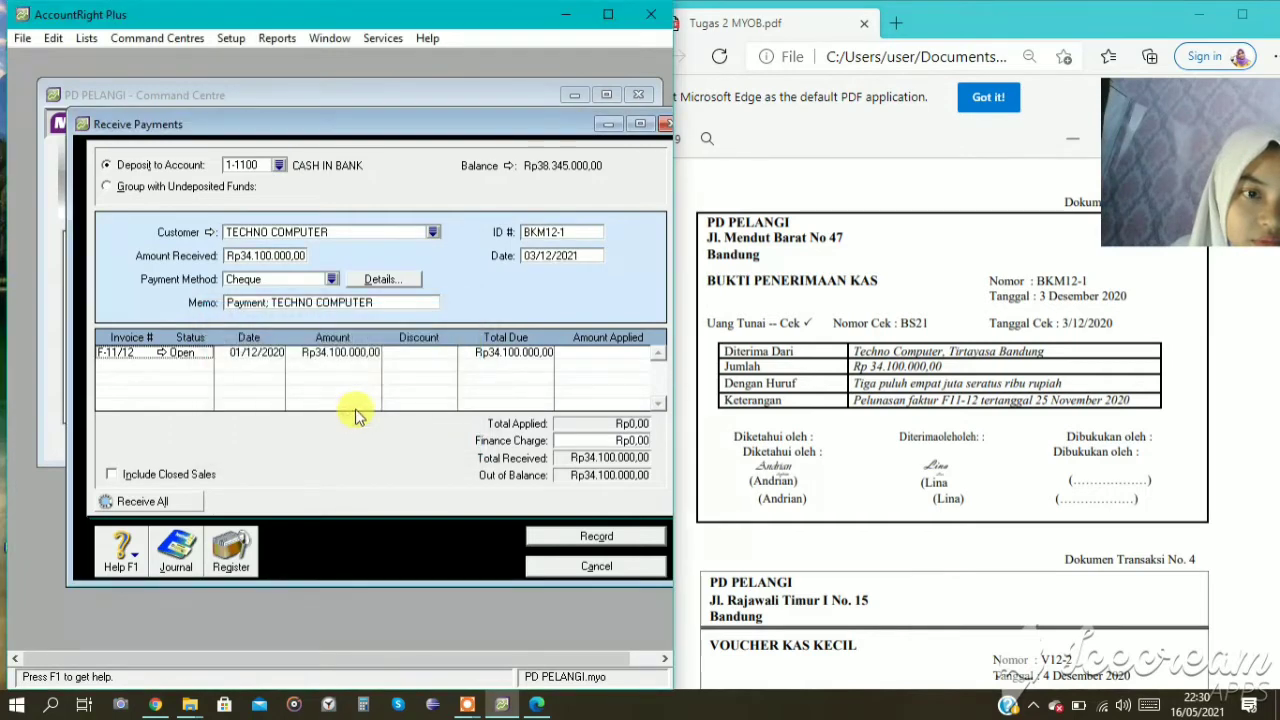
double_click(584, 255)
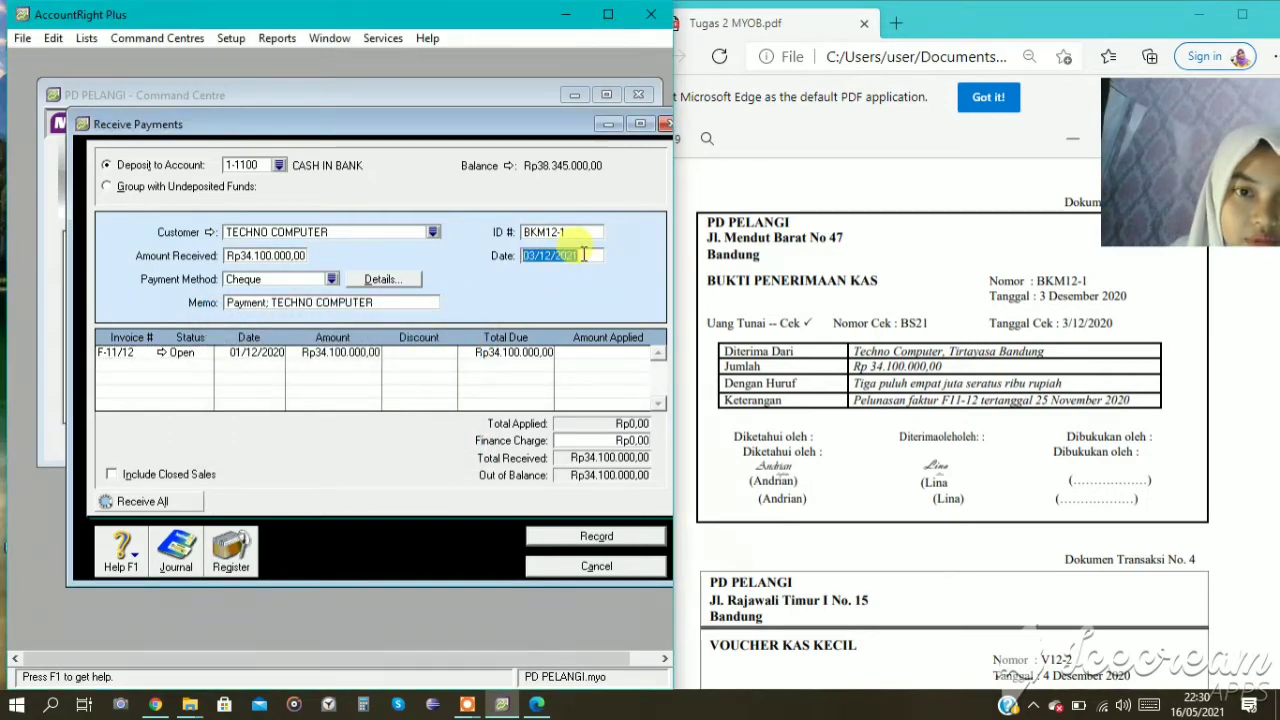
left_click(584, 255)
key("BackSpace")
type("0")
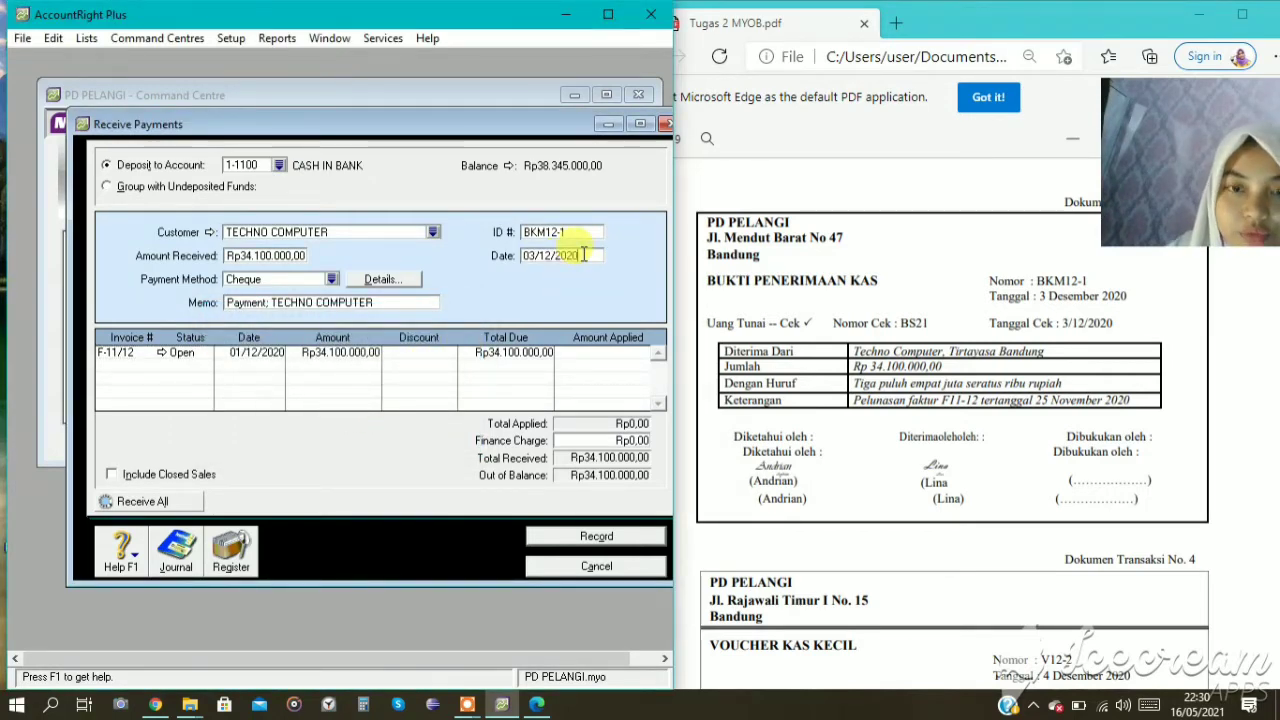
Apply the full received amount to invoice F-11/12, leaving the discount and finance charge unset.
key("Tab")
key("Tab")
key("Tab")
key("Tab")
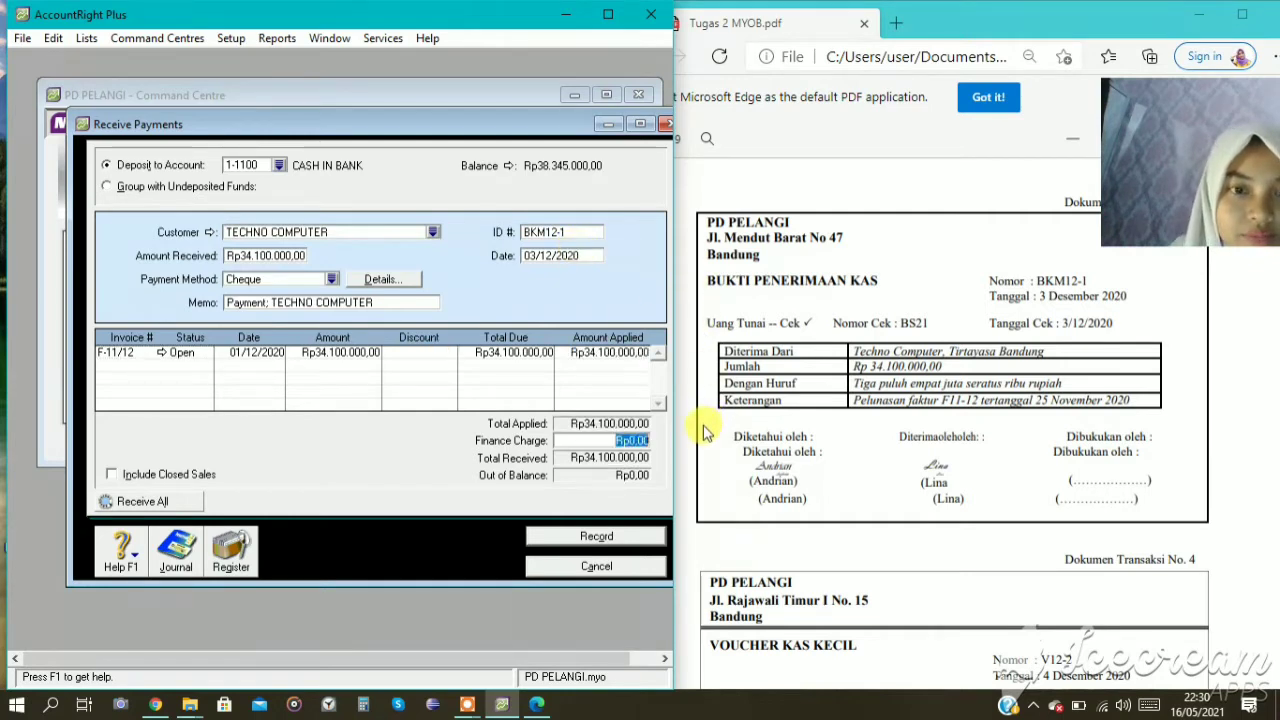
key("Tab")
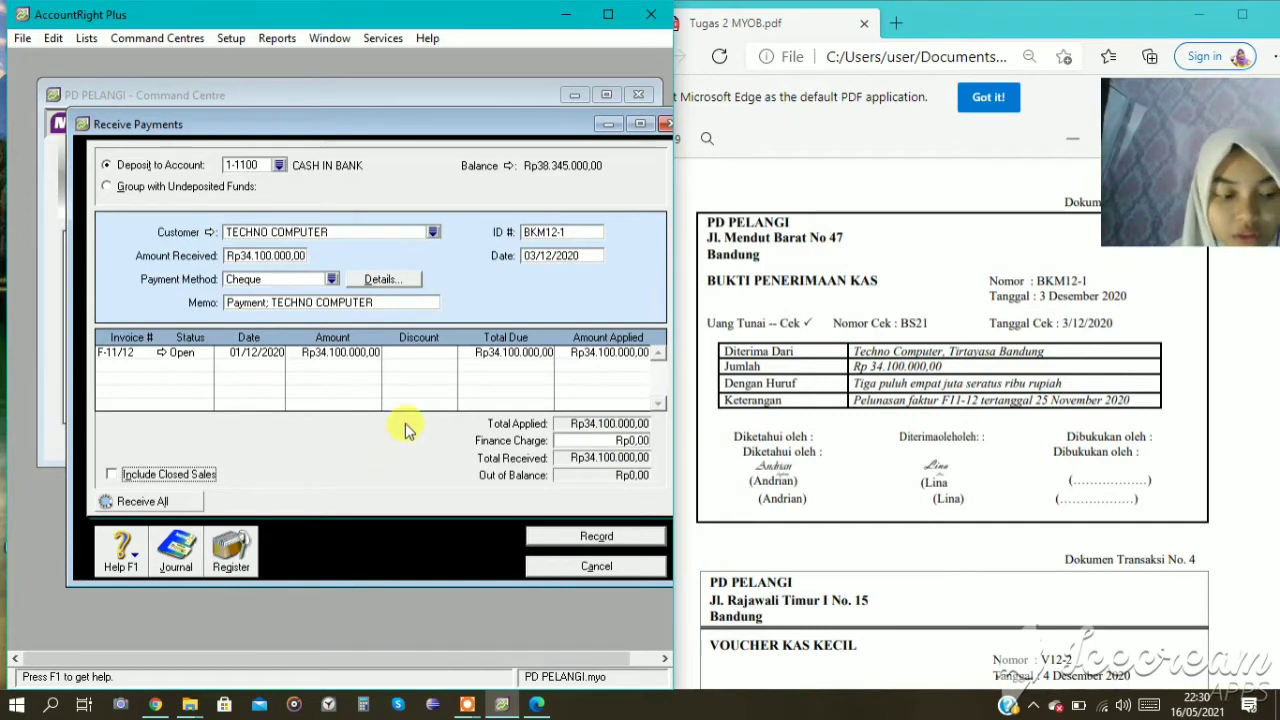
Review the TECHNO COMPUTER receipt's transaction recap, then record the entry and close Receive Payments.
key("ctrl+r")
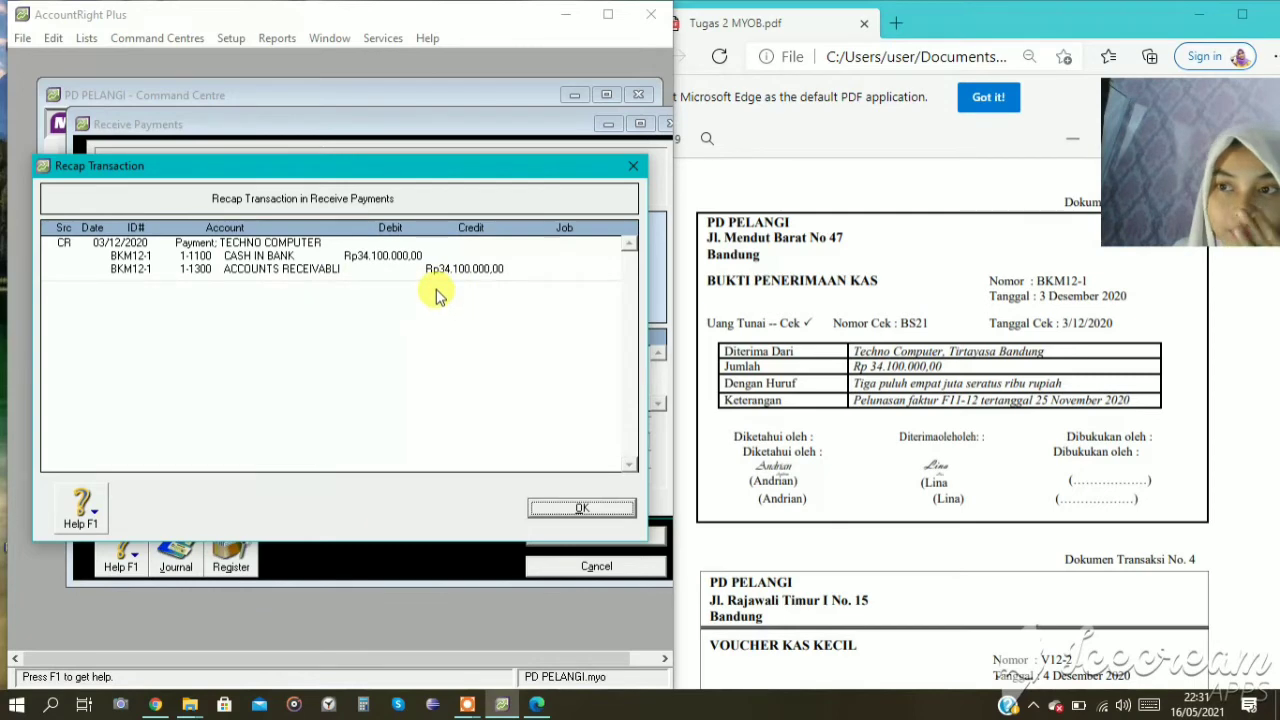
left_click(596, 512)
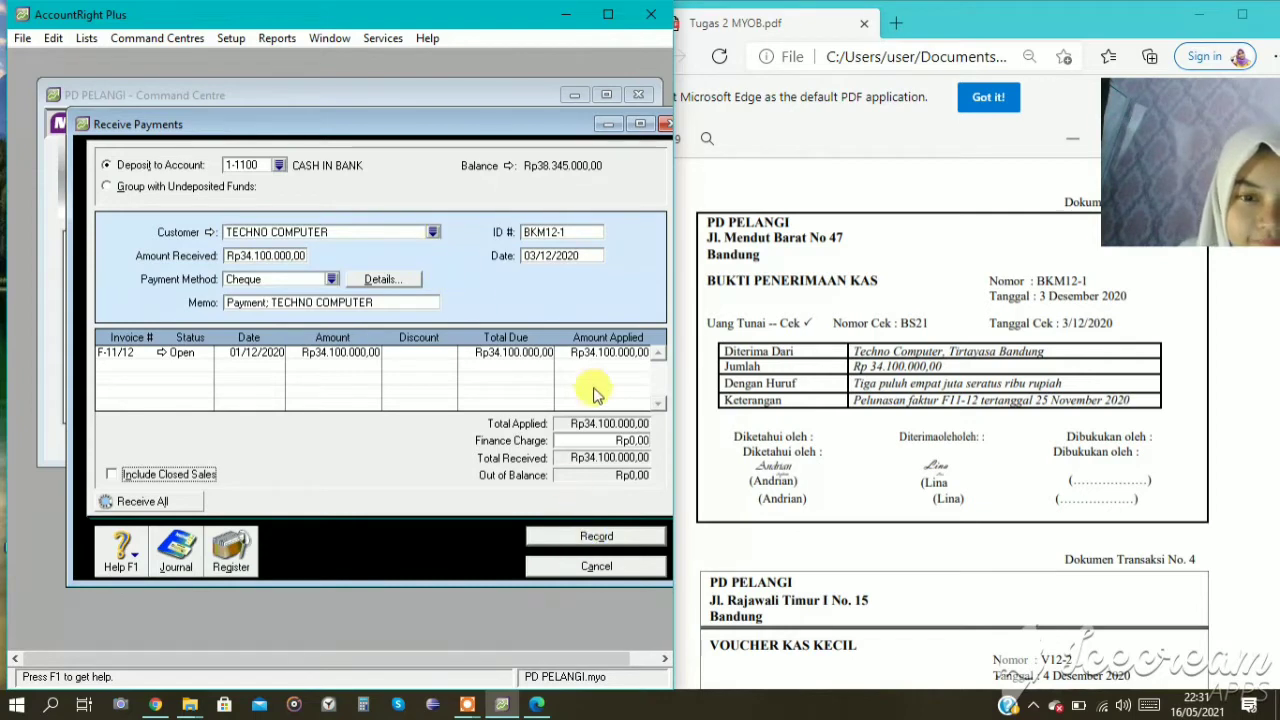
left_click(588, 536)
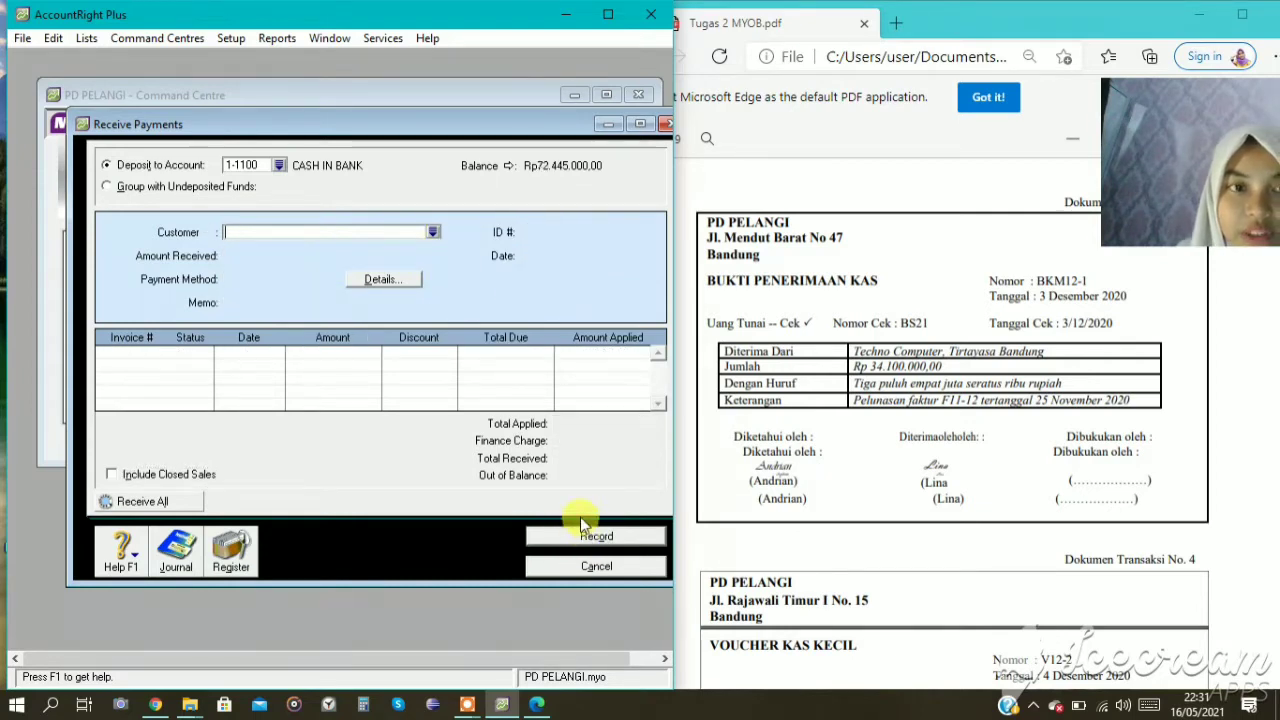
left_click(636, 570)
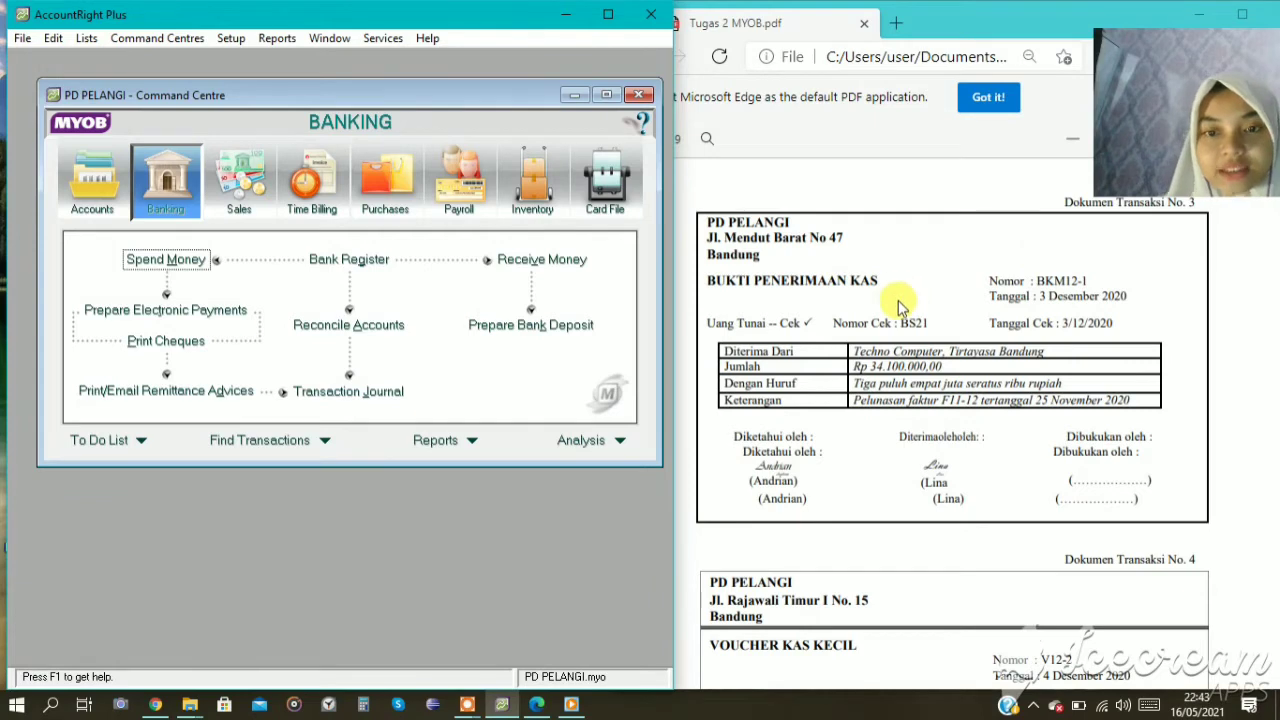
Start a Spend Money entry for transaction document no. 4 with V12-2 as the cheque number.
scroll(898, 305, "down", 3)
scroll(898, 305, "down", 3)
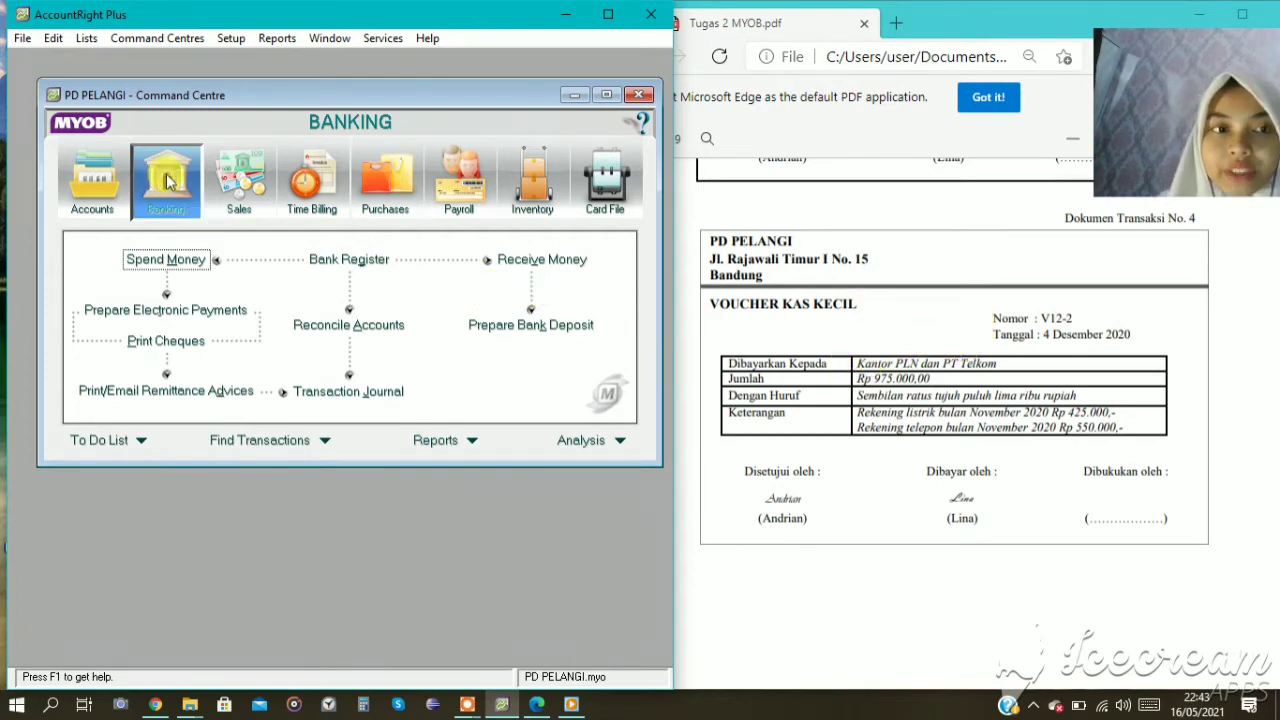
left_click(192, 264)
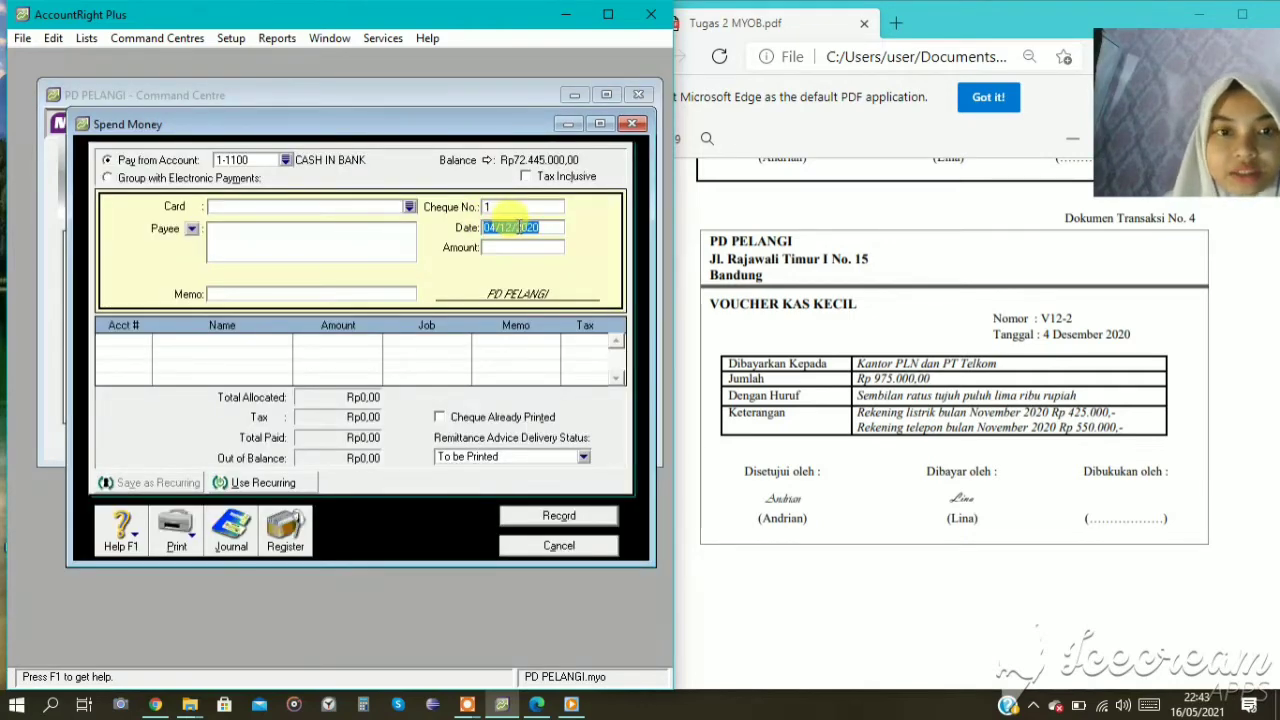
left_click(512, 226)
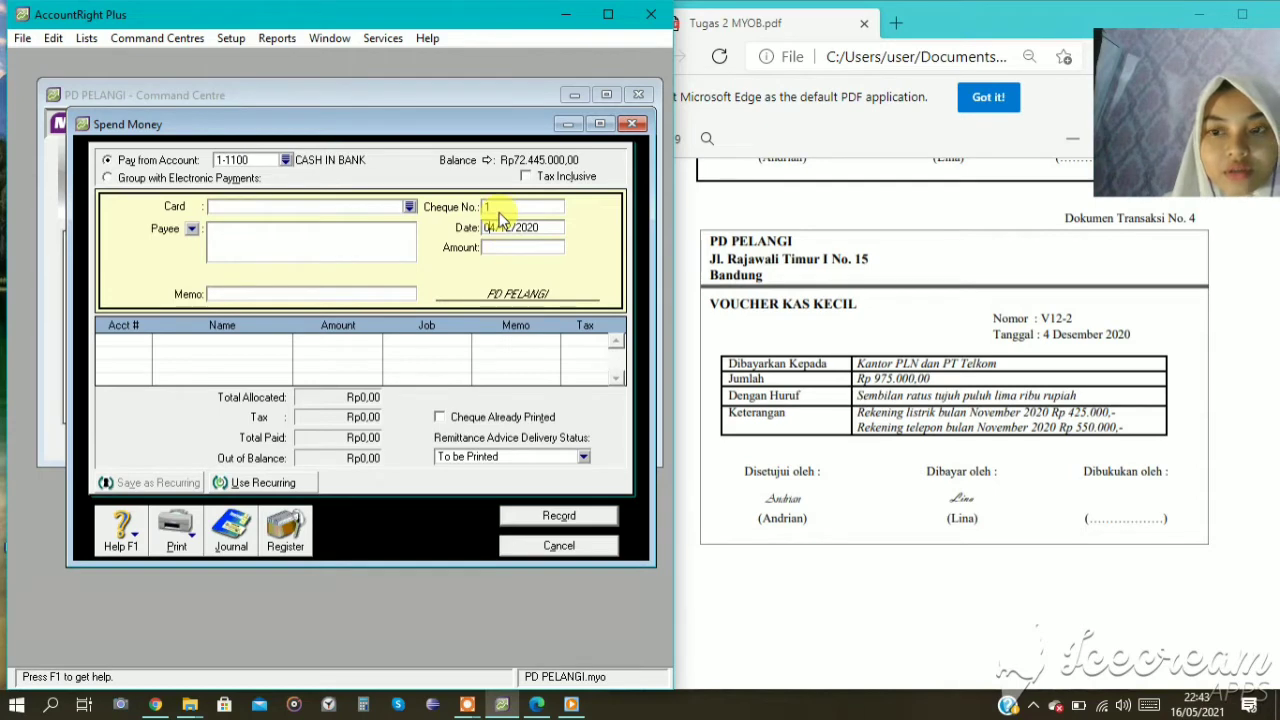
left_click(505, 207)
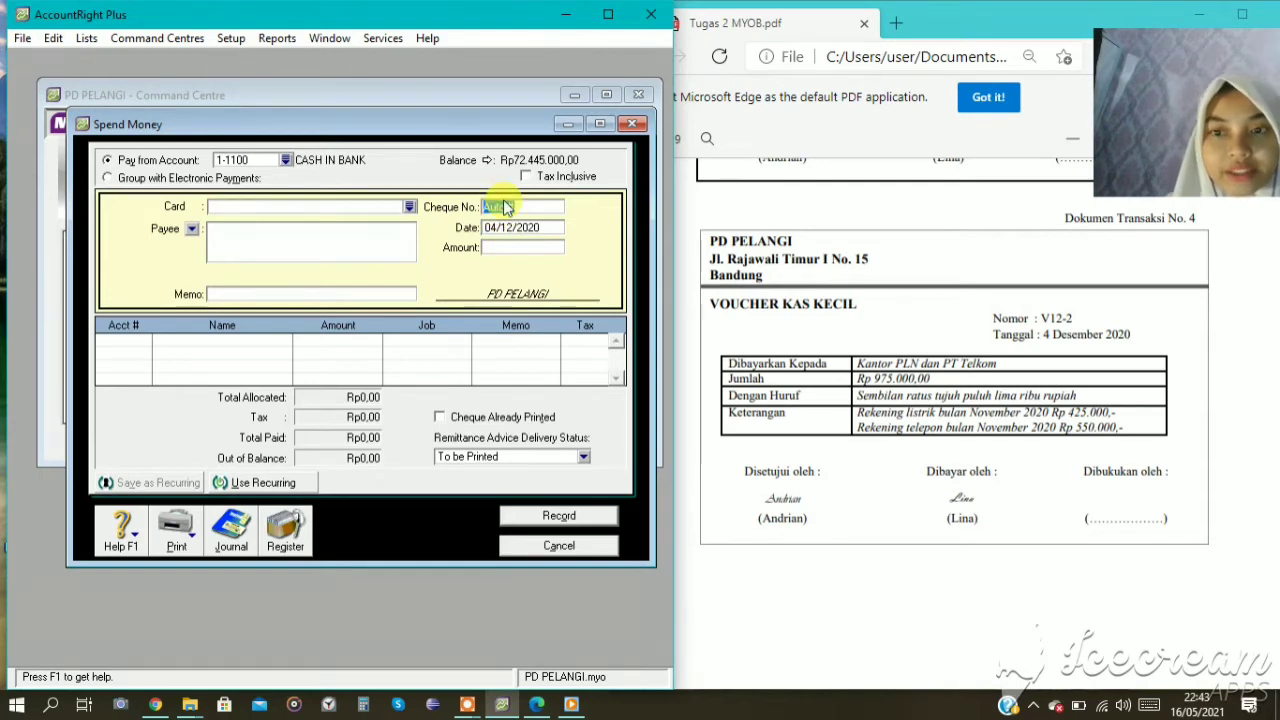
type("V12")
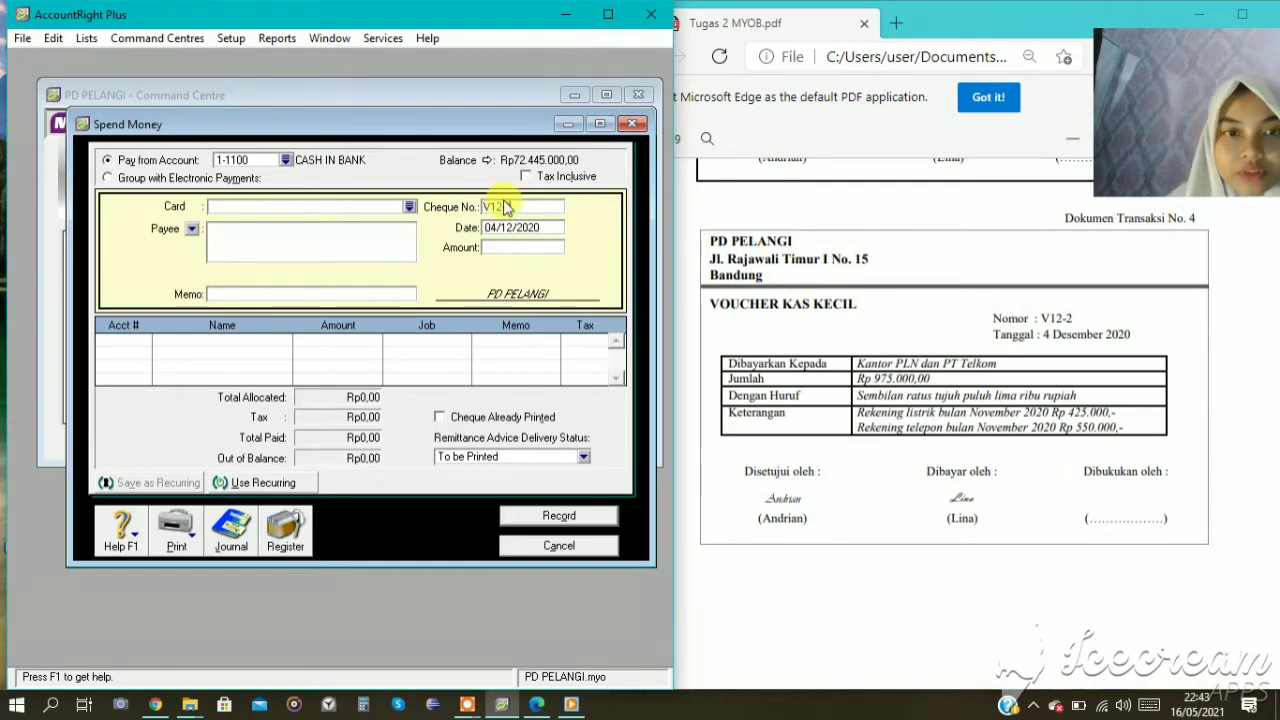
type("-2")
Enter "PEMBAYARAM LISTRIK & TELEPON NOVEMBER 2020" as the memo of payment V12-2.
left_click(383, 294)
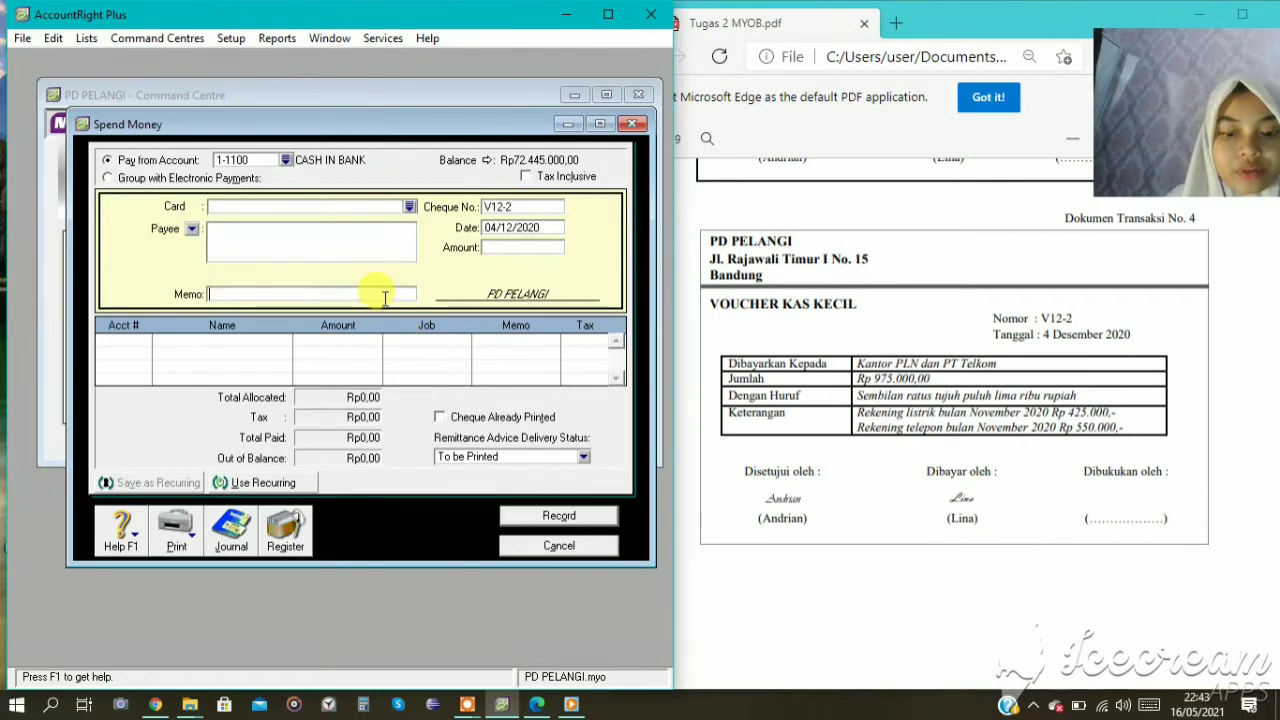
type("PEMBAYARAM ")
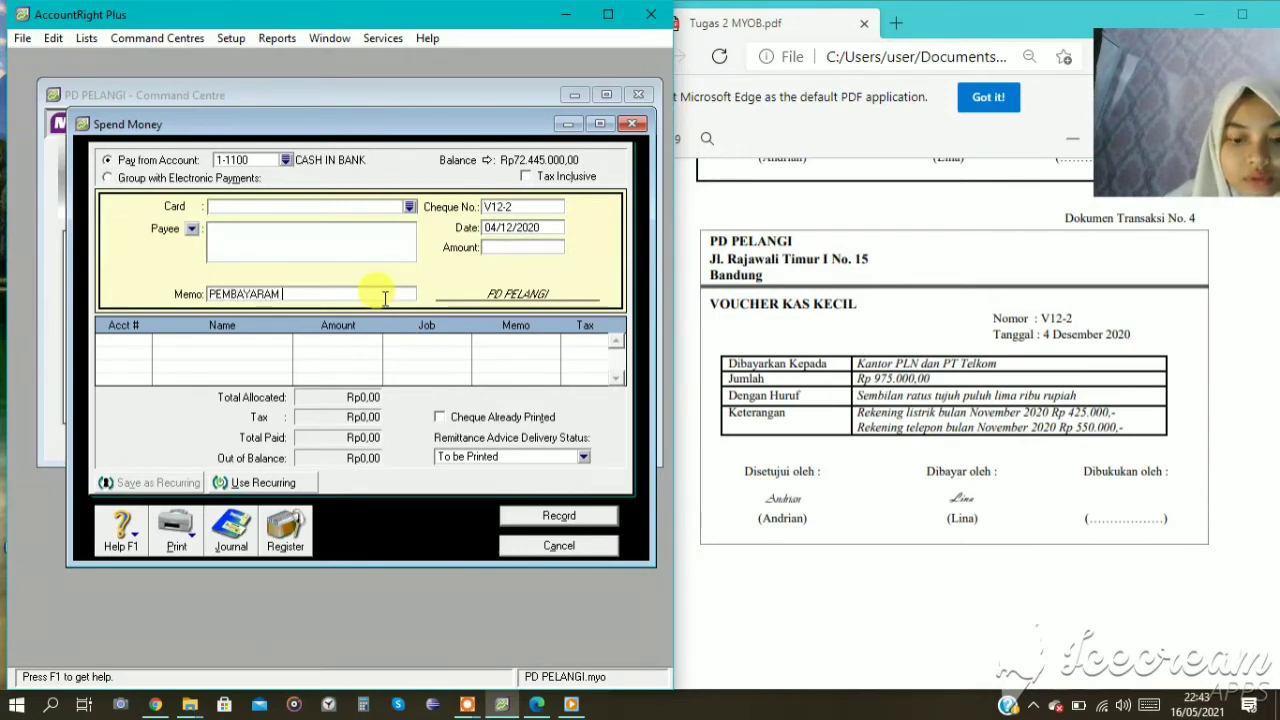
type("LISTRIK")
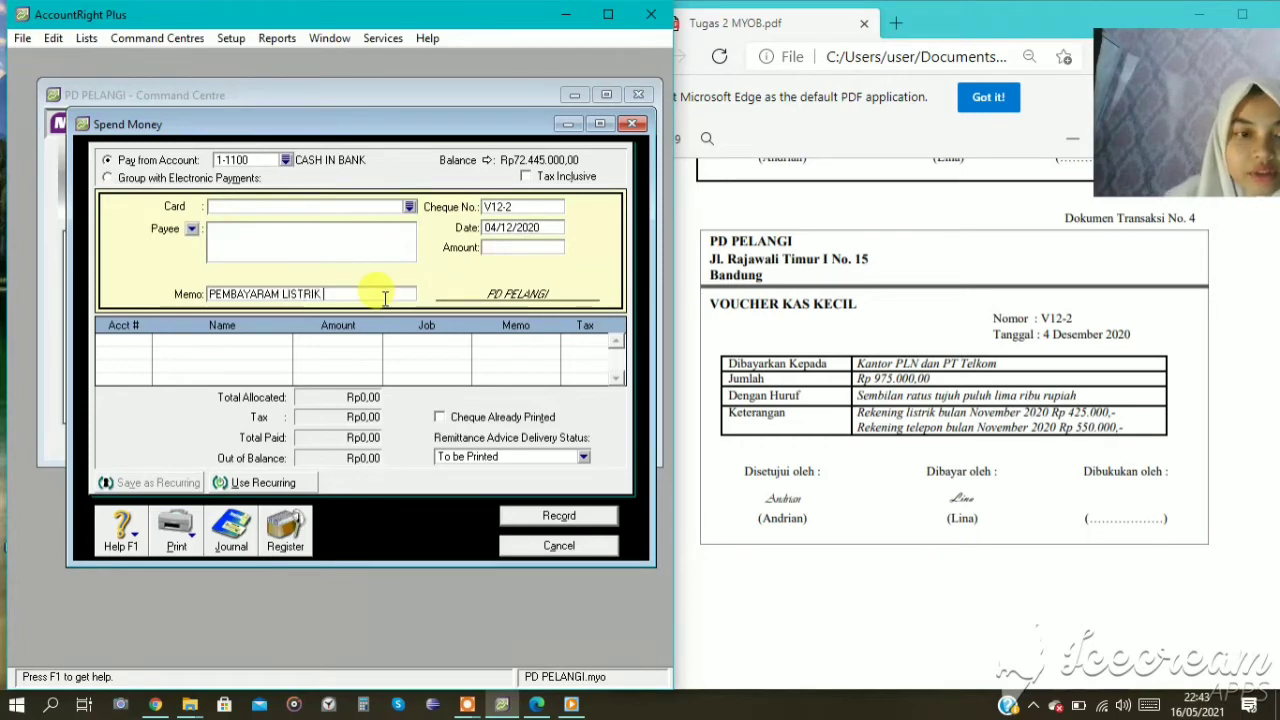
type(" & TELEPO")
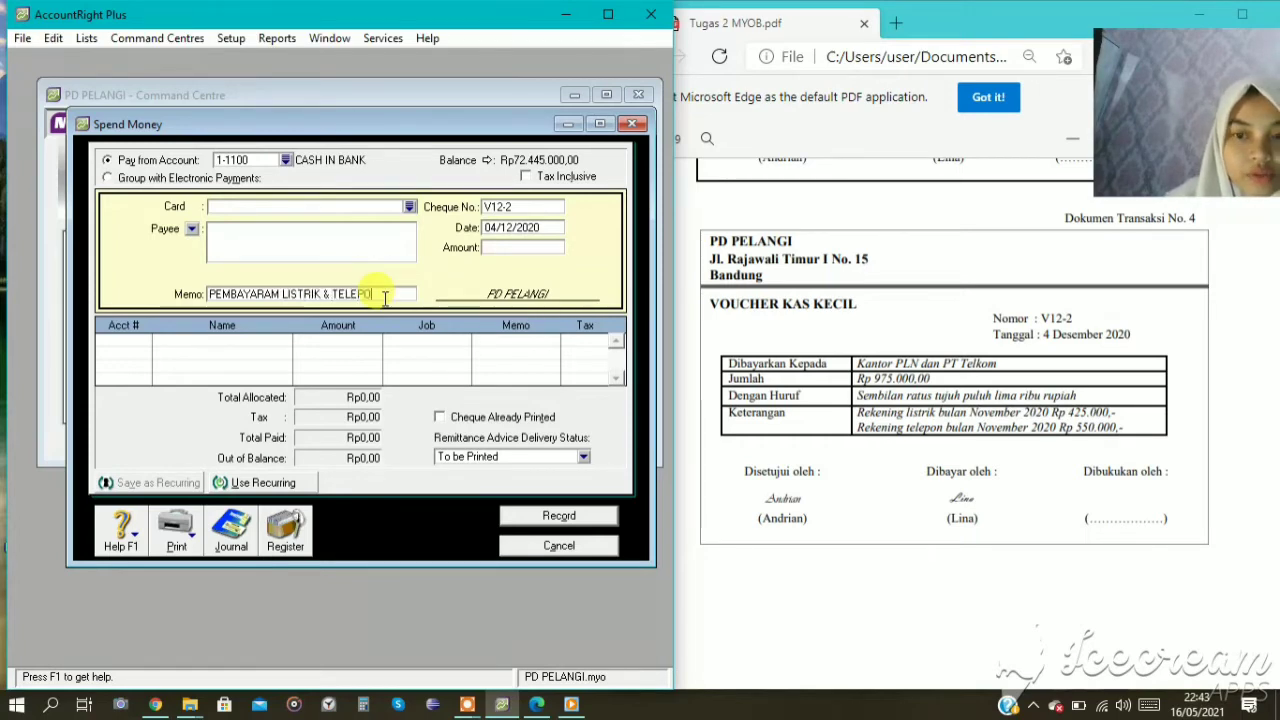
type("N NO")
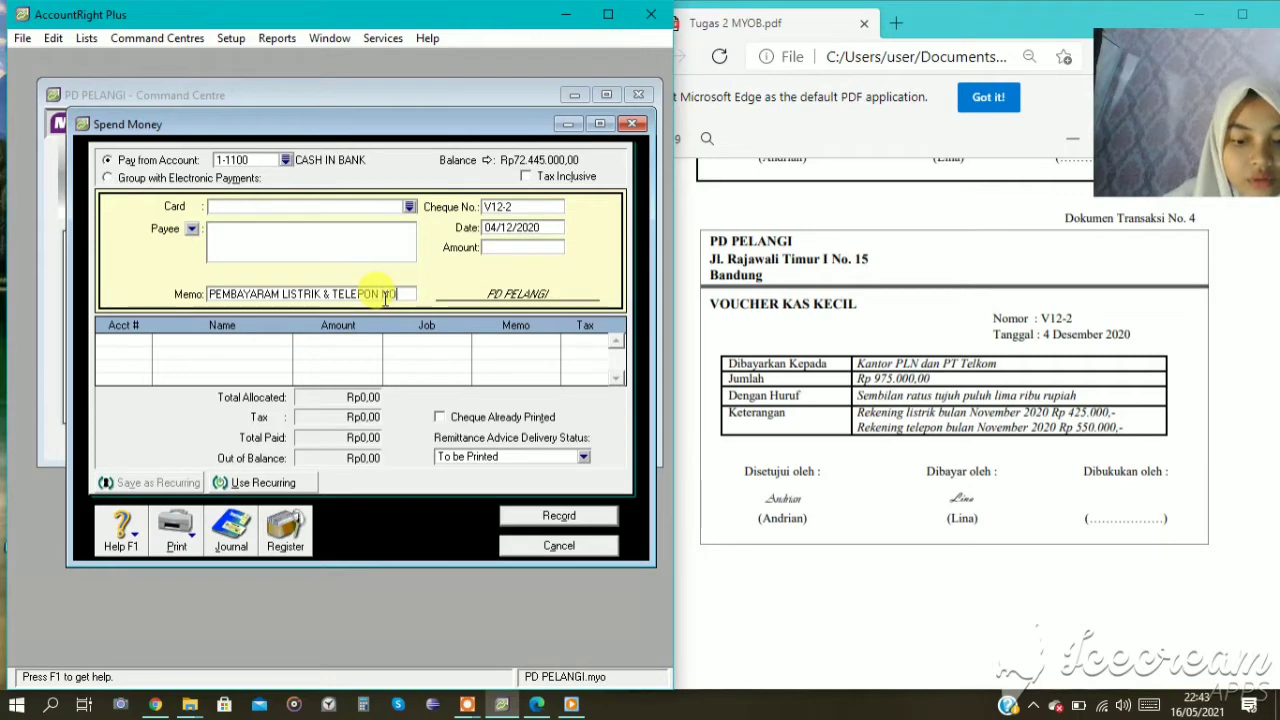
type("VEMBER 2020")
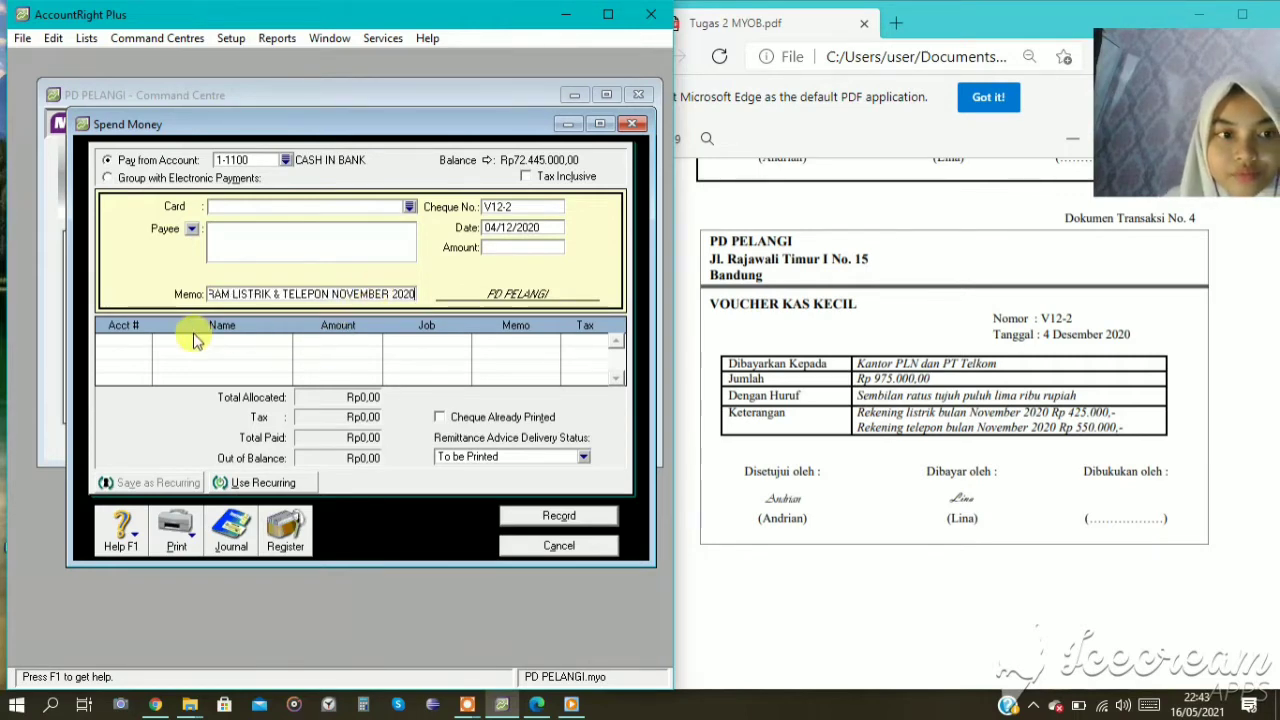
Allocate payment V12-2 to account 2-1200 EXPENSE PAYABLE.
left_click(126, 338)
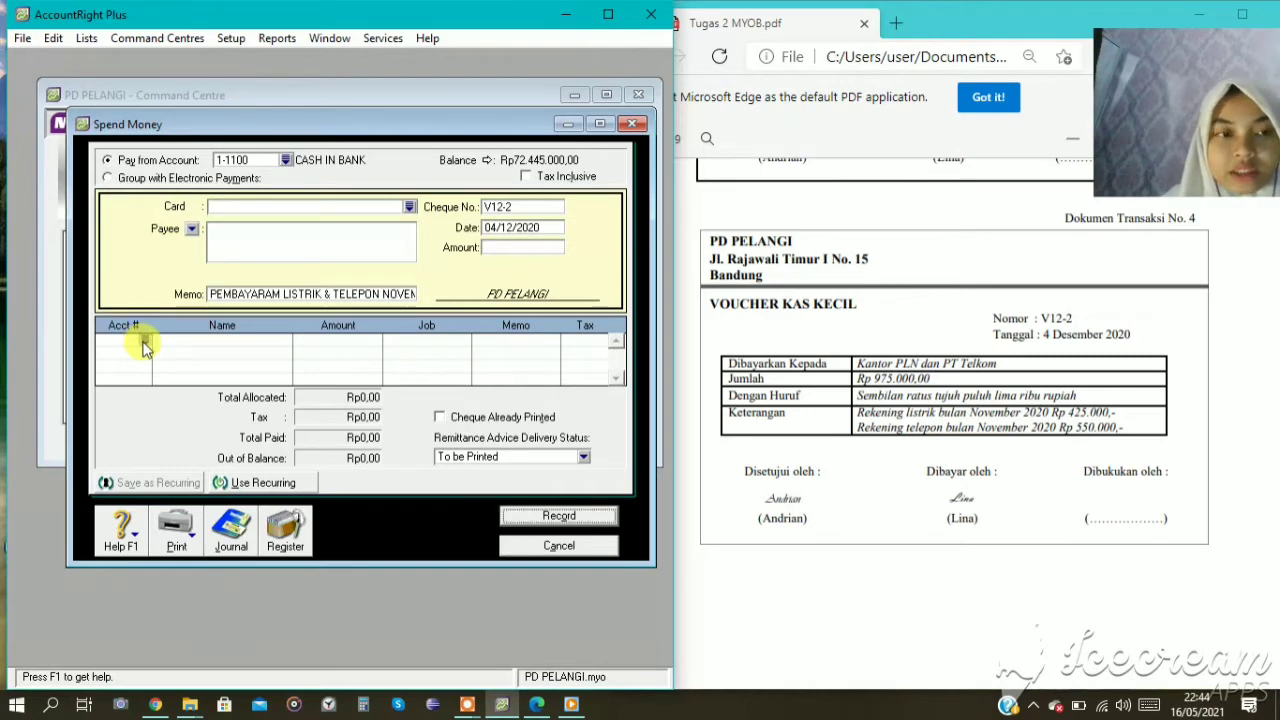
type("6")
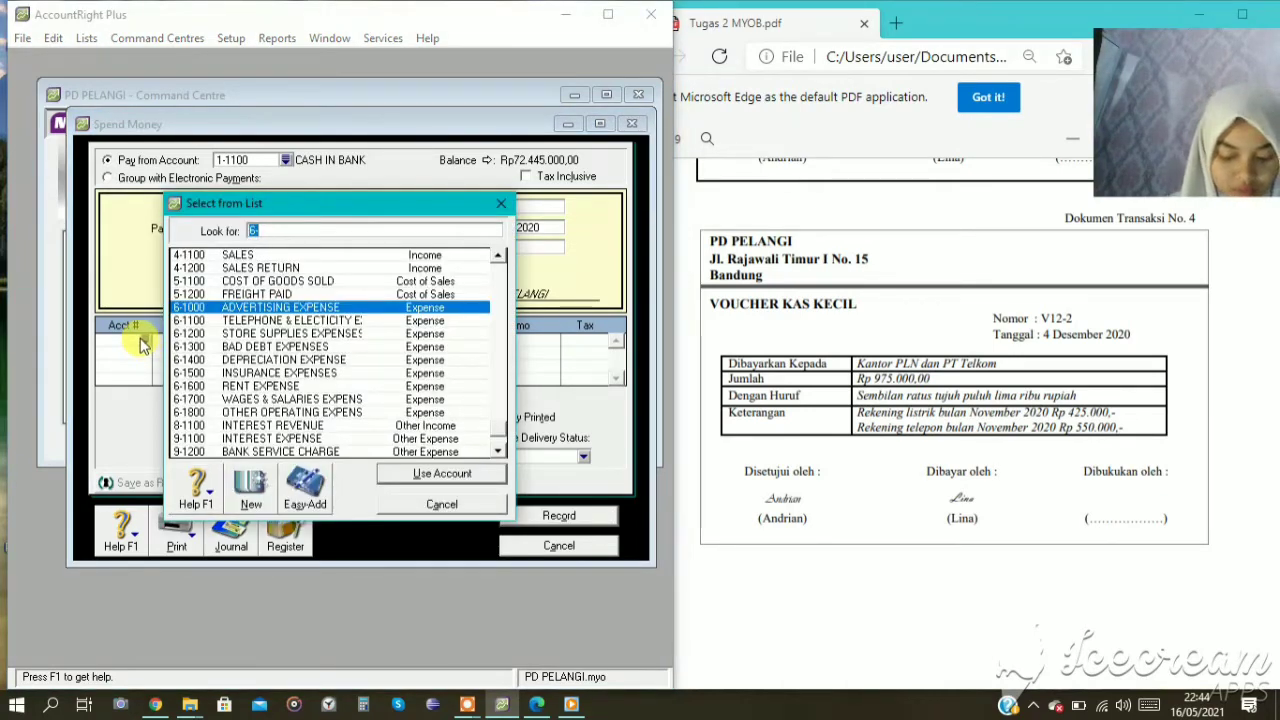
type("2")
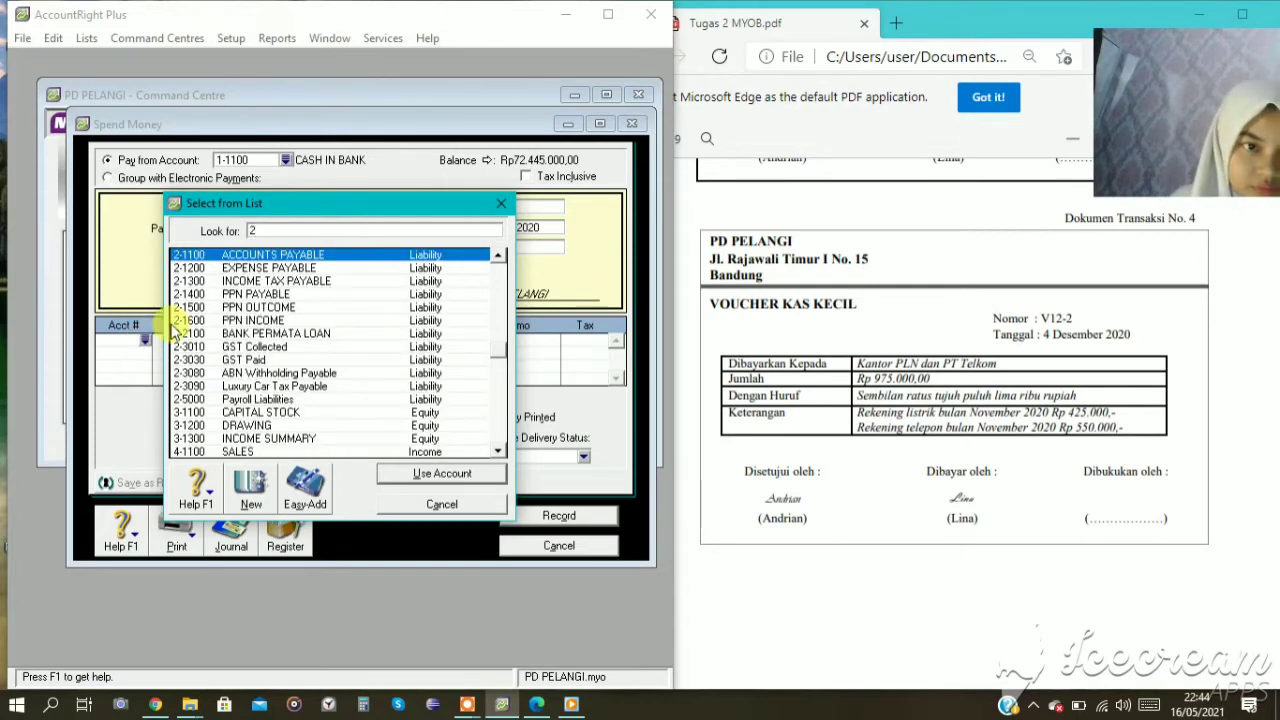
left_click(275, 268)
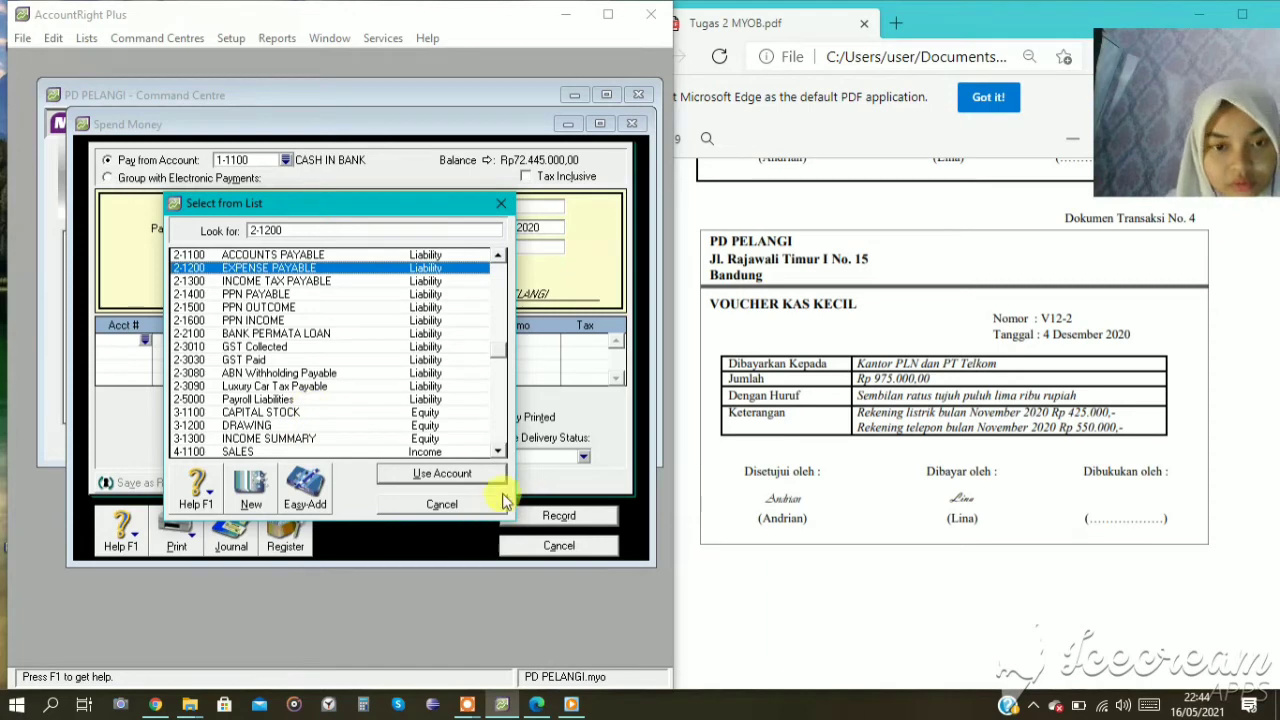
left_click(445, 475)
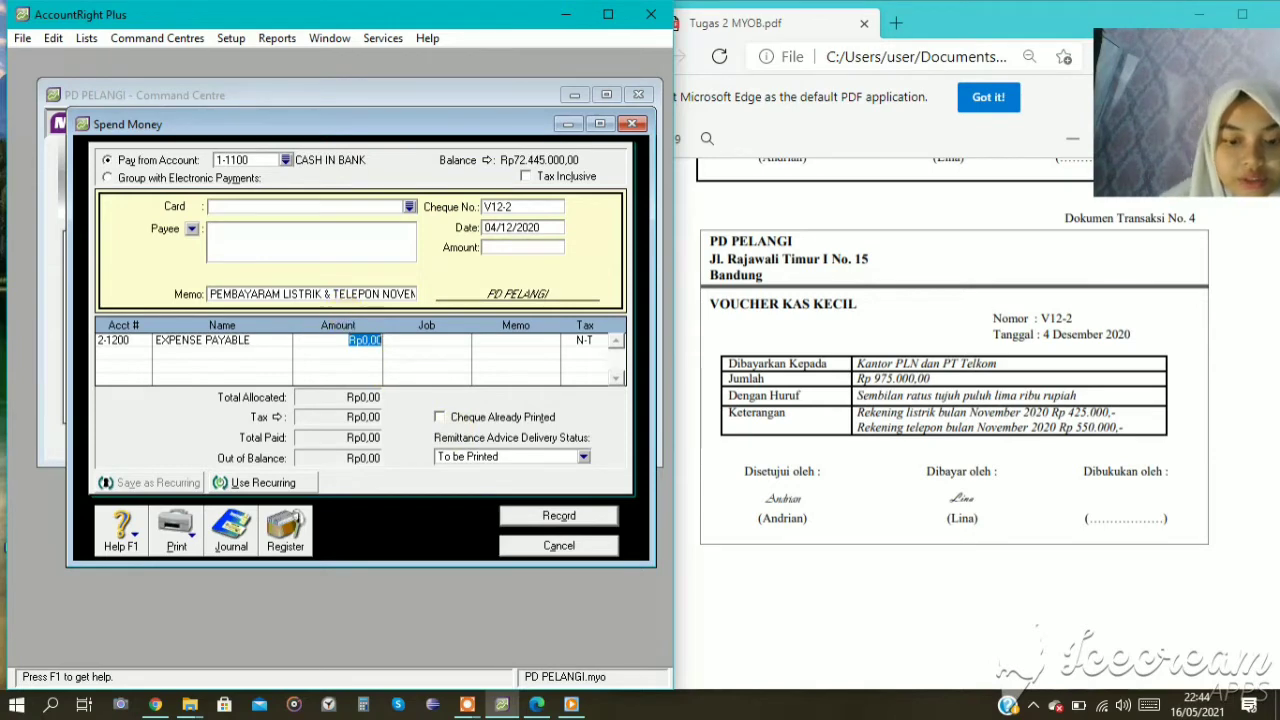
Enter 975000 on the EXPENSE PAYABLE line and apply the same sum as the payment amount.
type("975")
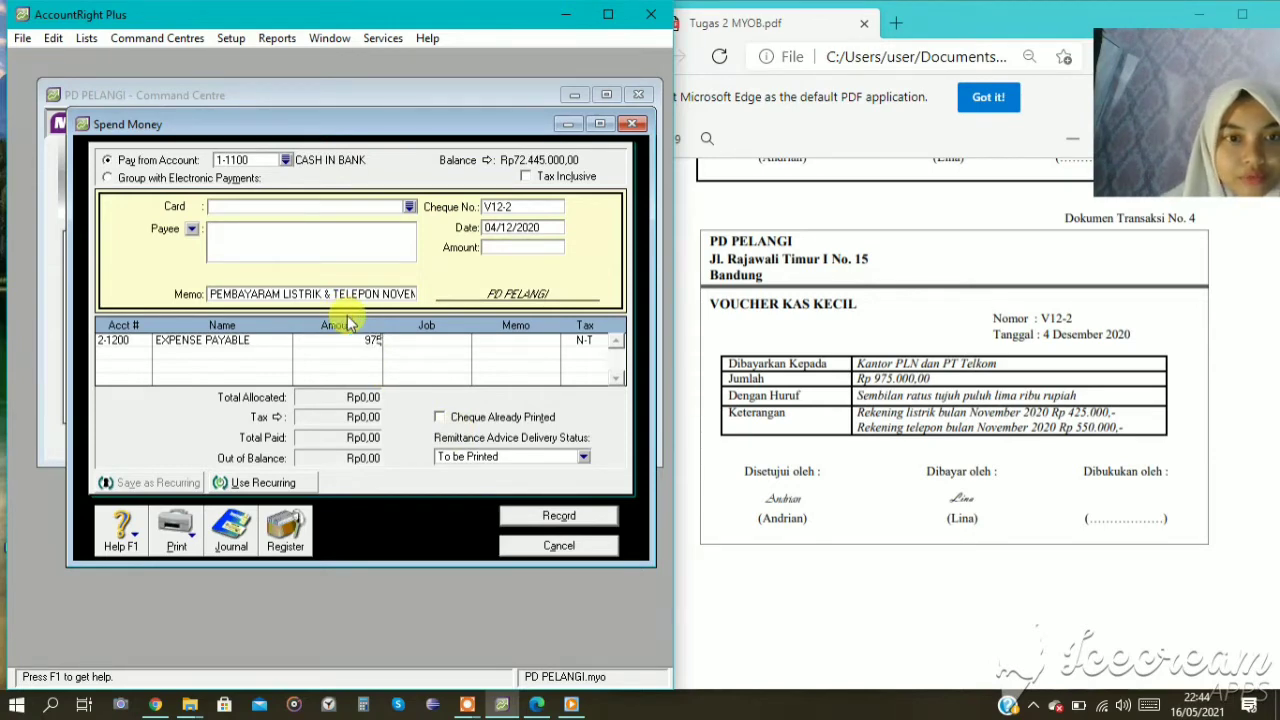
type("000")
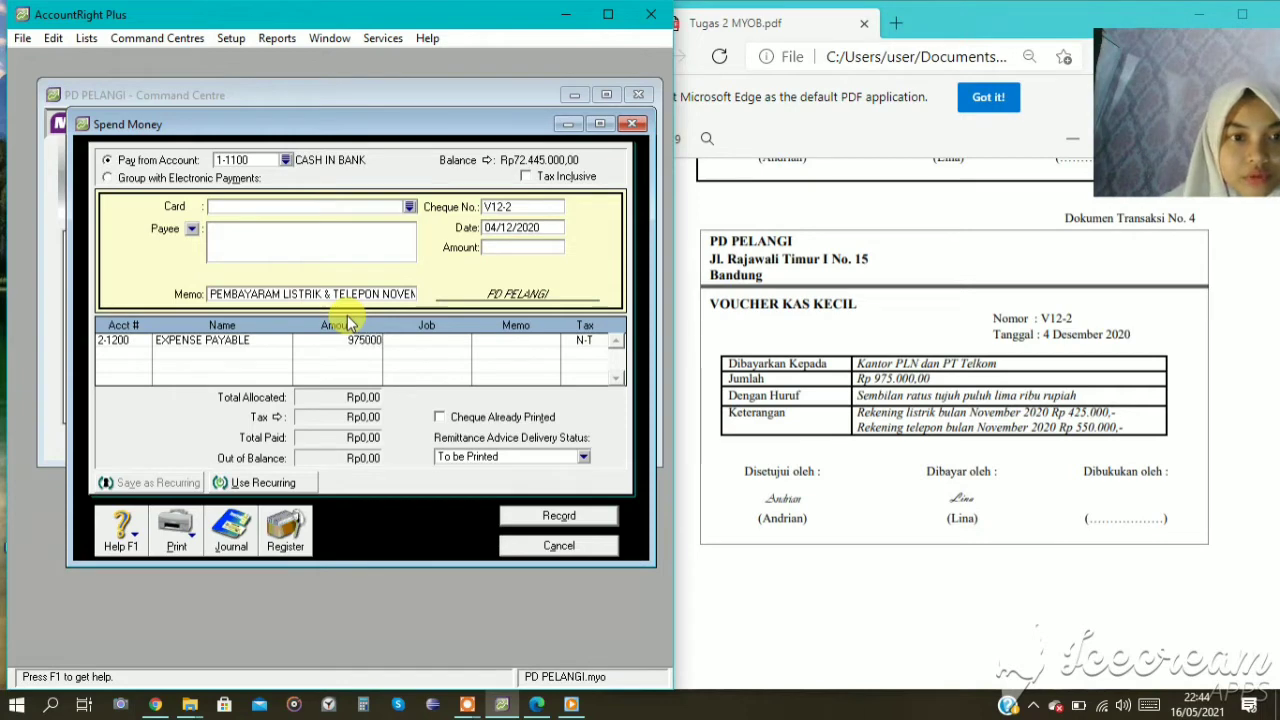
left_click(515, 247)
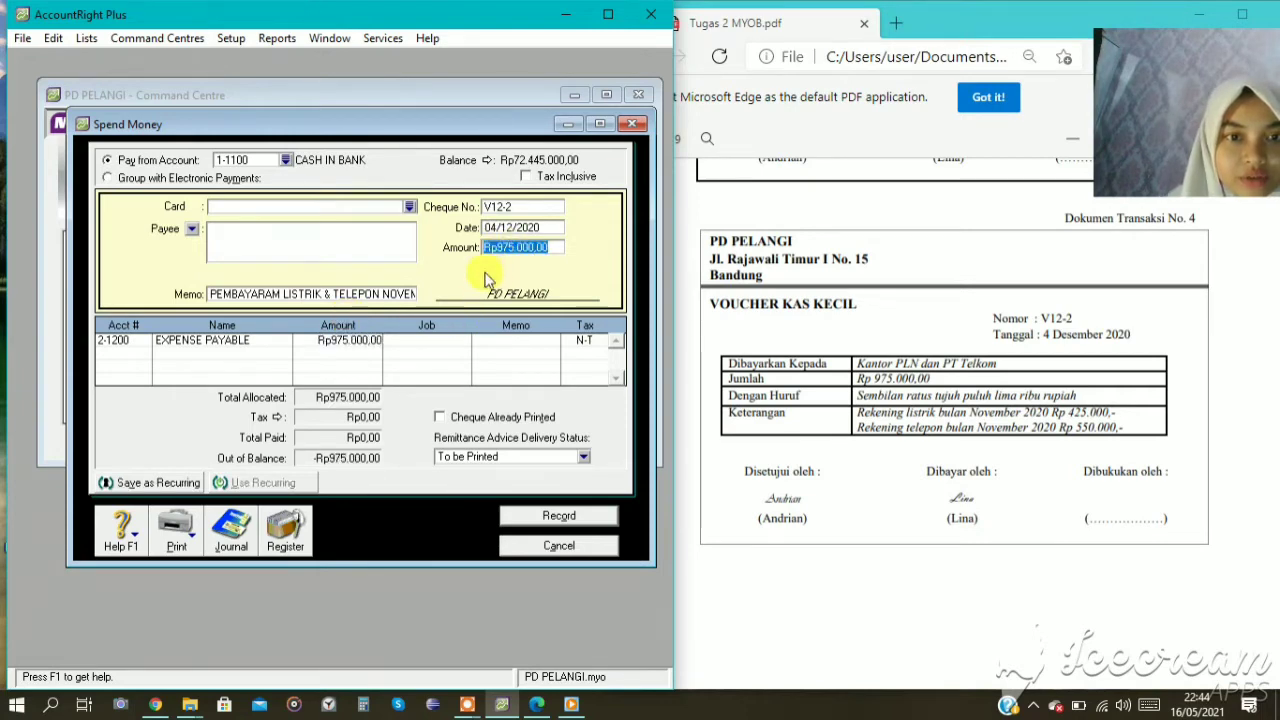
key("Tab")
key("Tab")
key("Tab")
key("Tab")
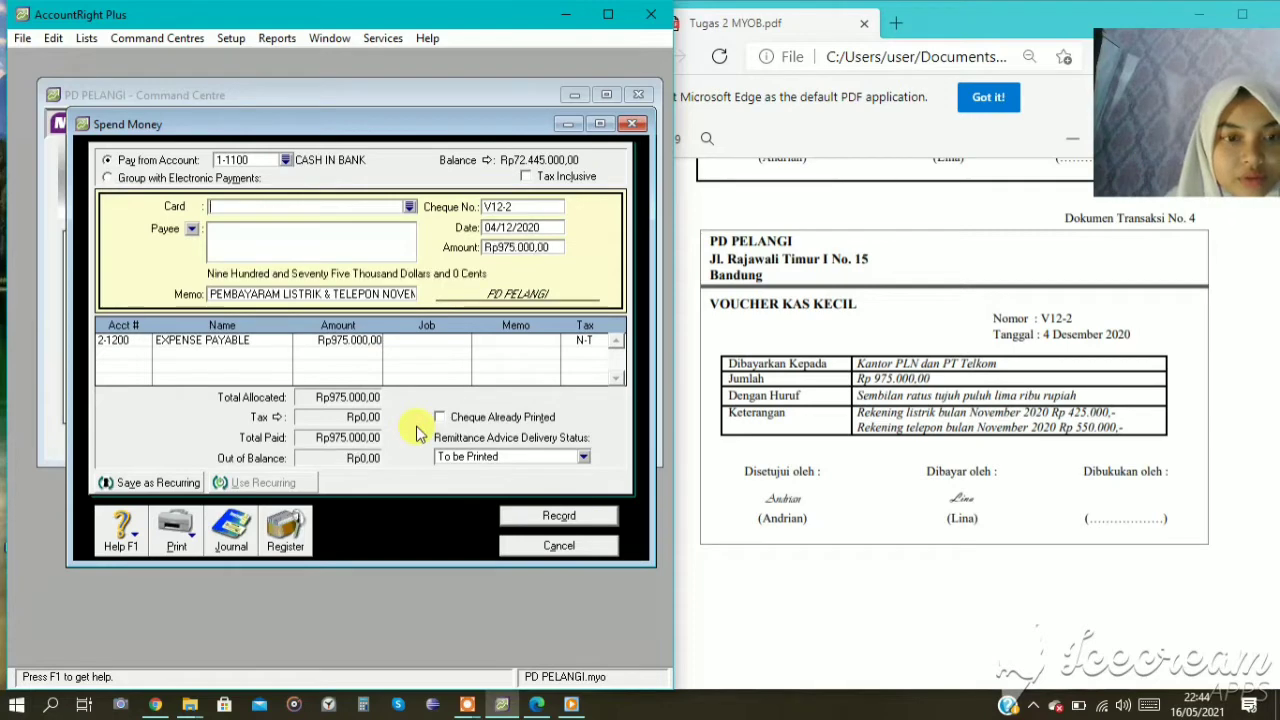
key("Tab")
key("Tab")
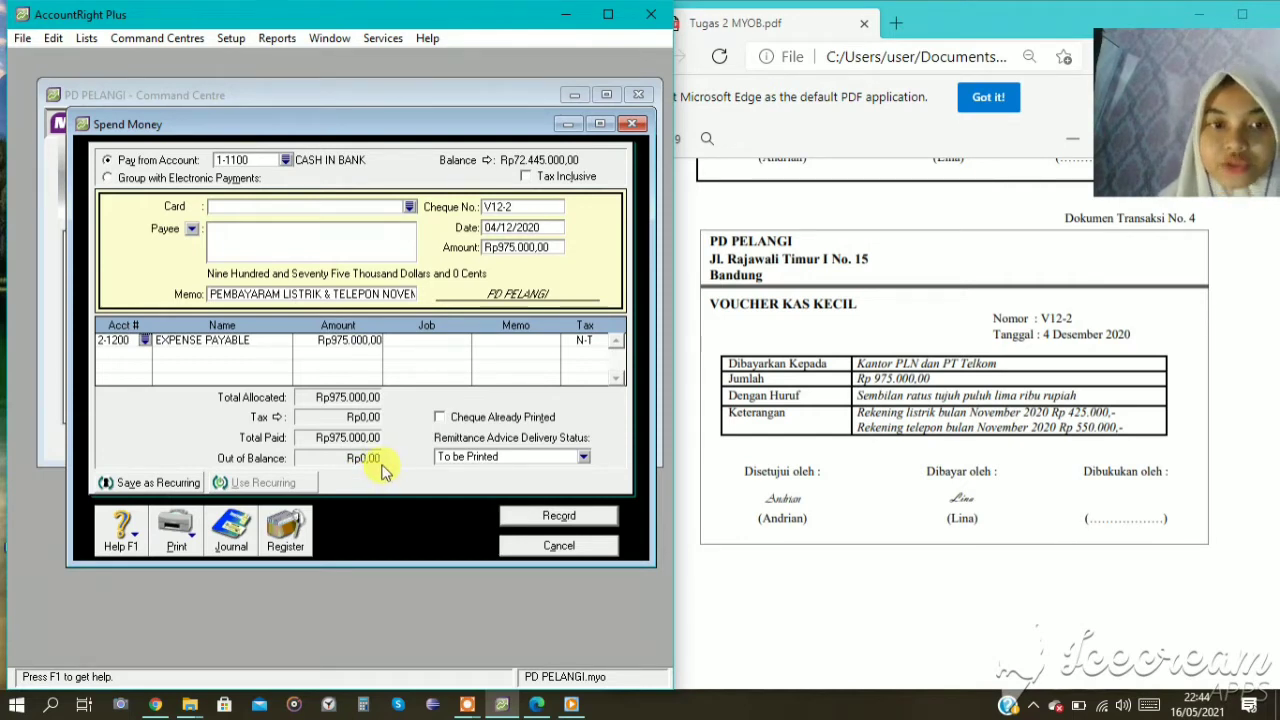
Review the V12-2 payment's transaction recap, then record the entry and close Spend Money.
key("ctrl+r")
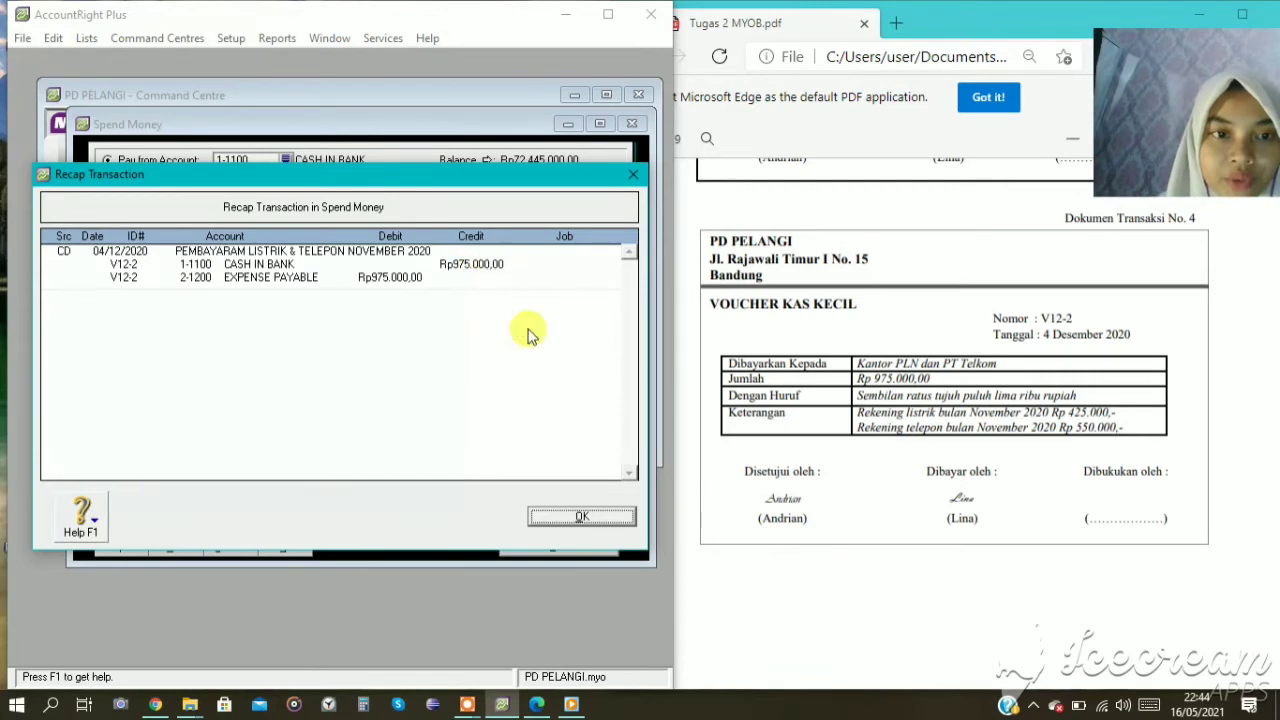
left_click(615, 517)
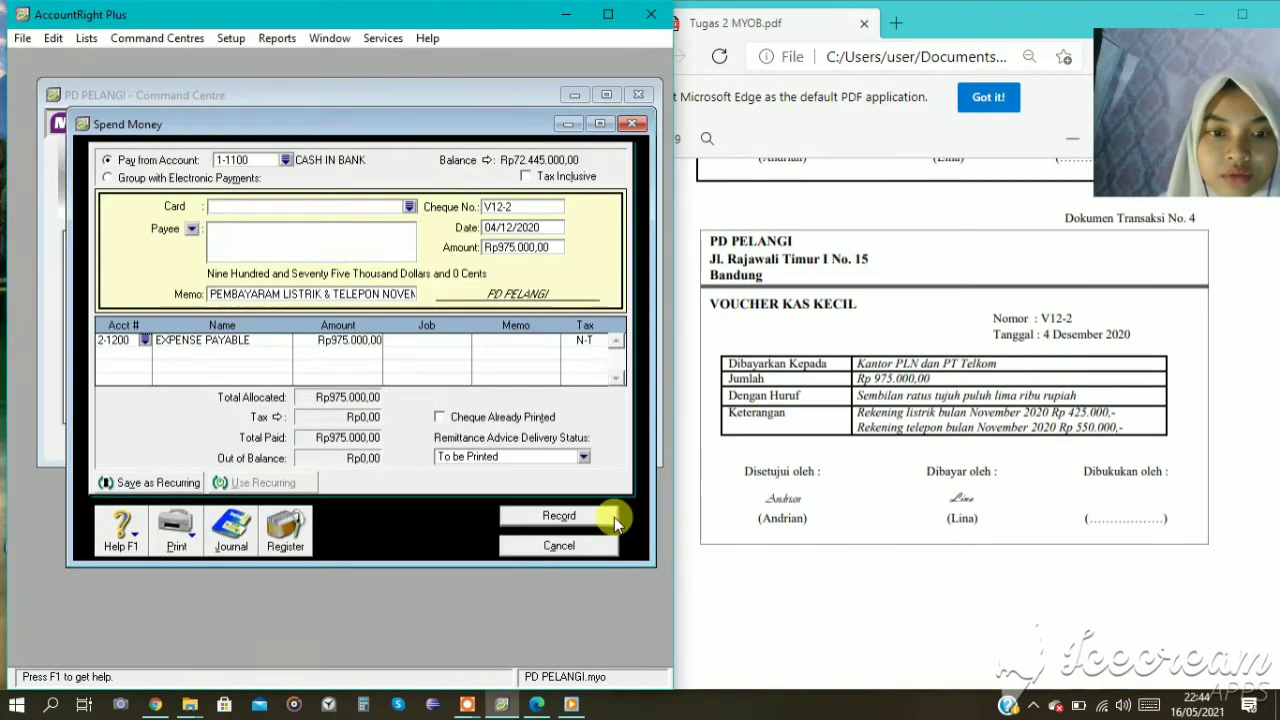
left_click(556, 516)
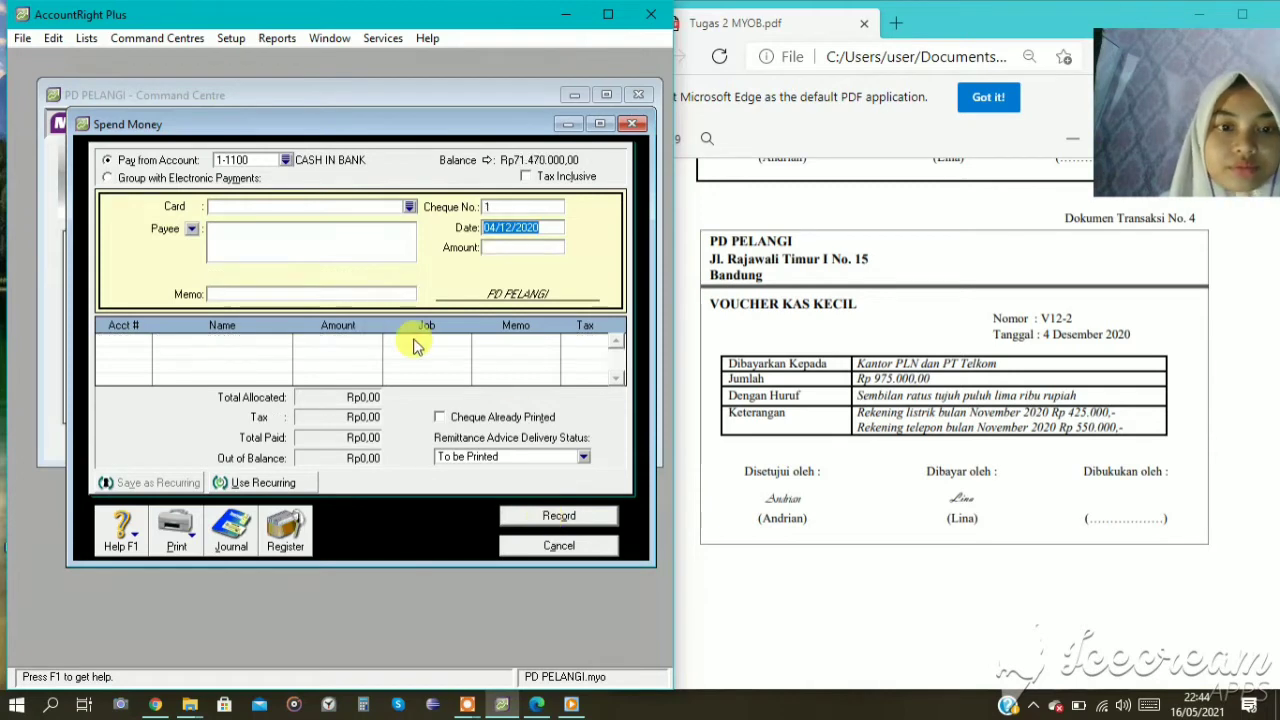
left_click(596, 547)
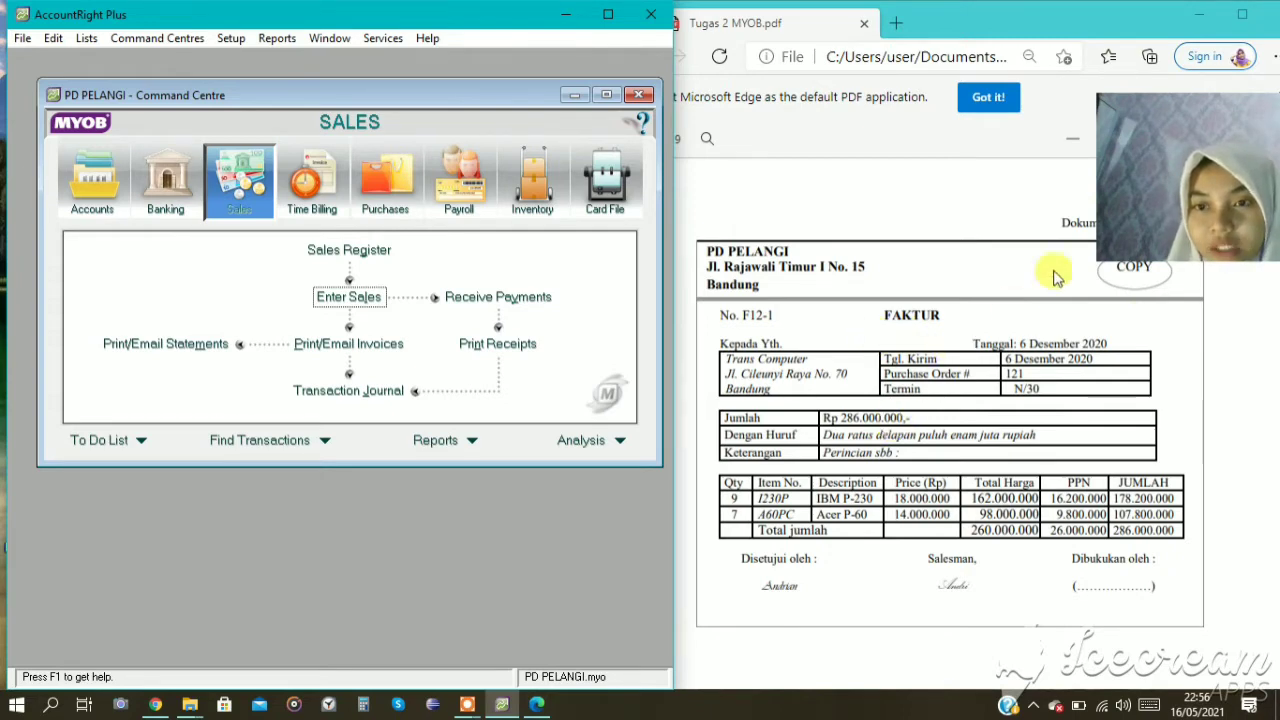
left_click_drag(1191, 210, 1218, 146)
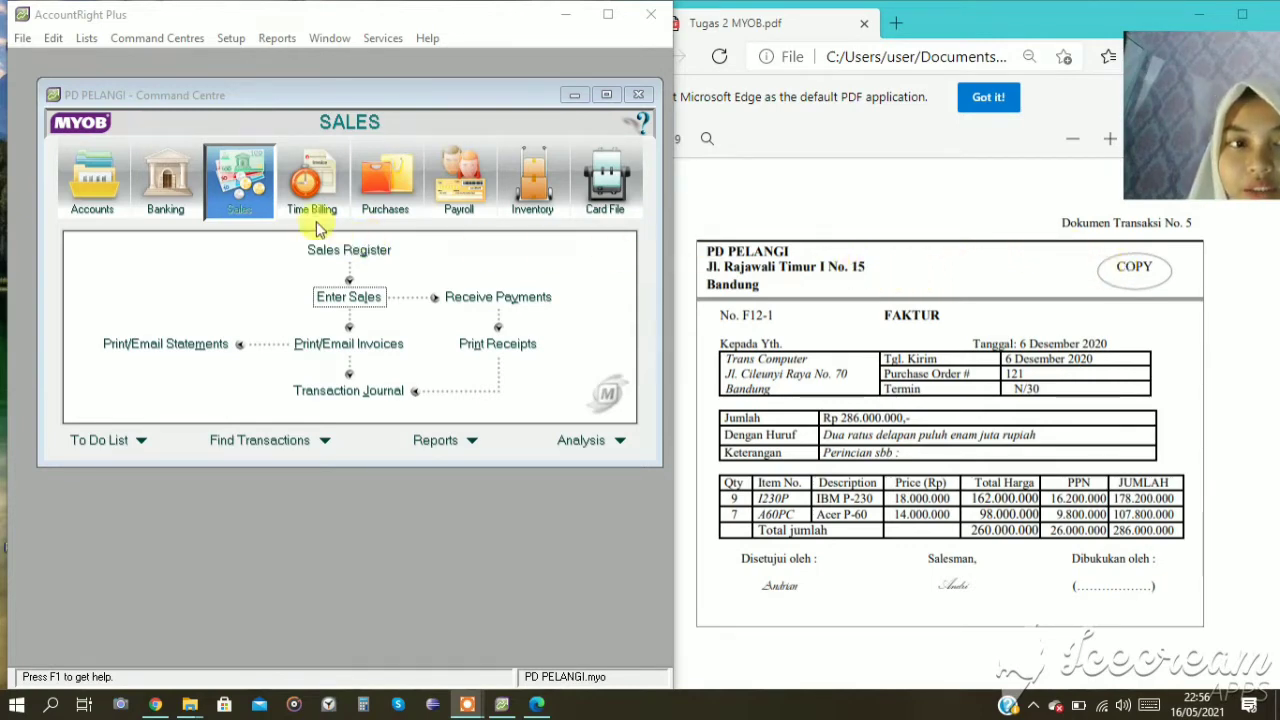
Start a new sales invoice for transaction document no. 5 with TRANS COMPUTER as the customer.
left_click(357, 296)
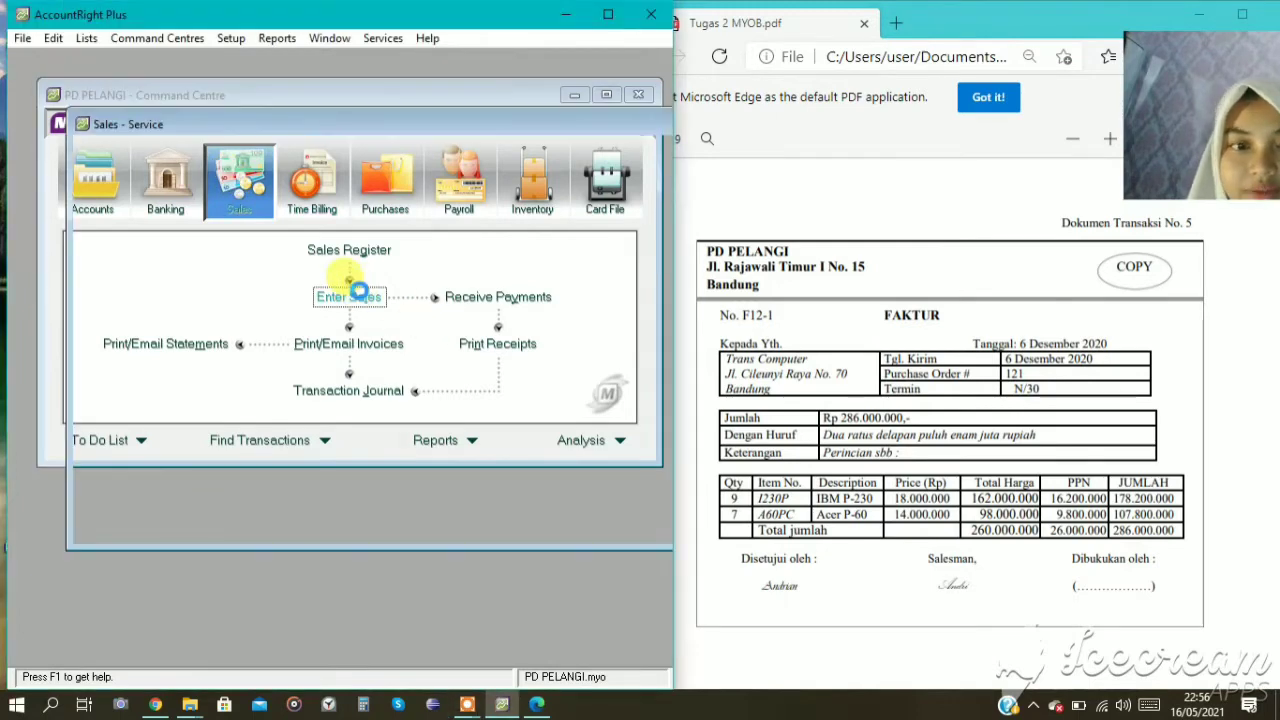
left_click(380, 176)
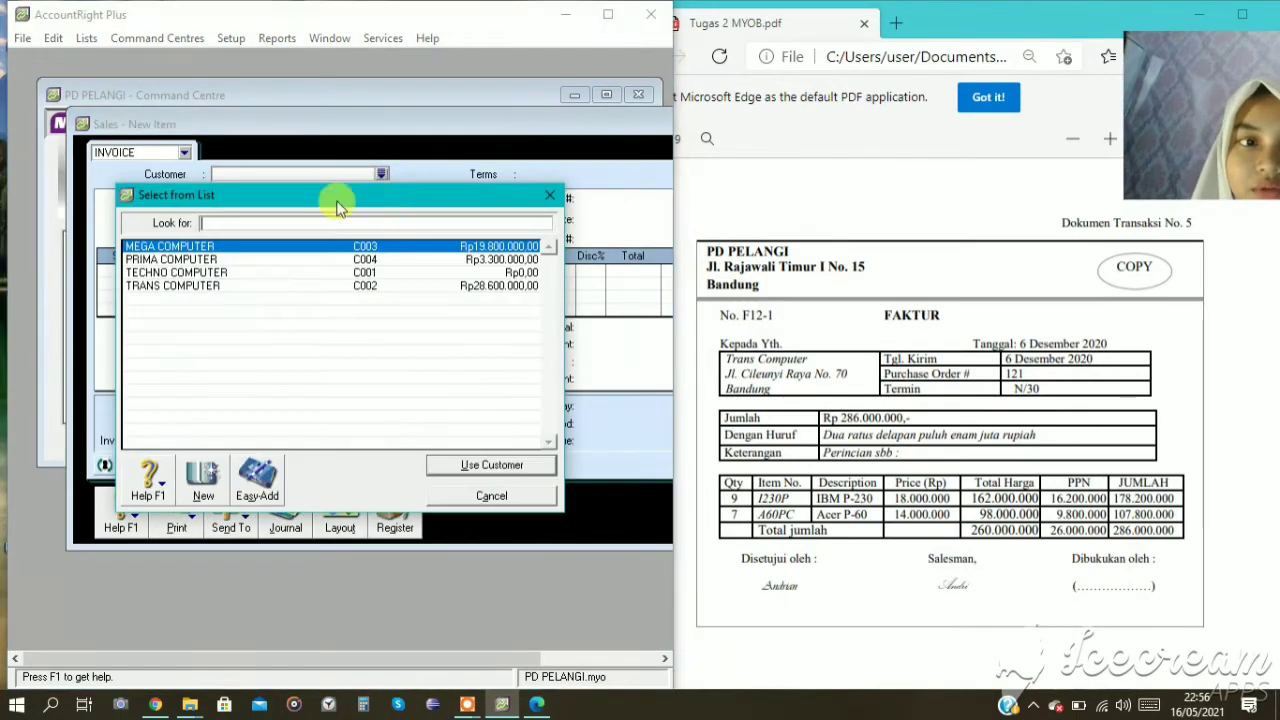
left_click(252, 290)
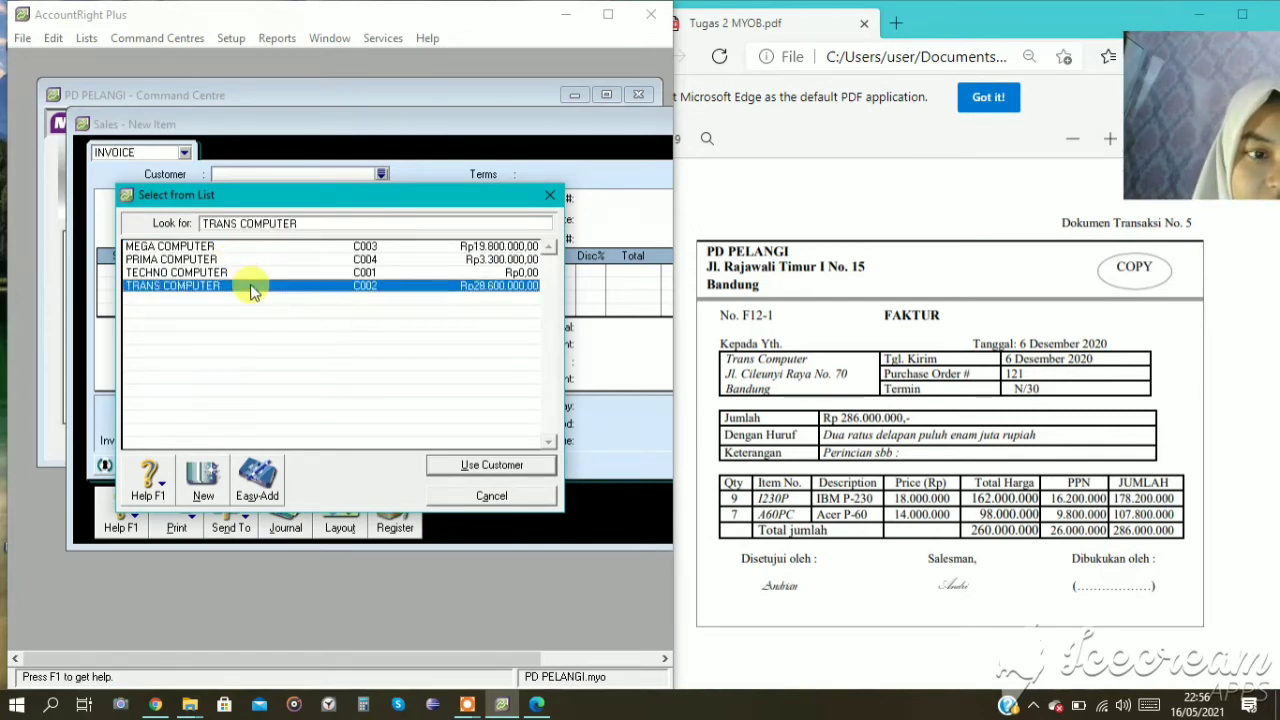
left_click(448, 474)
Set the invoice number to F12-1, keep the date 06/12/2020 and use the Item layout.
left_click(595, 199)
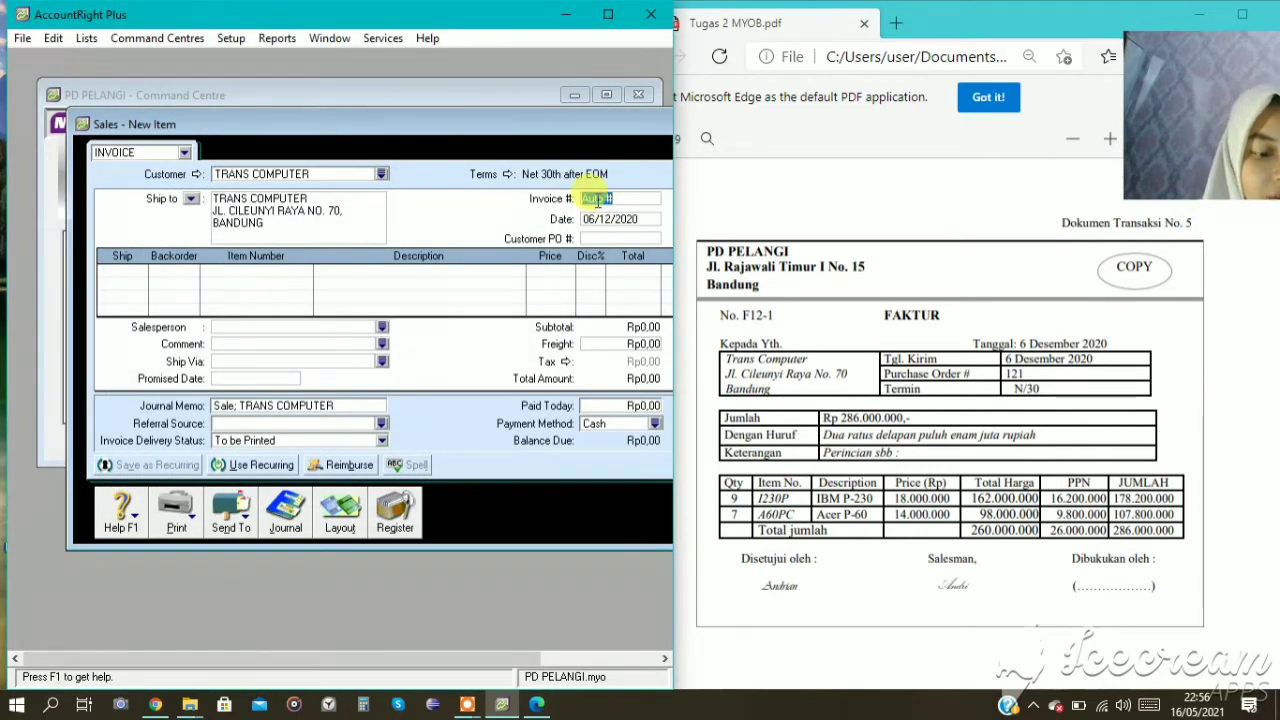
type("F12-1")
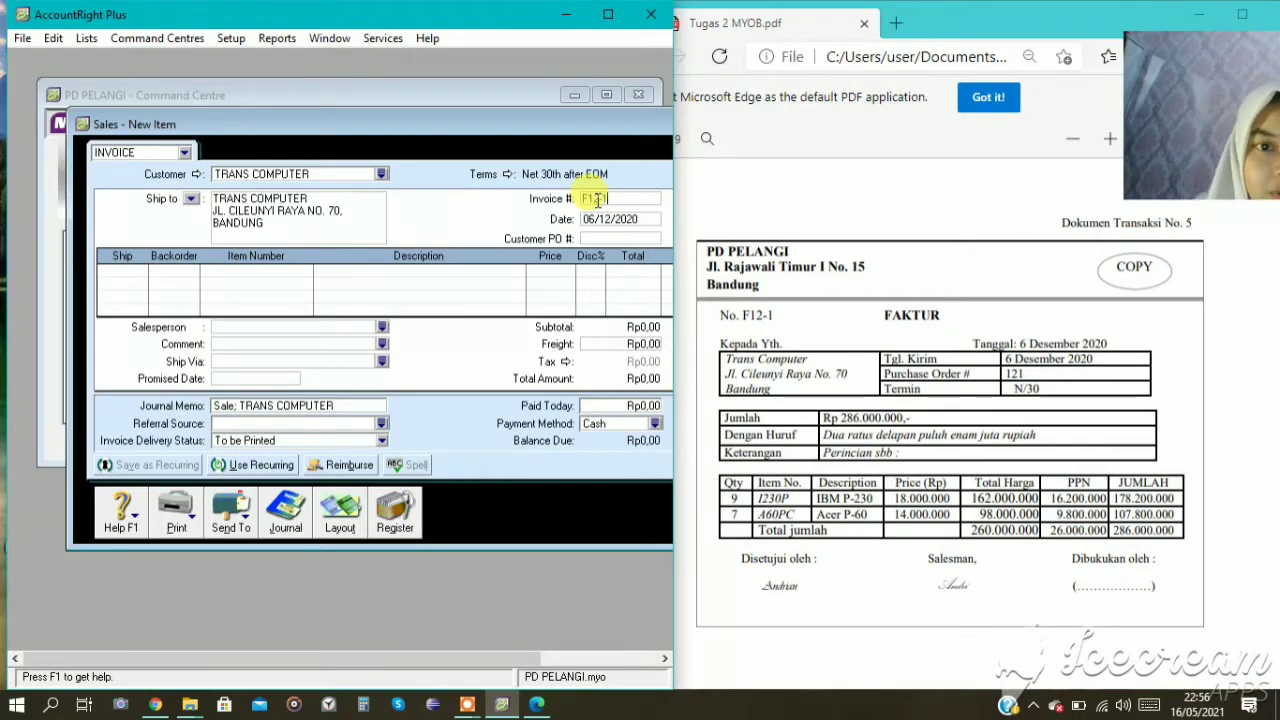
left_click(613, 220)
left_click(617, 222)
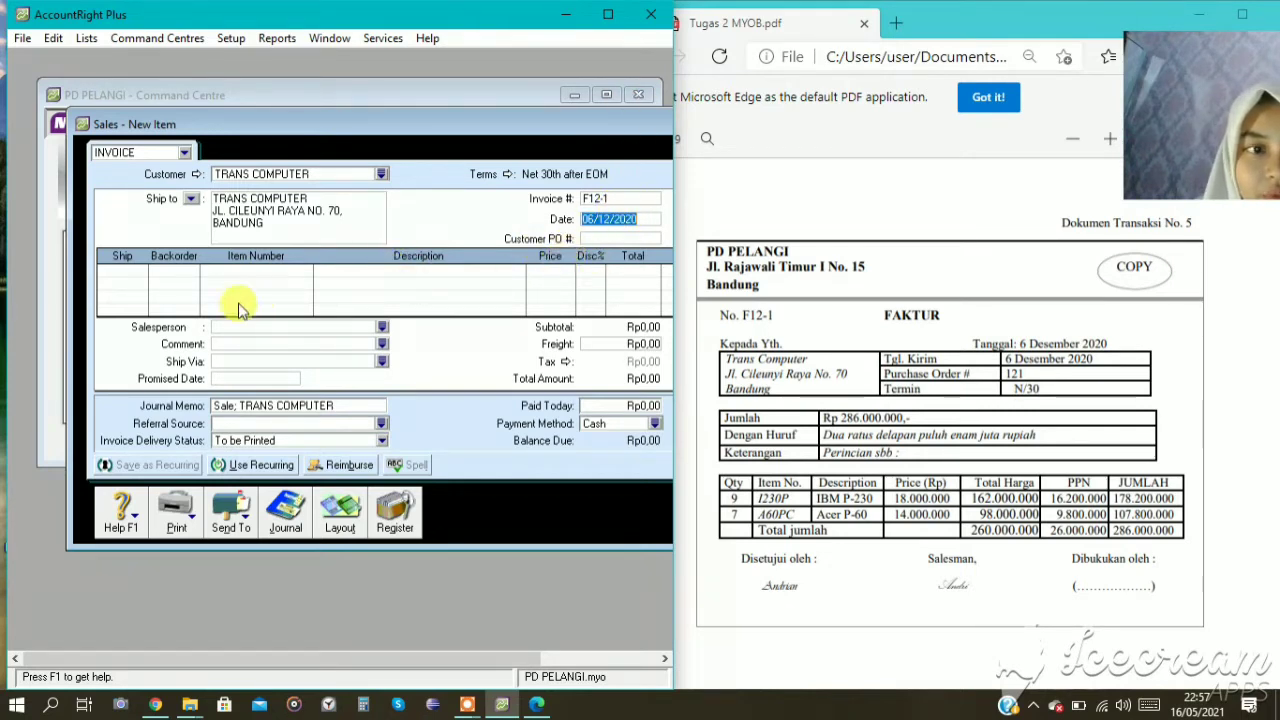
left_click(340, 512)
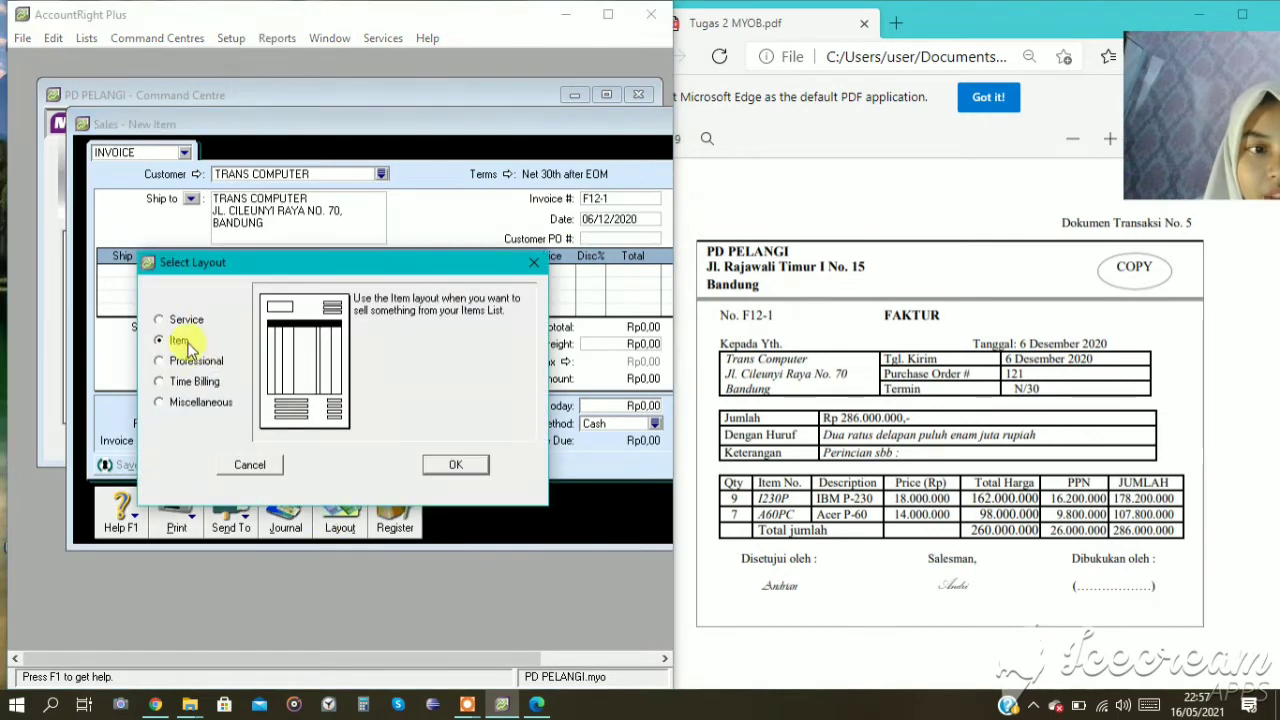
left_click(460, 464)
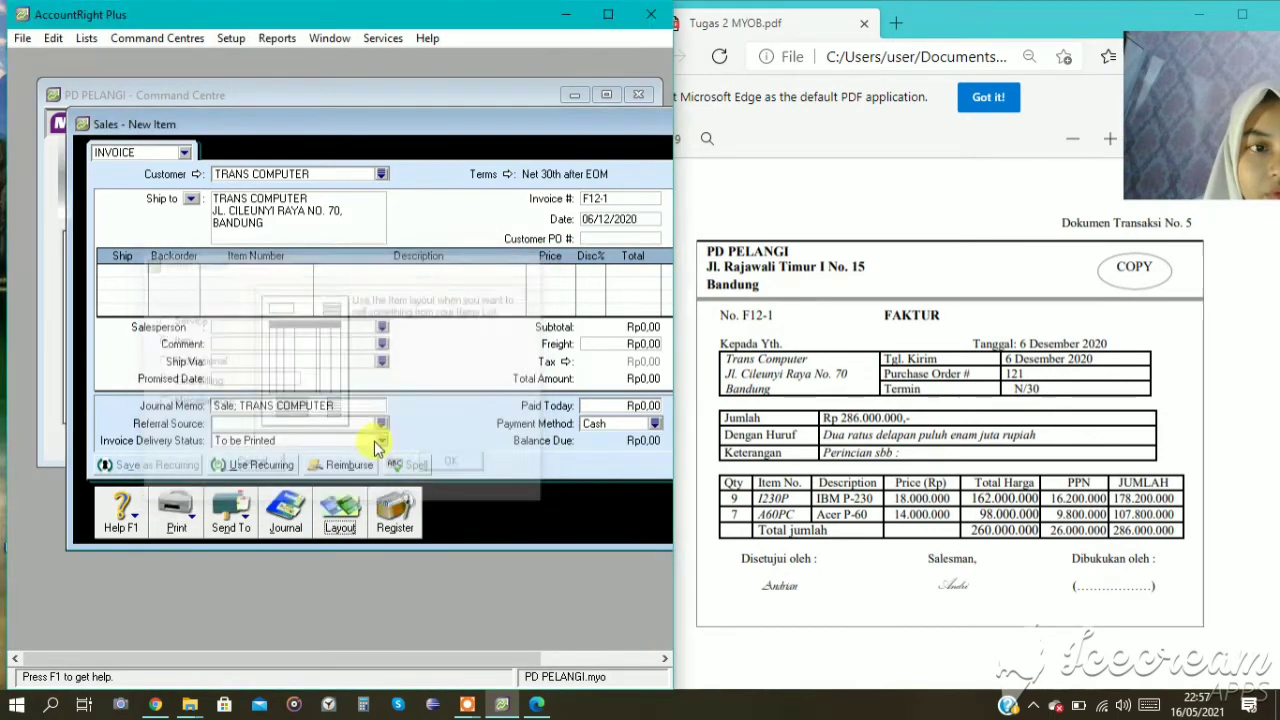
Add an invoice line for 9 units of item I230P at a price of 18000000 each.
left_click(127, 270)
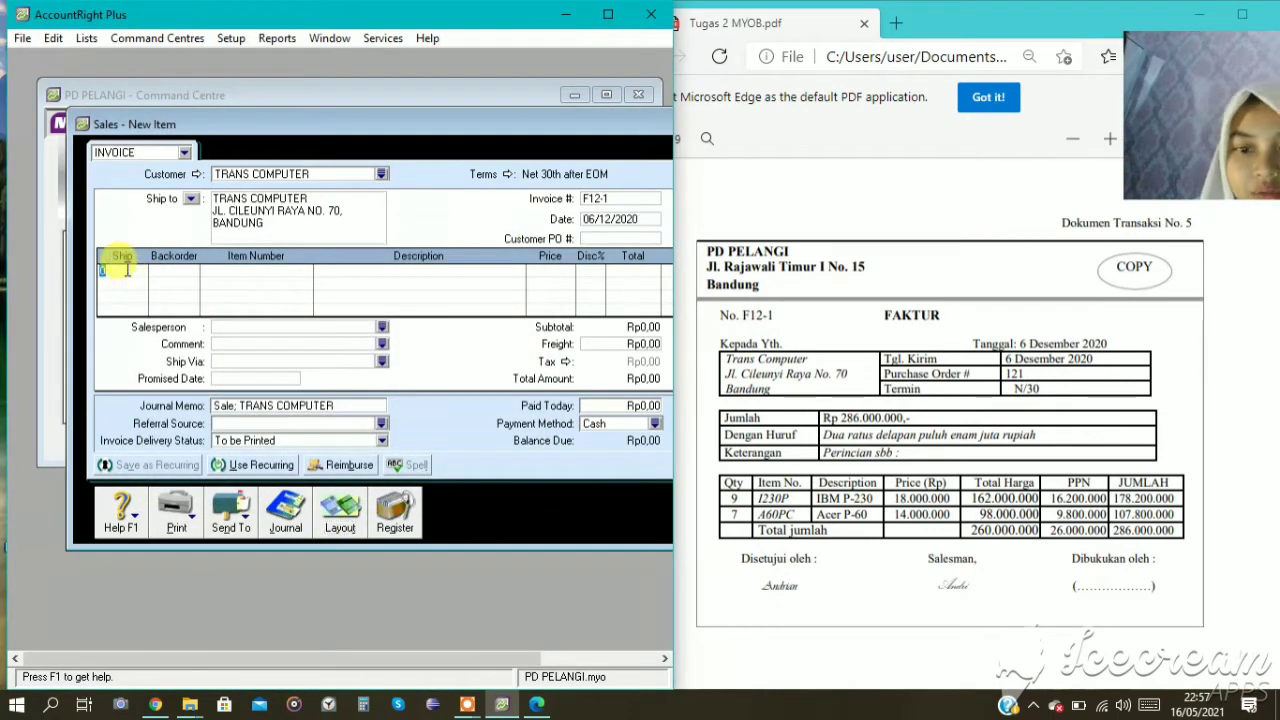
type("9")
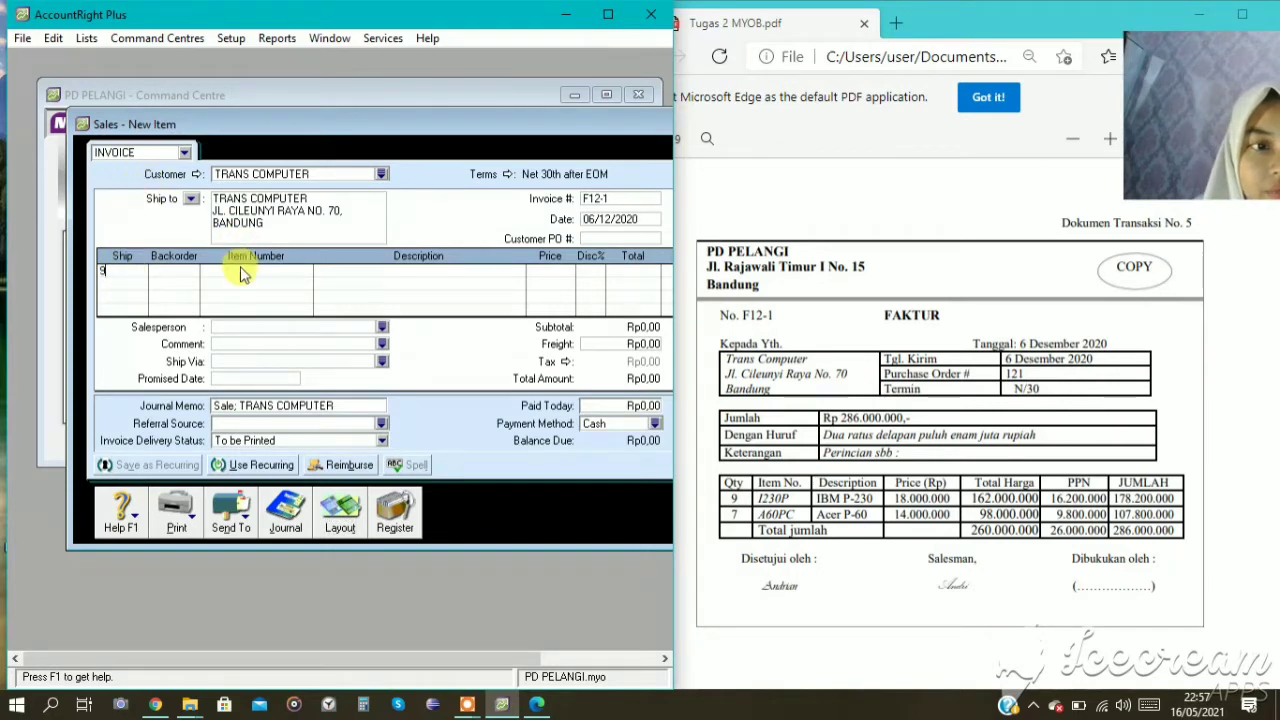
left_click(232, 268)
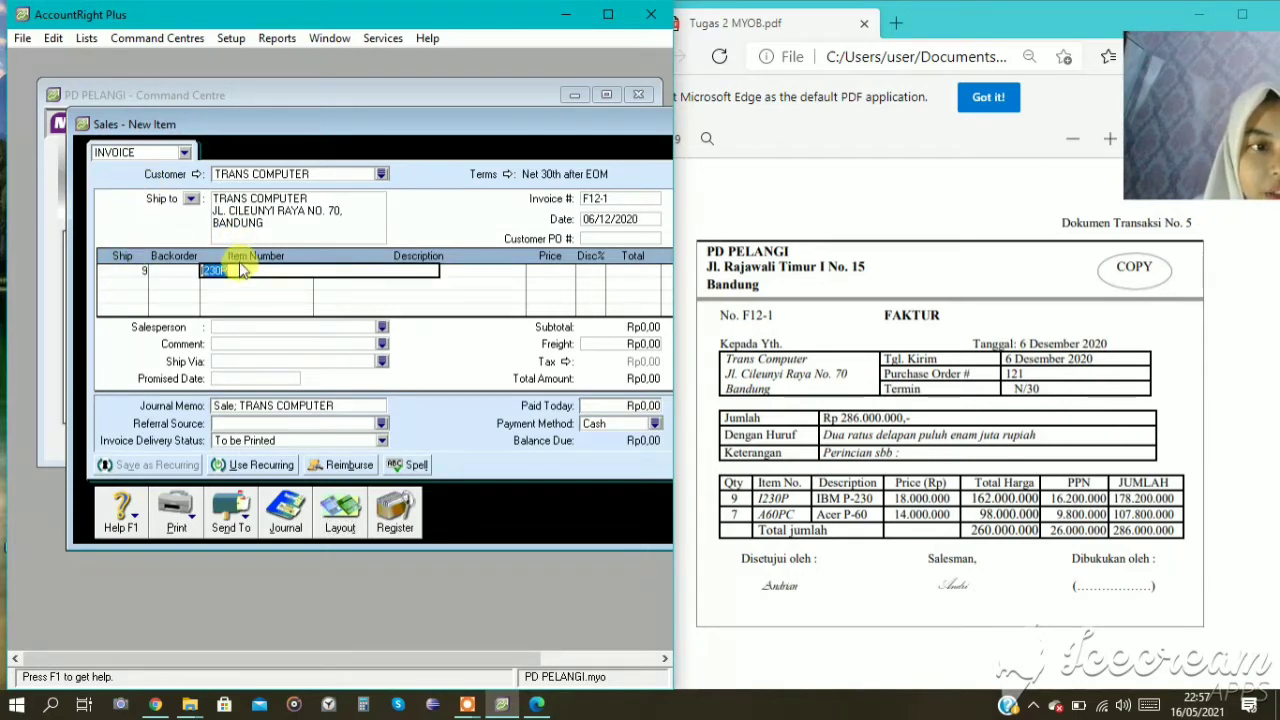
key("Tab")
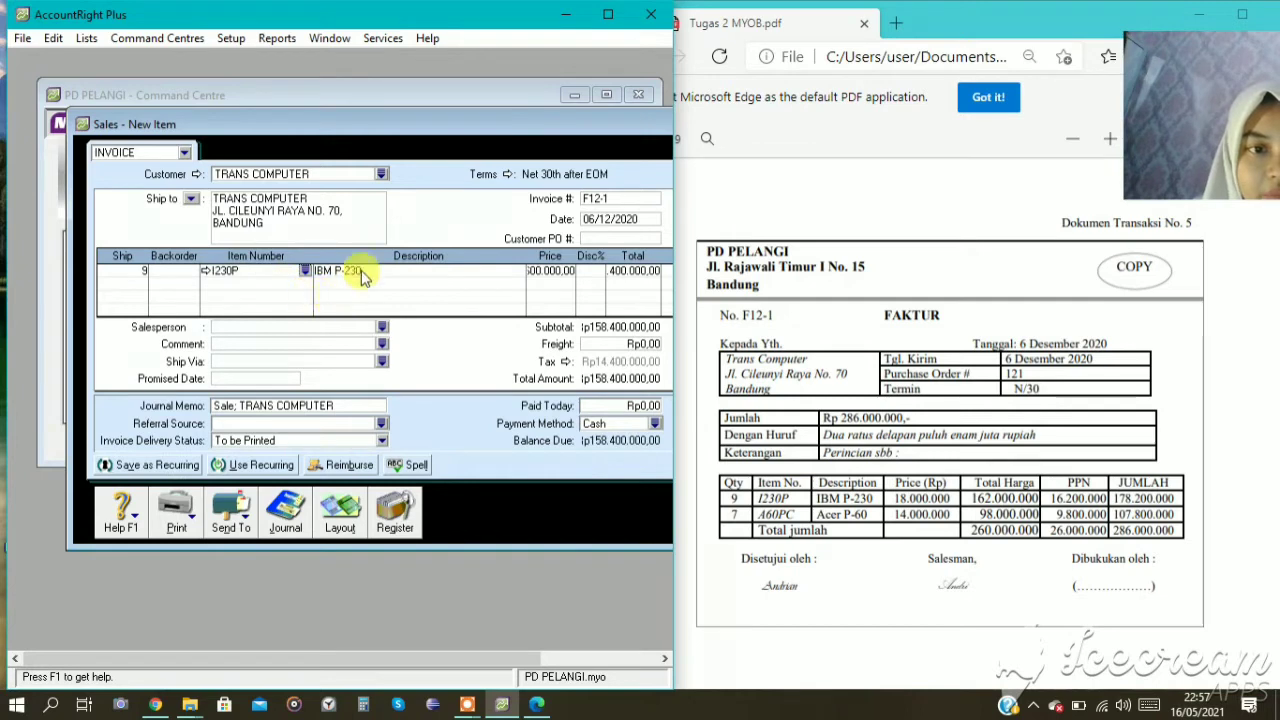
left_click(549, 268)
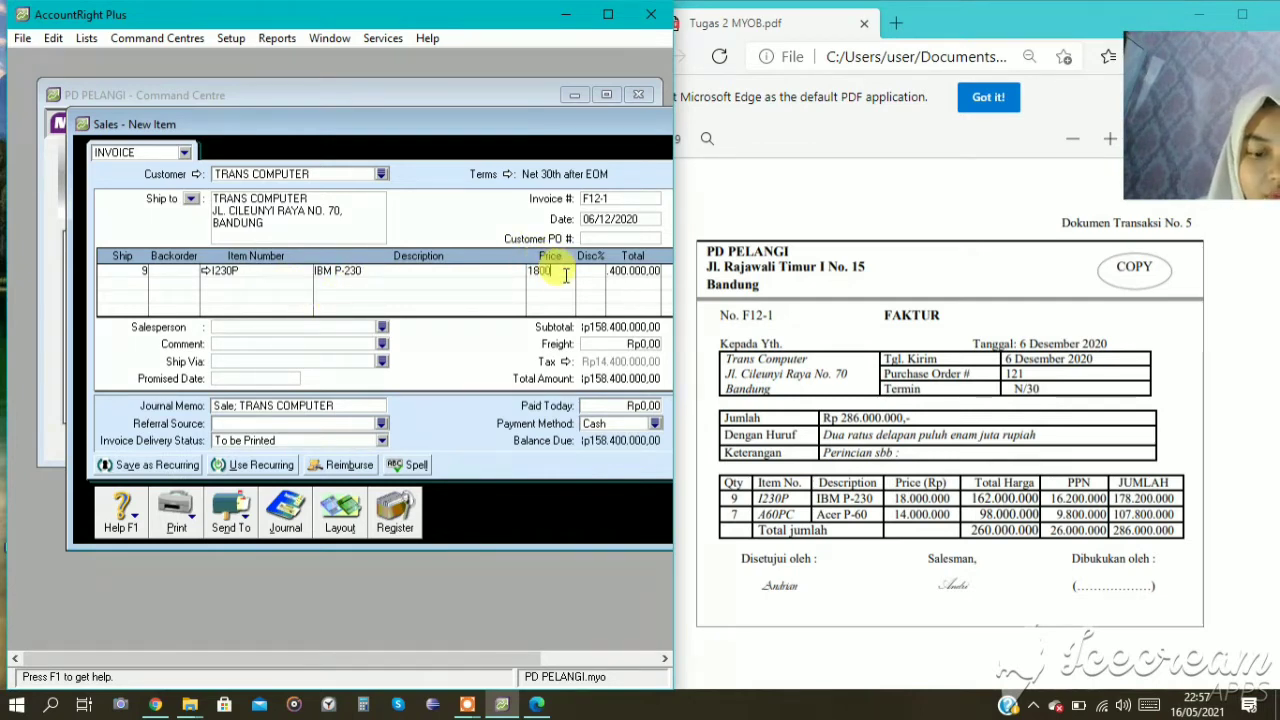
type("18000000")
key("Tab")
key("Tab")
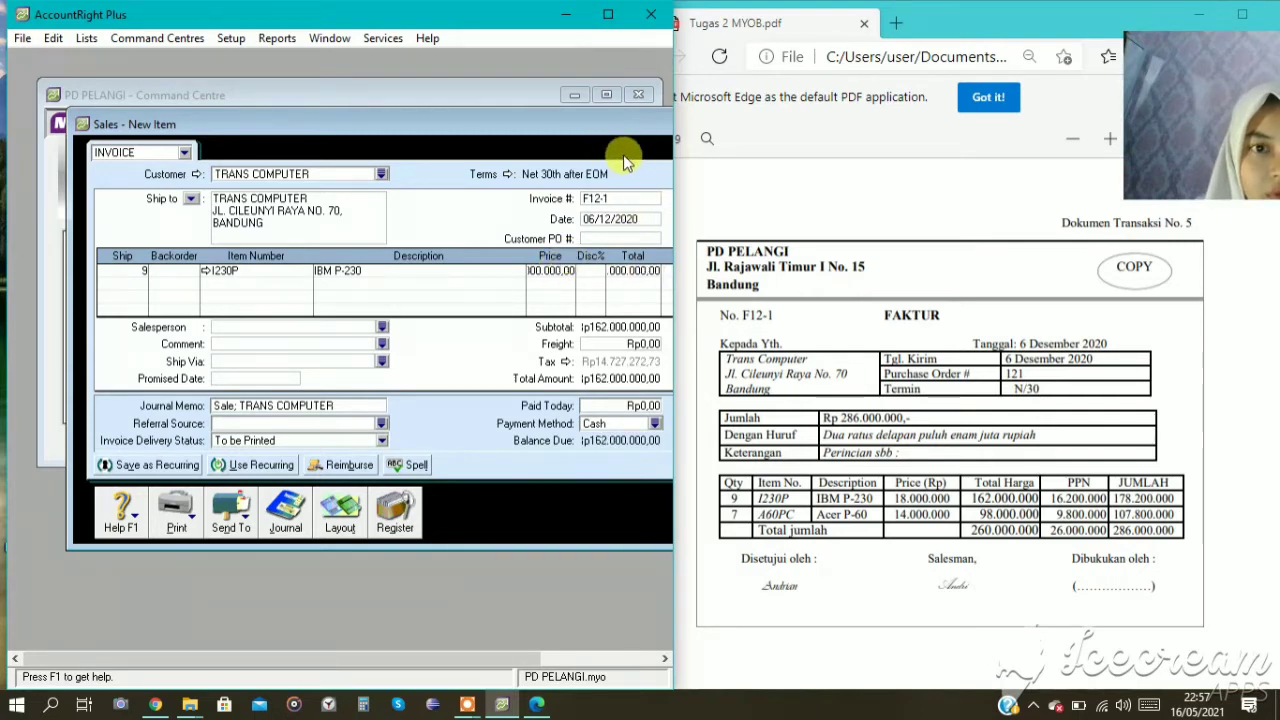
Make the invoice tax-exclusive and maximize the sales window.
left_click_drag(541, 126, 438, 147)
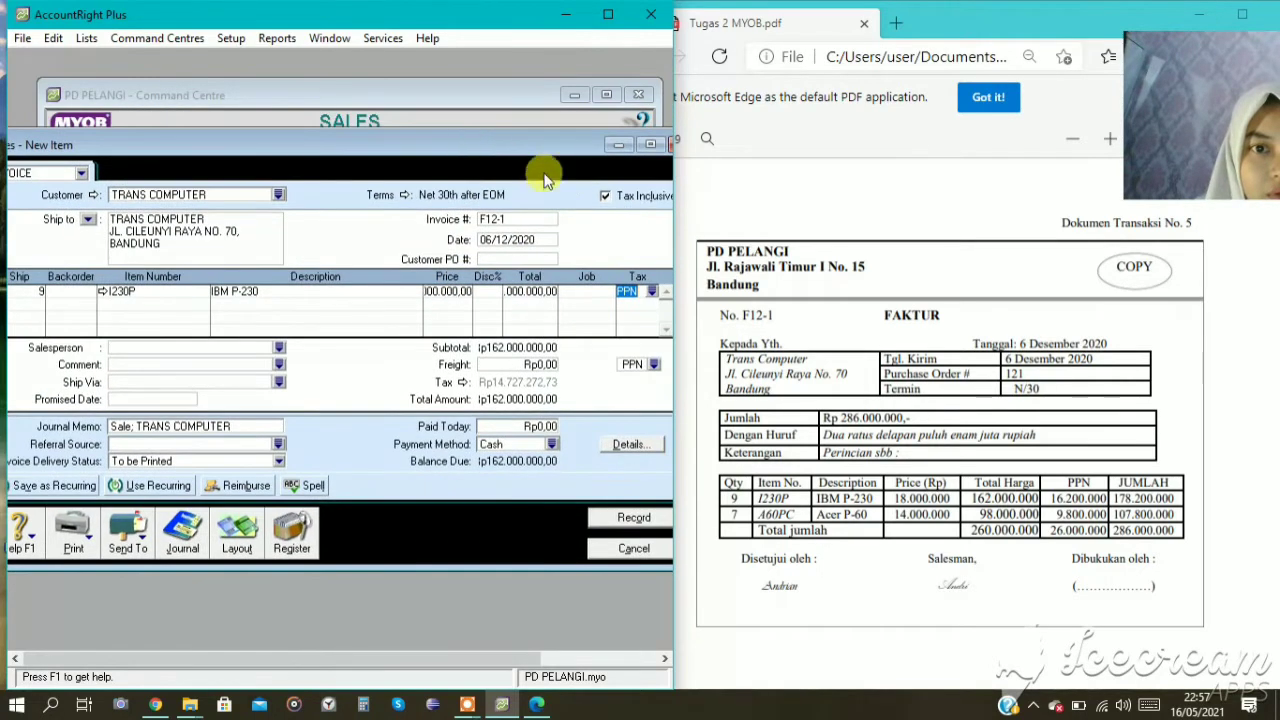
left_click(620, 198)
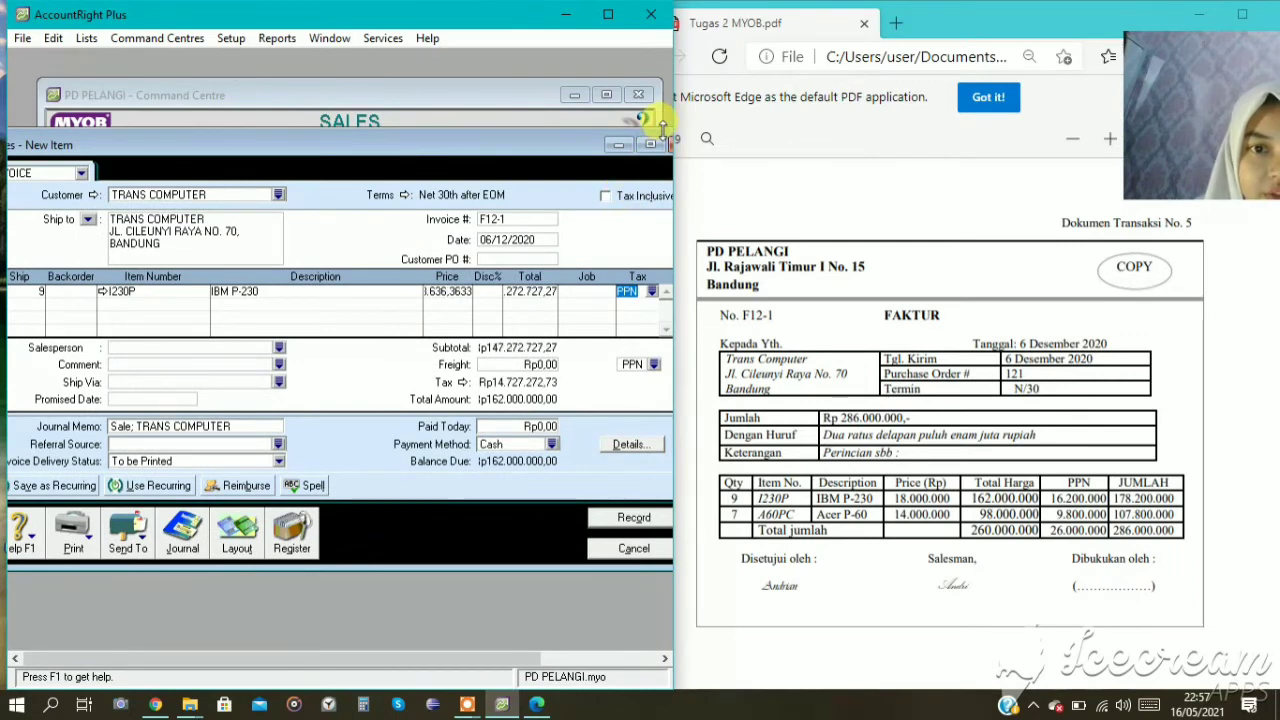
left_click(651, 145)
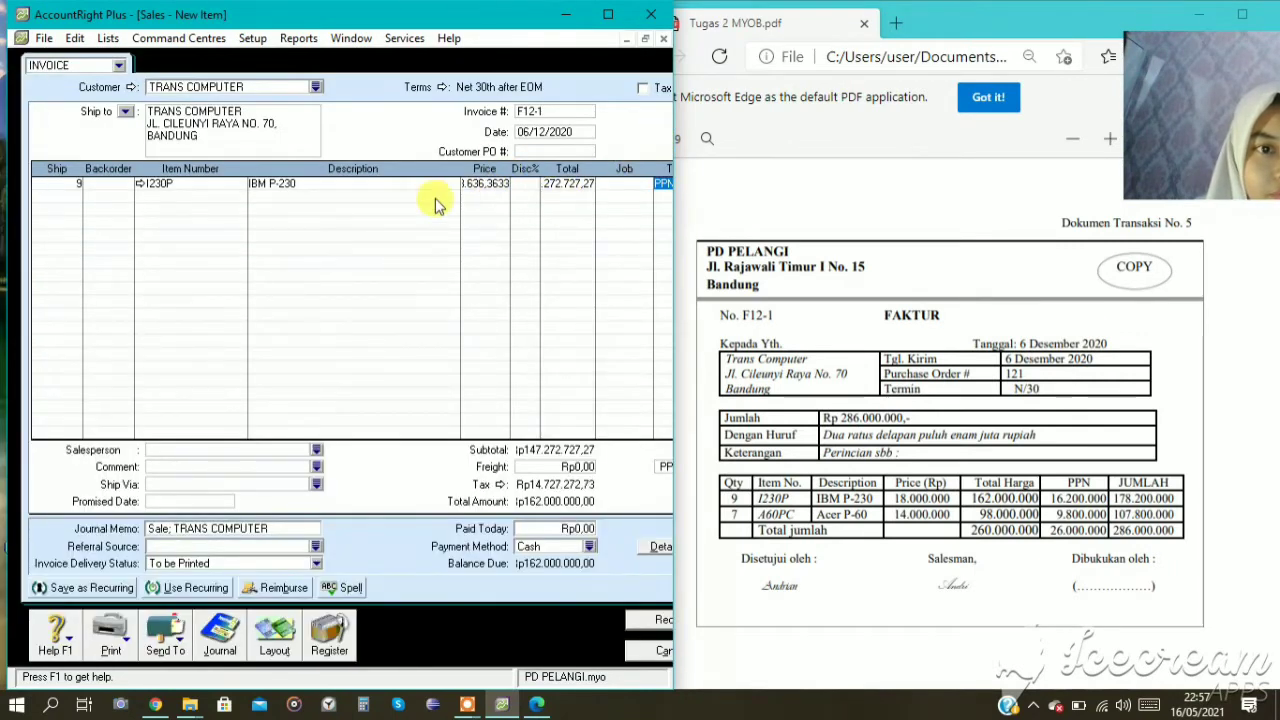
Re-enter 18000000 as the tax-exclusive unit price of IBM P-230.
left_click(487, 184)
type("18")
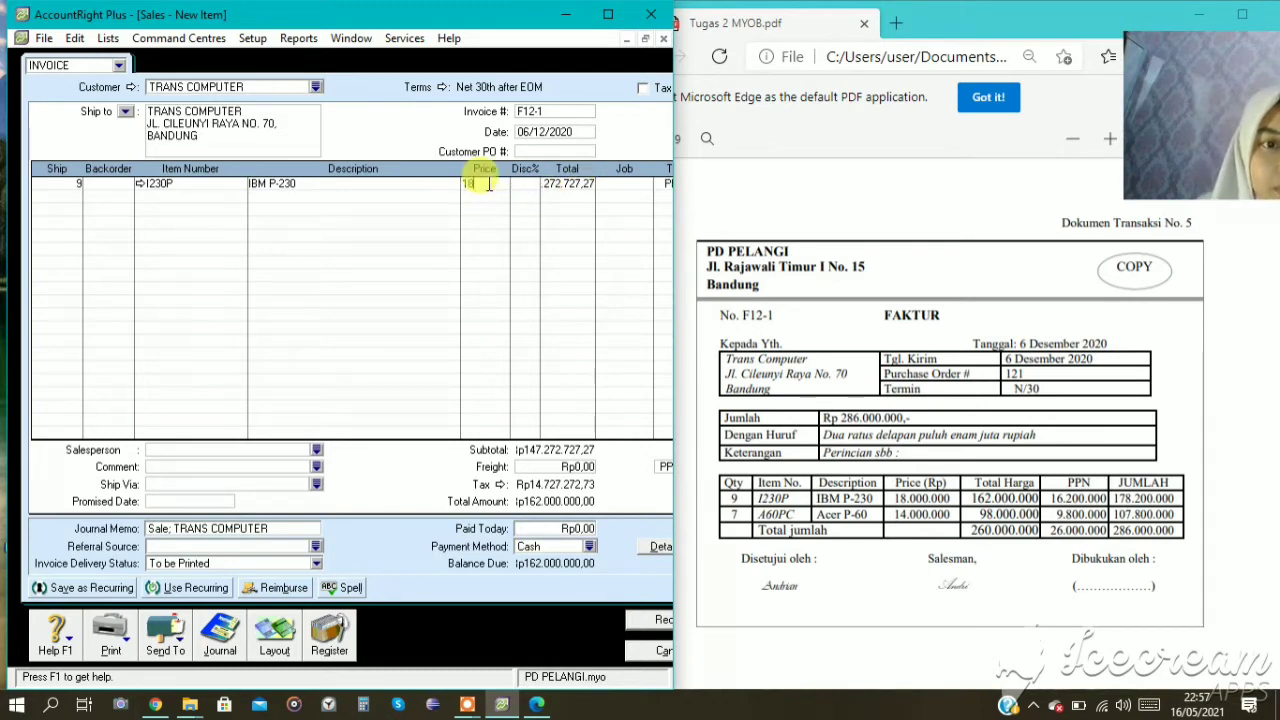
type("000000")
key("Return")
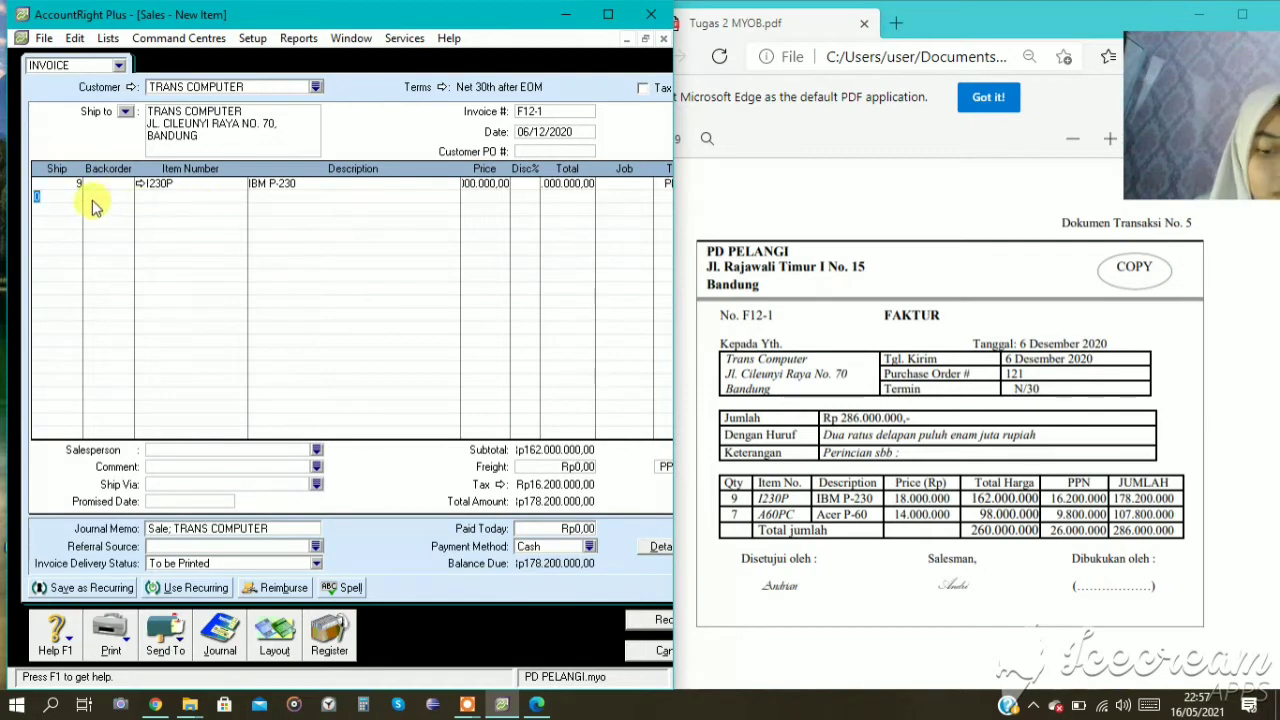
Add an invoice line for 7 units of item A60PC at a unit price of 14000000.
type("7")
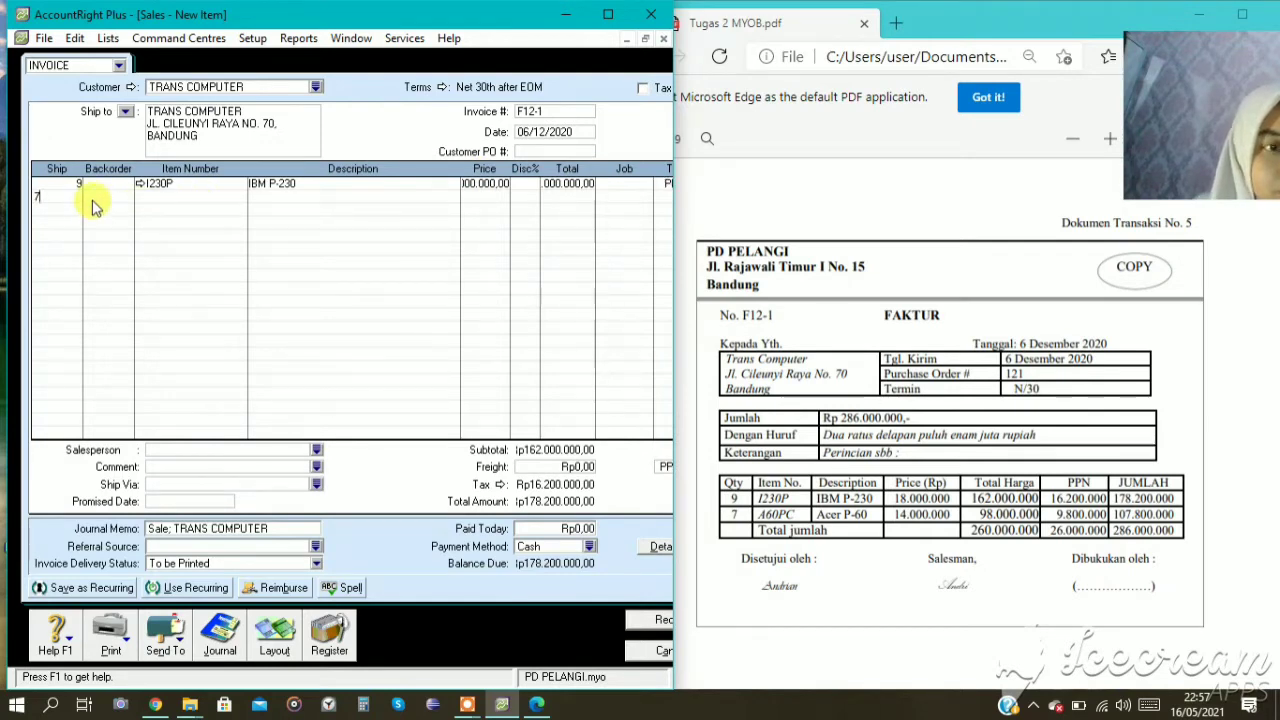
key("Return")
type("A60PC")
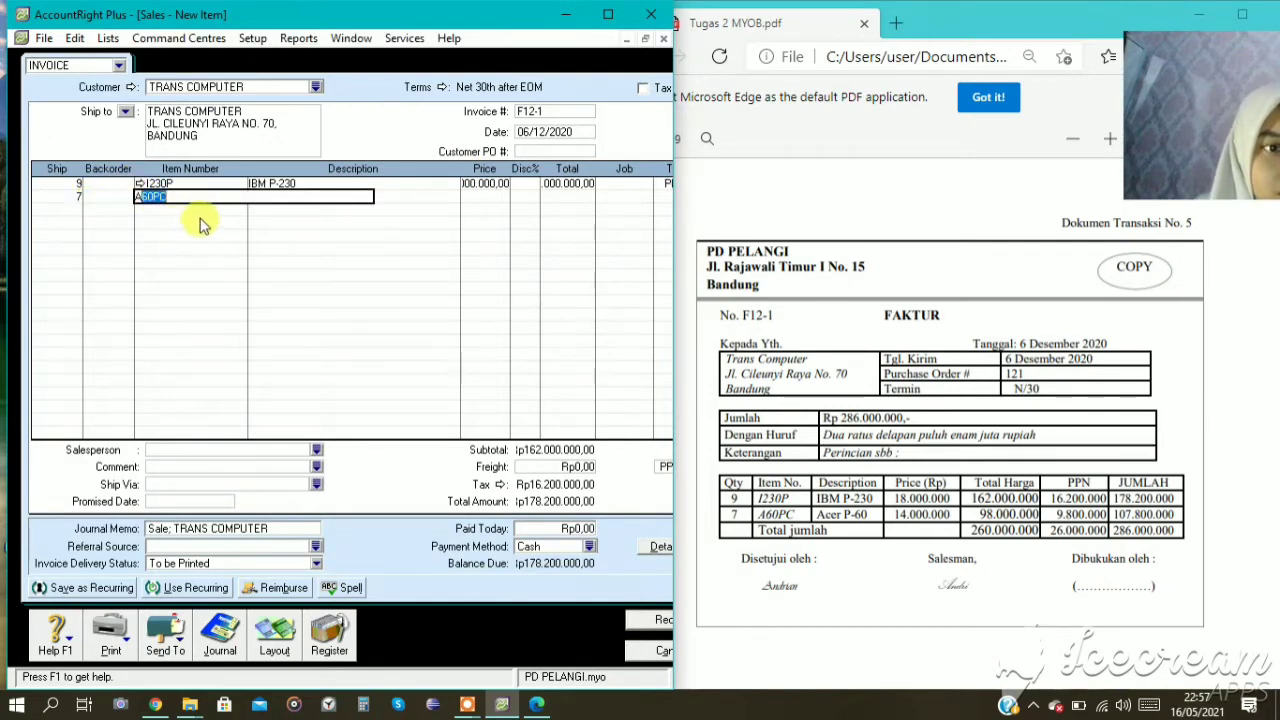
key("Return")
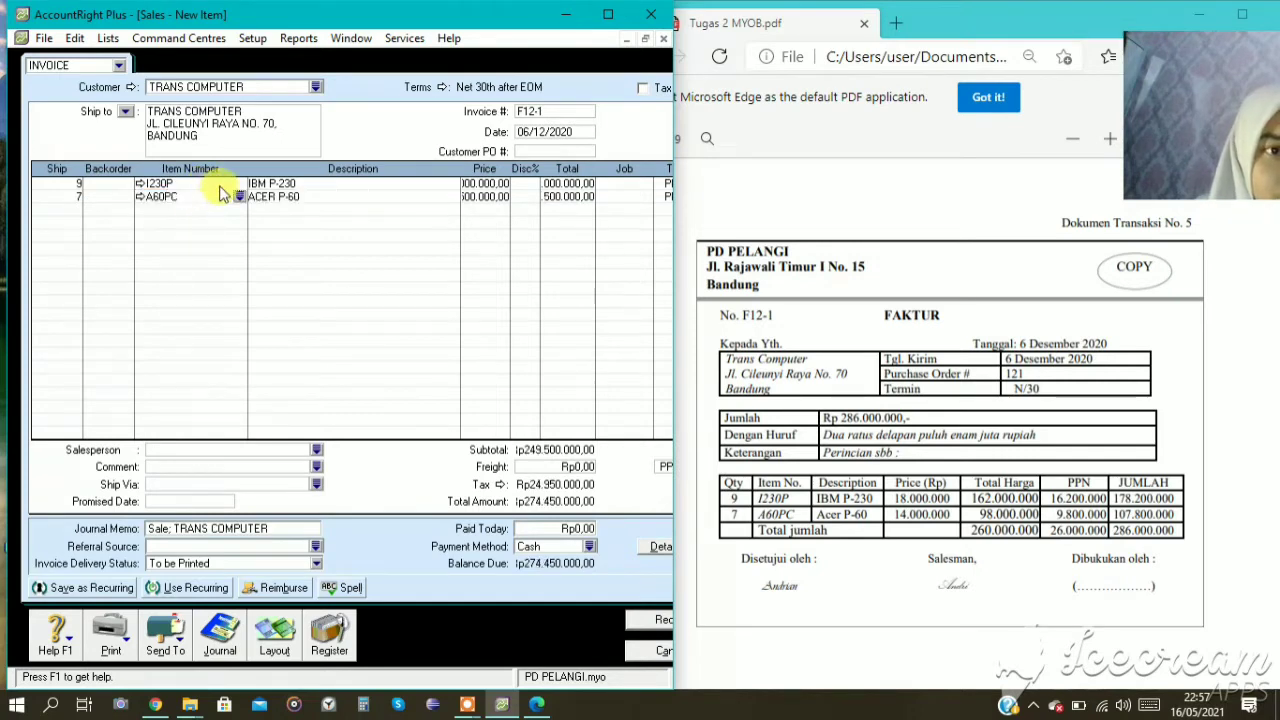
left_click(490, 197)
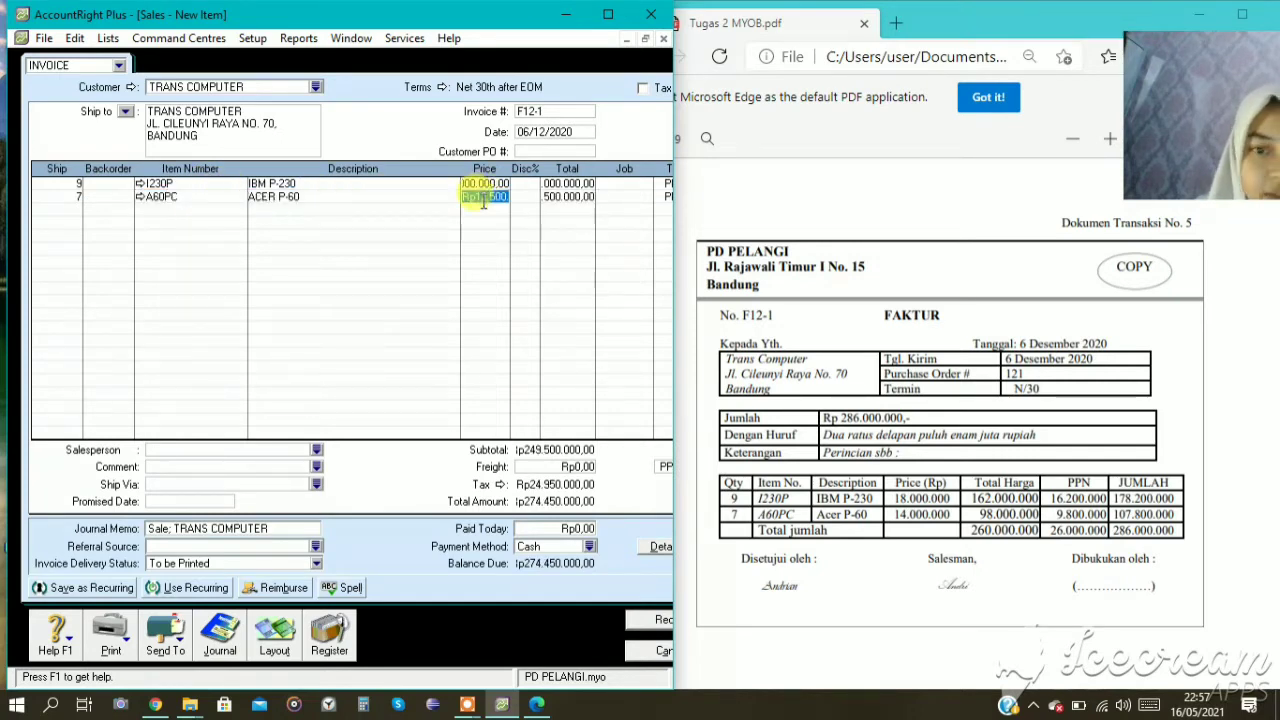
type("14")
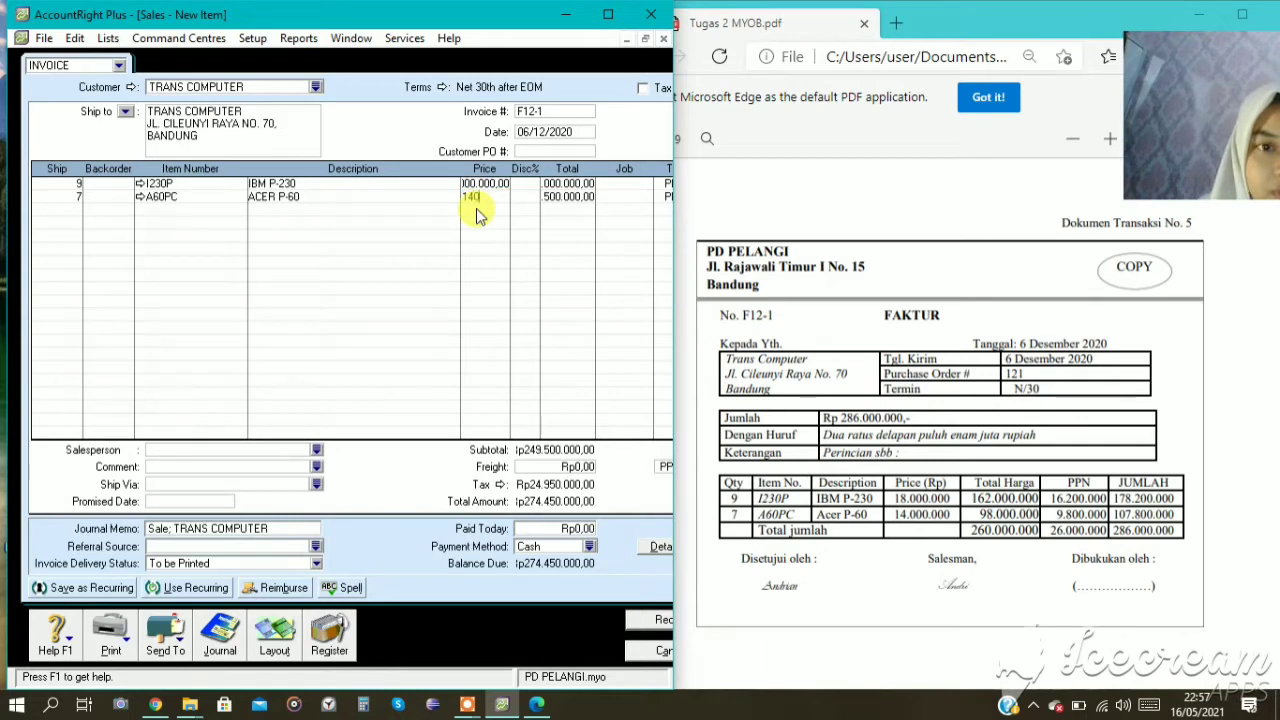
type("000000")
key("Tab")
key("Tab")
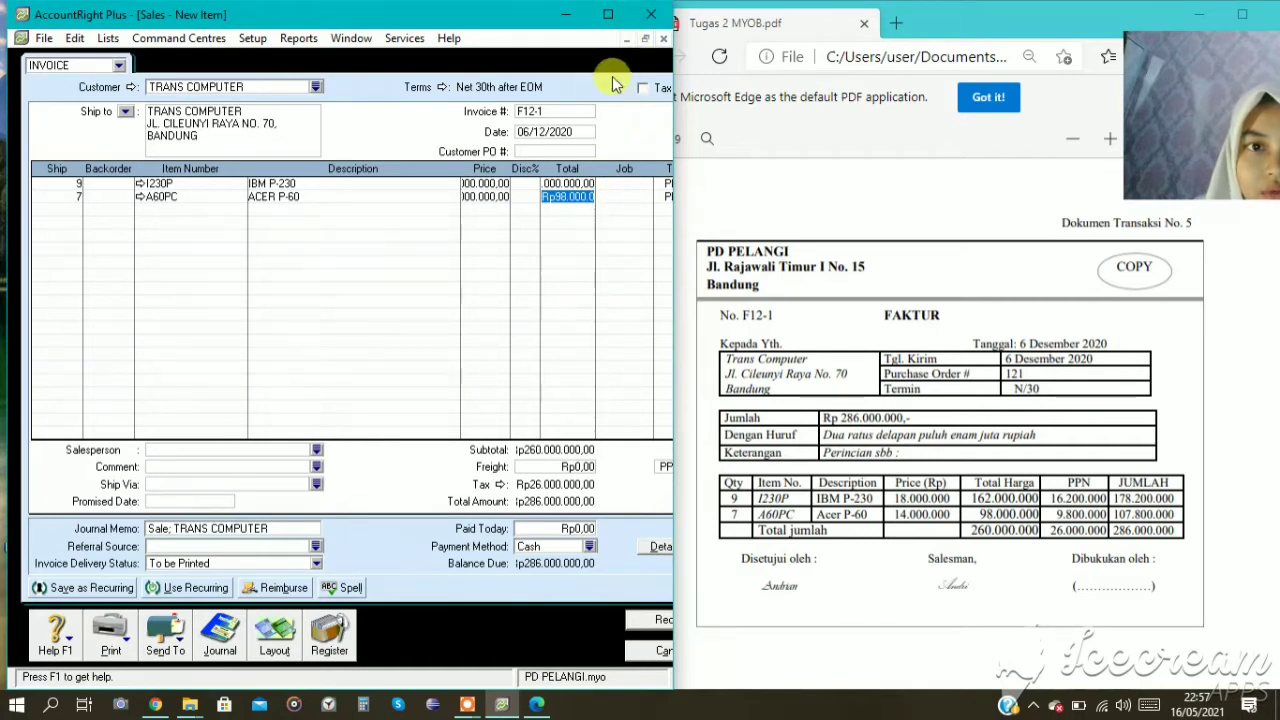
Set the invoice's credit terms to In a Given # of Days with 30 balance due days.
left_click(420, 87)
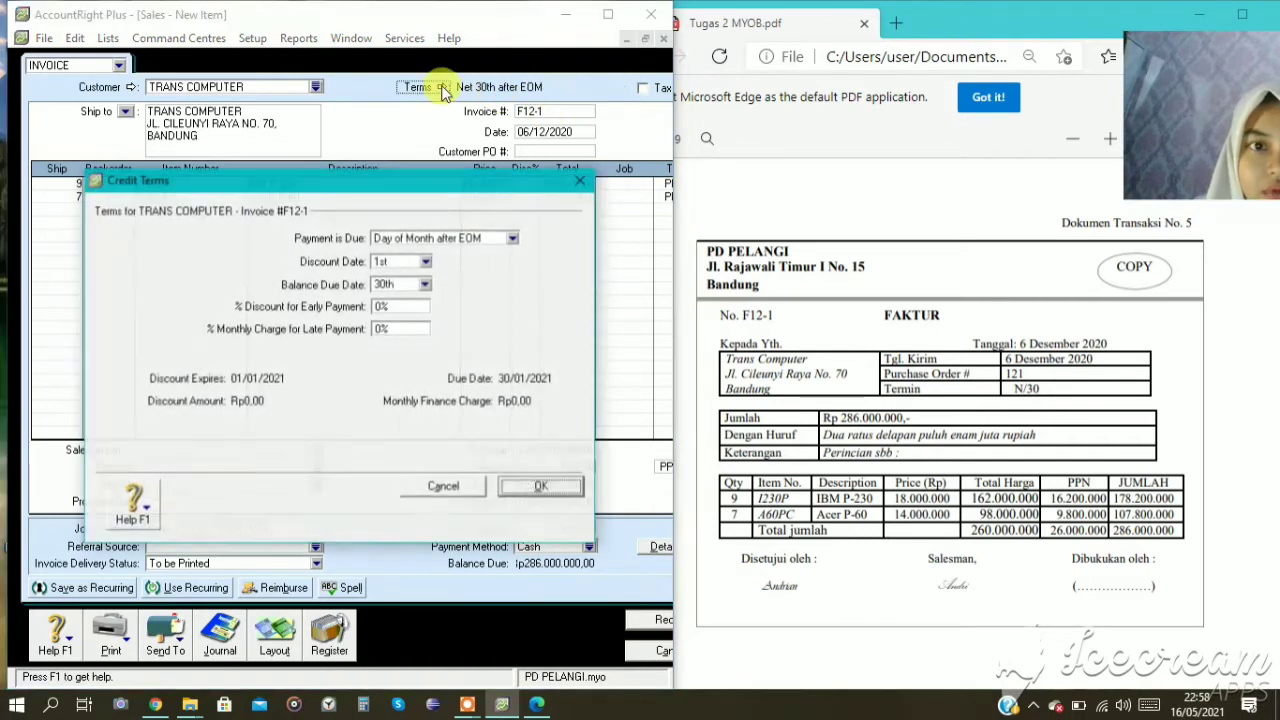
left_click(437, 240)
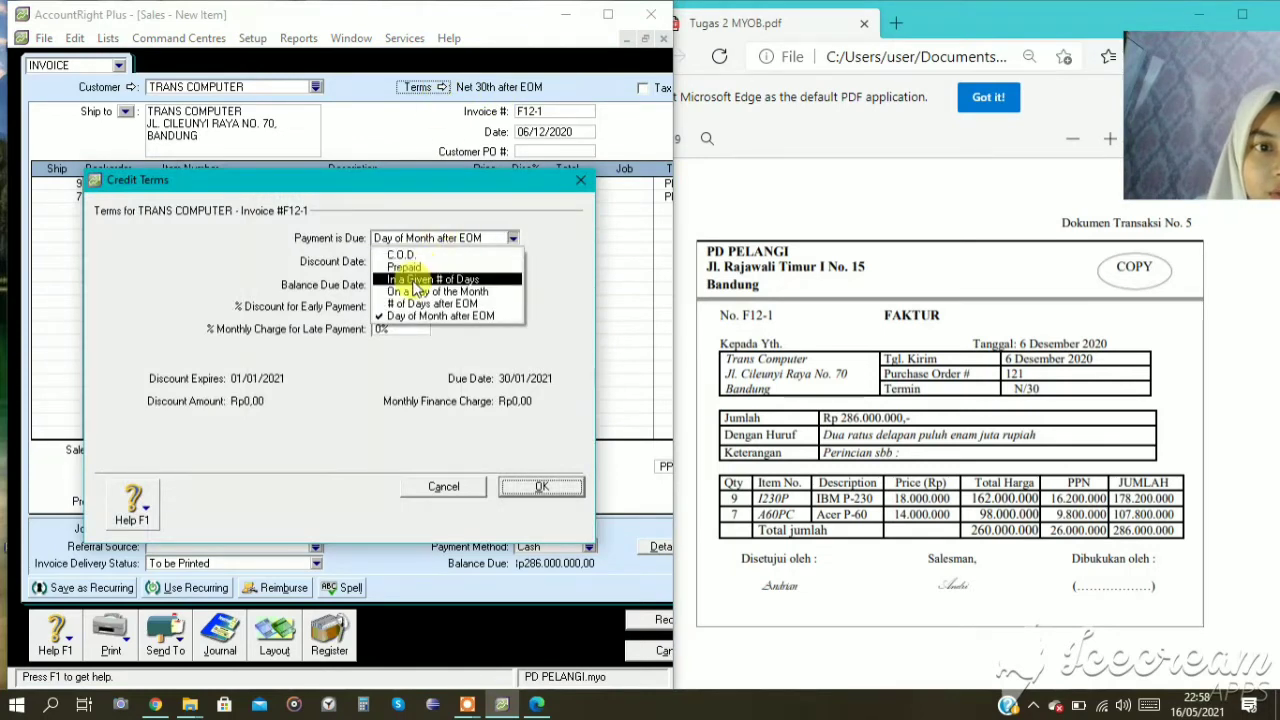
left_click(432, 279)
left_click(408, 284)
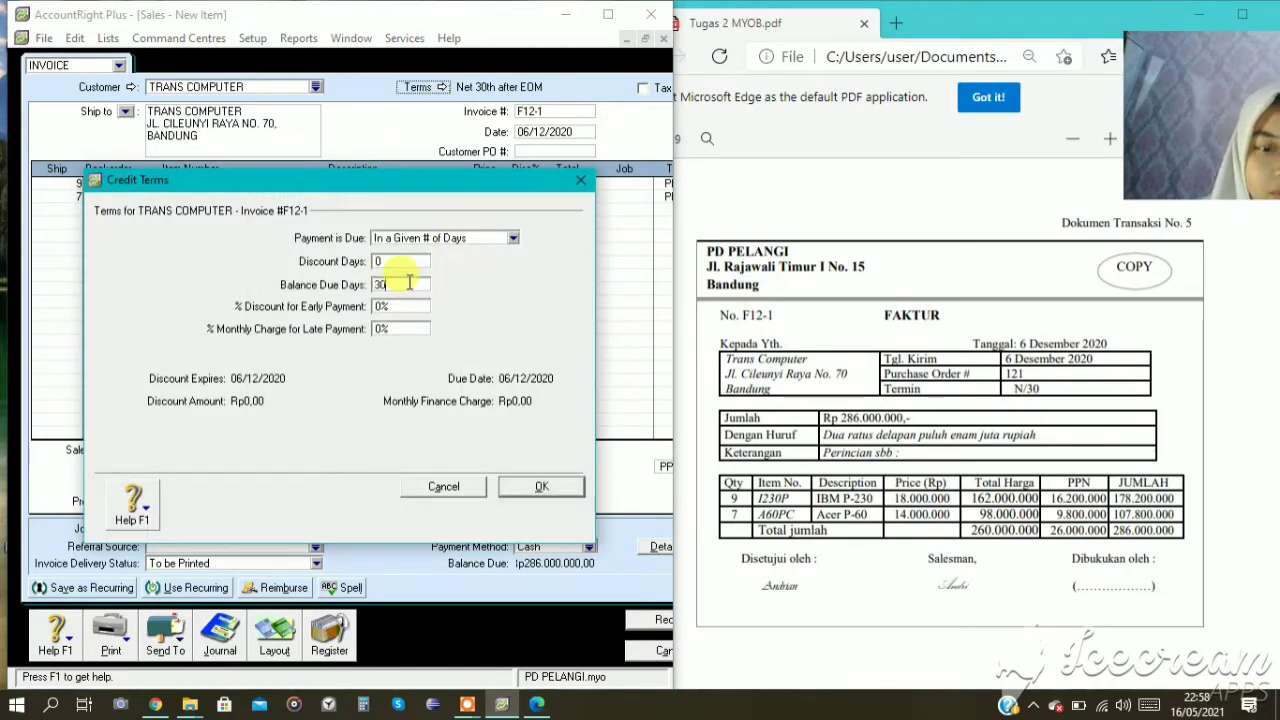
type("30")
left_click(541, 486)
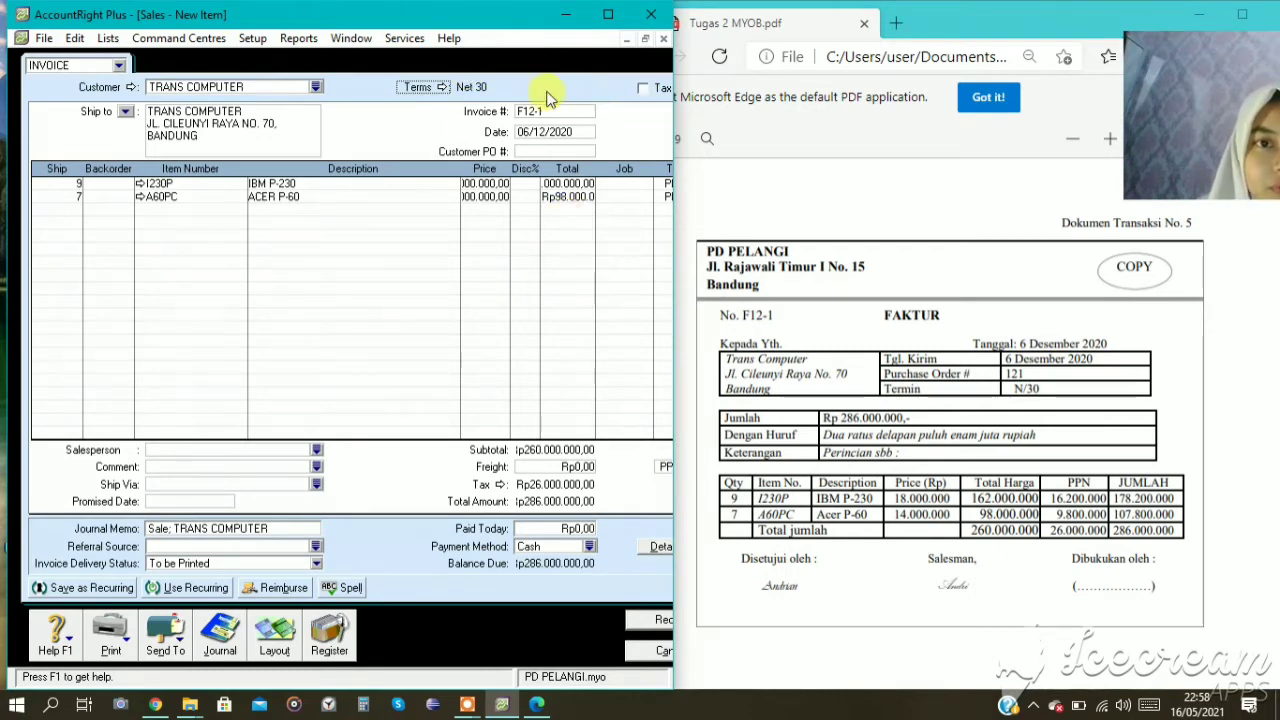
Review the recap of invoice F12-1's journal entries, and record the invoice and close the sales window.
left_click(647, 40)
left_click_drag(566, 149, 535, 107)
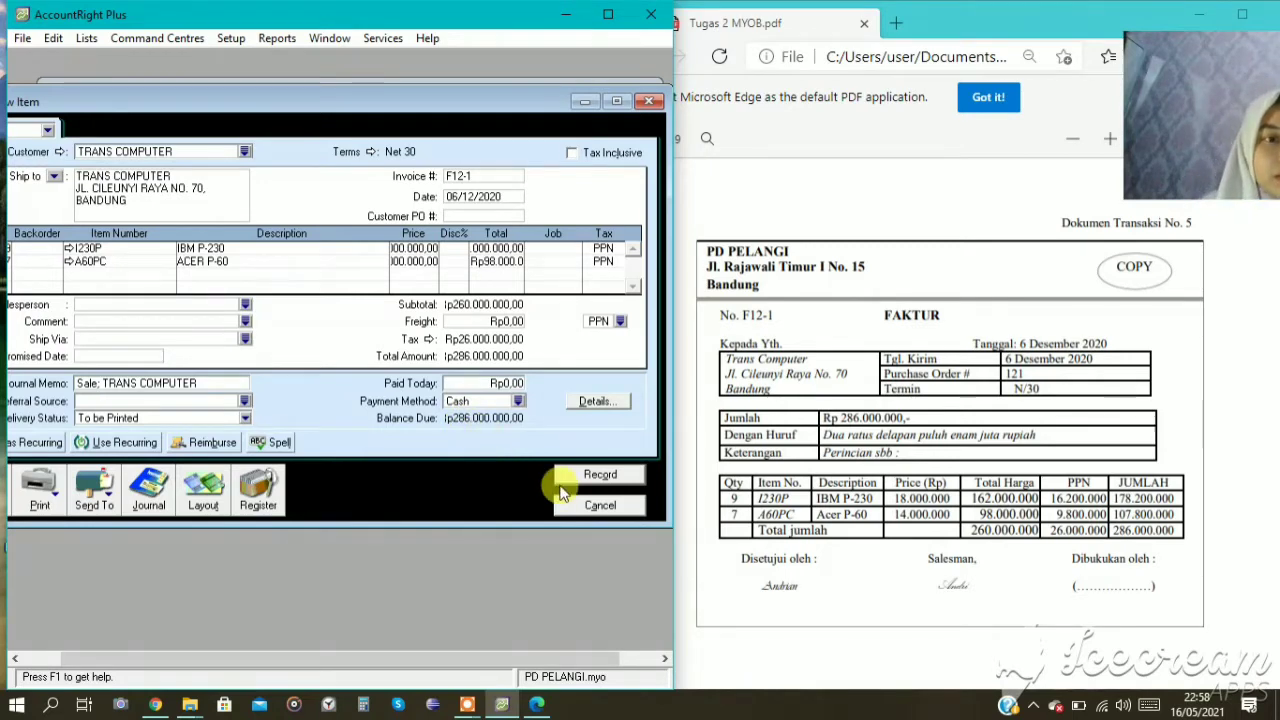
key("ctrl+r")
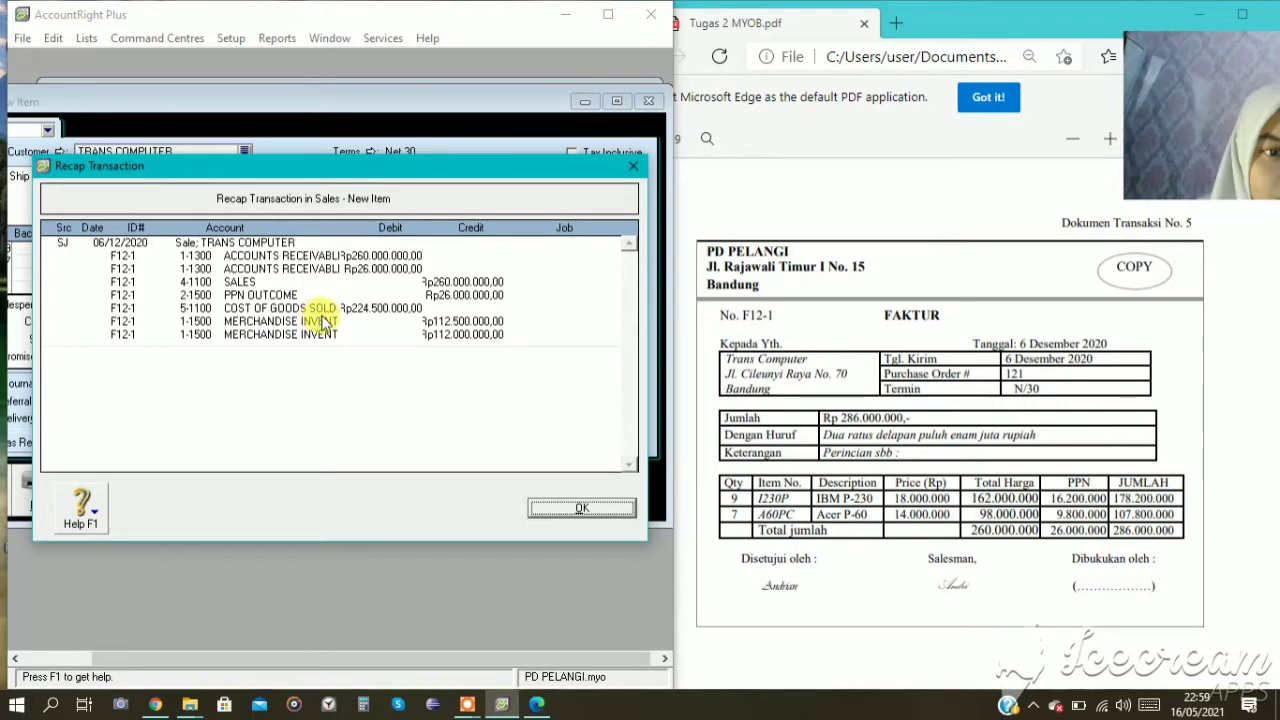
left_click(583, 509)
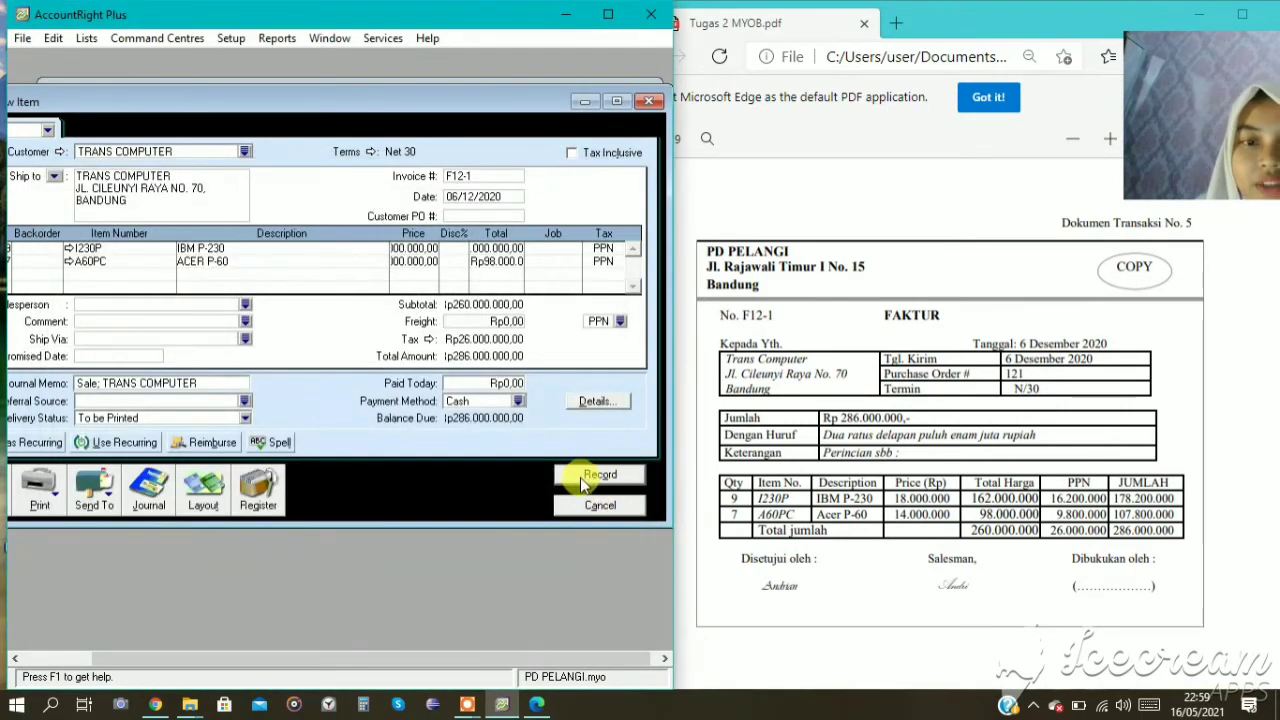
left_click(581, 479)
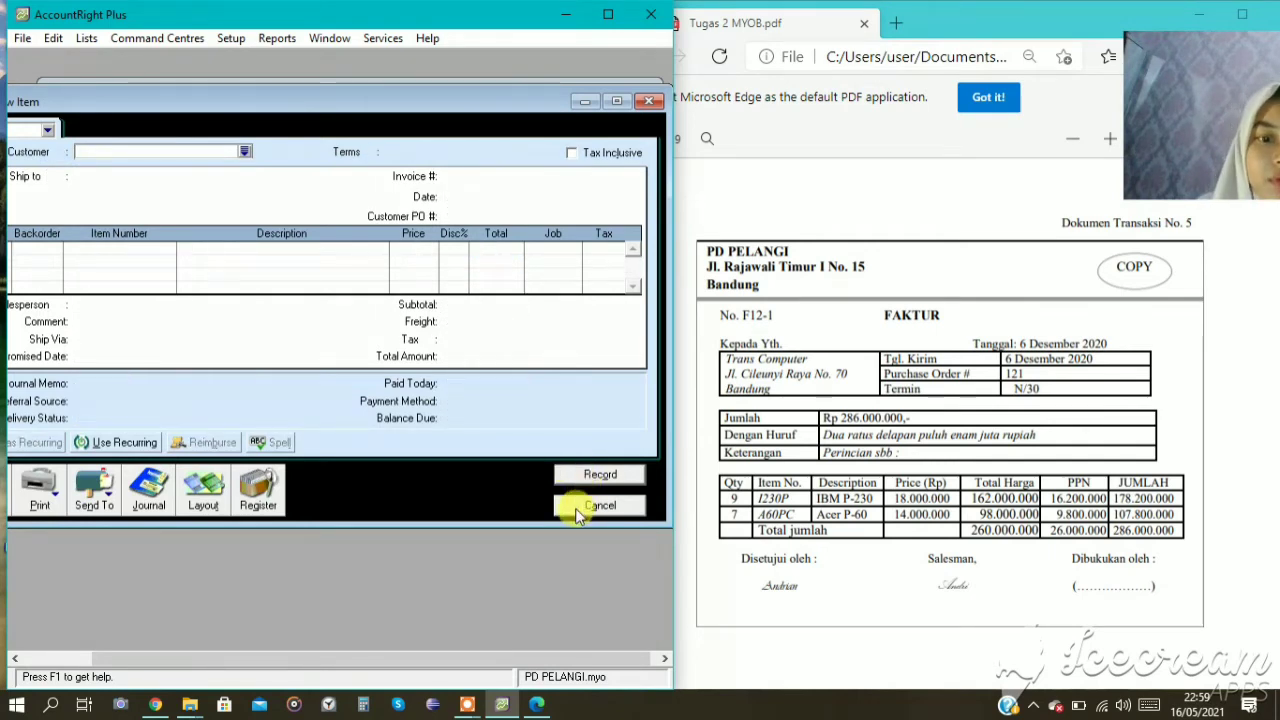
left_click(598, 506)
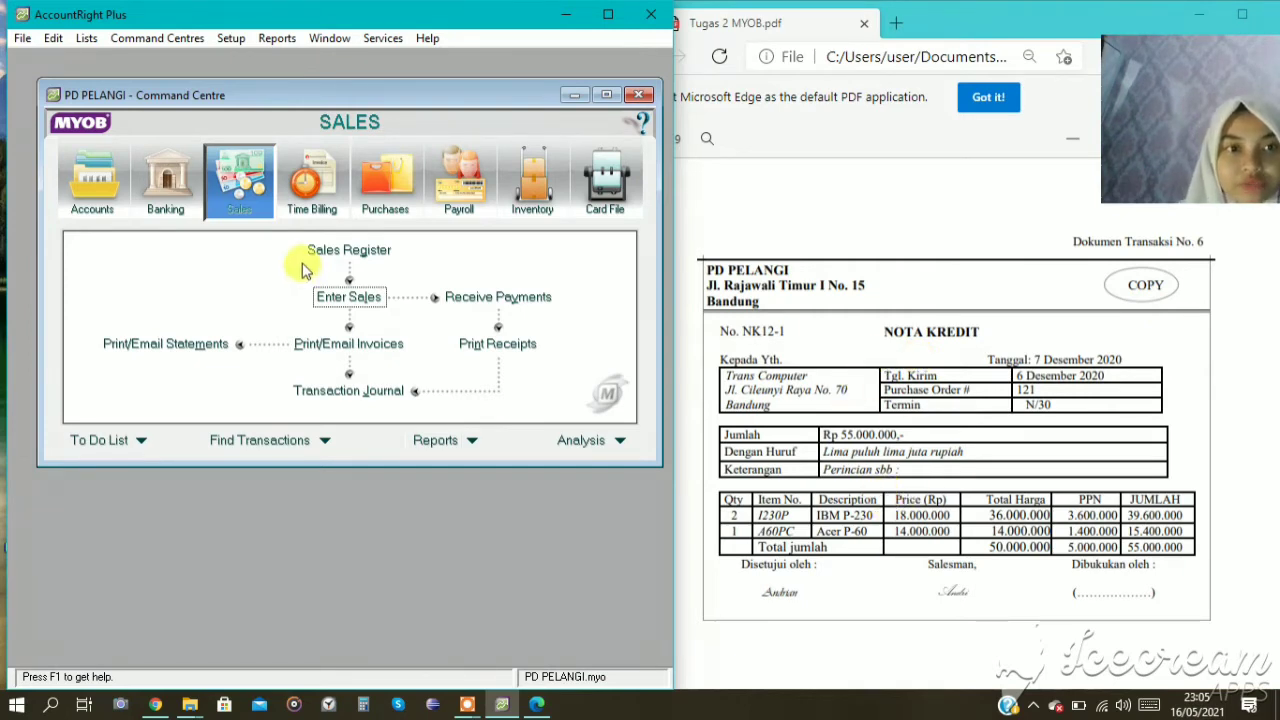
Start a new sales invoice for customer TRANS COMPUTER with C.O.D. payment terms.
left_click(352, 298)
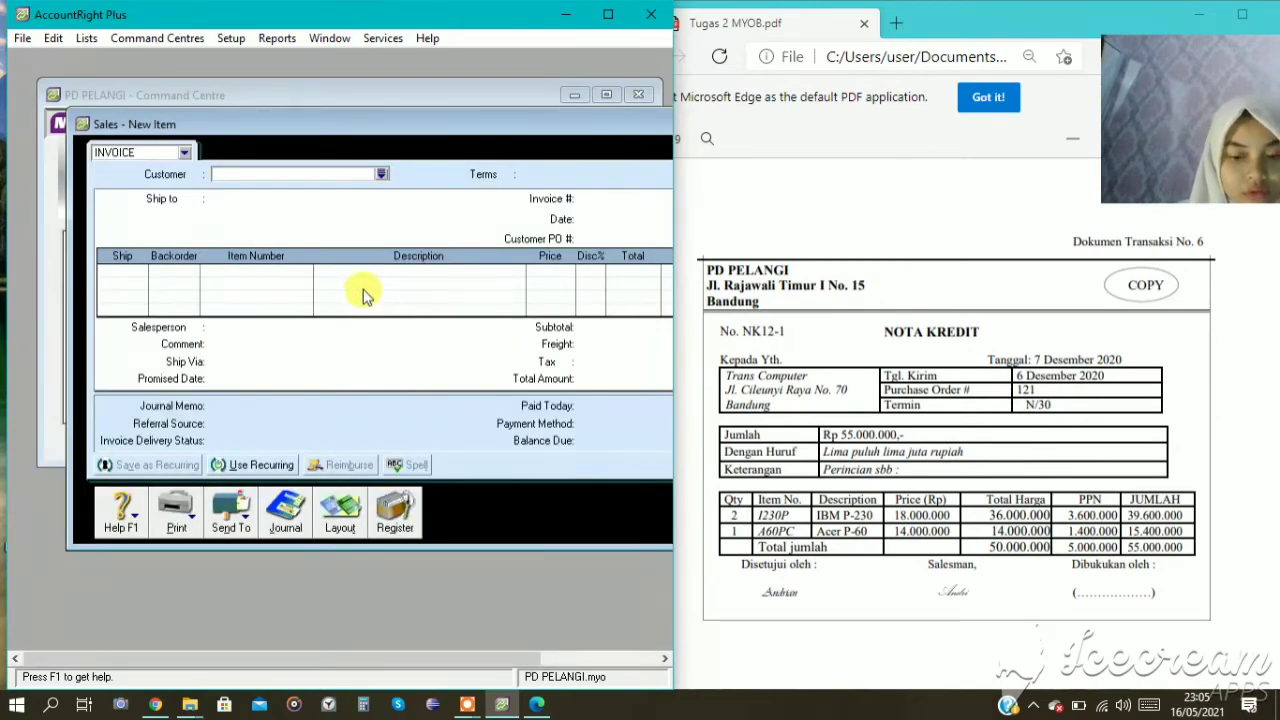
left_click(381, 175)
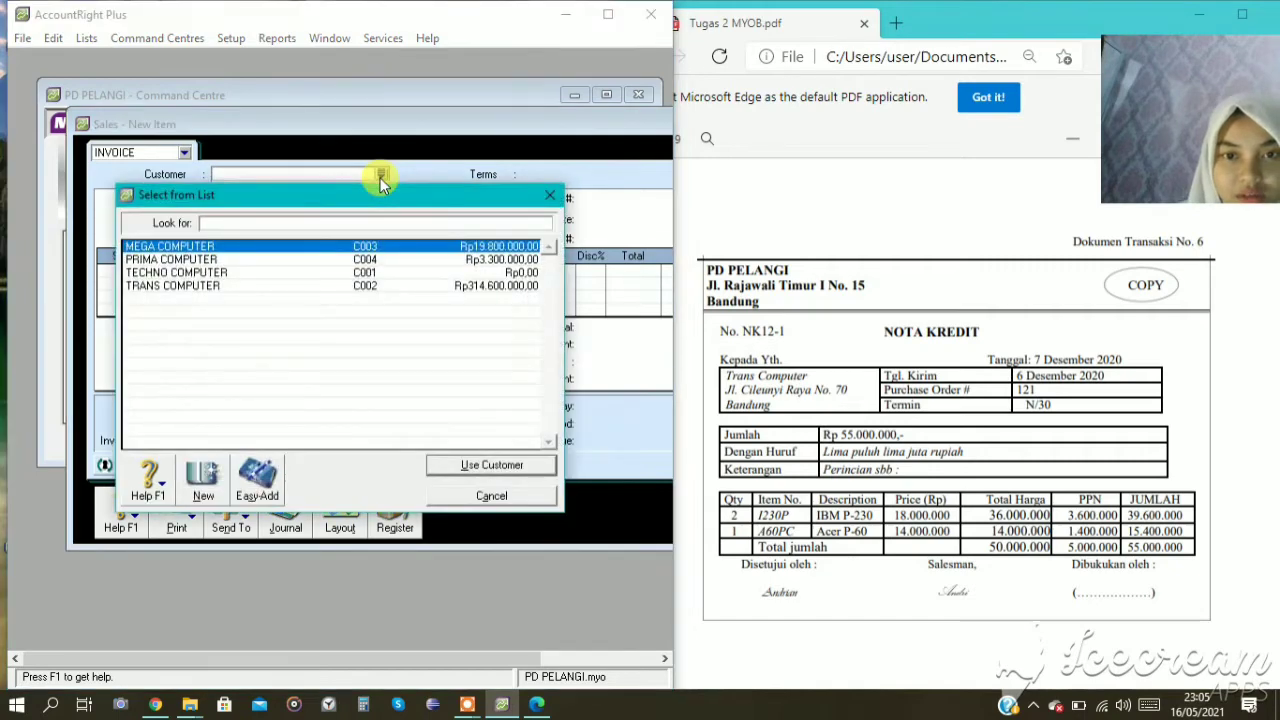
left_click(225, 286)
left_click(480, 466)
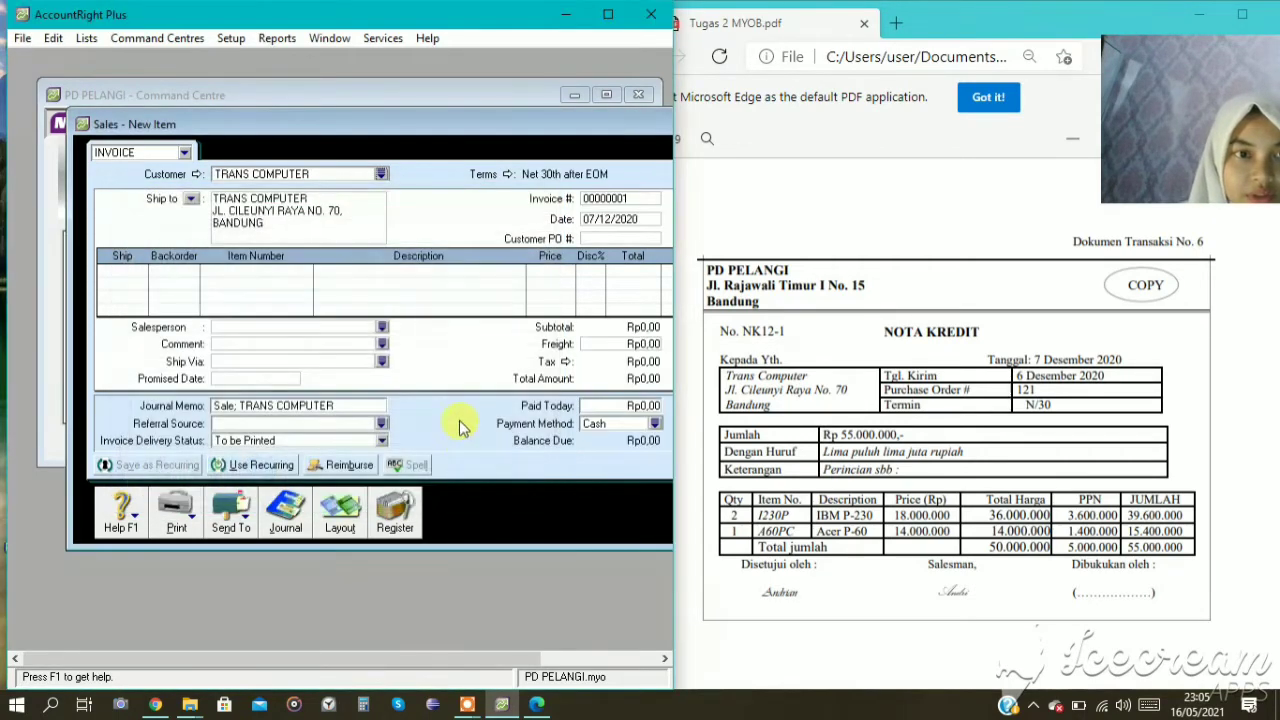
left_click(505, 175)
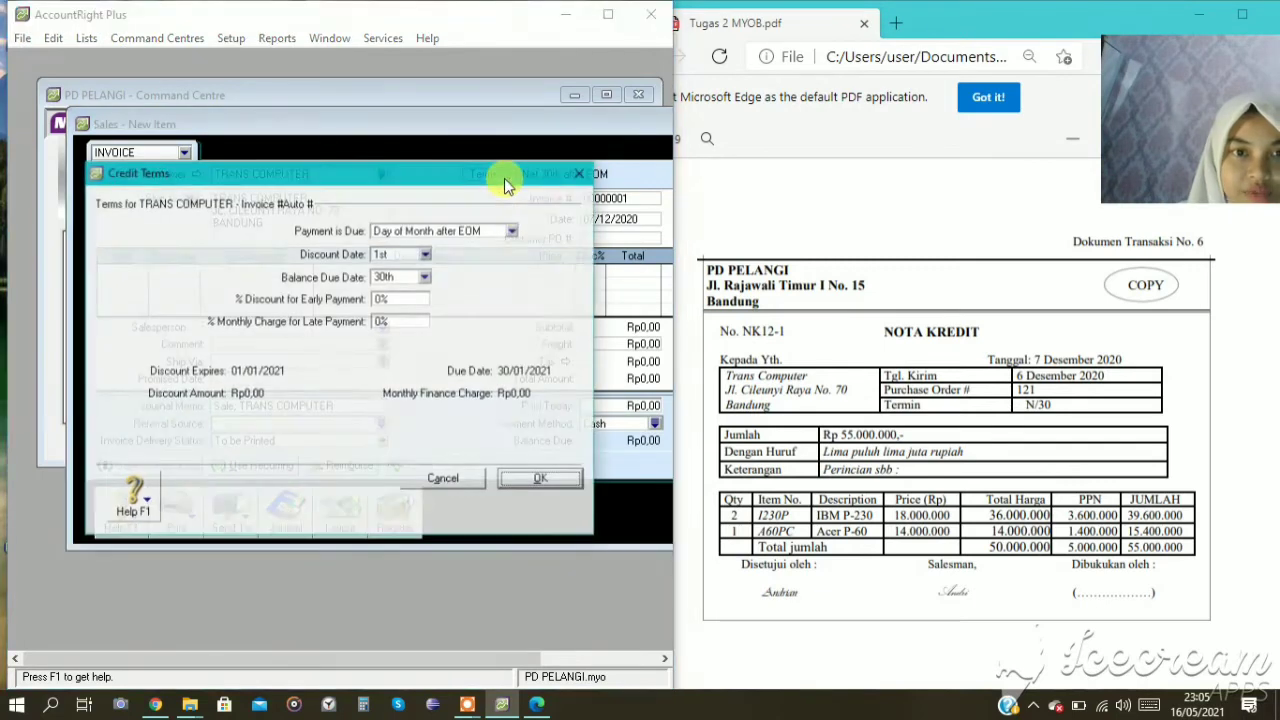
left_click(426, 236)
left_click(418, 251)
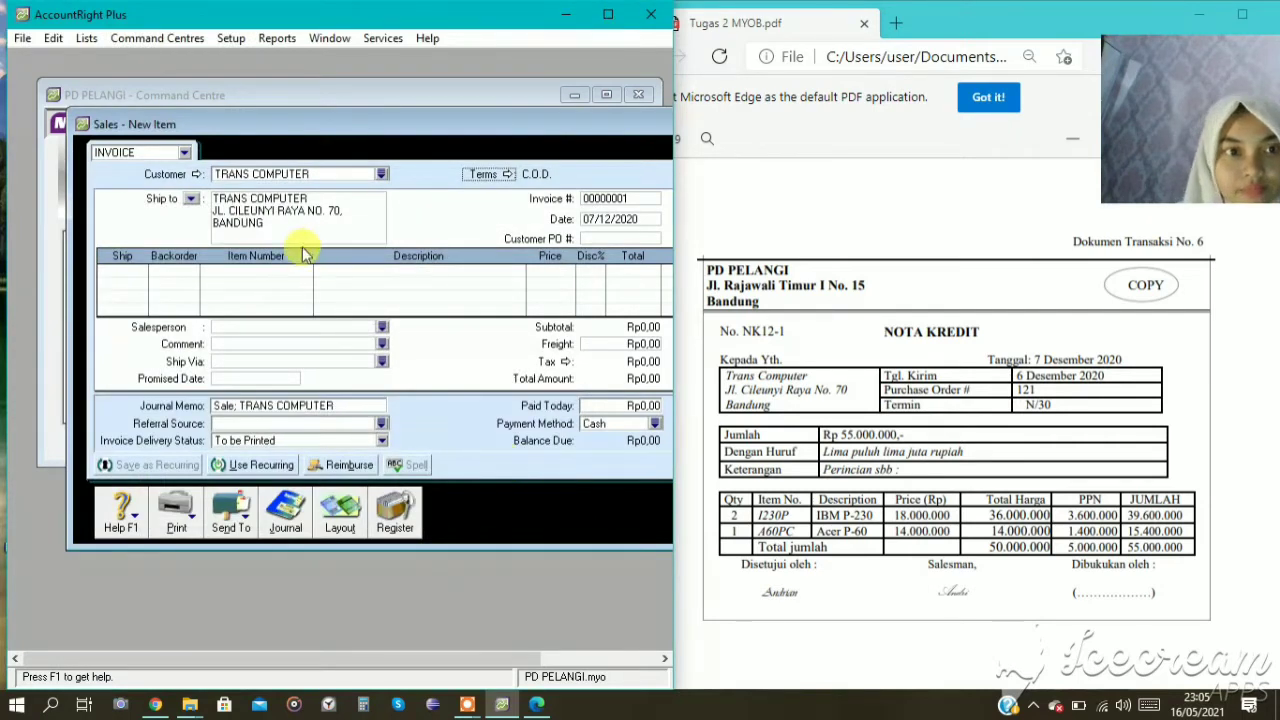
Keep the Item layout and set the invoice number to NK12-1.
left_click(338, 515)
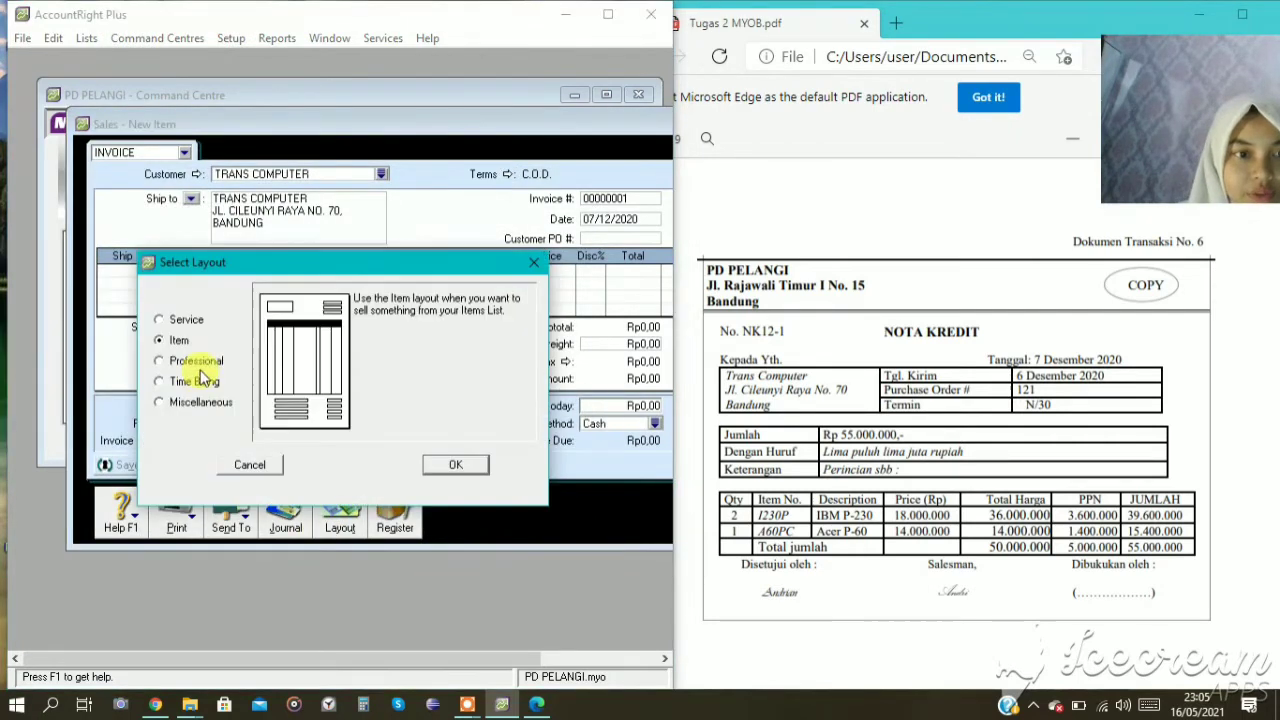
left_click(456, 467)
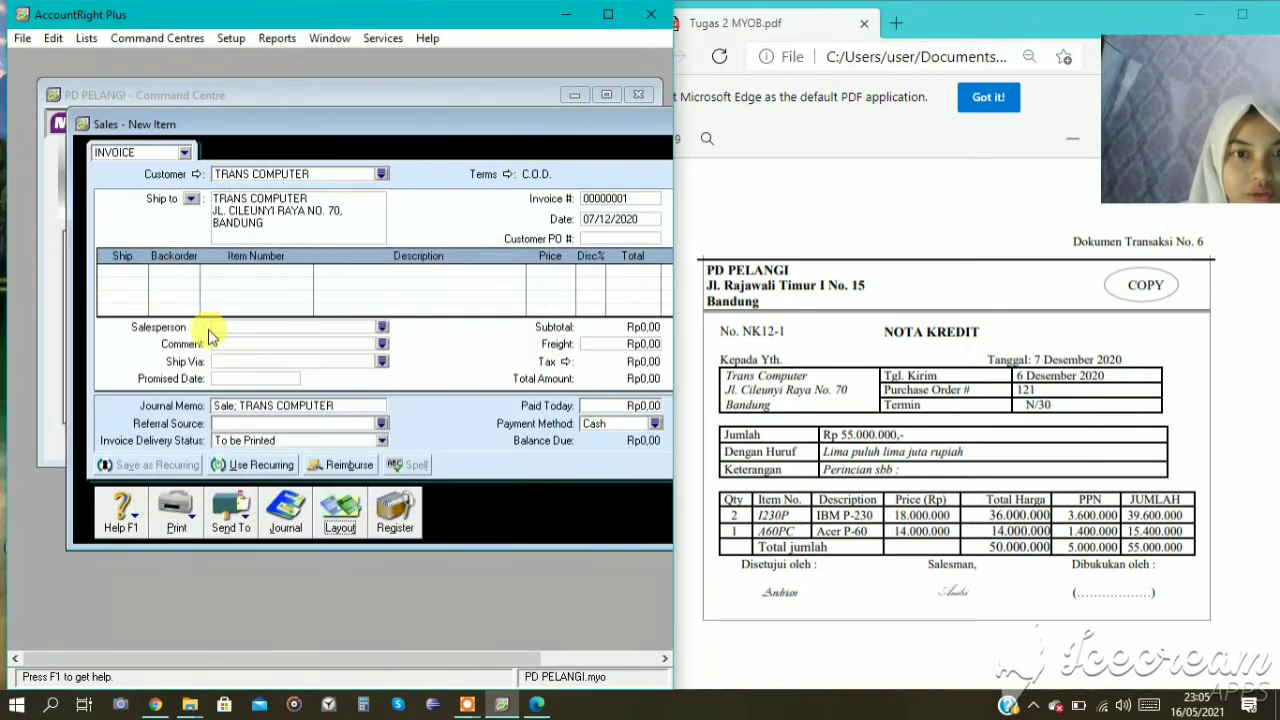
left_click(605, 196)
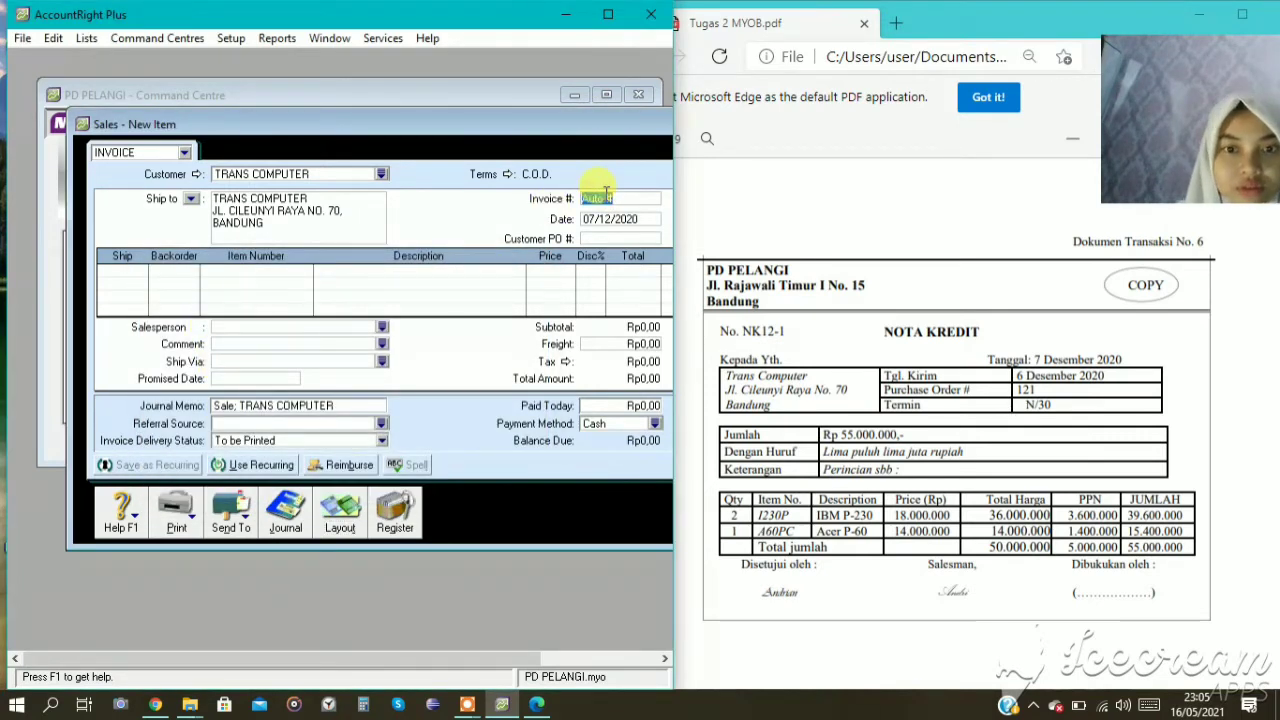
type("NK12-1")
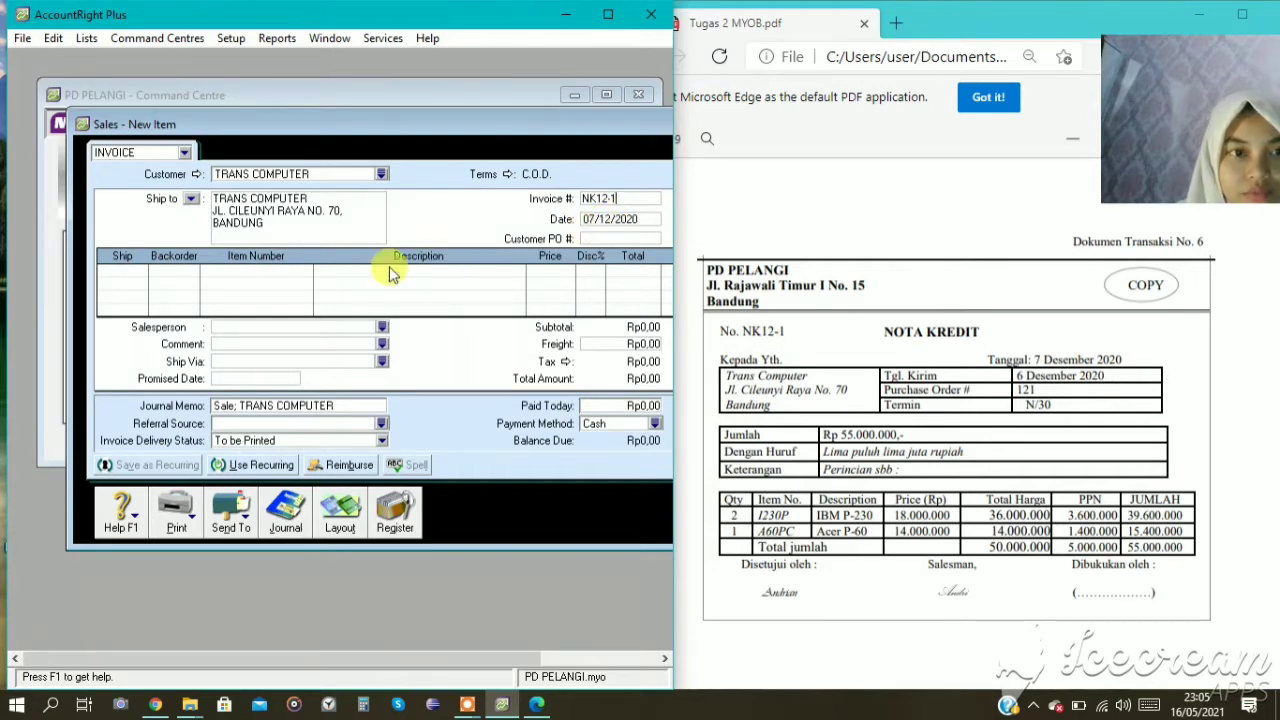
Add a return line for -2 units of item I230P at a unit price of 18000000.
left_click(115, 270)
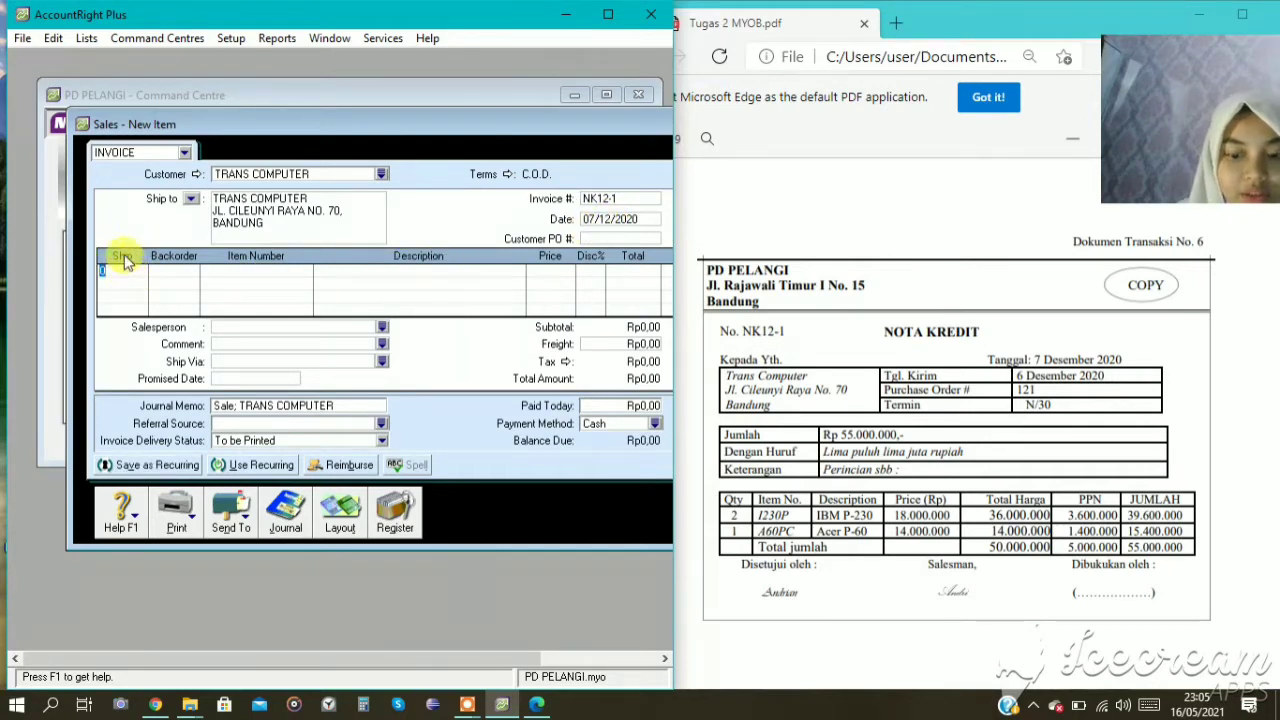
type("-2")
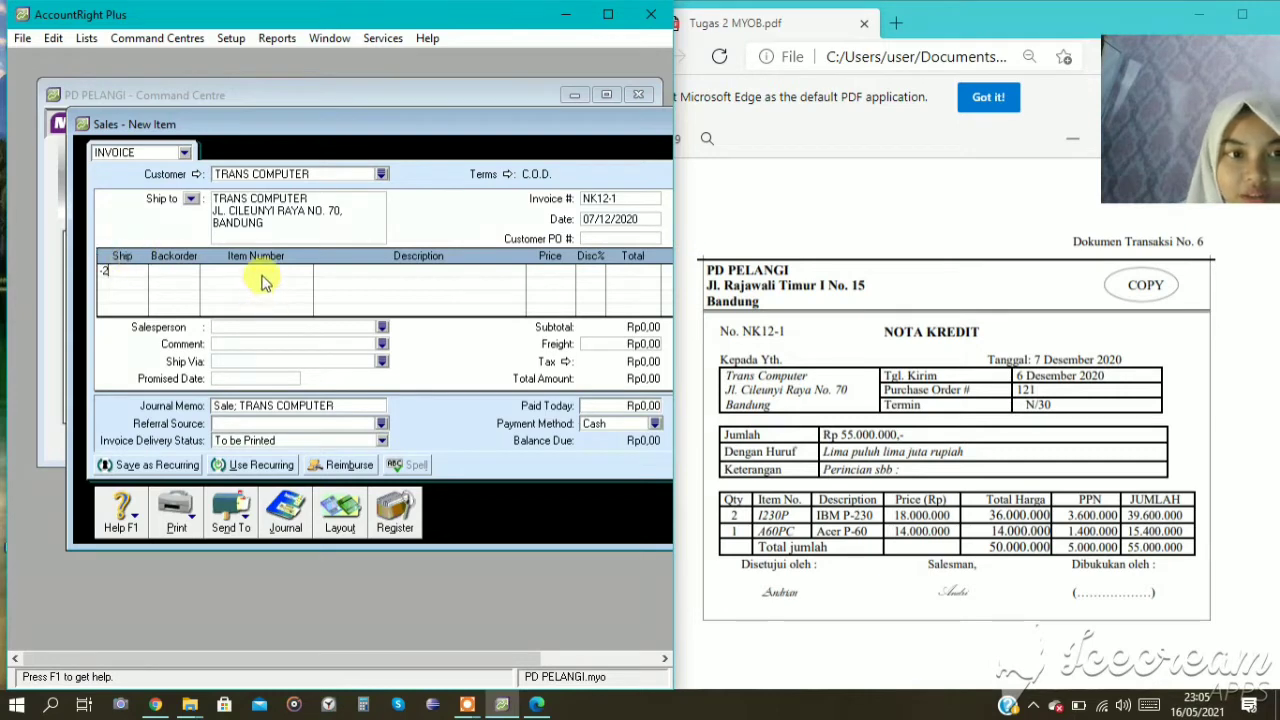
left_click(264, 270)
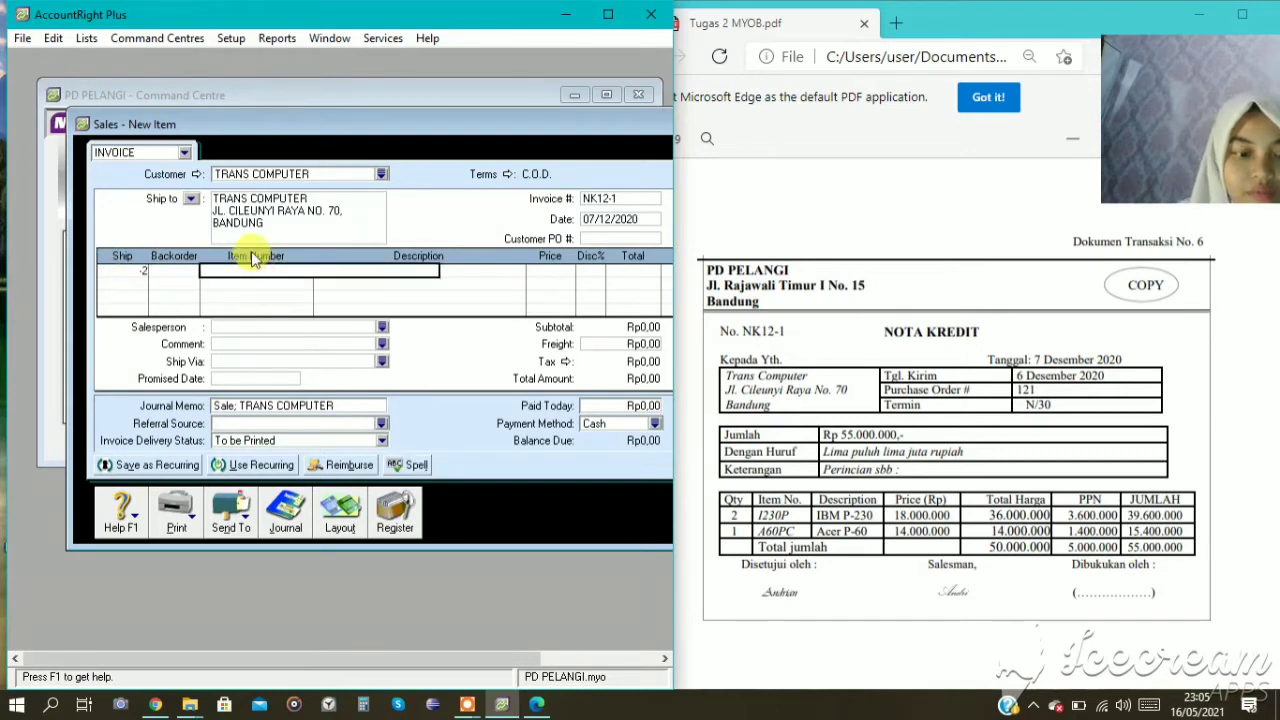
type("I230P")
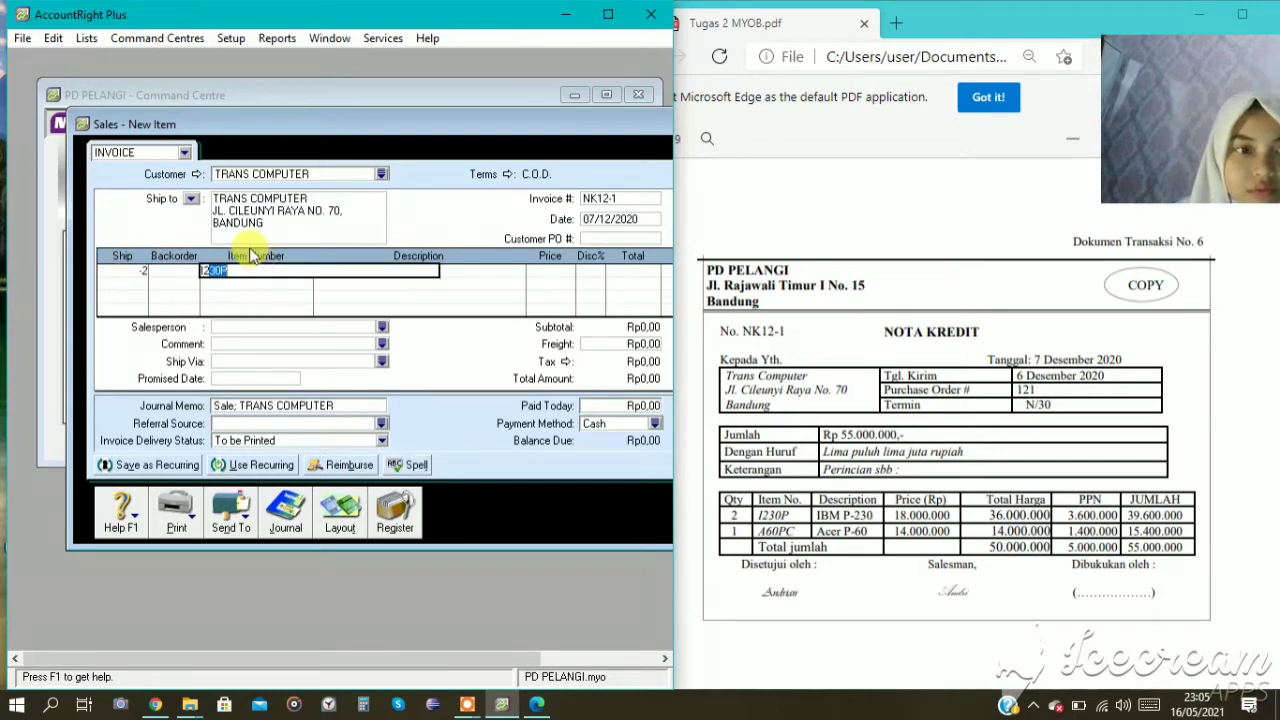
key("Tab")
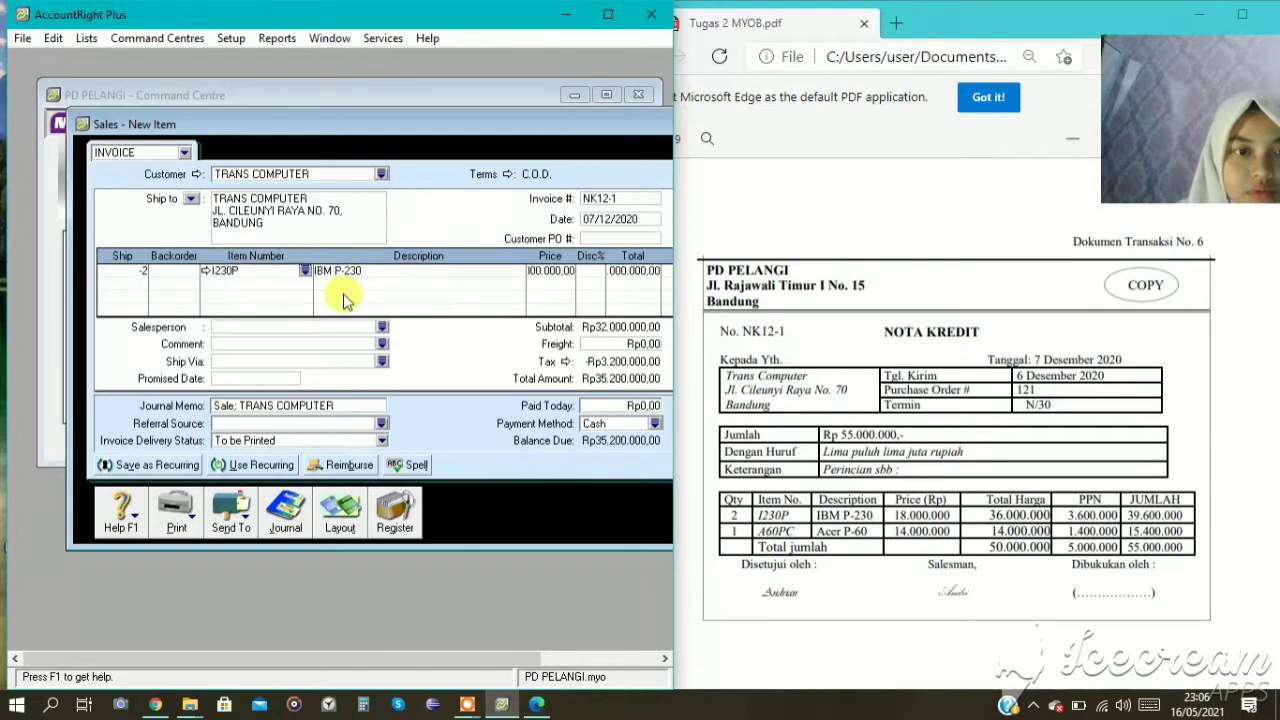
left_click(551, 270)
type("18")
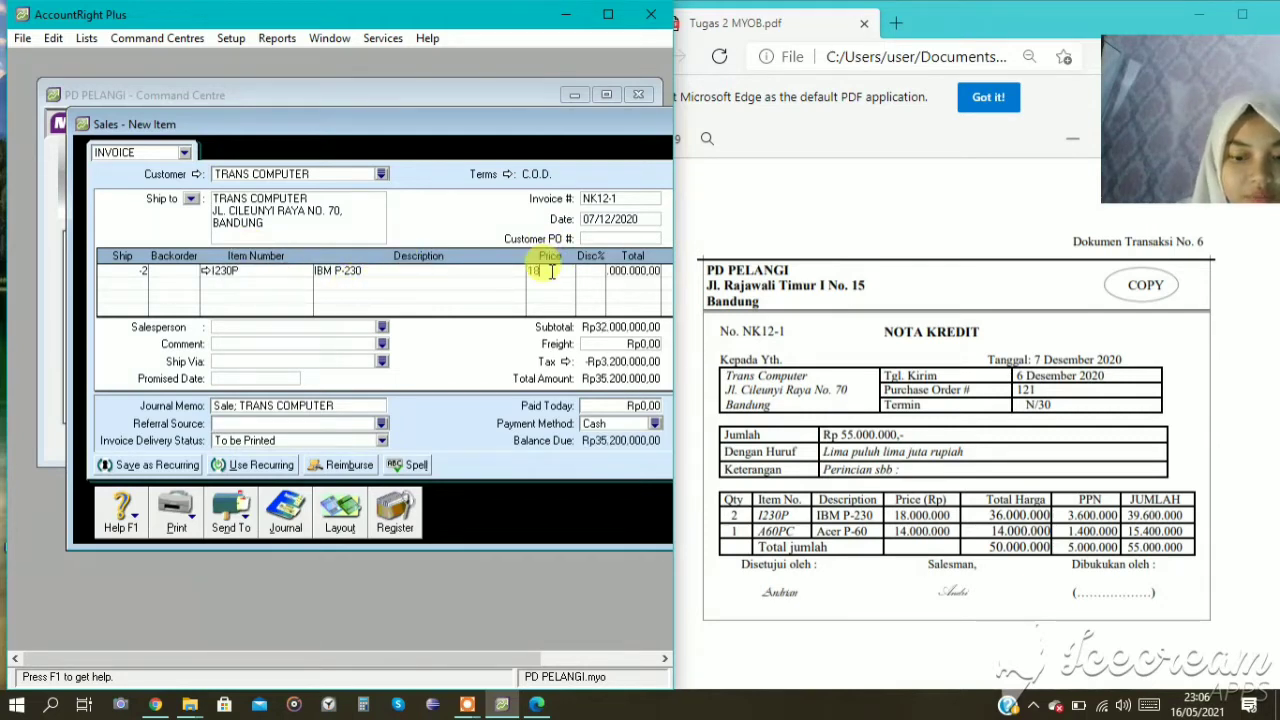
type("00")
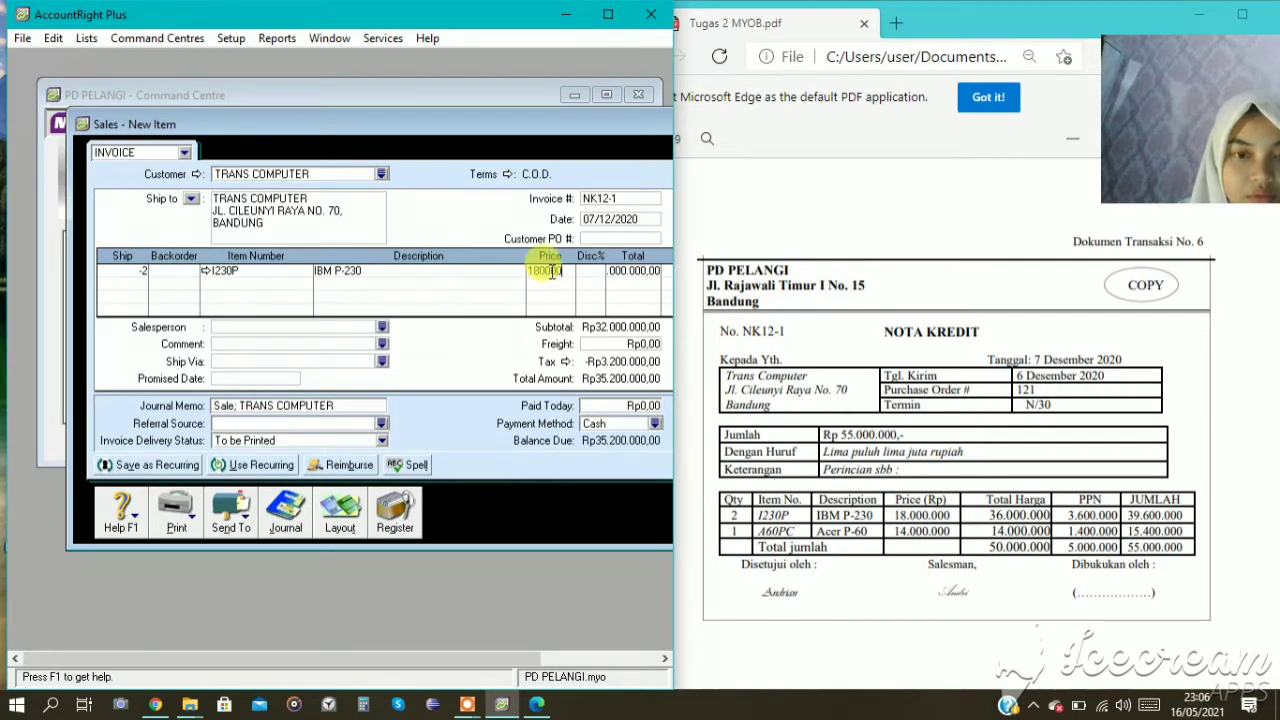
type("0000")
key("Tab")
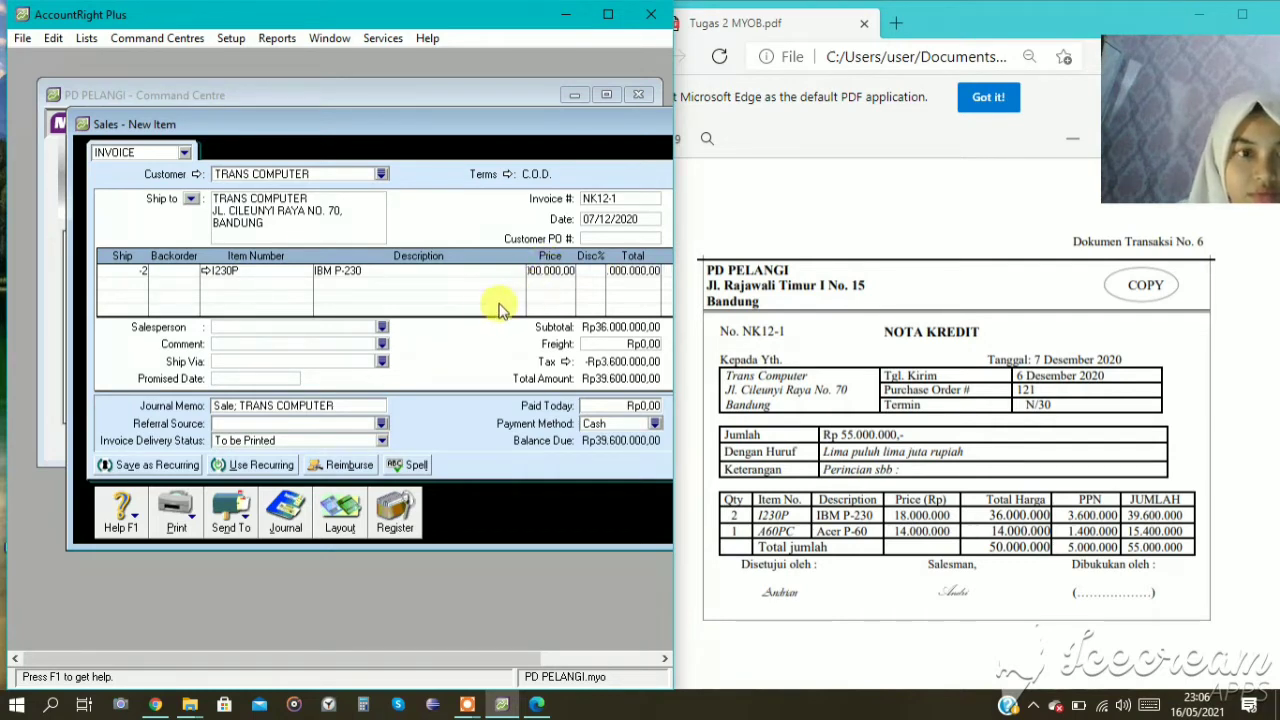
Add a second return line for -1 unit of item A60PC at a unit price of 14000000.
left_click(175, 288)
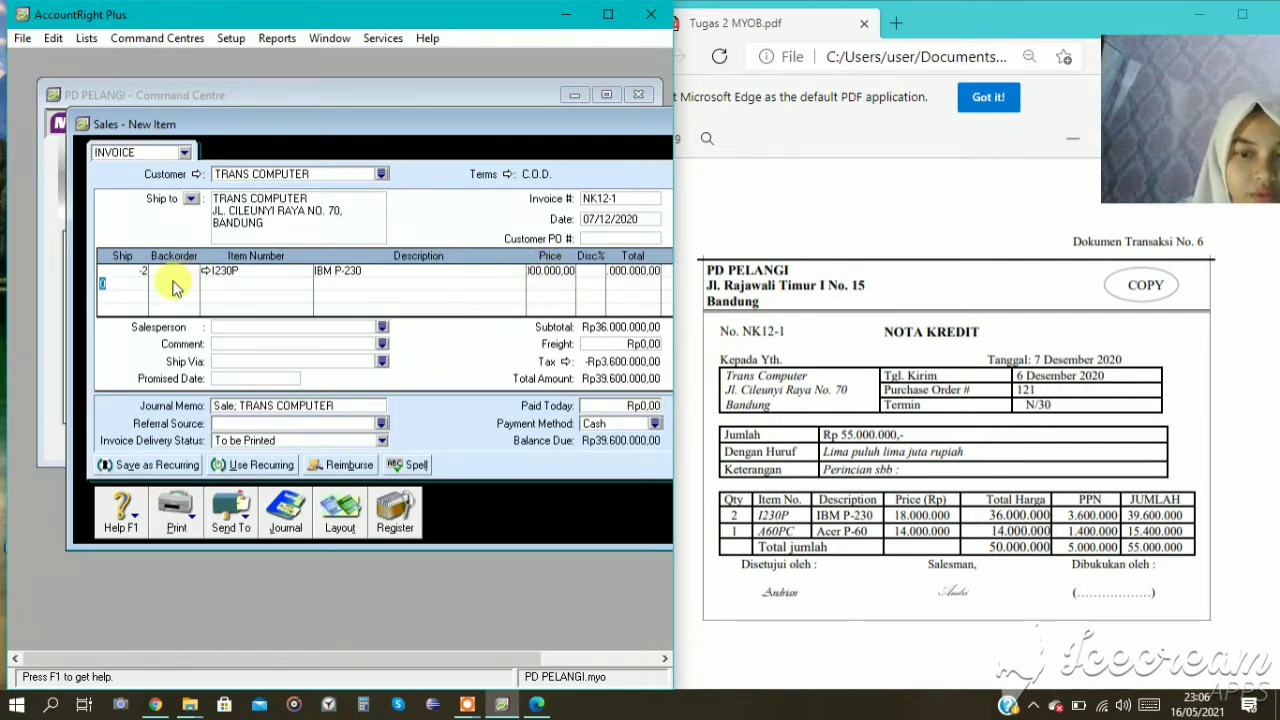
type("-1")
left_click(202, 283)
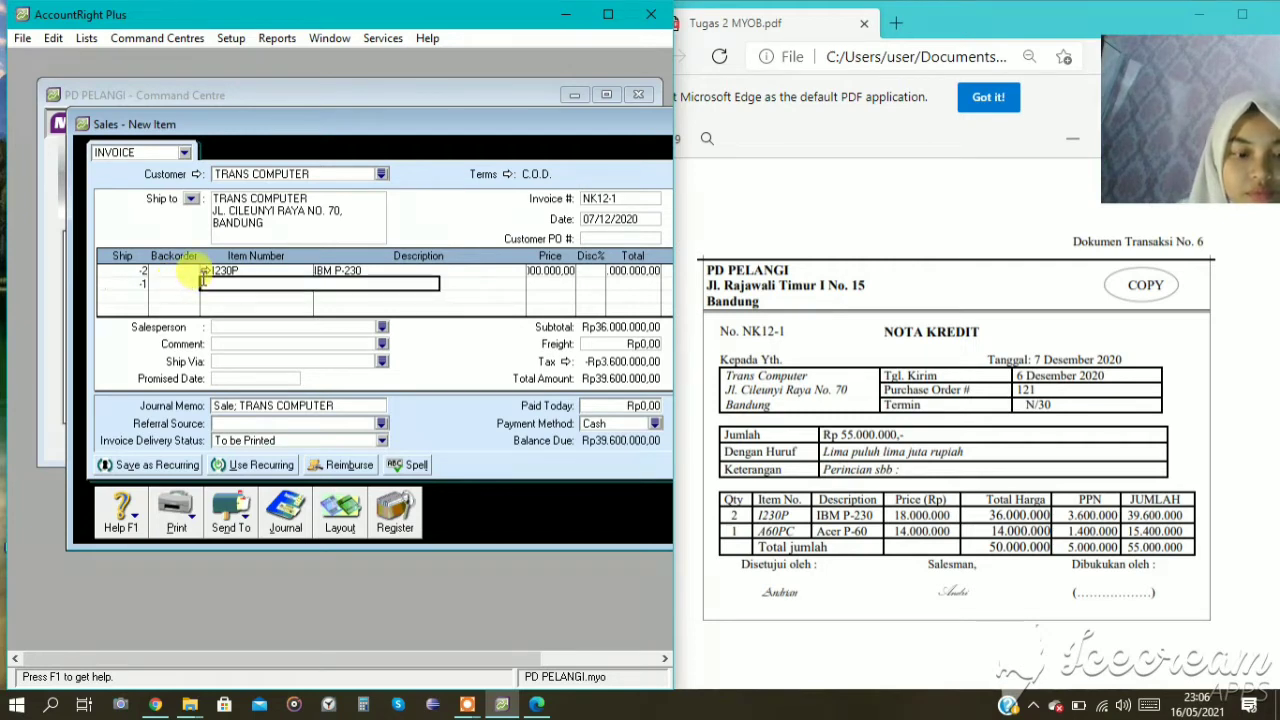
type("A60PC")
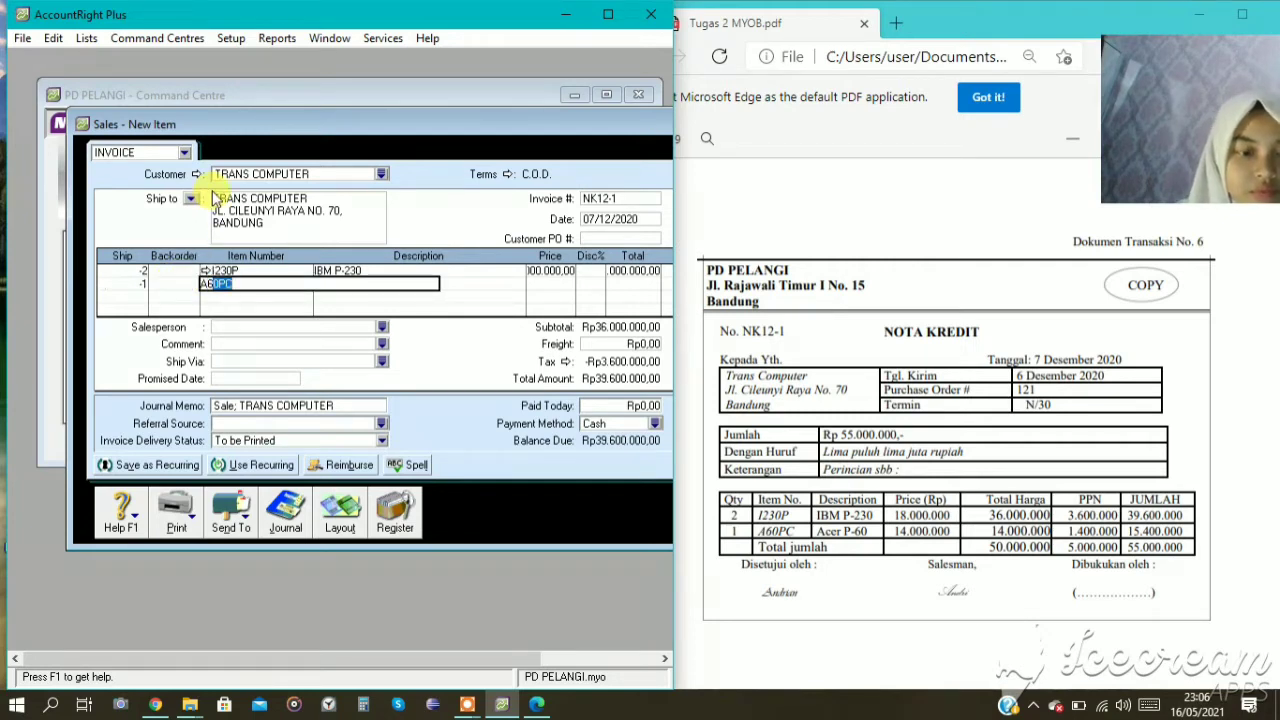
key("Tab")
key("Tab")
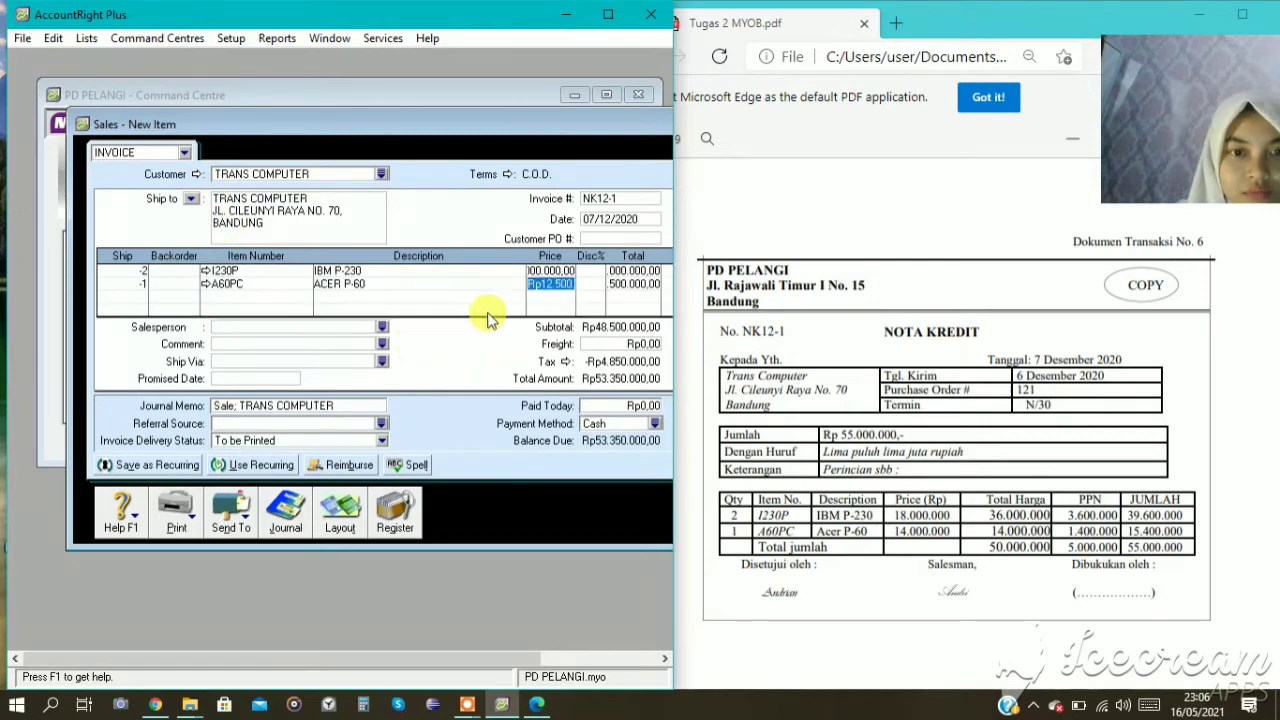
type("140")
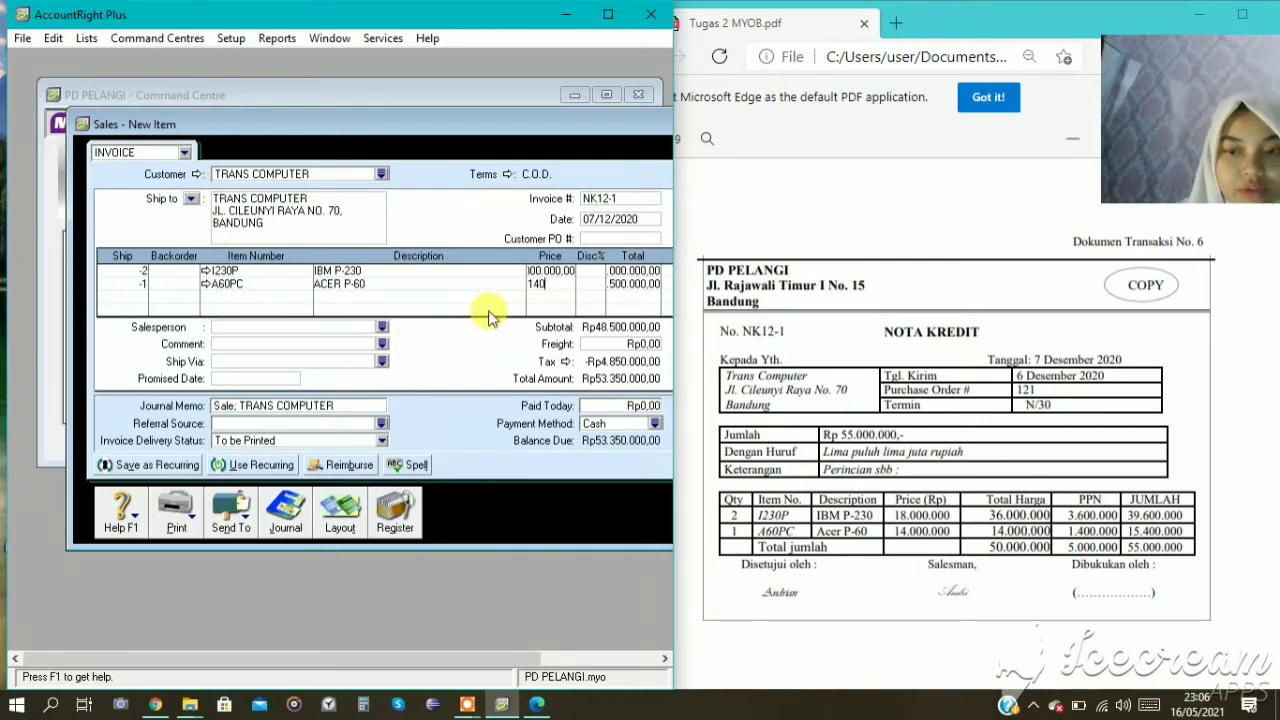
type("00000")
key("Tab")
key("Tab")
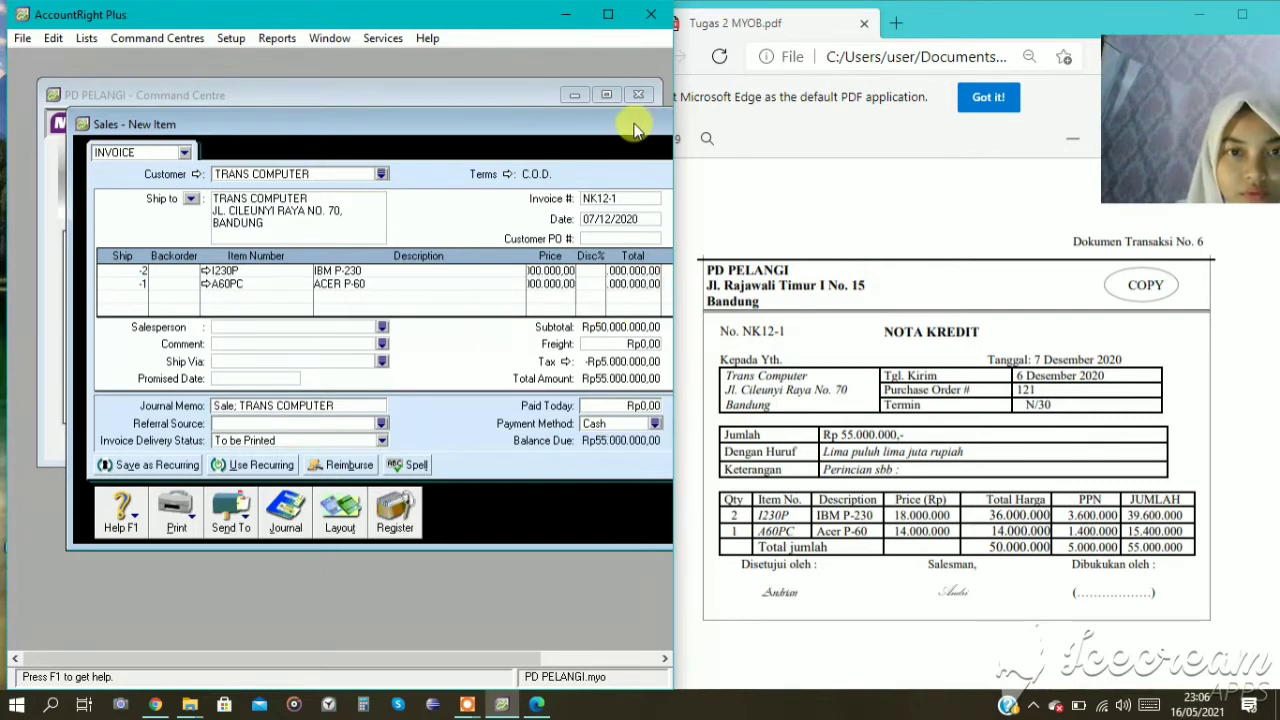
Change item I230P's income account for tracking sales to 4-1200 SALES RETURN.
left_click_drag(621, 124, 530, 97)
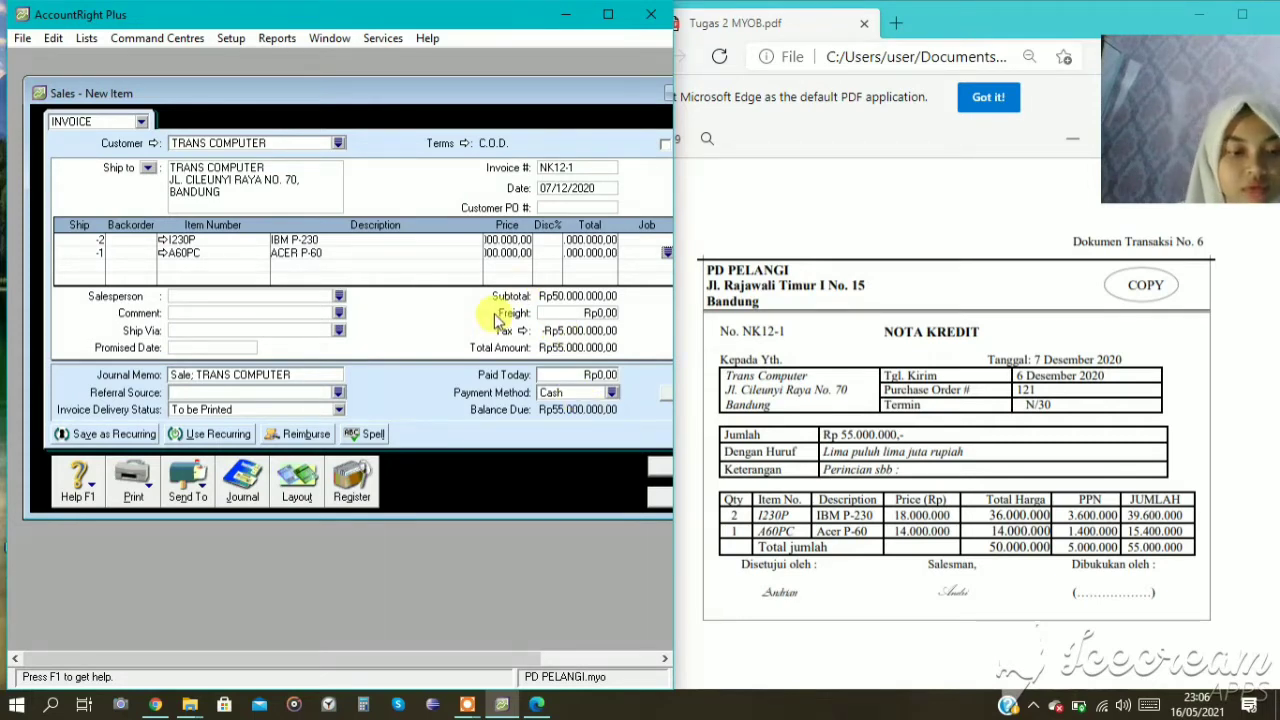
left_click(290, 245)
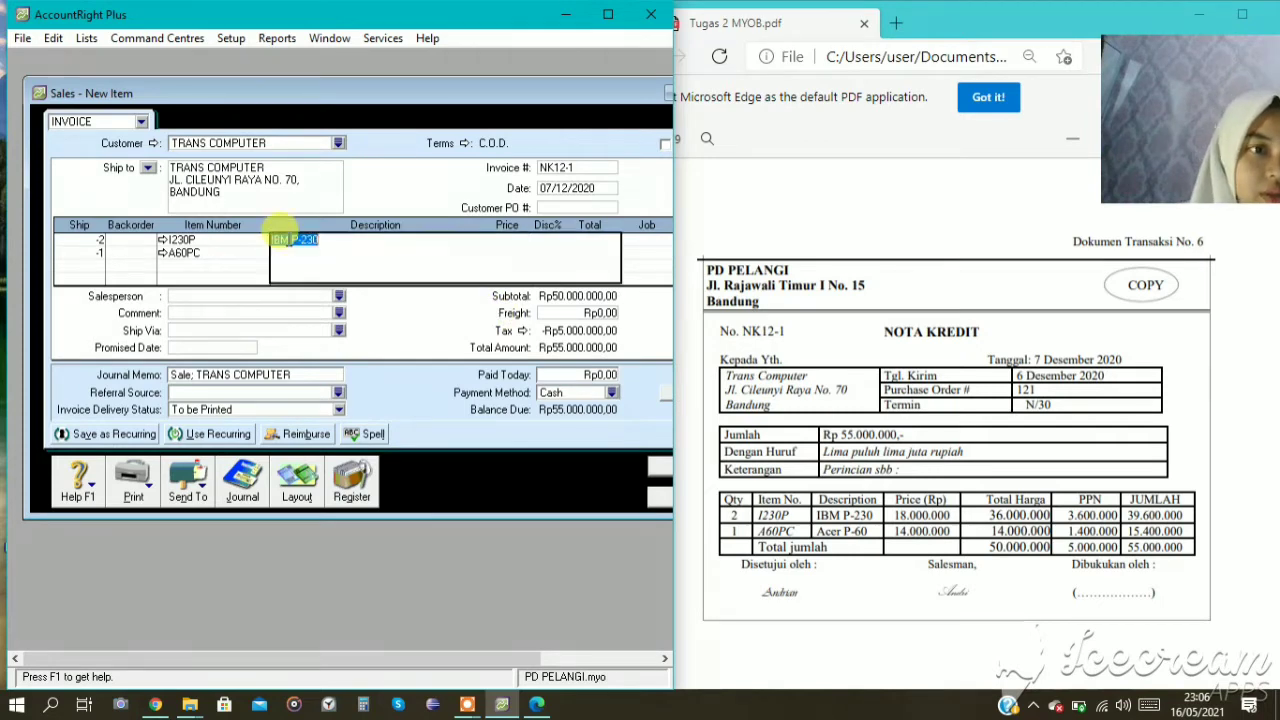
left_click(163, 241)
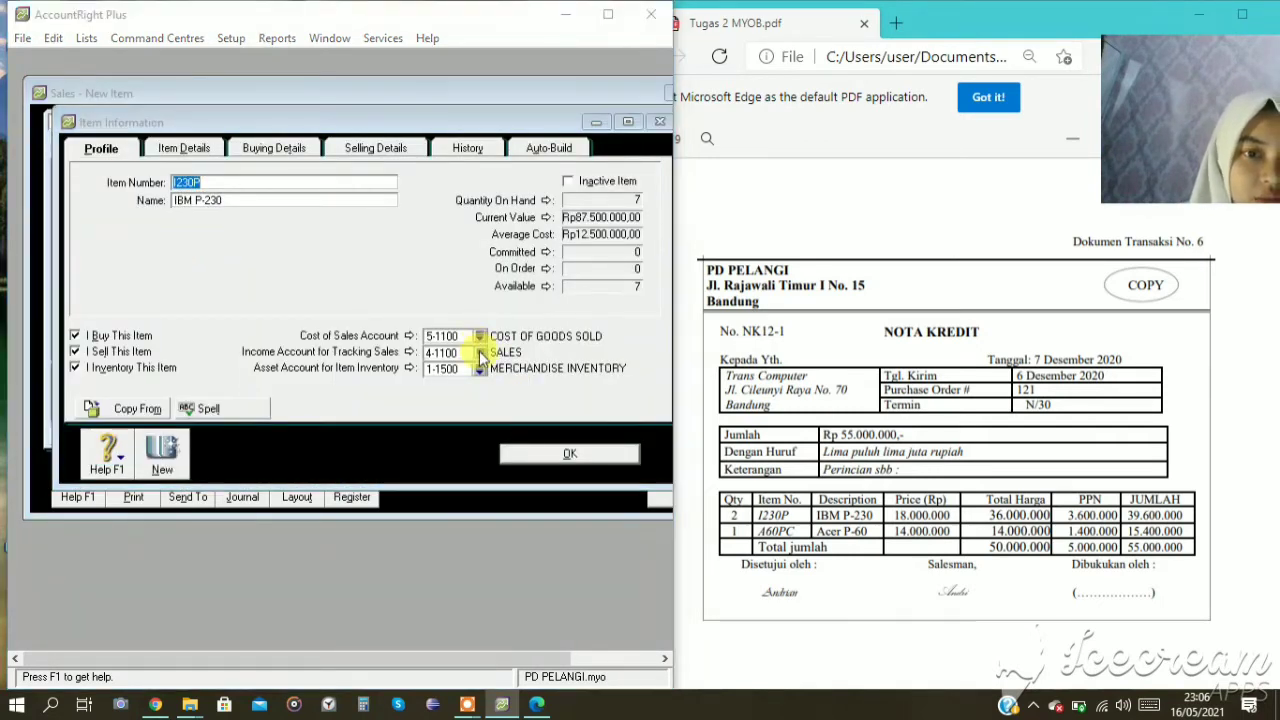
left_click(480, 352)
left_click(300, 312)
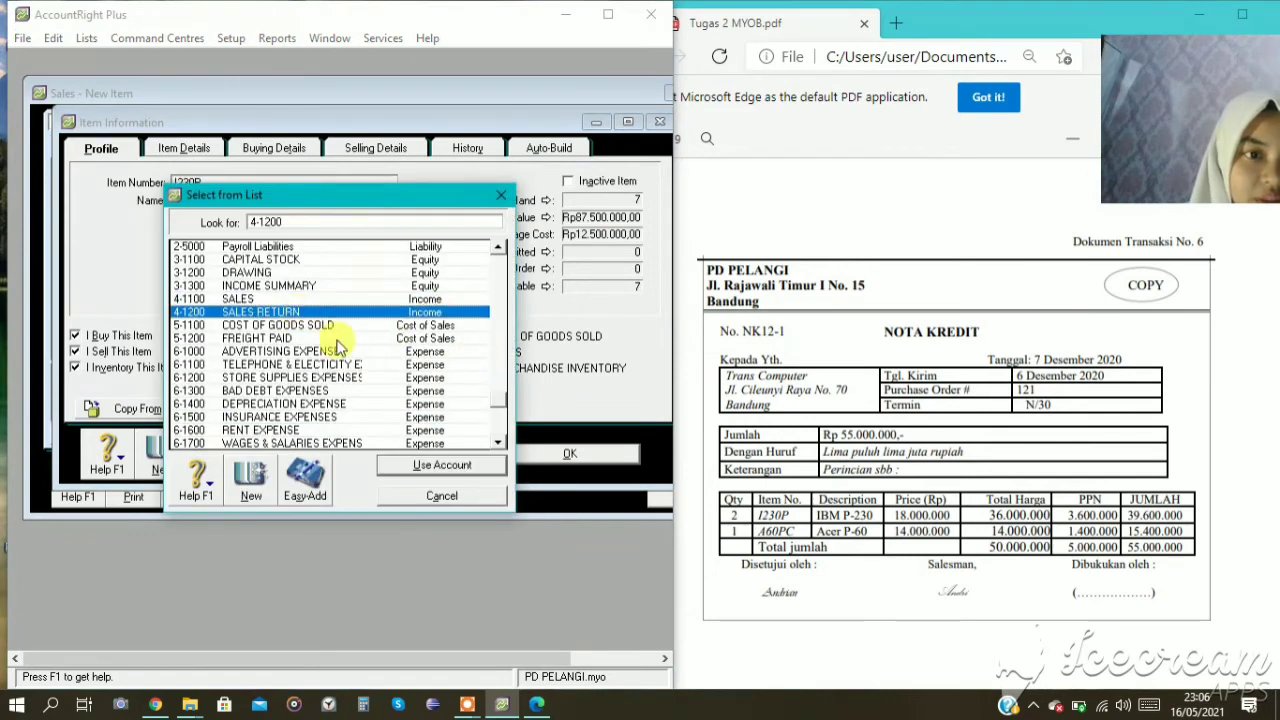
left_click(420, 471)
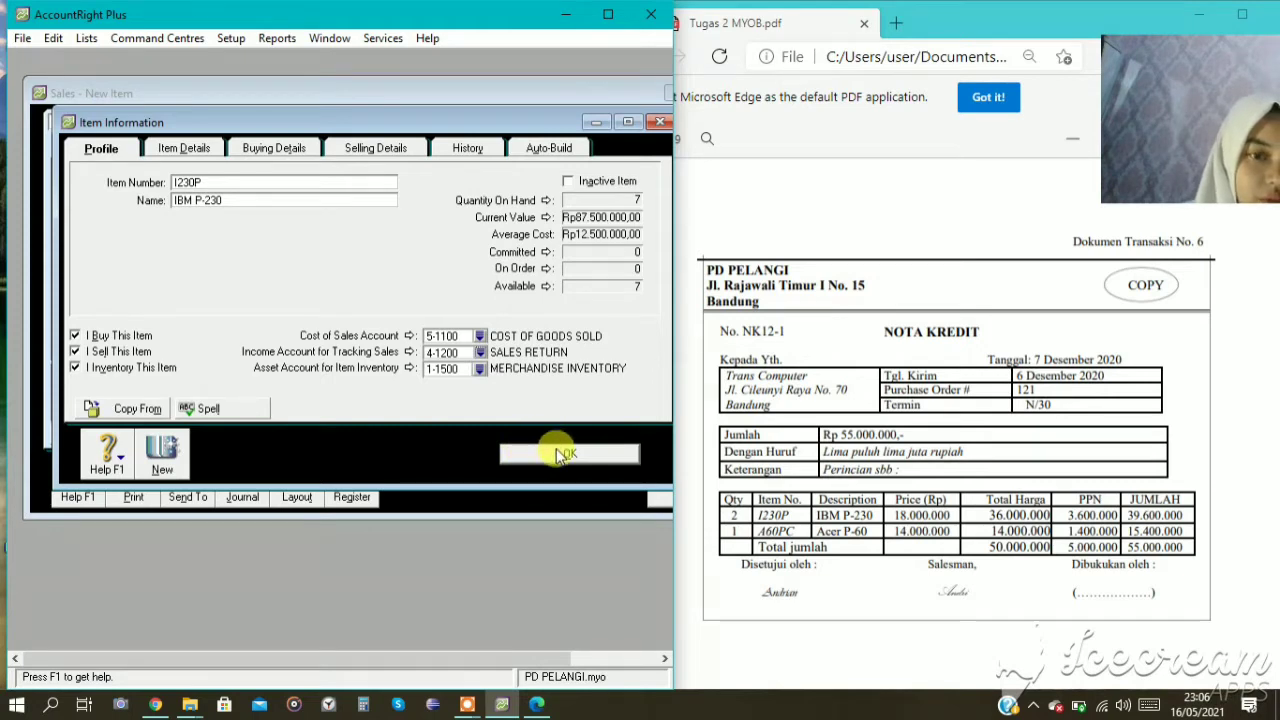
left_click(543, 452)
Change item A60PC's income account for tracking sales to 4-1200 SALES RETURN.
left_click(162, 253)
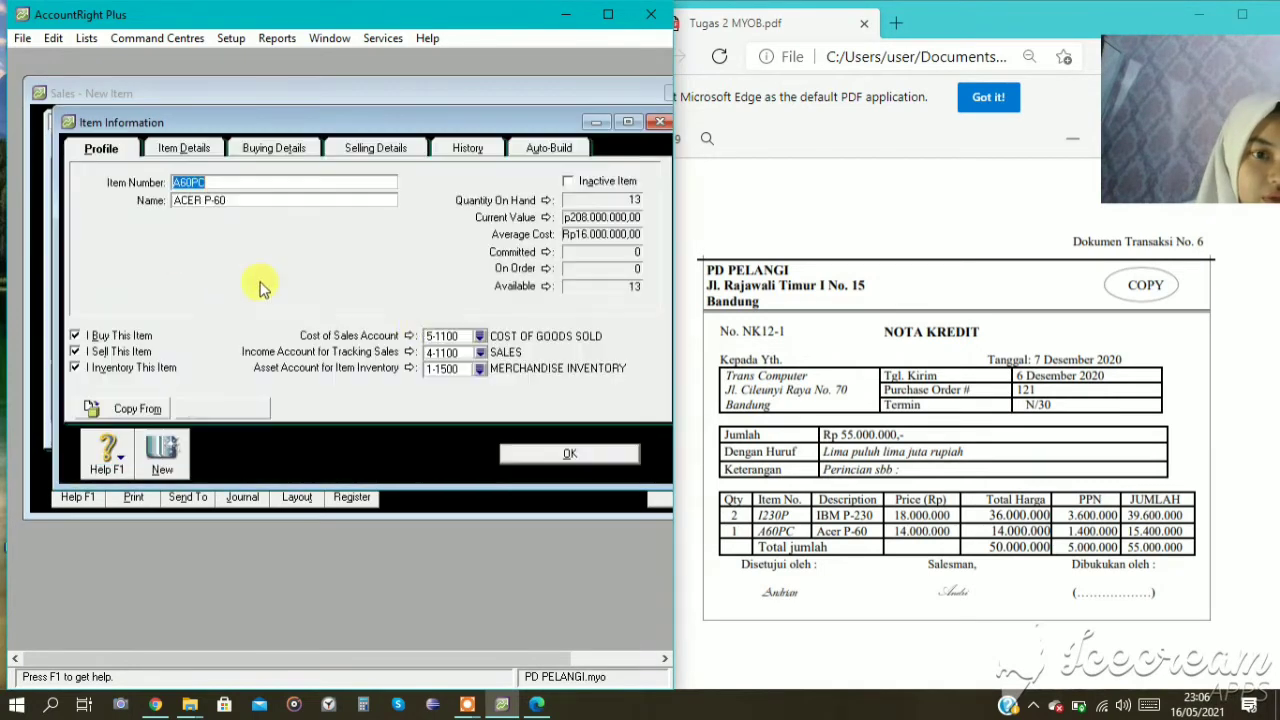
left_click(486, 356)
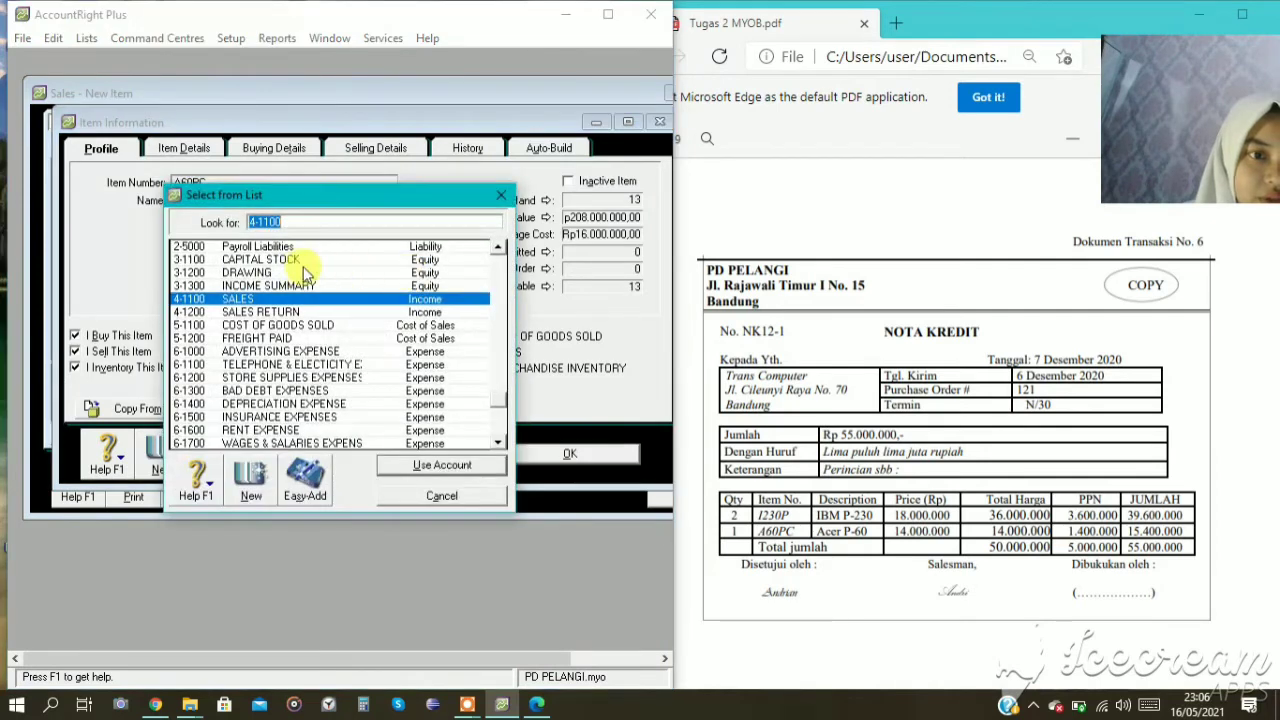
left_click(268, 312)
left_click(398, 465)
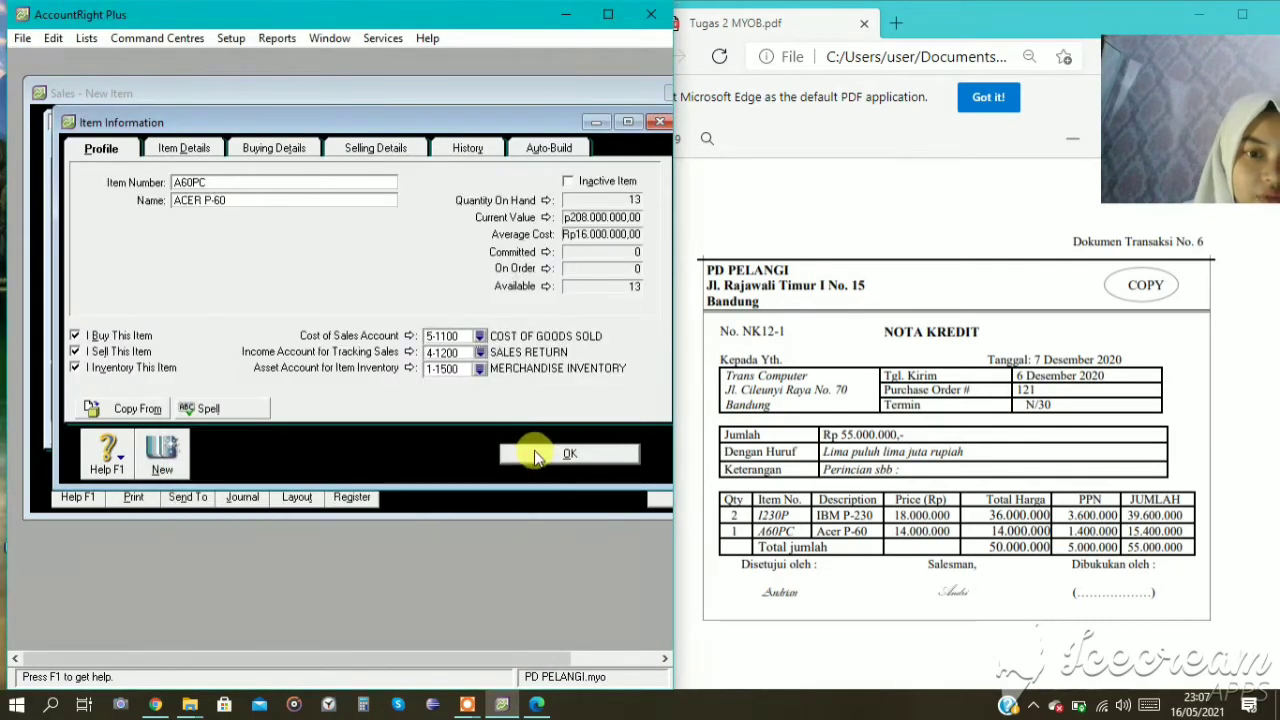
left_click(534, 453)
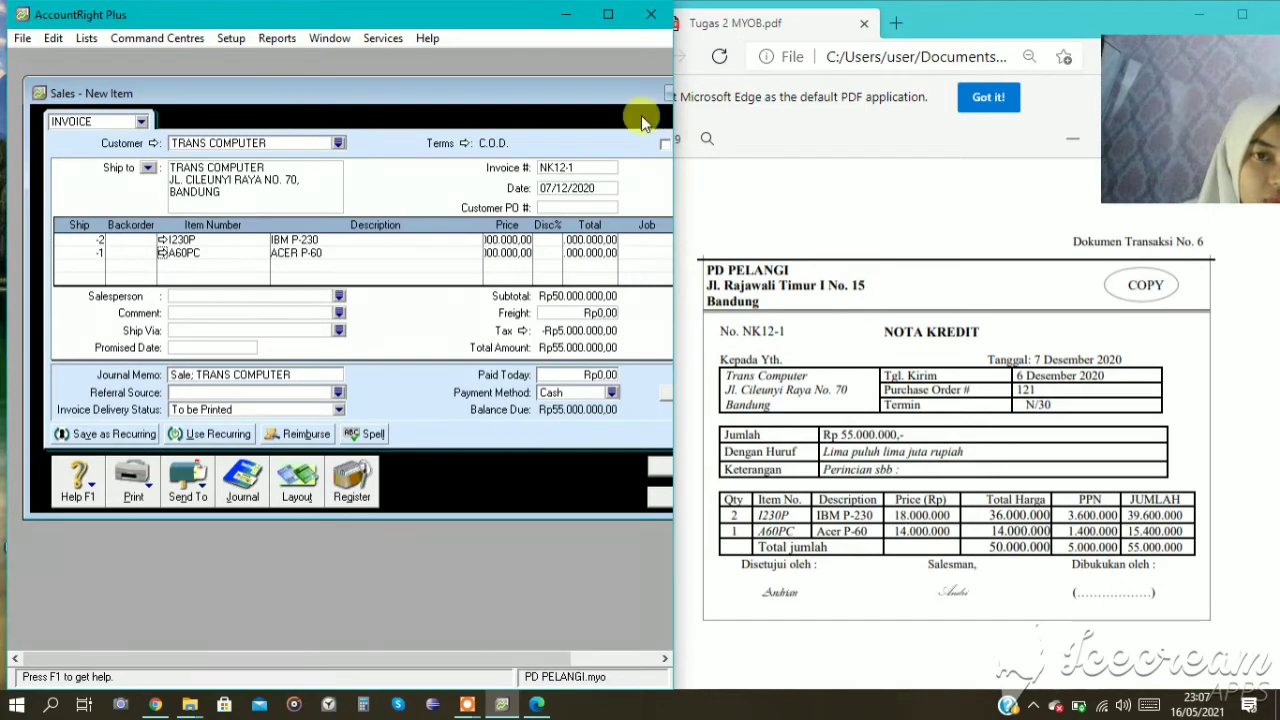
Review the recap of NK12-1's journal entries, and record the credit note.
mouse_move(541, 80)
left_mouse_down()
mouse_move(454, 82)
mouse_move(530, 78)
mouse_move(519, 91)
left_mouse_up()
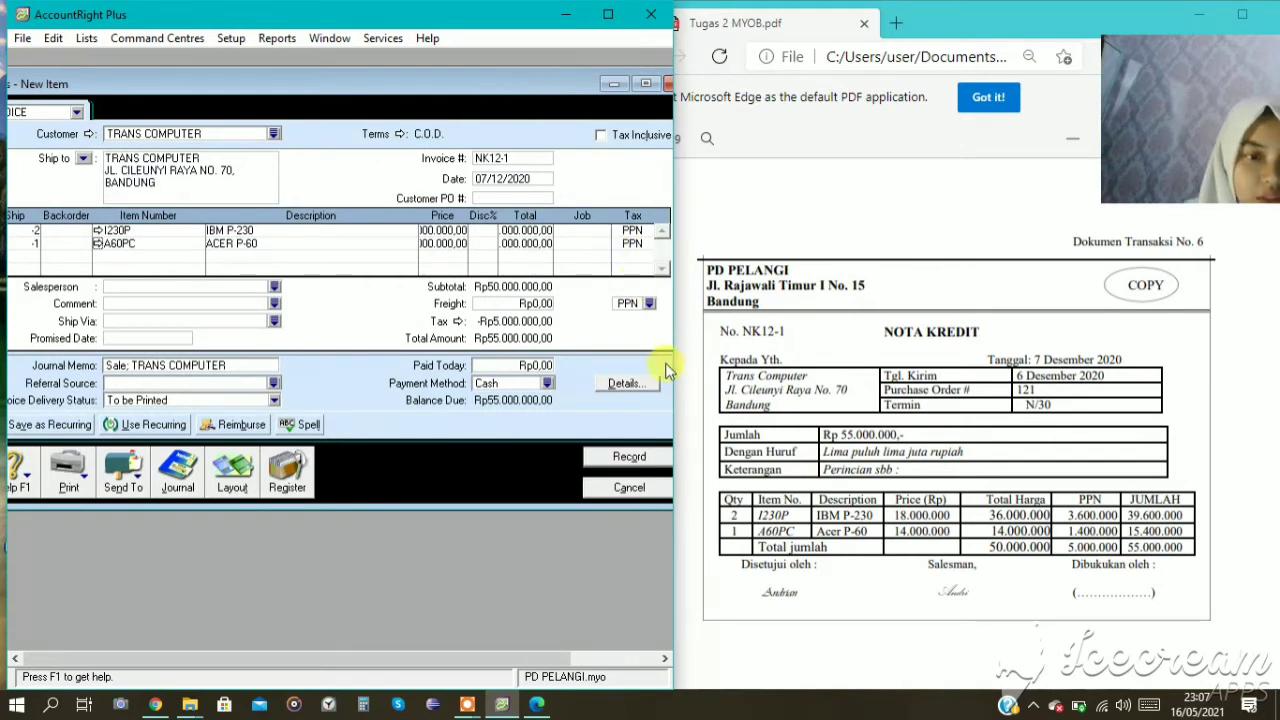
left_click(615, 457)
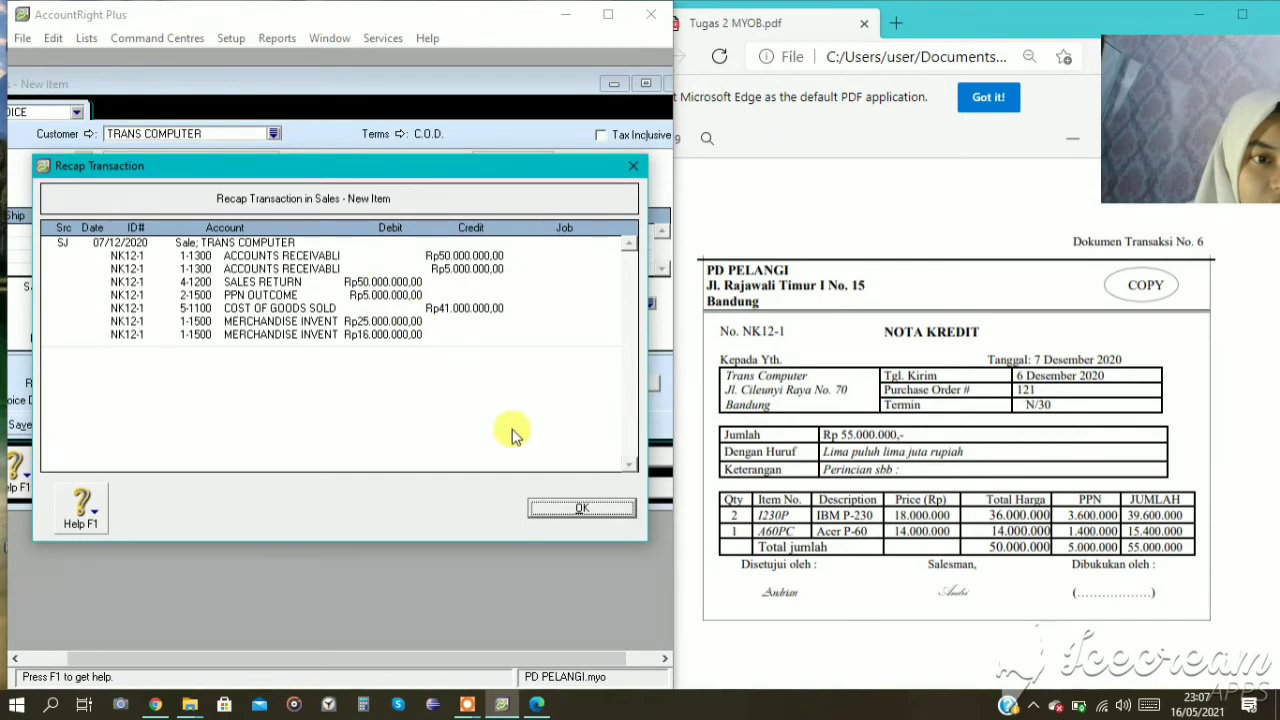
left_click(583, 510)
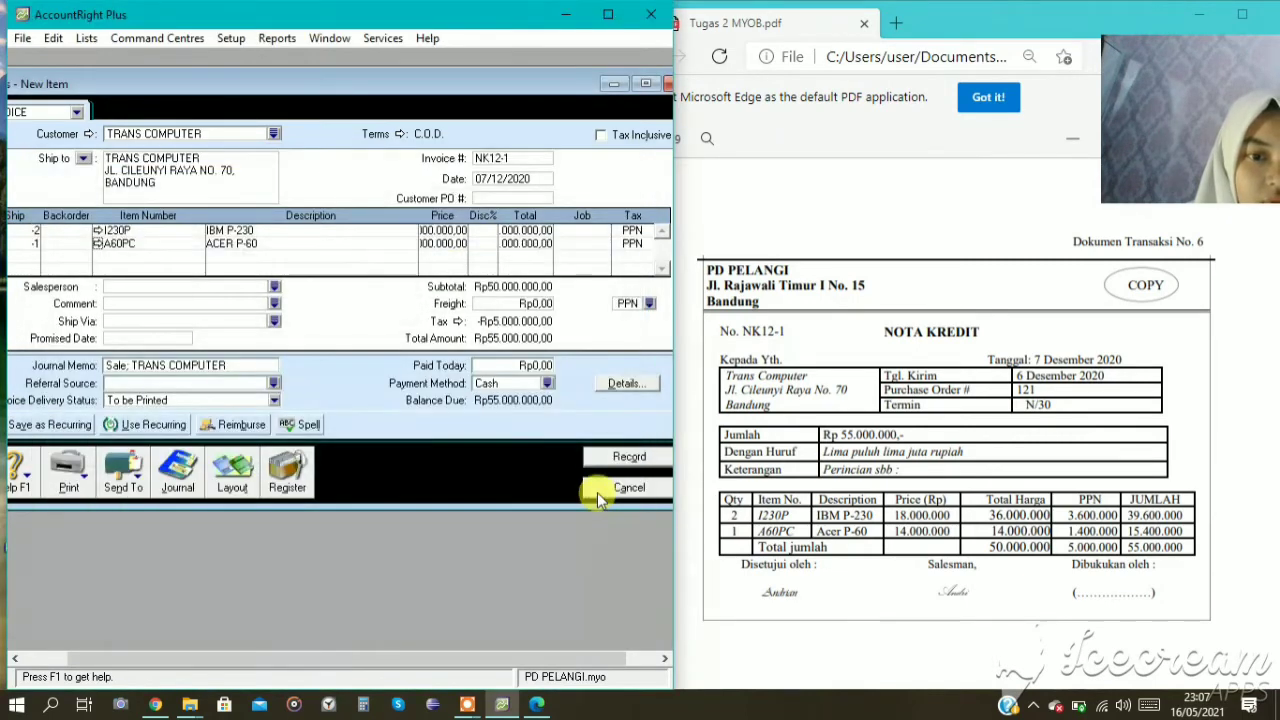
left_click(597, 461)
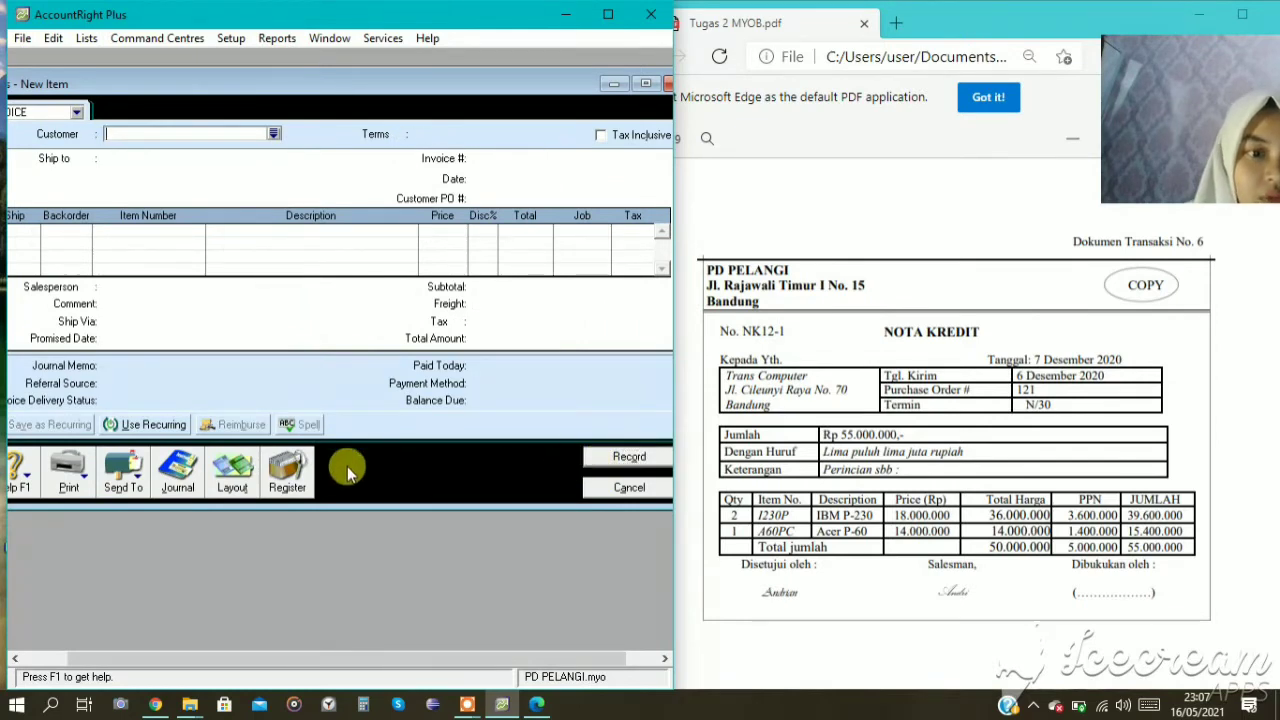
Find credit NK12-1 among the sales register's returns and credits and start applying it to a sale.
left_click(290, 470)
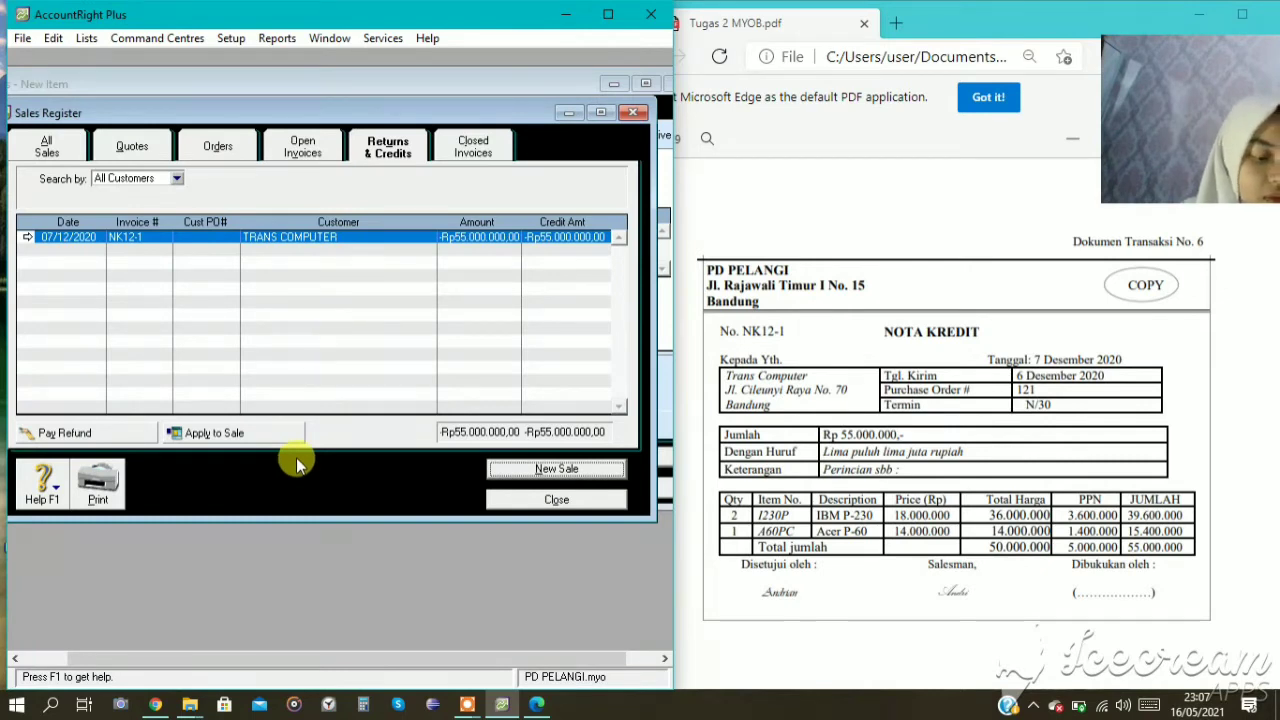
left_click(376, 143)
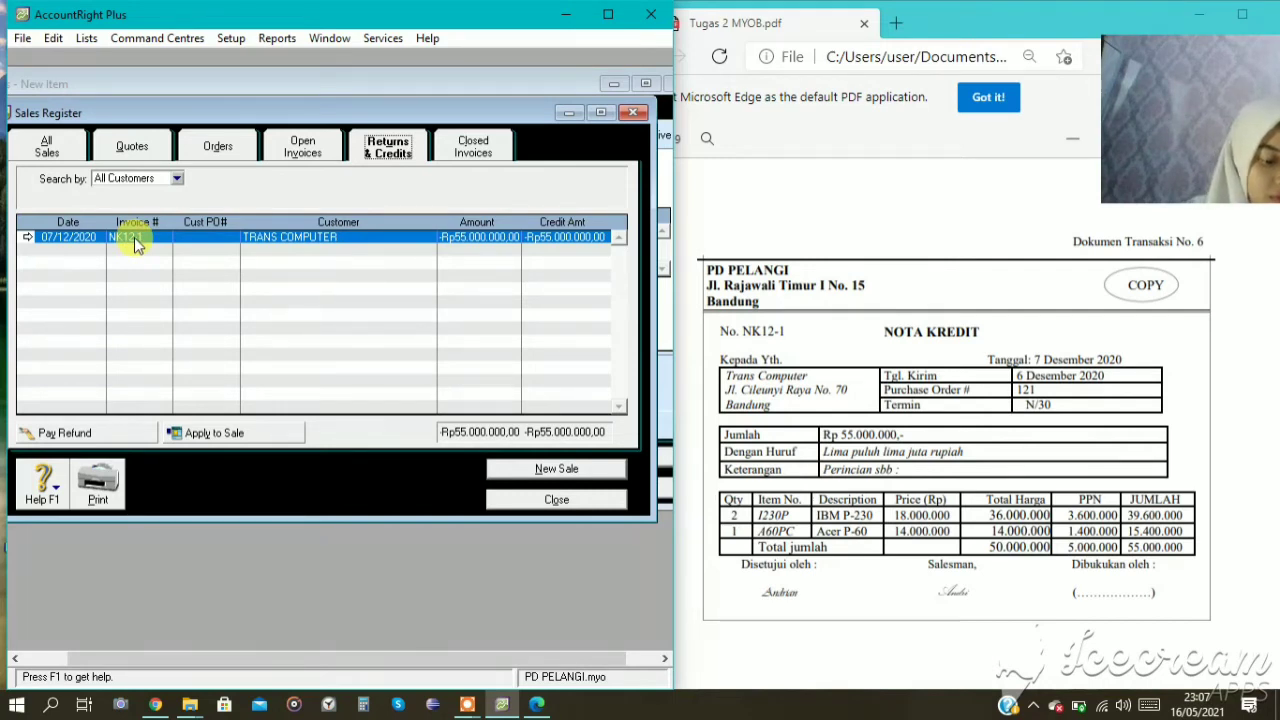
left_click(276, 440)
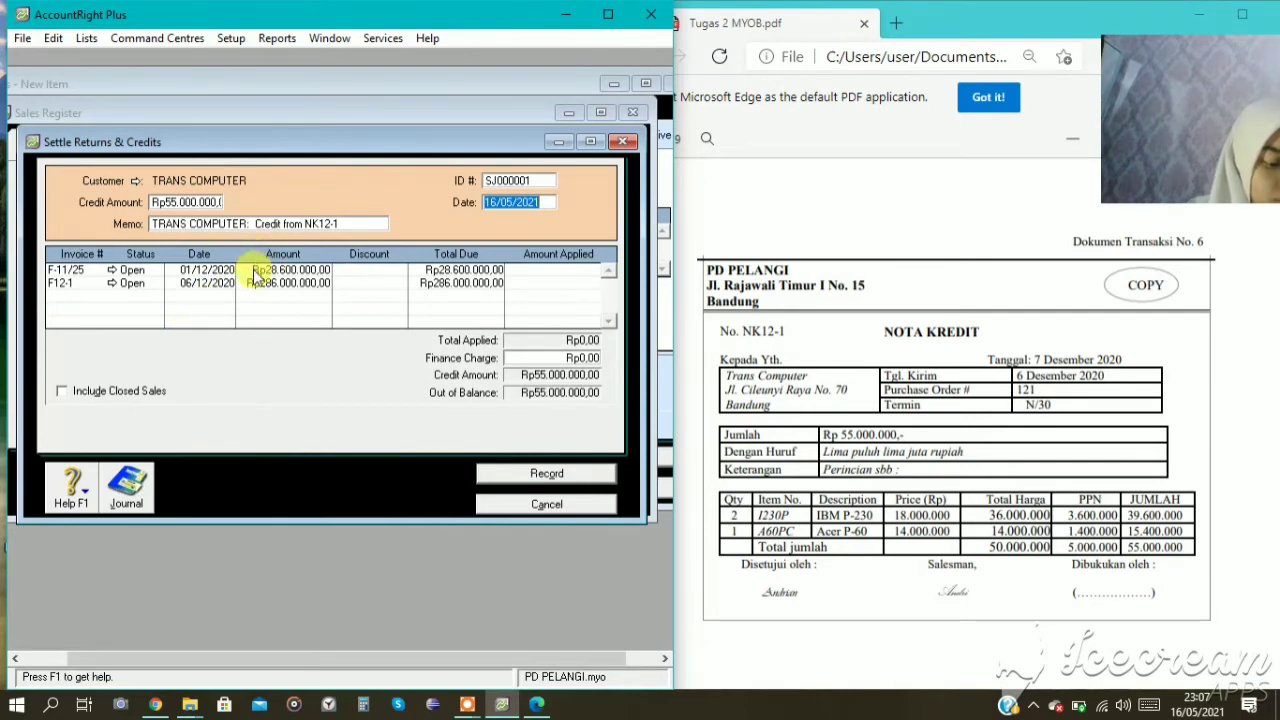
Set the credit settlement's ID number to NK12-1 and its date to 07/12/2020.
left_click(505, 179)
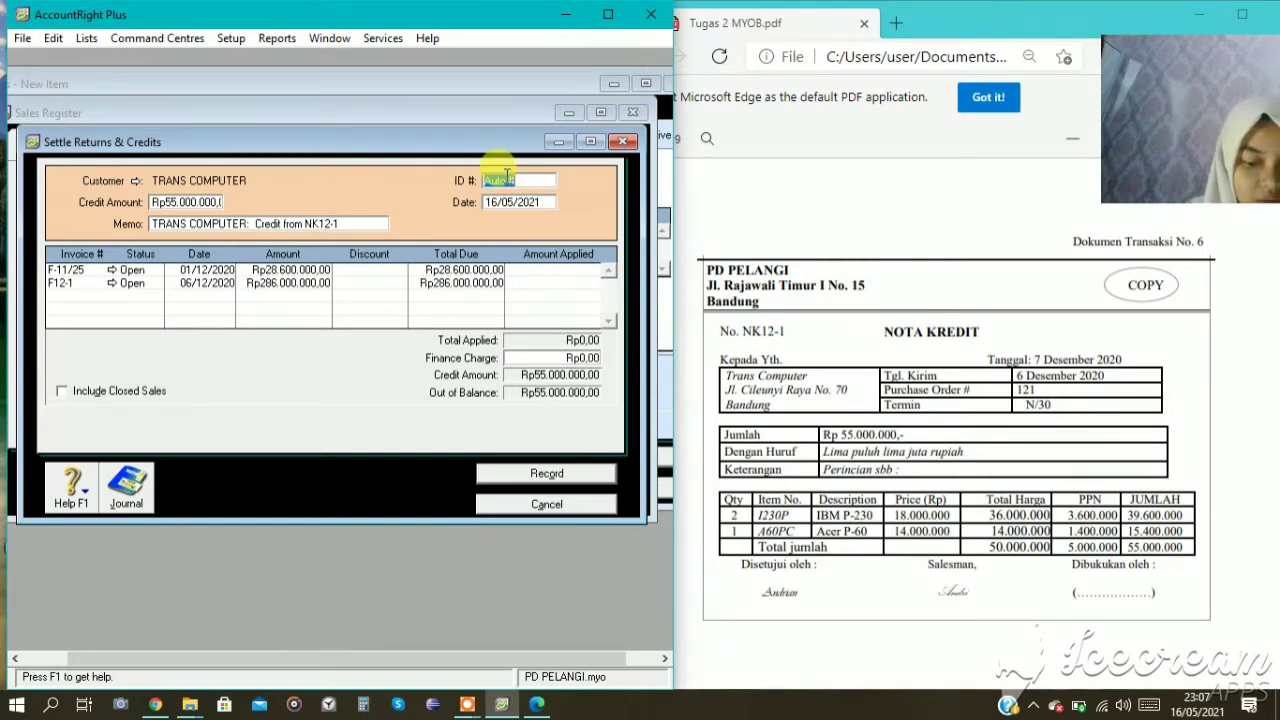
type("NK12-1")
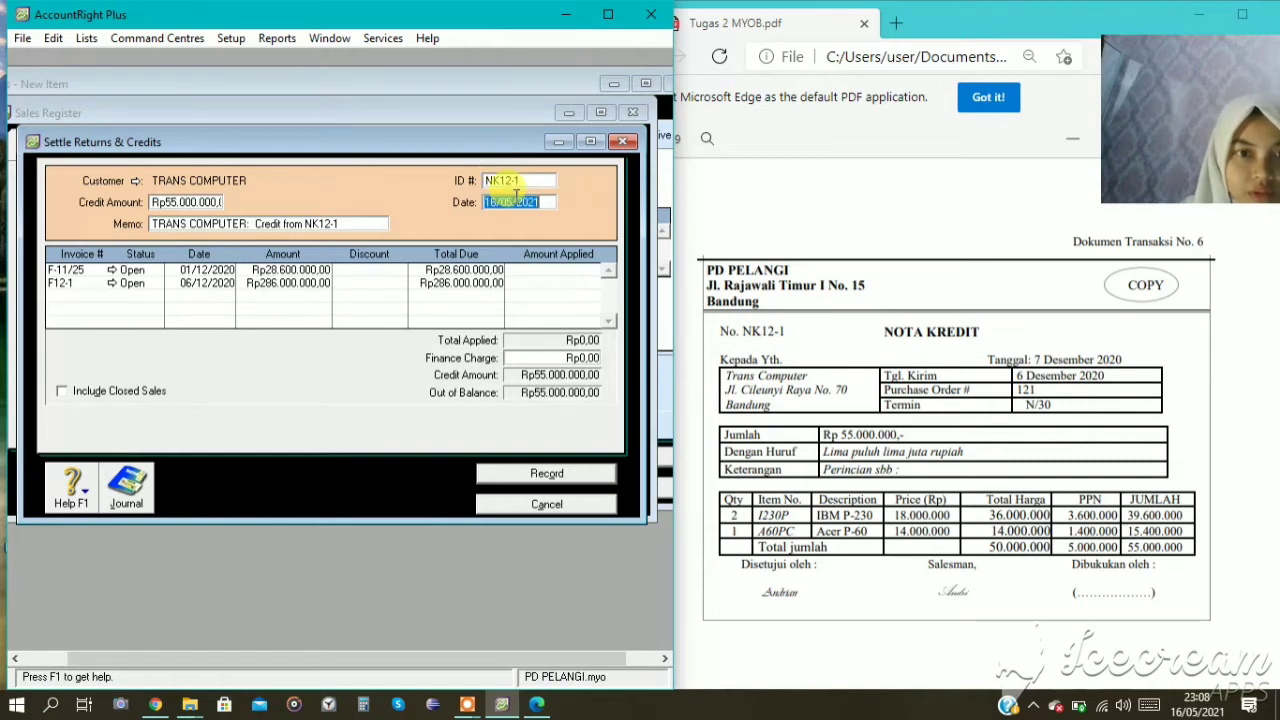
left_click(517, 202)
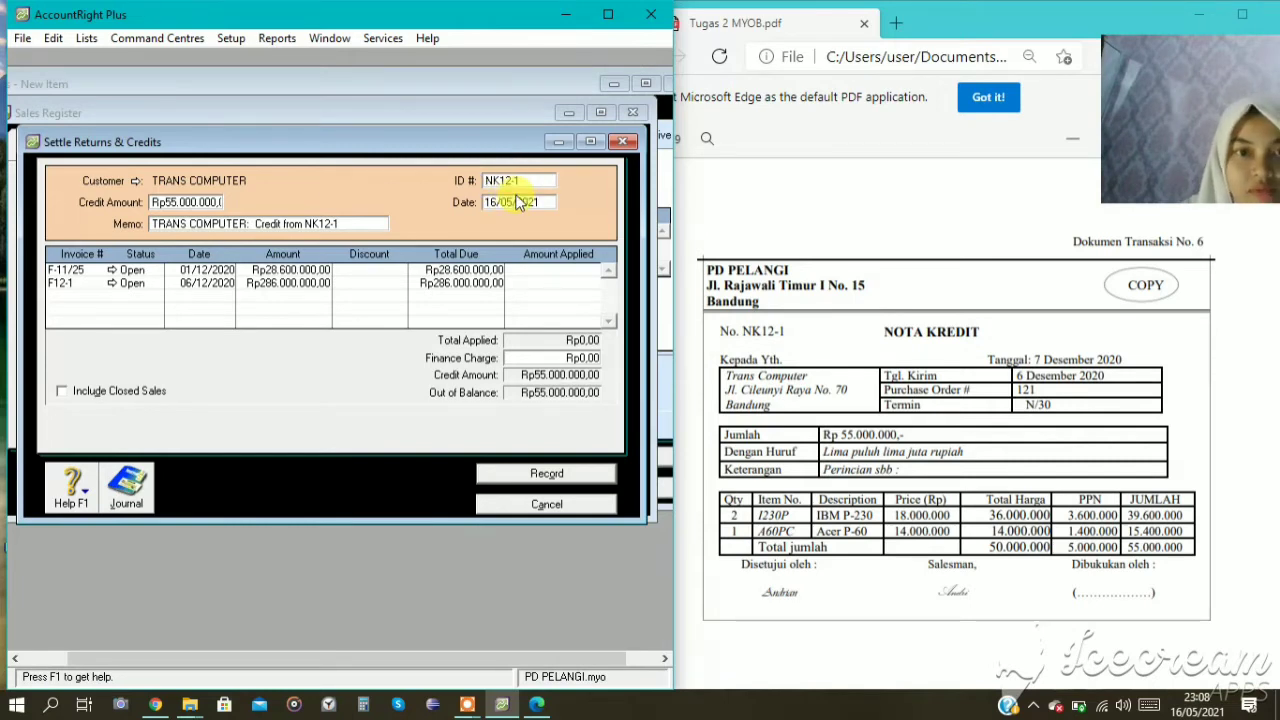
key("BackSpace")
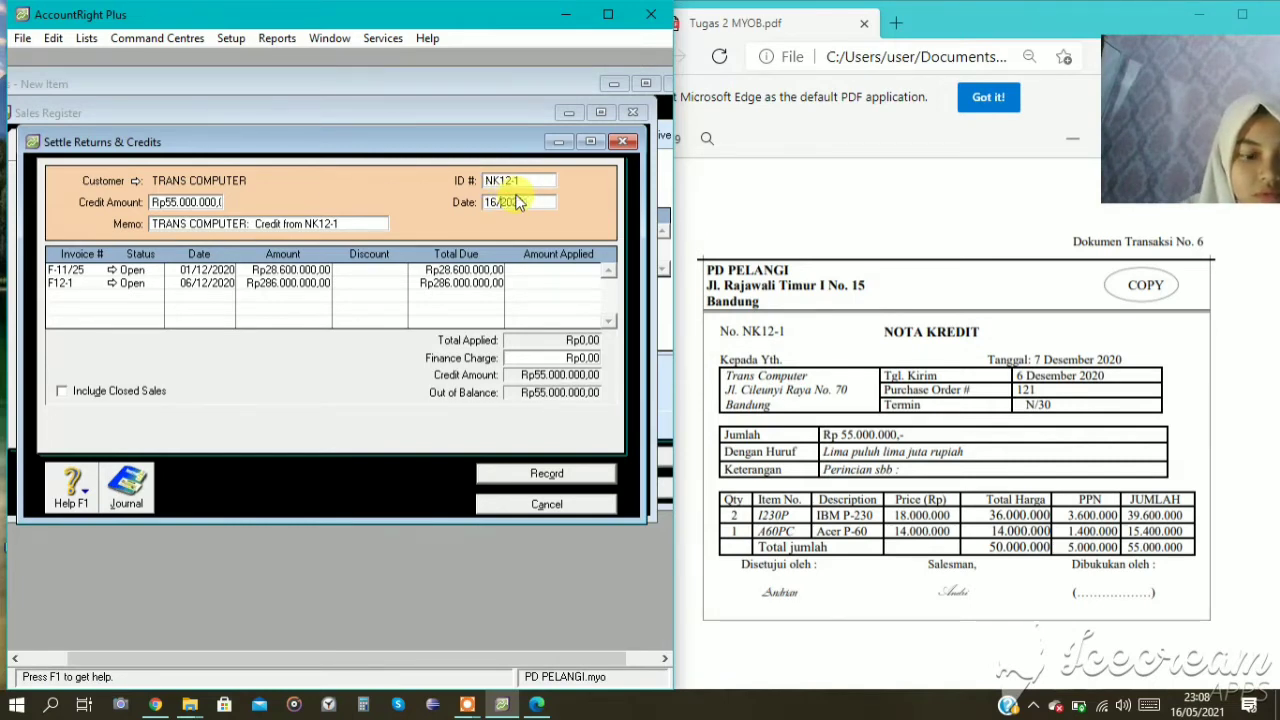
type("07/")
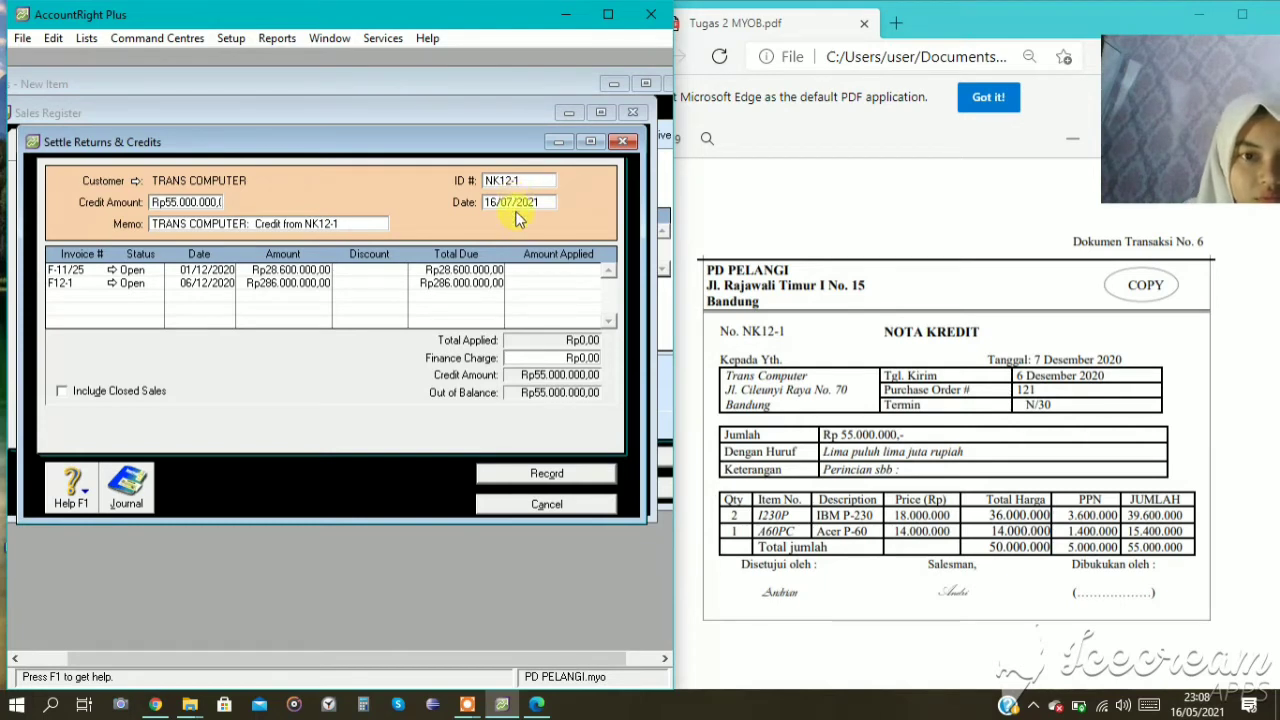
left_click(542, 201)
key("BackSpace")
type("0")
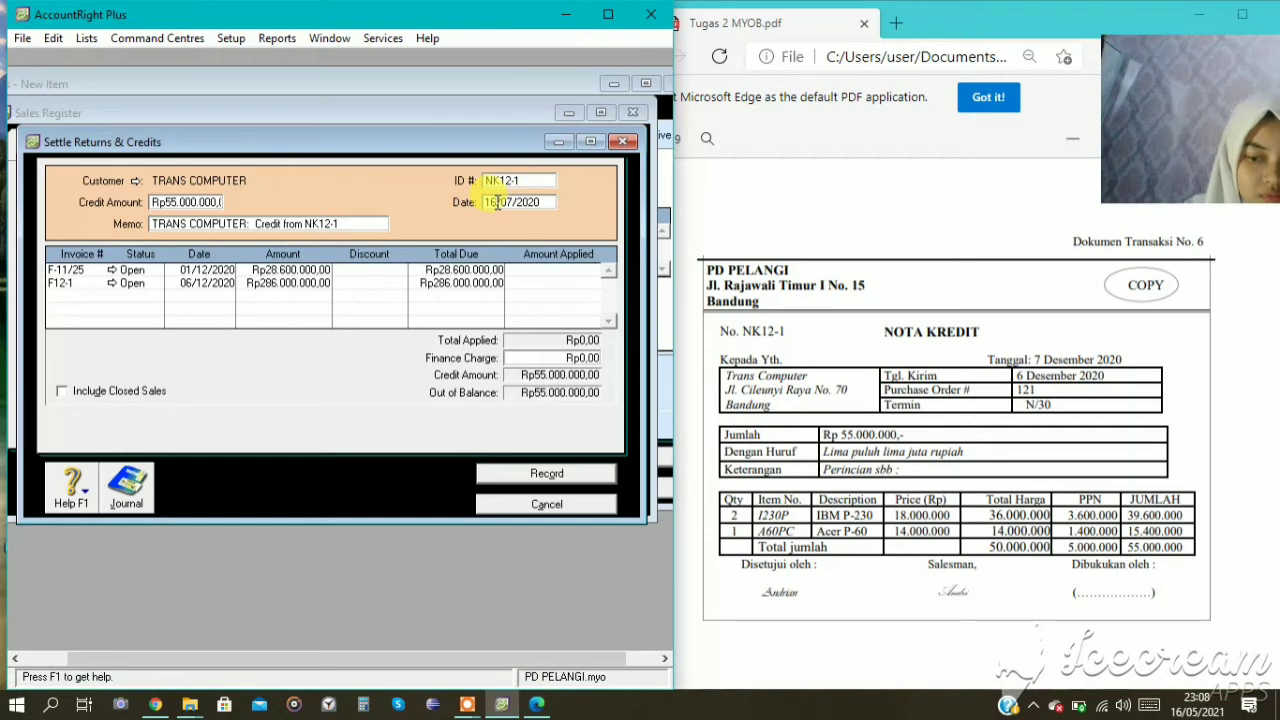
key("BackSpace")
key("BackSpace")
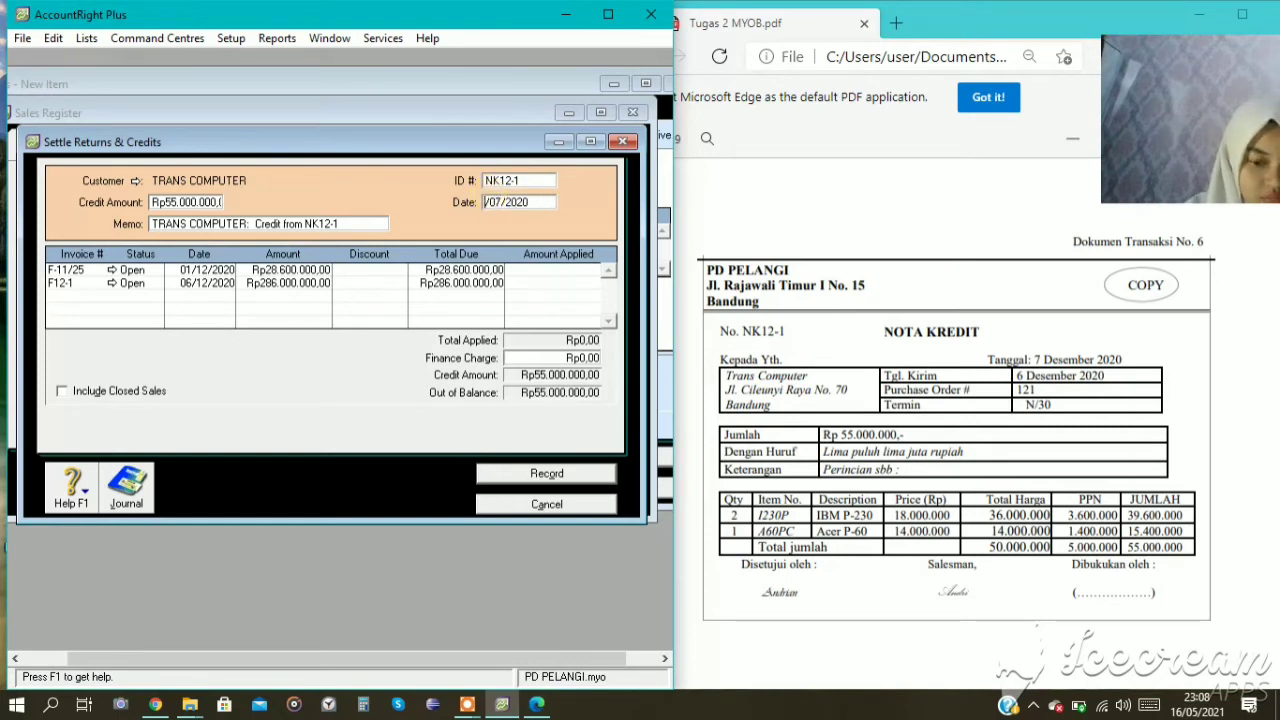
type("07")
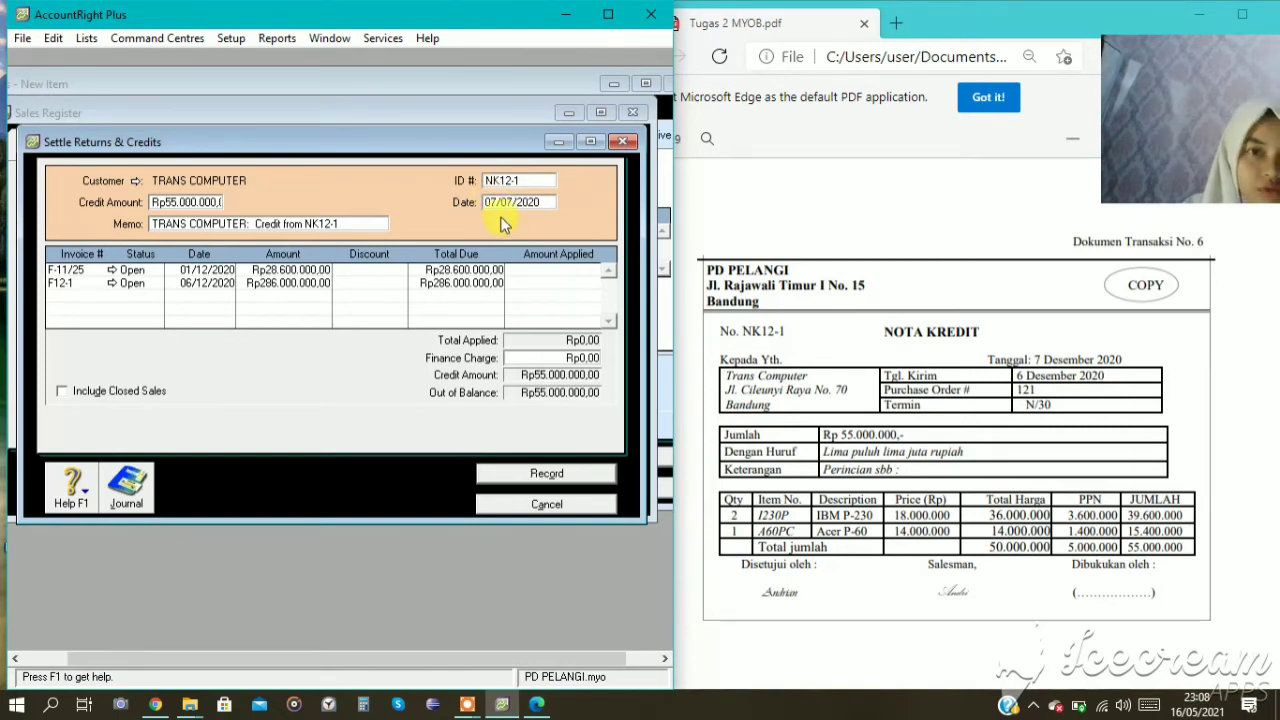
left_click(514, 202)
key("BackSpace")
key("BackSpace")
type("12")
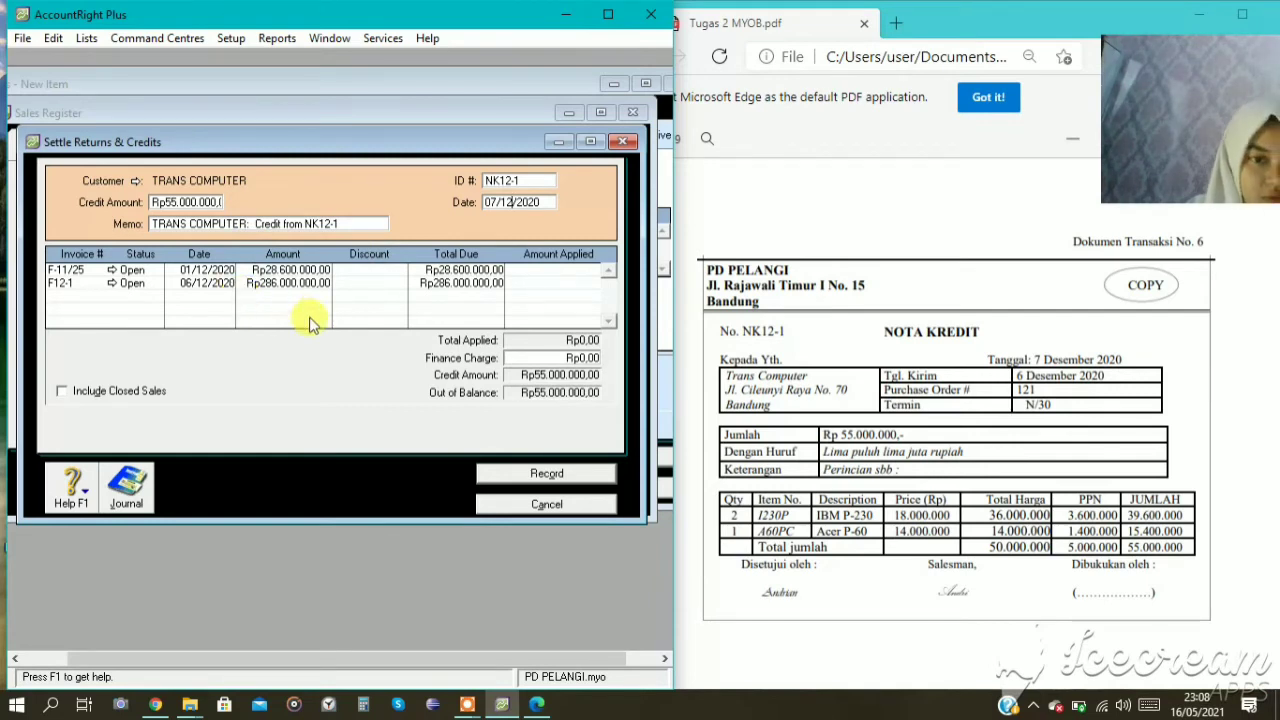
Apply Rp28.600.000 of the credit to F-11/25 and Rp26.400.000 to F12-1, and record the settlement, closing the register and sales windows.
key("Tab")
key("Tab")
key("Tab")
key("Tab")
key("Tab")
key("Tab")
key("Tab")
key("Tab")
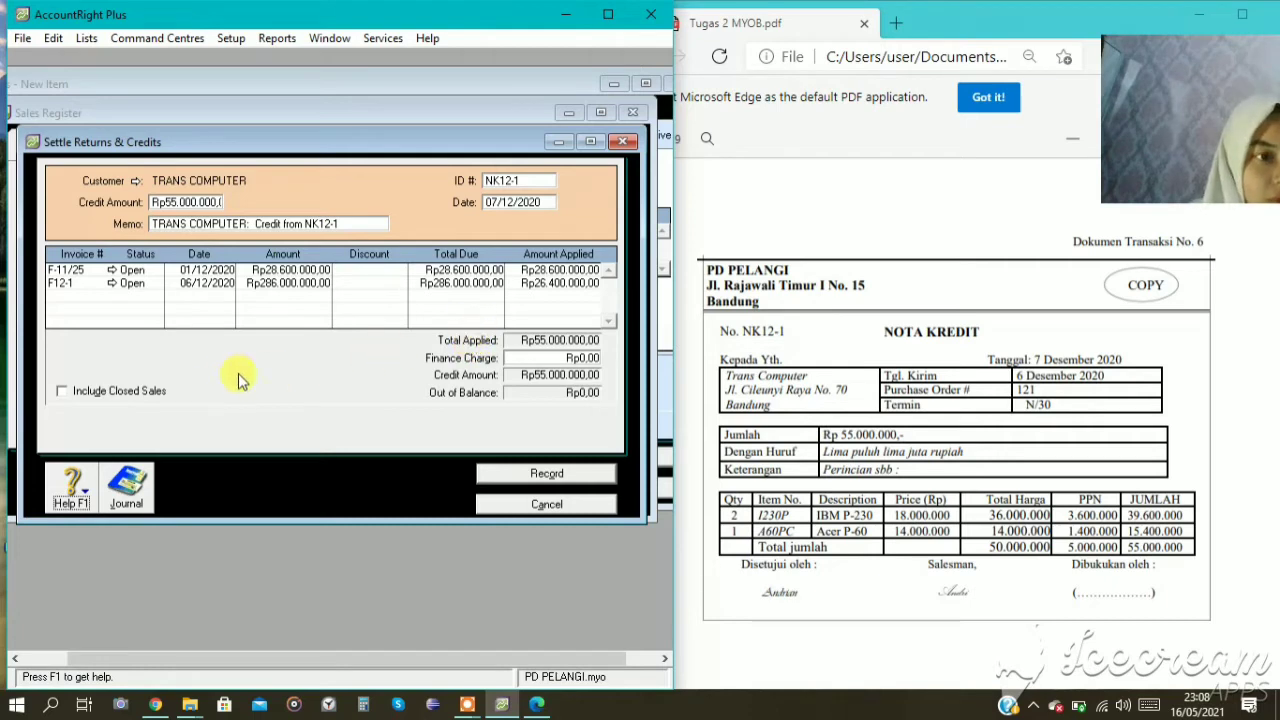
left_click(520, 475)
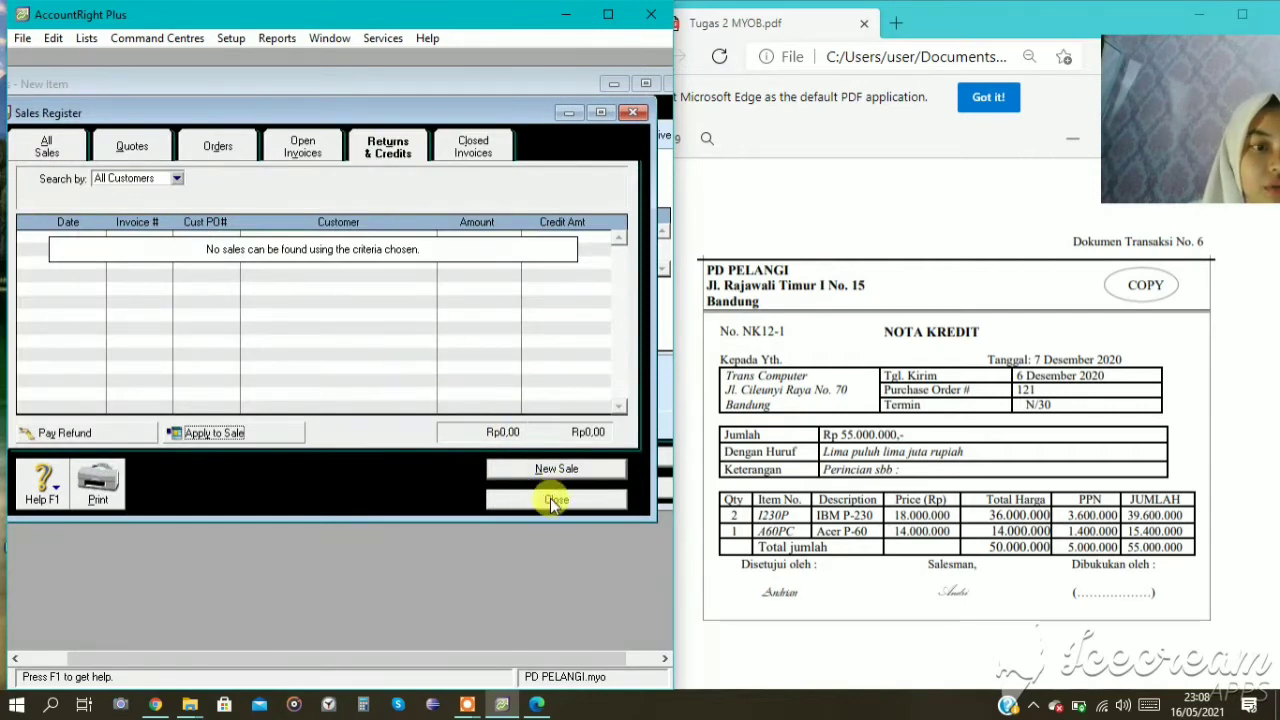
left_click(550, 498)
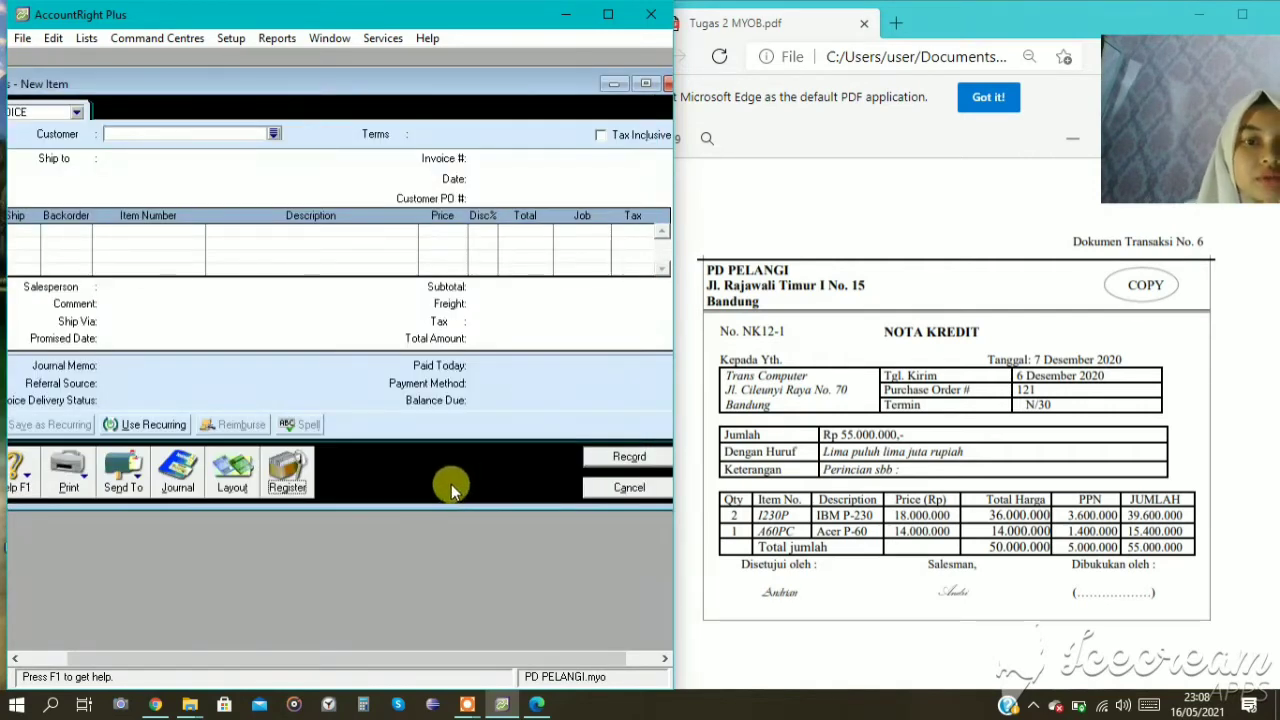
left_click(611, 490)
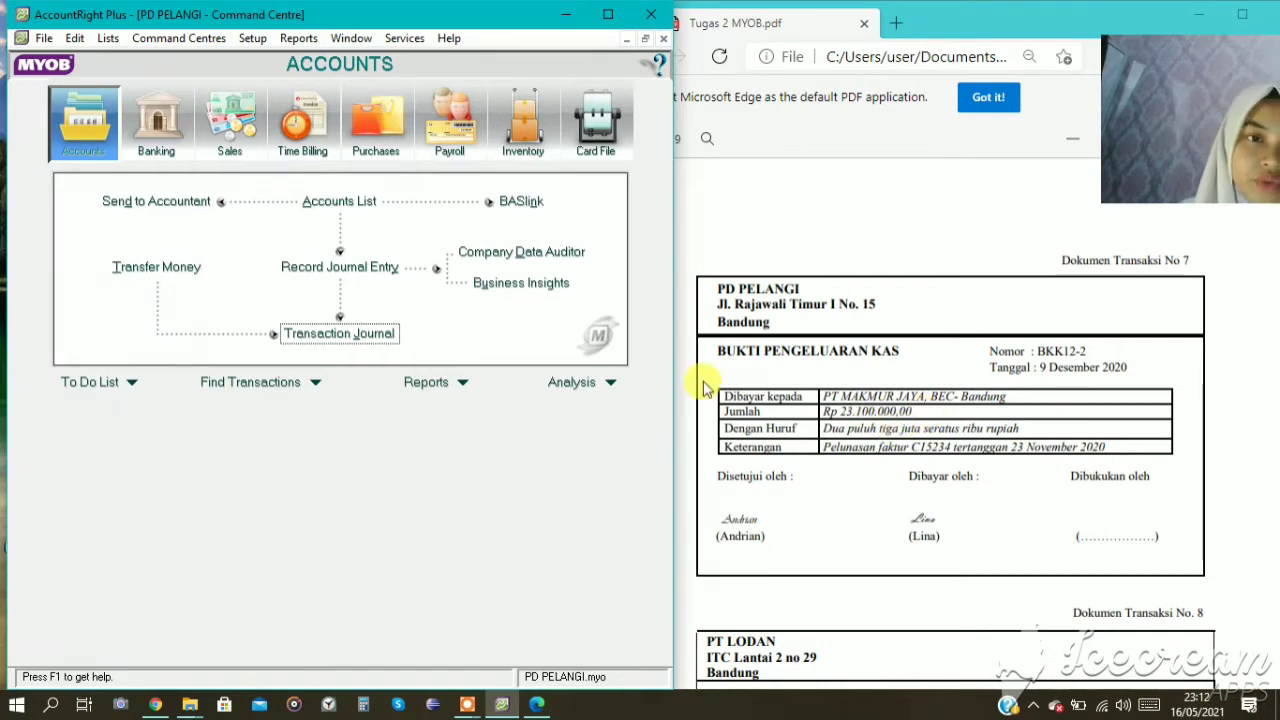
Start a bill payment from the CASH IN BANK account for supplier PT MAKMUR JAYA.
left_click(377, 122)
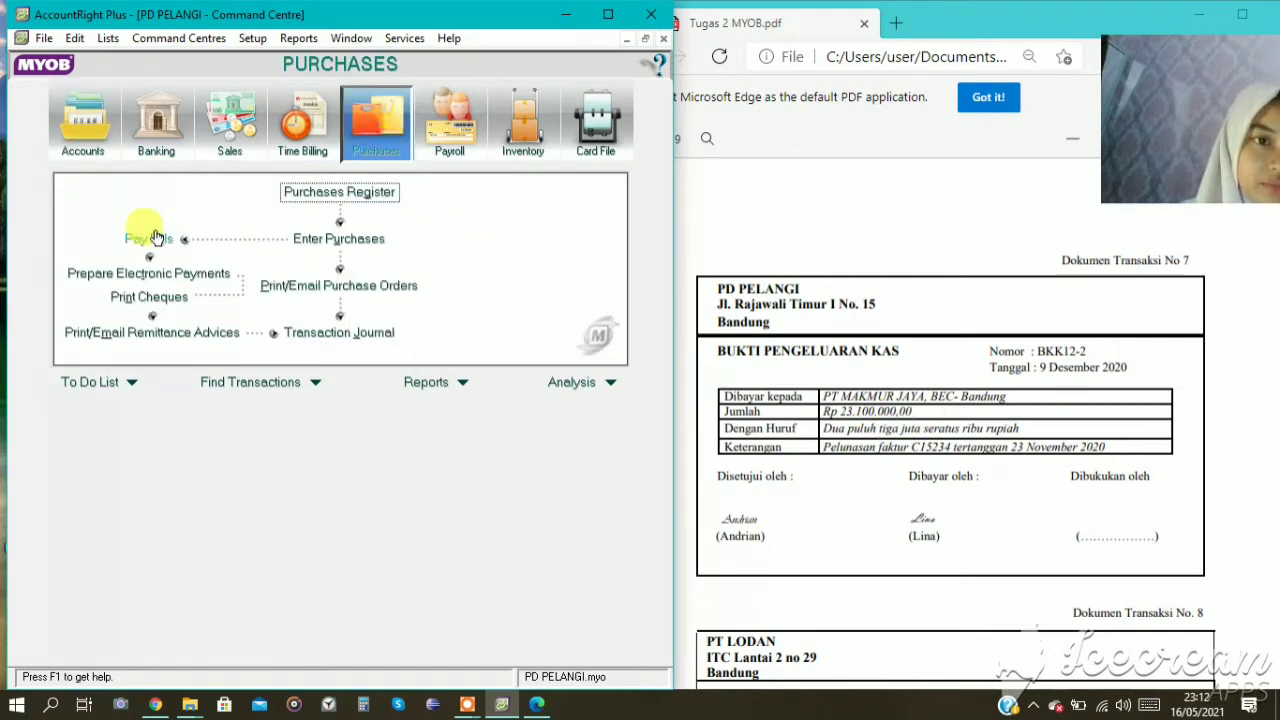
left_click(155, 238)
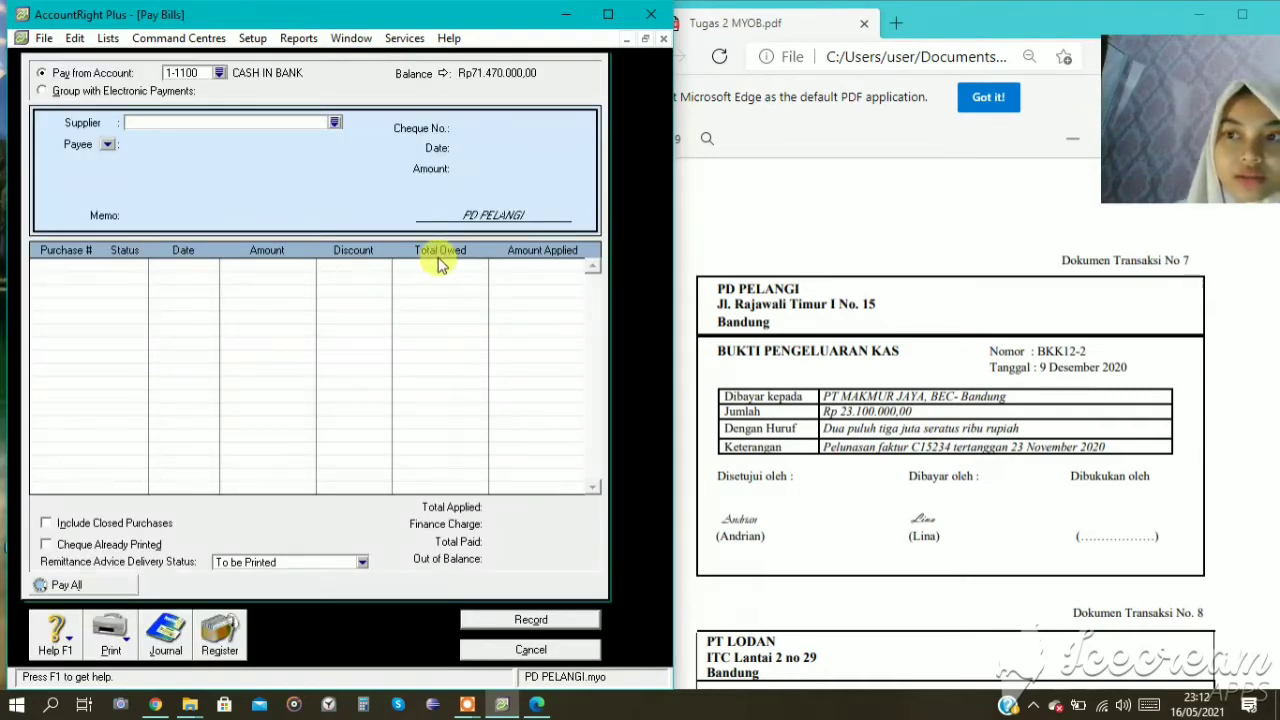
left_click(335, 123)
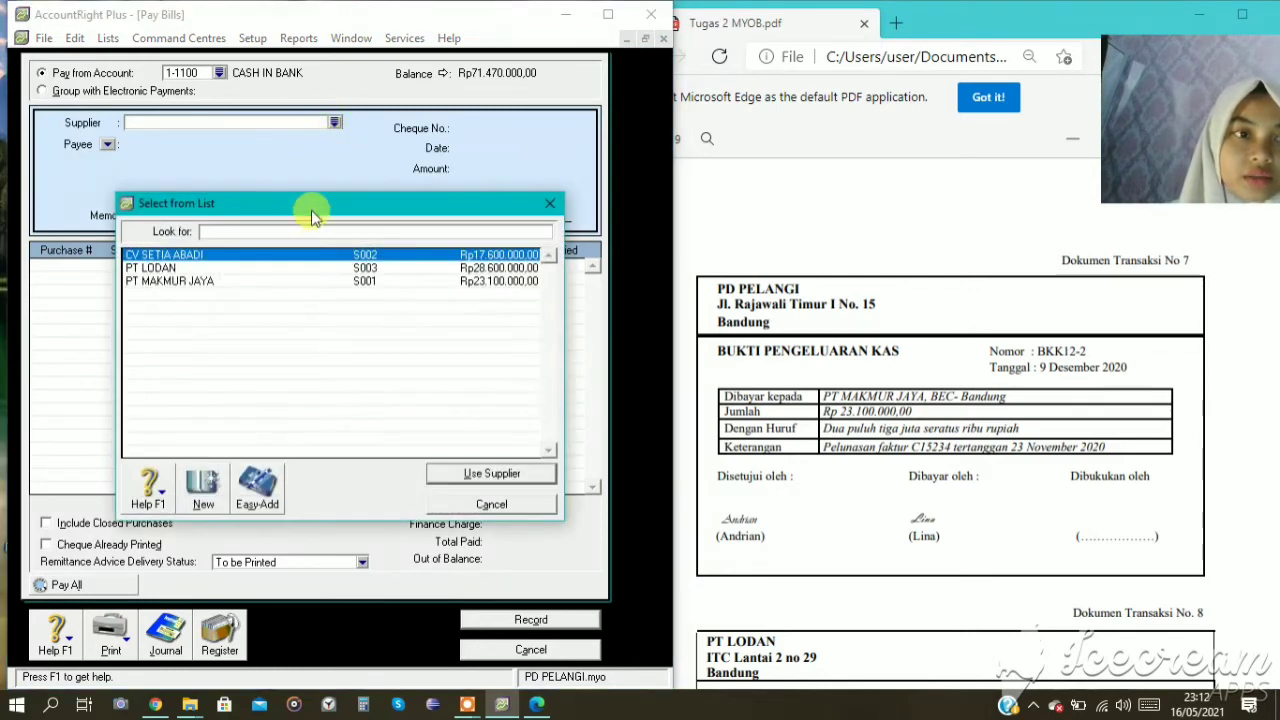
left_click(318, 281)
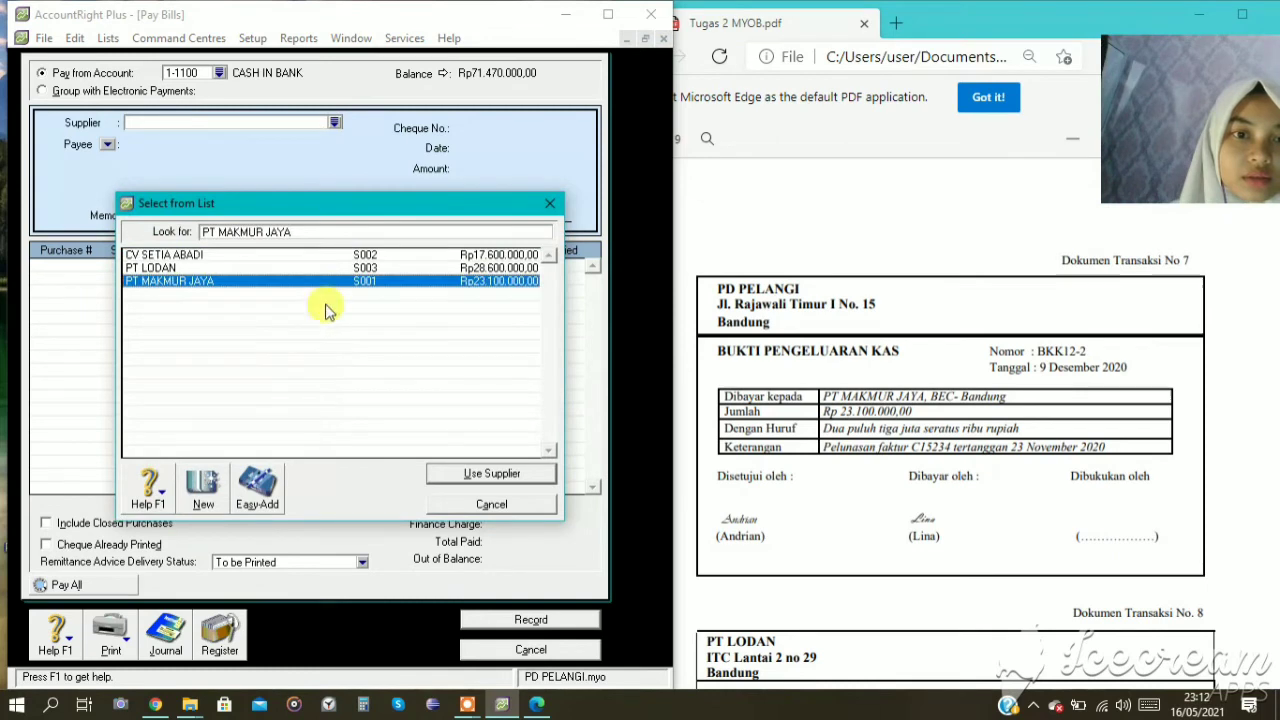
left_click(481, 476)
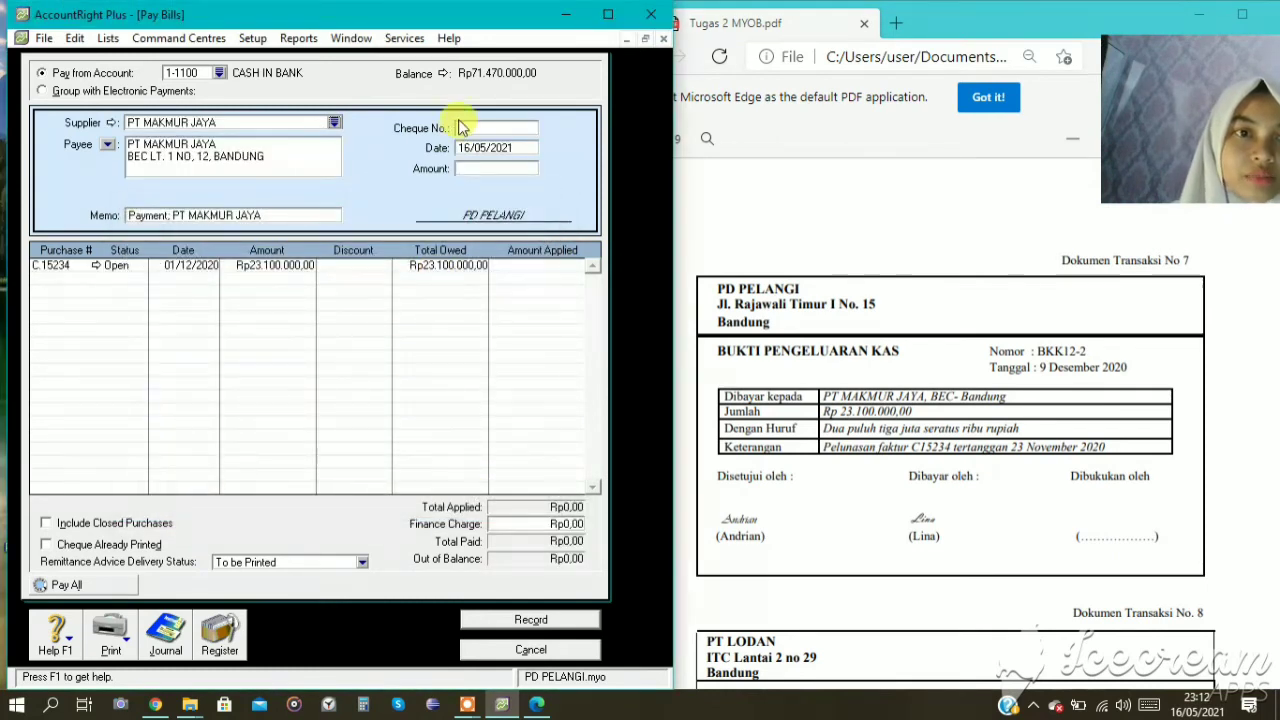
Set the payment's cheque number to BKK12-2 and its date to 09/12/2020.
left_click(466, 127)
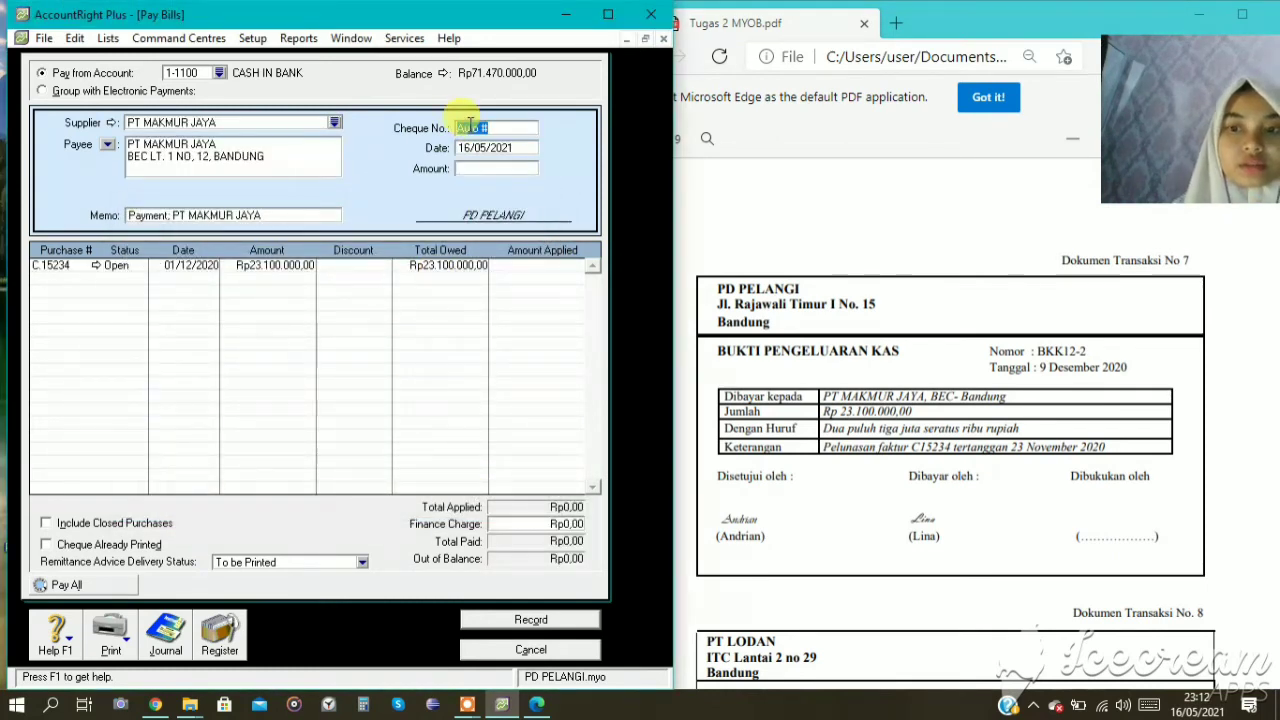
type("BKK1")
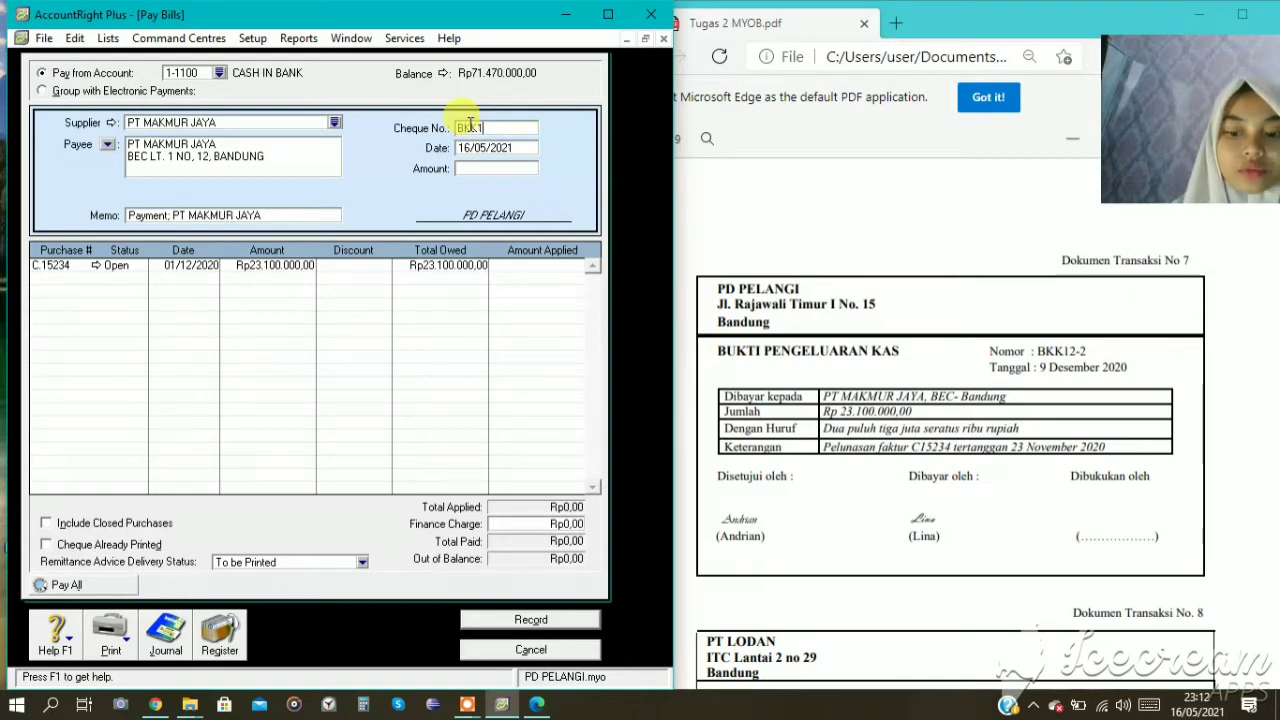
type("2-2")
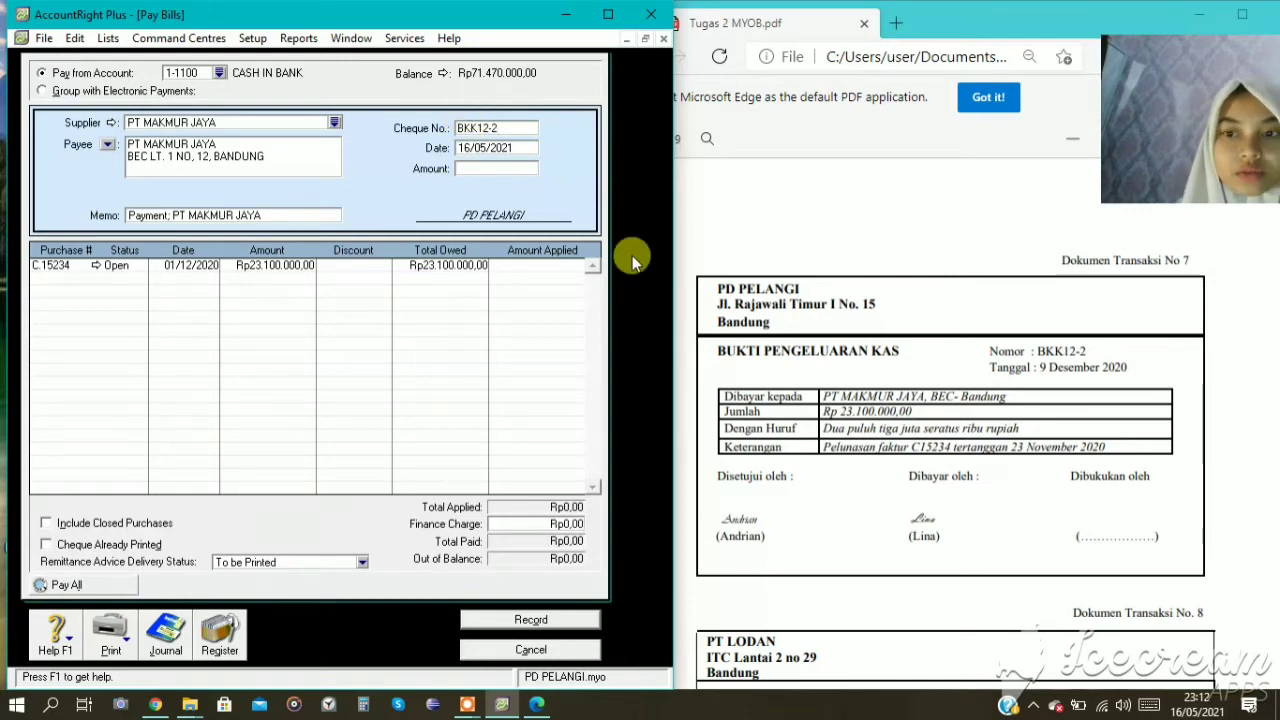
left_click(500, 142)
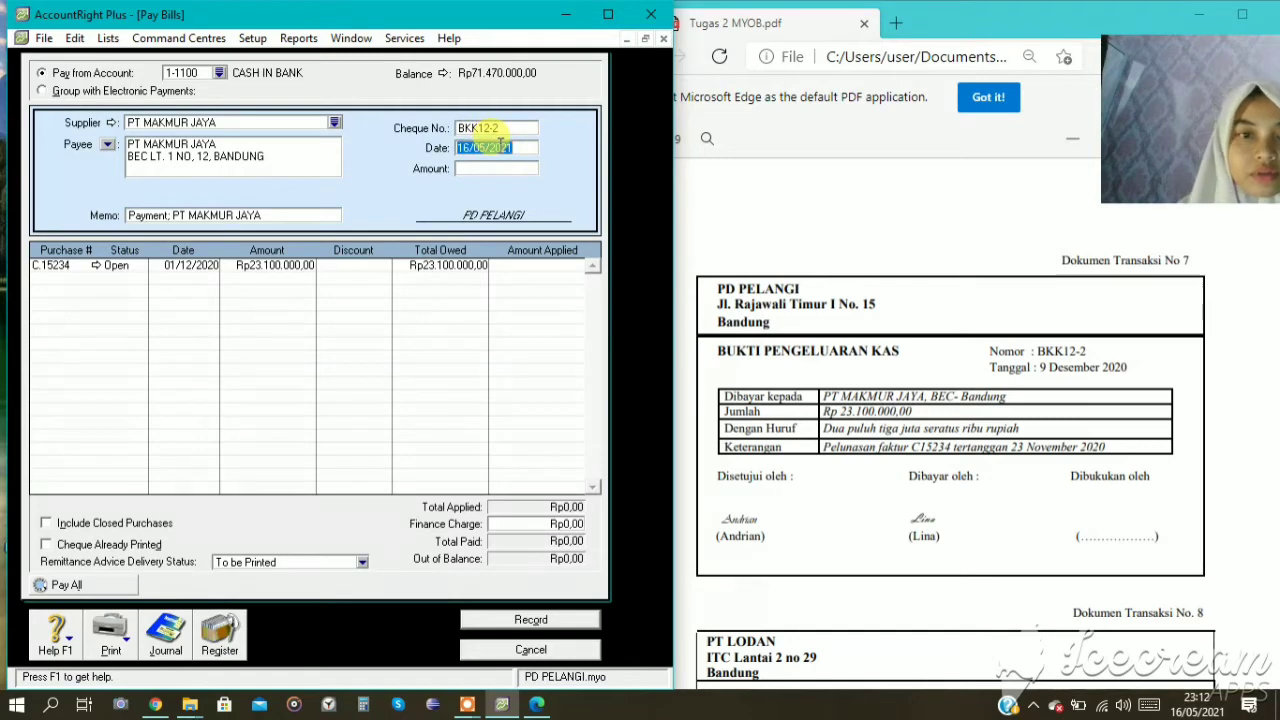
left_click(521, 148)
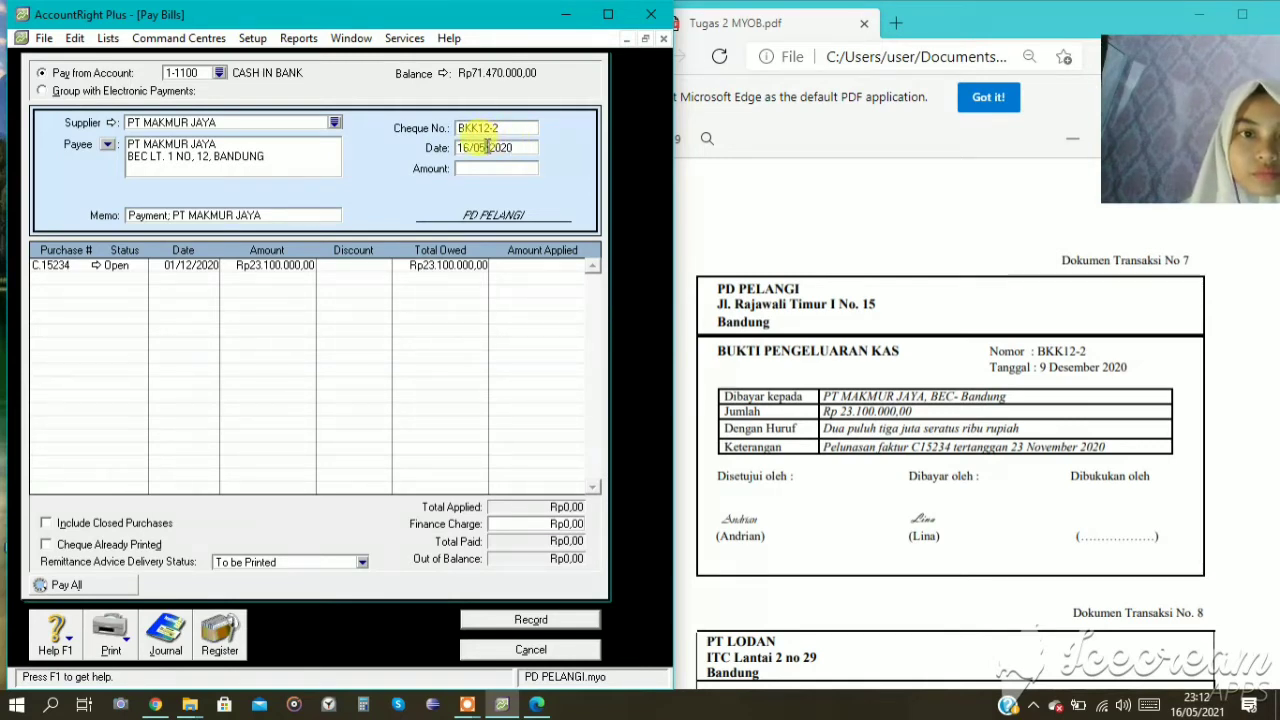
left_click(487, 147)
key("BackSpace")
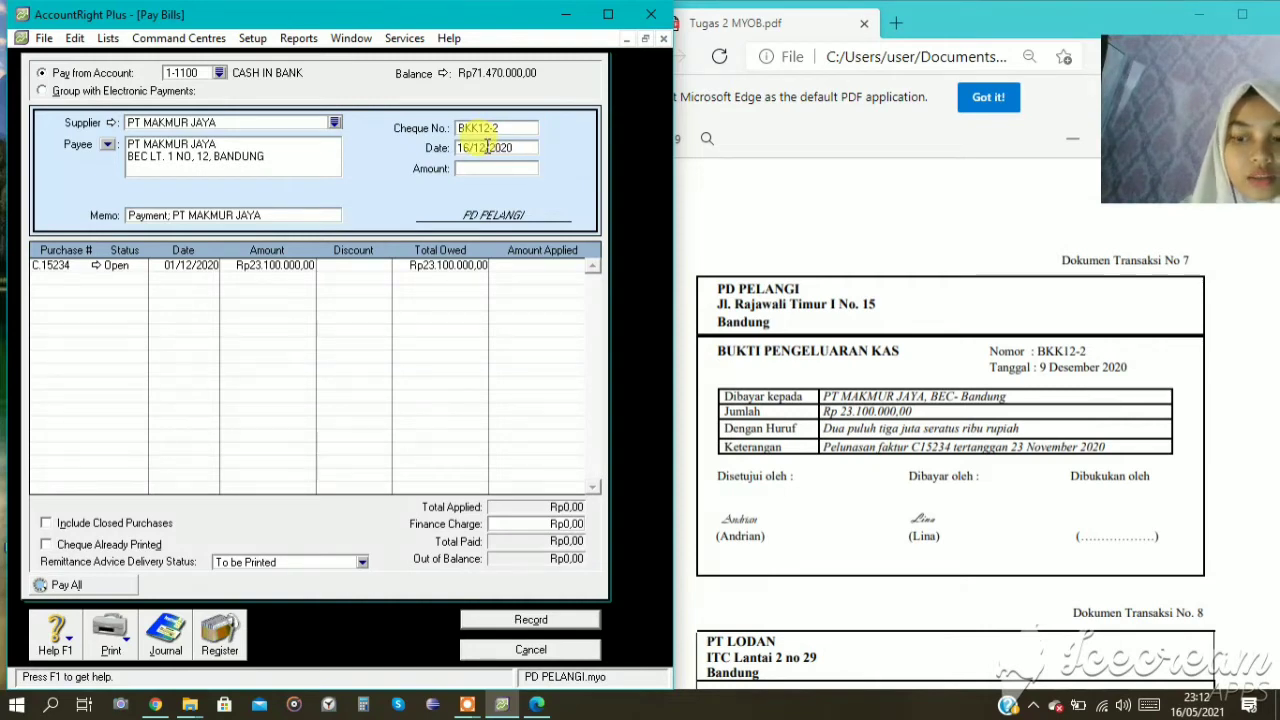
key("BackSpace")
key("BackSpace")
type("09")
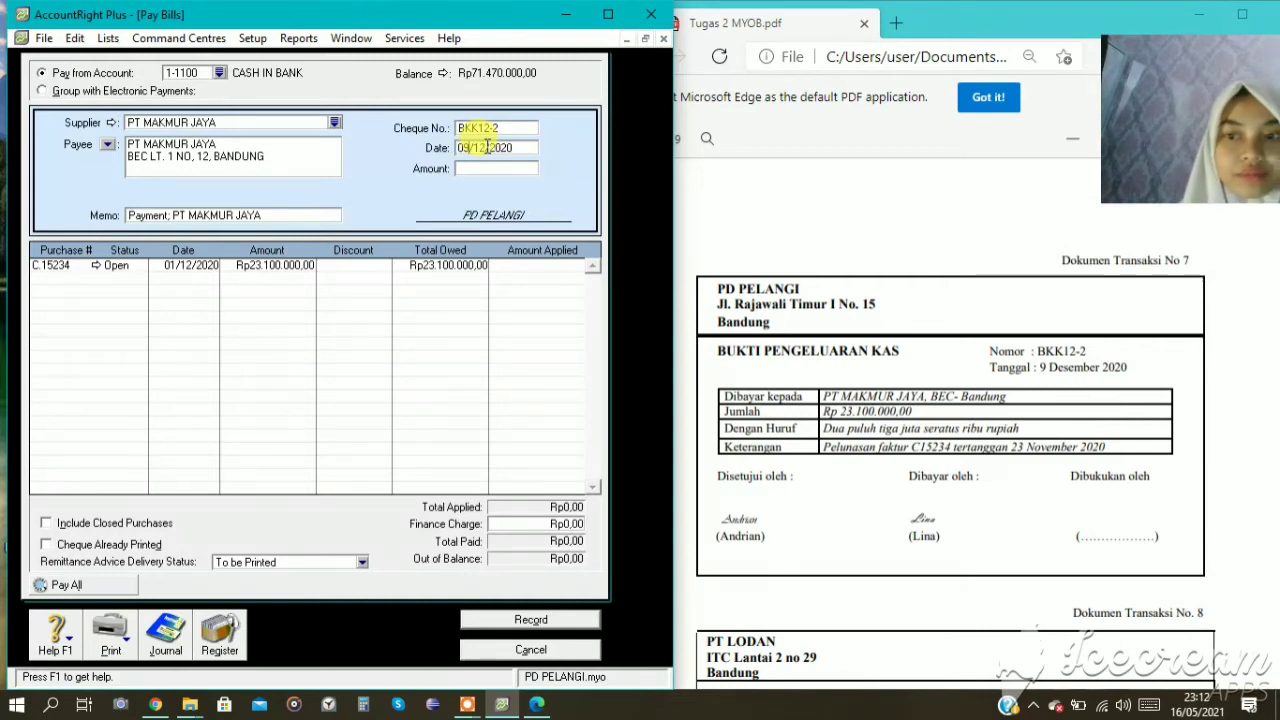
Set the amount of the PT MAKMUR JAYA payment to Rp23.100.000.
left_click(482, 167)
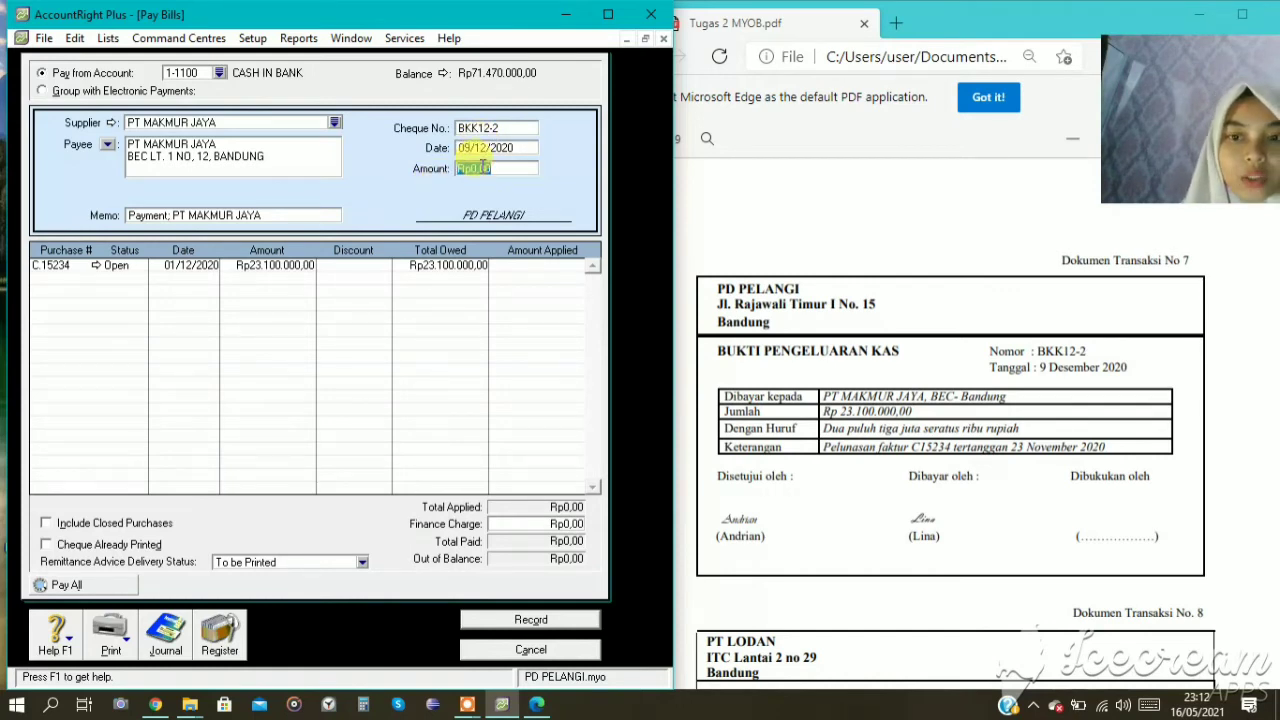
type("231.0")
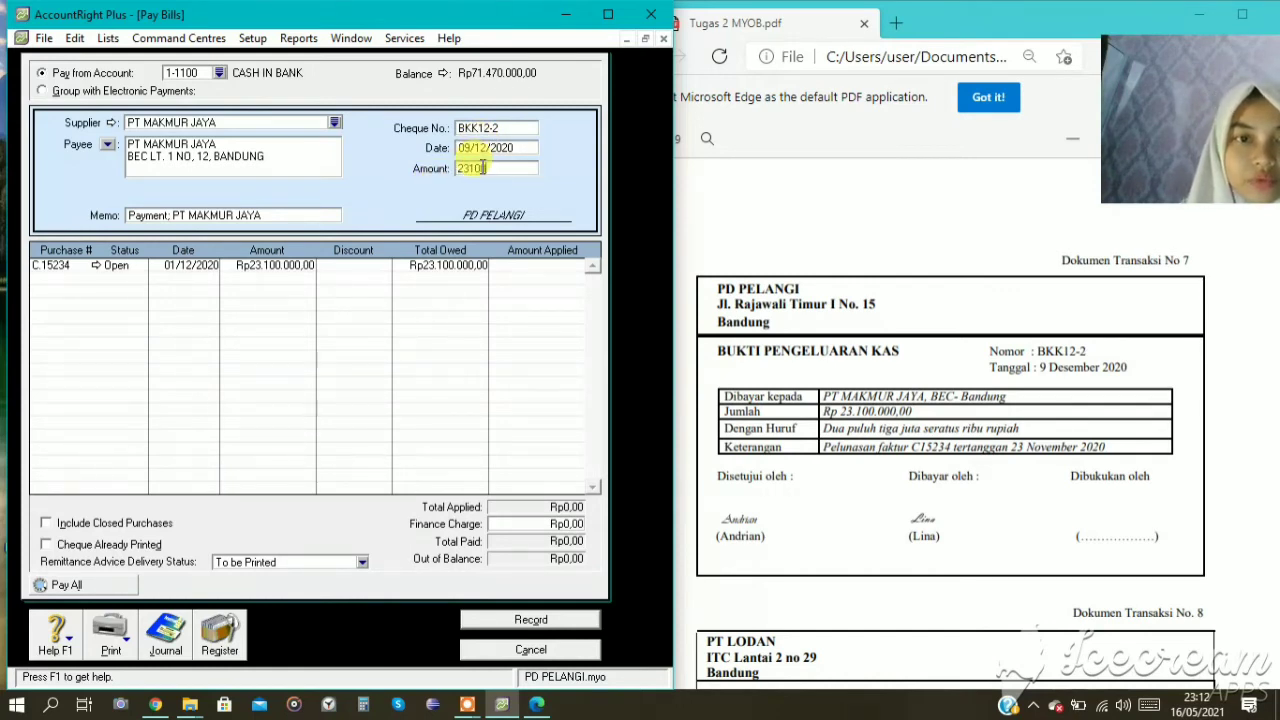
type("00.000")
key("Tab")
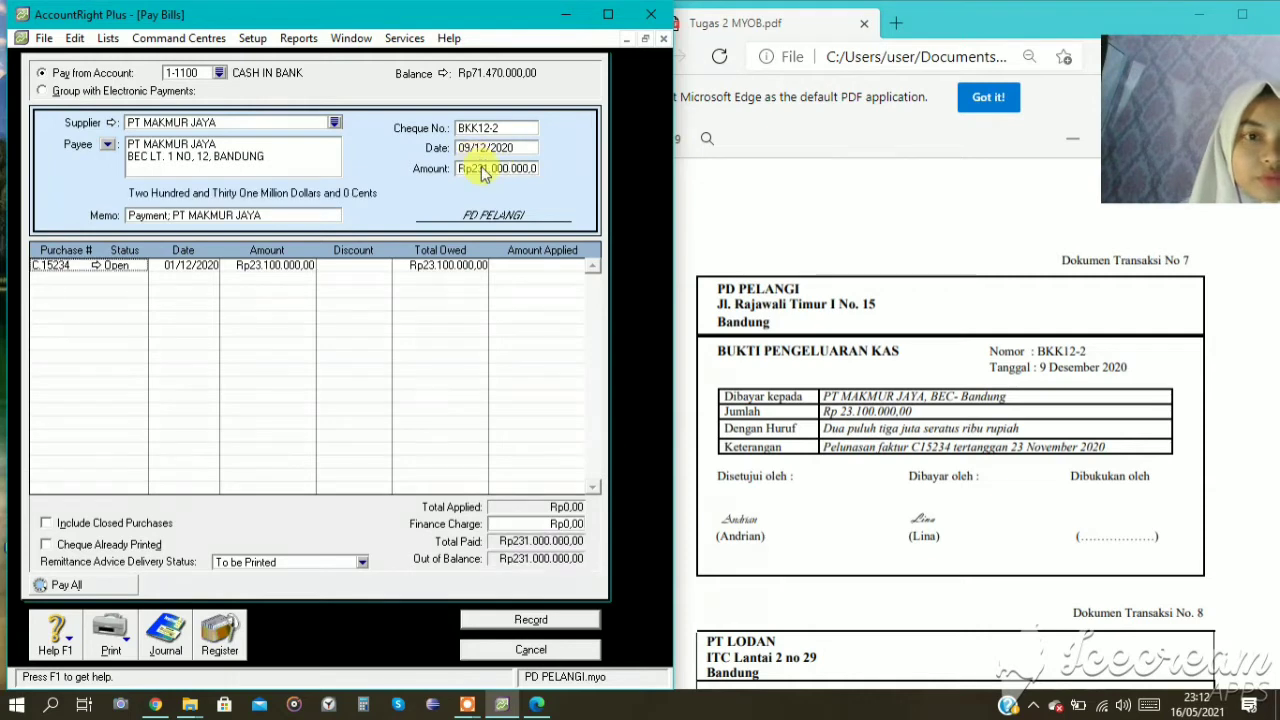
left_click(491, 170)
left_click(511, 169)
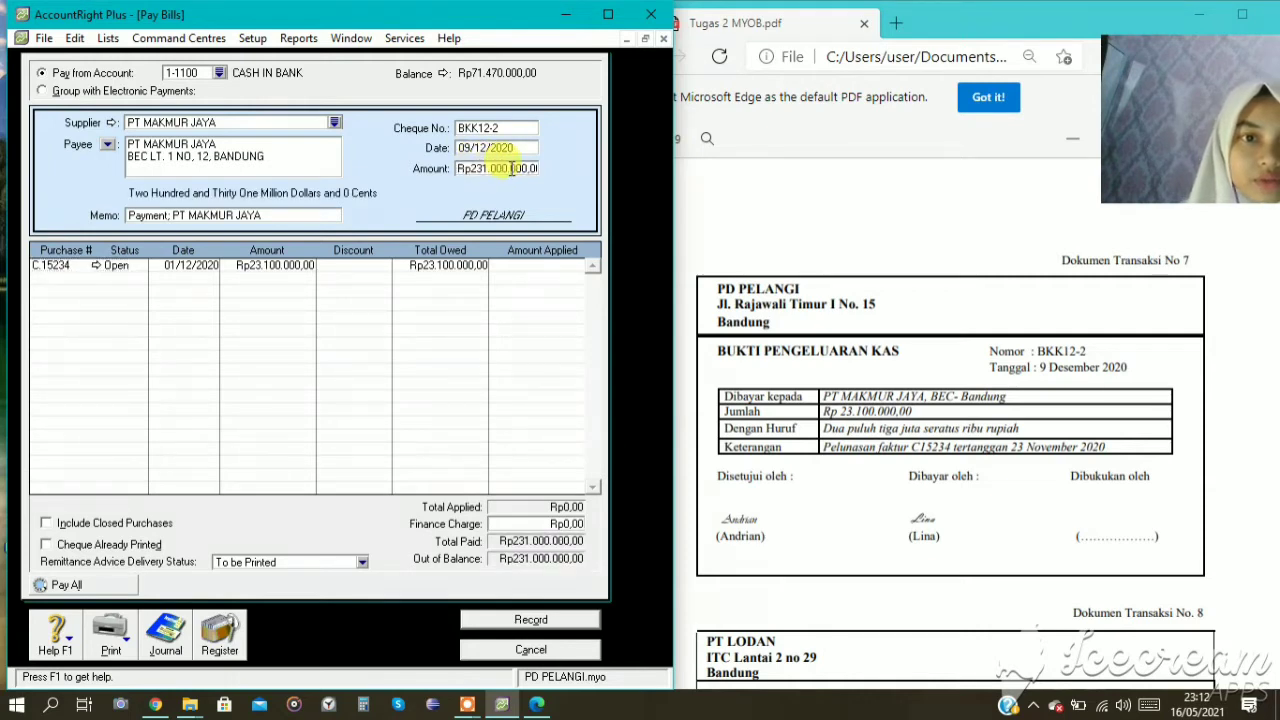
key("BackSpace")
key("Tab")
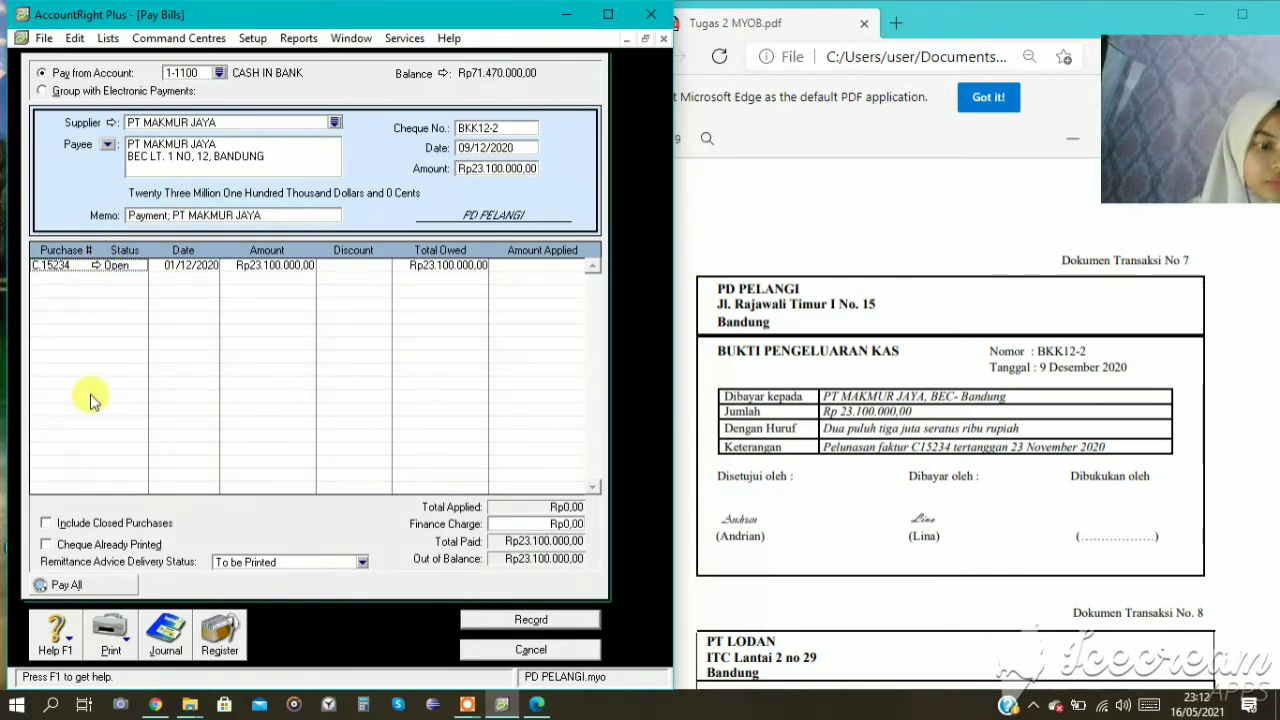
Apply the full Rp23.100.000 payment to purchase C.15234.
key("Tab")
key("Tab")
key("Tab")
key("Tab")
key("Tab")
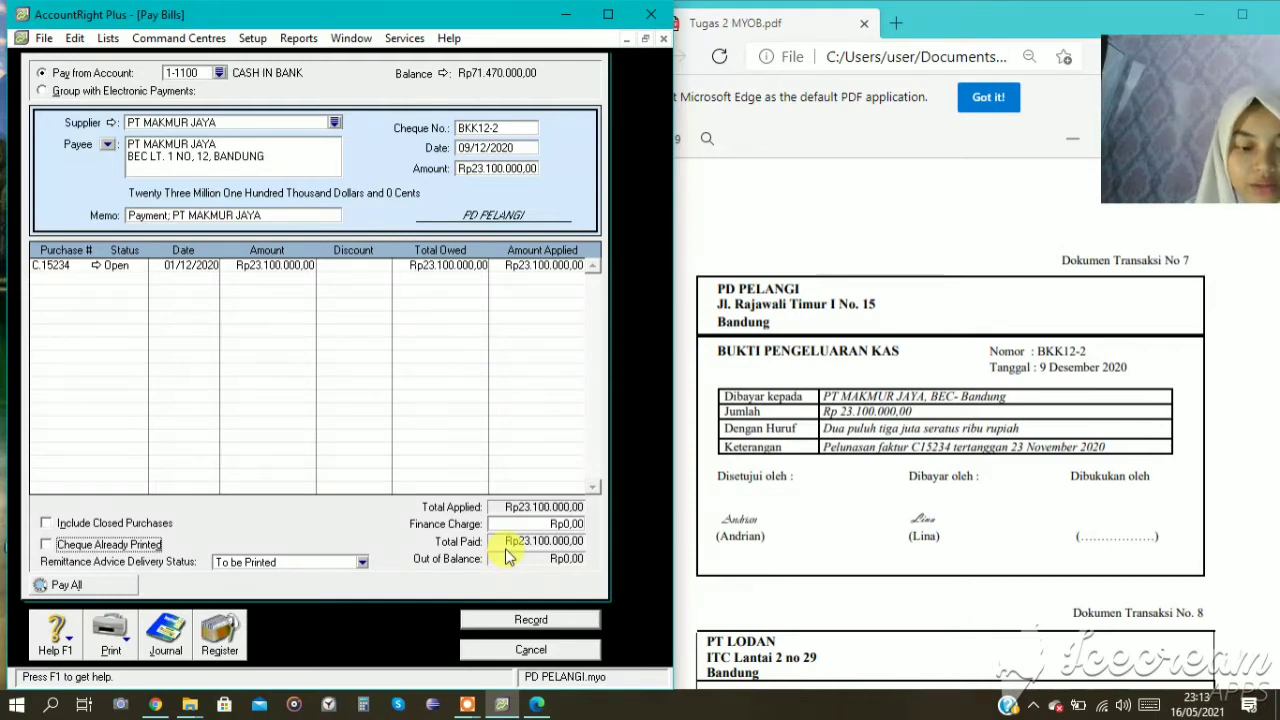
Review the recap of BKK12-2's journal entries, record the payment and close the bill payment window.
key("ctrl+r")
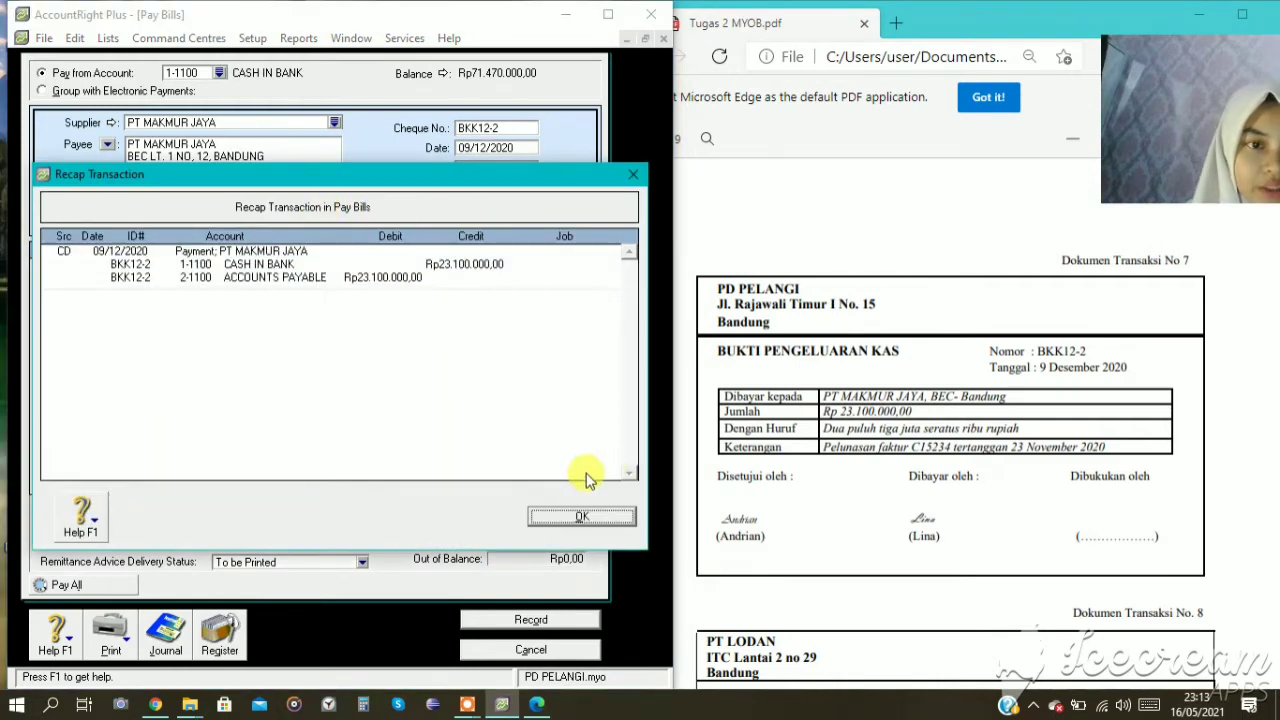
left_click(602, 516)
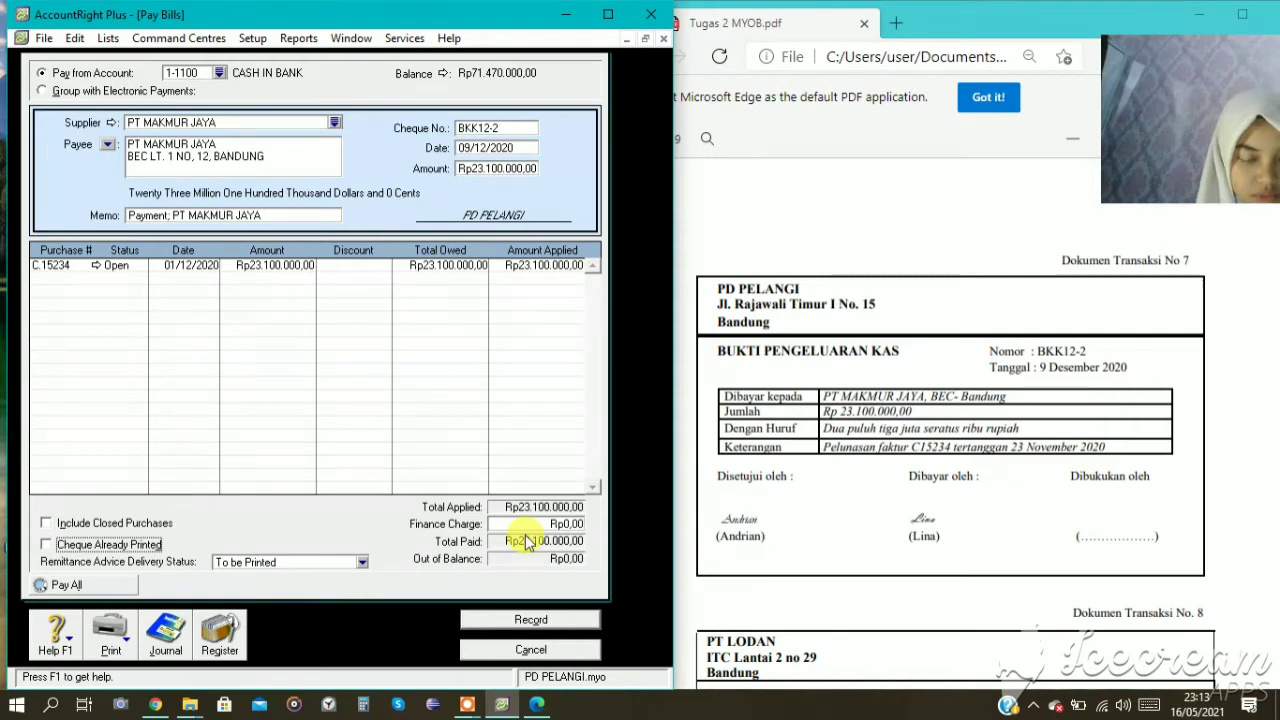
left_click(553, 620)
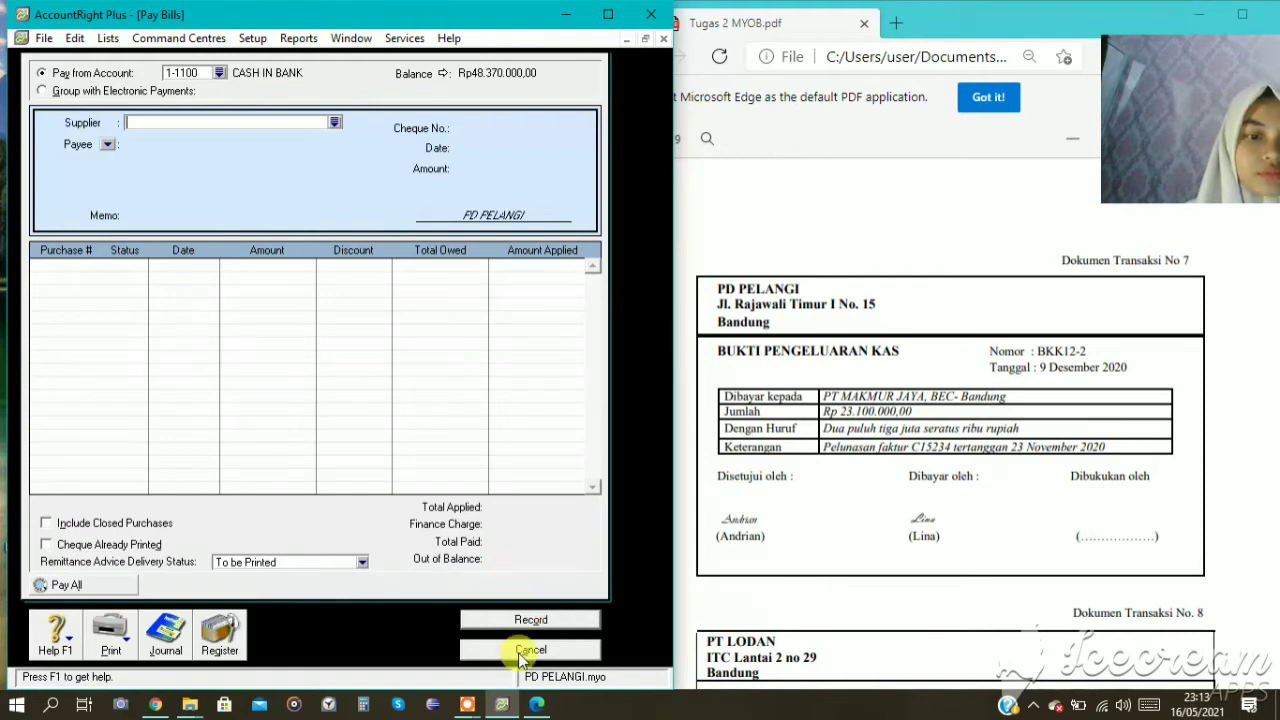
left_click(521, 652)
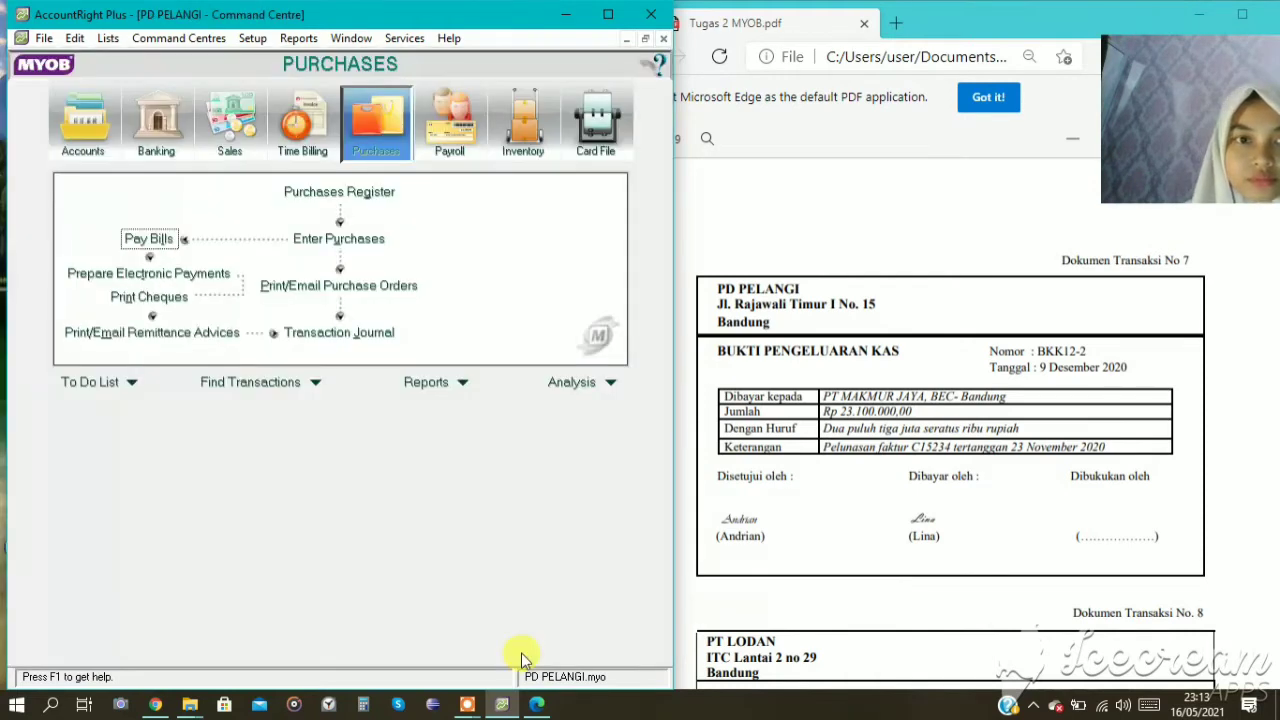
Start a new purchase bill for supplier PT LODAN from transaction document 8, with the tax-inclusive option turned off.
scroll(705, 665, "down", 3)
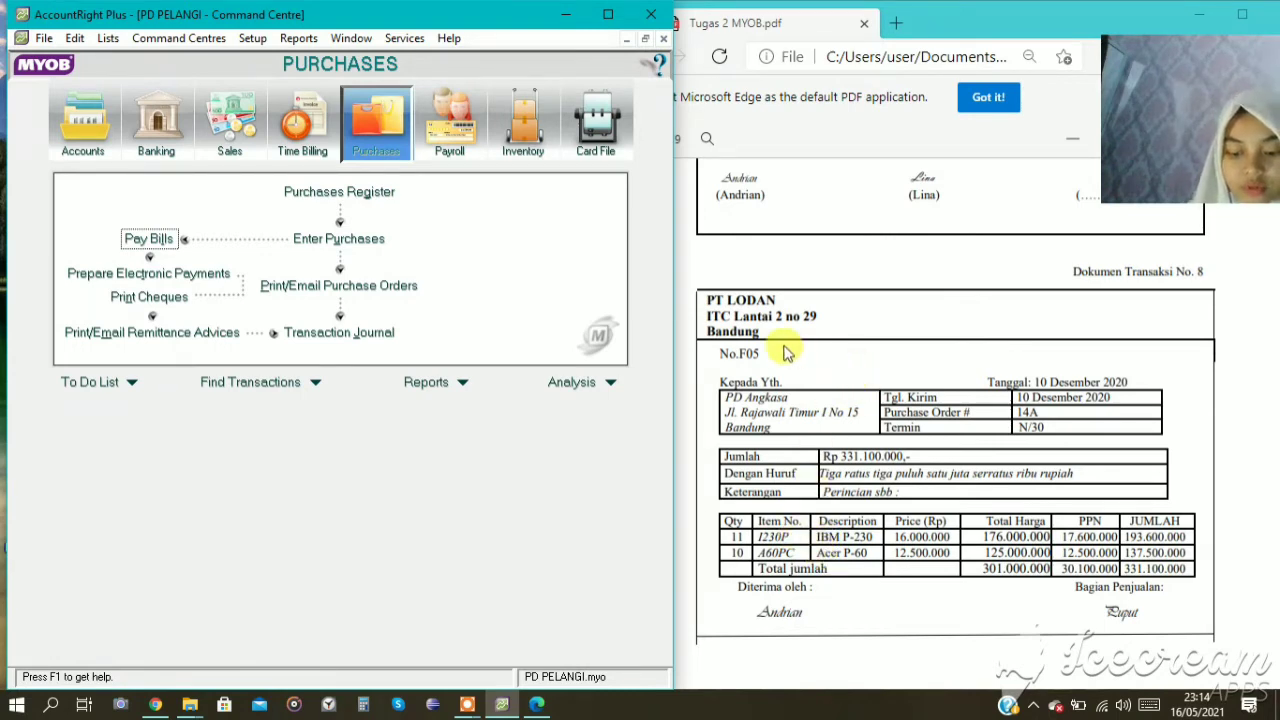
left_click(345, 240)
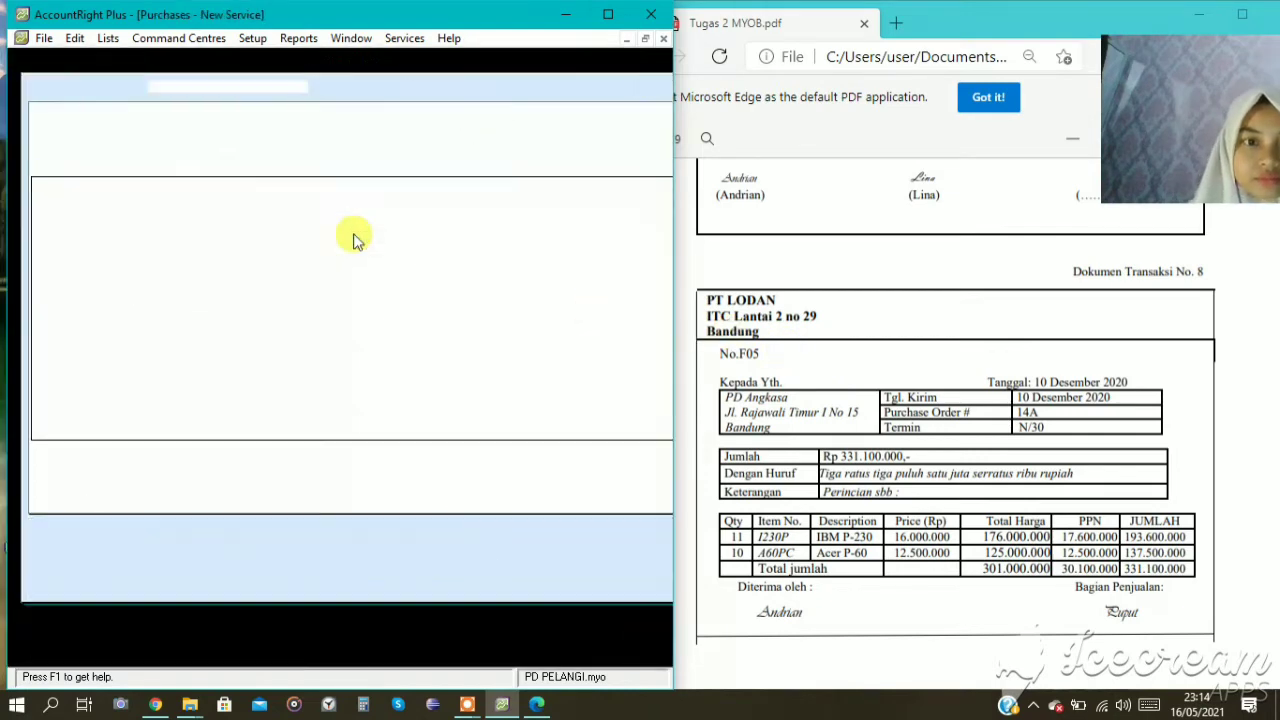
left_click(315, 87)
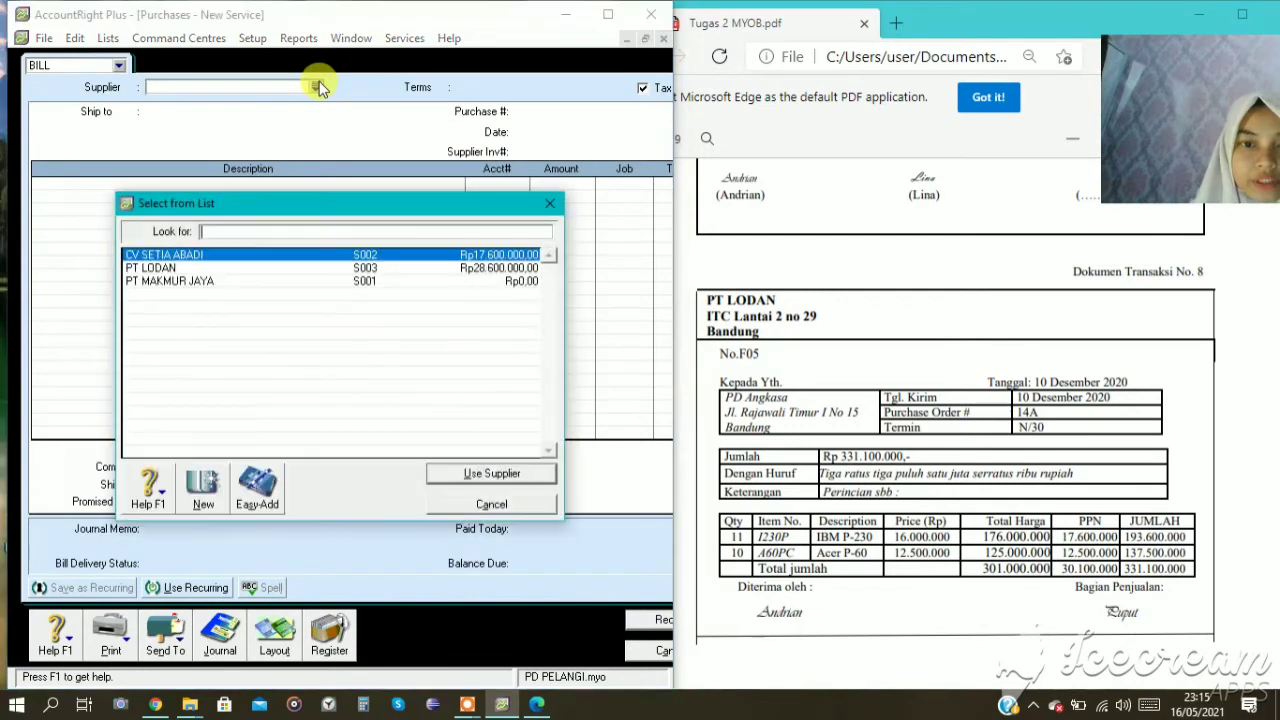
left_click(250, 268)
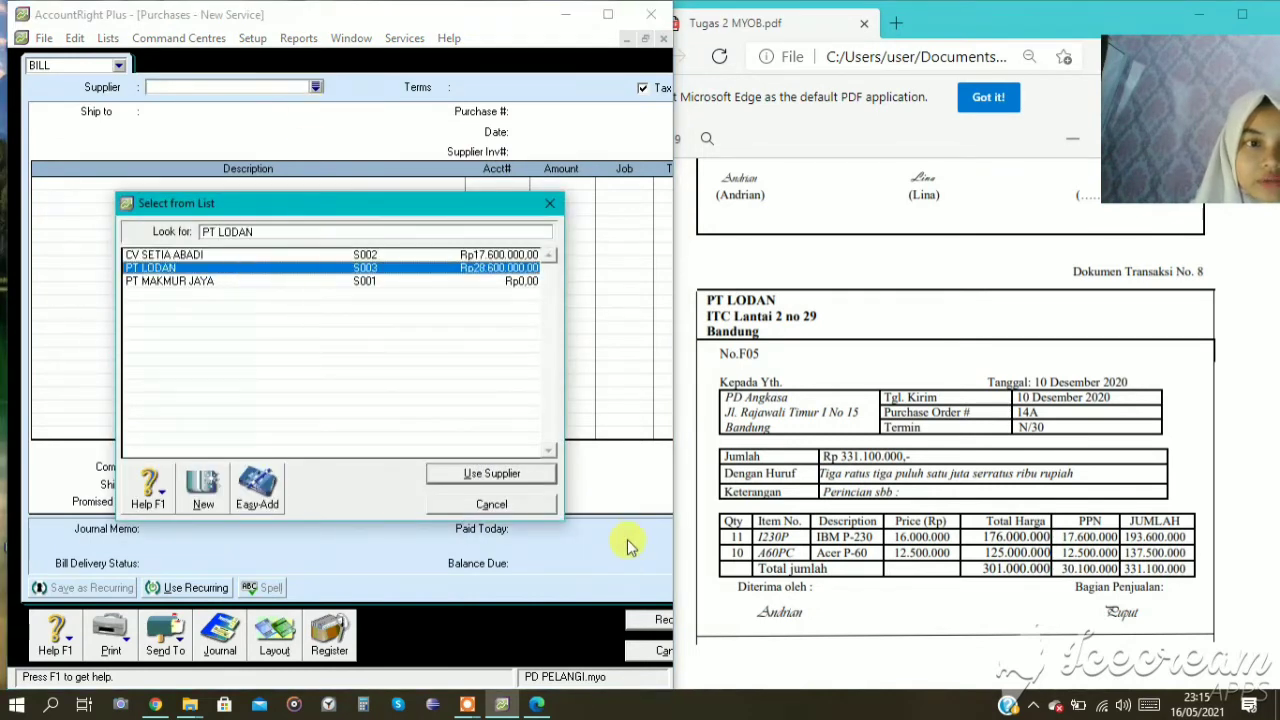
left_click(473, 472)
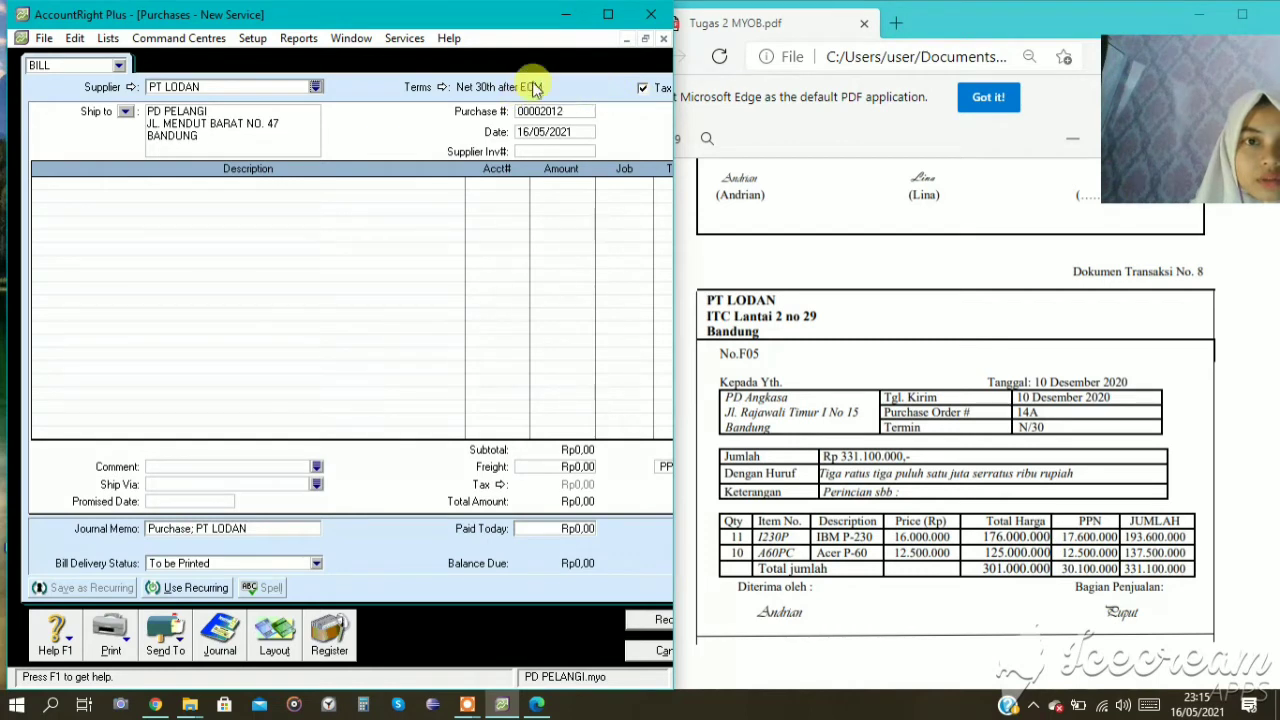
left_click(644, 89)
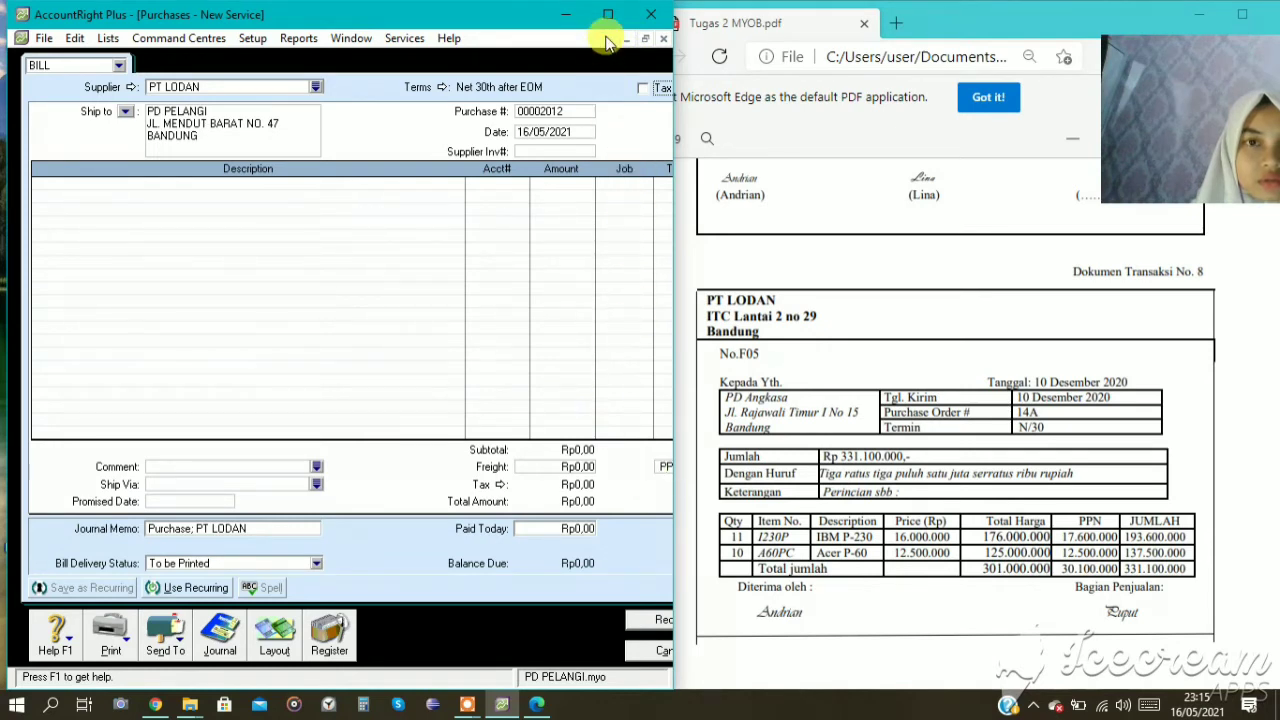
Set the PT LODAN bill's credit terms to In a Given # of Days with 30 balance due days.
left_click(645, 40)
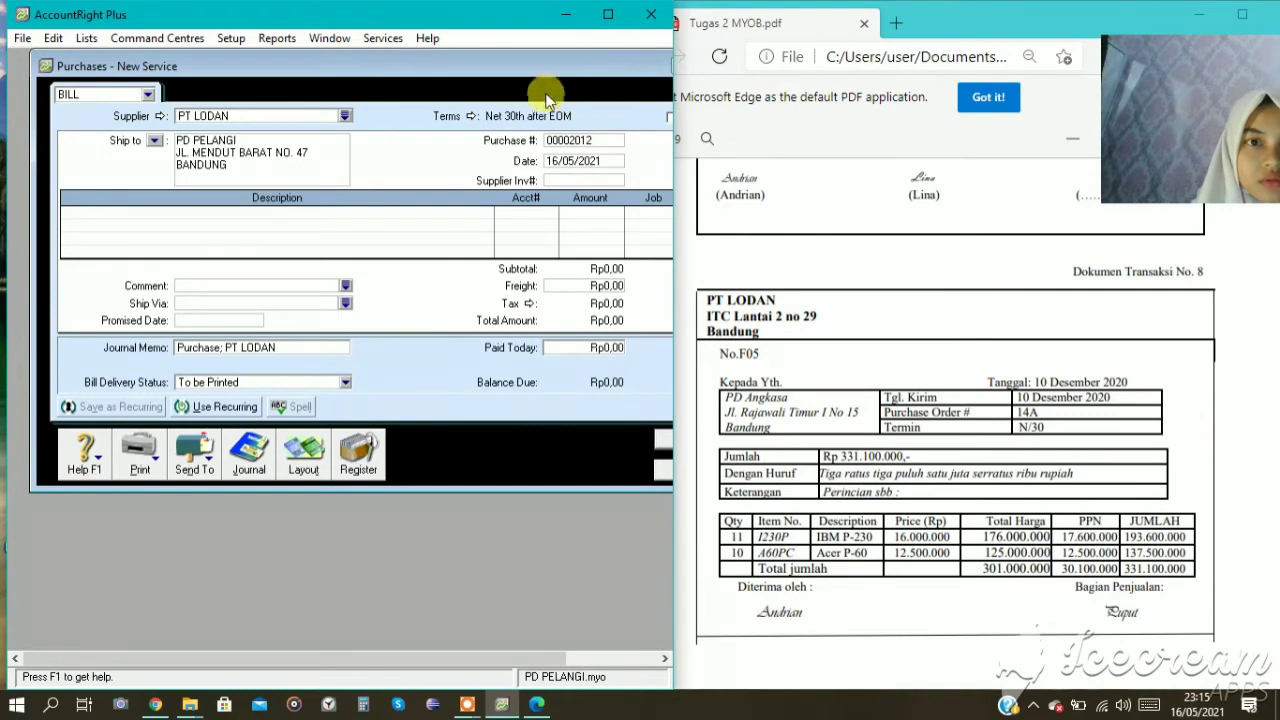
left_click_drag(567, 64, 517, 75)
left_click(440, 136)
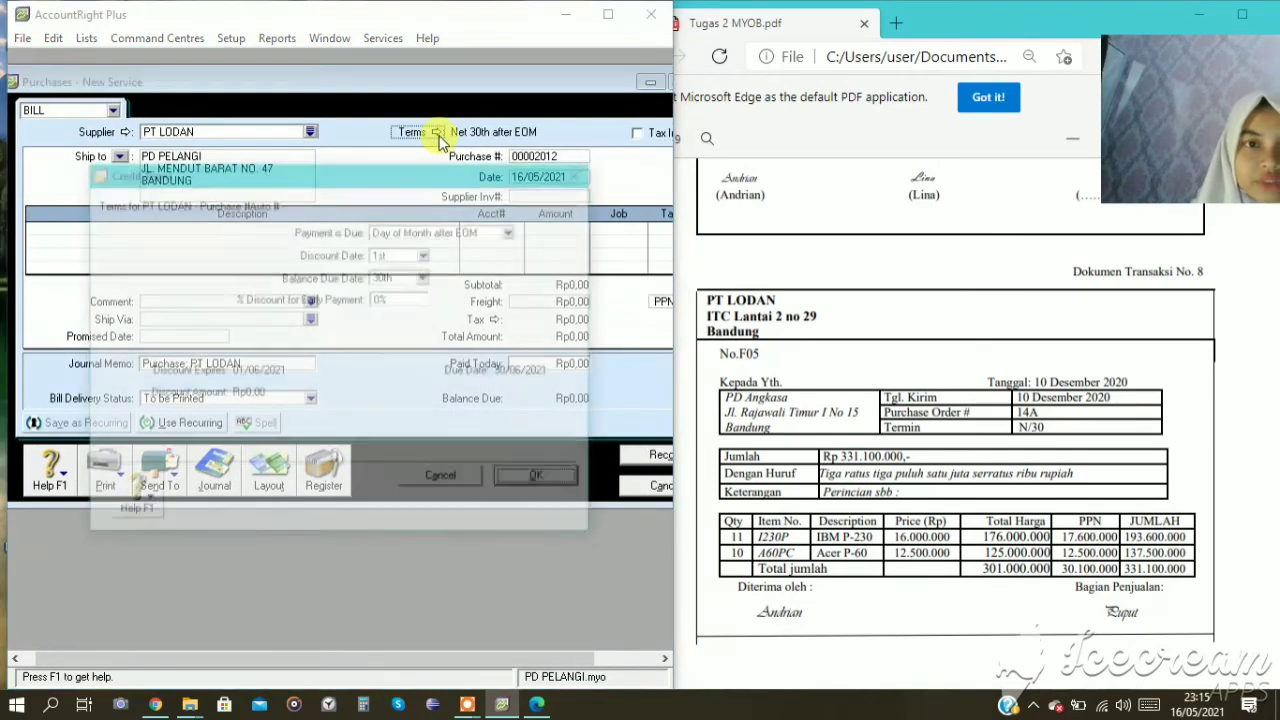
left_click(432, 230)
left_click(436, 272)
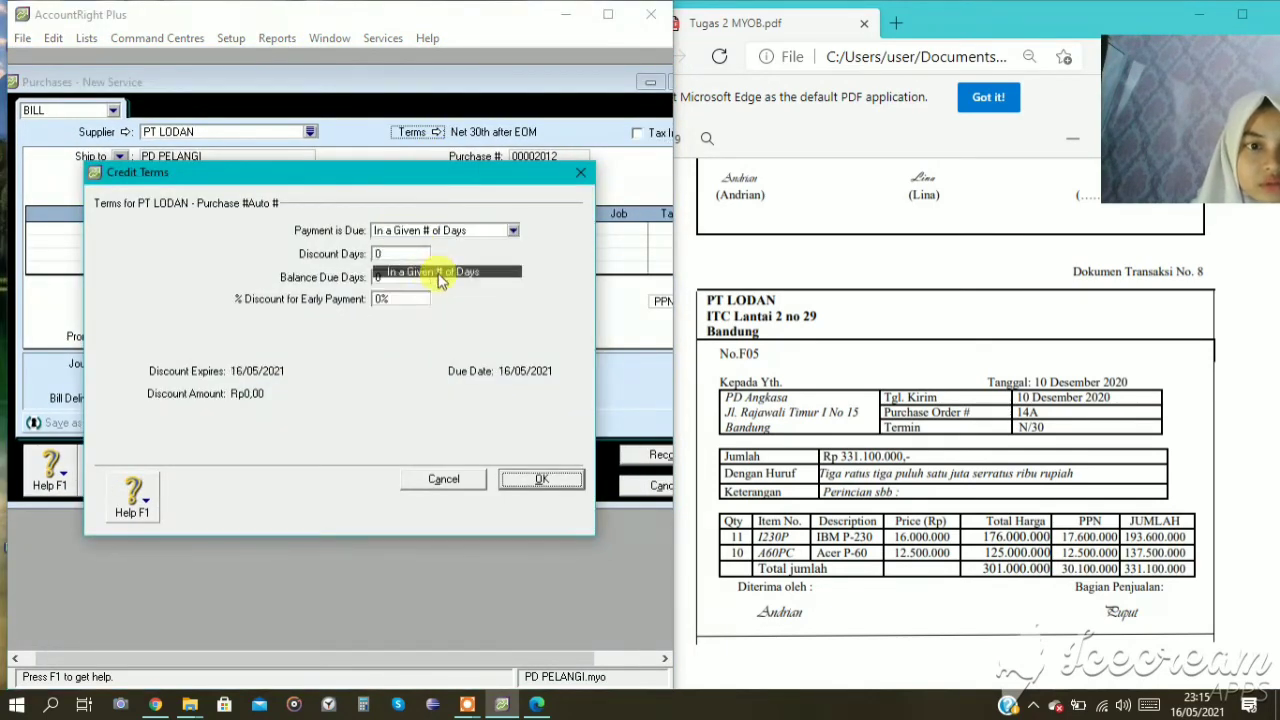
left_click(399, 277)
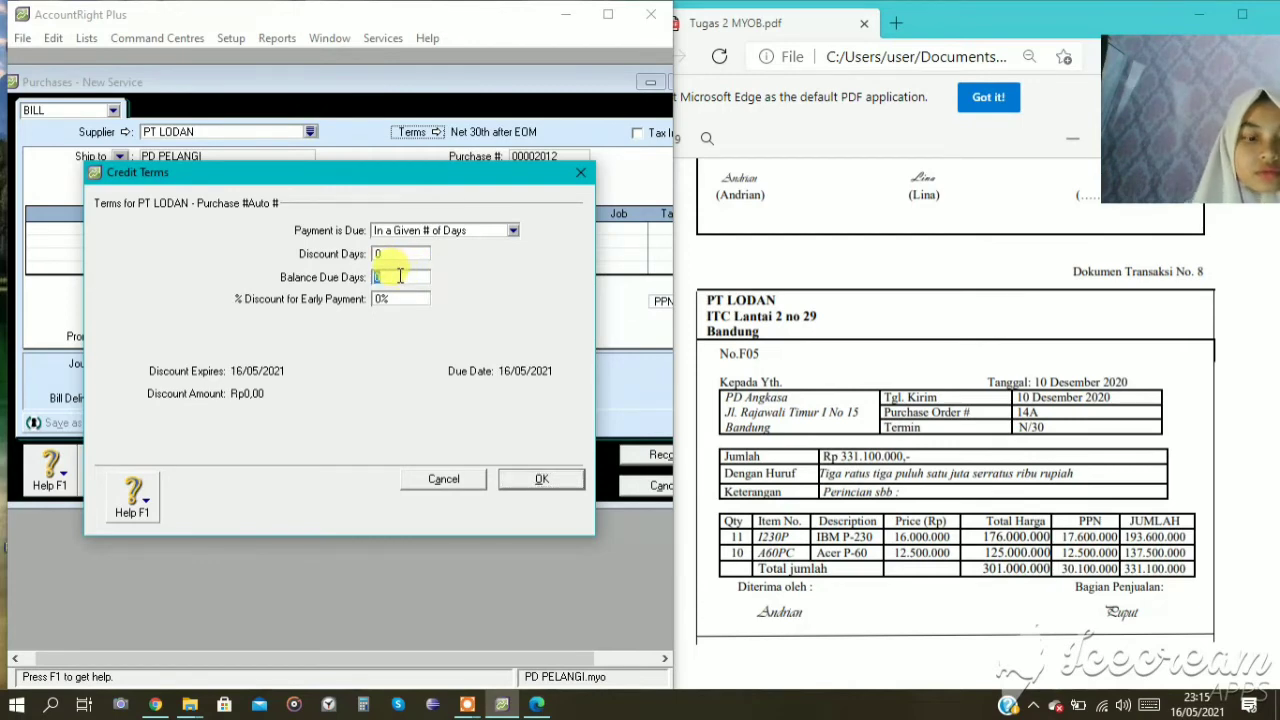
left_click(500, 480)
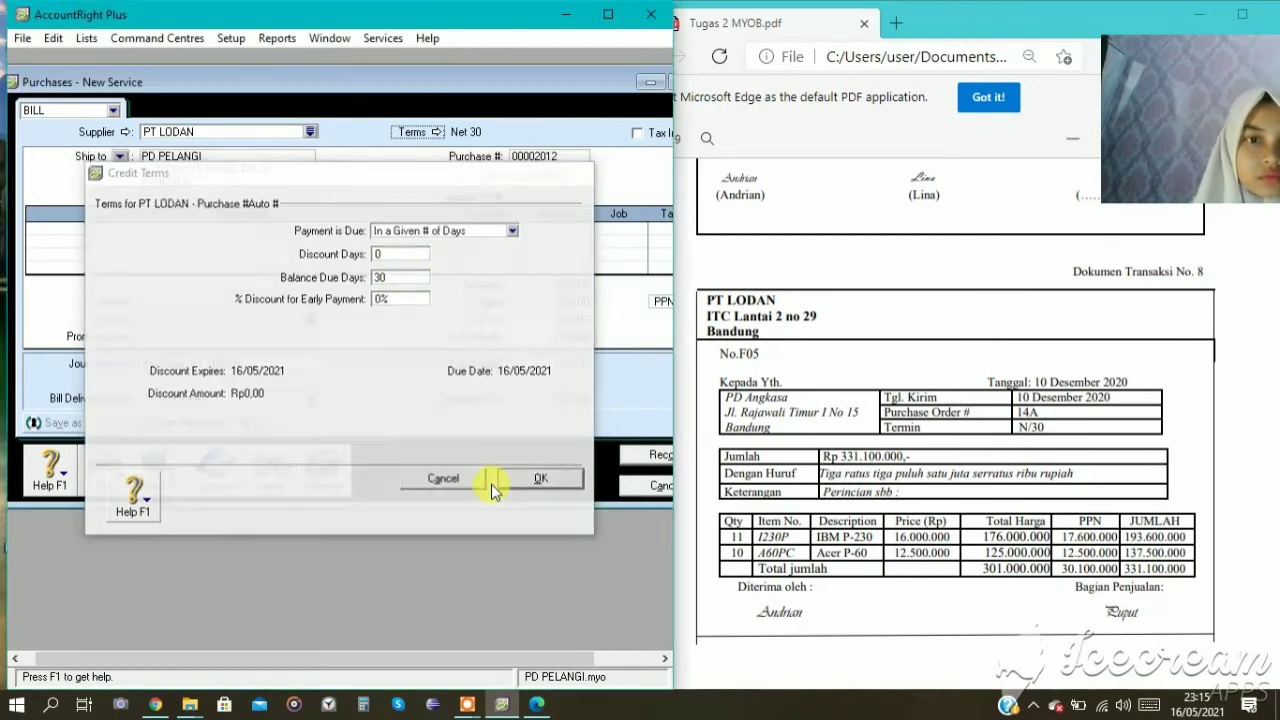
Set the PT LODAN bill's date to 10/12/2020.
left_click(530, 175)
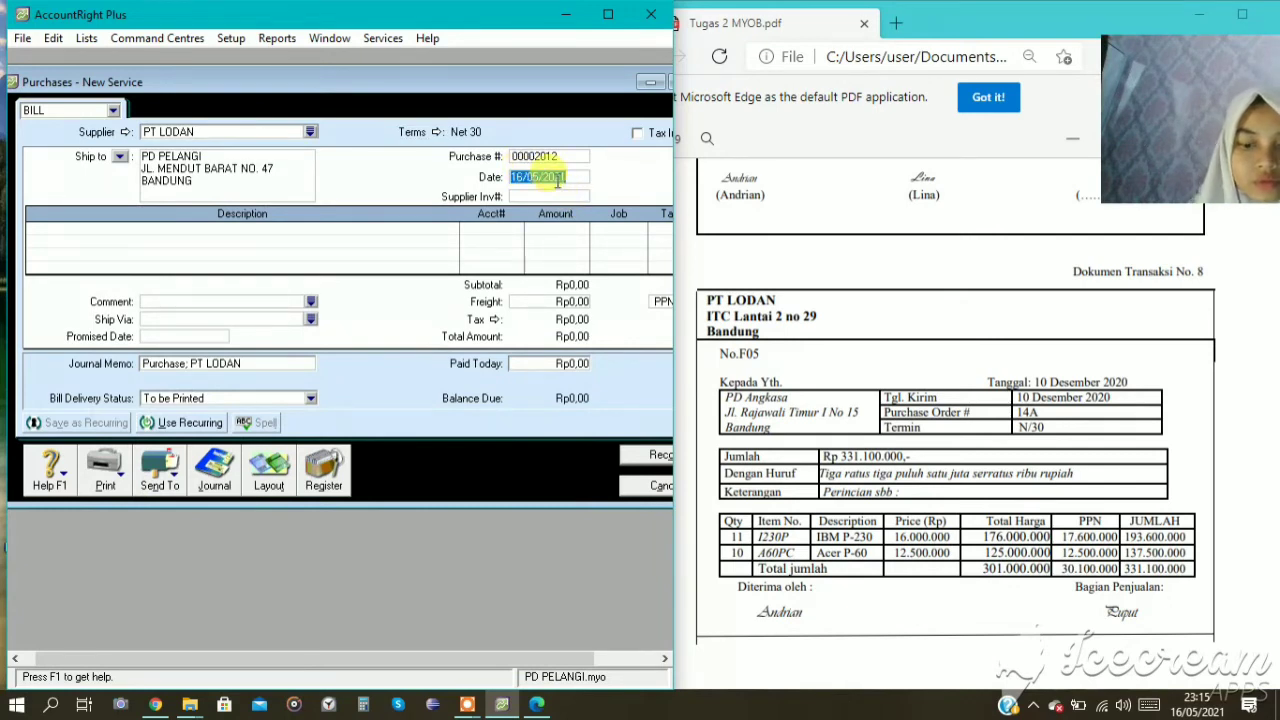
type("10")
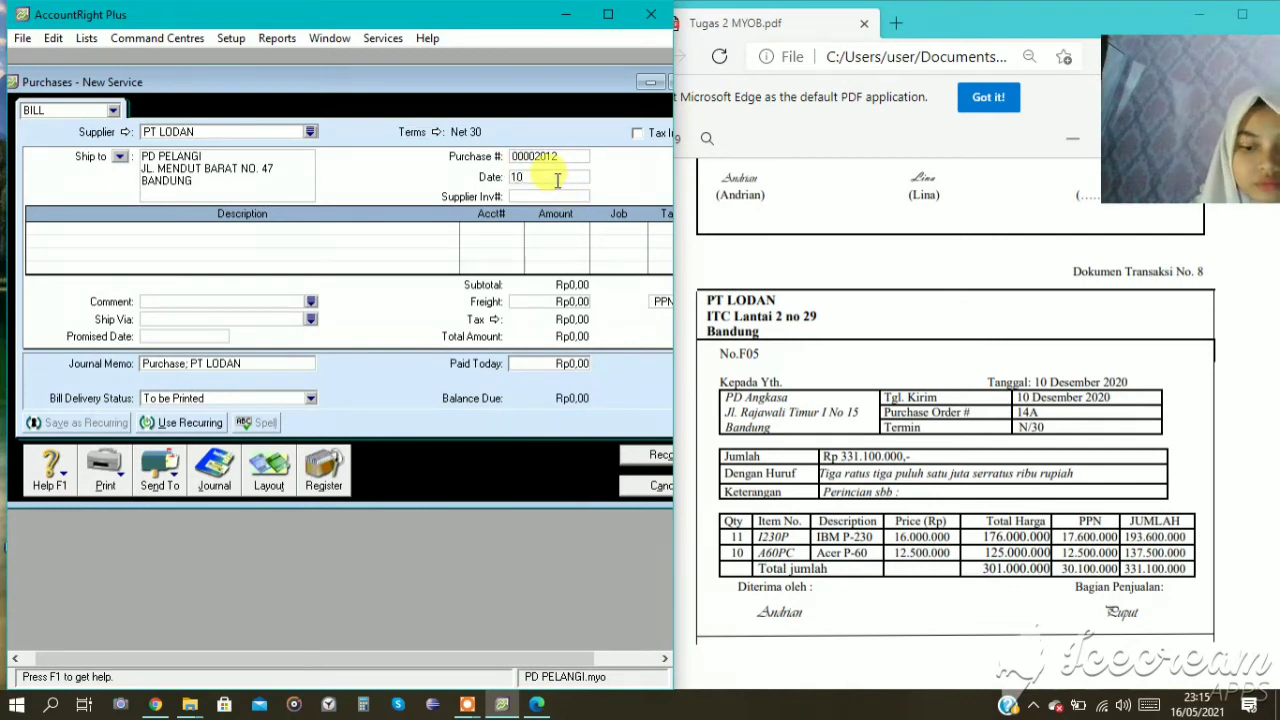
type("/12/2020")
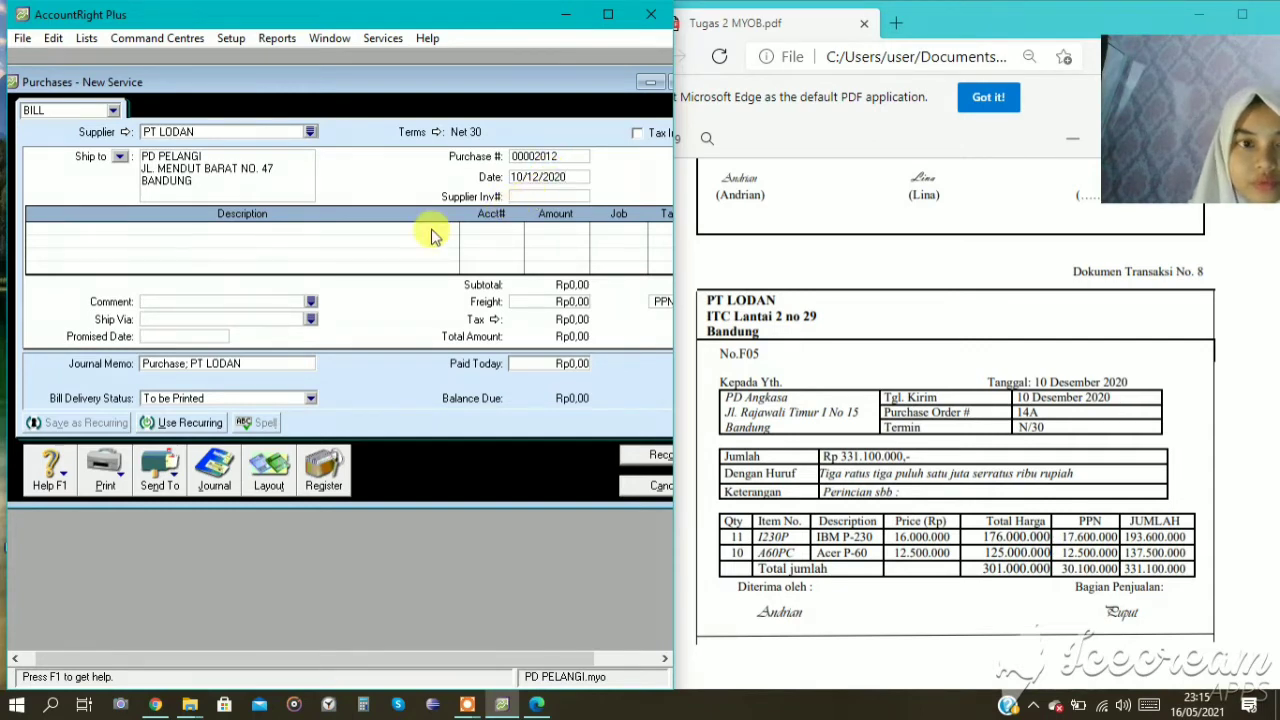
Switch the PT LODAN bill to the Item layout.
left_click(266, 472)
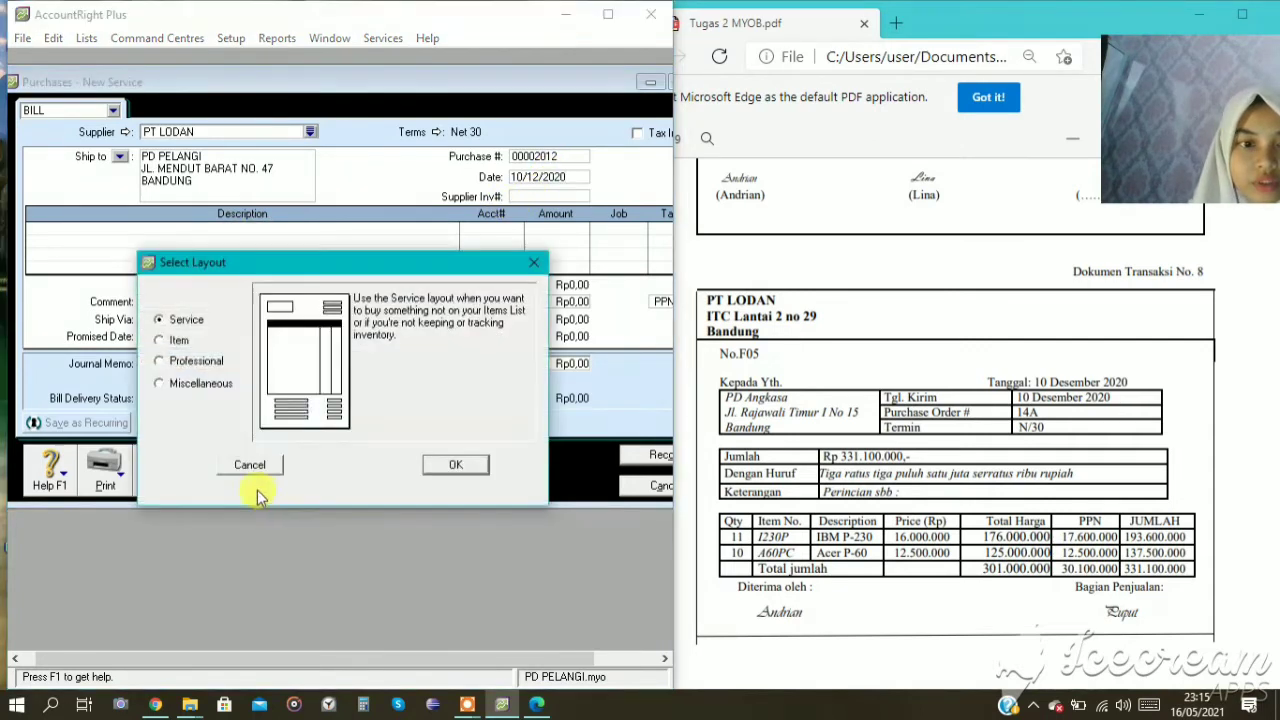
left_click(176, 342)
left_click(452, 465)
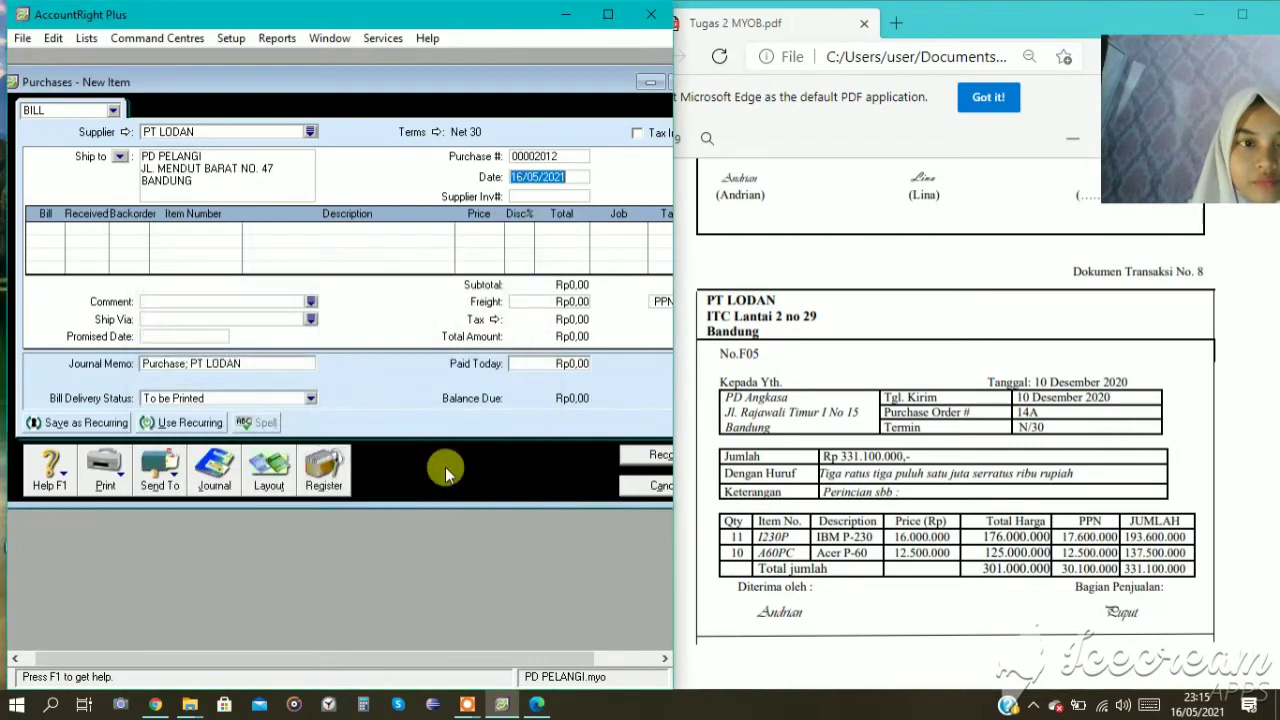
Enter the first bill line for 11 units of item I230P at a price of Rp16.000.000 each.
left_click(56, 228)
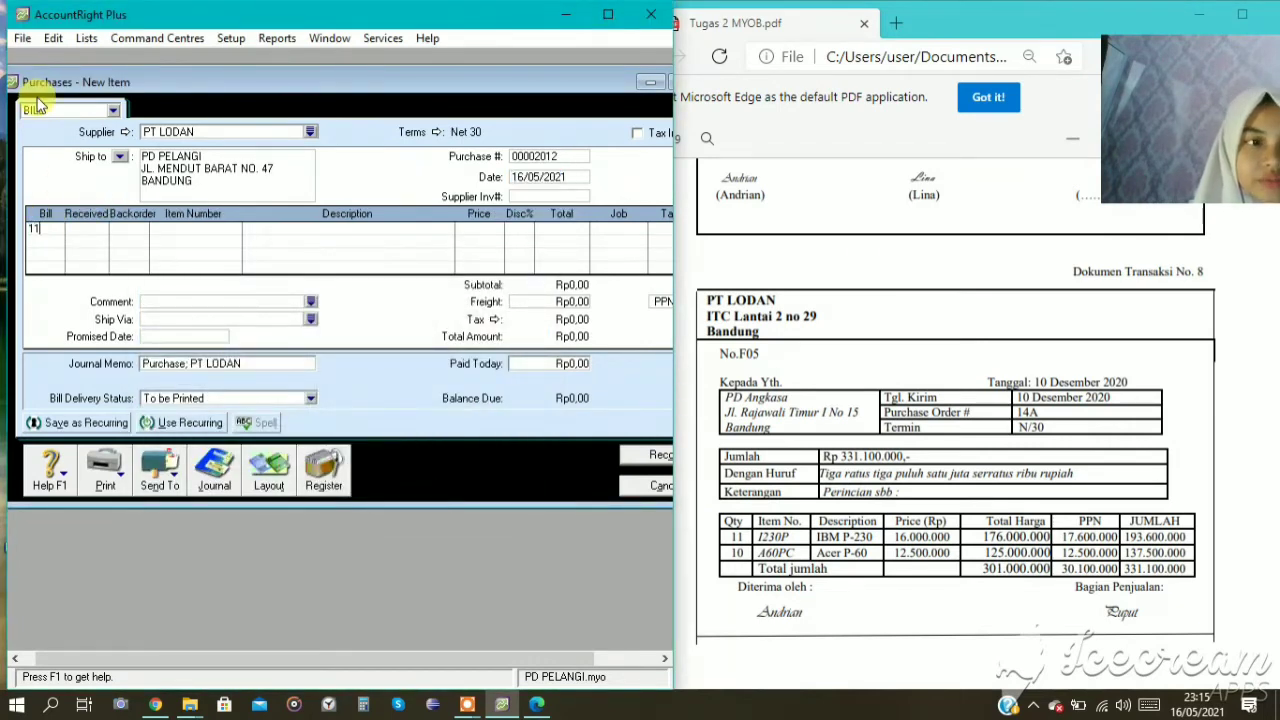
key("Tab")
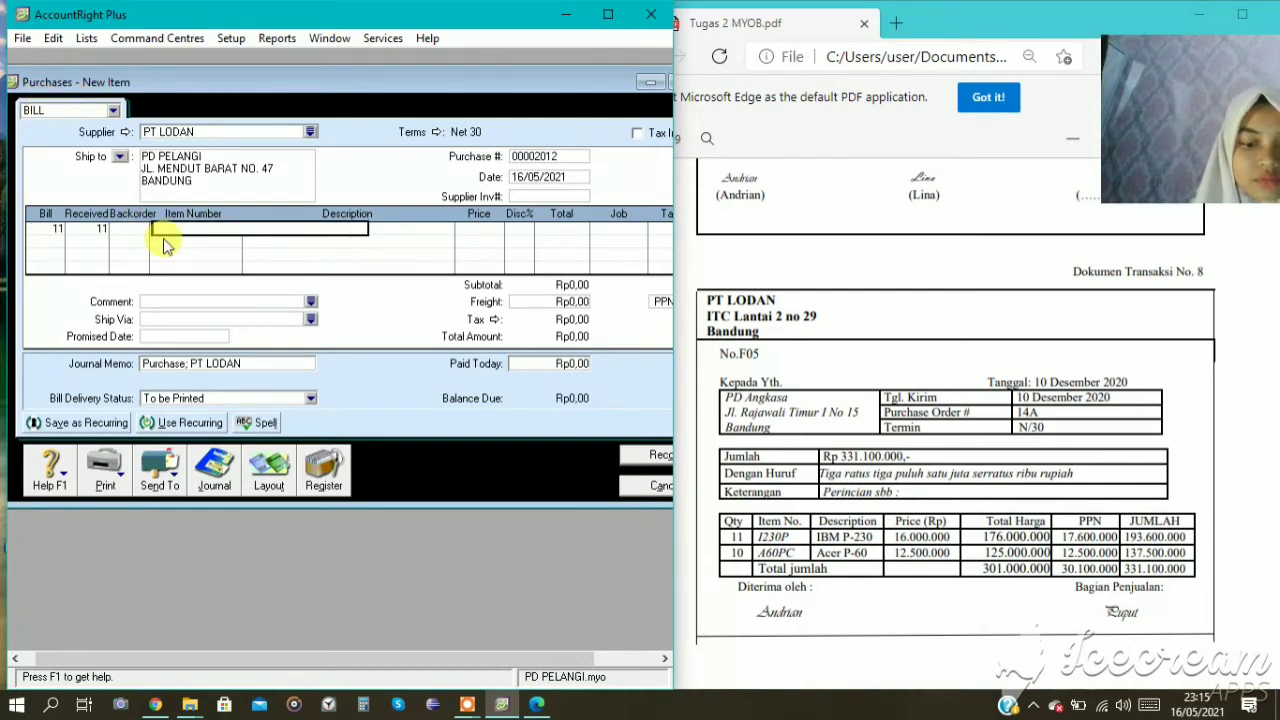
type("I230P")
key("Tab")
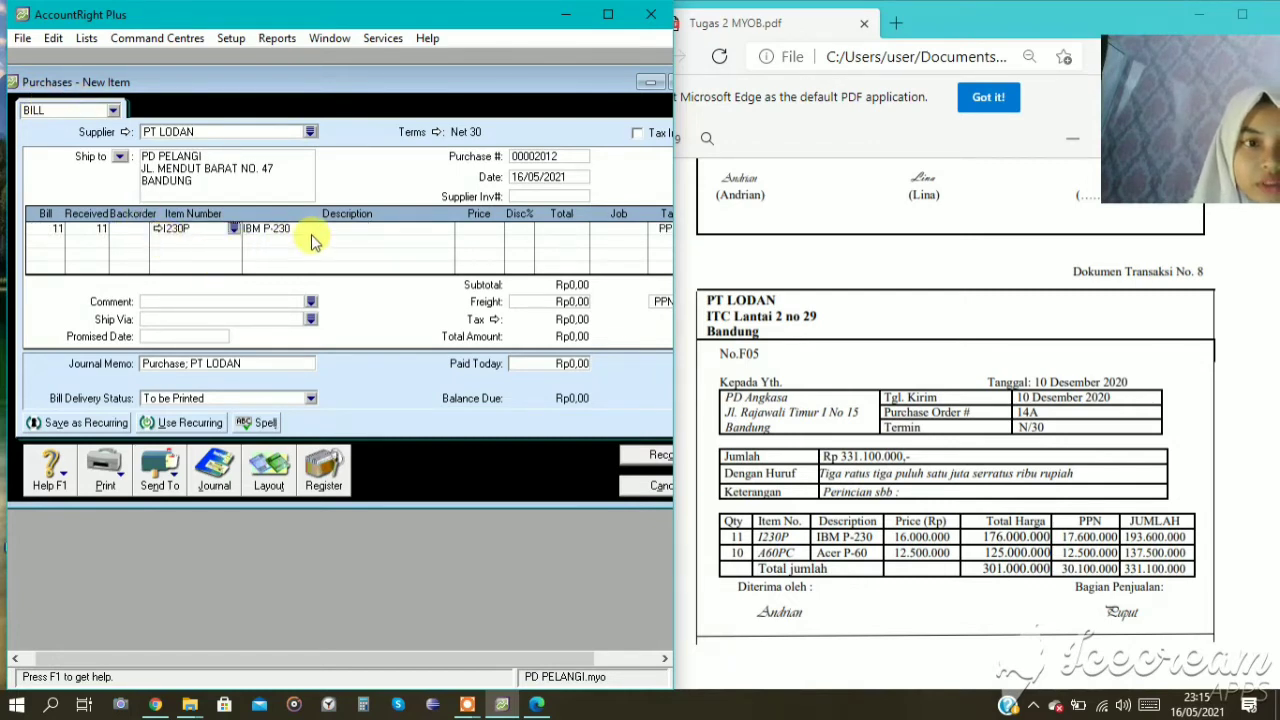
key("Tab")
key("Tab")
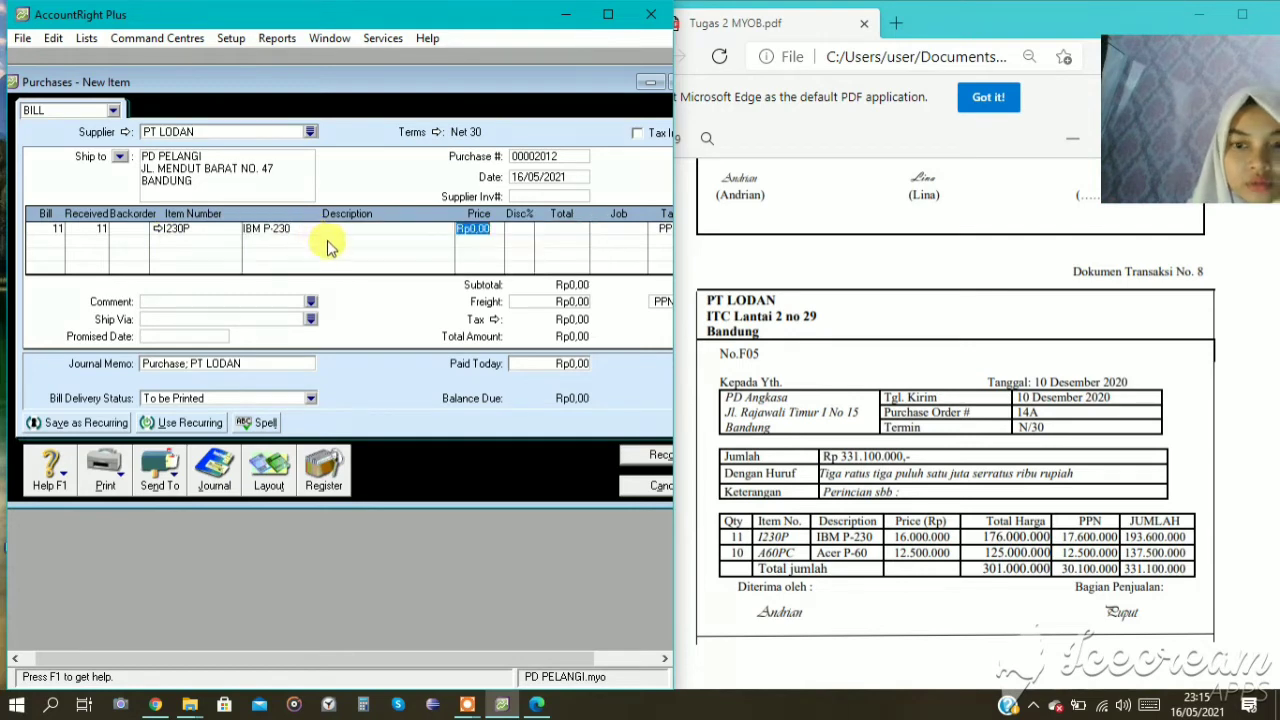
type("16000")
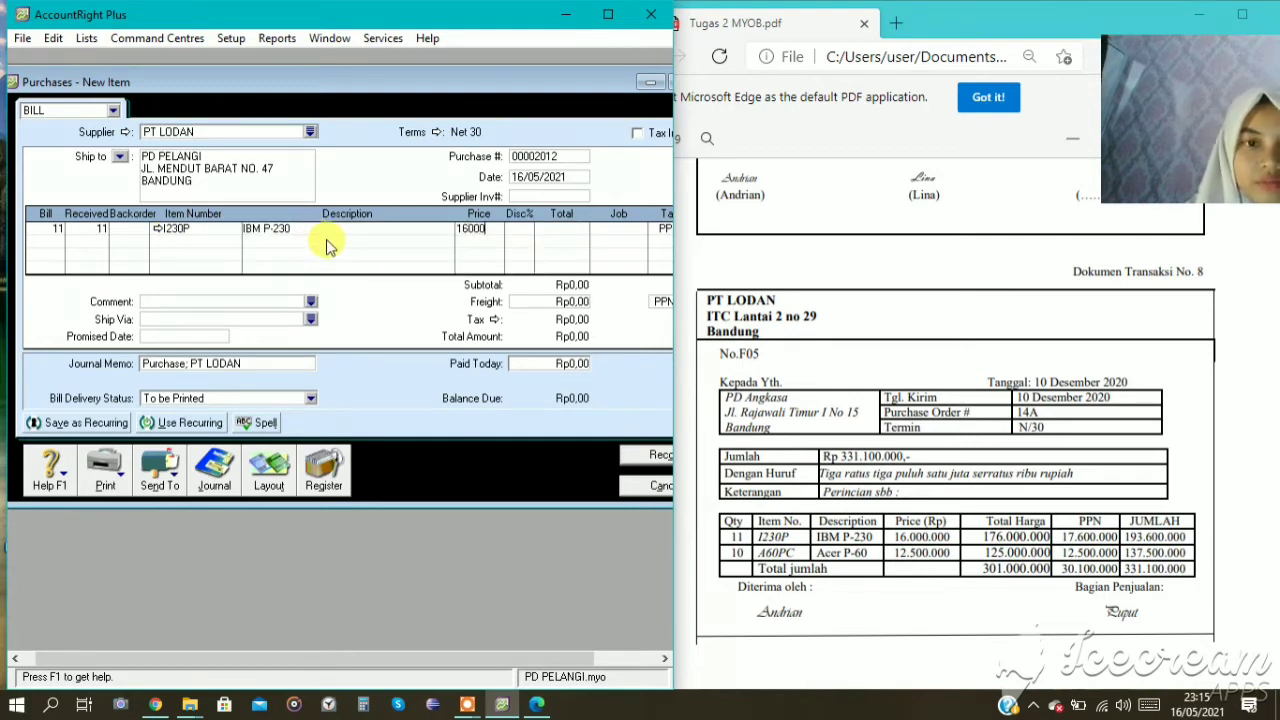
type("000")
key("Tab")
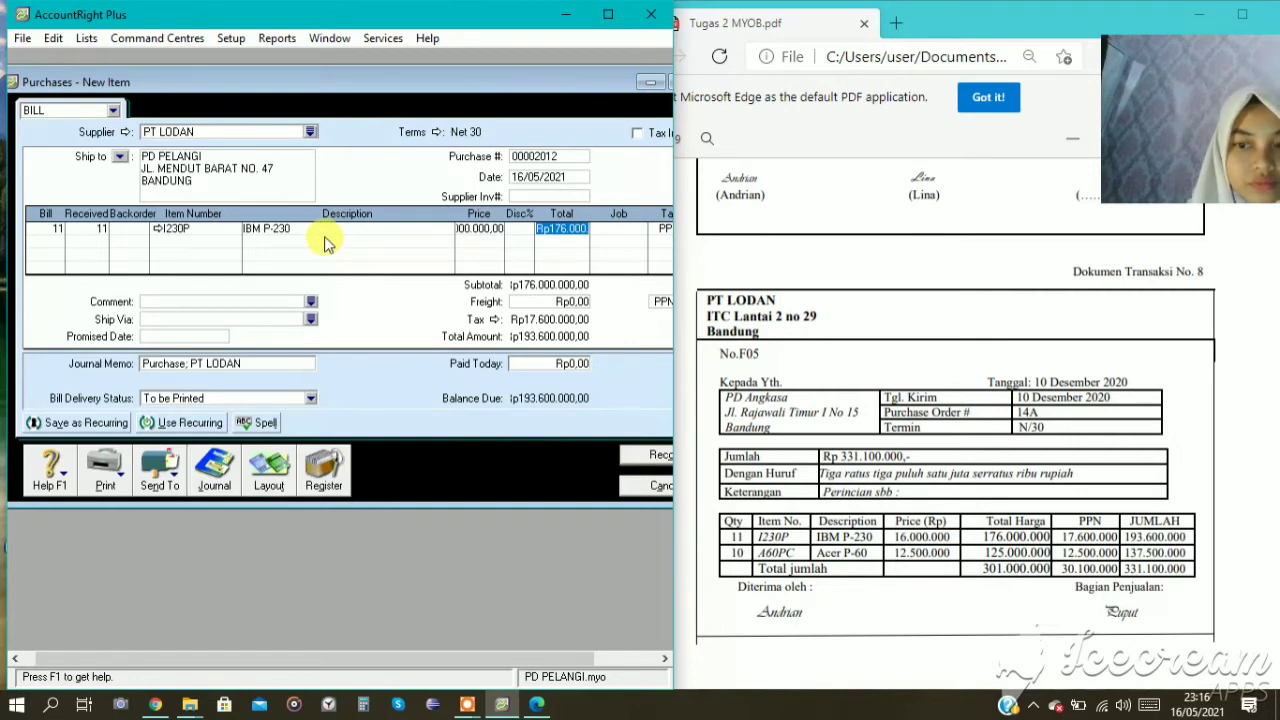
Add a second bill line for 10 units of item A60PC at a price of Rp12.500.000 each.
key("Tab")
key("Tab")
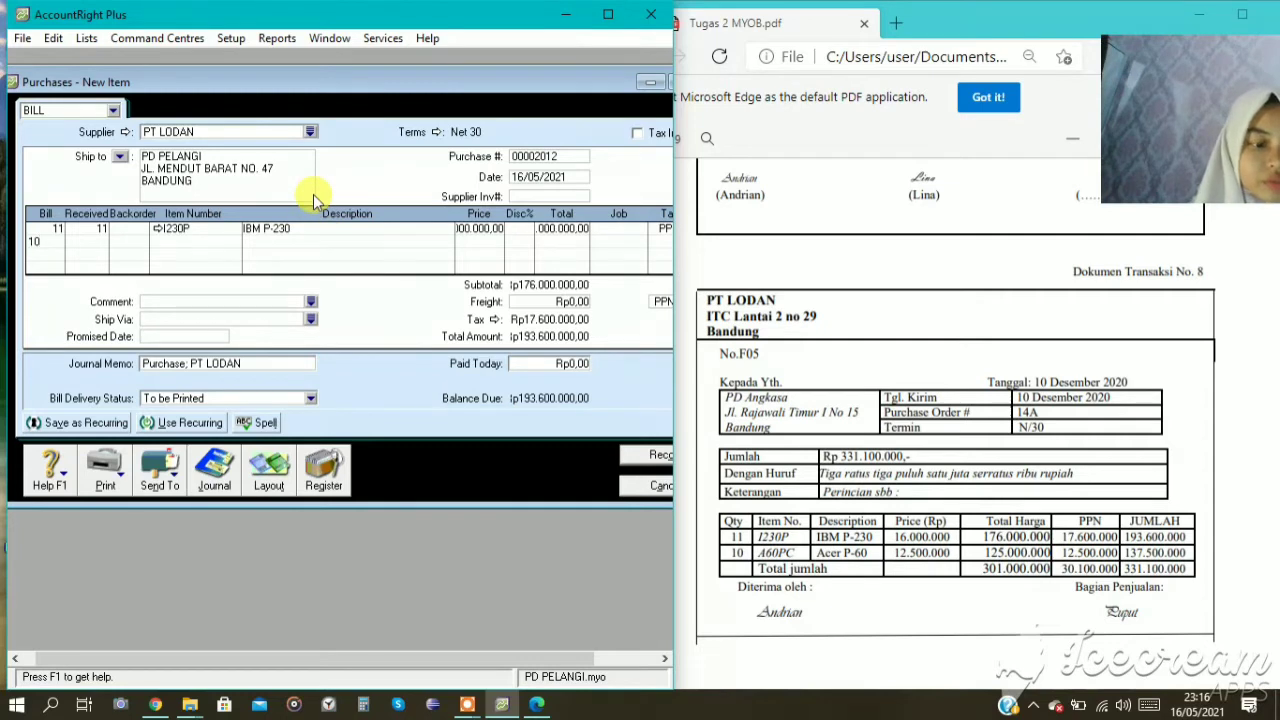
key("Tab")
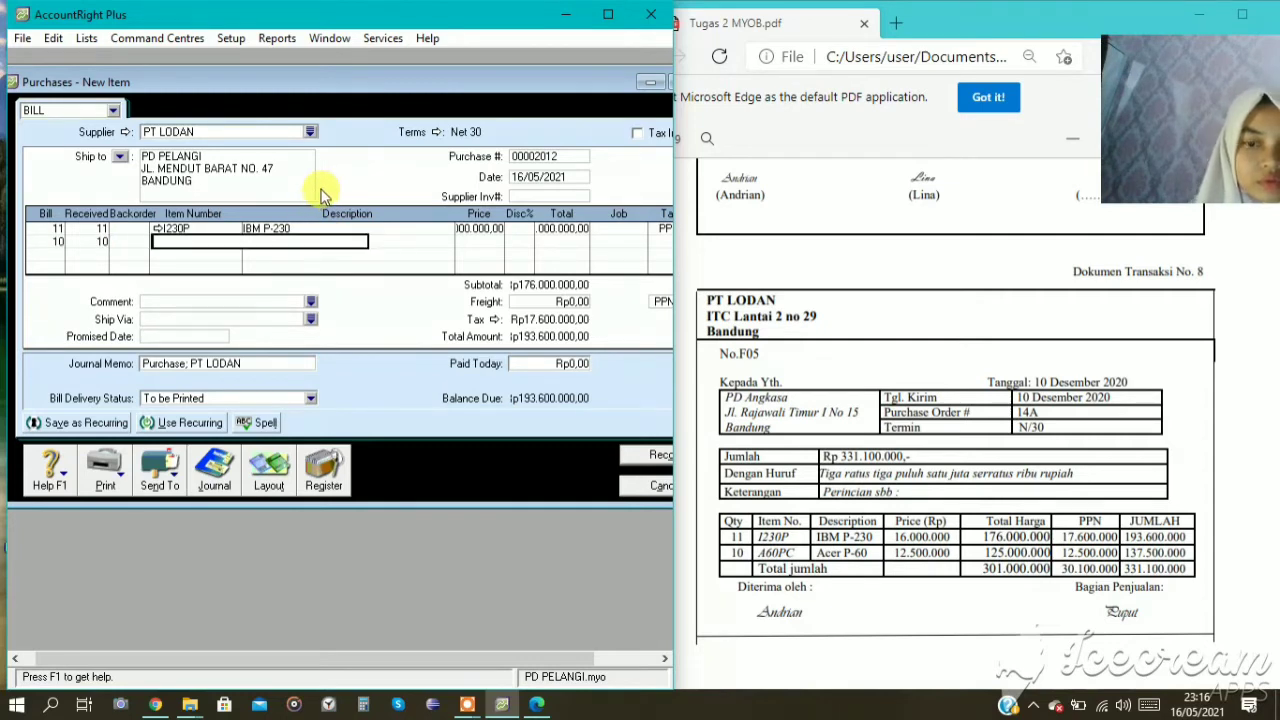
type("IB")
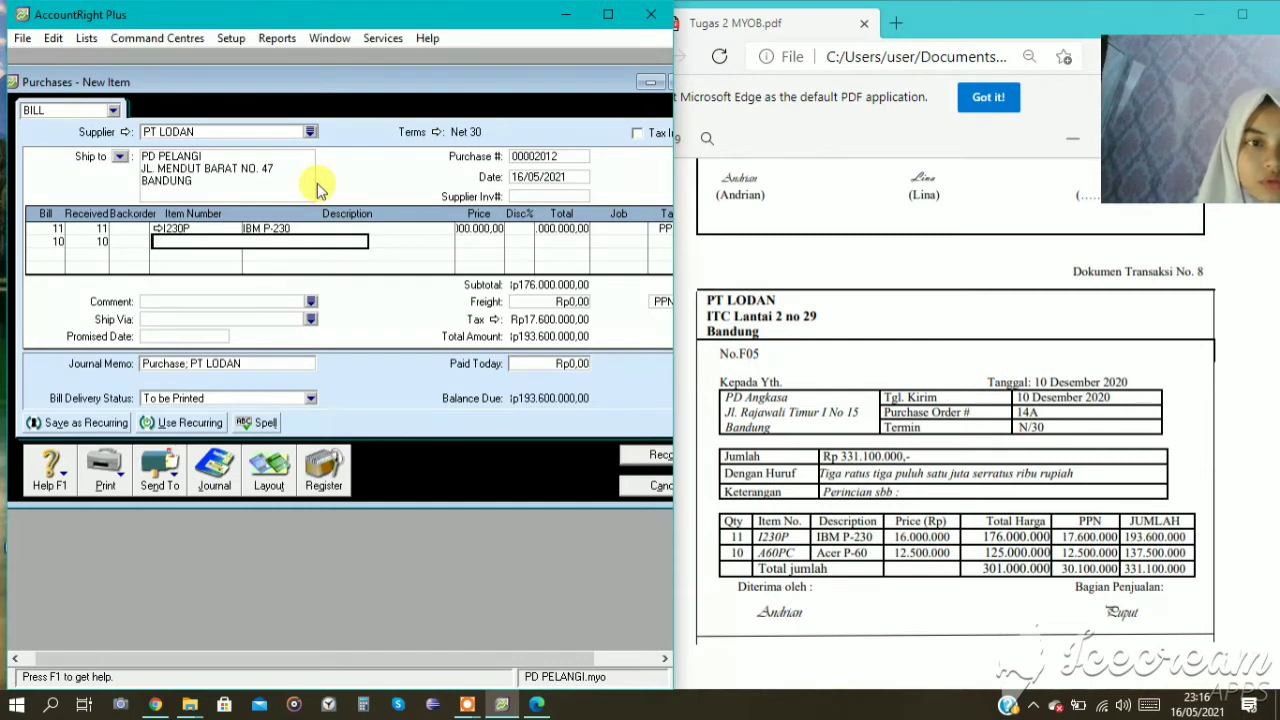
key("Tab")
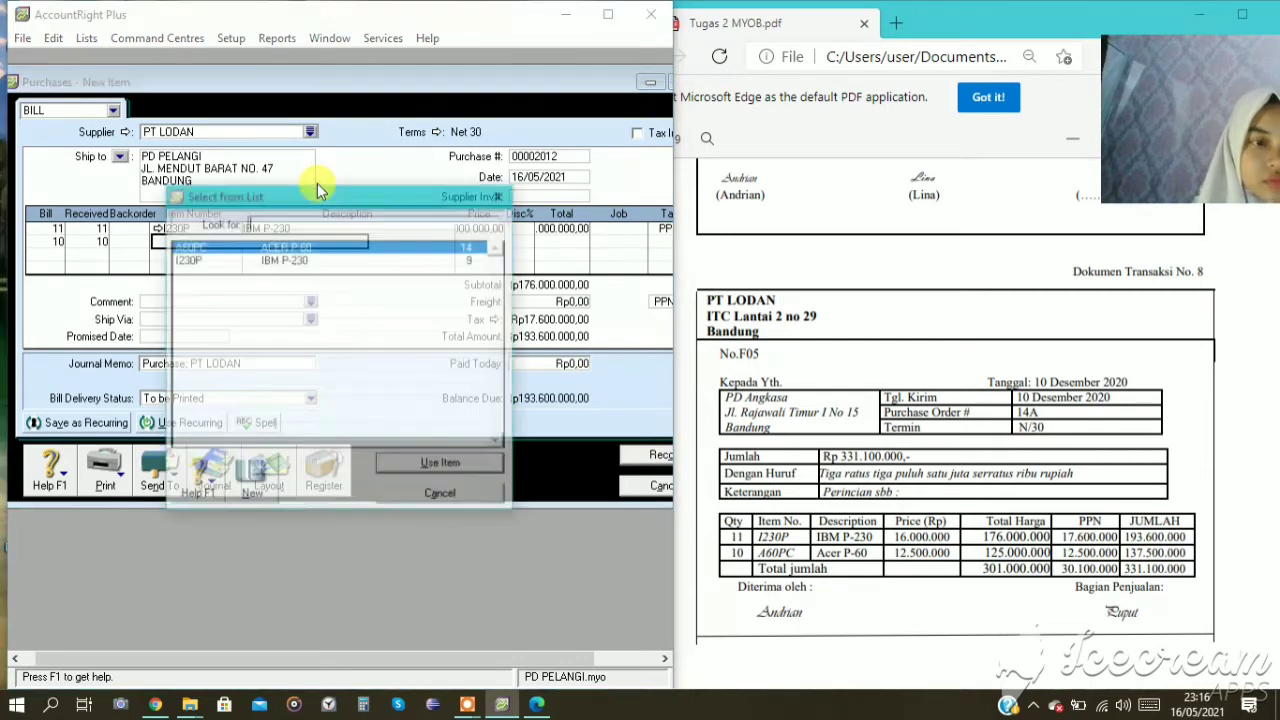
left_click(470, 466)
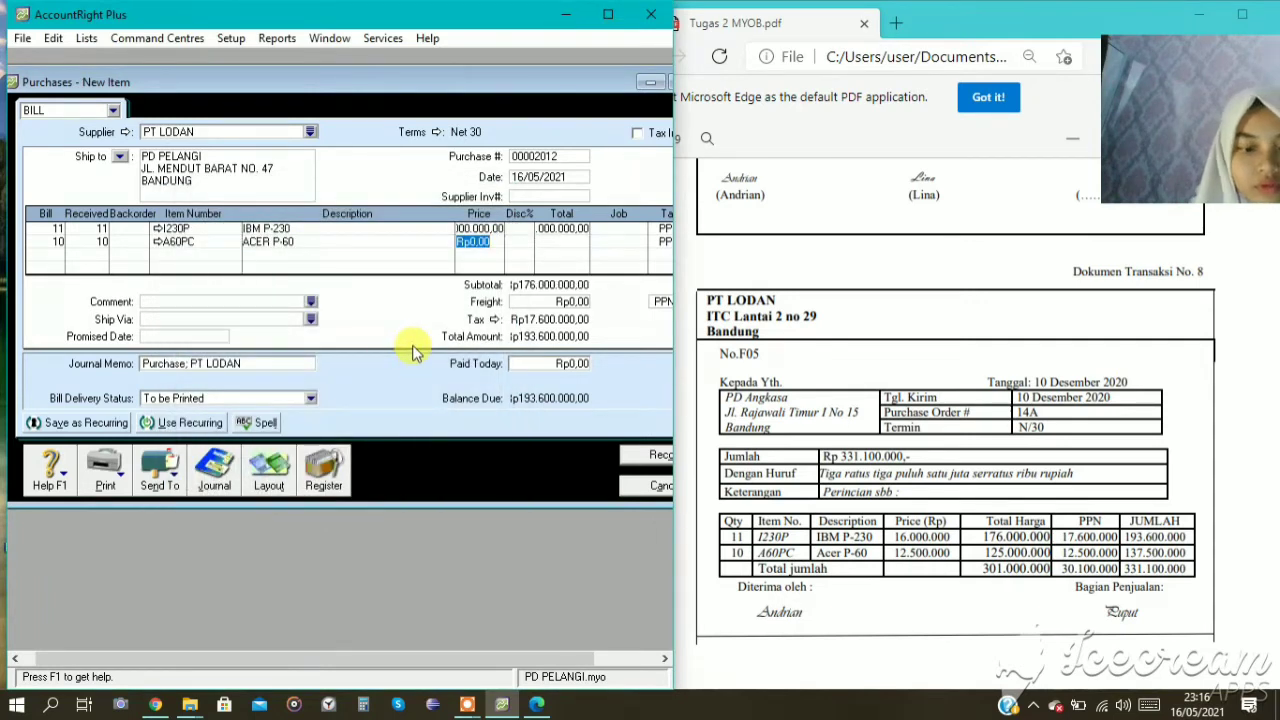
type("125000")
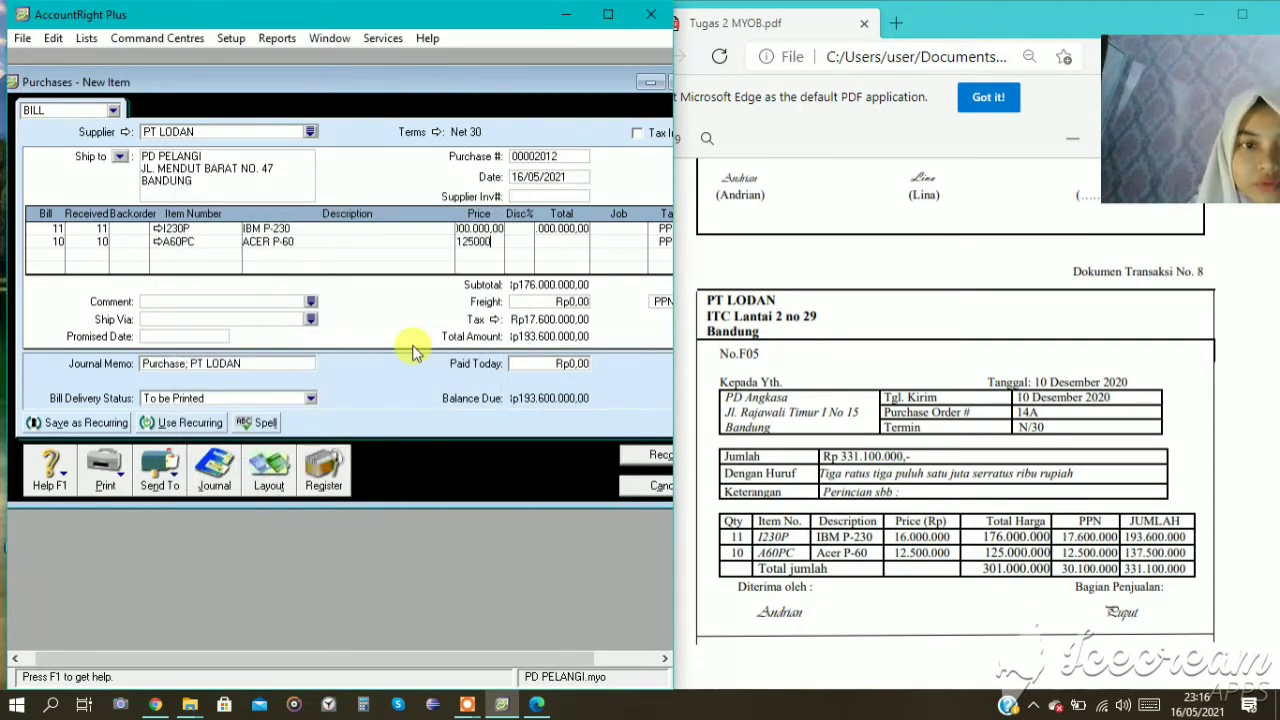
key("Tab")
key("Tab")
key("Tab")
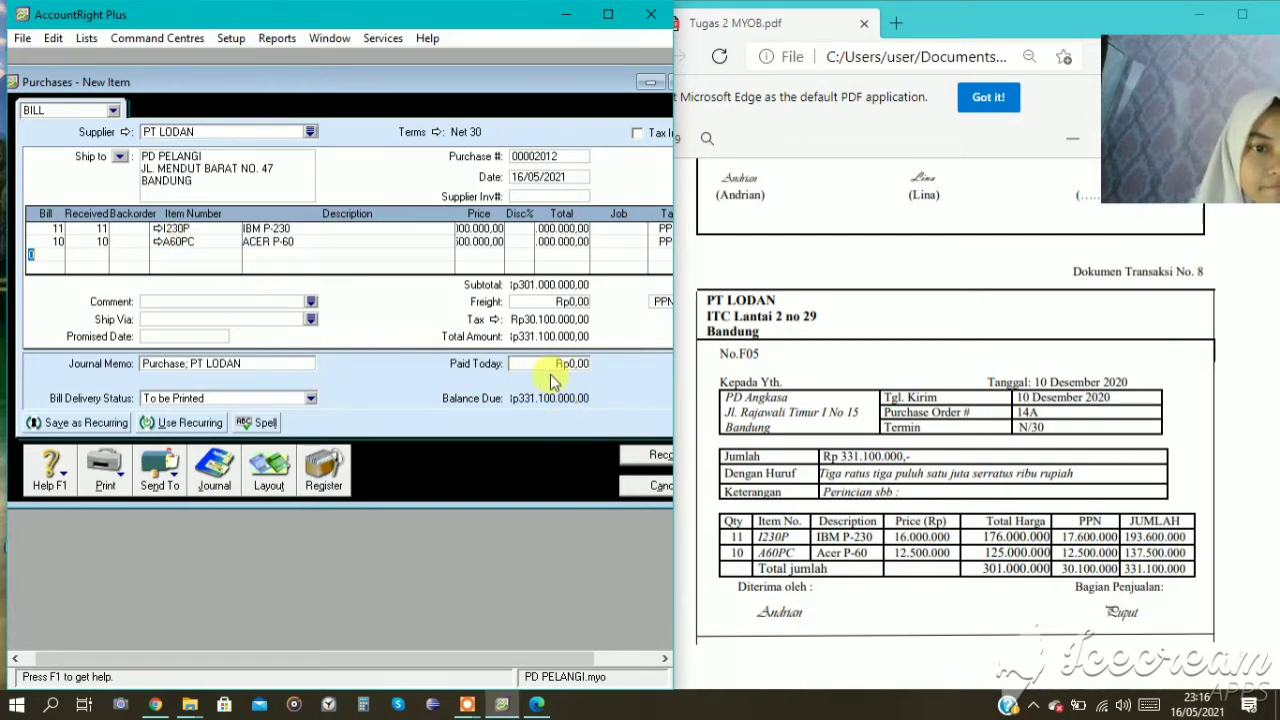
Set the PT LODAN bill's purchase number to F05.
left_click(522, 156)
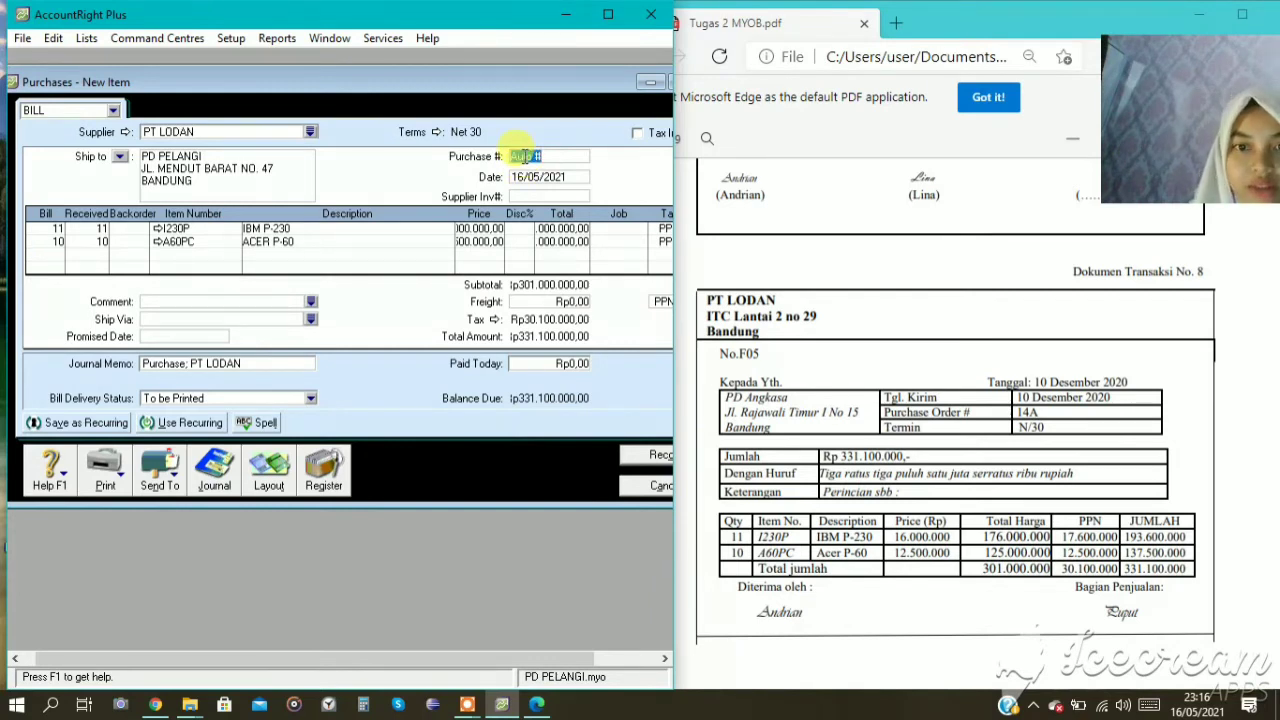
type("F0")
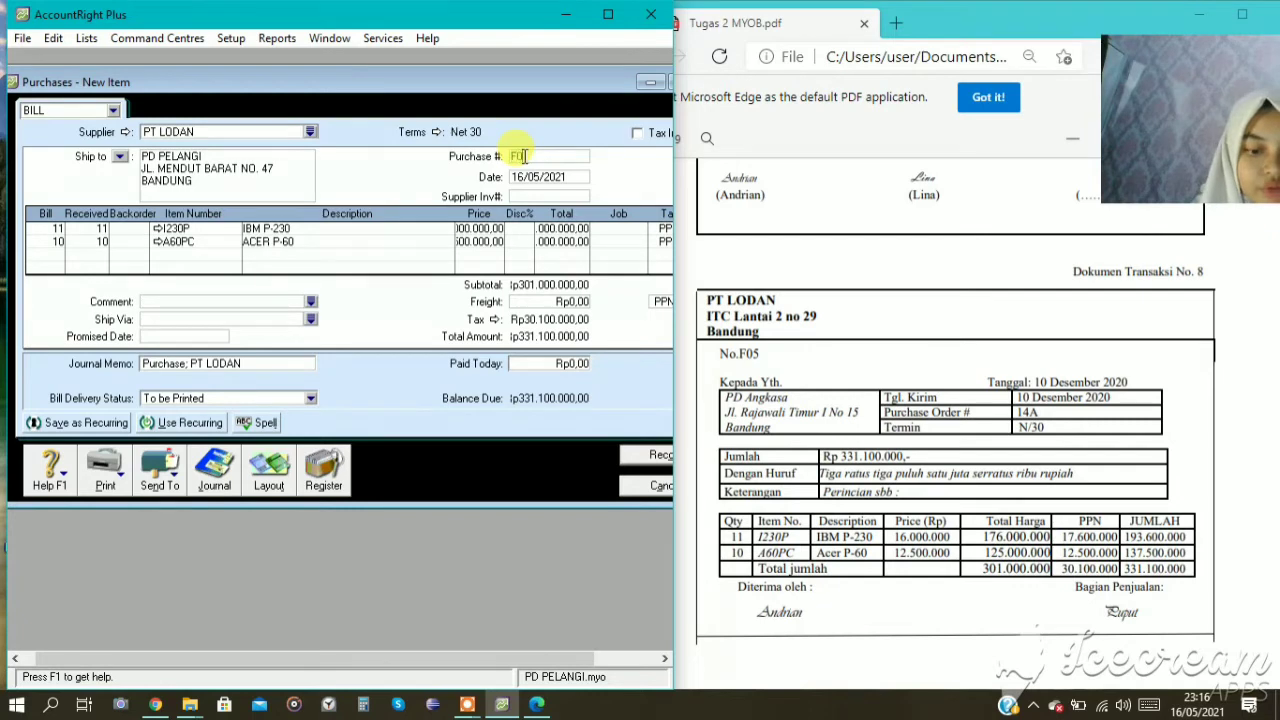
type("5")
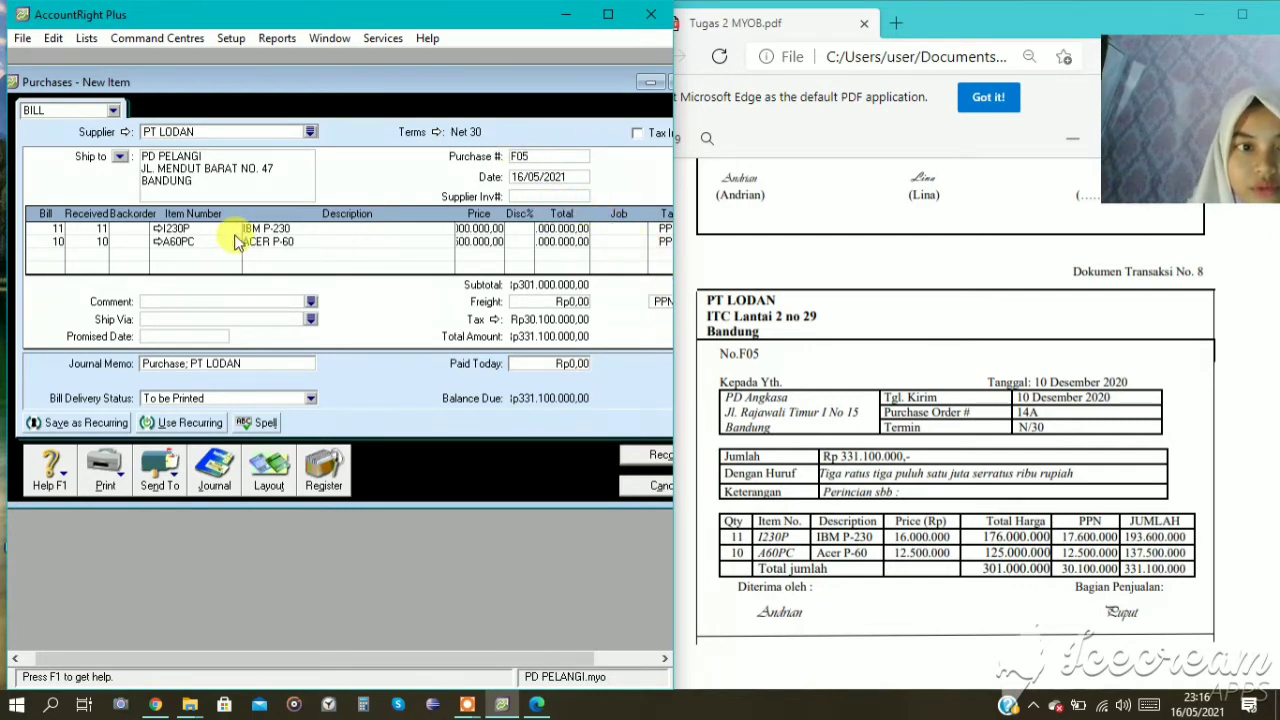
Change item I230P's income account for tracking sales to 4-1100 SALES.
left_click(157, 231)
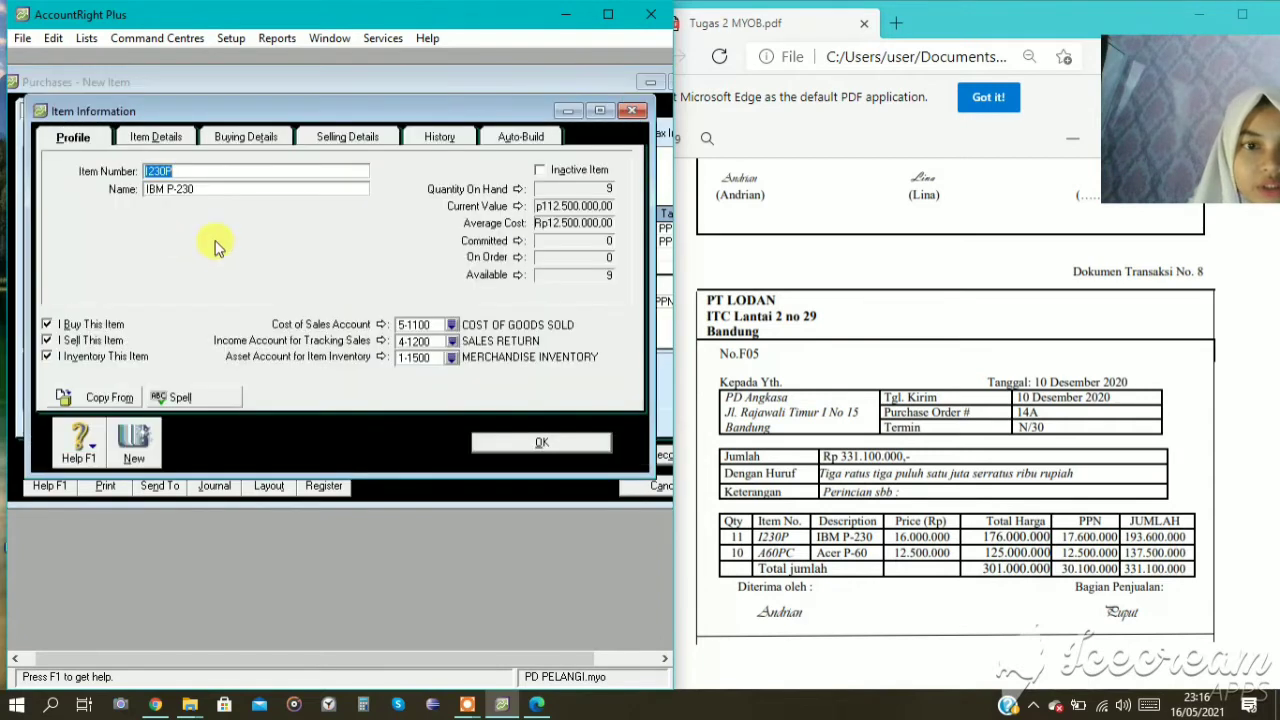
left_click(452, 342)
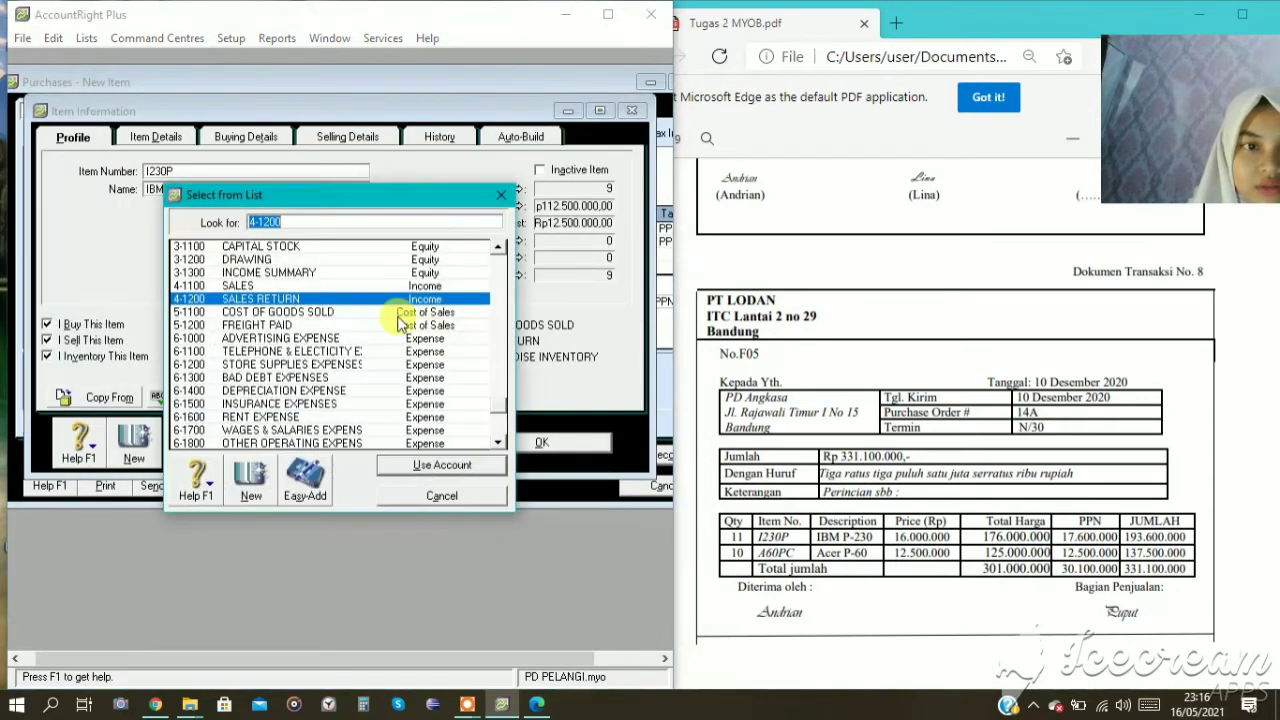
left_click(301, 286)
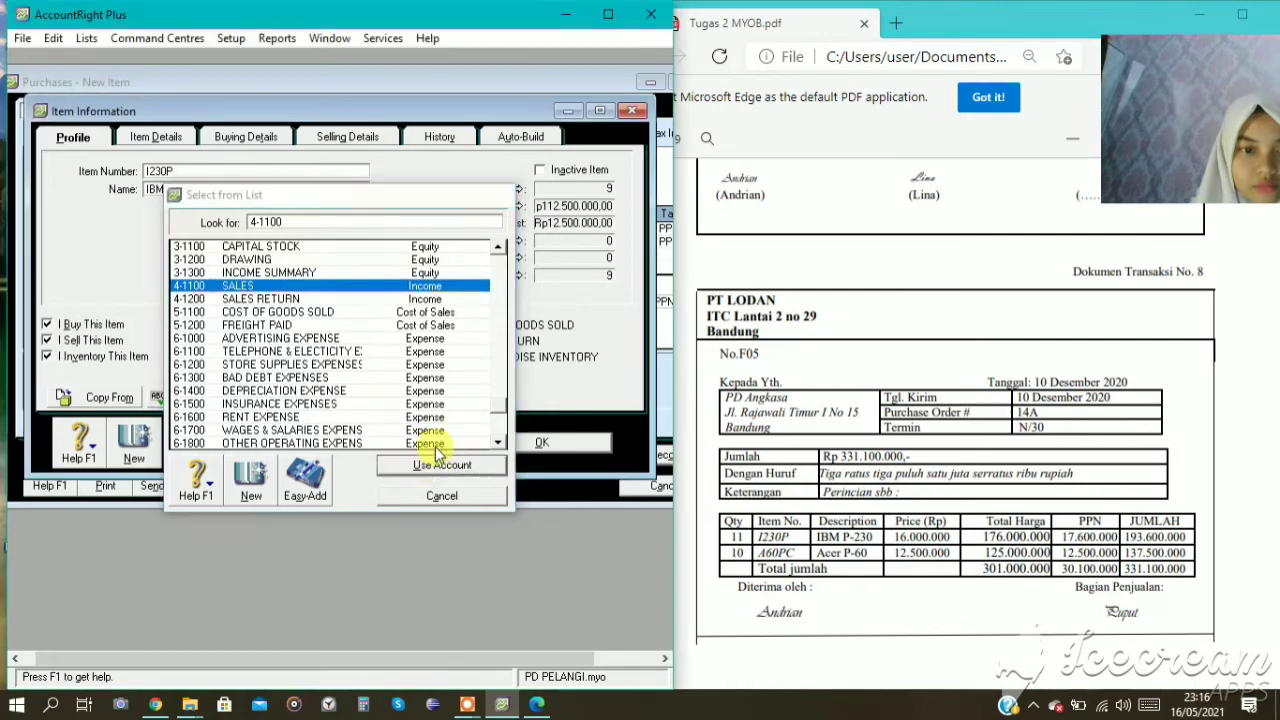
left_click(425, 462)
left_click(507, 446)
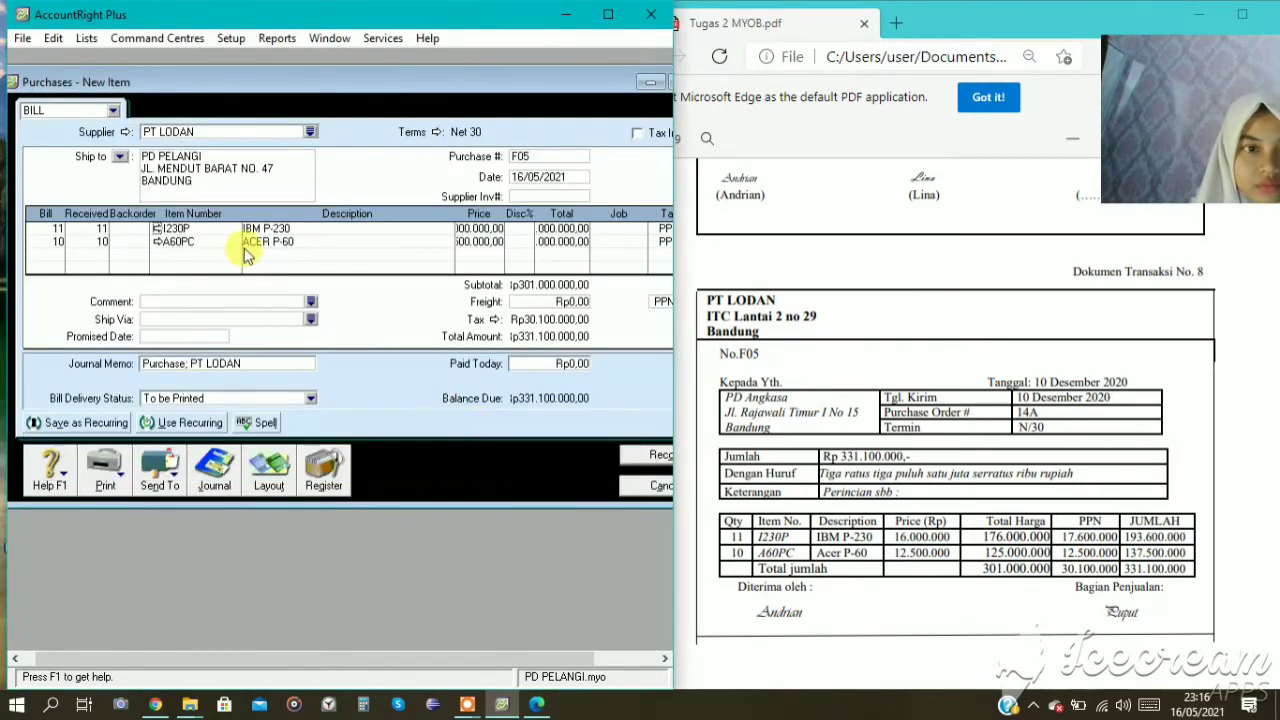
Change item A60PC's income account for tracking sales to 4-1100 SALES.
left_click(157, 242)
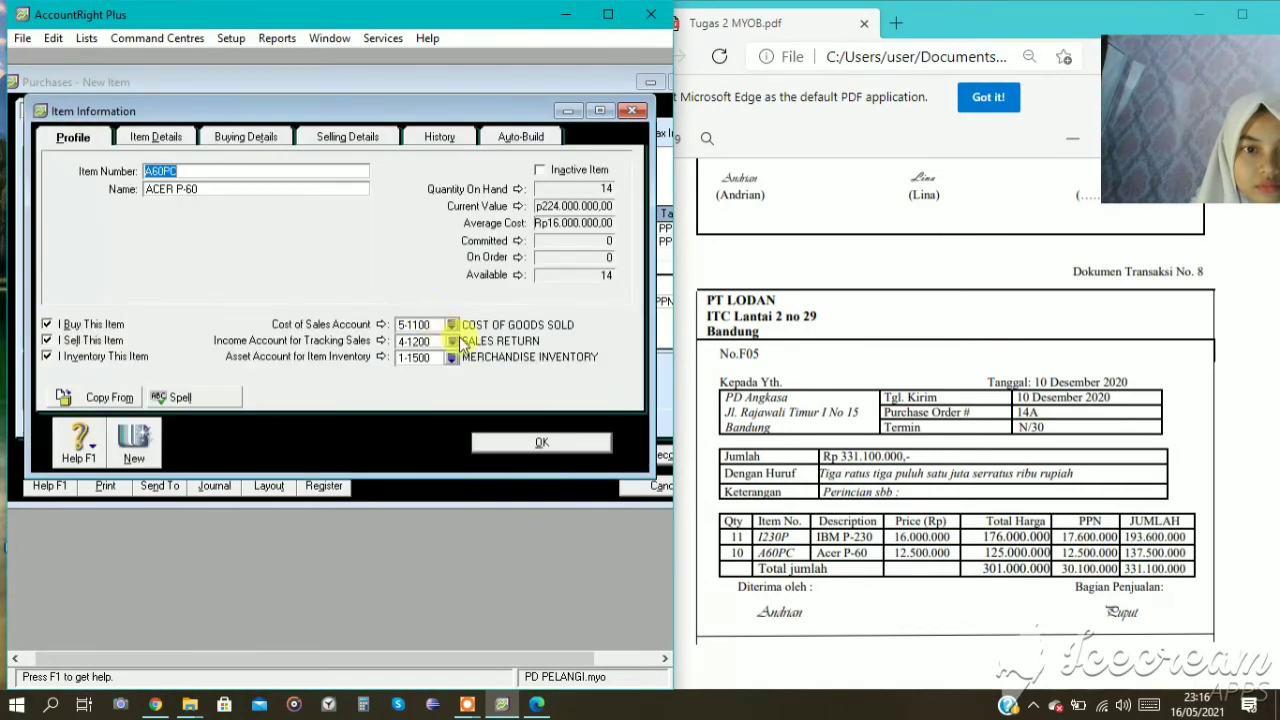
left_click(452, 340)
left_click(318, 285)
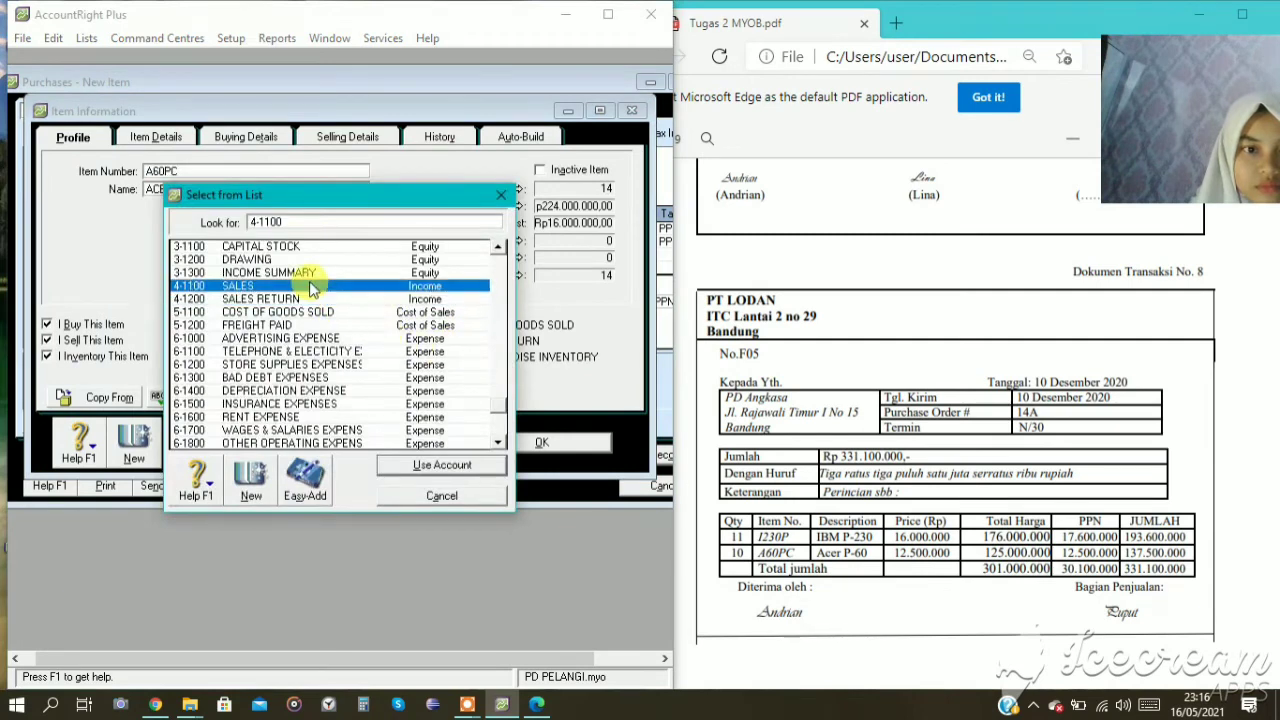
left_click(481, 461)
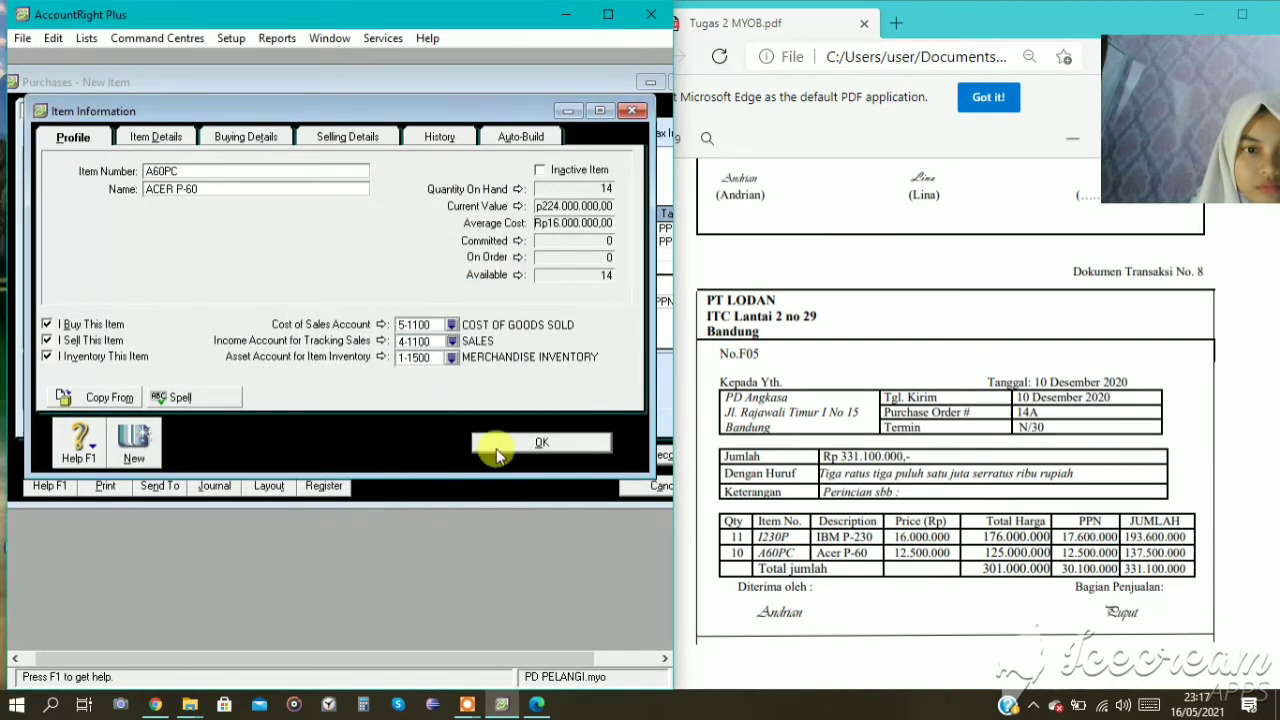
left_click(541, 443)
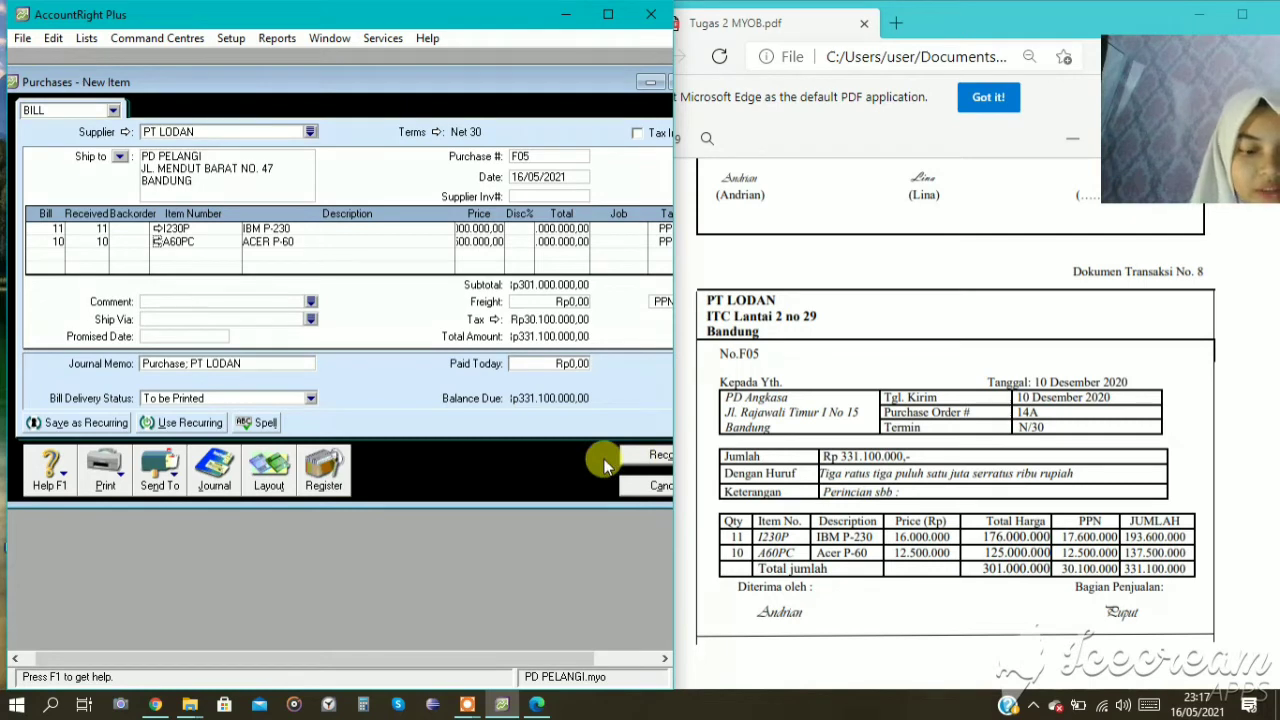
Review the recap of bill F05's journal entries, then record the bill without changing its tax code and close the purchase window.
key("ctrl+r")
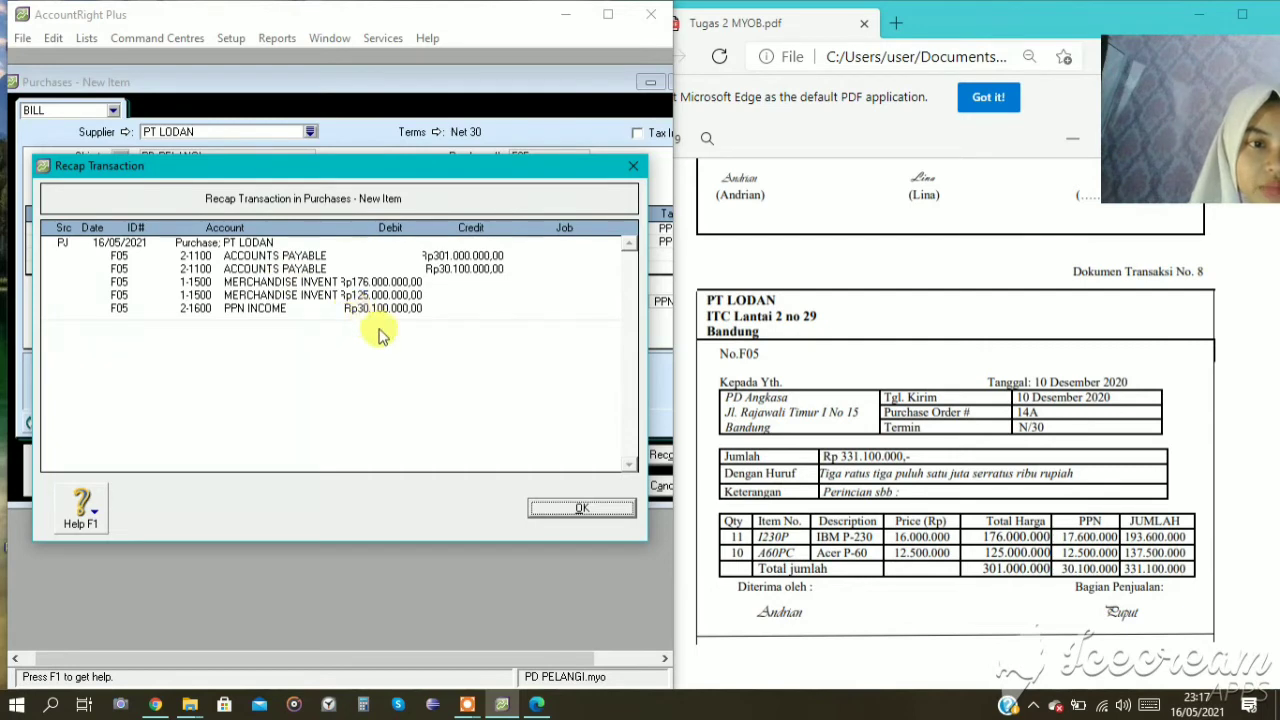
left_click(566, 515)
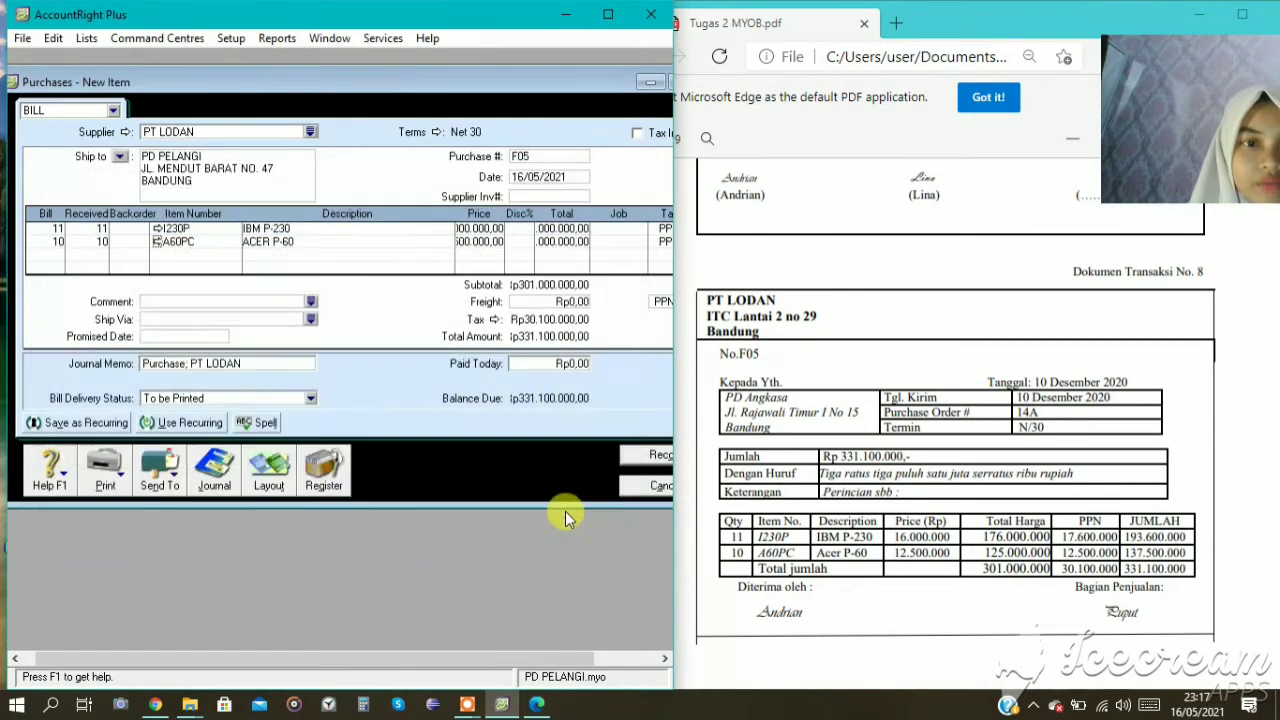
left_click(630, 457)
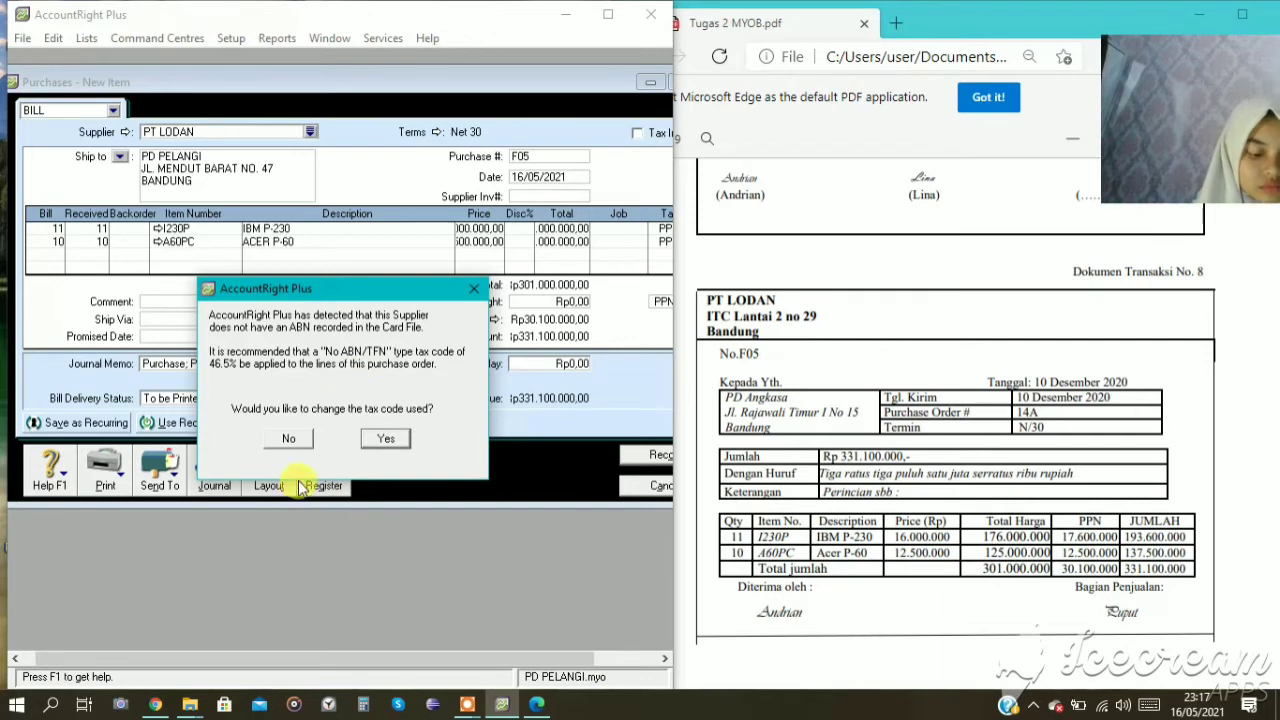
left_click(296, 440)
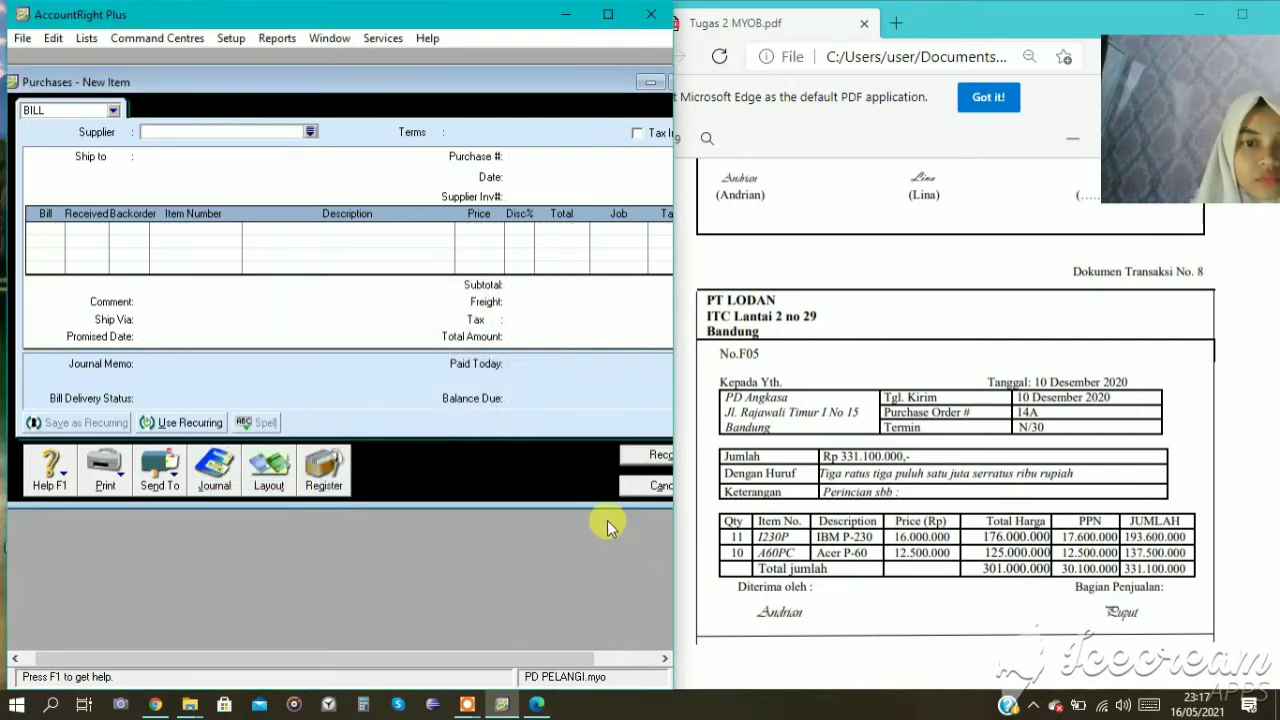
left_click(622, 488)
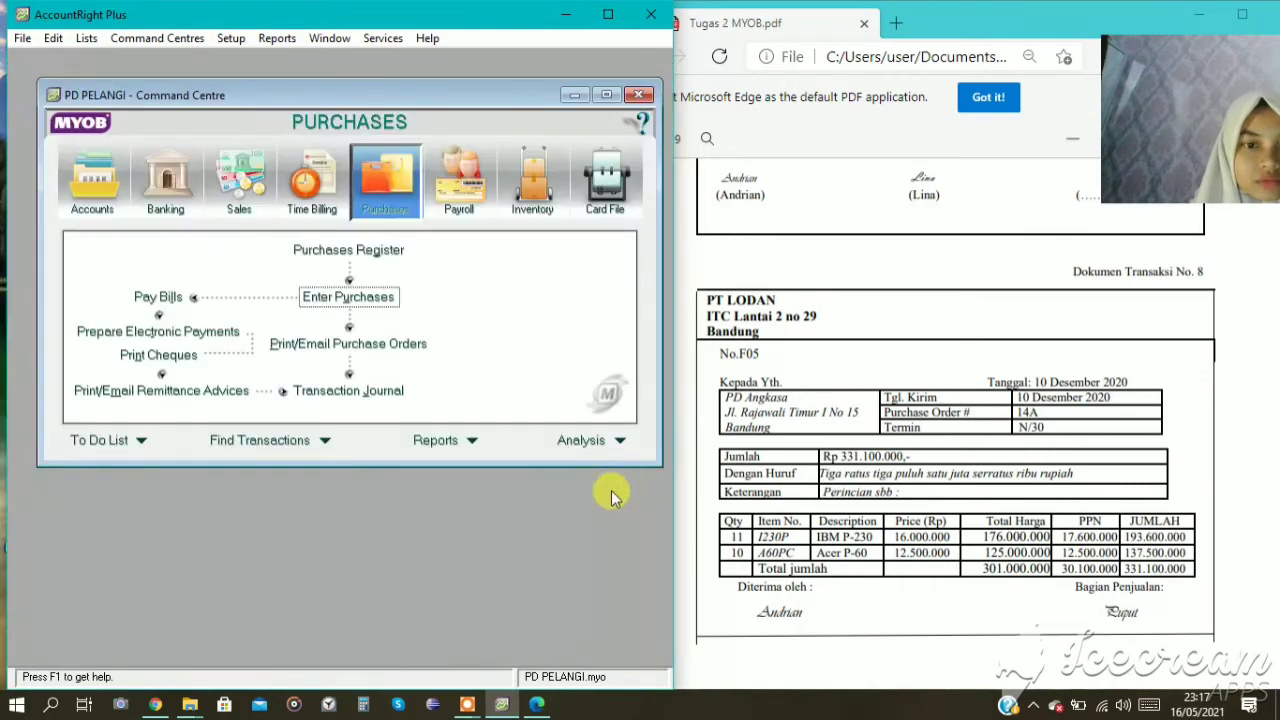
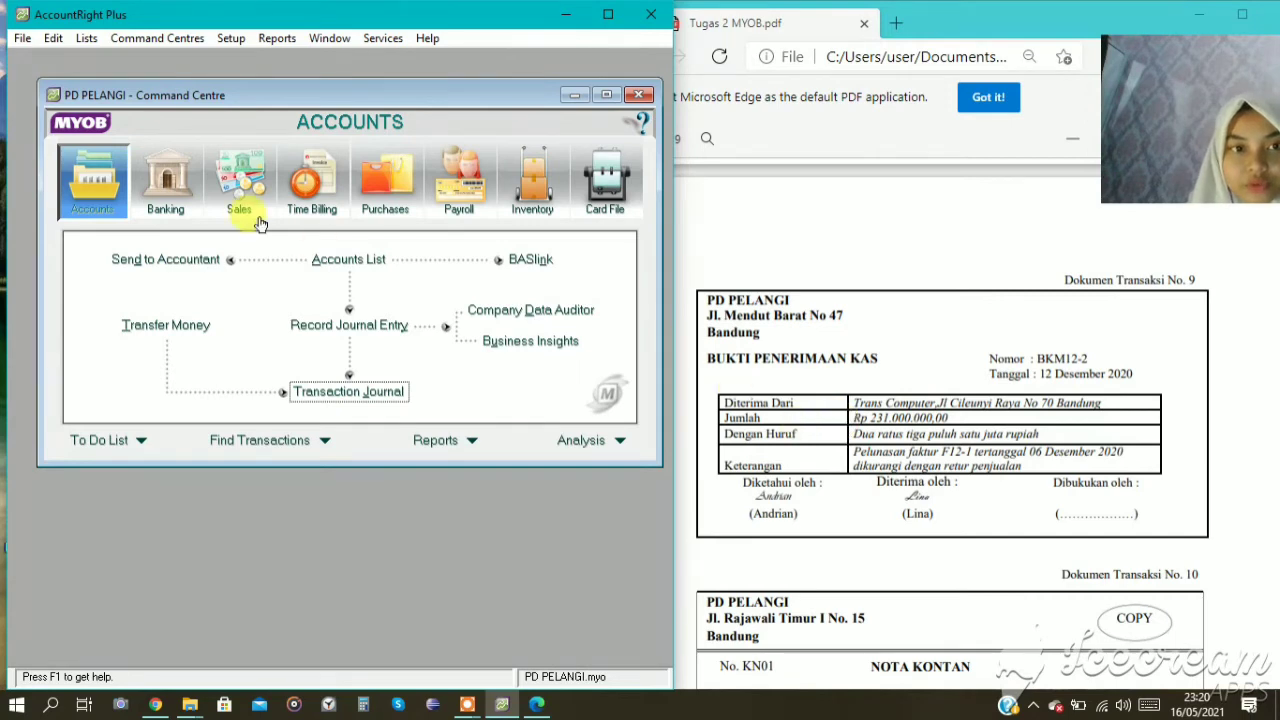
Start a received customer payment in Sales with TRANS COMPUTER as the customer.
left_click(229, 191)
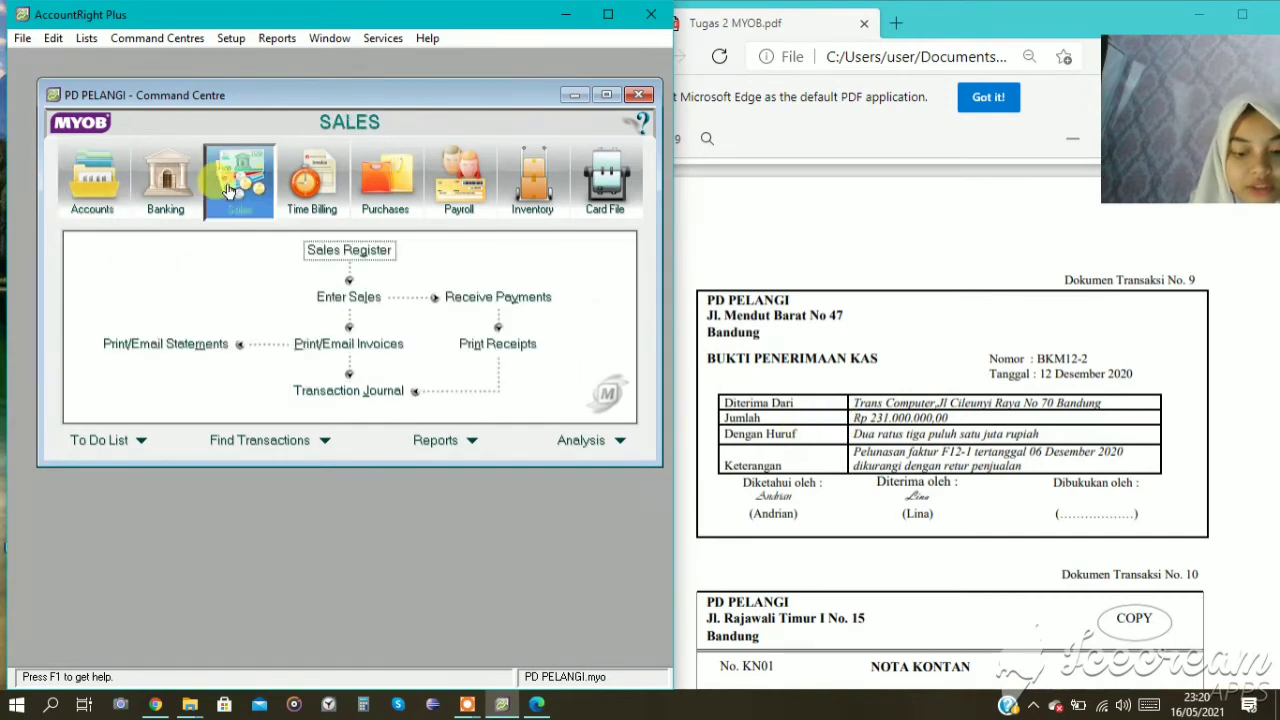
left_click(505, 296)
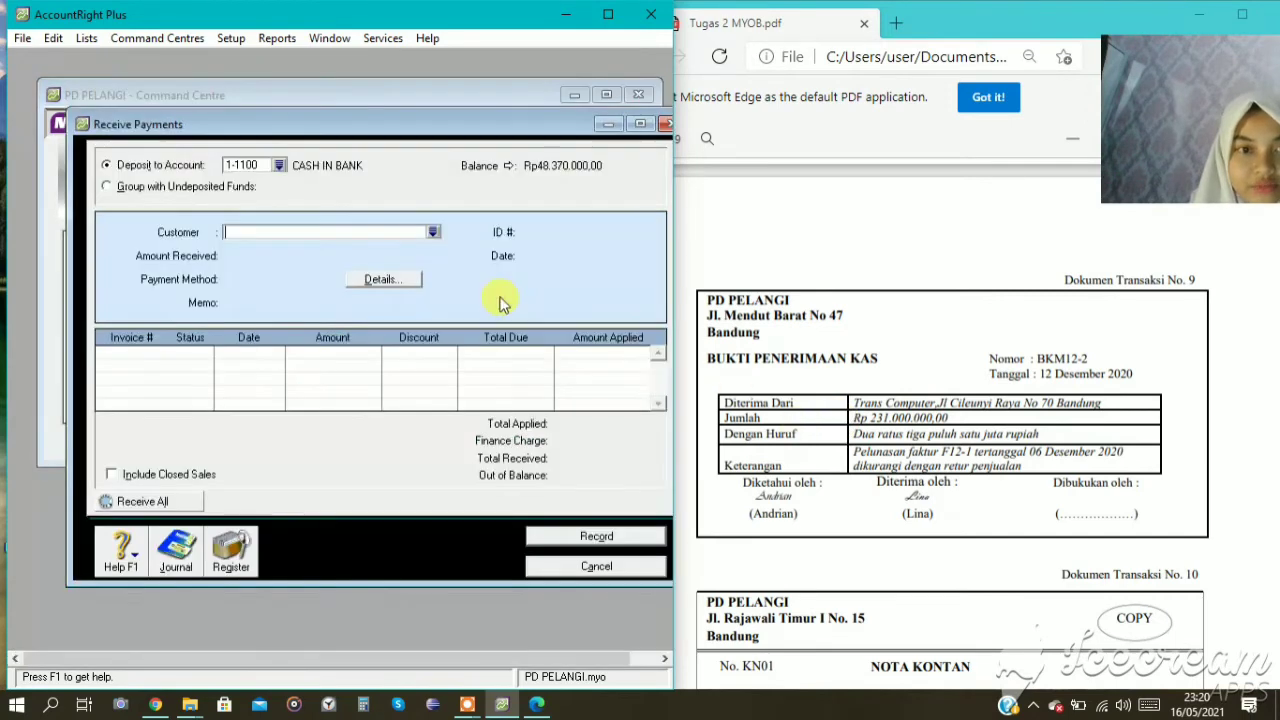
left_click(432, 233)
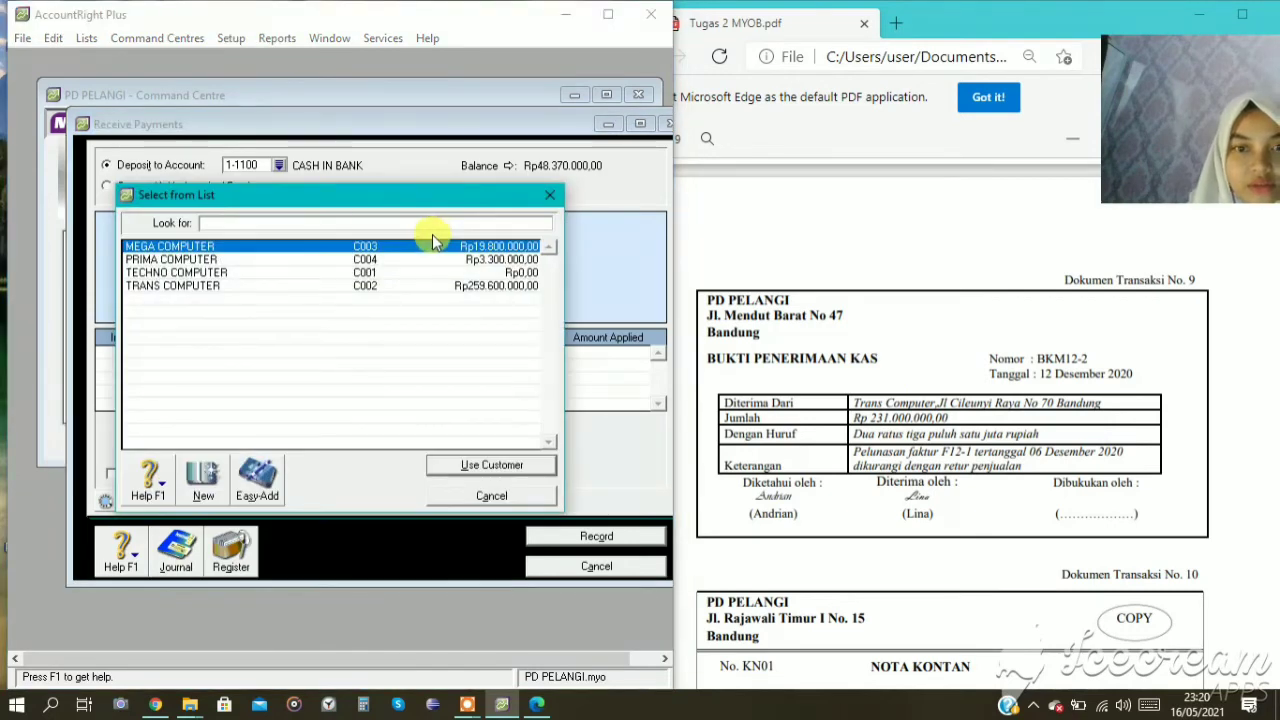
left_click(243, 285)
left_click(489, 465)
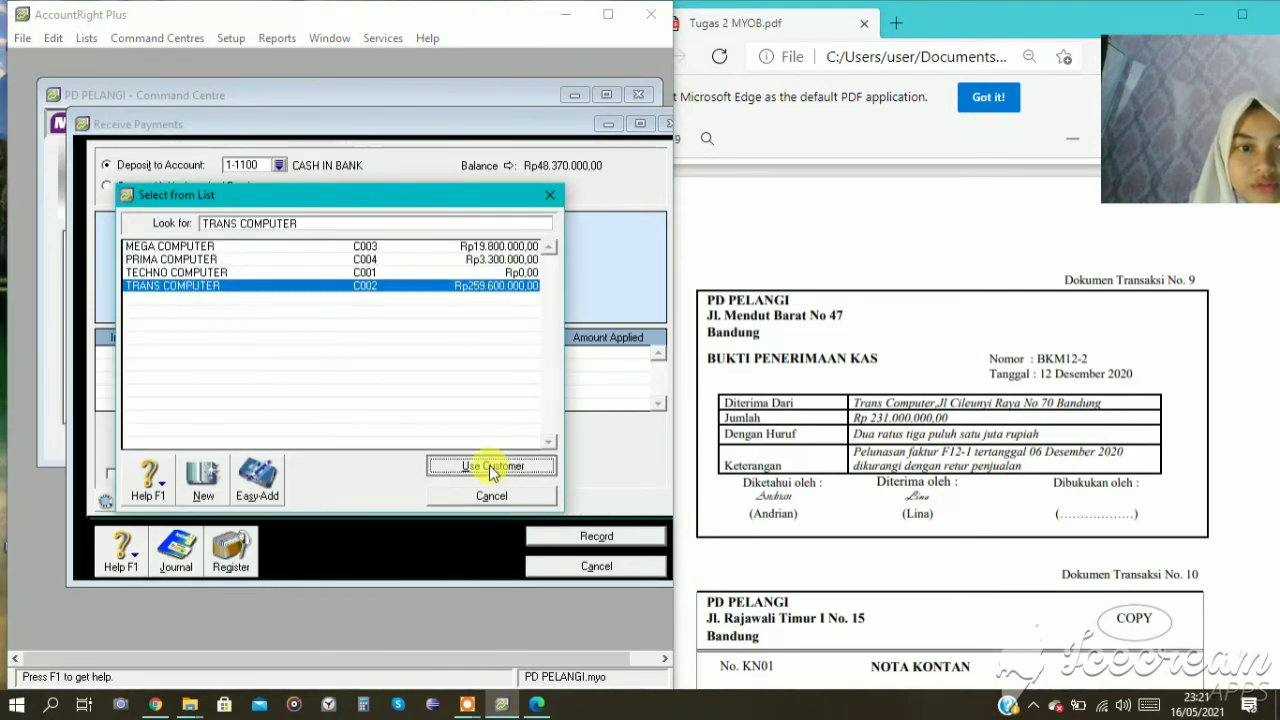
Set the TRANS COMPUTER payment's ID number to BKM12-2 and its date to 12/12/2020.
left_click(578, 233)
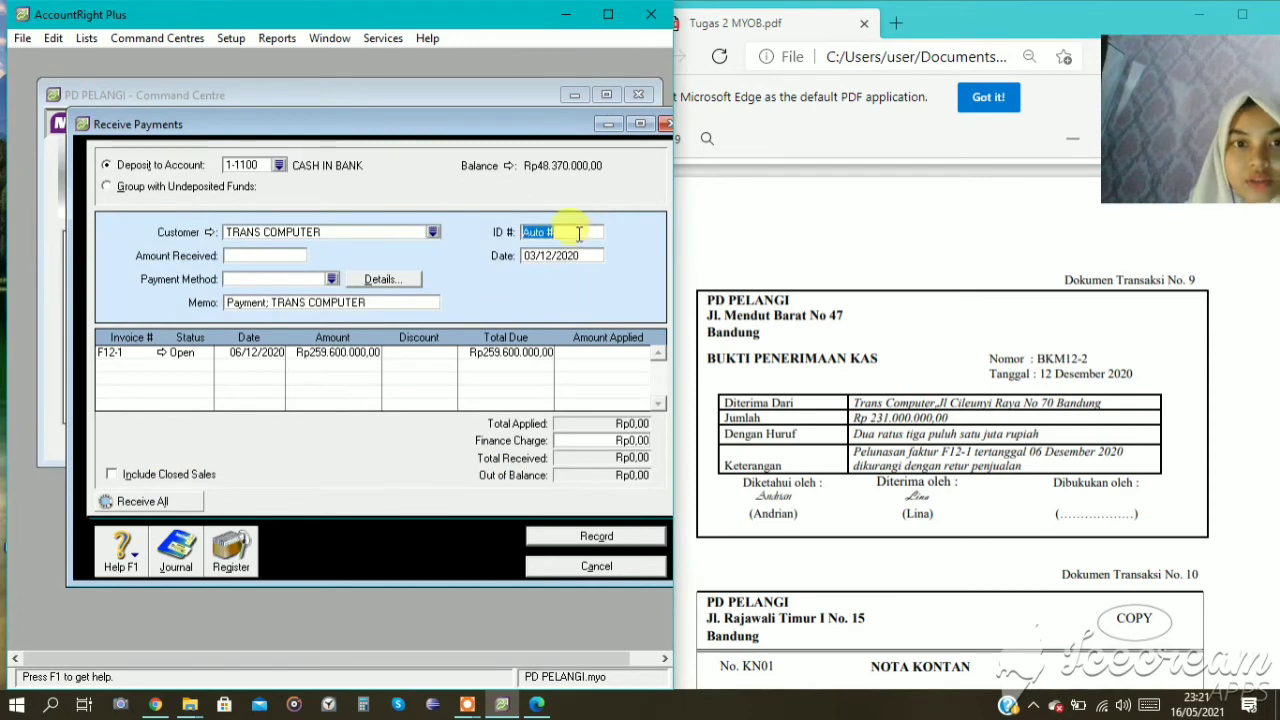
type("BKM12")
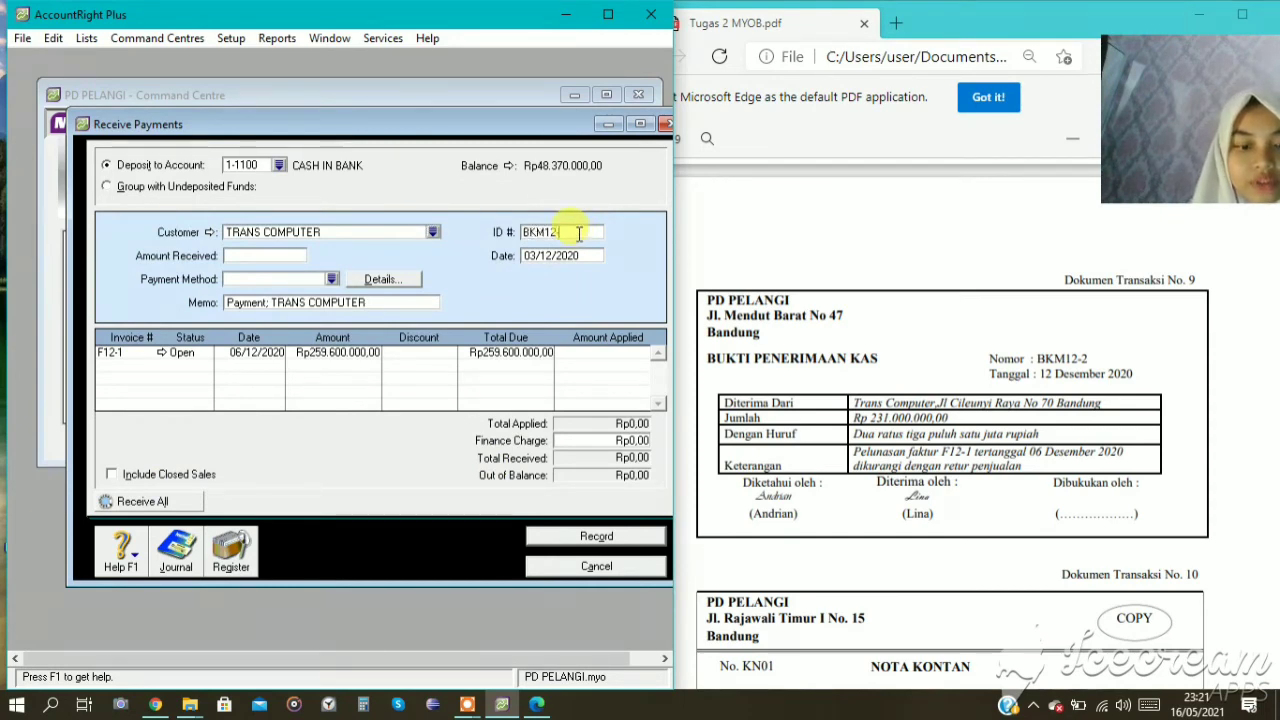
type("-2")
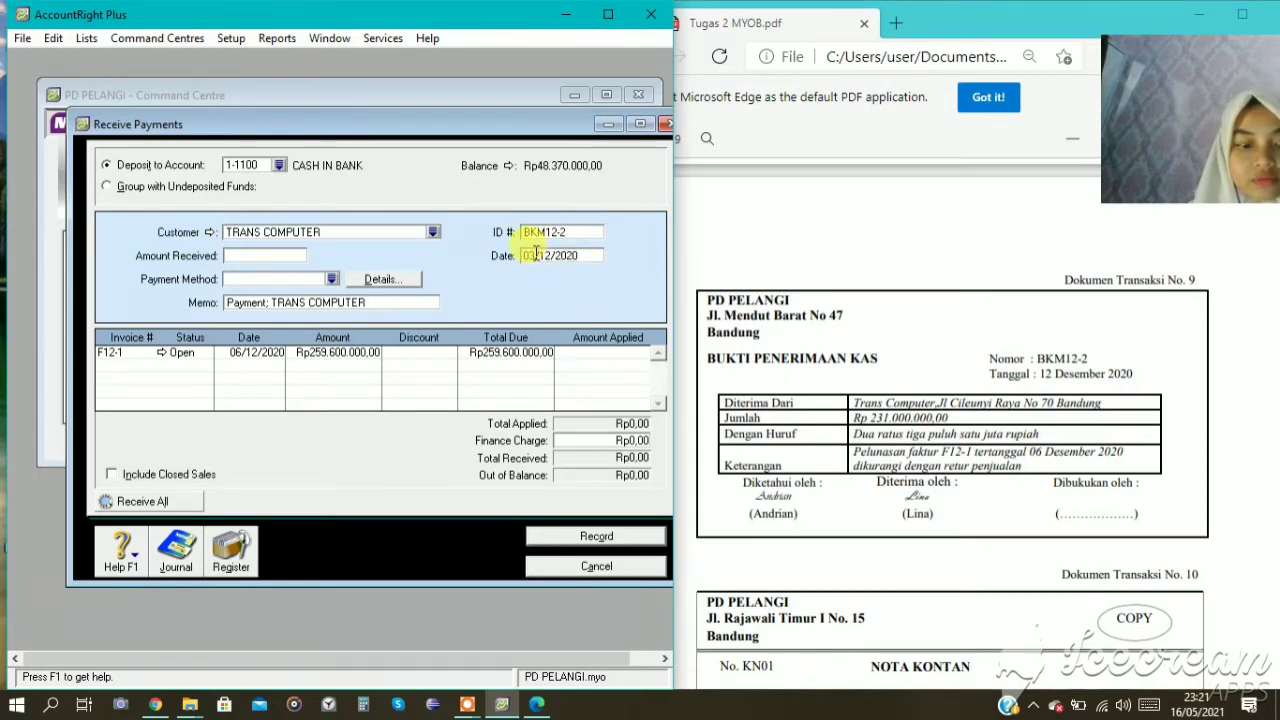
key("BackSpace")
key("BackSpace")
type("12")
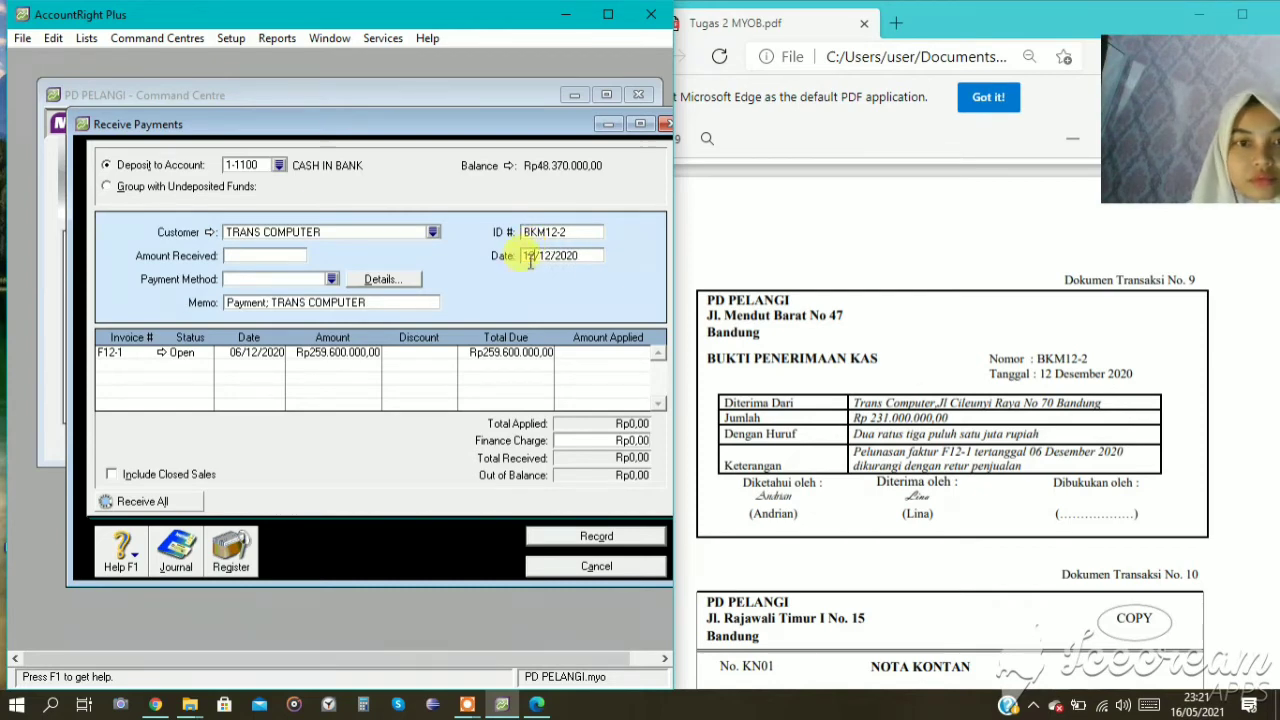
Enter Rp231.000.000 as the amount received and choose Cheque as the payment method.
left_click(263, 255)
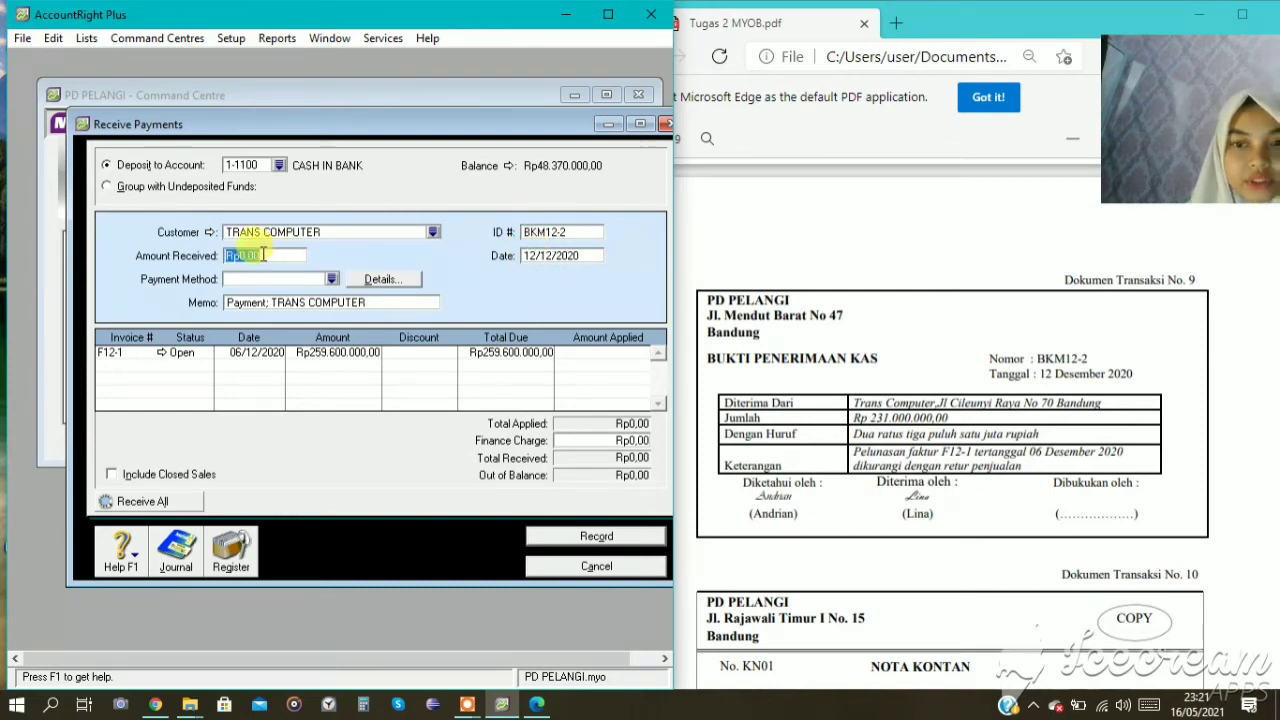
type("231")
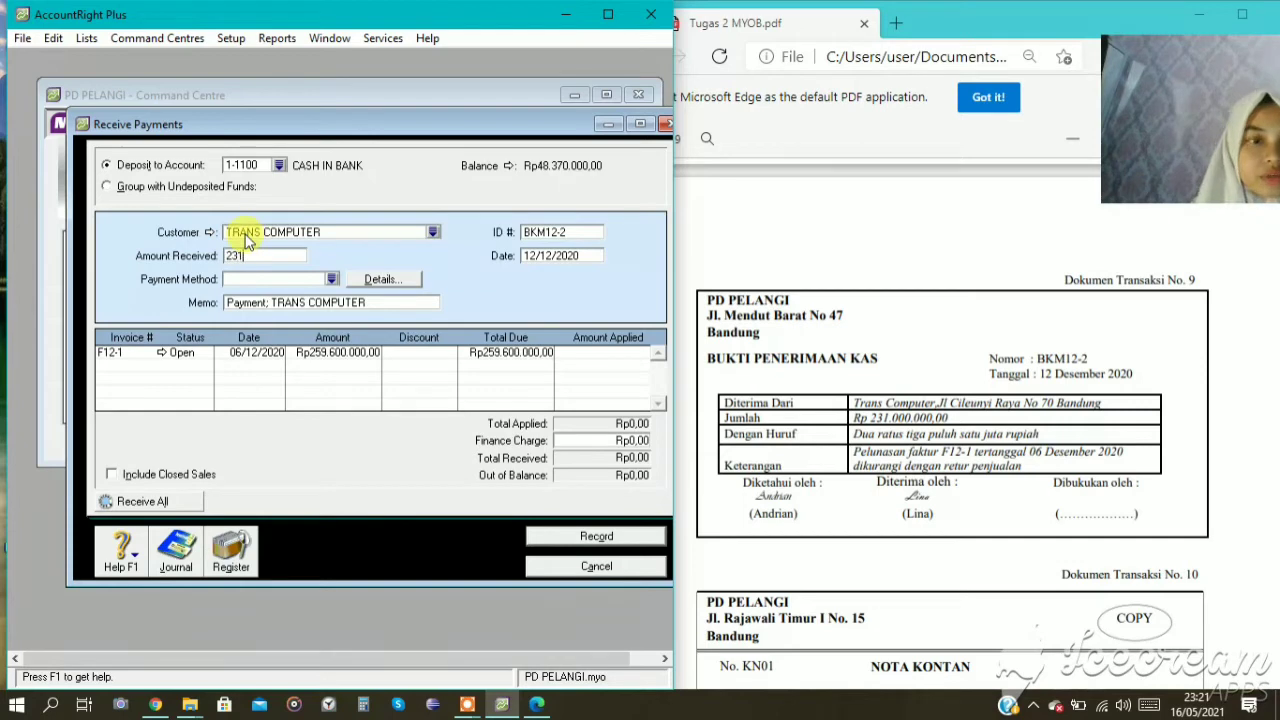
type(".000.000")
key("Tab")
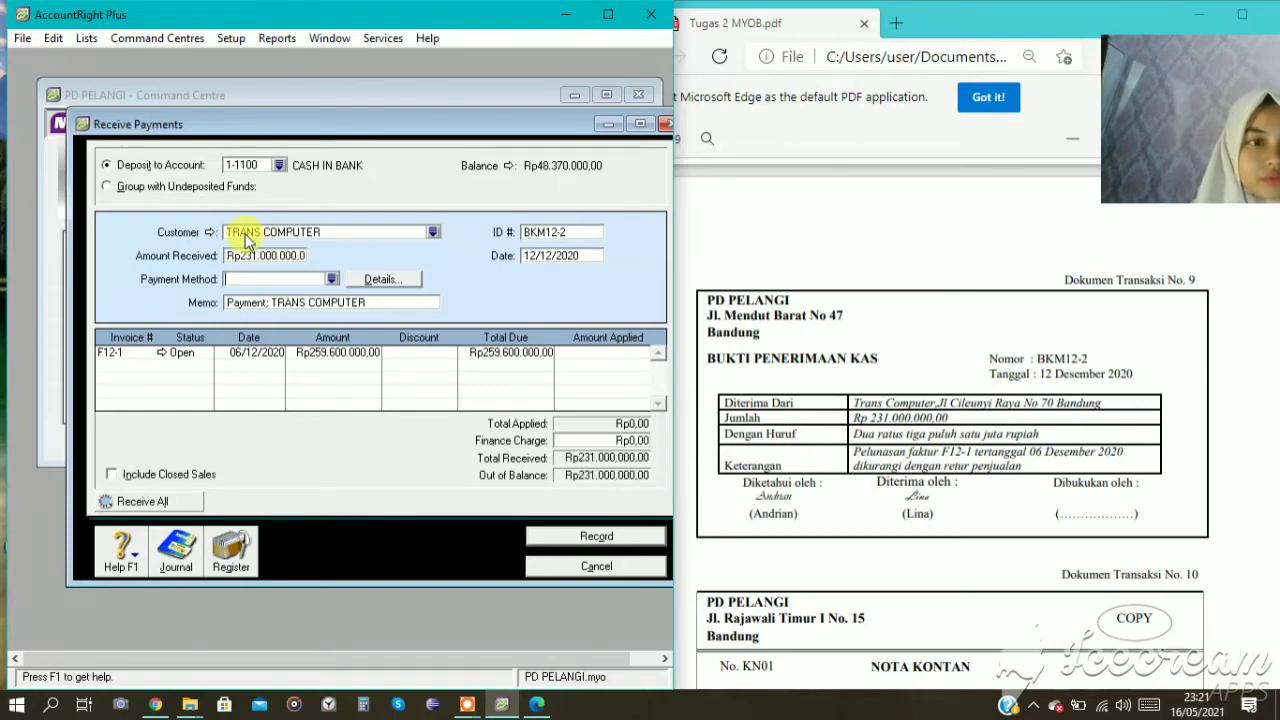
left_click(329, 279)
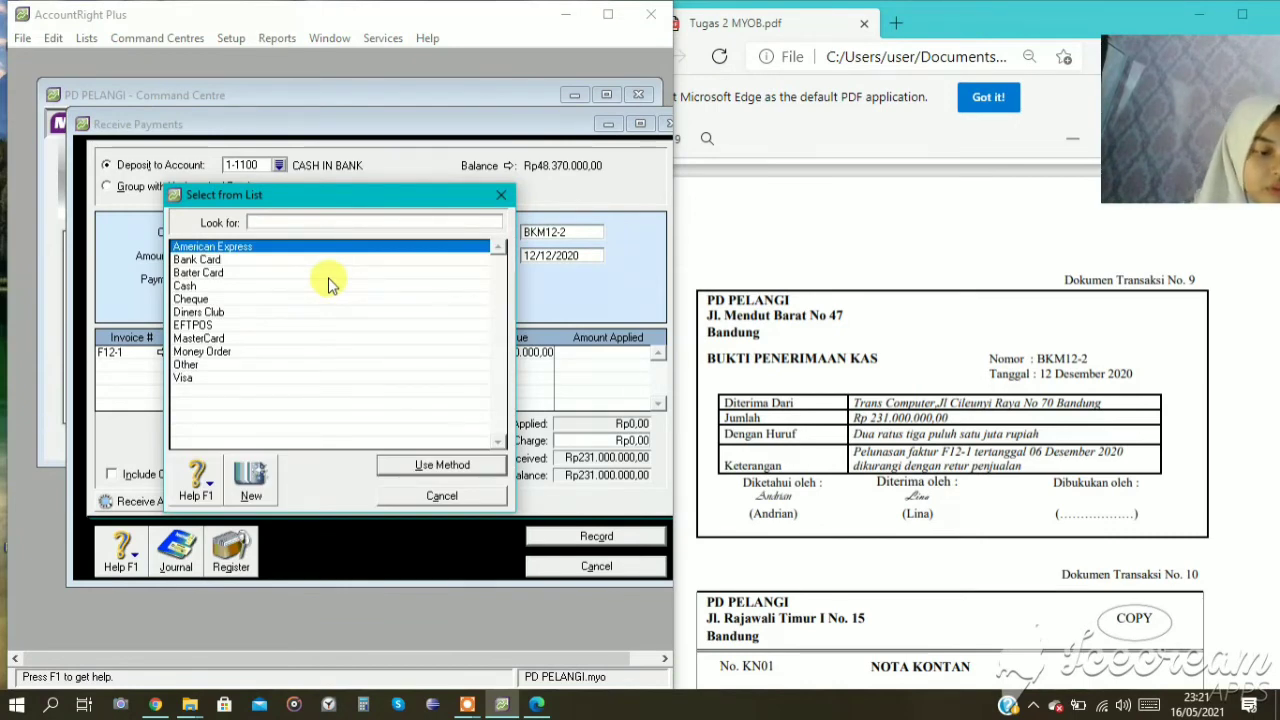
left_click(286, 300)
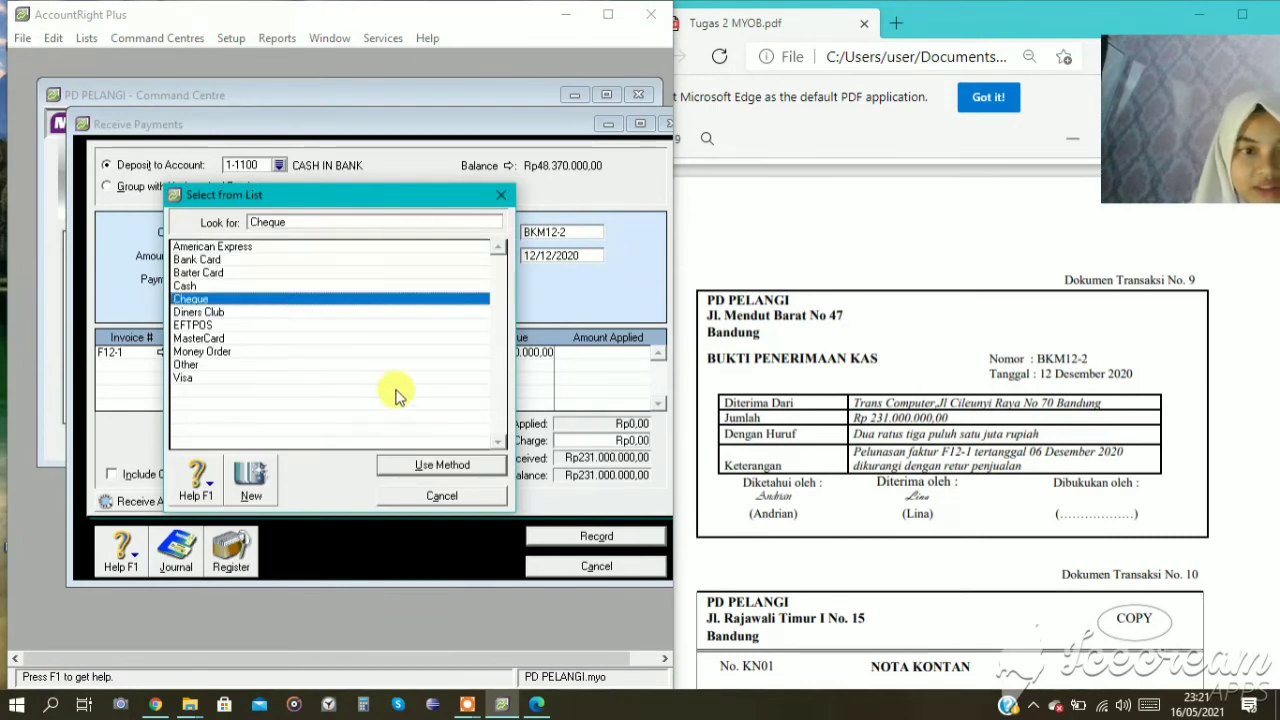
left_click(405, 463)
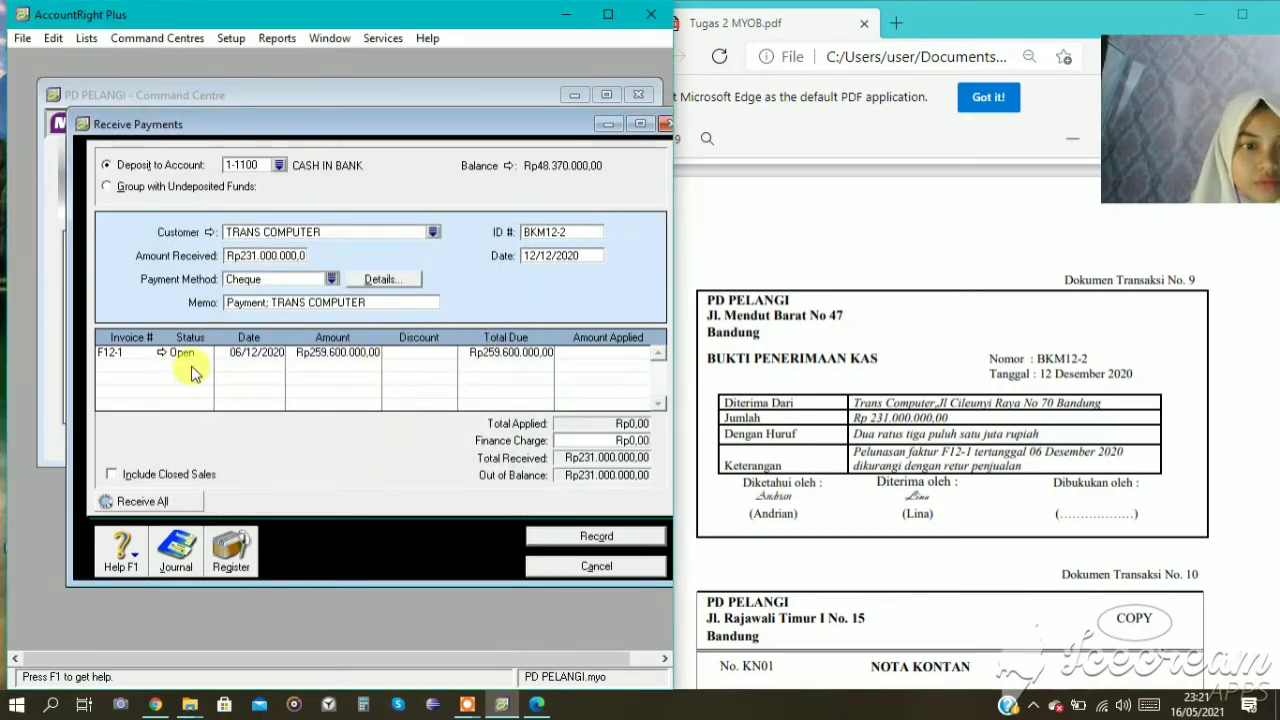
Apply the full Rp231.000.000 received to TRANS COMPUTER's open invoice F12-1.
key("Tab")
key("Tab")
key("Tab")
key("Tab")
key("Tab")
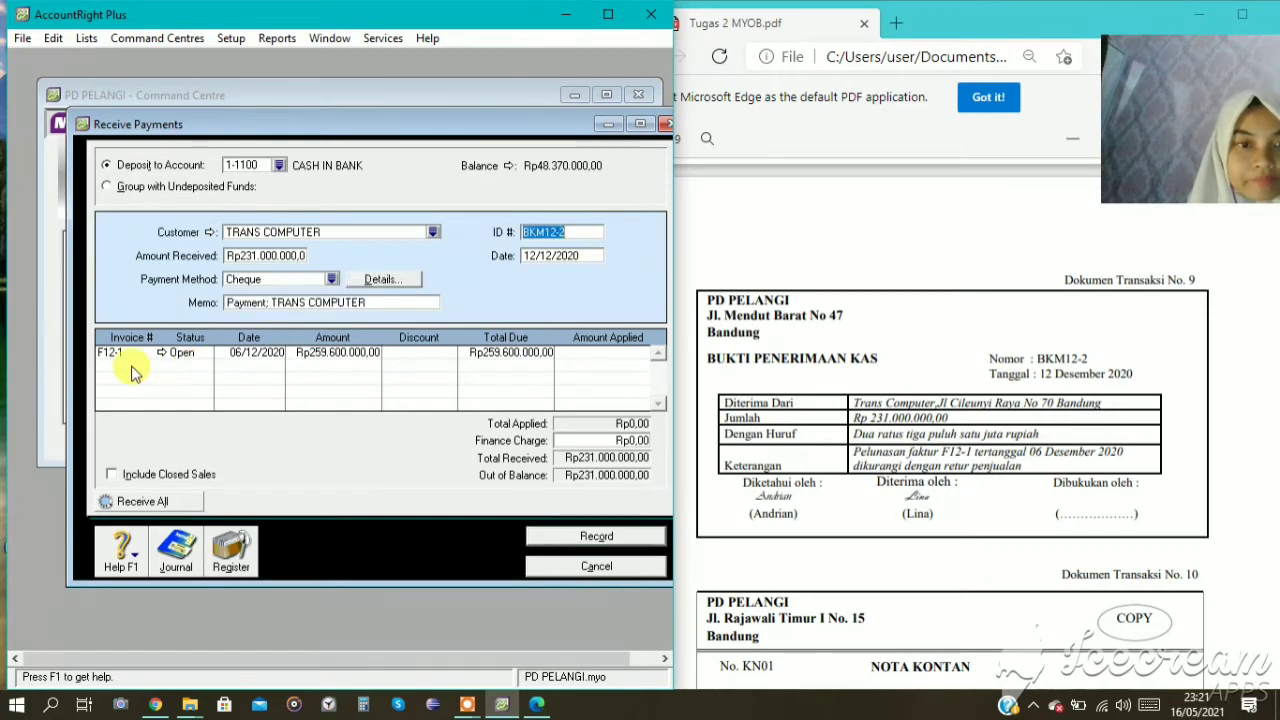
key("Tab")
key("Tab")
key("Tab")
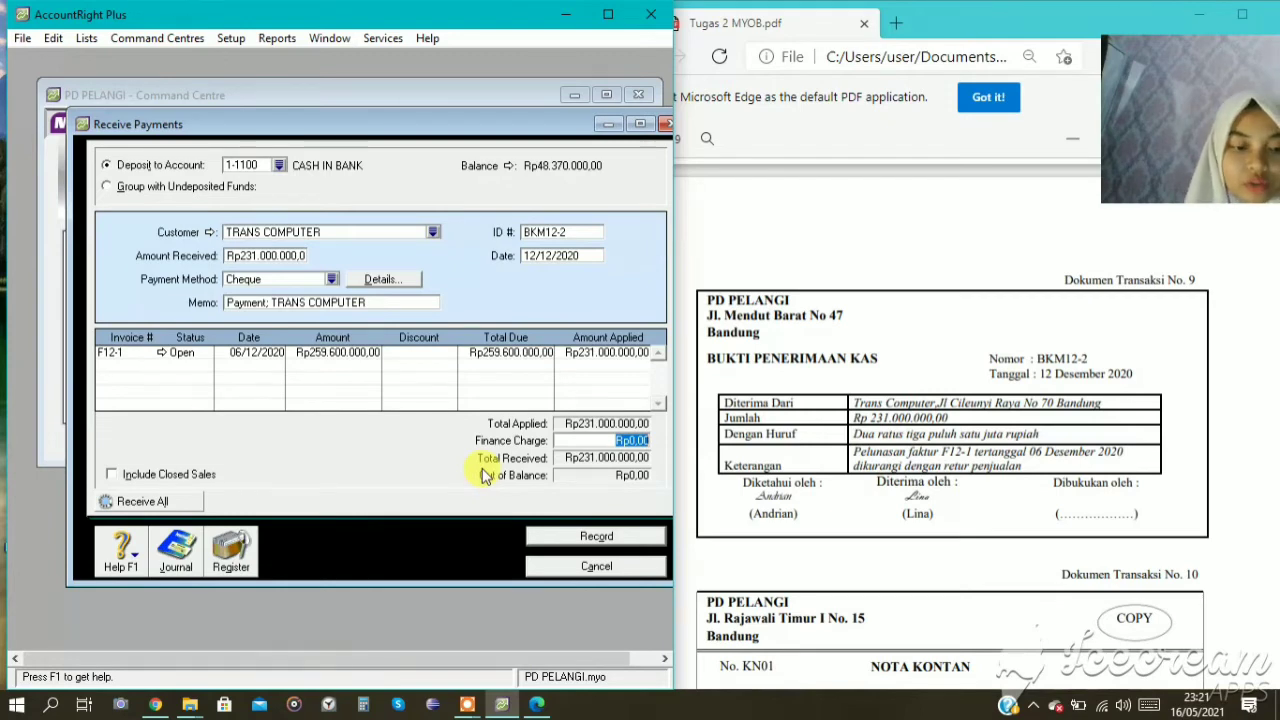
Review the recap of payment BKM12-2's journal entries, then record the payment and close the Receive Payments window.
key("ctrl+r")
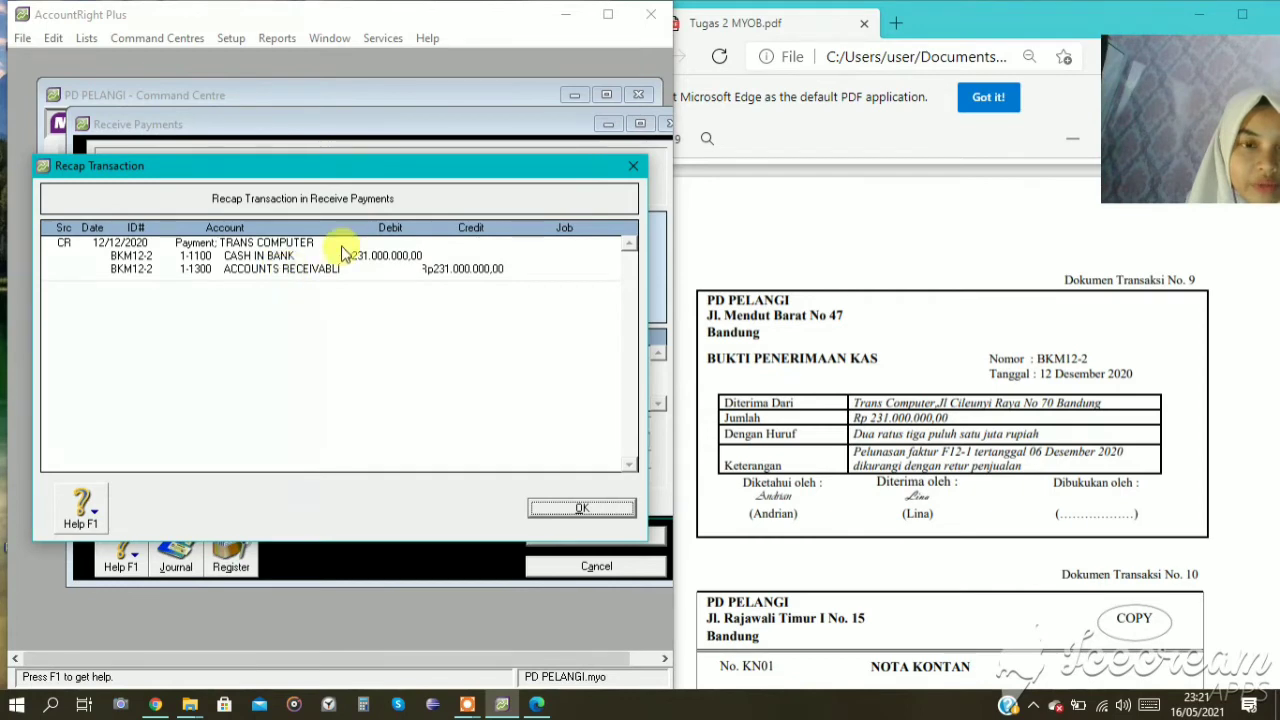
left_click(594, 508)
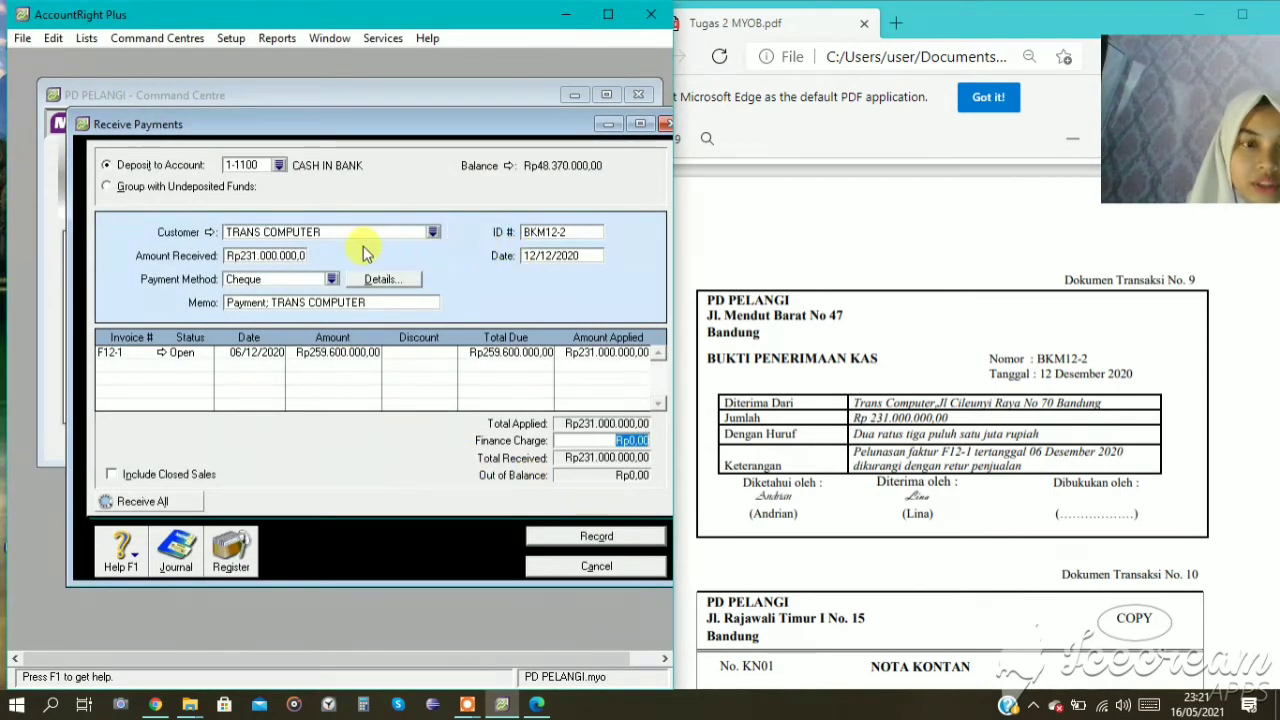
left_click(617, 538)
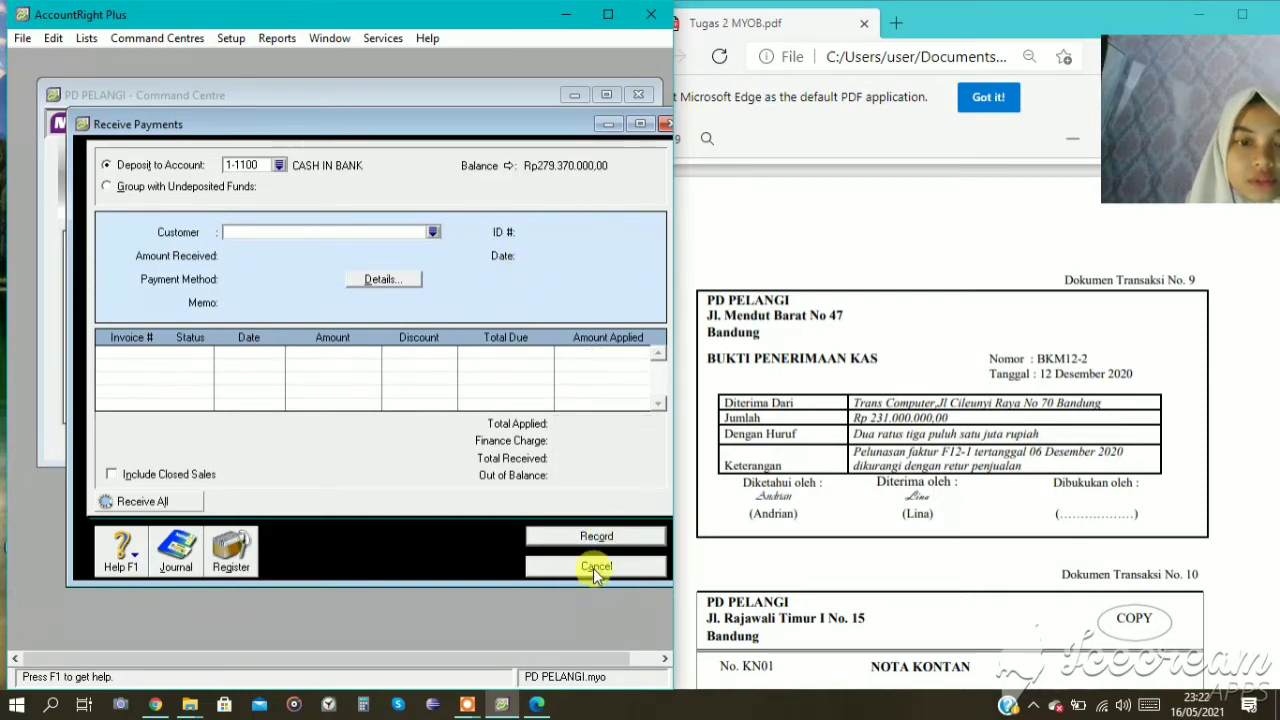
left_click(593, 568)
From a new sales invoice for document 10, create a customer card named PENJUALAN TUNAI with card ID C005.
scroll(970, 465, "down", 3)
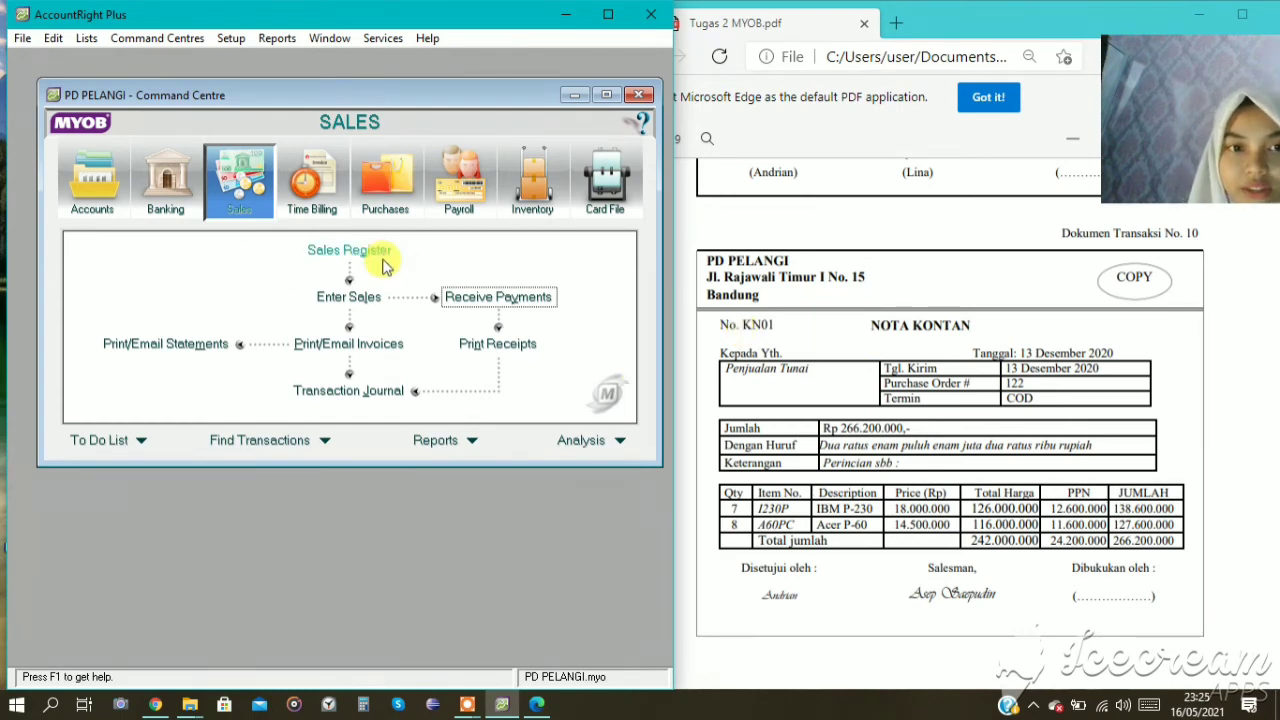
left_click(349, 296)
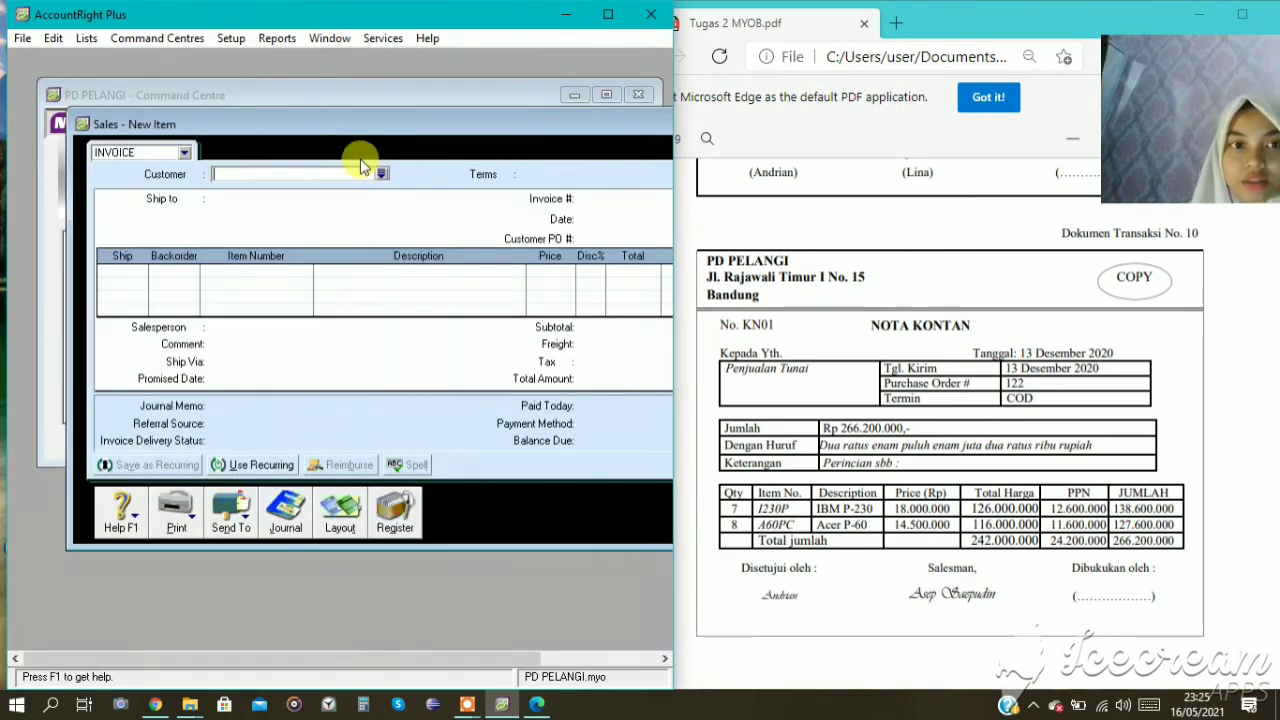
left_click(381, 174)
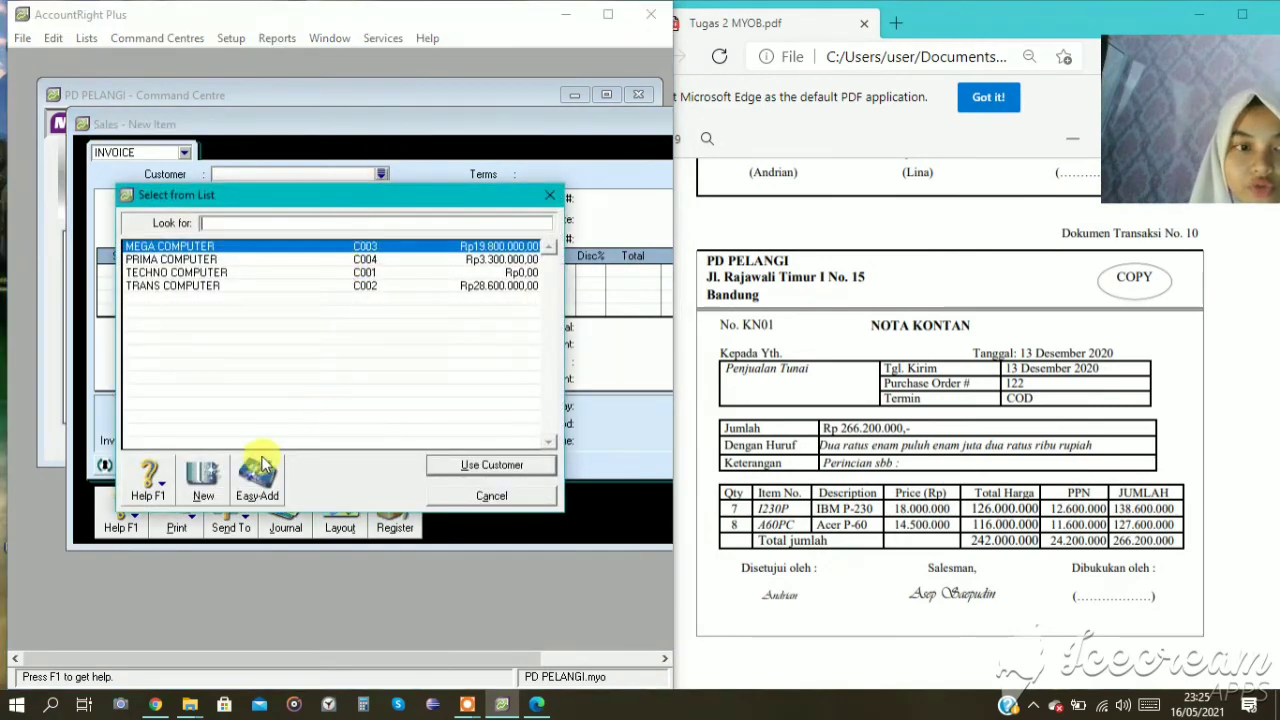
left_click(206, 480)
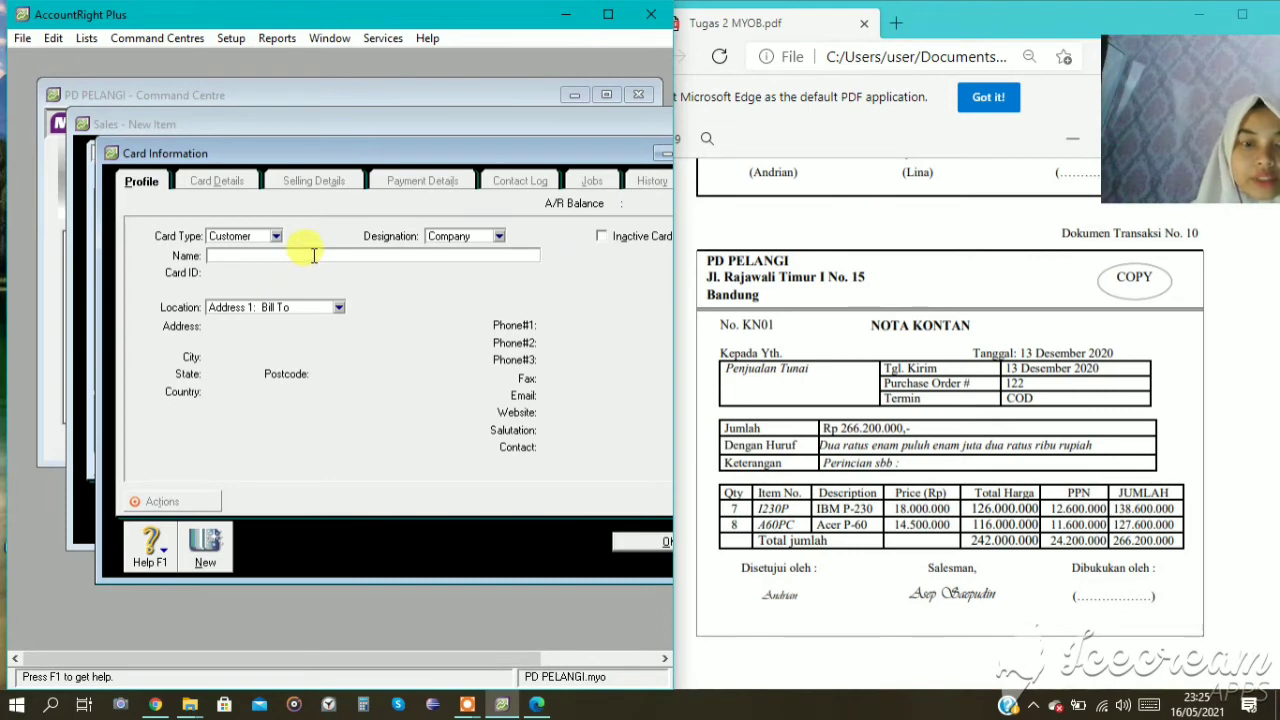
type("PENJUALAN")
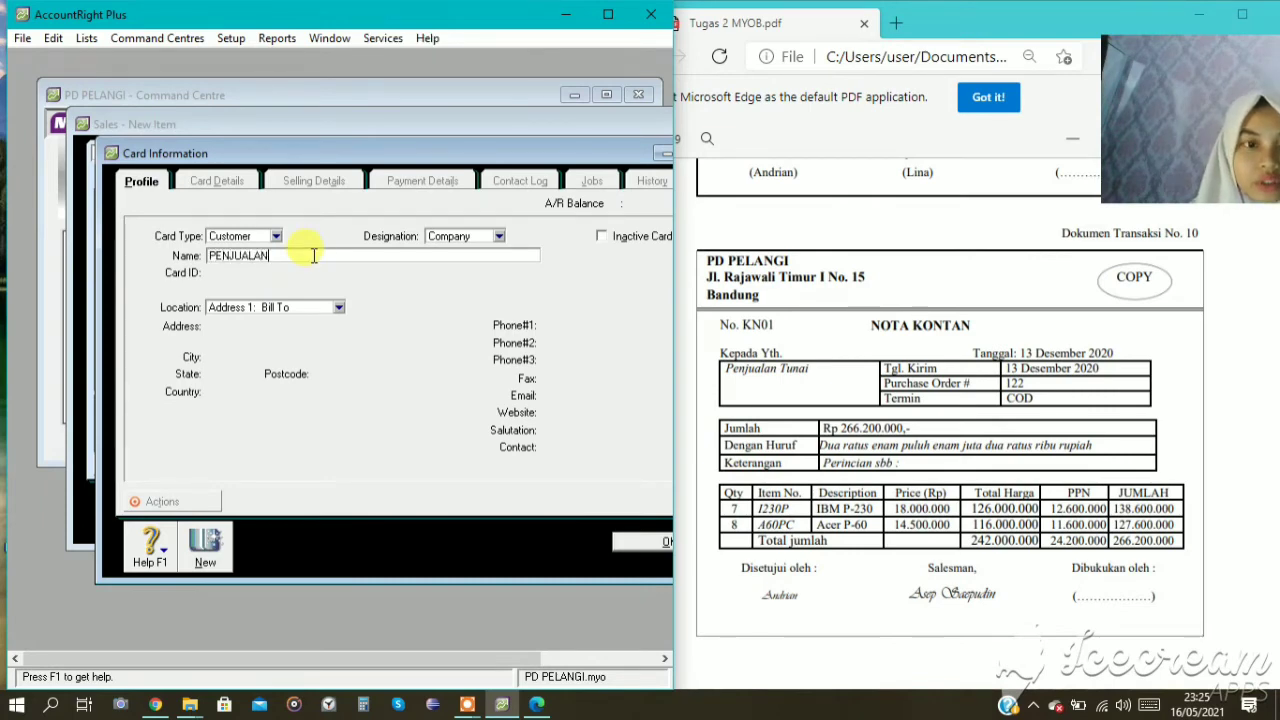
type(" TUNAI")
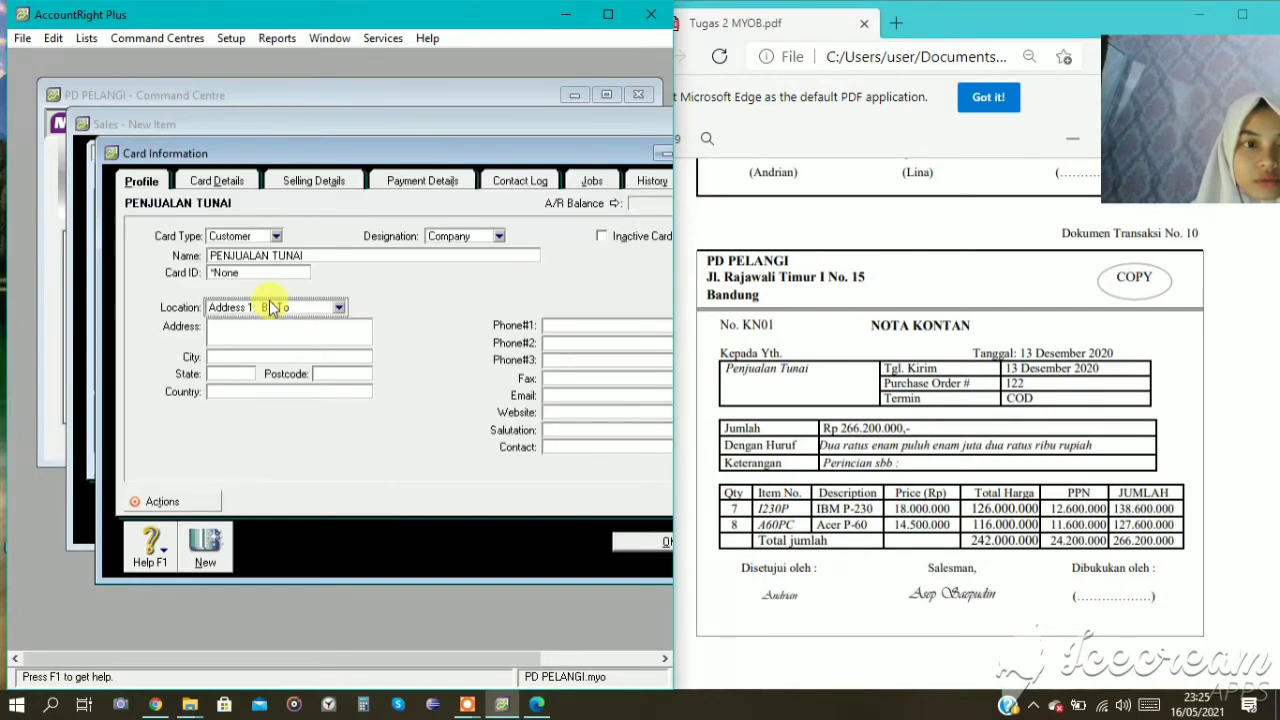
left_click(258, 272)
type("C005")
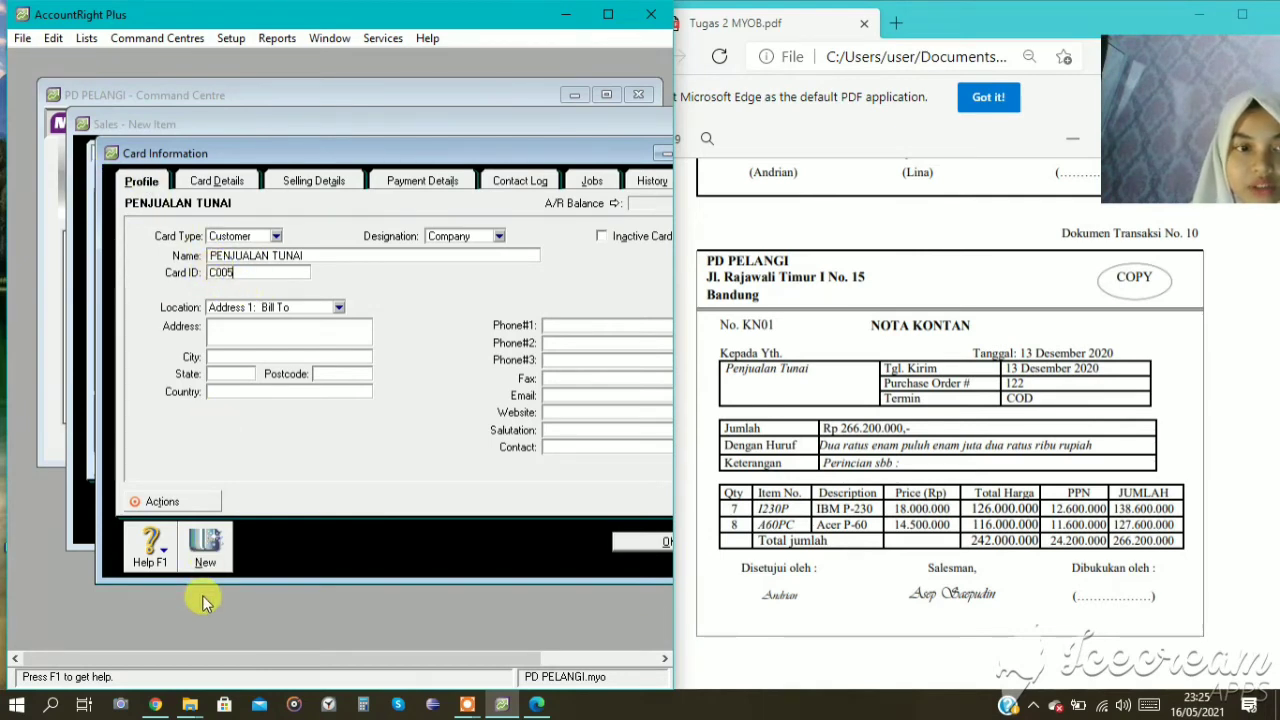
left_click(626, 542)
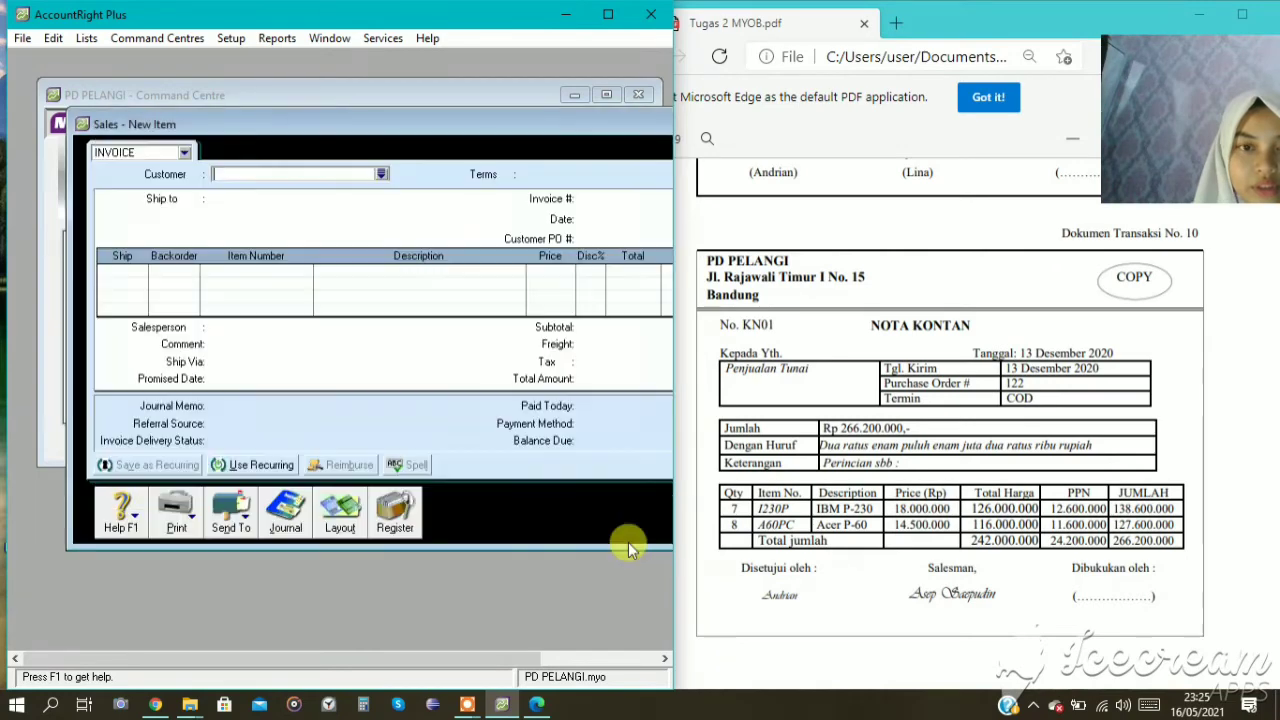
Select PENJUALAN TUNAI as the customer of the new sales invoice.
left_click(380, 176)
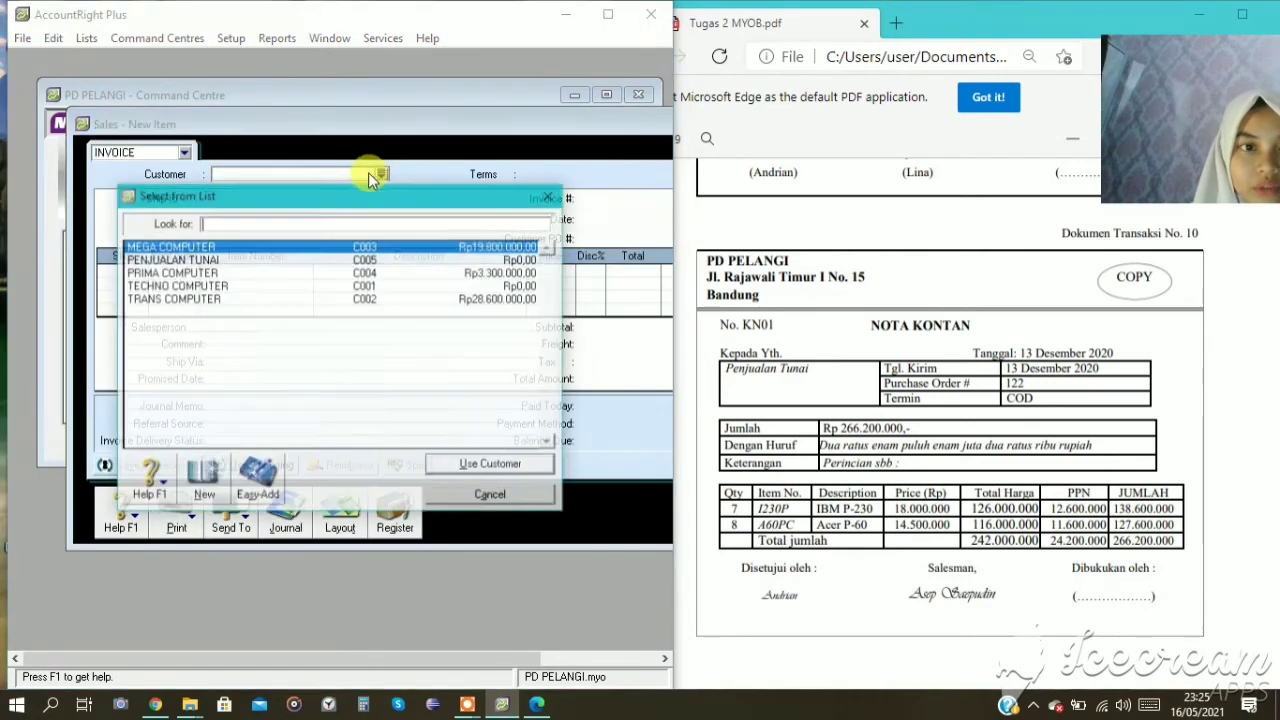
left_click(205, 259)
left_click(462, 468)
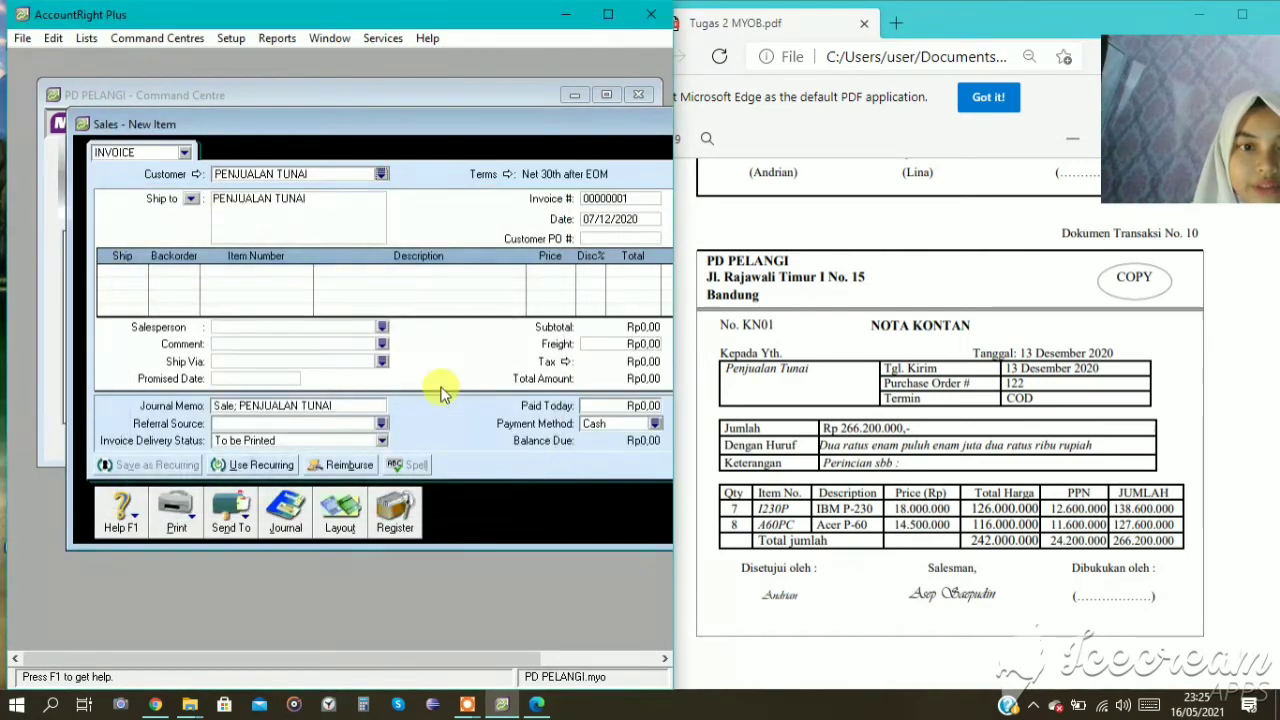
Change the PENJUALAN TUNAI invoice's credit terms to C.O.D.
left_click_drag(613, 130, 452, 111)
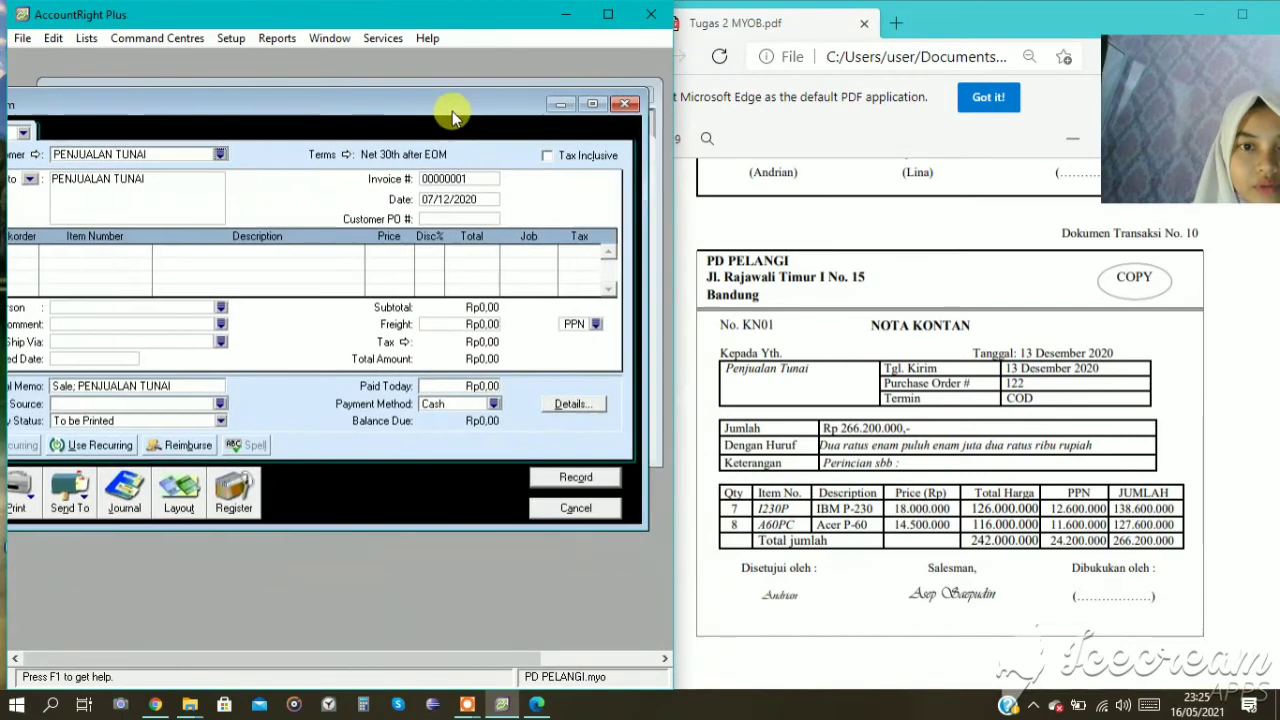
left_click(338, 155)
left_click(415, 230)
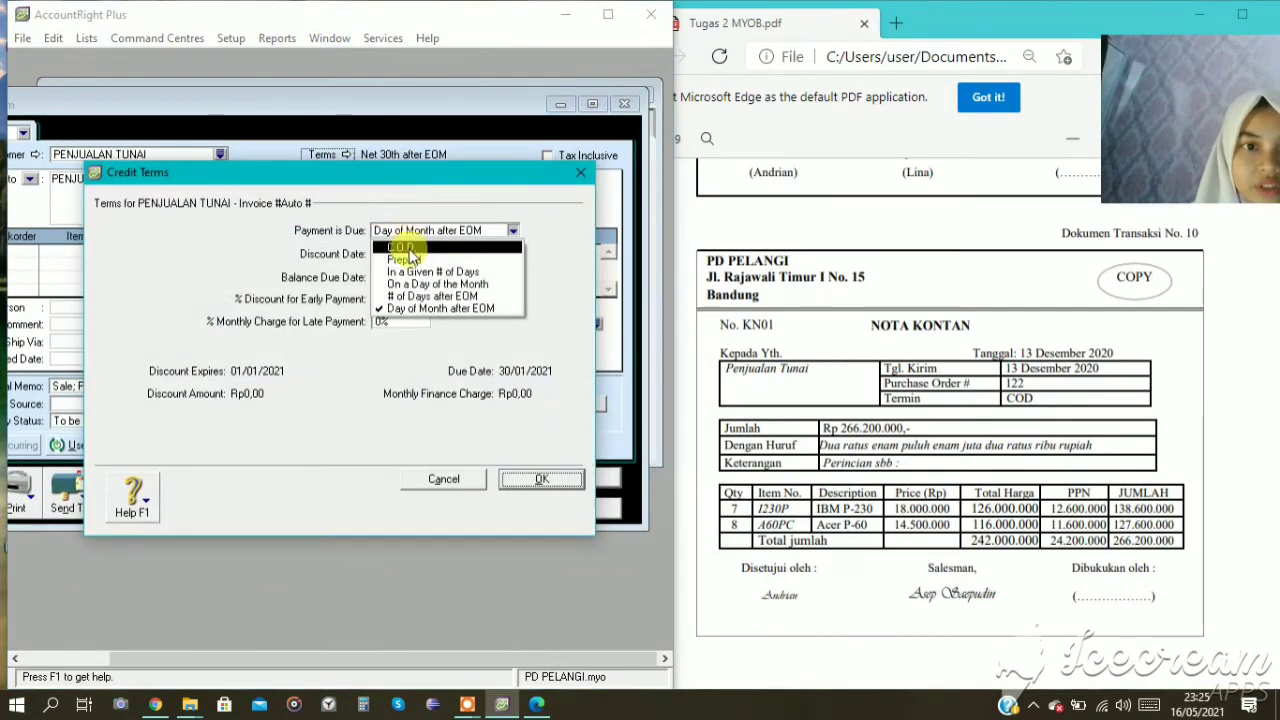
left_click(430, 243)
left_click(541, 479)
Set the PENJUALAN TUNAI invoice number to KN01 and its date to 13/12/2020.
left_click(446, 177)
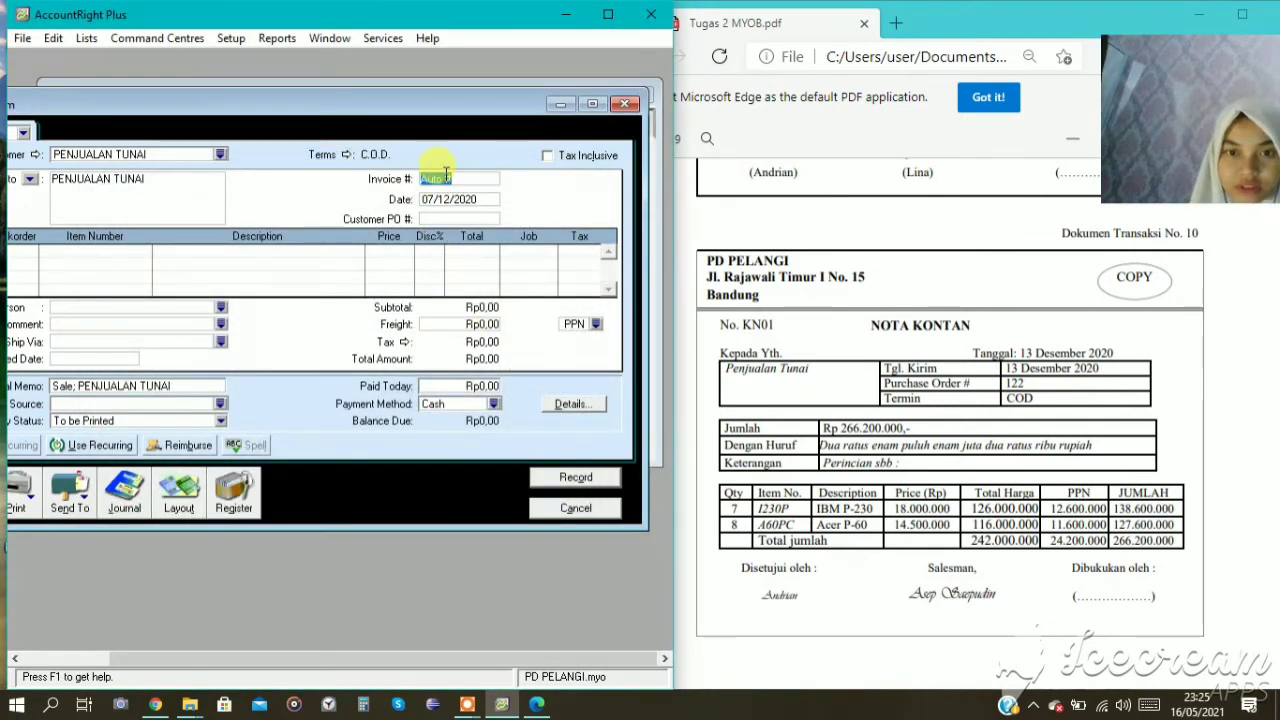
type("KN01")
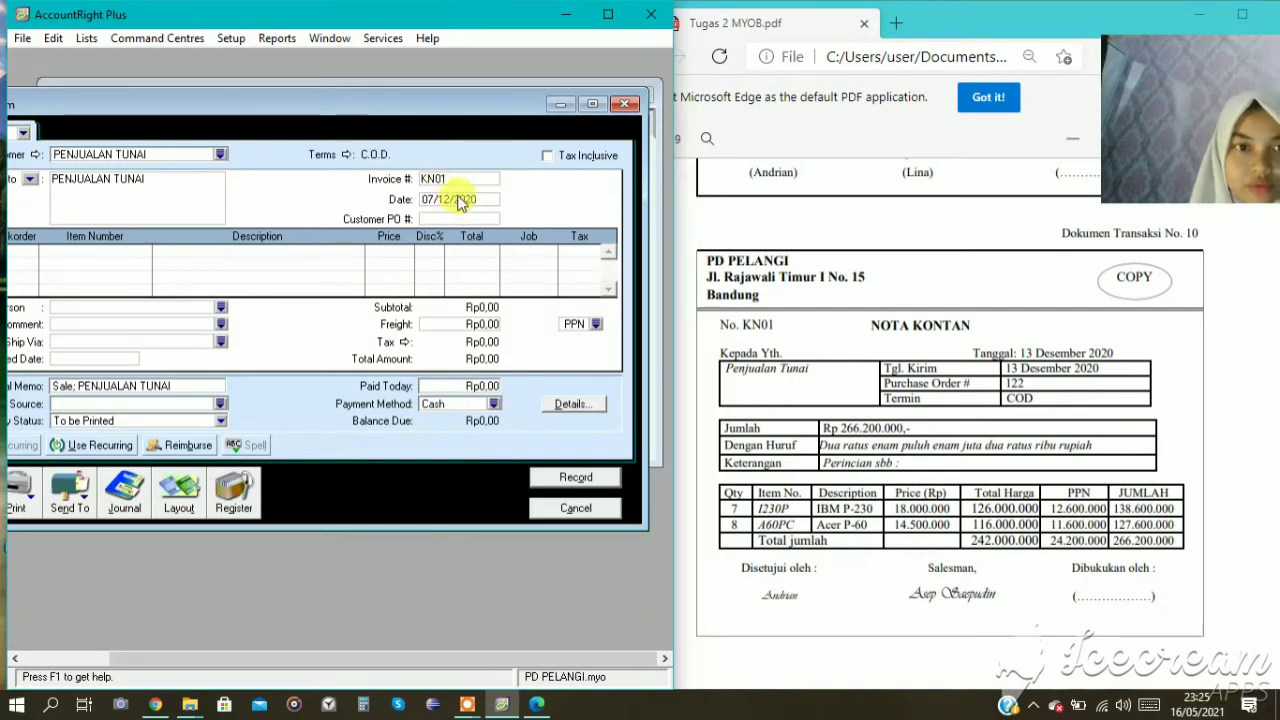
key("Tab")
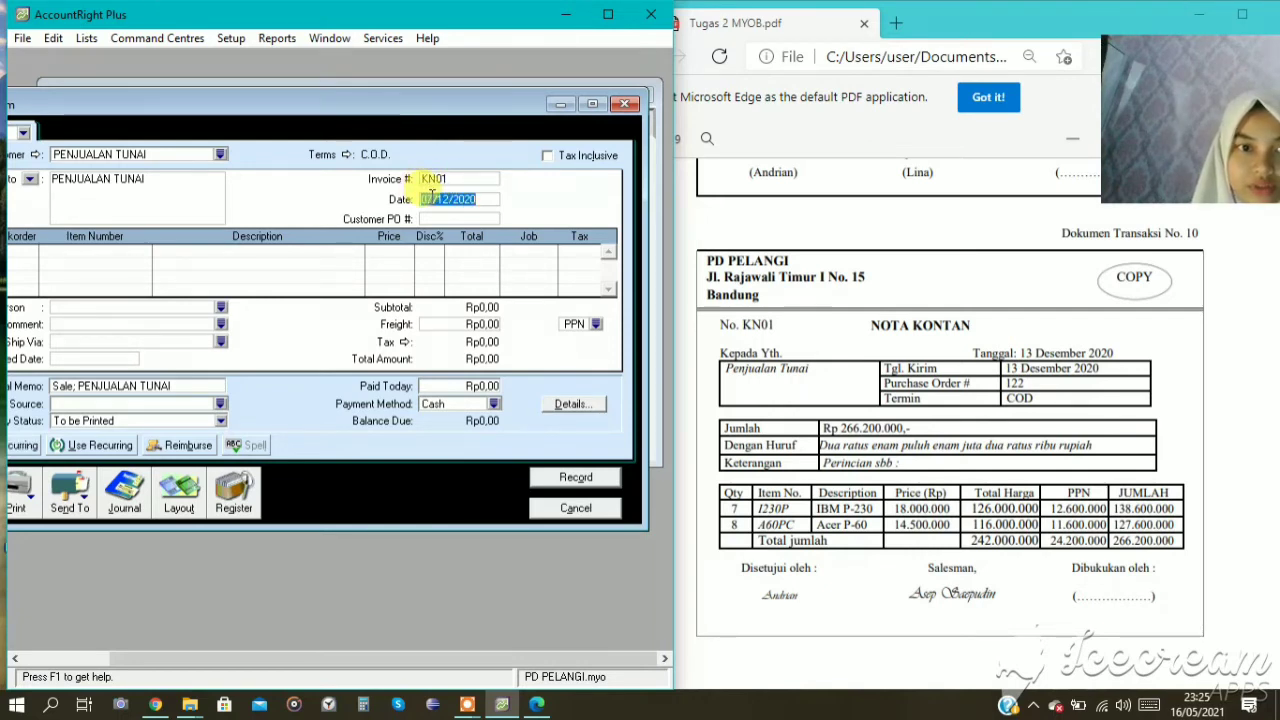
type("13/12/2020")
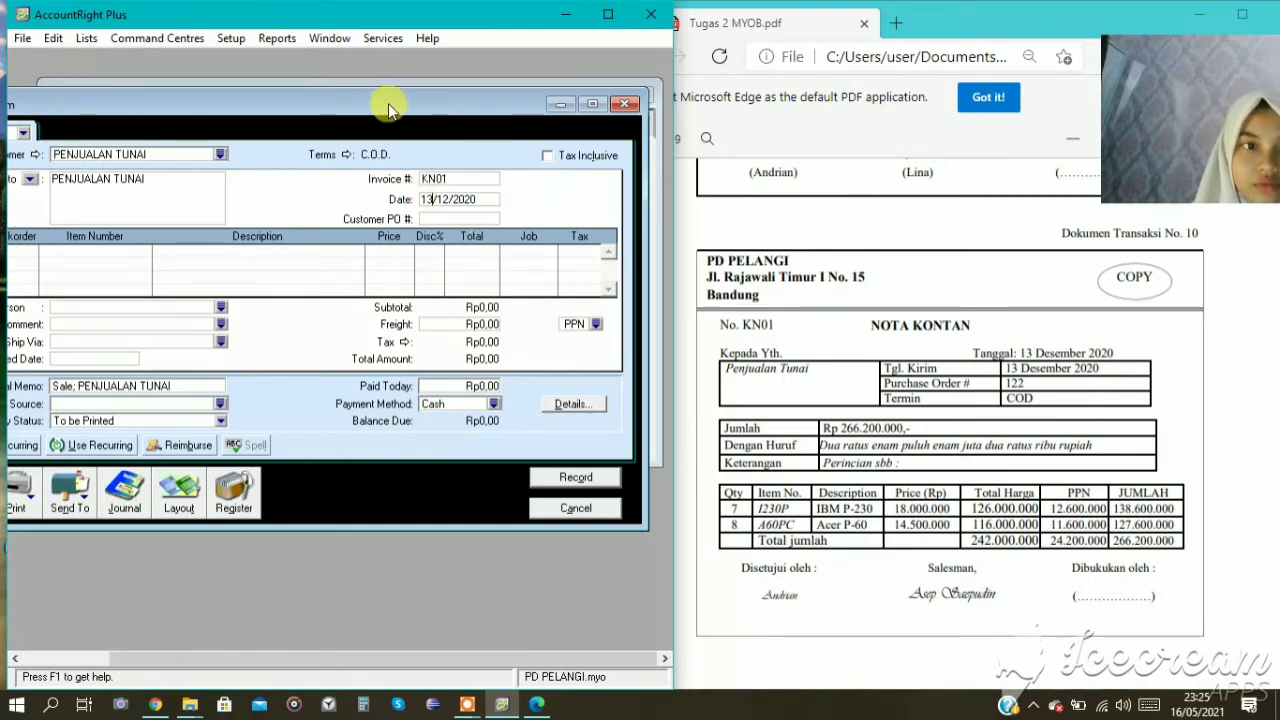
Add 7 units of item I230P (IBM P-230) to the PENJUALAN TUNAI invoice at a unit price of Rp18.000.000.
left_click_drag(388, 103, 504, 118)
left_click(88, 267)
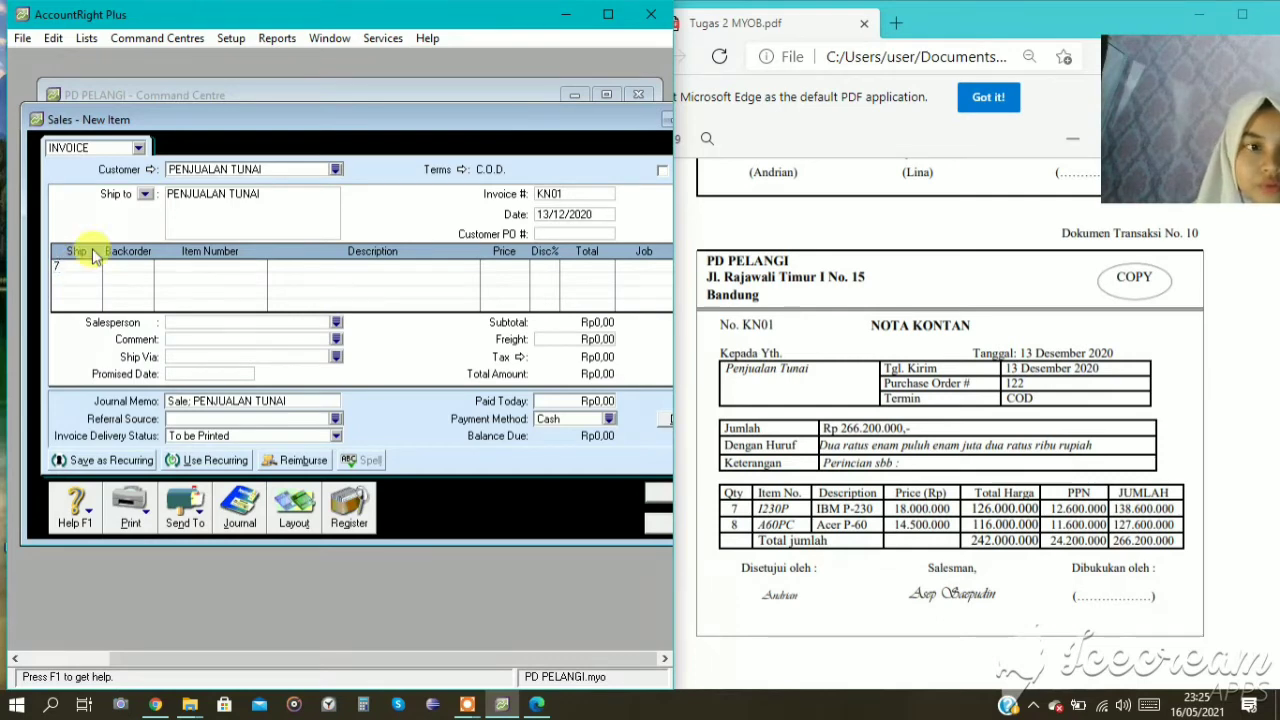
key("Tab")
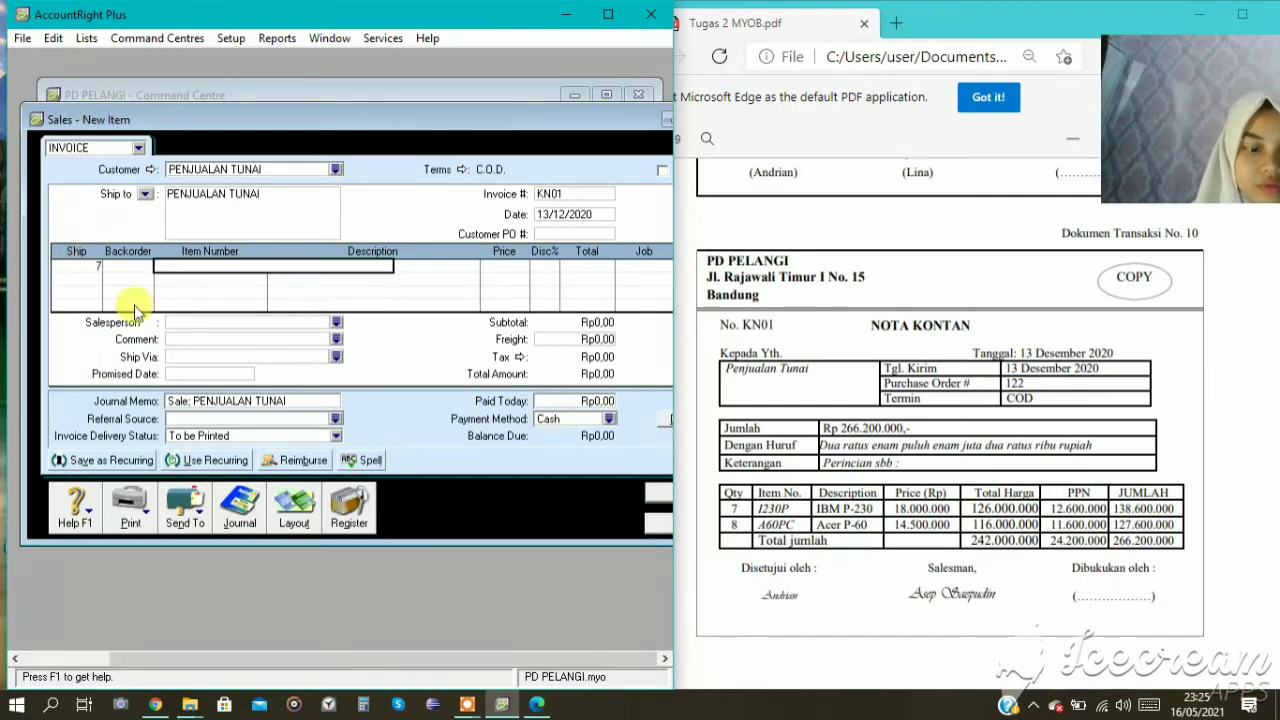
type("I230P")
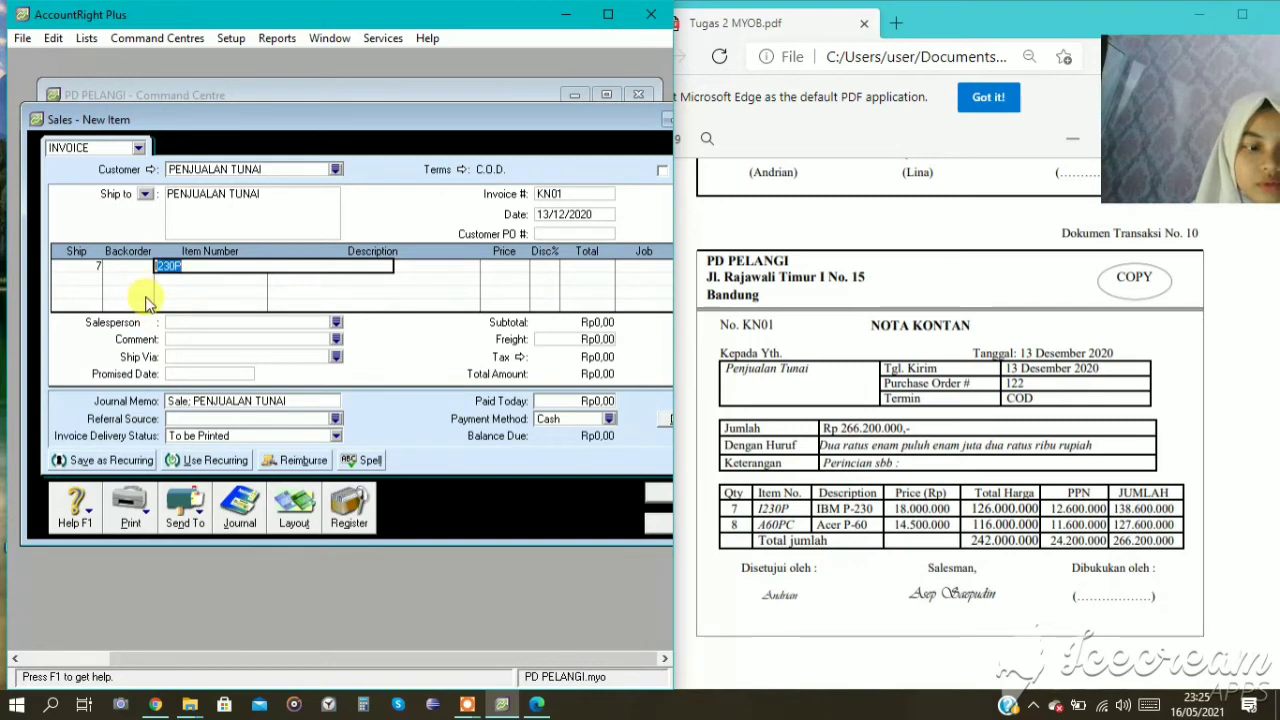
key("Tab")
key("Tab")
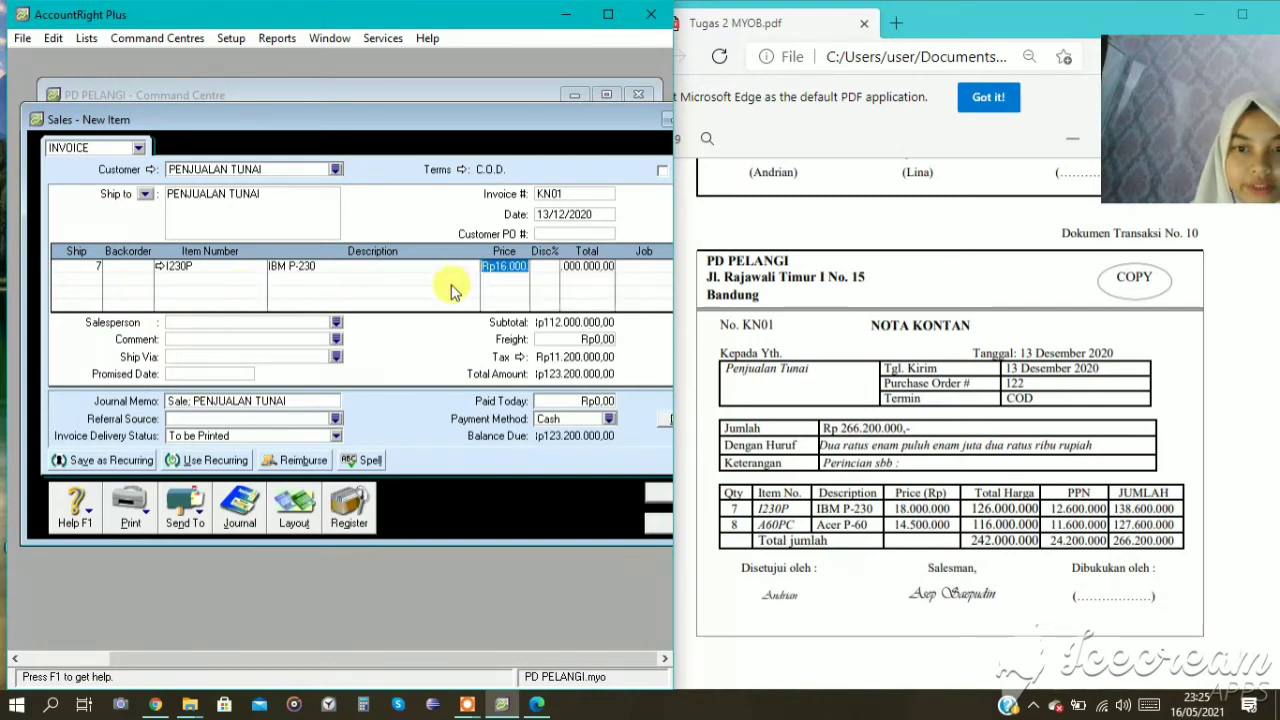
type("180000")
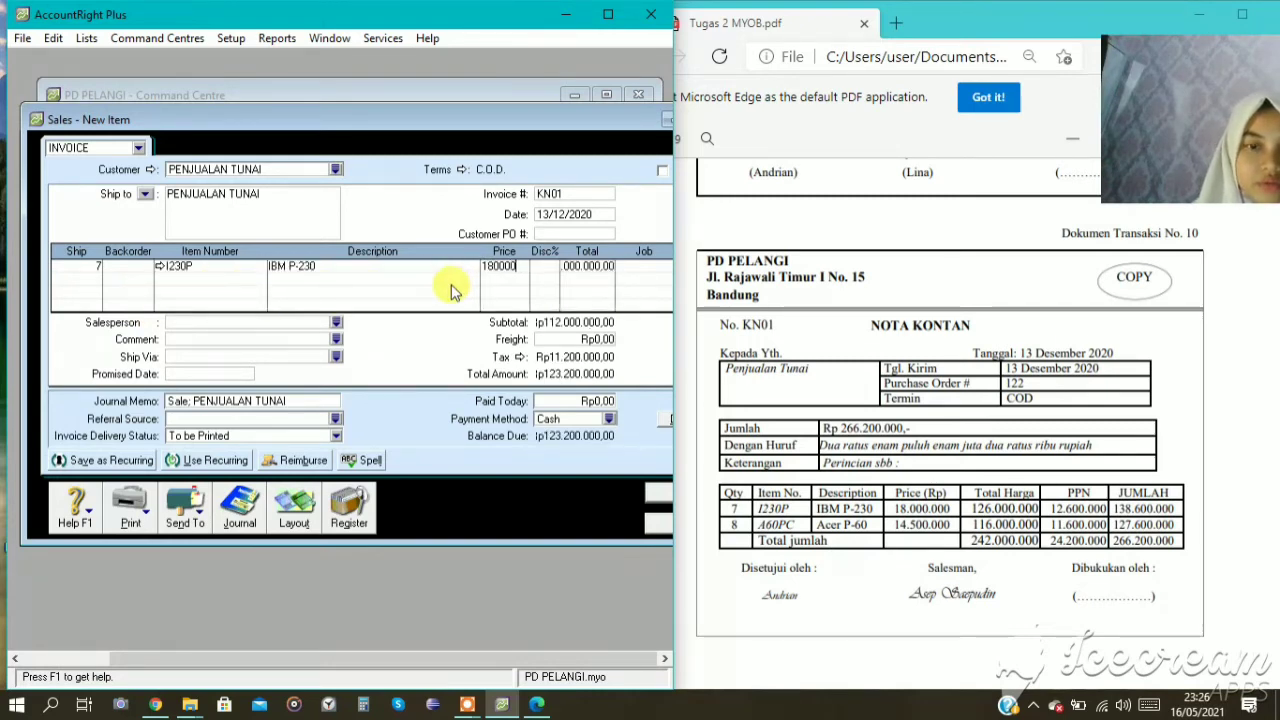
type("00")
key("Tab")
key("Tab")
key("Tab")
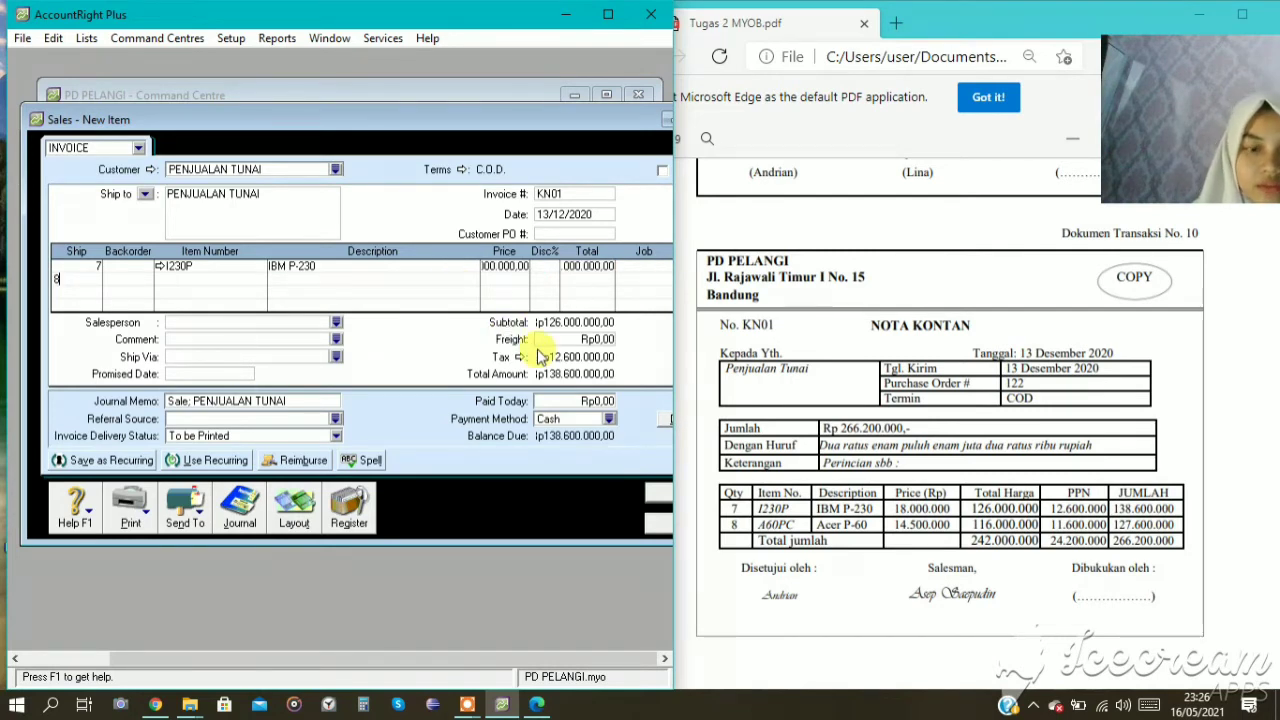
Add 8 units of item A60PC (ACER P-60) as the invoice's second line at a unit price of Rp14.500.000.
key("Tab")
key("Tab")
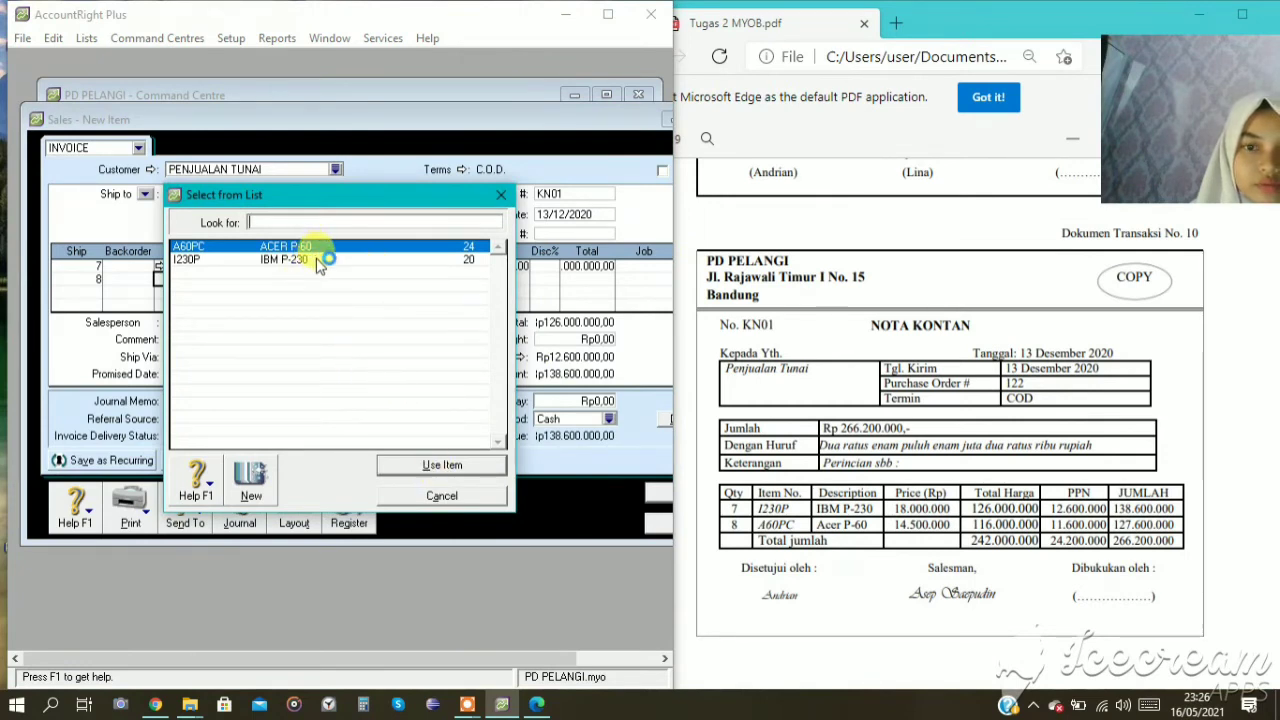
left_click(421, 463)
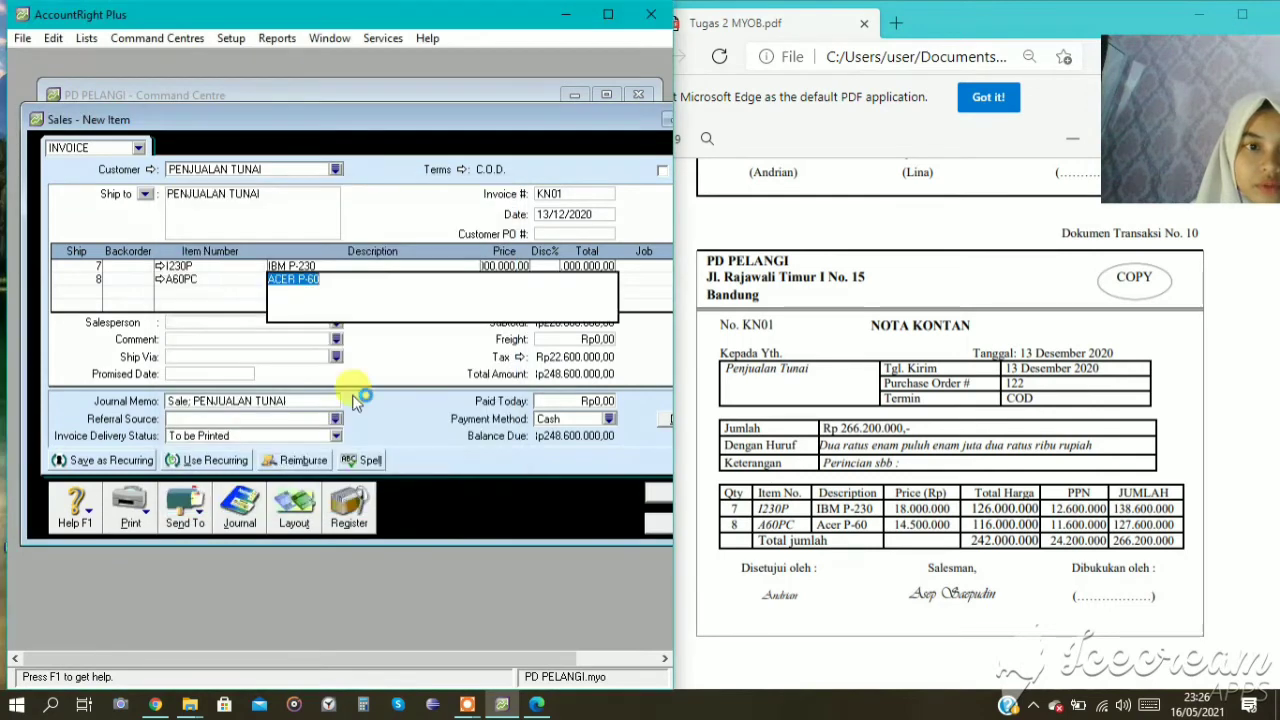
key("Tab")
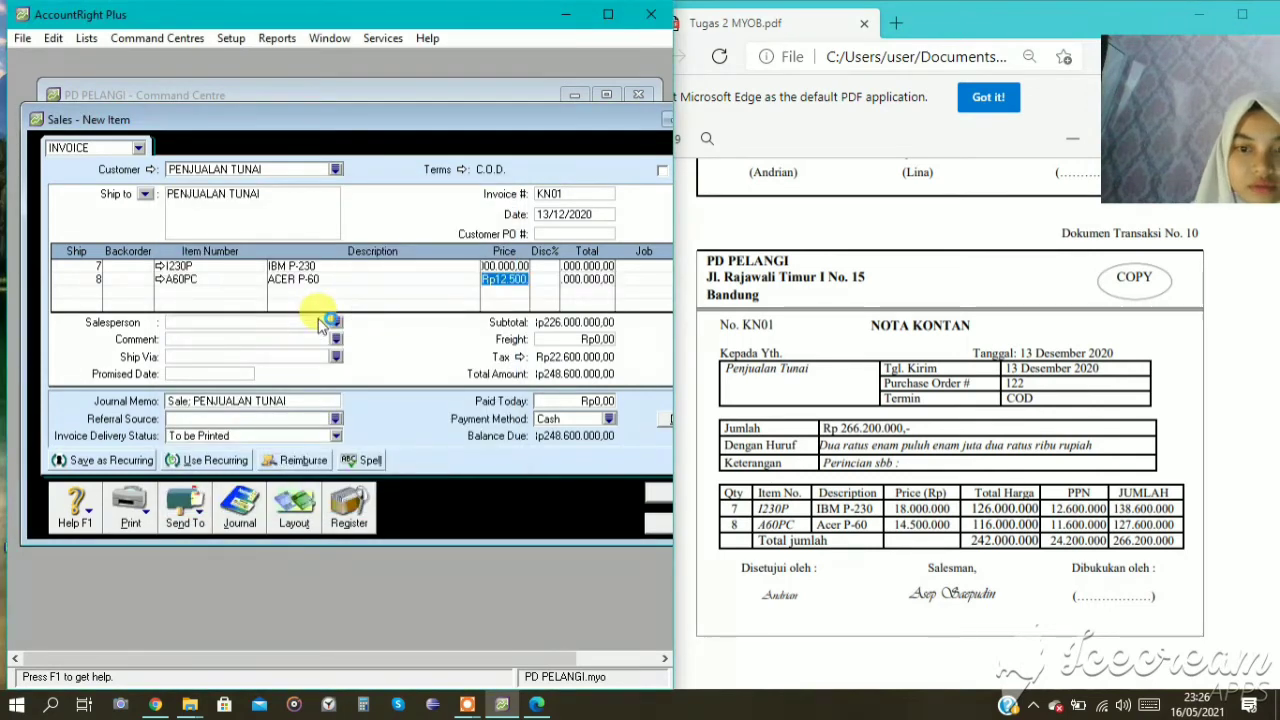
type("145")
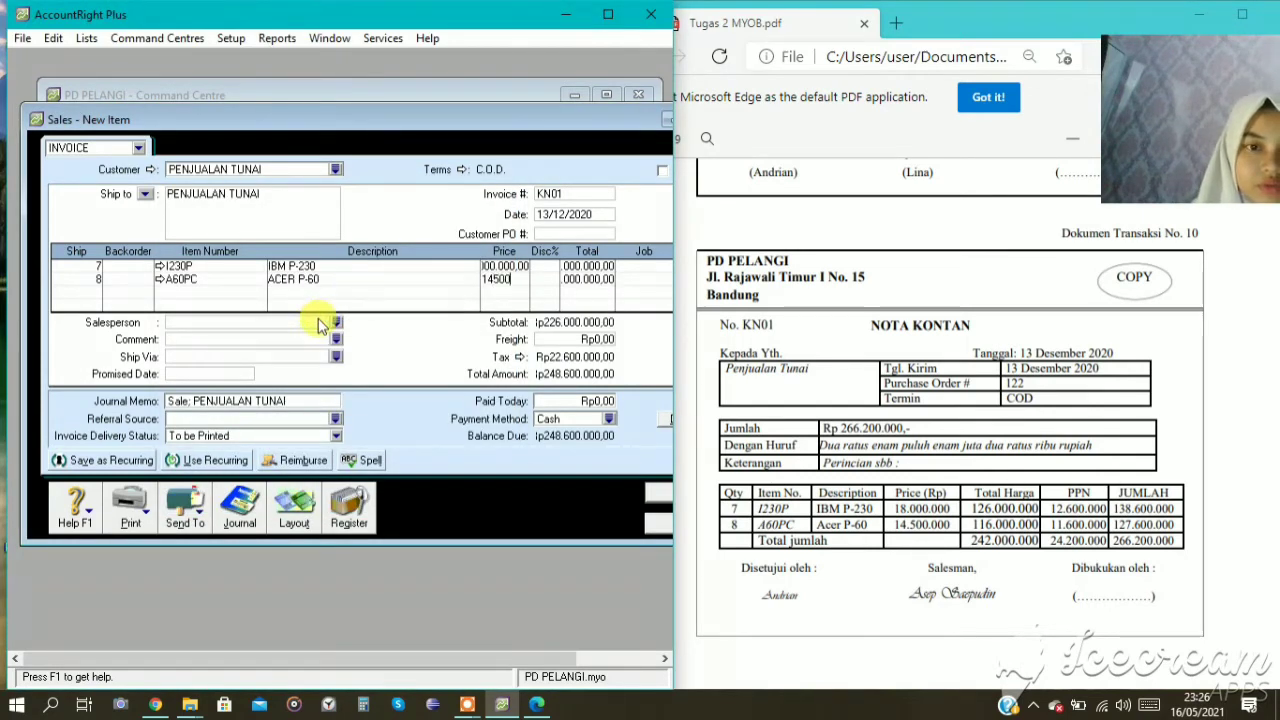
type("00000")
key("Tab")
key("Tab")
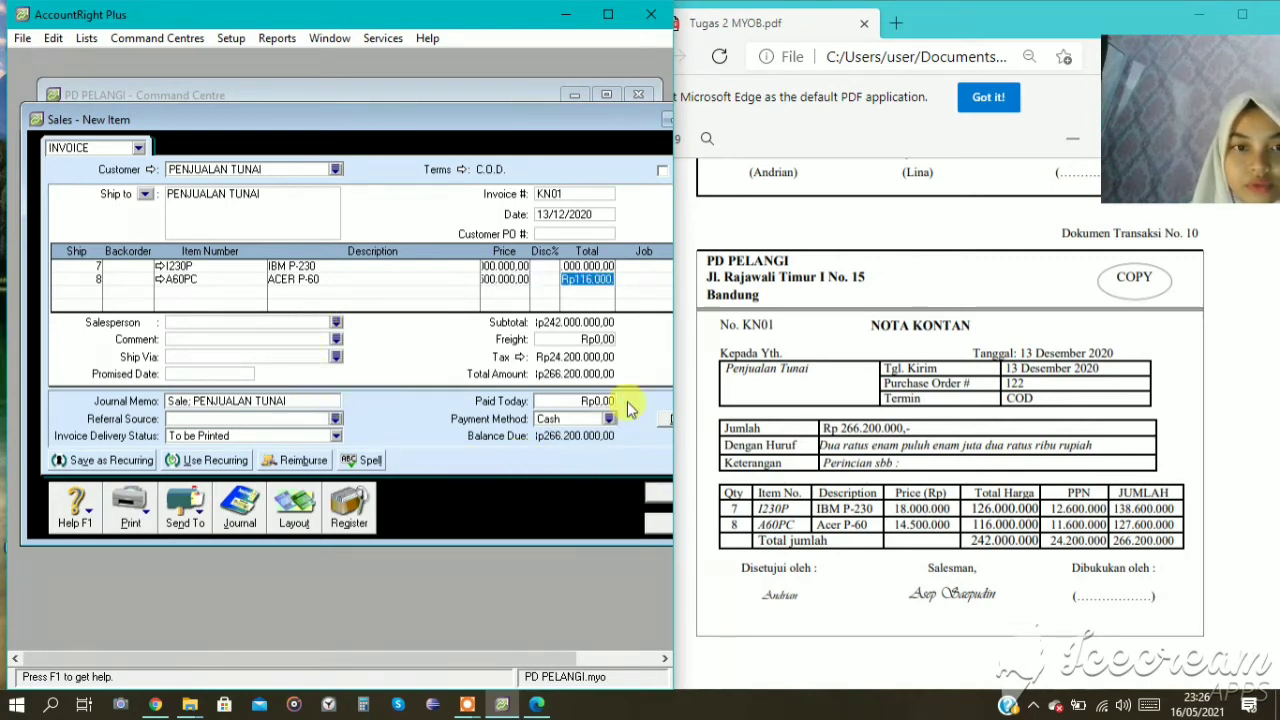
key("Tab")
key("Tab")
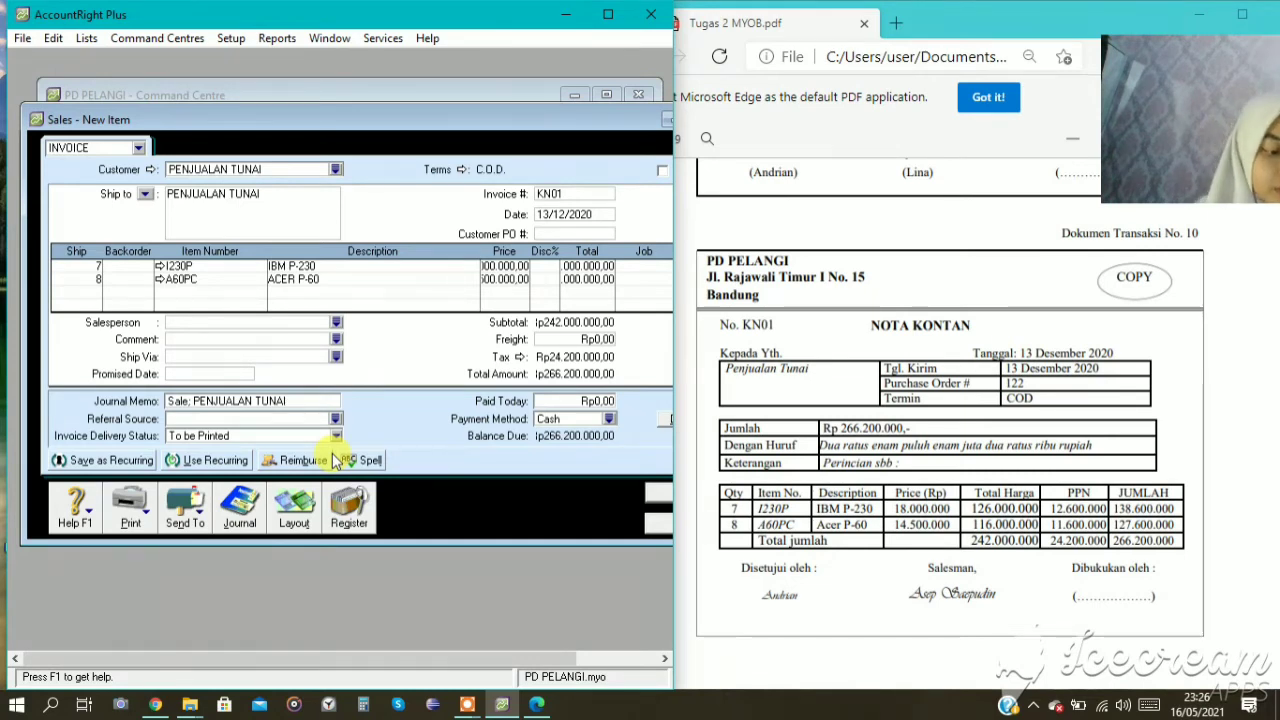
Check the recap of invoice KN01's journal entry, record the invoice and leave sales entry.
key("ctrl+r")
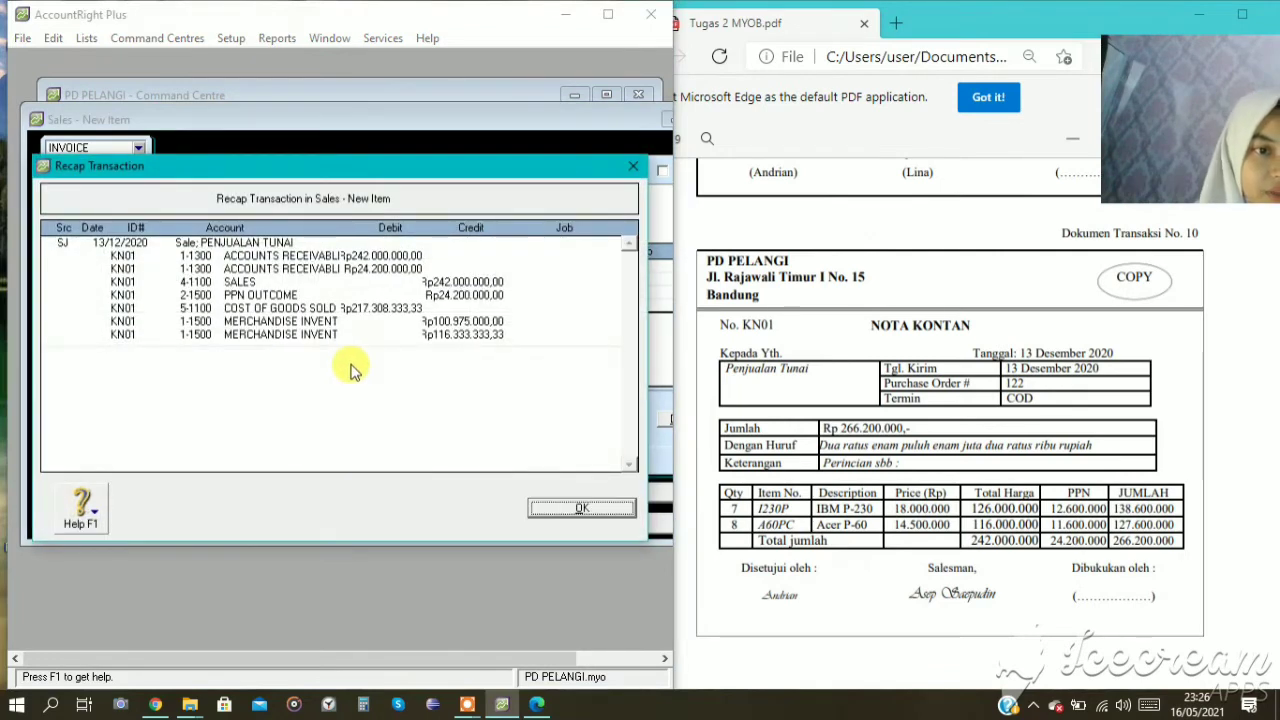
left_click(588, 508)
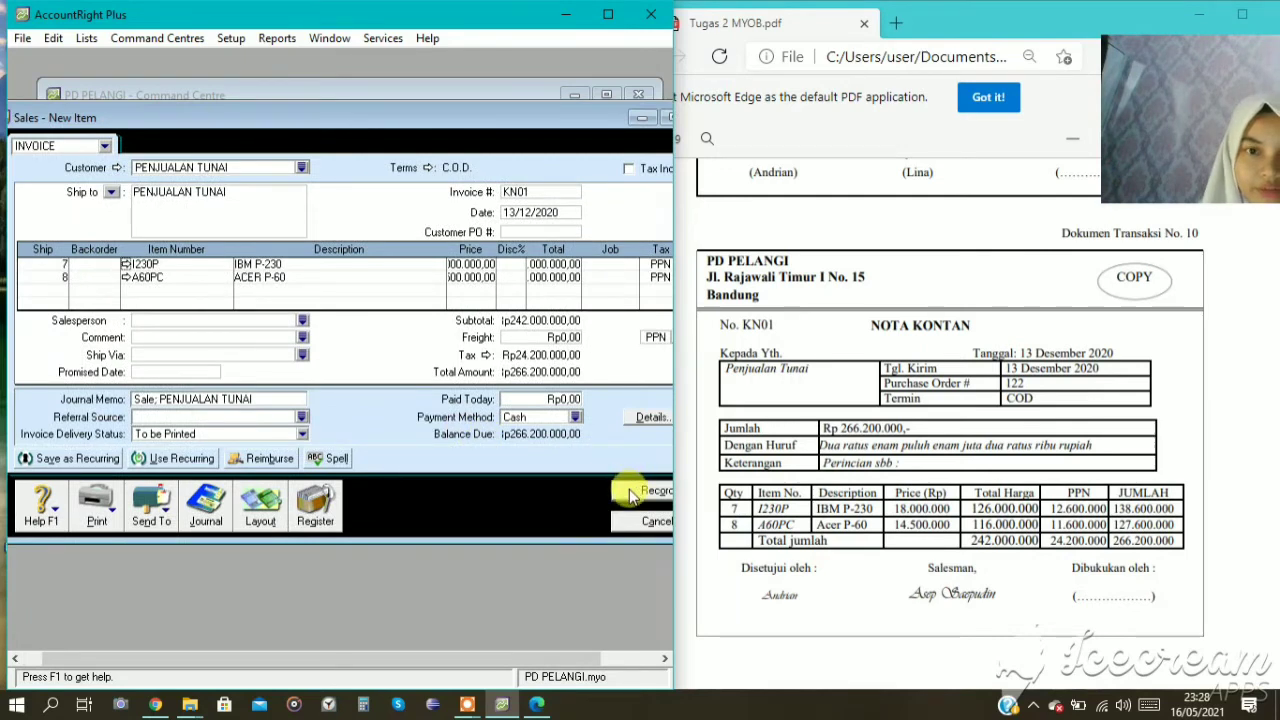
left_click(632, 492)
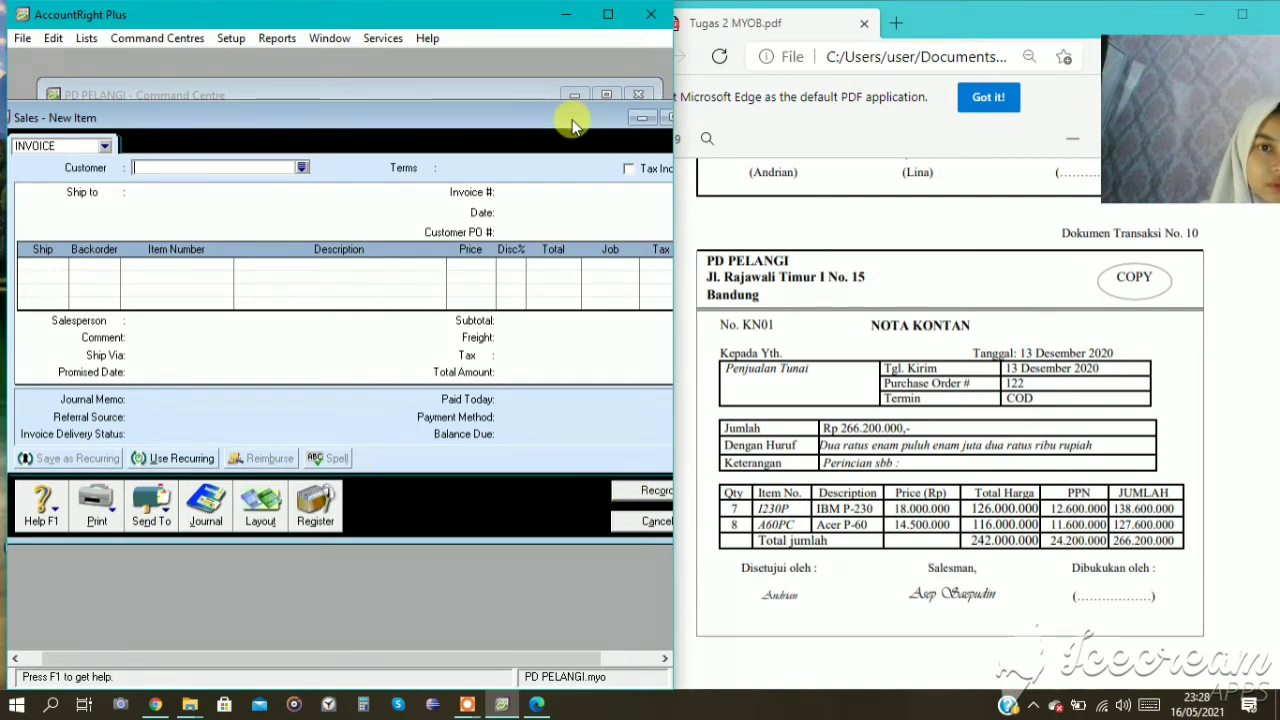
left_click_drag(574, 124, 500, 114)
left_click(626, 118)
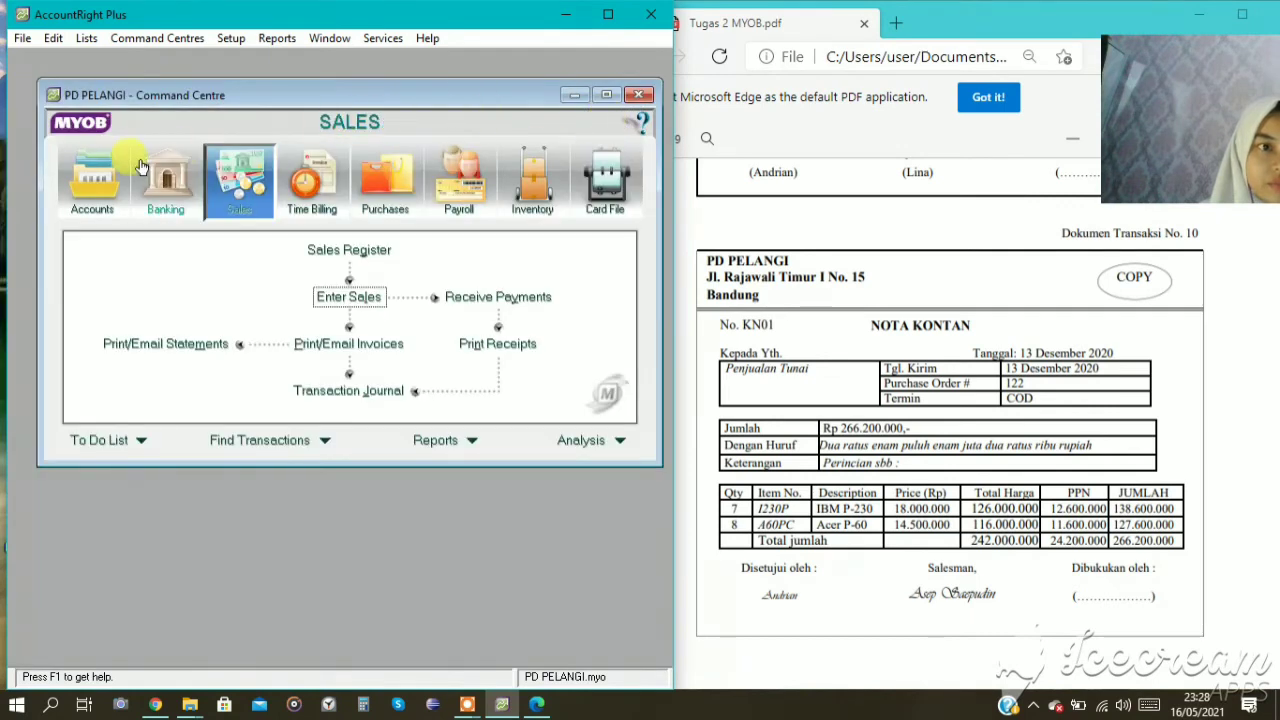
Open the recorded PENJUALAN TUNAI sale KN01 from the sales entries of the transaction journal.
left_click(88, 172)
left_click(312, 392)
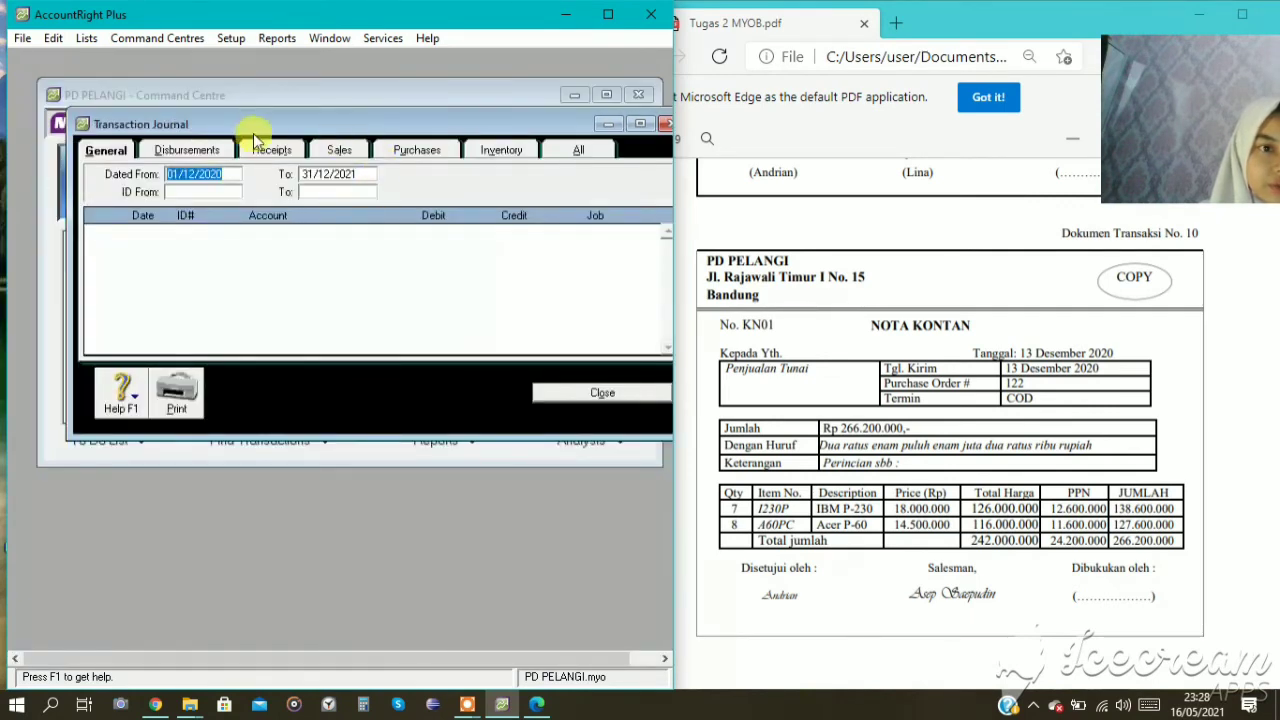
left_click(418, 148)
left_click(356, 148)
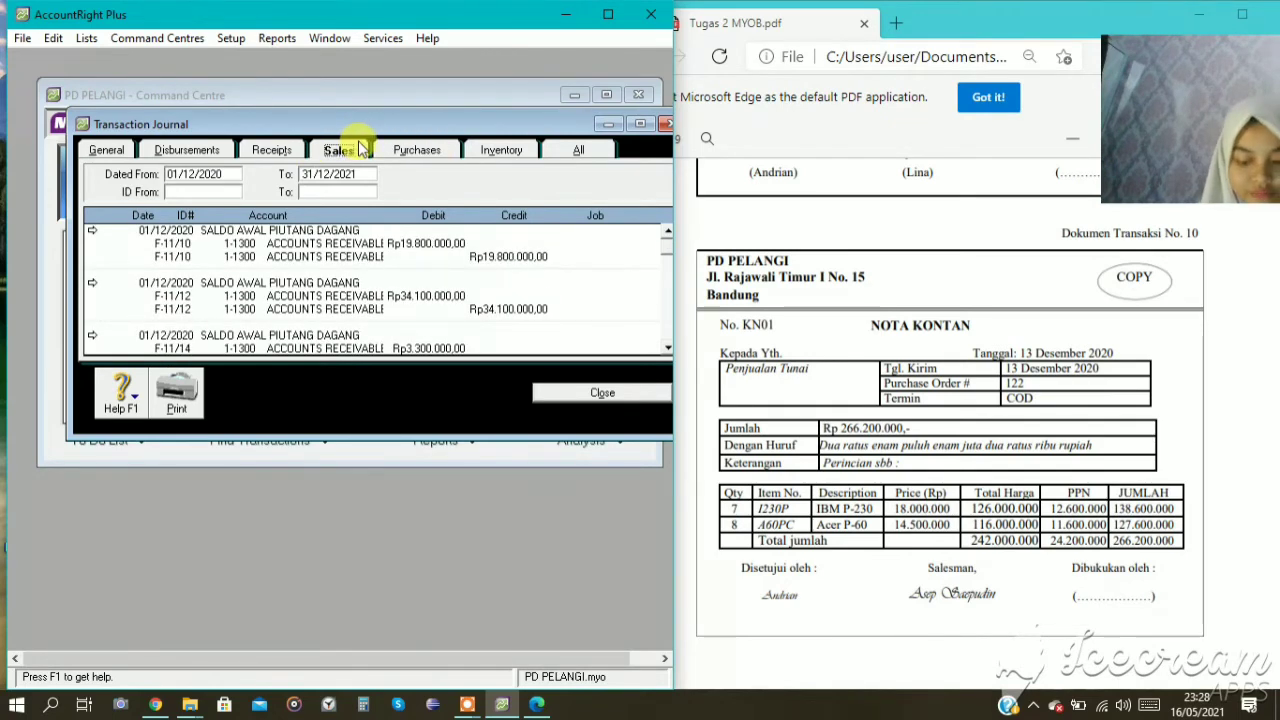
scroll(350, 318, "down", 10)
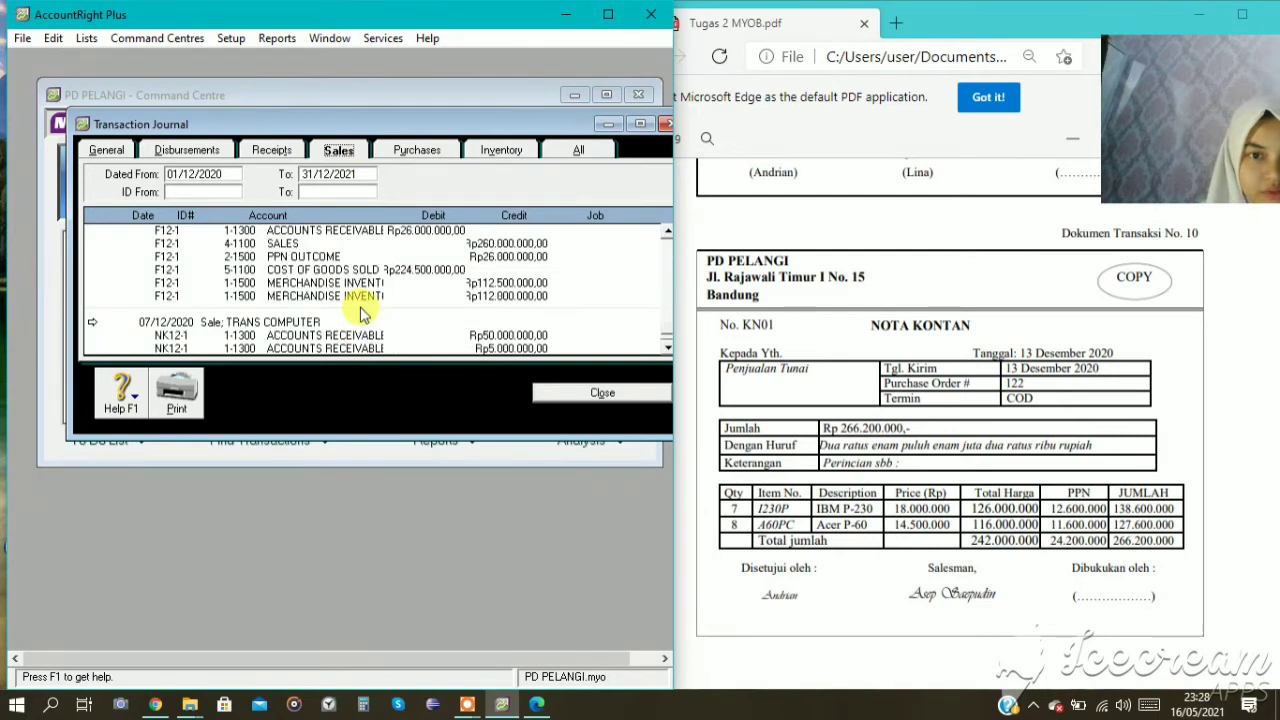
scroll(338, 316, "up", 1)
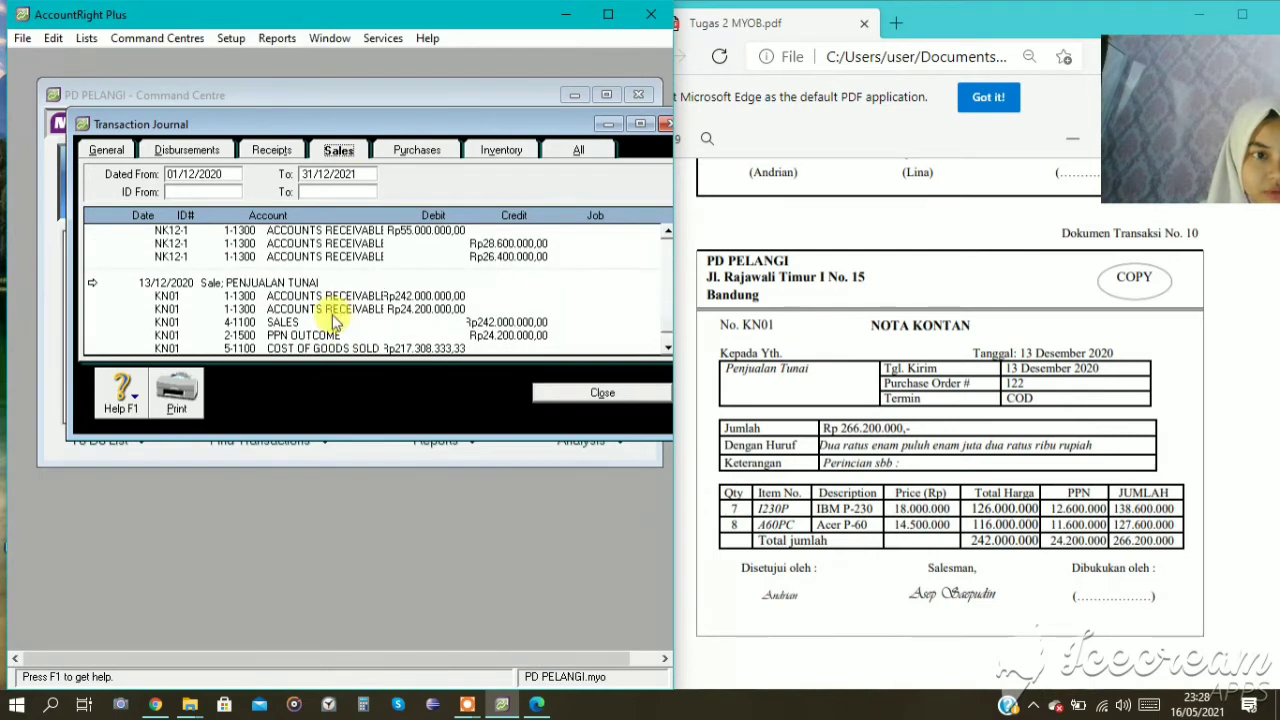
left_click(91, 285)
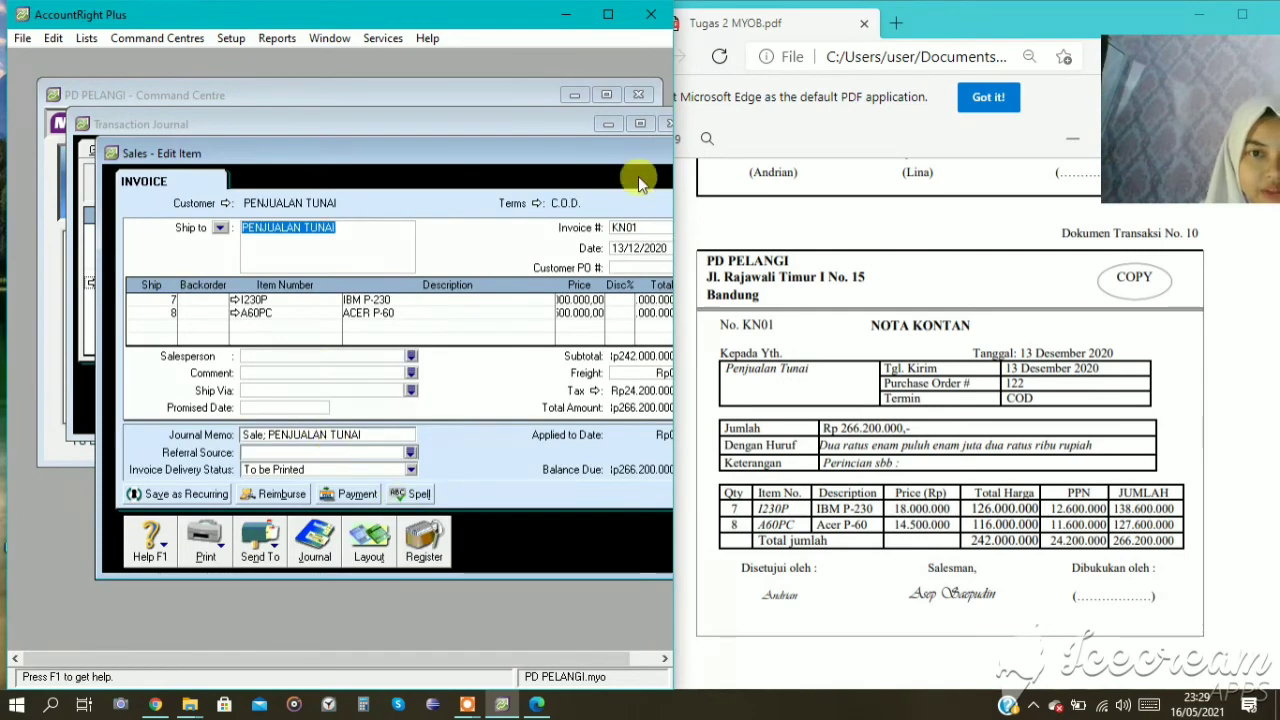
left_click_drag(619, 156, 536, 121)
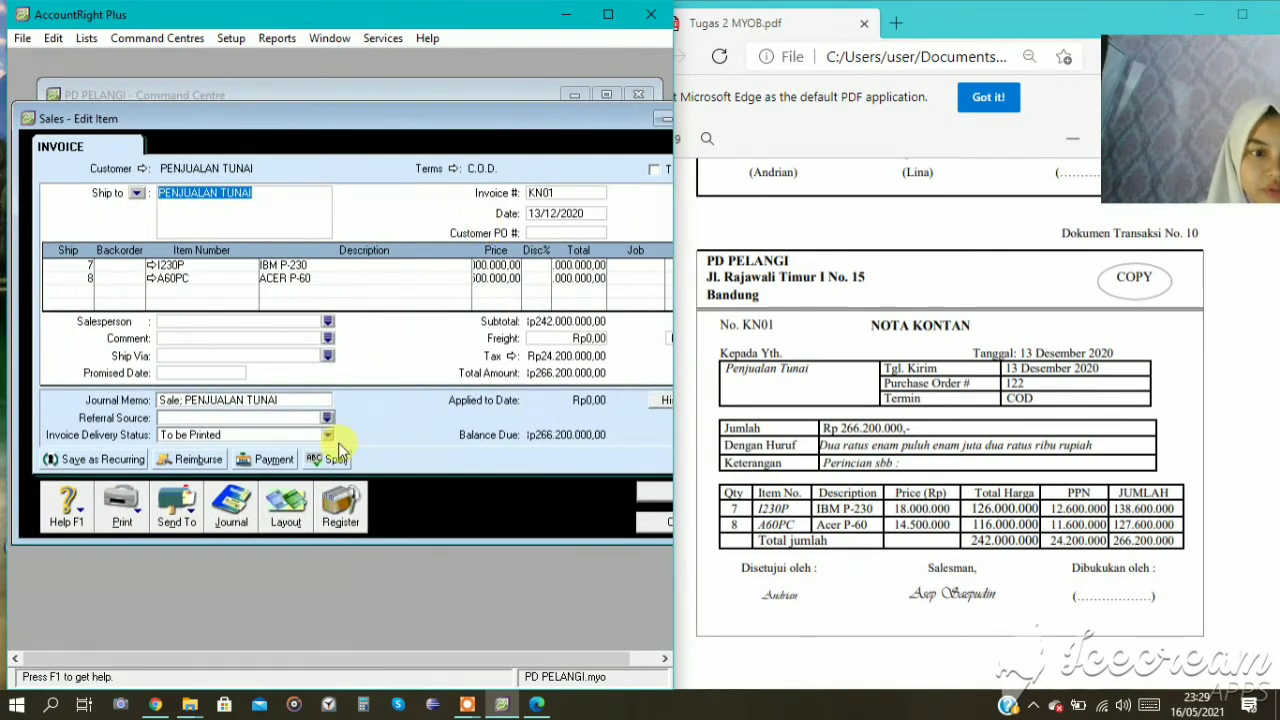
Start a customer payment for invoice KN01, with payment ID KN01 and date 13/12/2020.
left_click(270, 459)
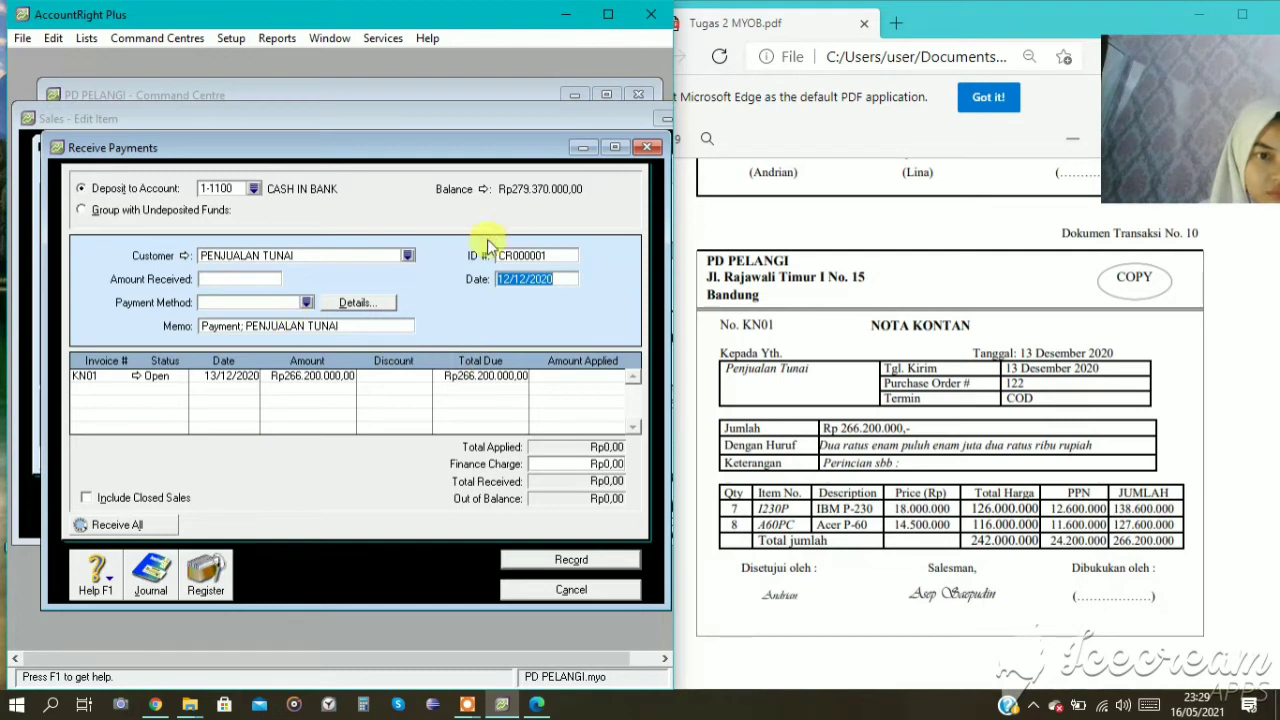
left_click(524, 257)
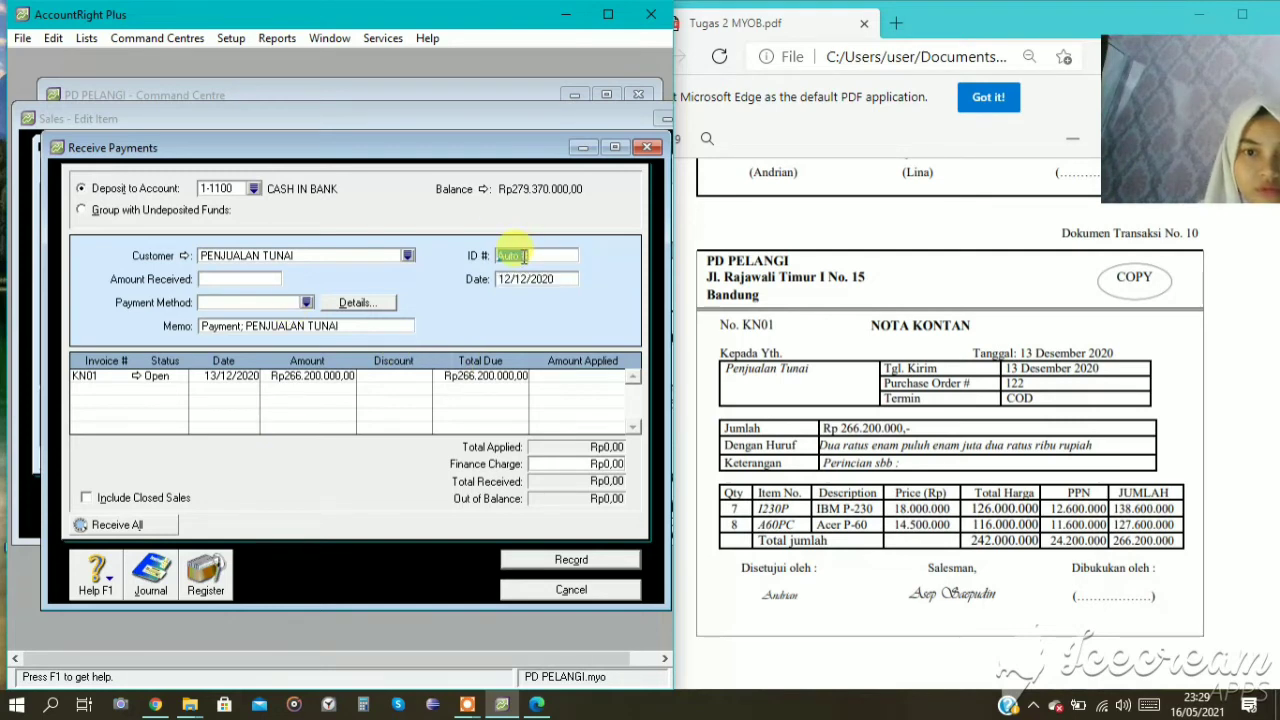
type("KN")
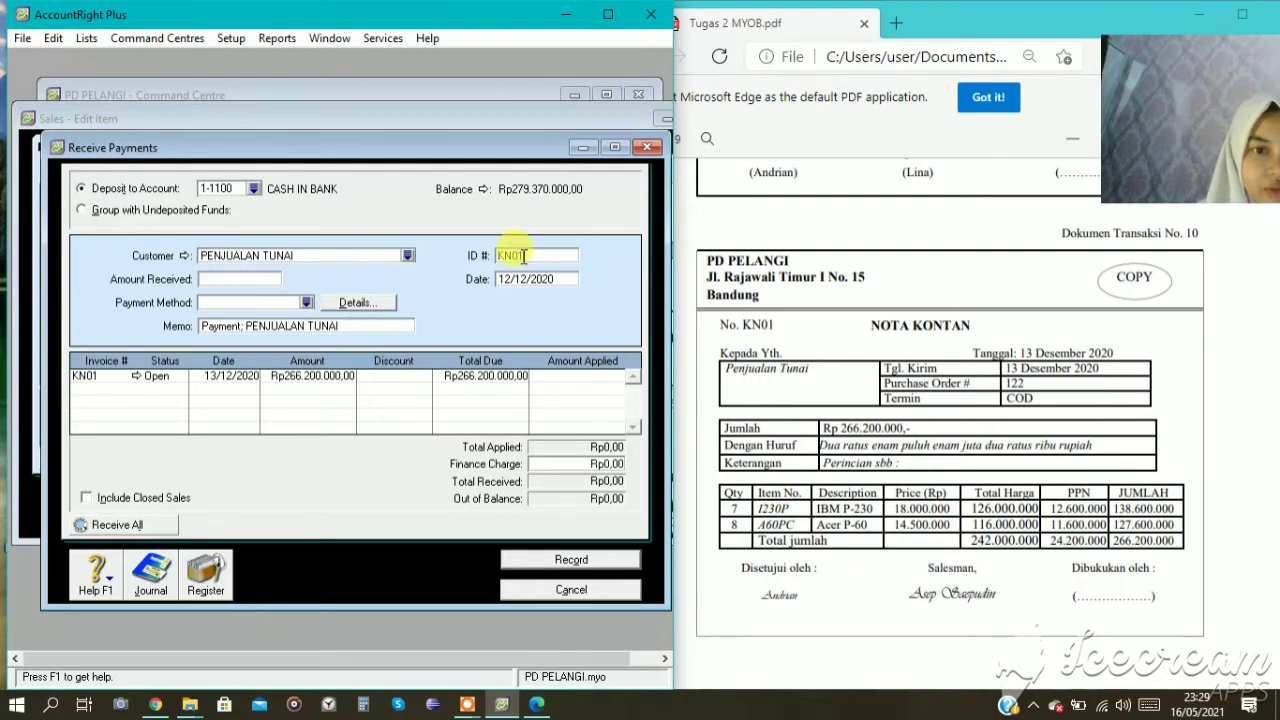
type("01")
left_click(500, 280)
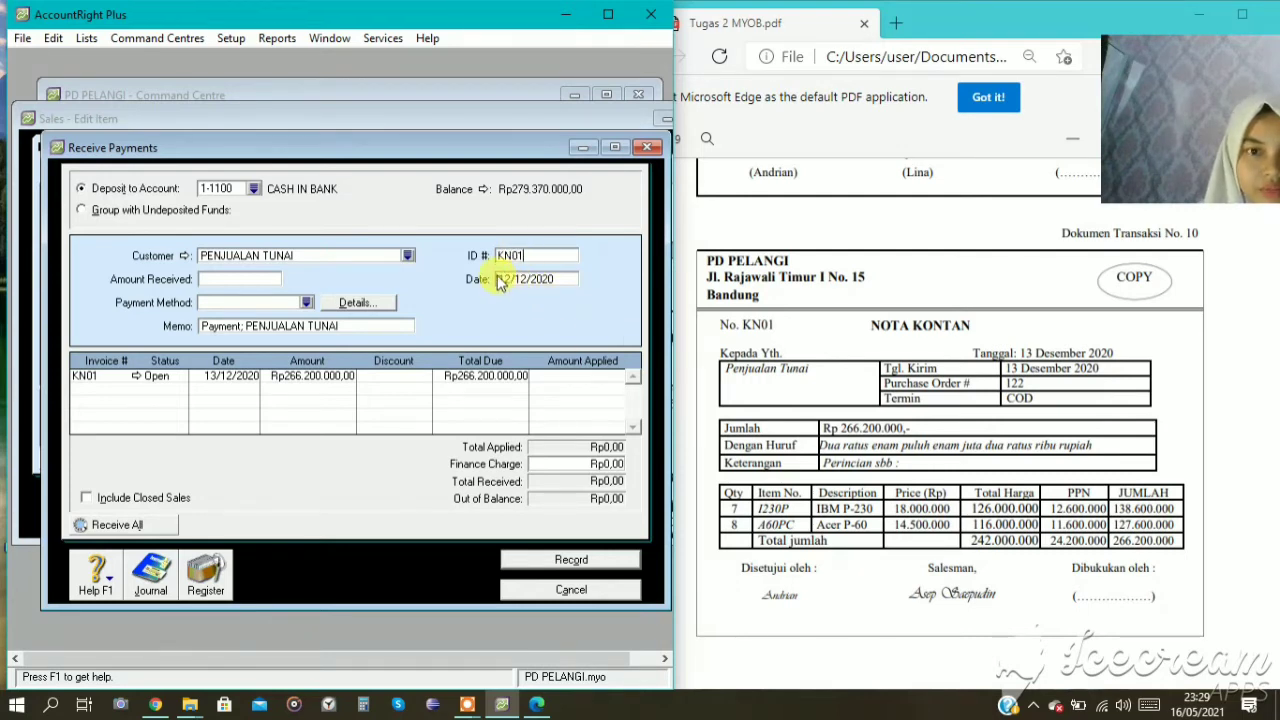
left_click(510, 278)
key("BackSpace")
type("3")
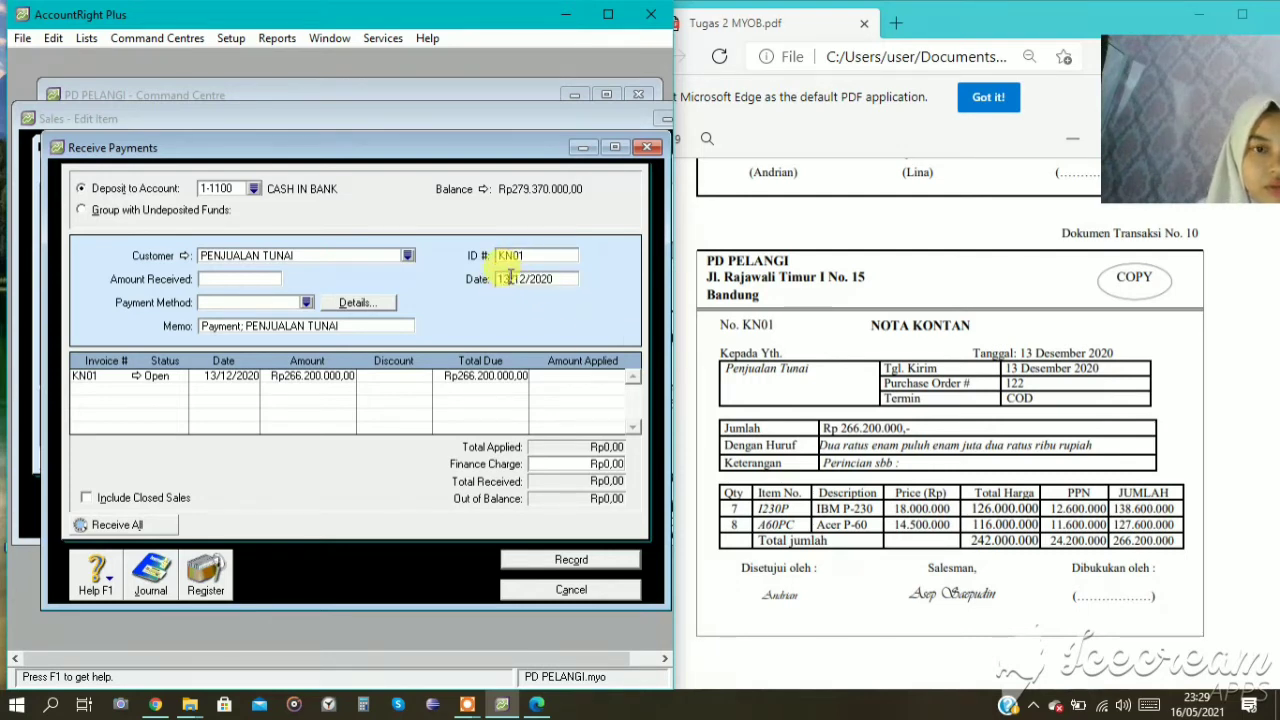
Enter Rp266.200.000 as the amount received with Cash as the payment method and apply it to invoice KN01.
left_click(243, 280)
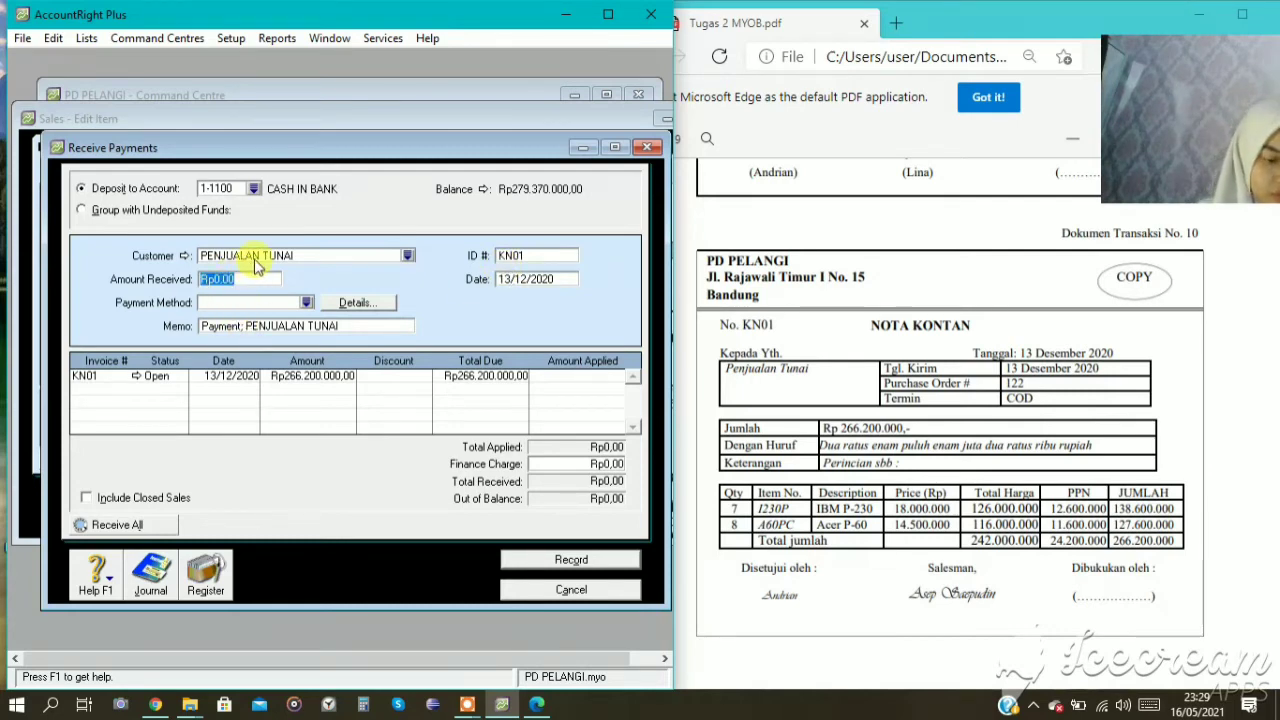
type("266200000")
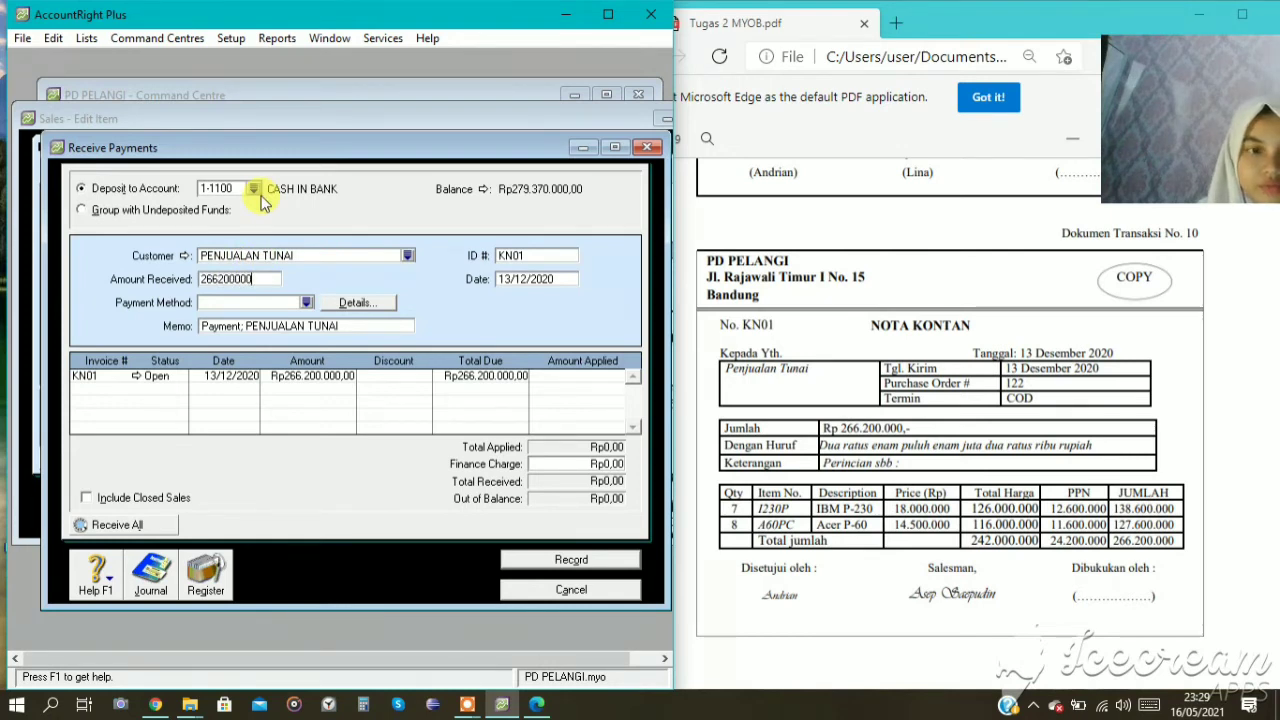
key("Tab")
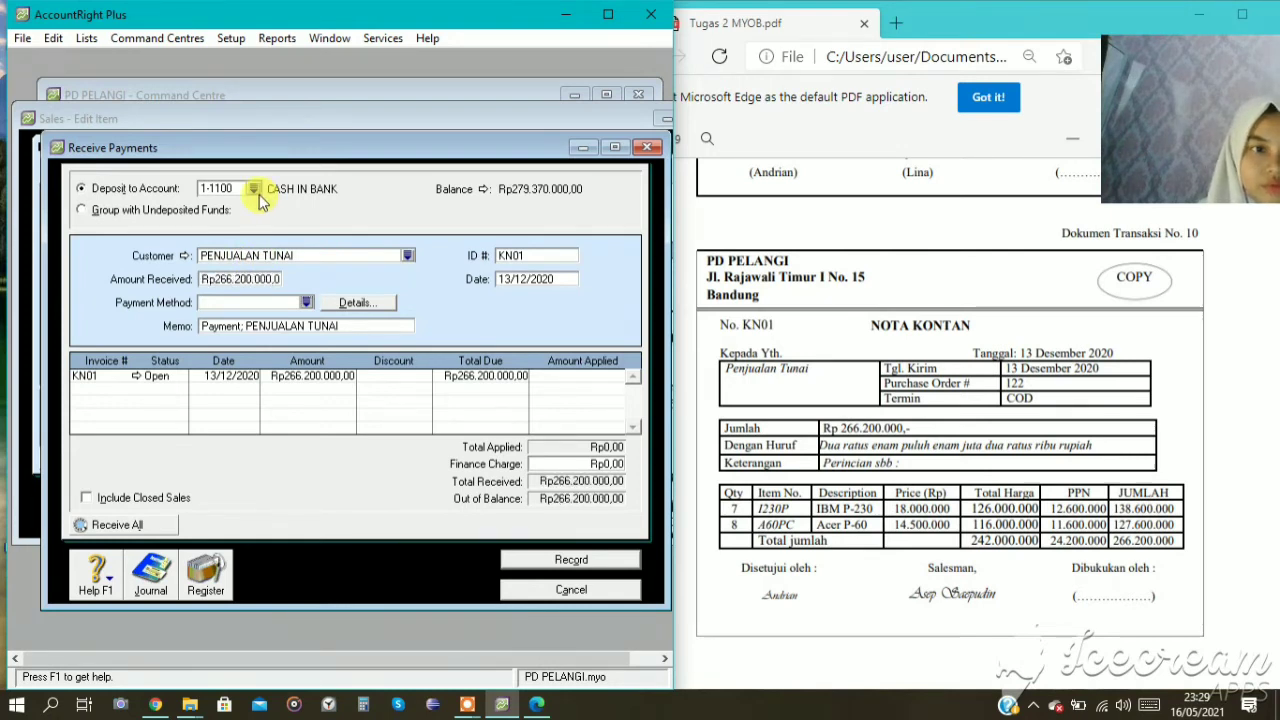
left_click(305, 301)
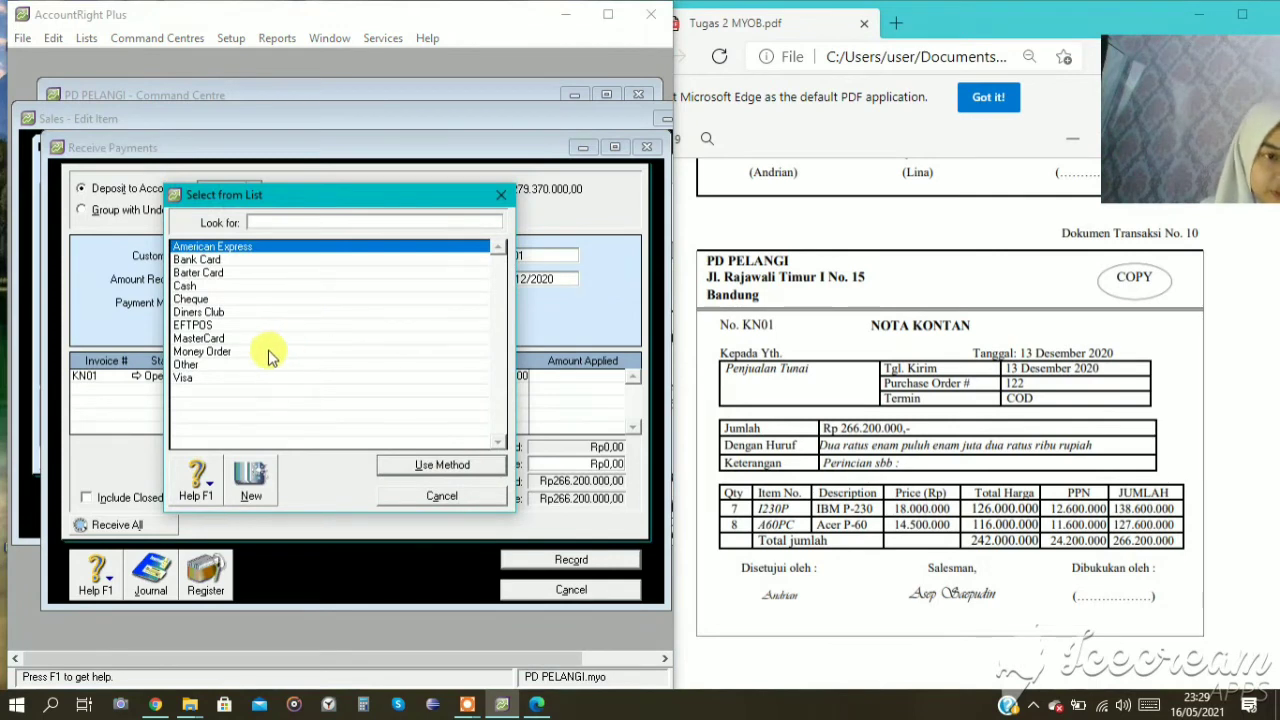
left_click(190, 286)
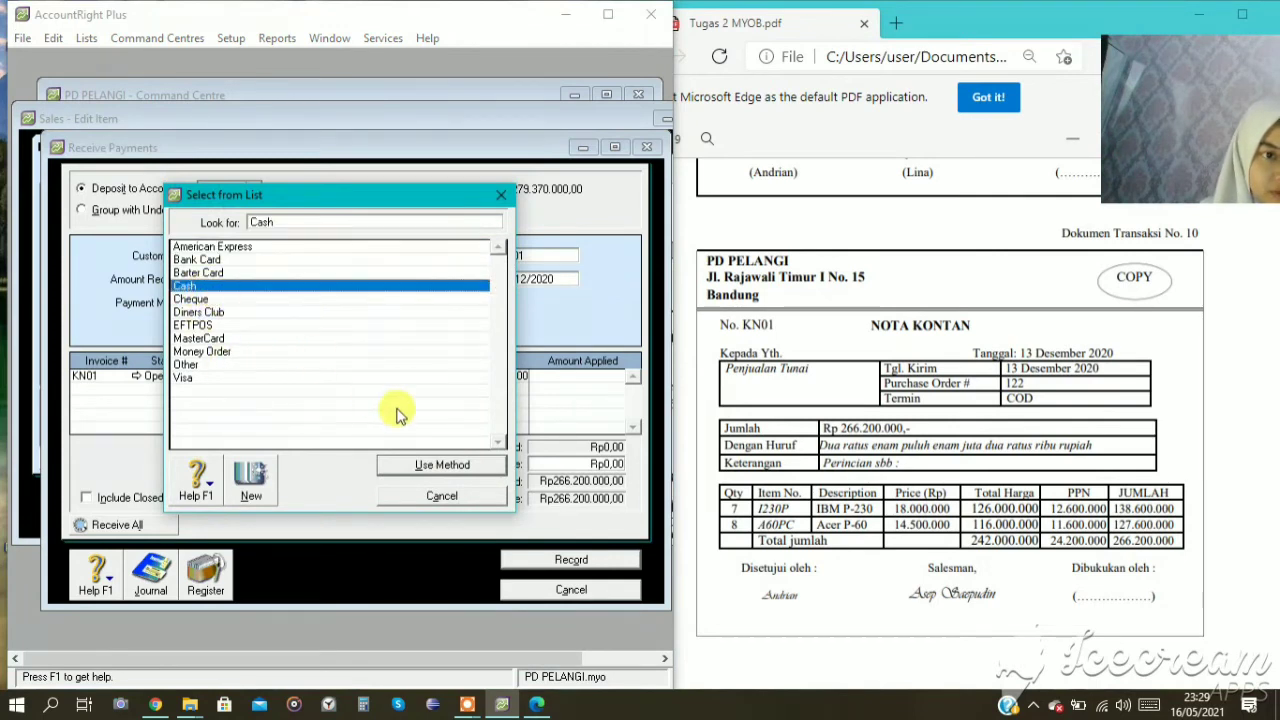
left_click(423, 464)
key("Tab")
key("Tab")
key("Tab")
key("Tab")
key("Tab")
key("Tab")
key("Tab")
key("Tab")
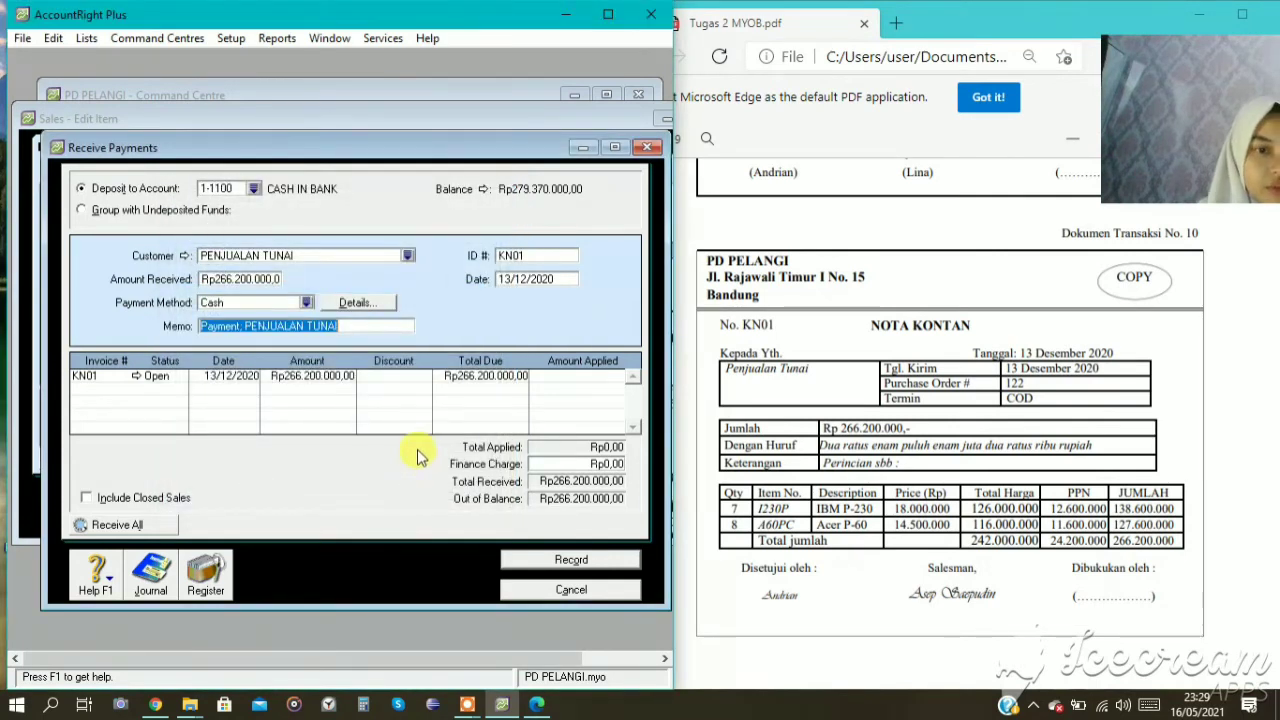
key("Tab")
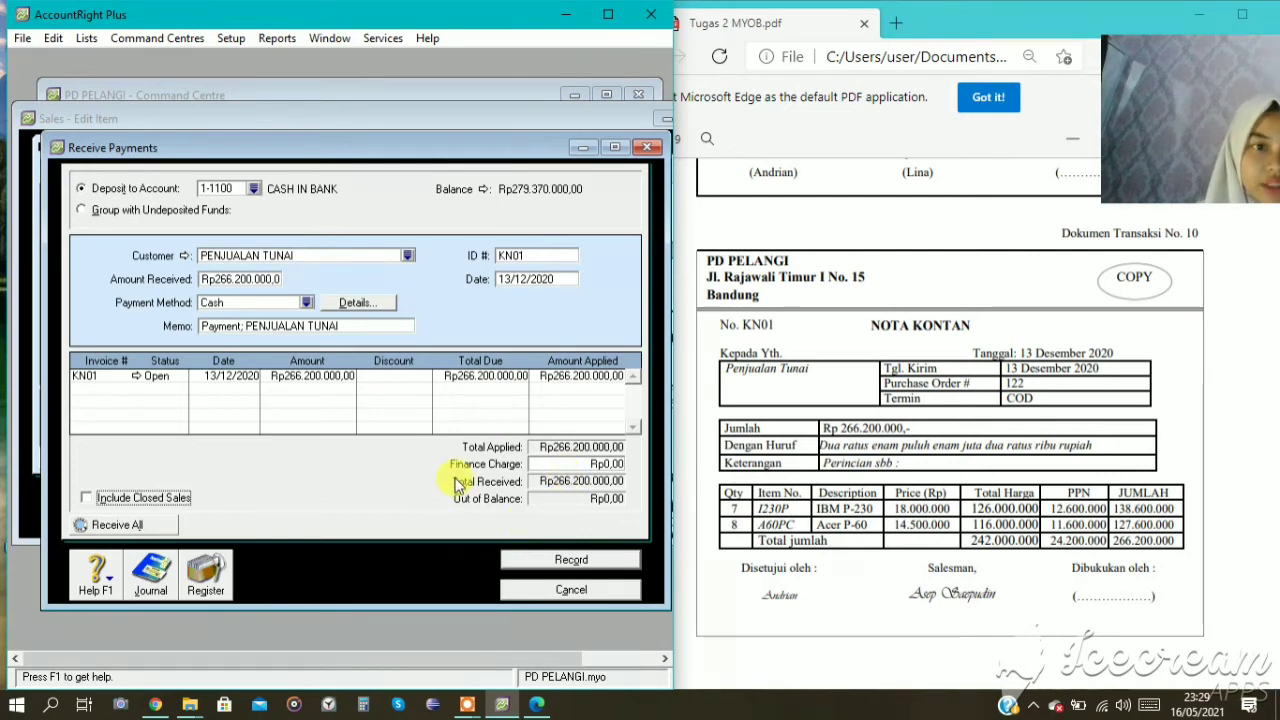
Check the recap of the KN01 payment's journal entry and record the payment.
key("ctrl+r")
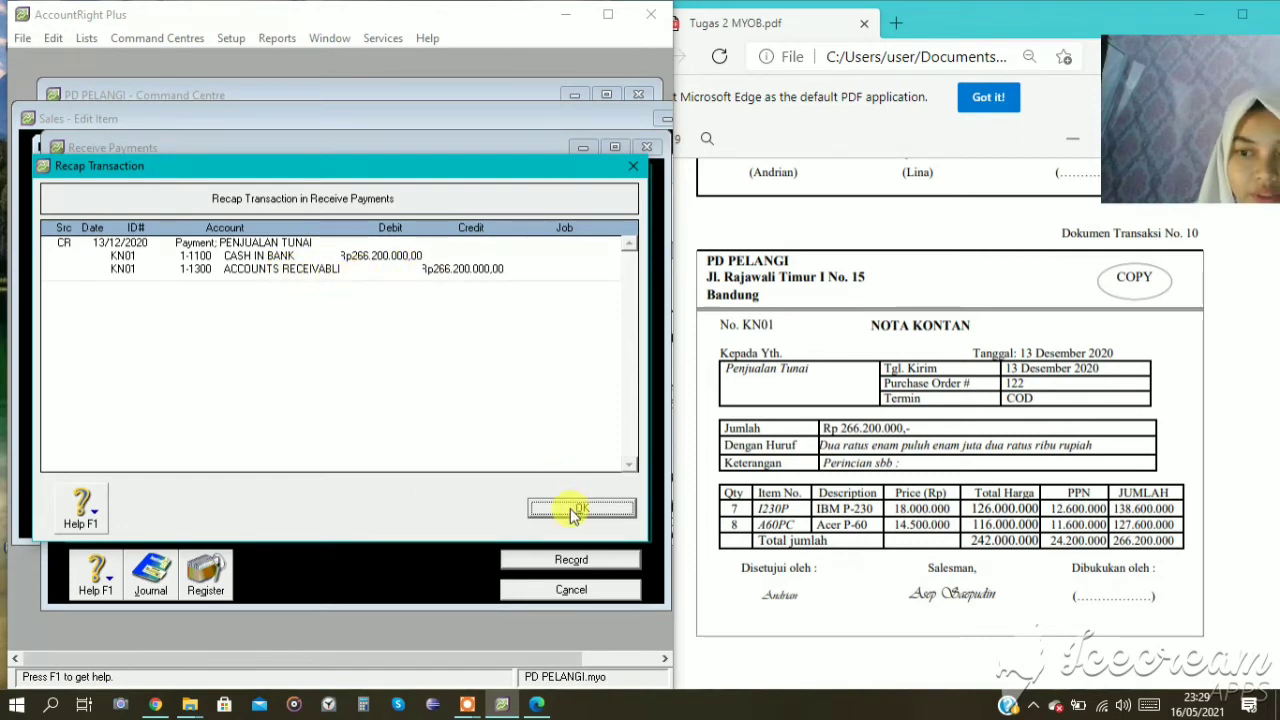
left_click(580, 508)
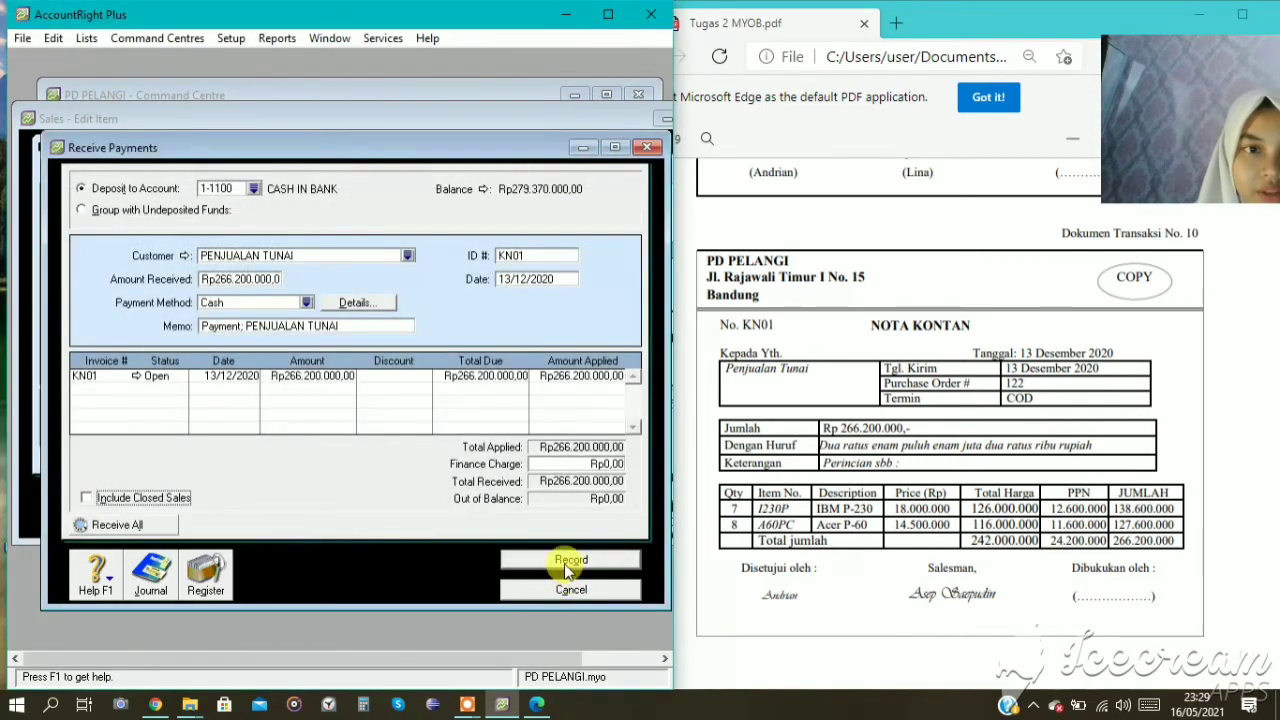
left_click(564, 563)
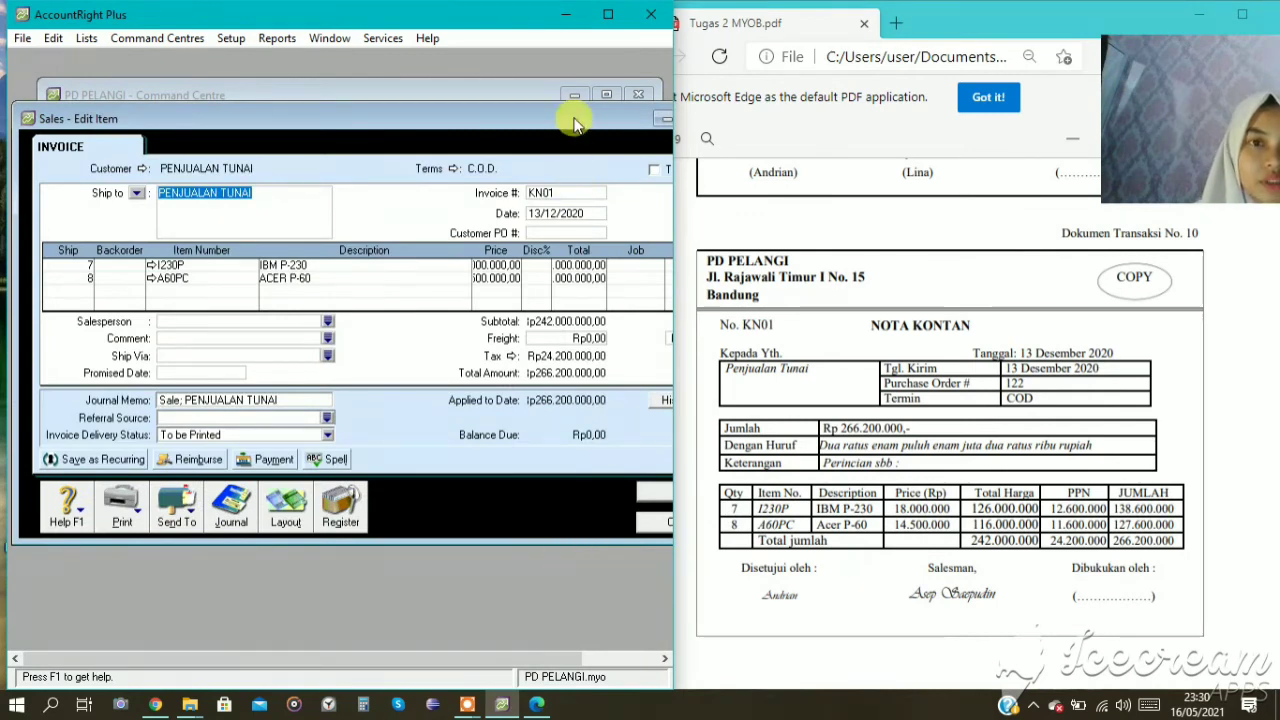
Close the KN01 invoice without changes and leave the transaction journal.
left_click_drag(566, 118, 486, 102)
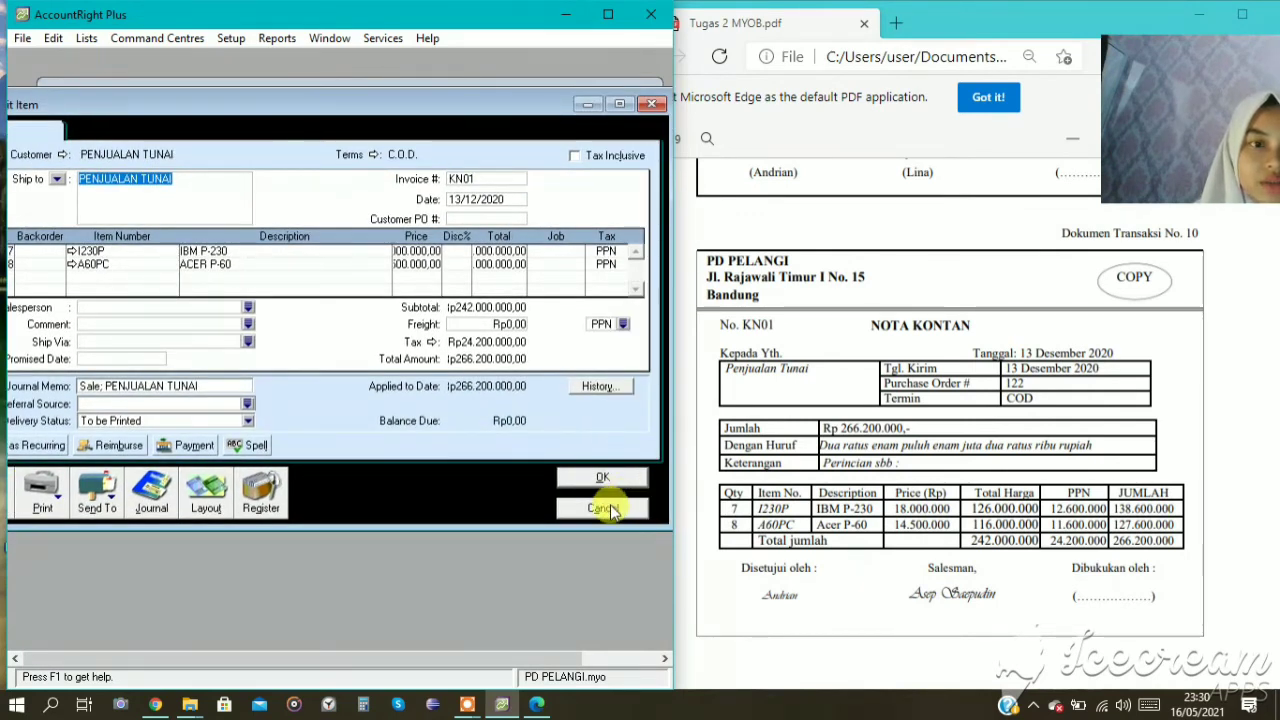
left_click(605, 509)
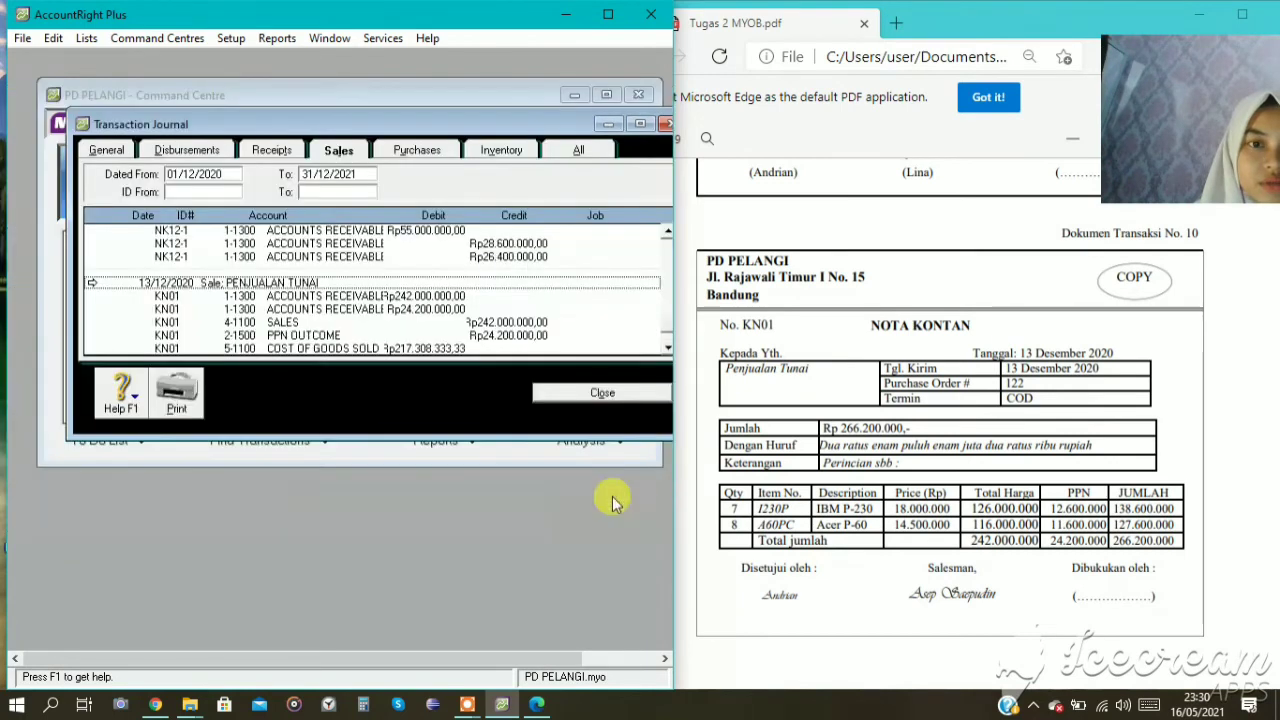
left_click(612, 397)
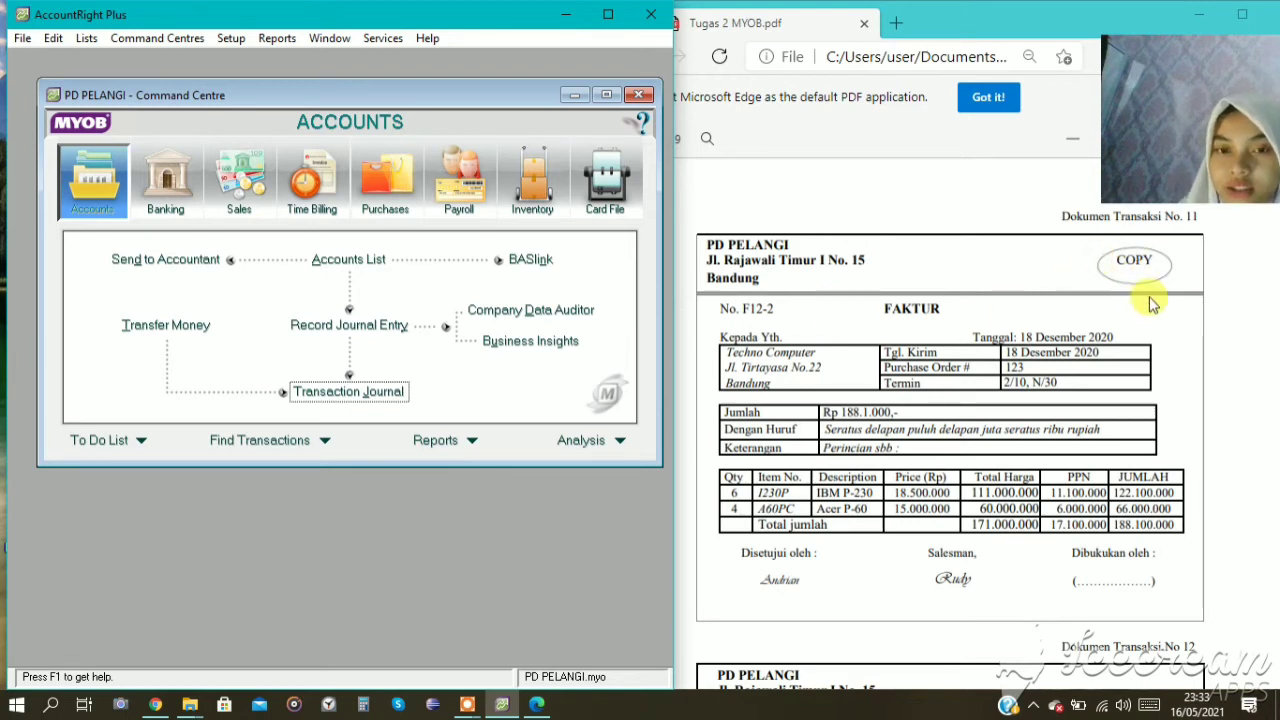
Start a new sales invoice with the Item layout for customer TECHNO COMPUTER.
left_click(265, 190)
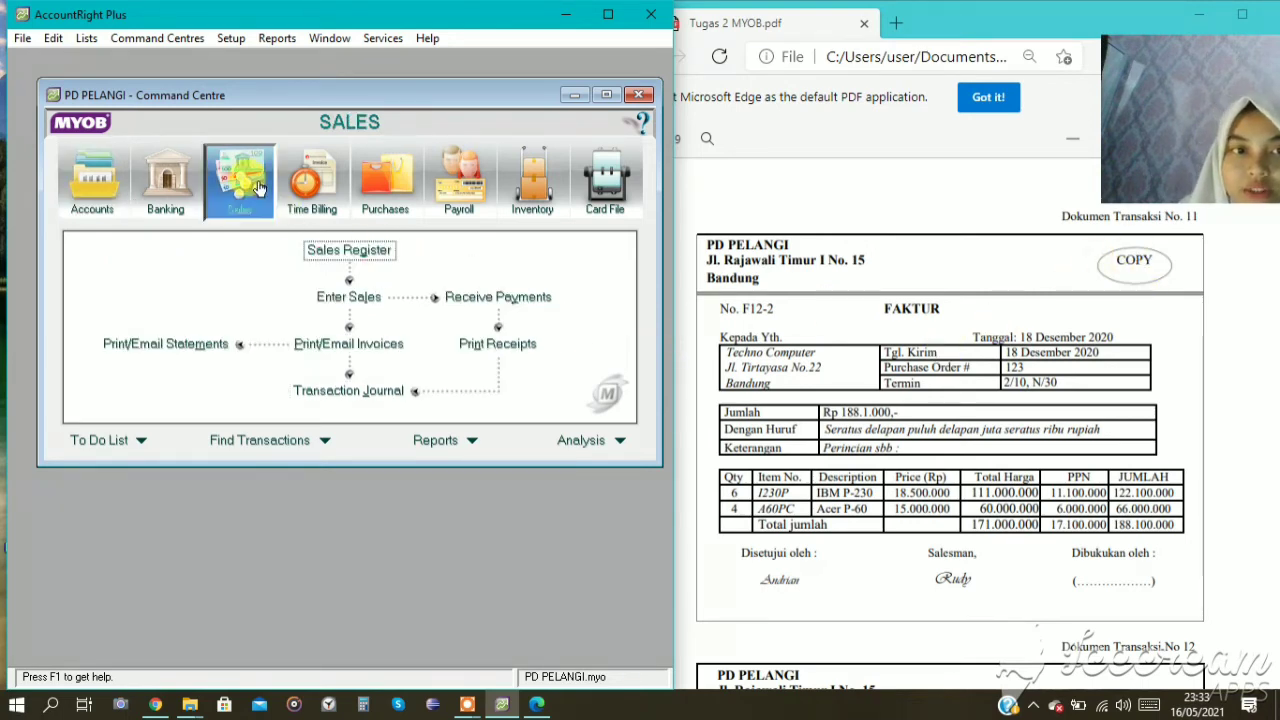
left_click(350, 299)
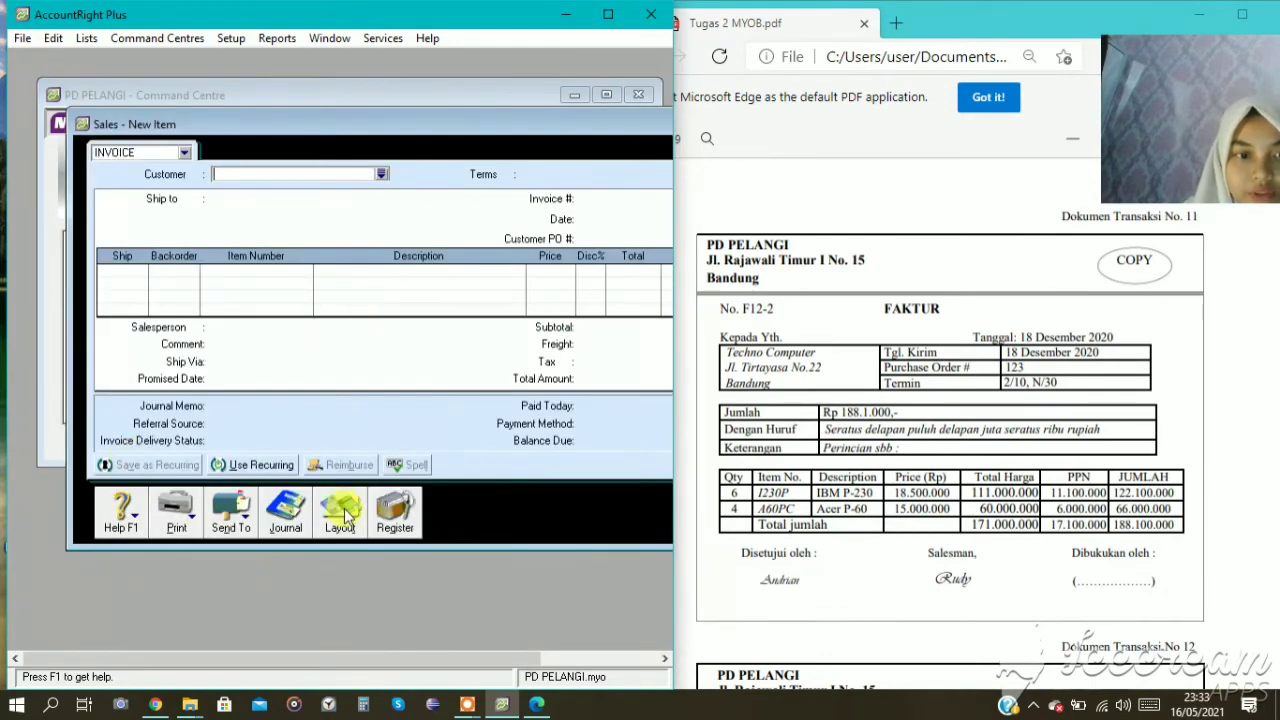
left_click(342, 513)
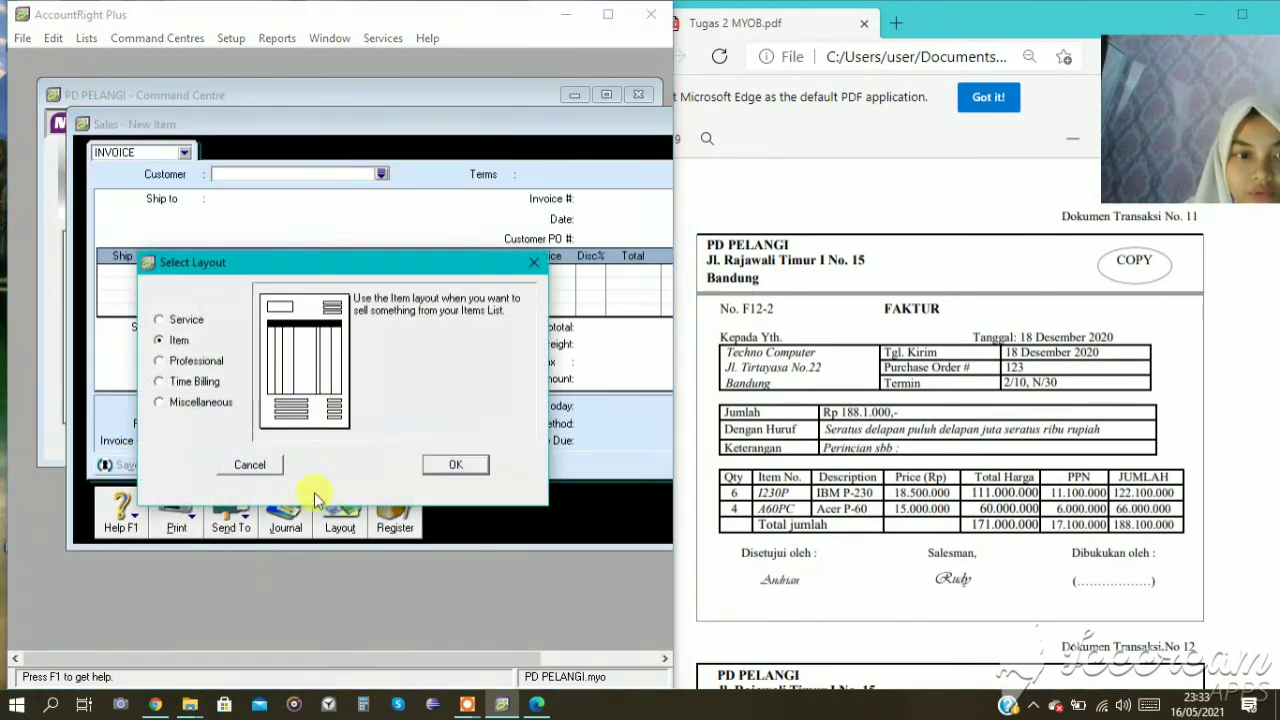
left_click(452, 465)
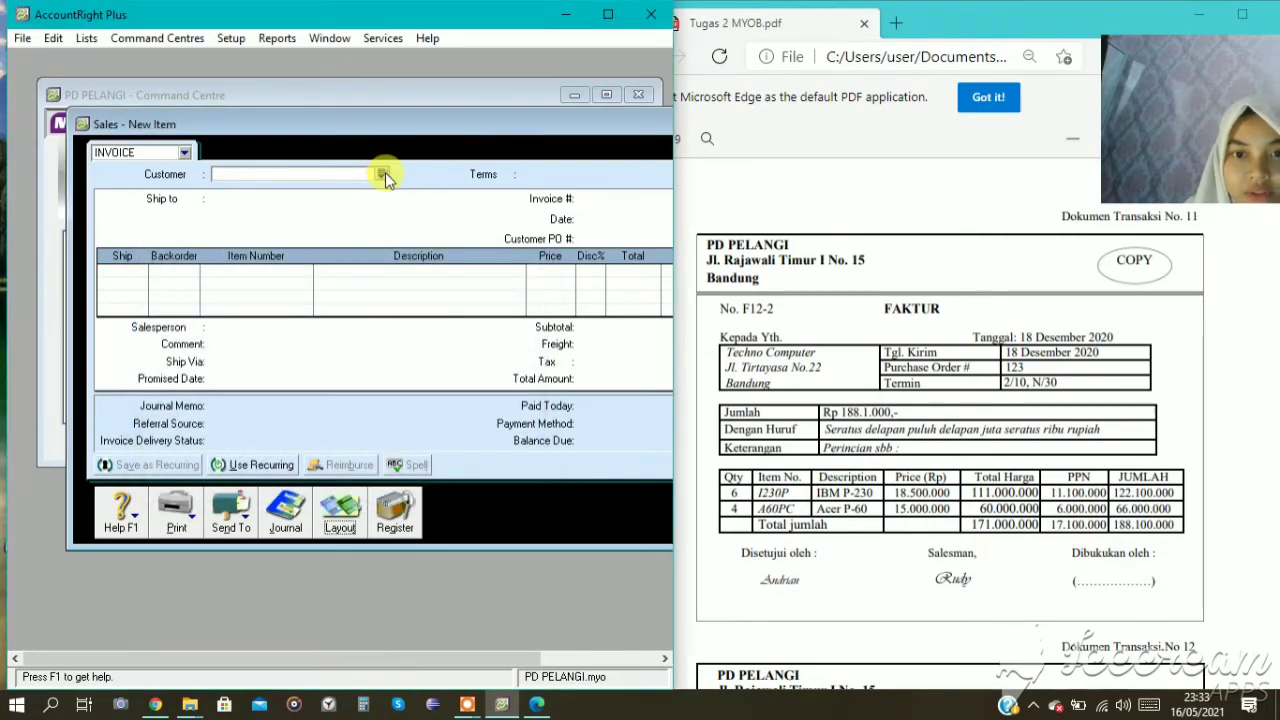
left_click(383, 174)
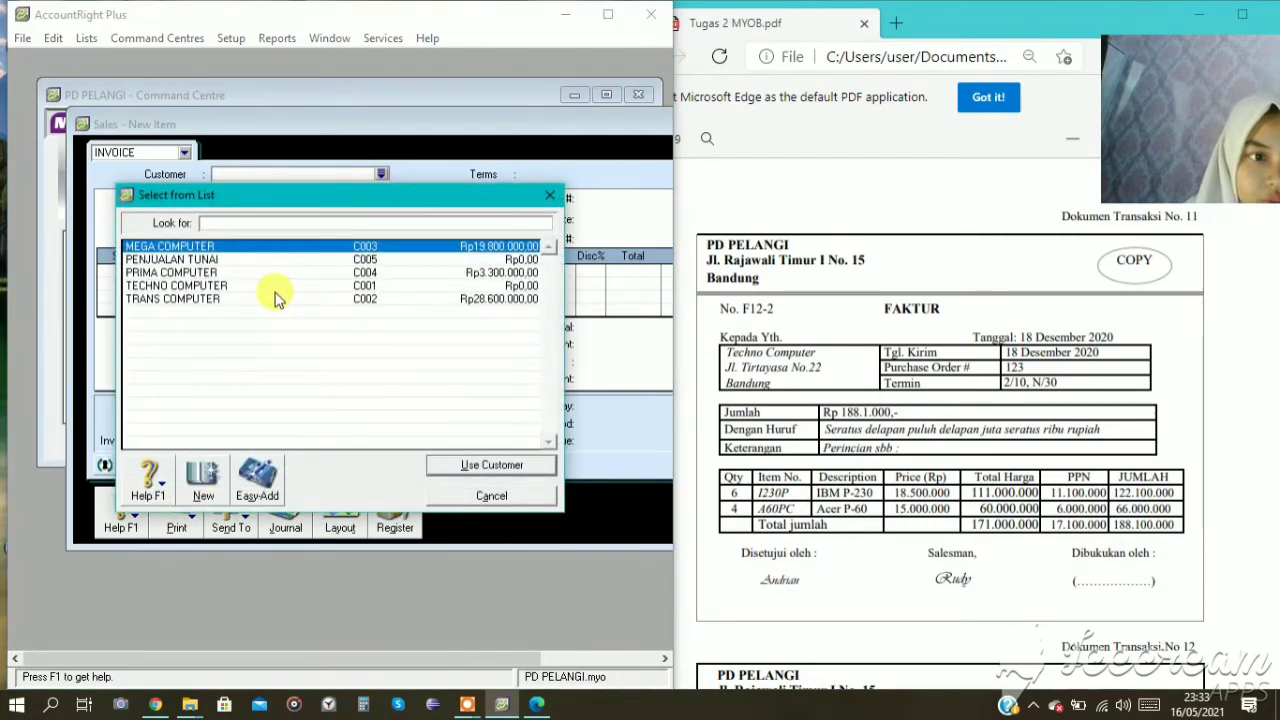
left_click(277, 288)
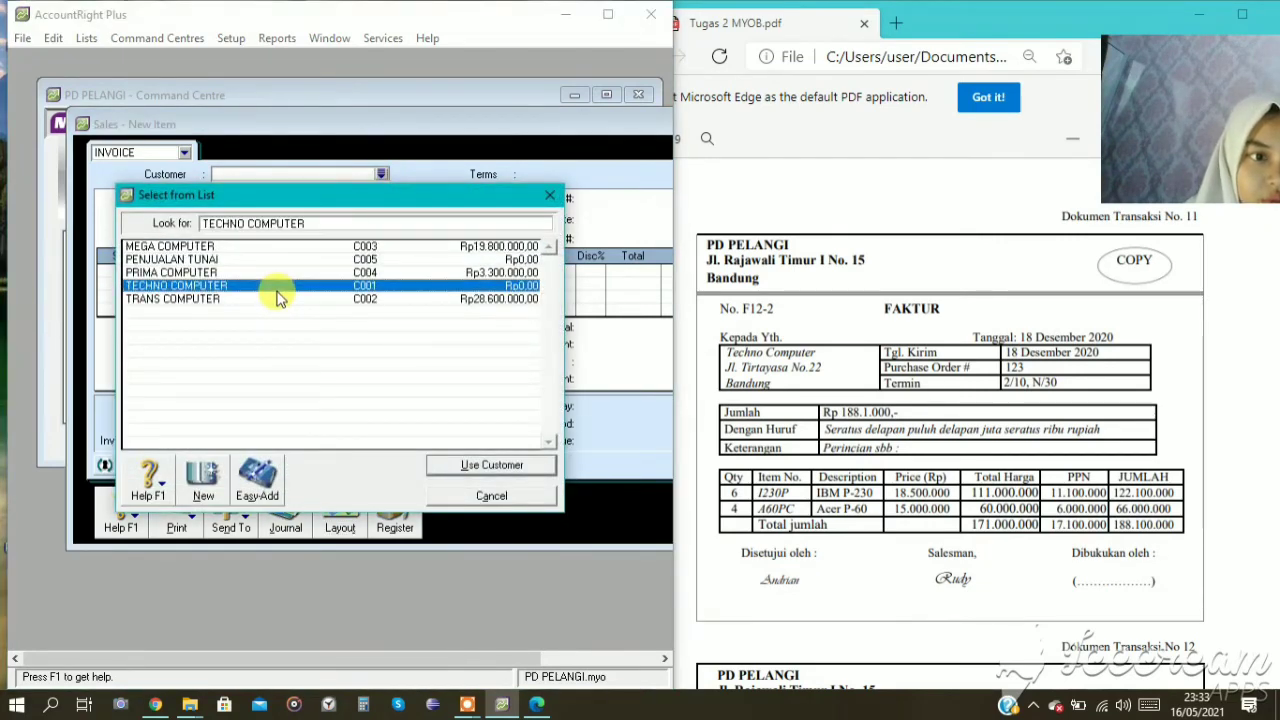
left_click(484, 476)
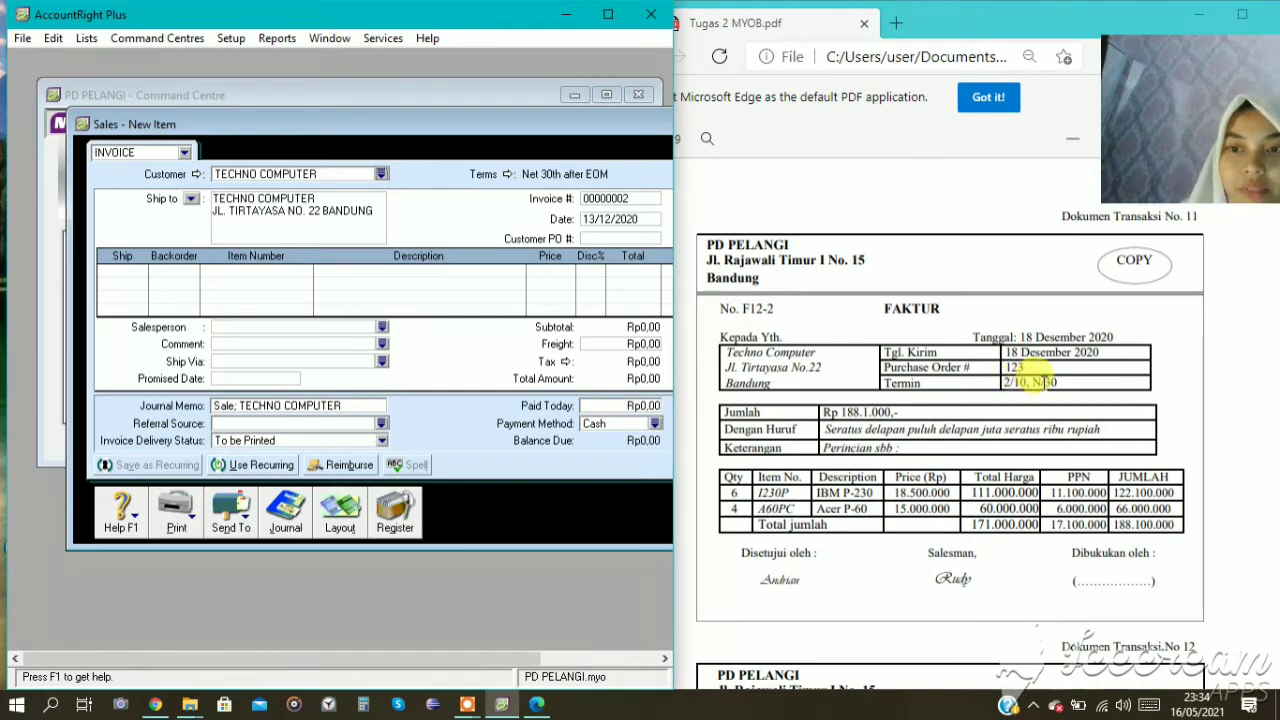
Set the invoice's credit terms to In a Given # of Days, with 10 discount days, 30 balance due days and 2% early payment discount.
left_click(507, 174)
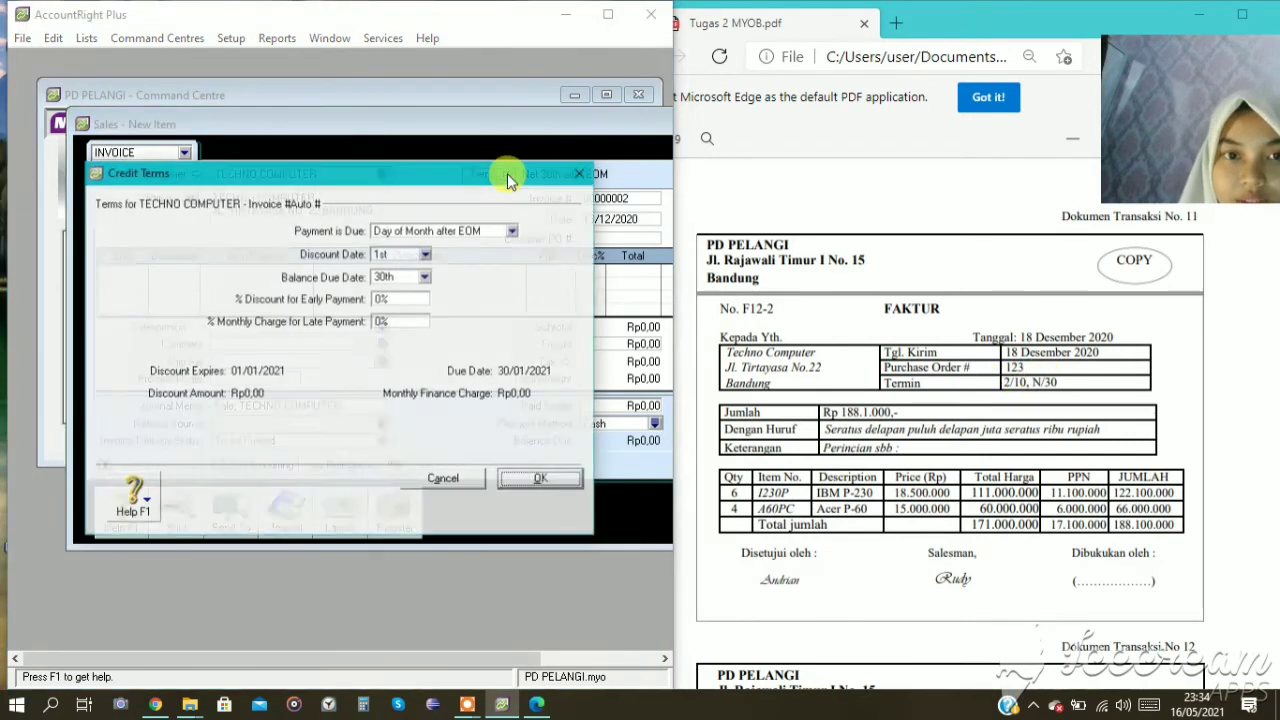
left_click(451, 233)
left_click(445, 271)
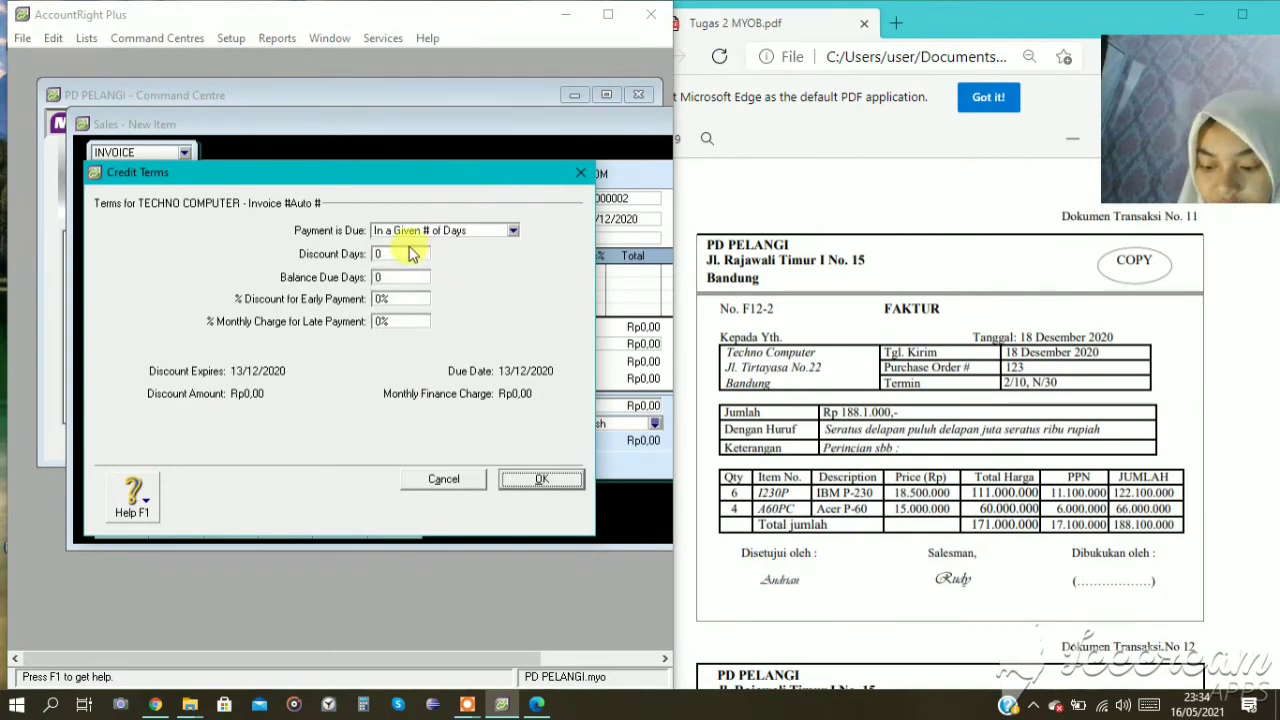
left_click(410, 253)
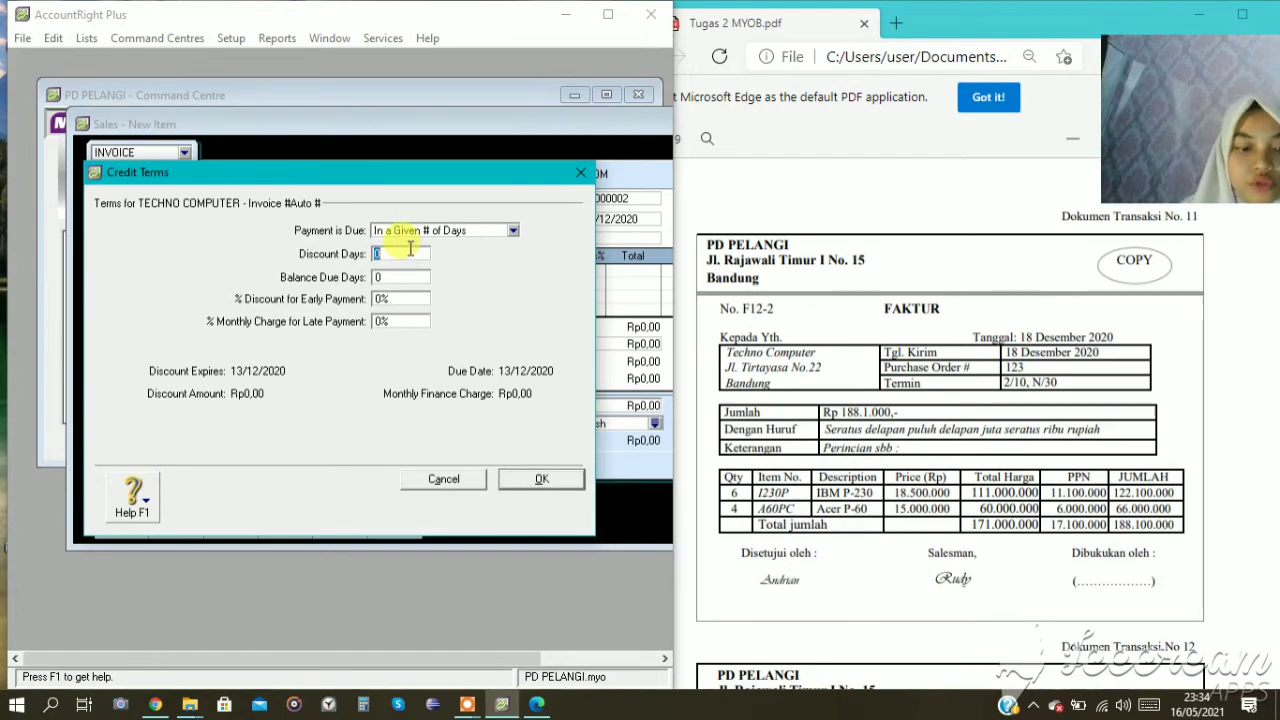
type("10")
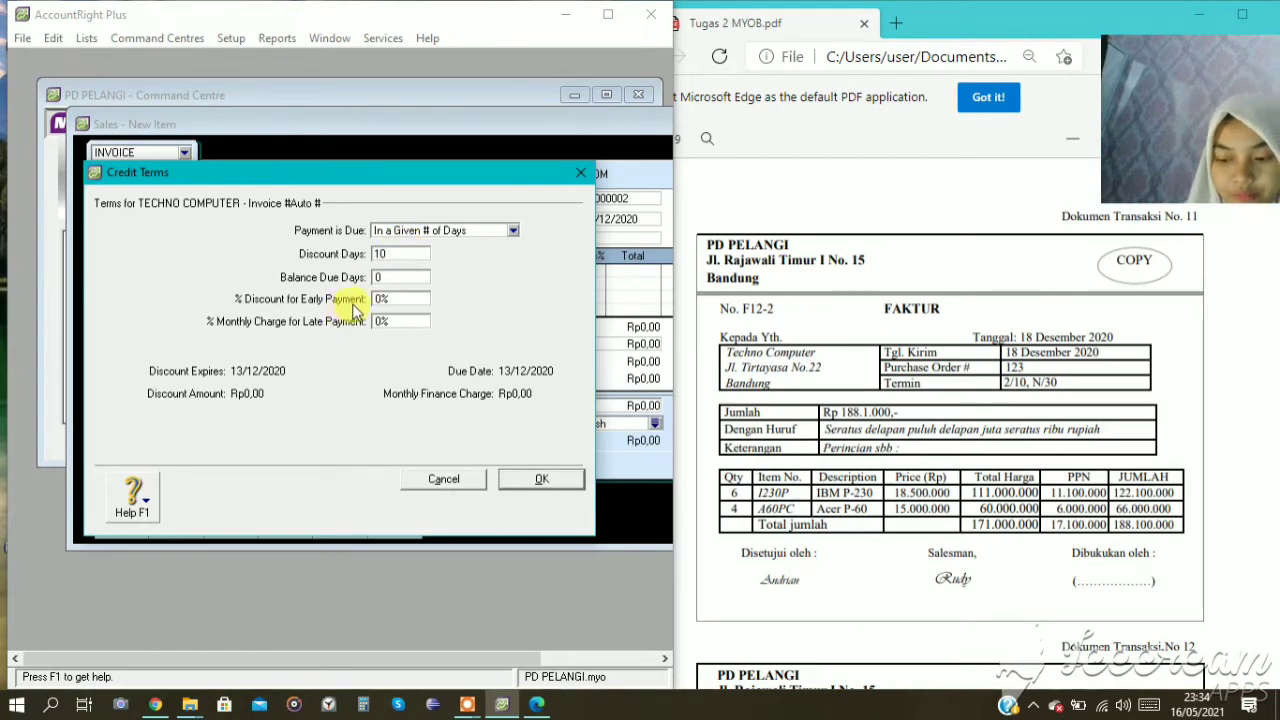
left_click(405, 276)
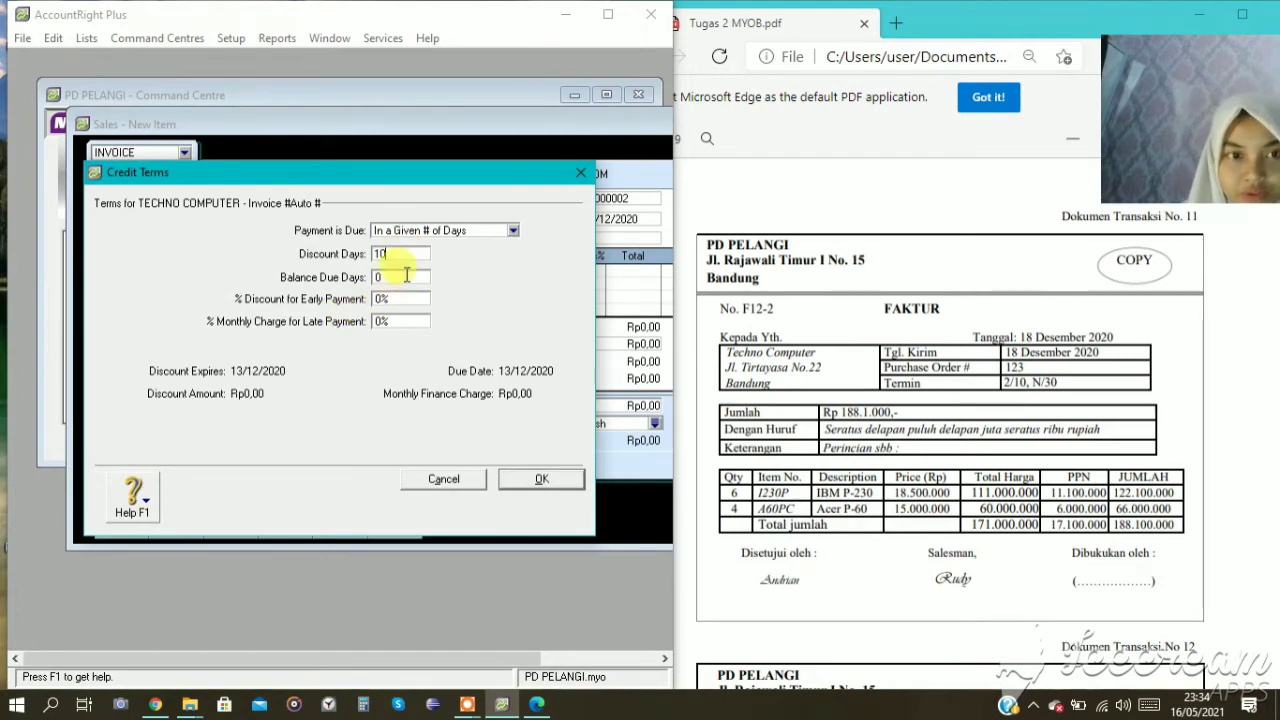
type("3")
key("minus")
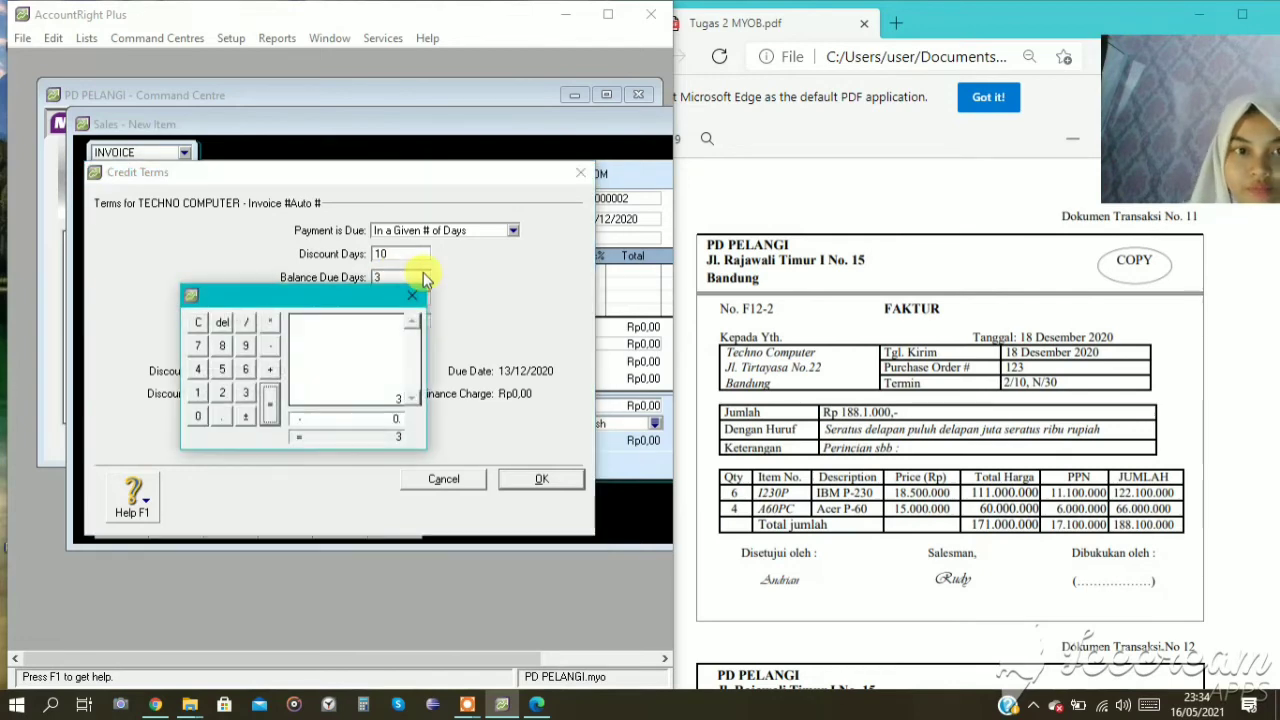
left_click(411, 296)
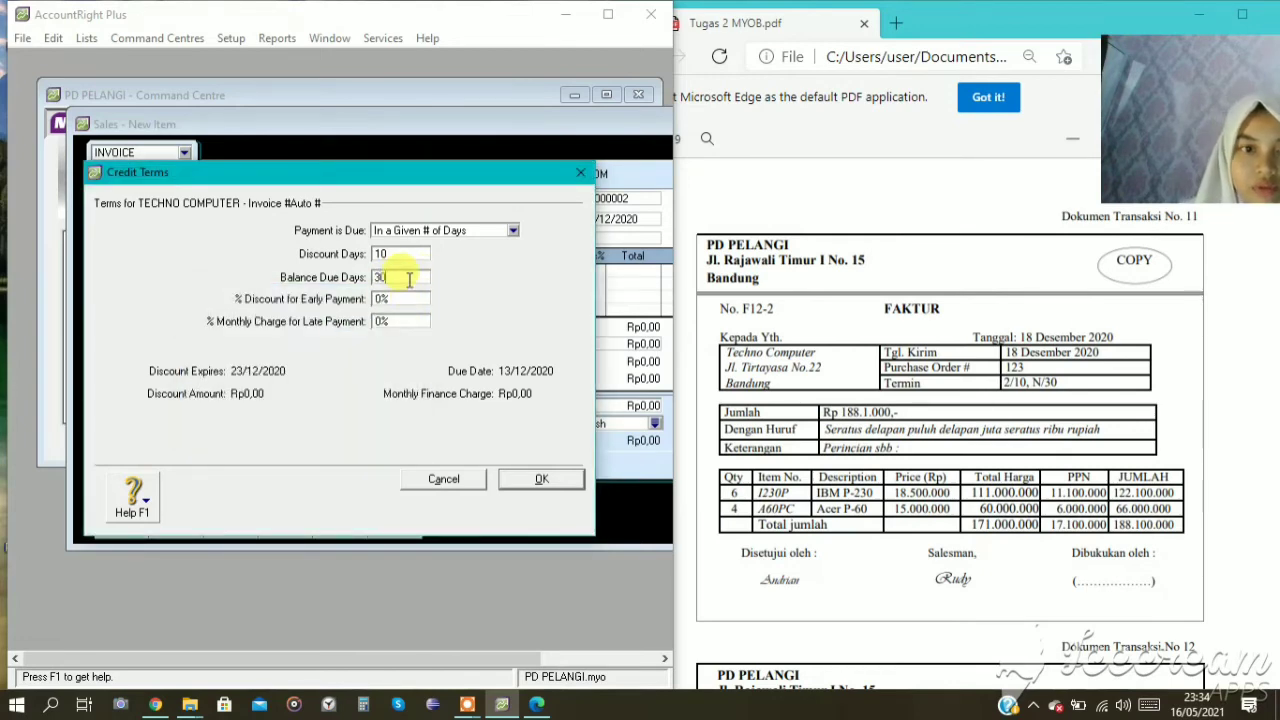
type("0")
left_click(395, 299)
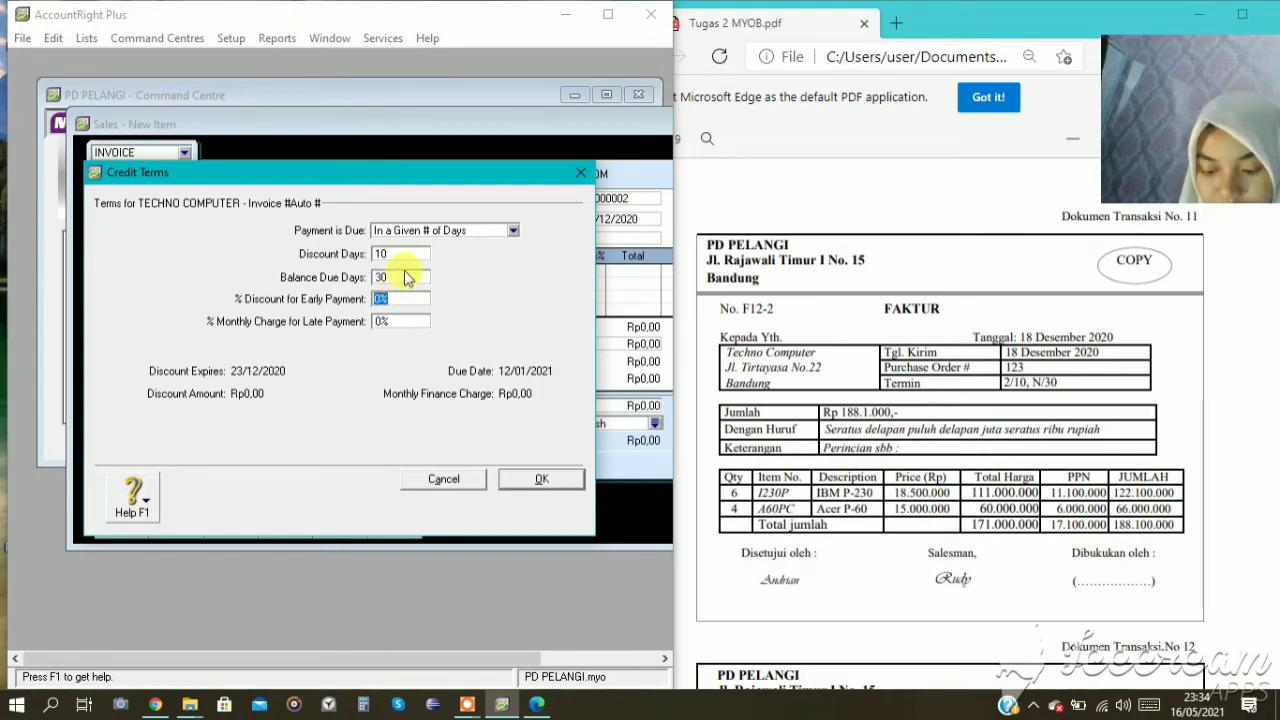
type("2")
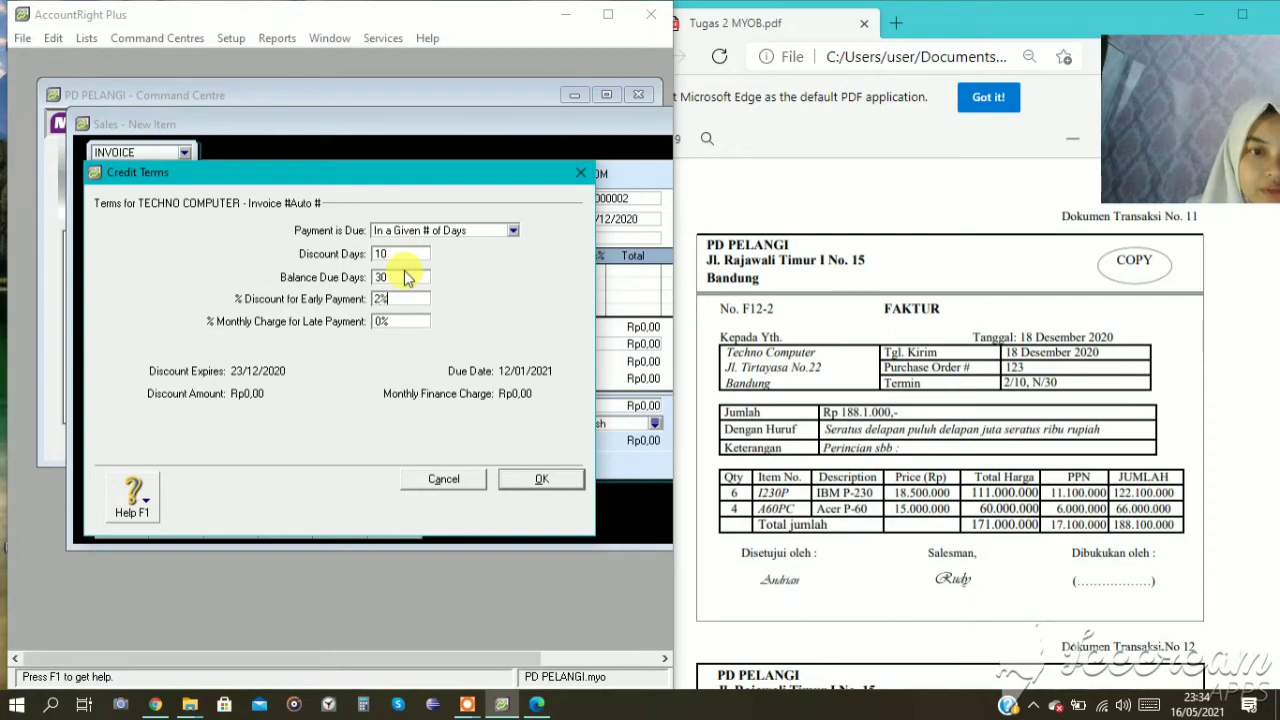
left_click(541, 479)
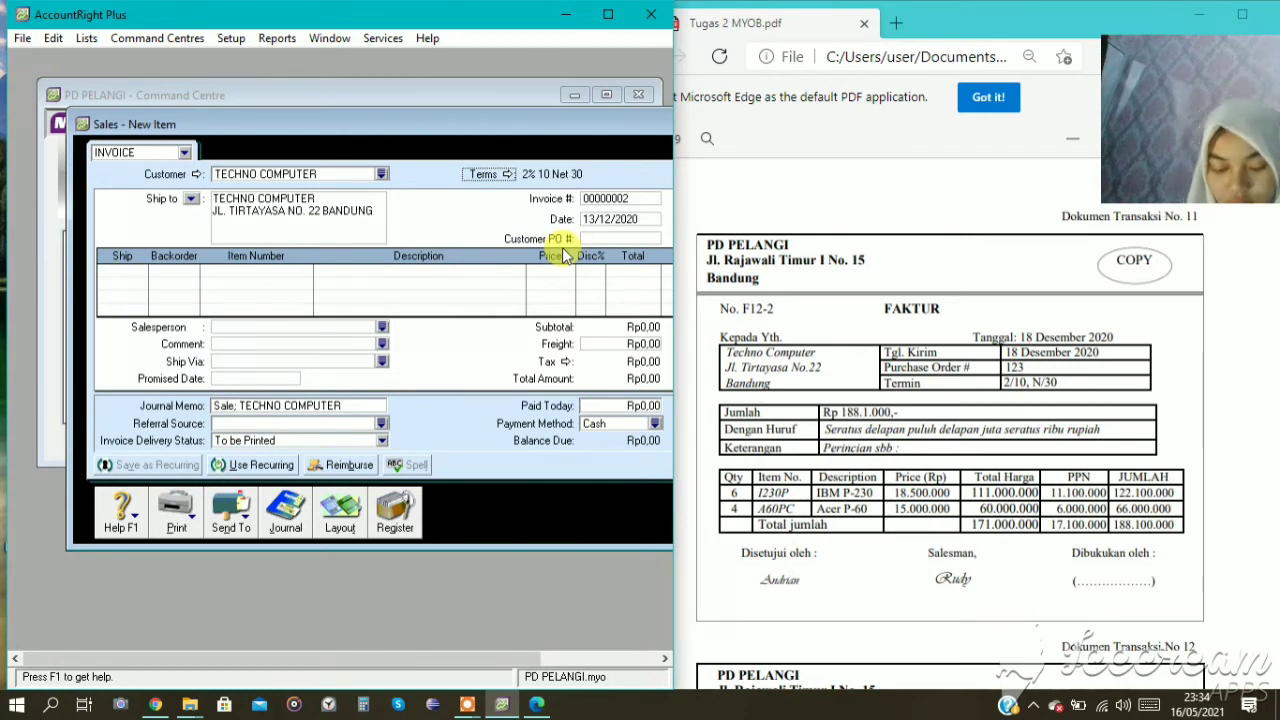
Set the TECHNO COMPUTER invoice number to F12-2 and its date to 18/12/2020.
left_click(596, 199)
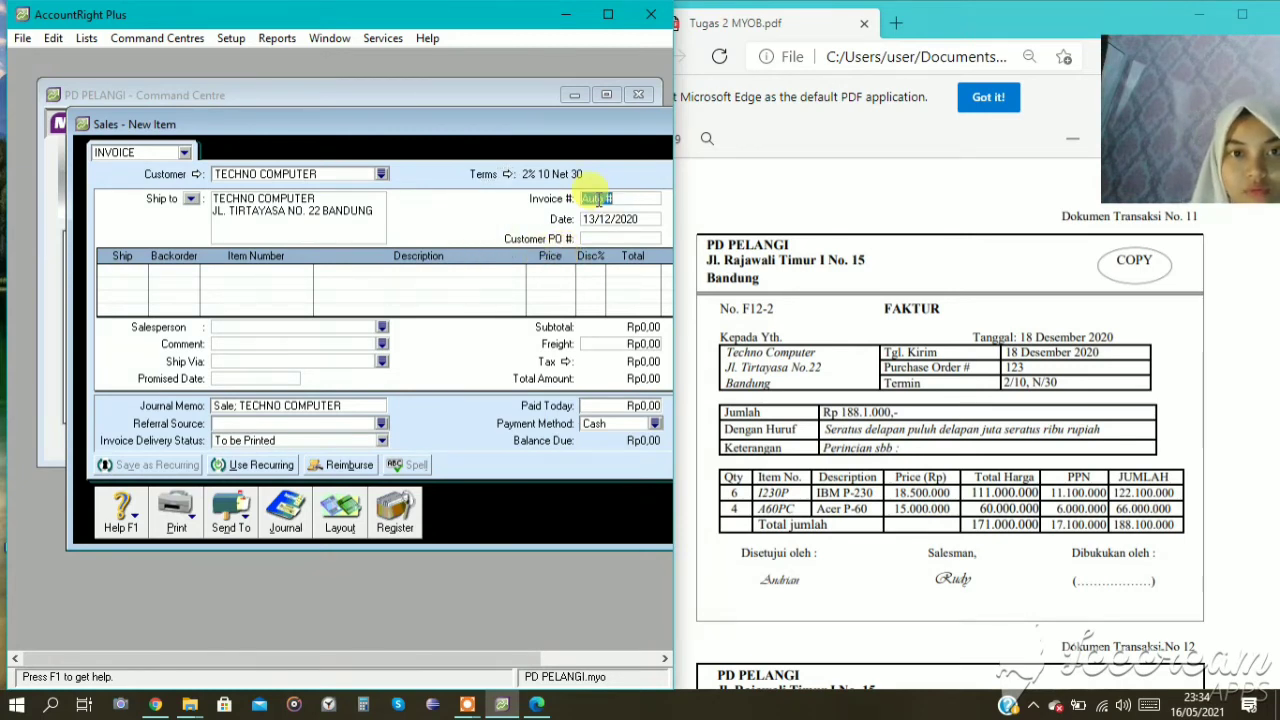
type("F")
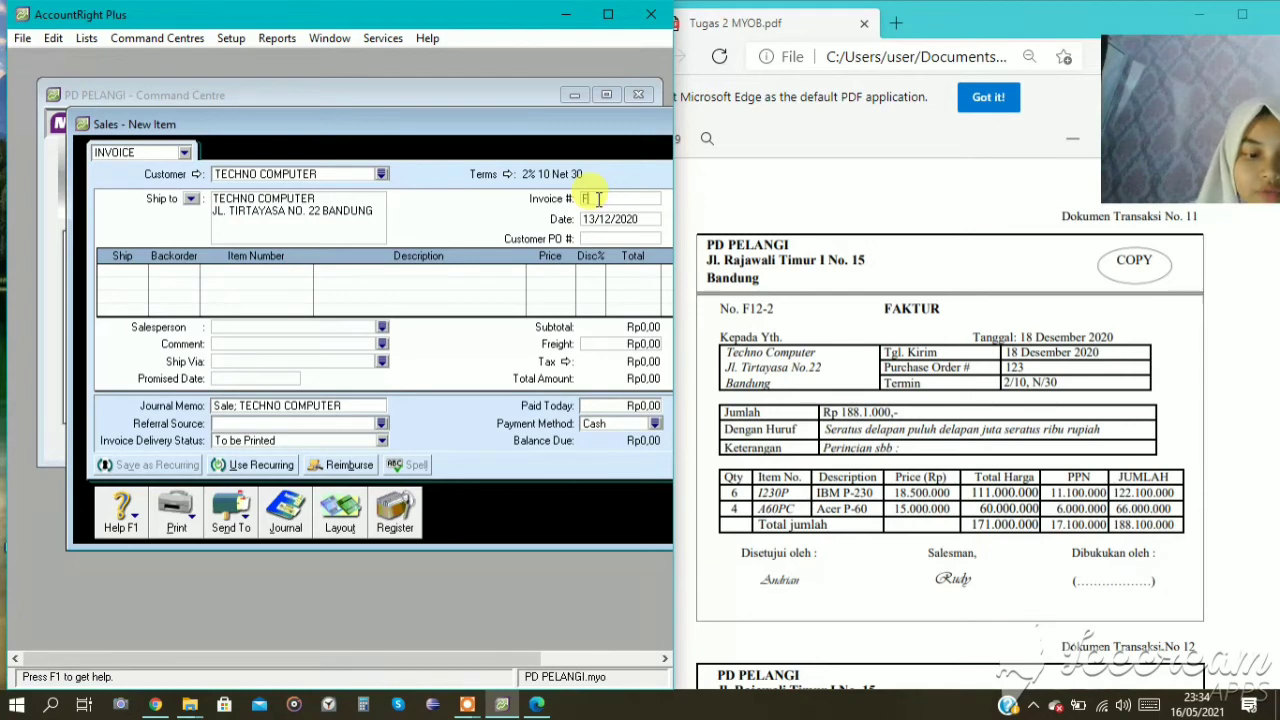
type("12")
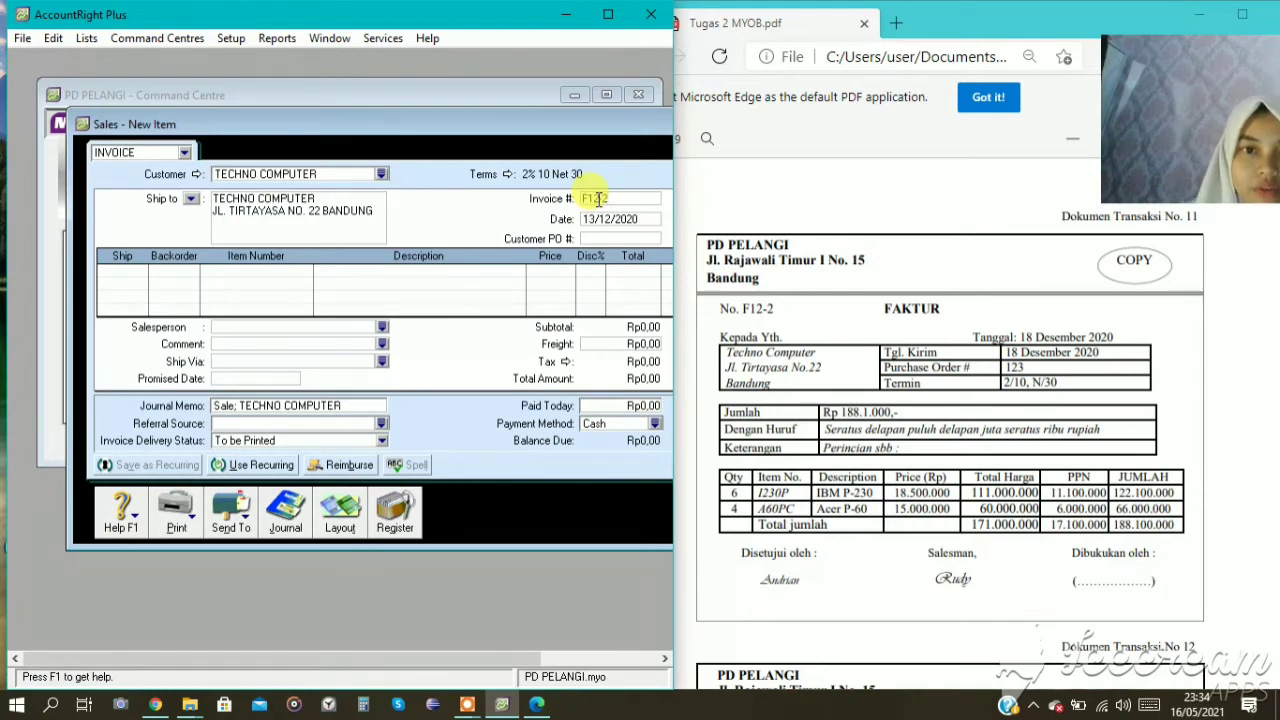
type("-2")
left_click(603, 220)
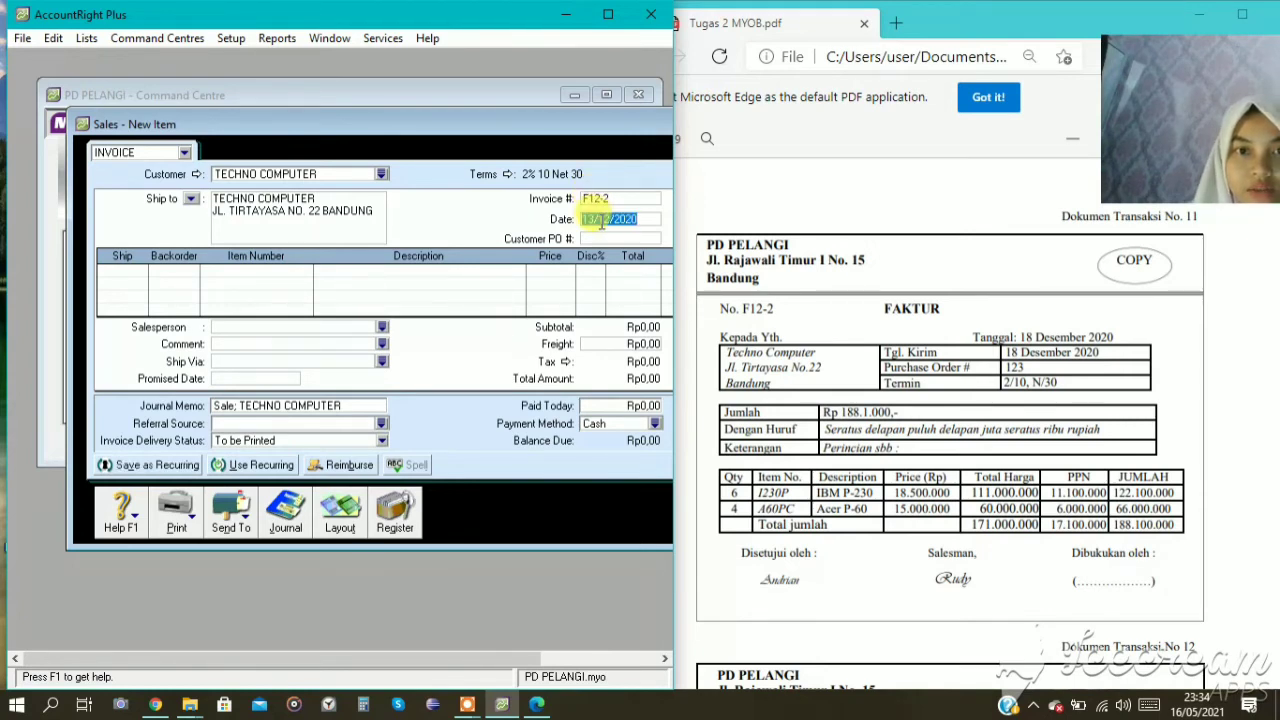
left_click(595, 219)
key("BackSpace")
type("8")
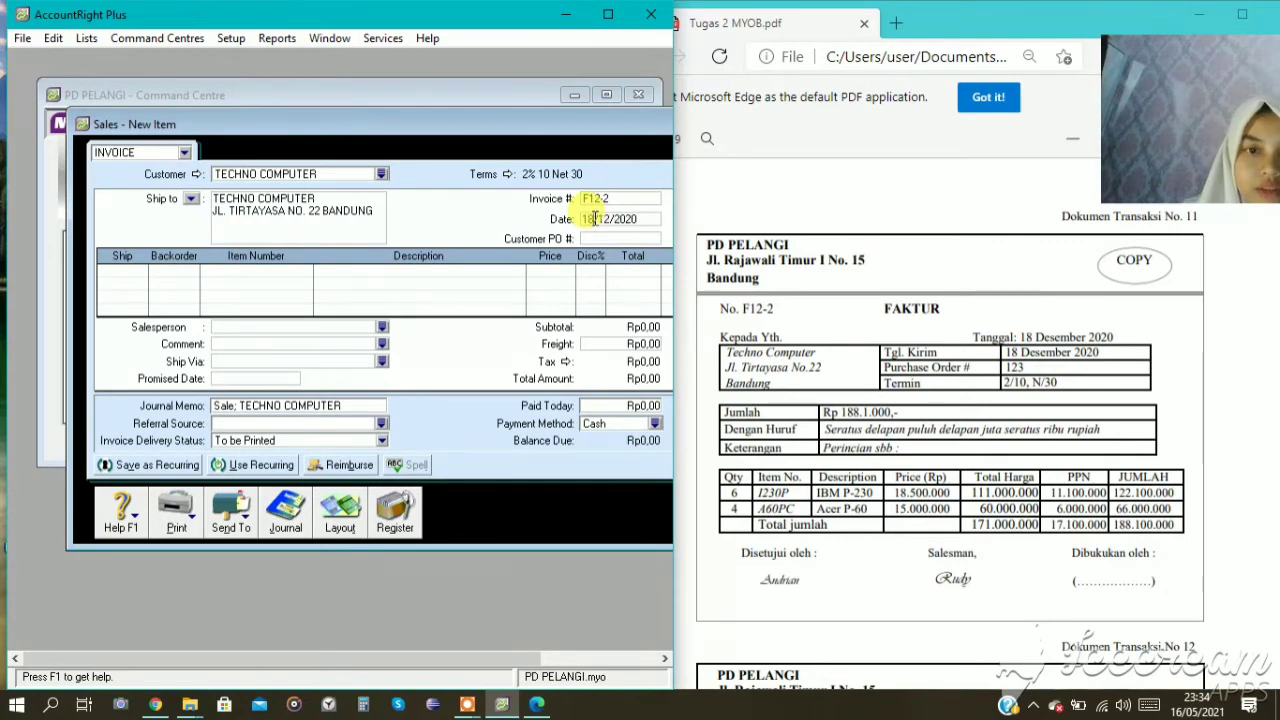
Add an invoice line for 6 units of item I230P (IBM P-230) at a price of Rp18.500.000.
left_click(130, 268)
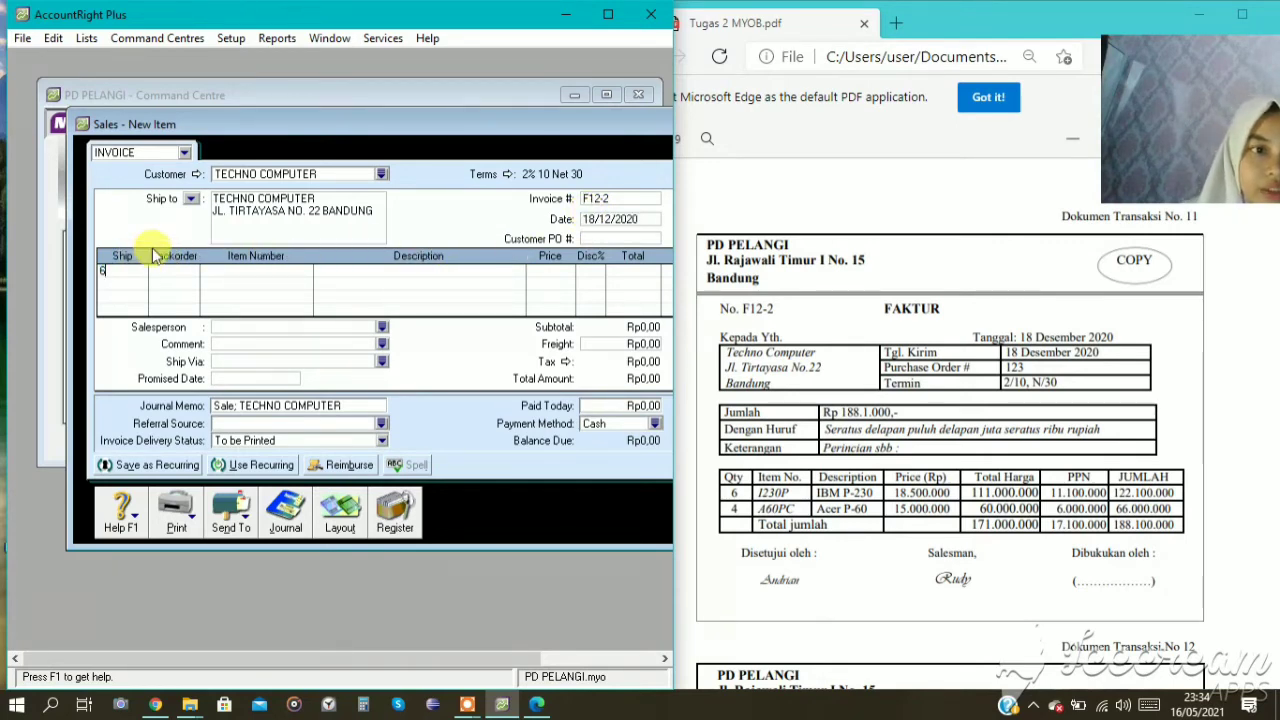
type("6")
left_click(286, 300)
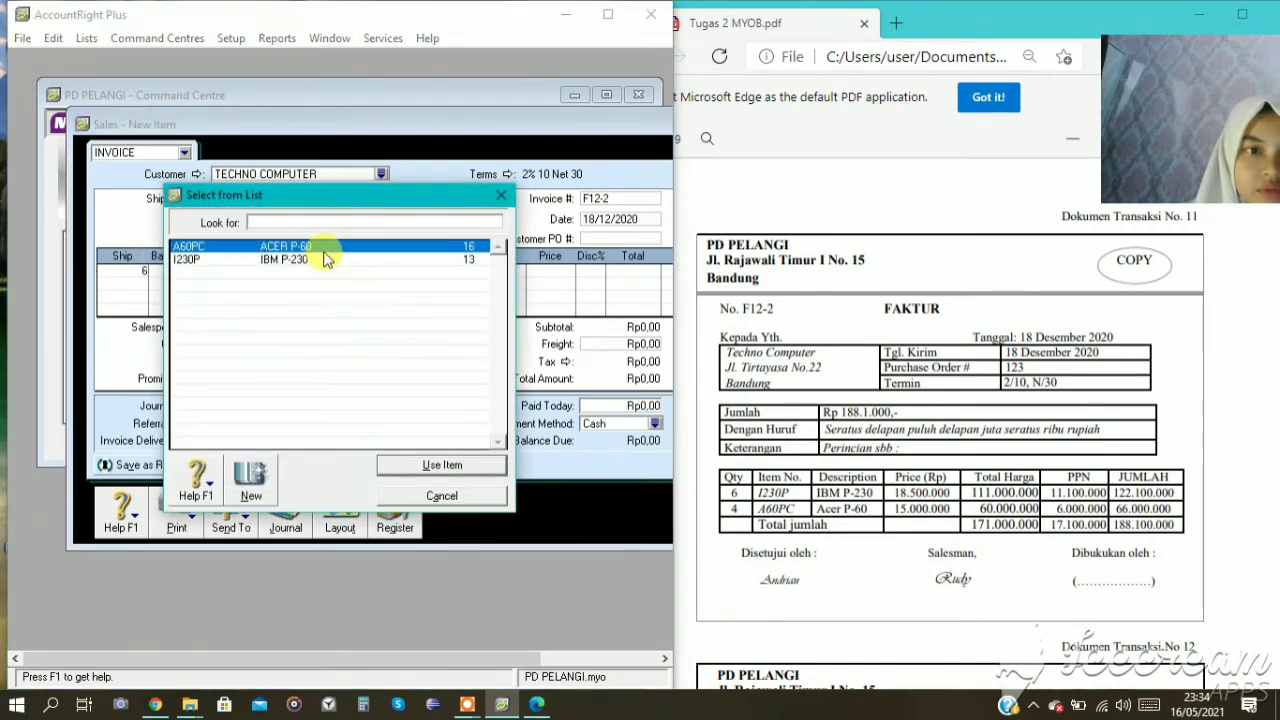
type("I230P")
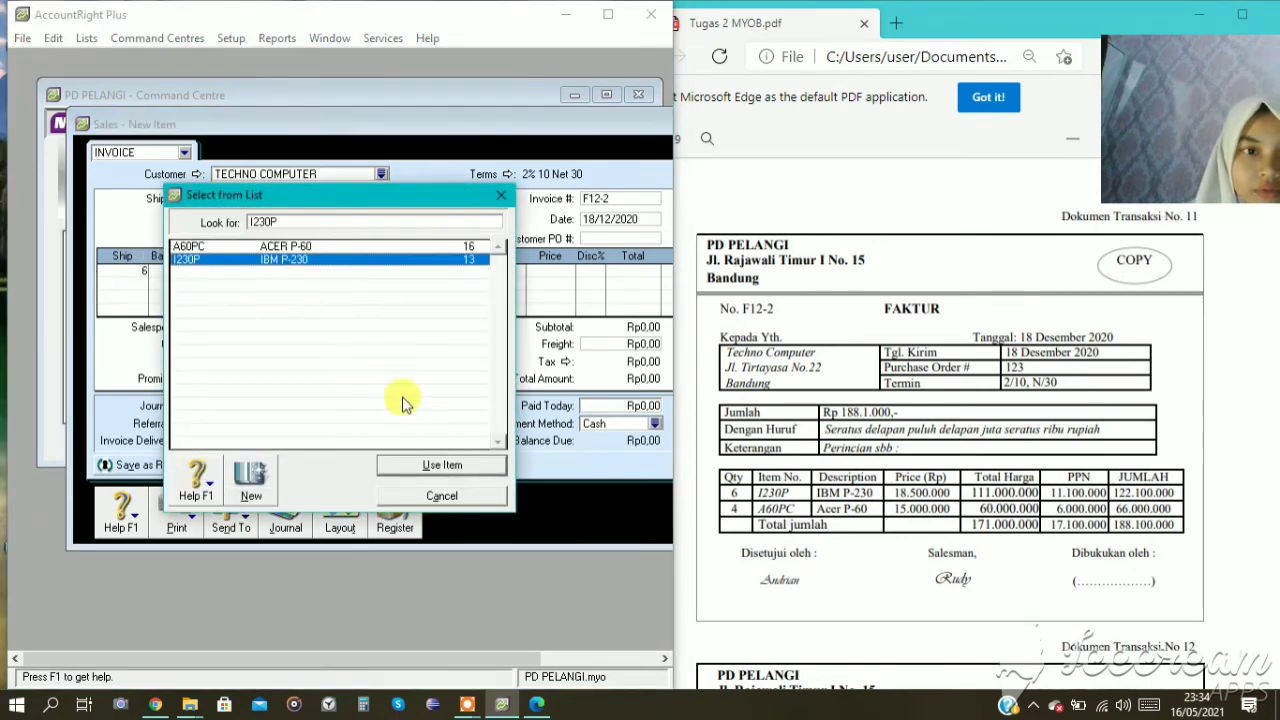
left_click(445, 465)
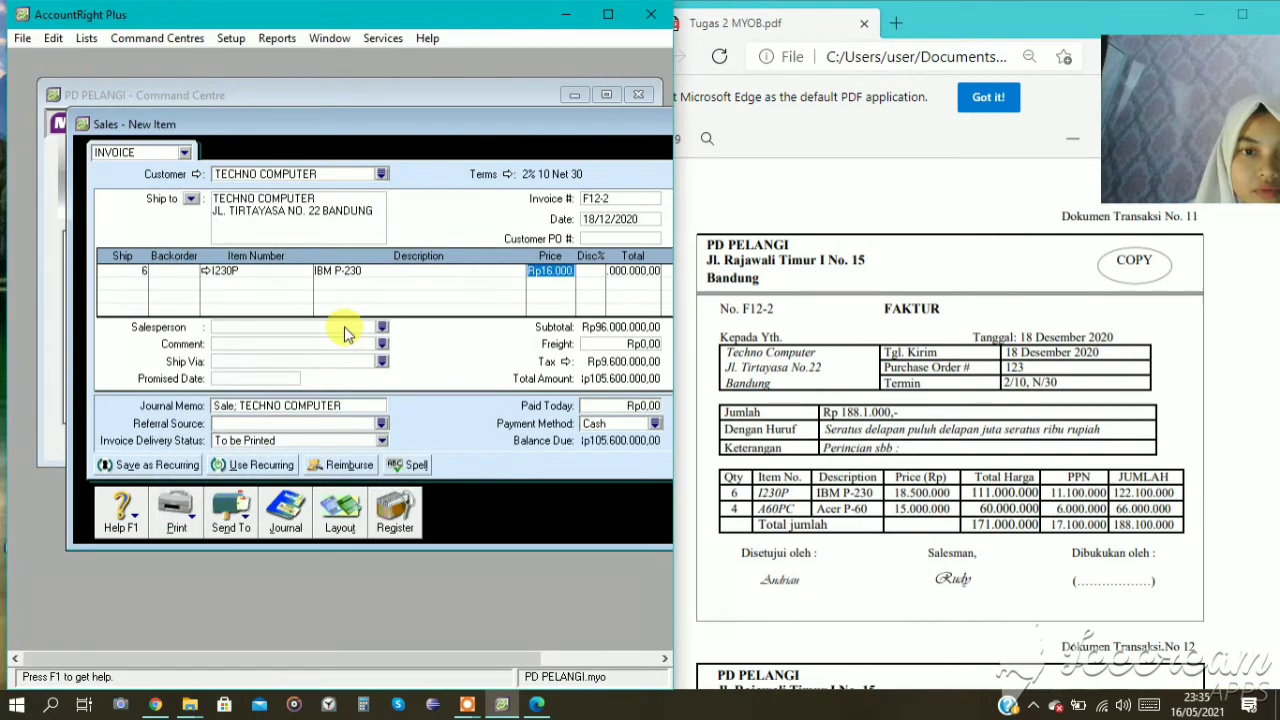
type("185")
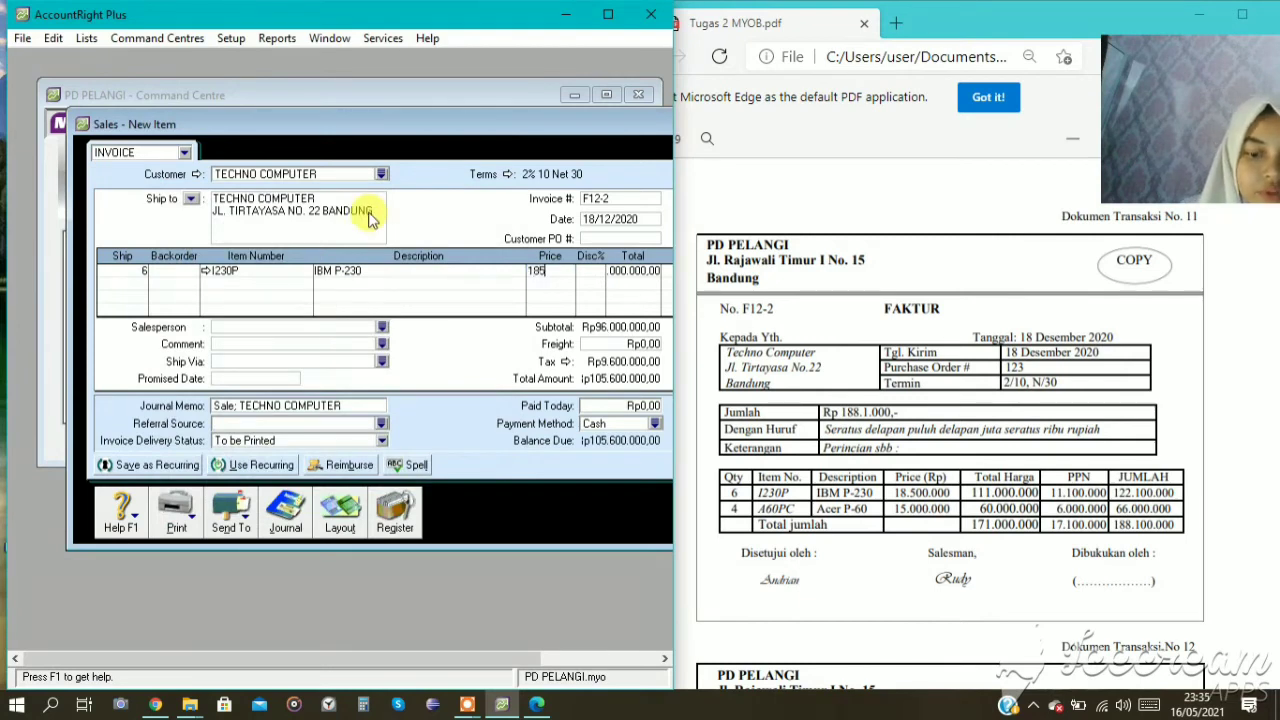
type("00000")
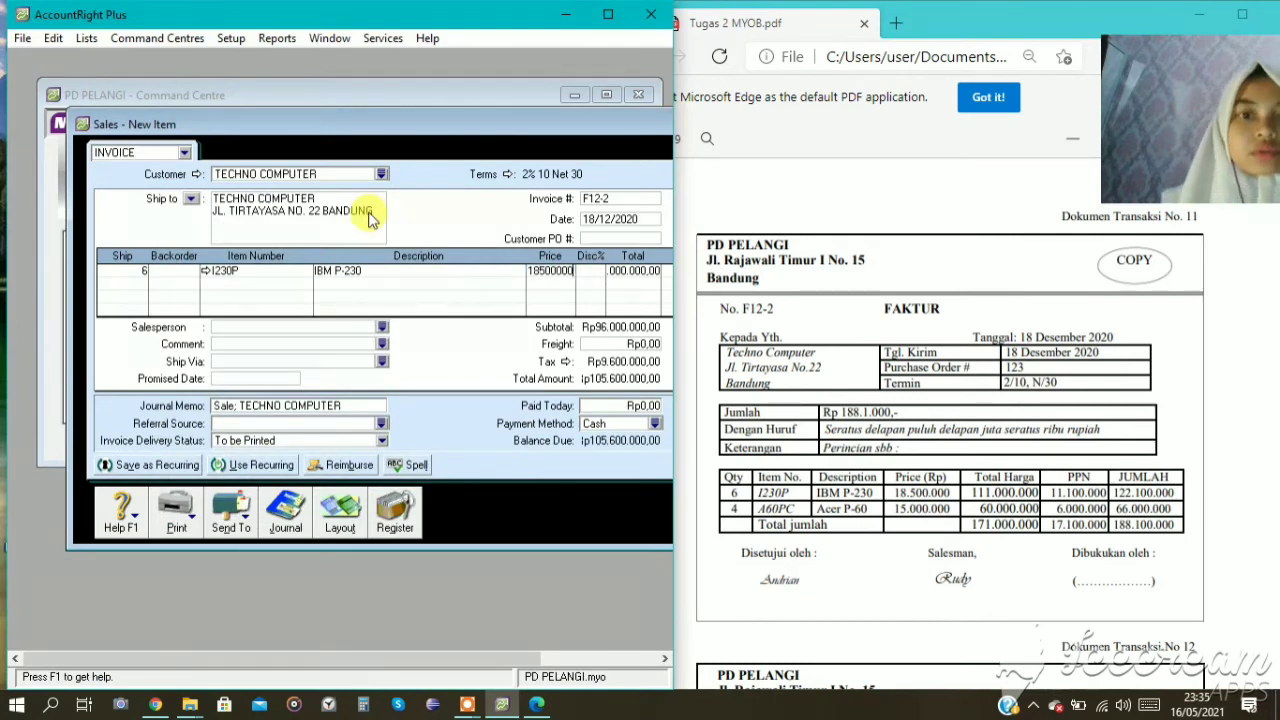
key("Tab")
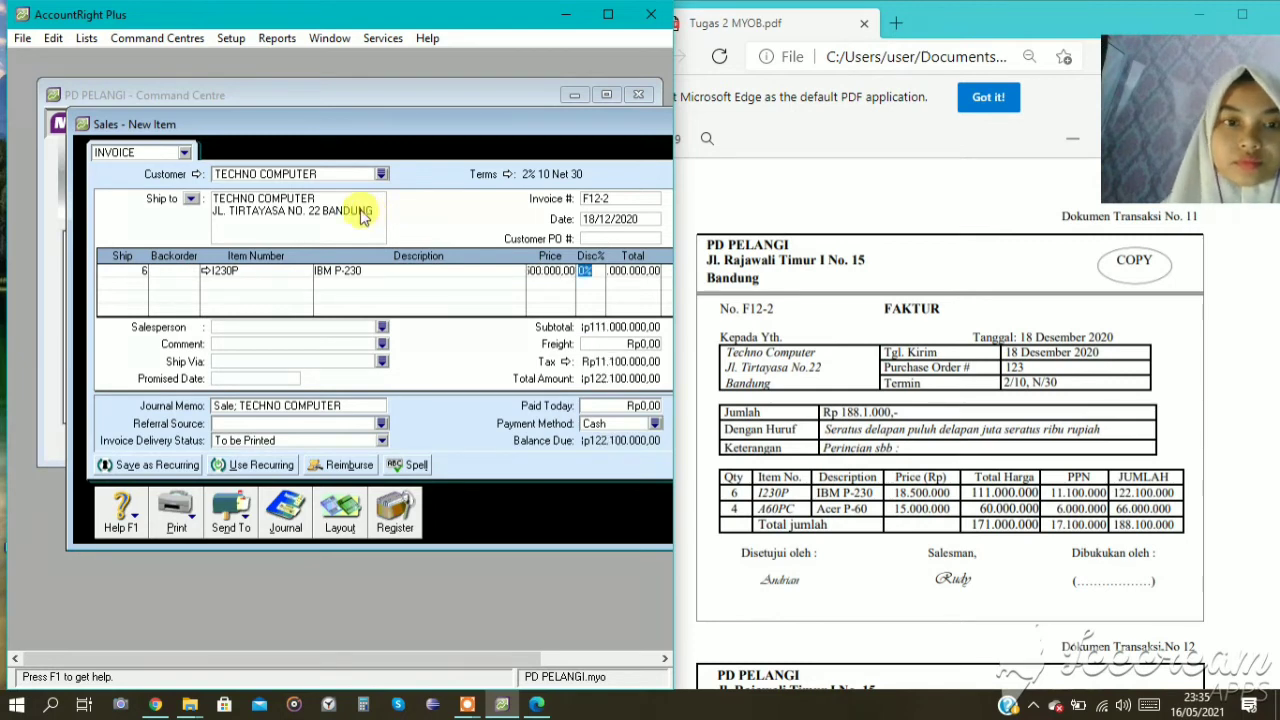
Add a second invoice line for 4 units of item A60PC (ACER P-60) at a price of Rp15.000.000.
left_click(196, 297)
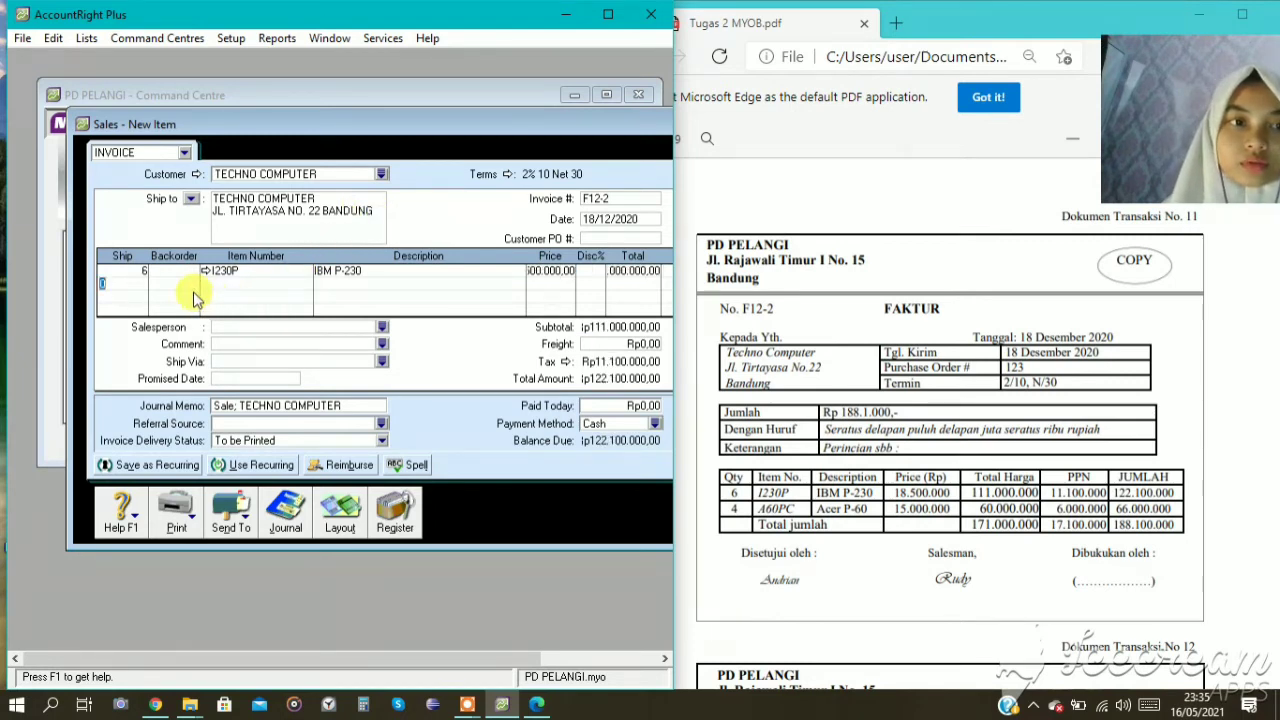
left_click(104, 283)
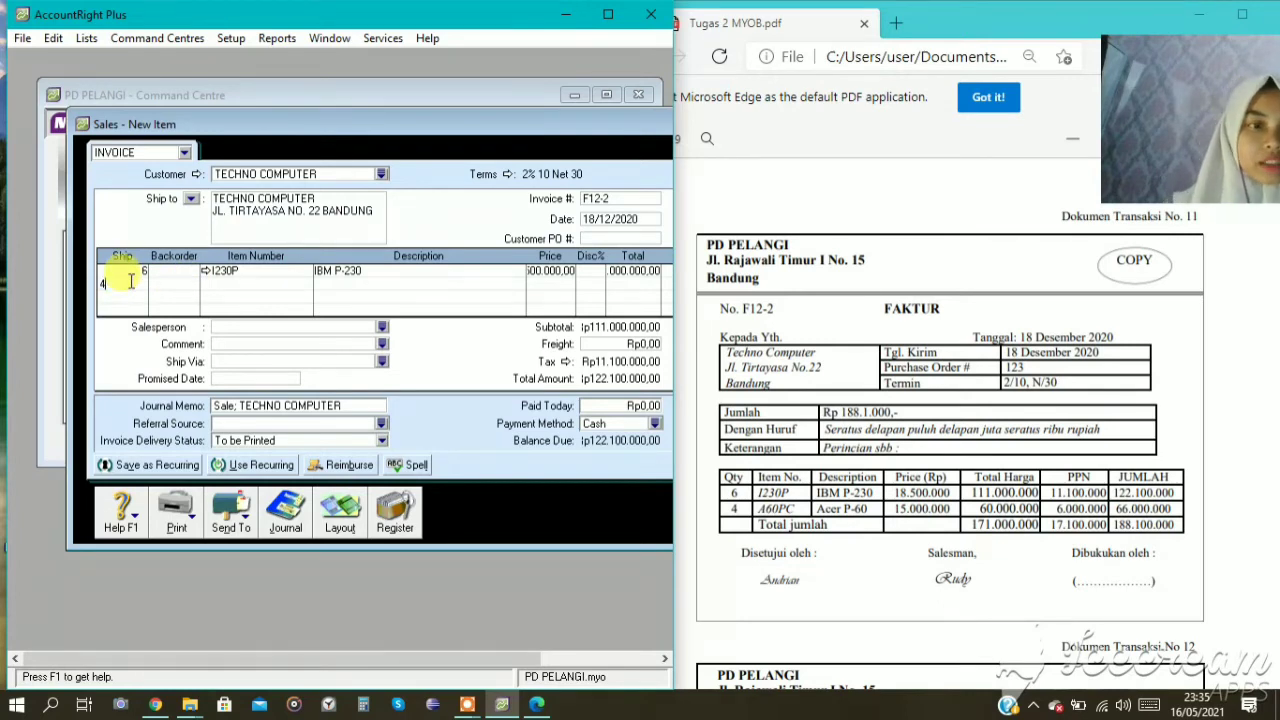
key("Tab")
key("Tab")
key("Tab")
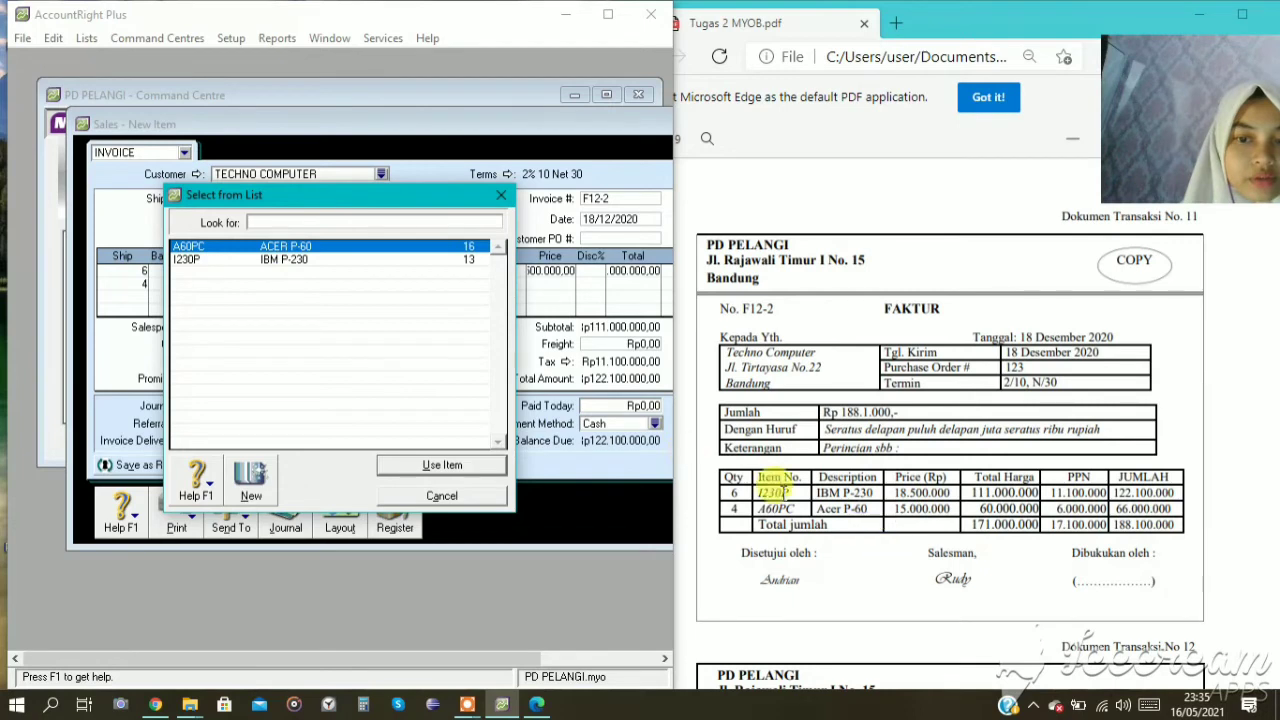
left_click(440, 465)
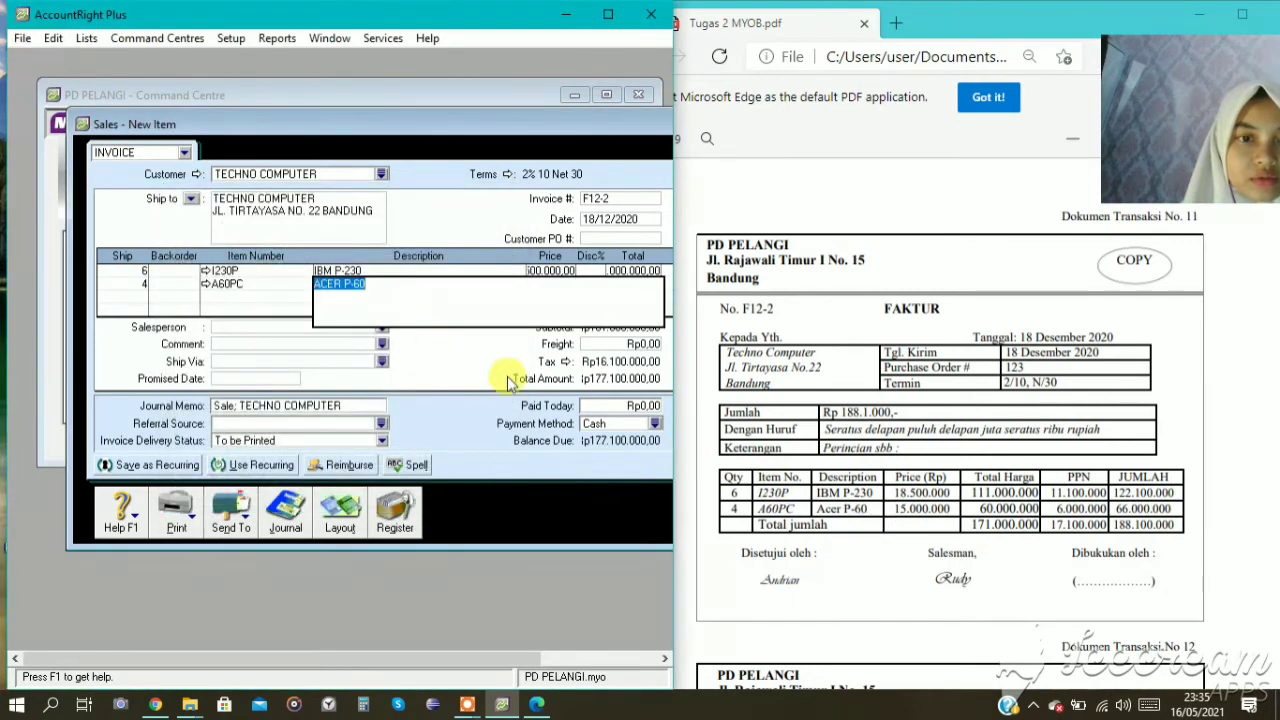
key("Tab")
key("Tab")
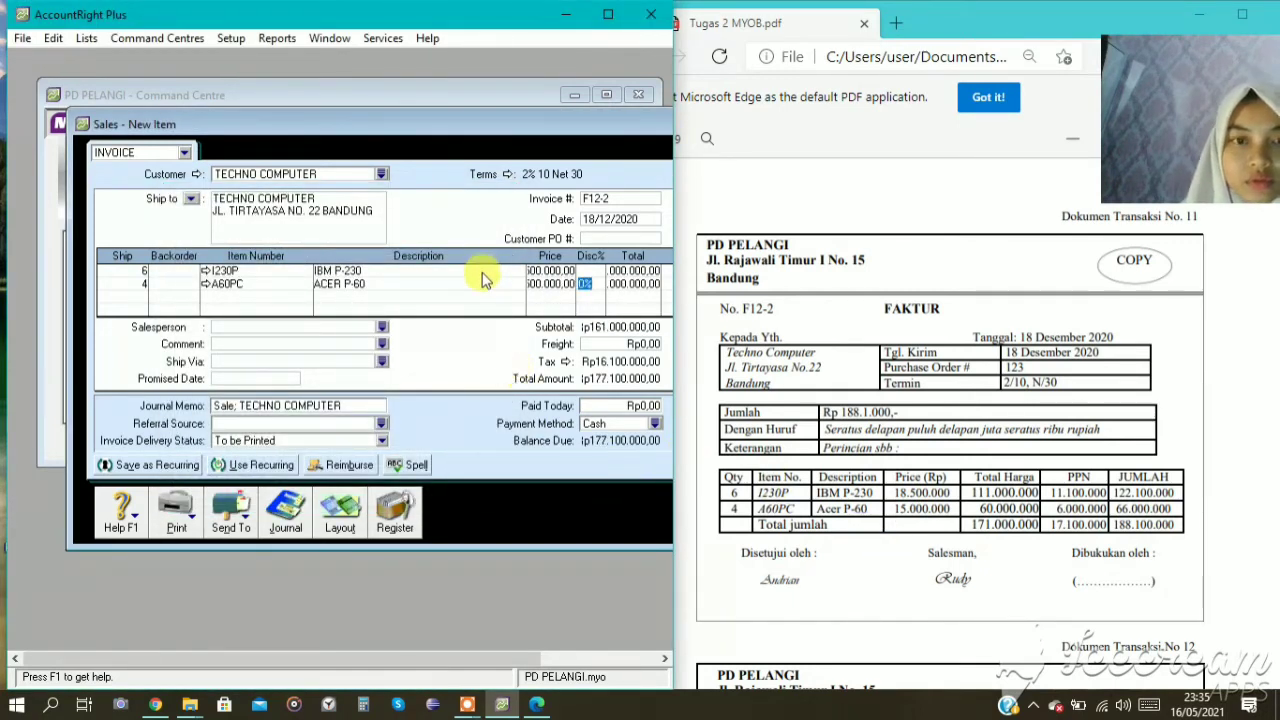
left_click(546, 283)
type("15")
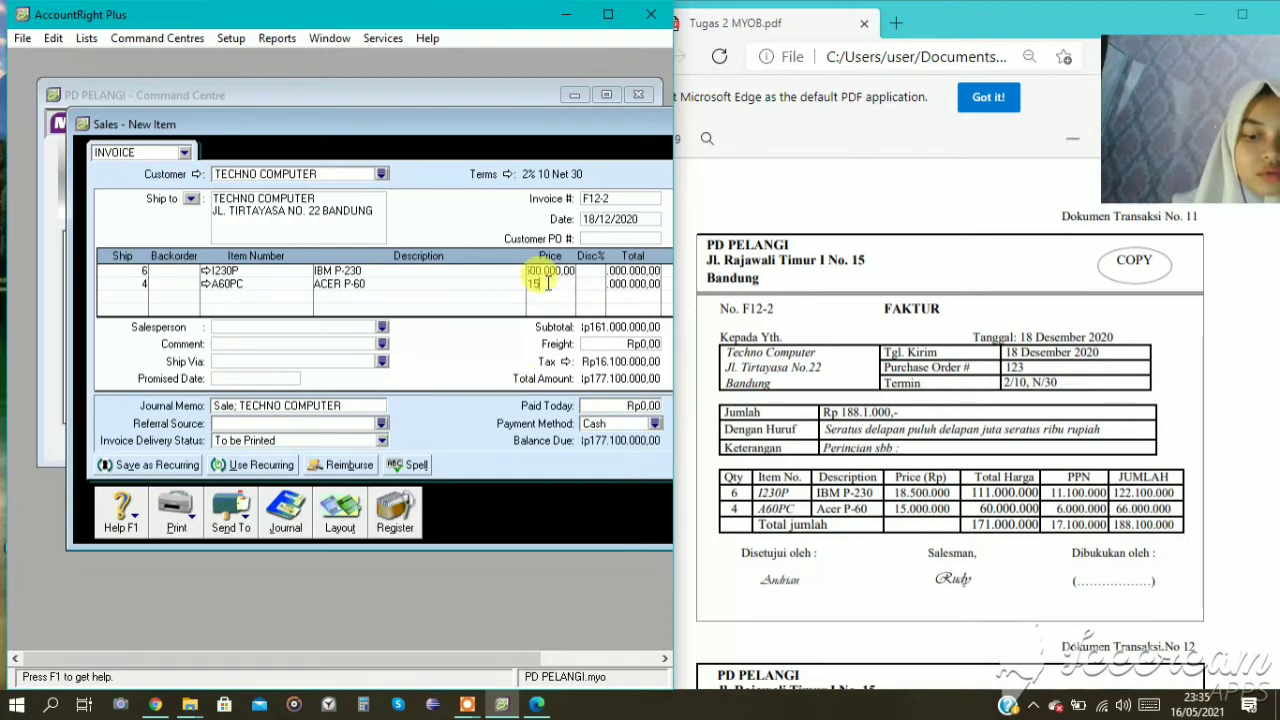
type("000000")
key("Tab")
key("Tab")
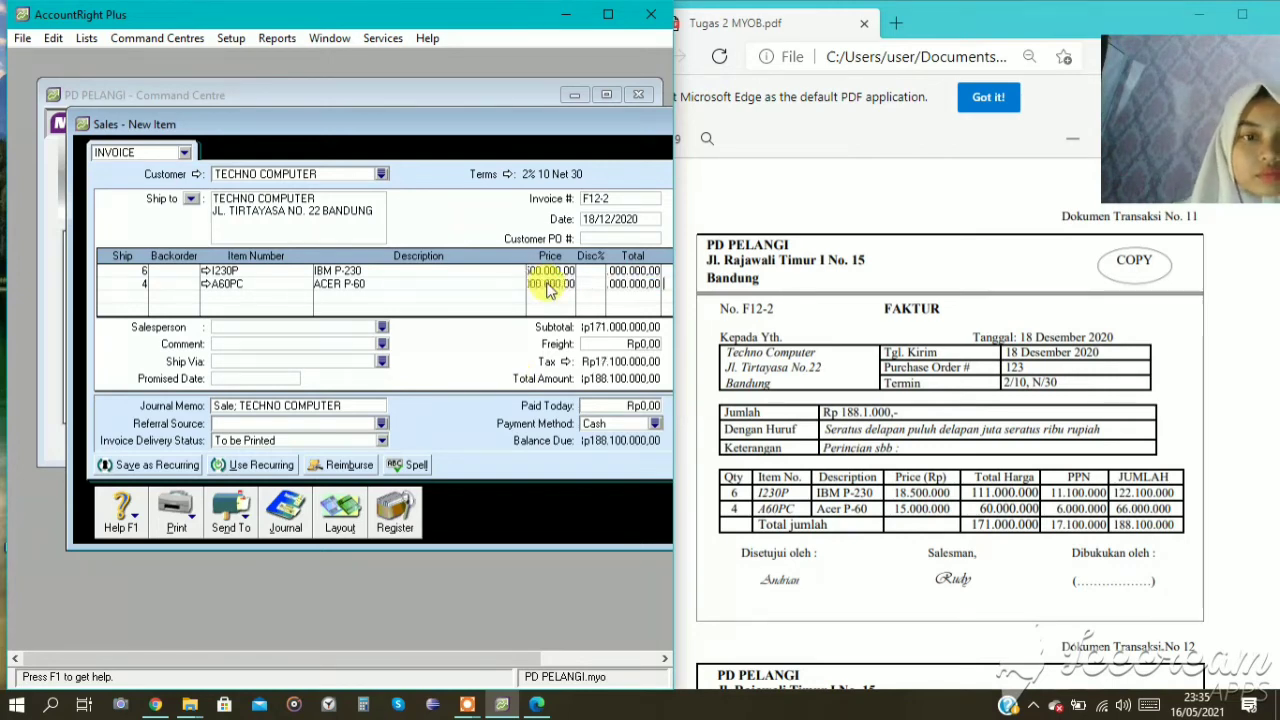
Review the item information, including the linked accounts, of I230P and A60PC from their invoice lines.
left_click_drag(615, 120, 472, 120)
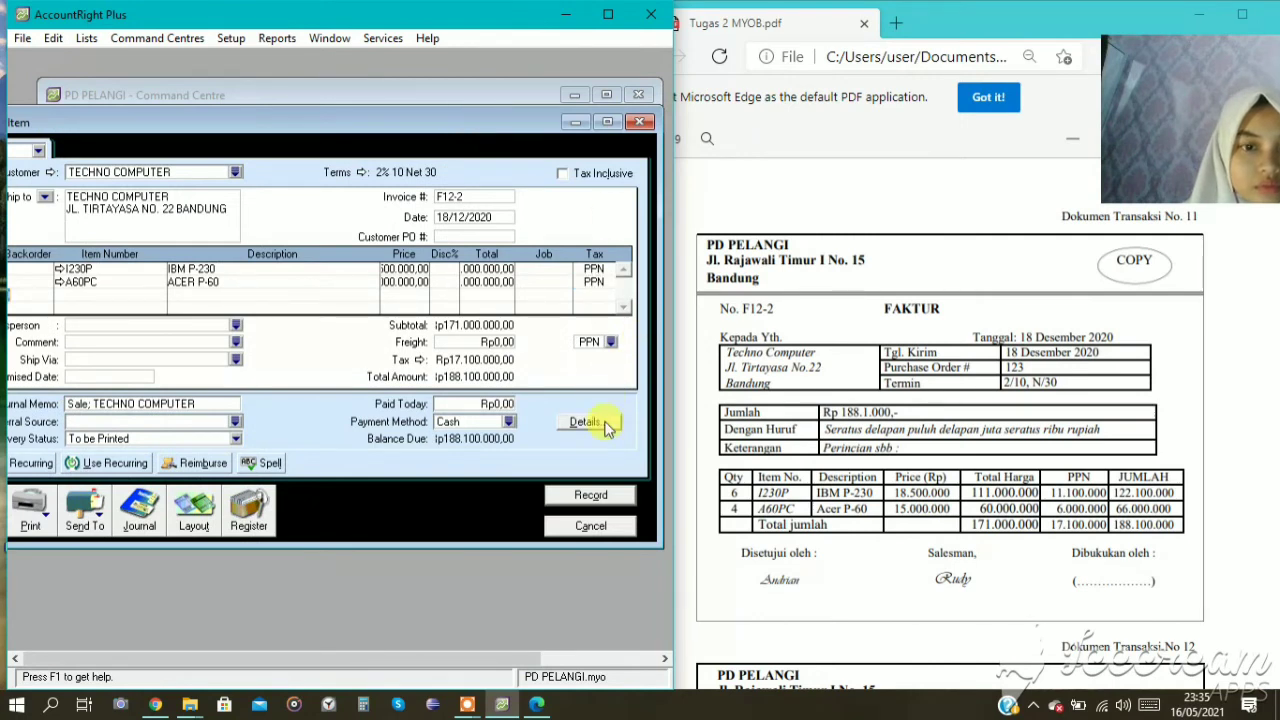
key("Tab")
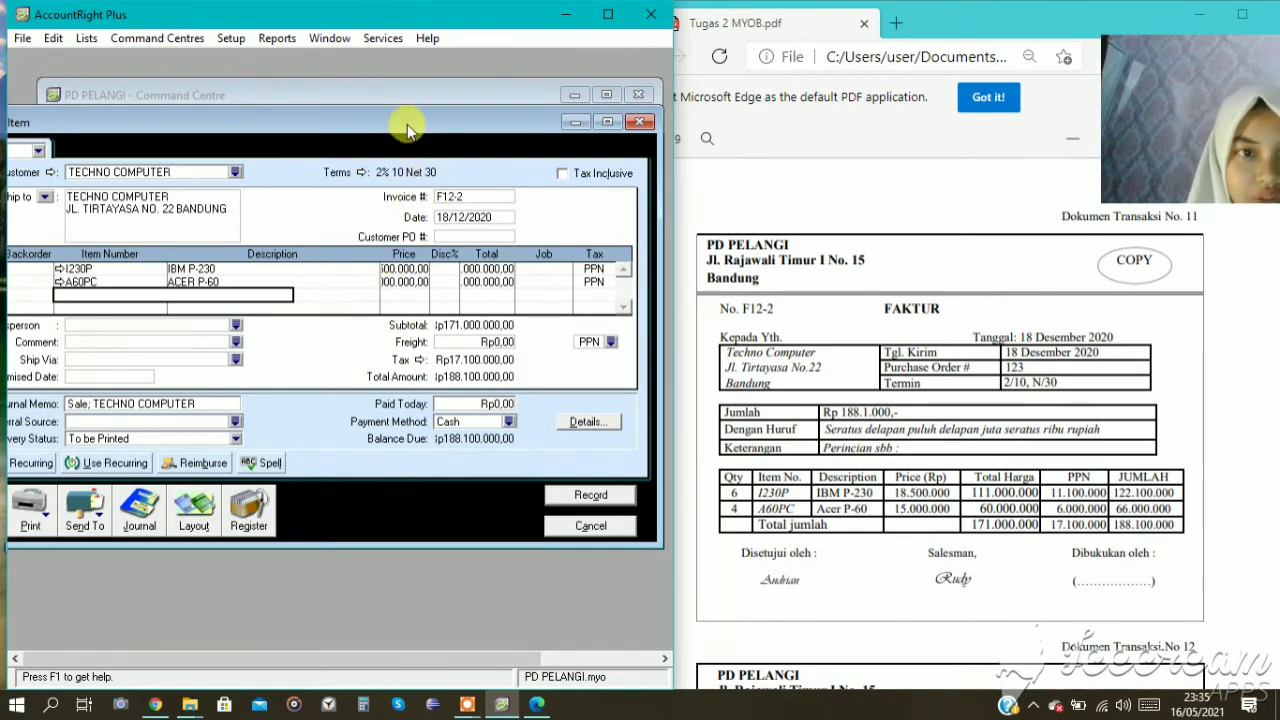
left_click_drag(407, 124, 503, 112)
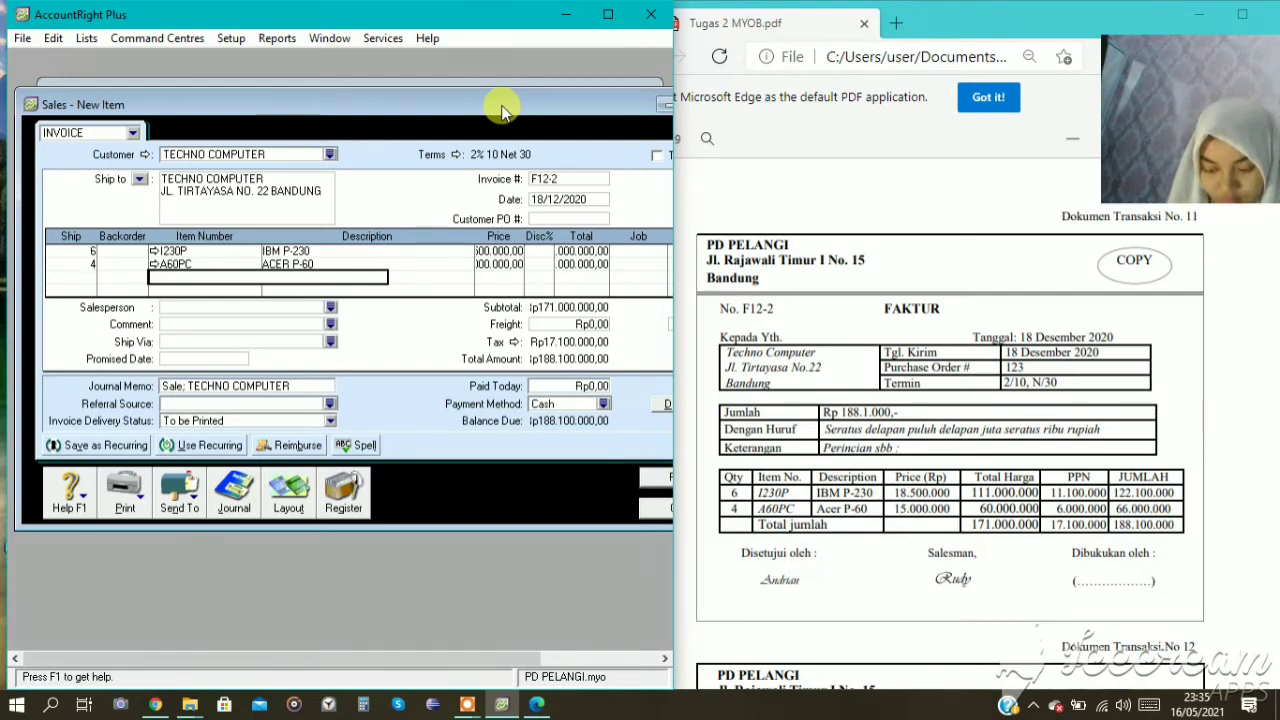
left_click(153, 251)
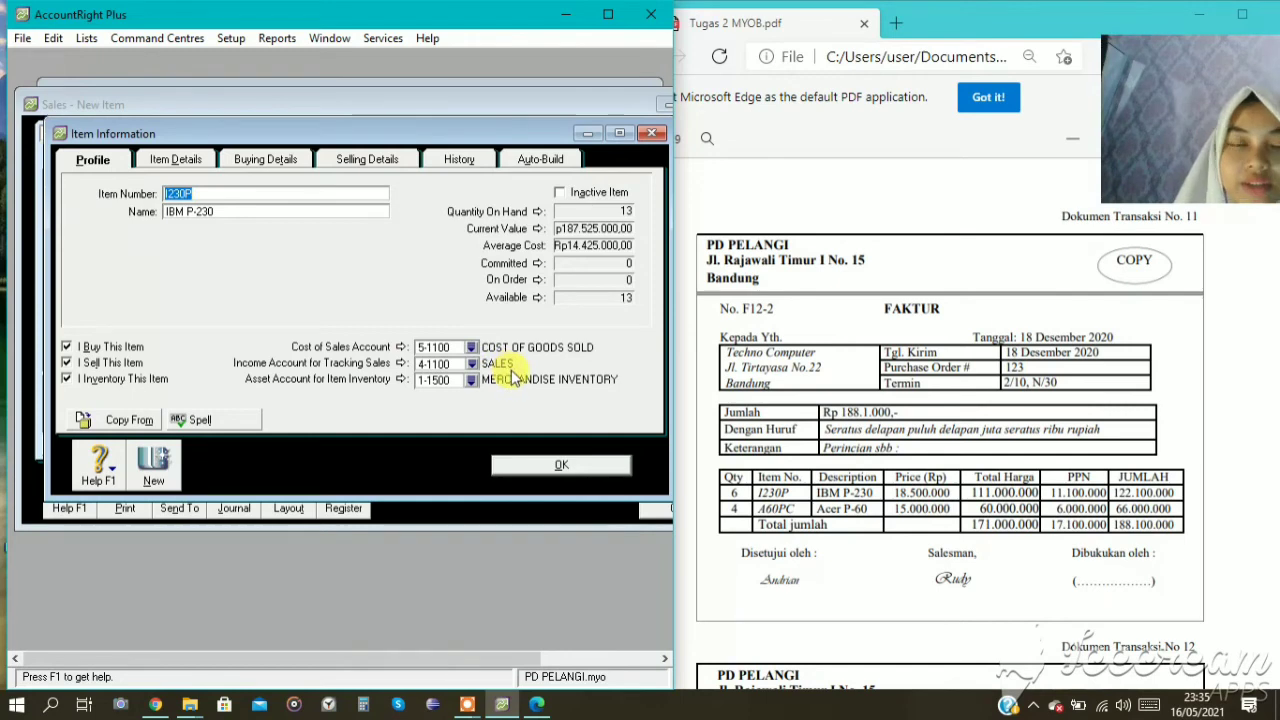
left_click(555, 467)
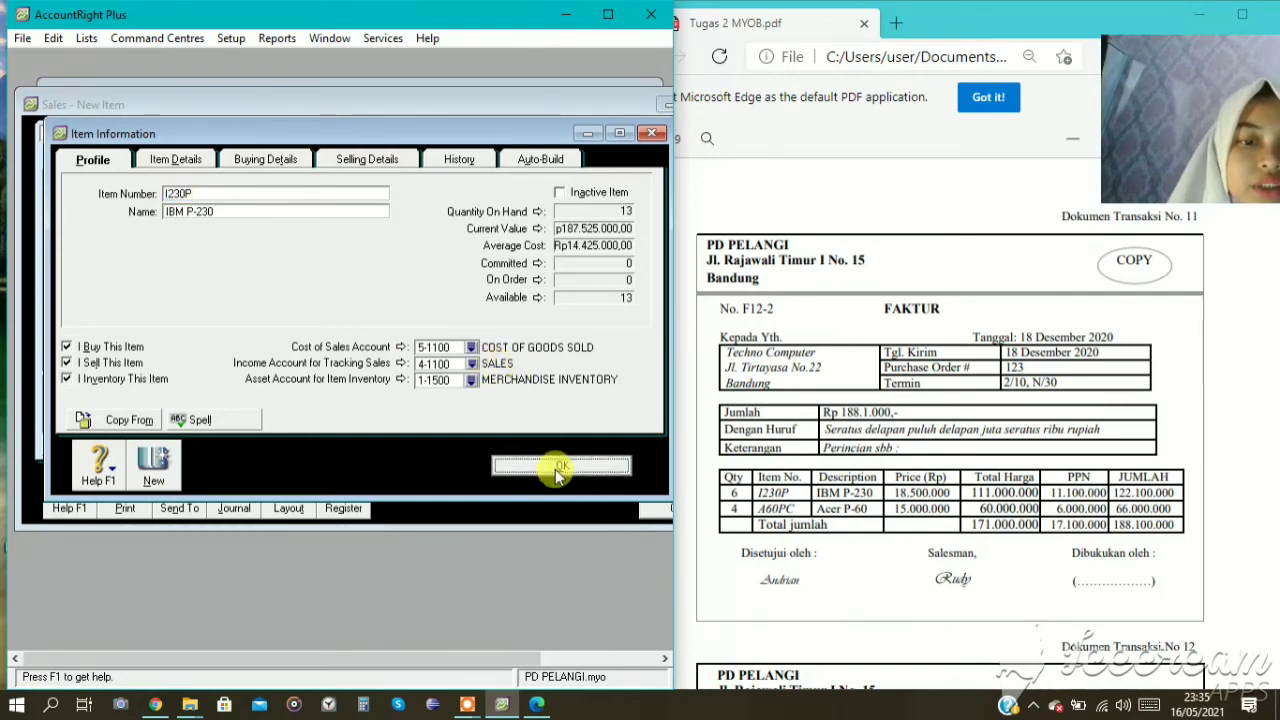
left_click(150, 266)
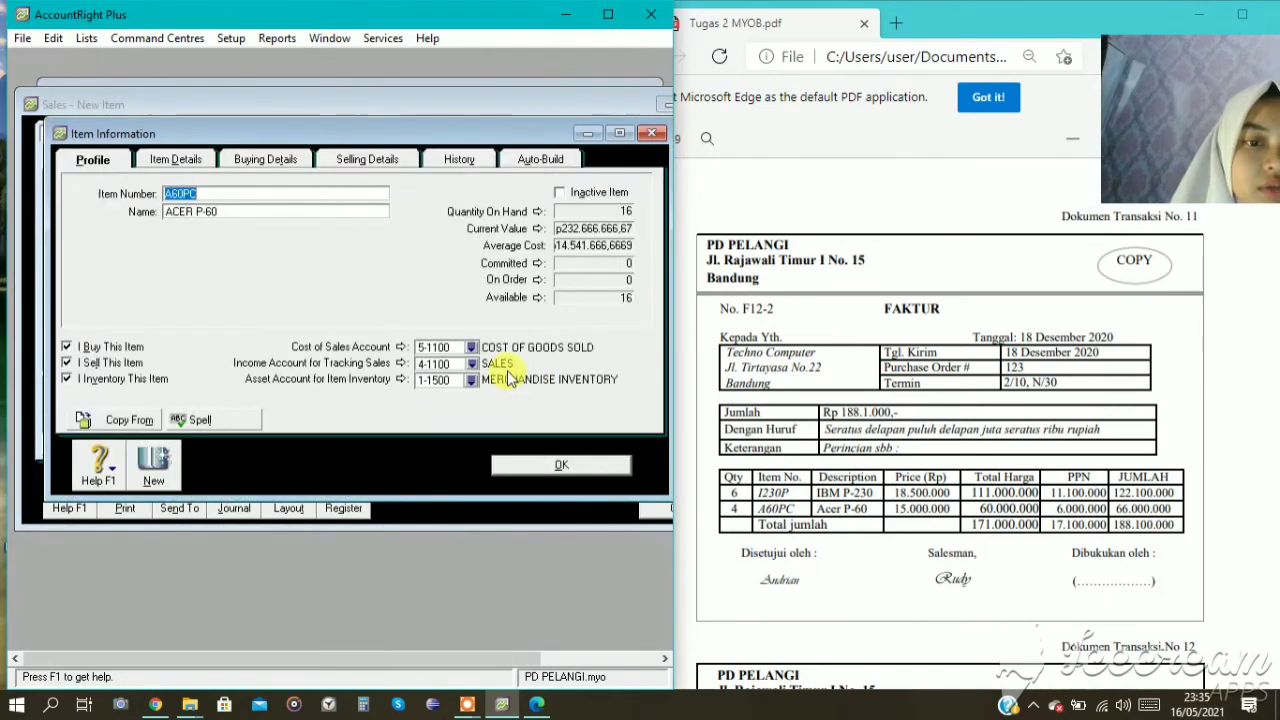
left_click(515, 468)
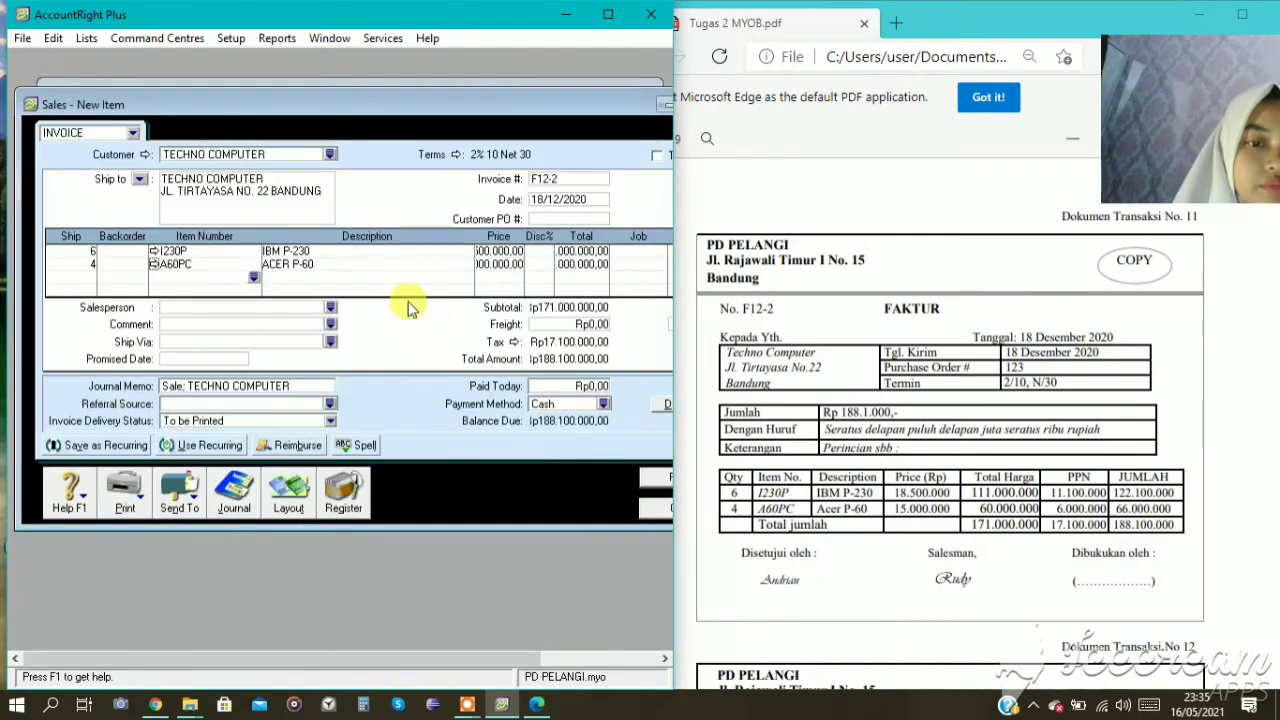
Preview the journal recap of TECHNO COMPUTER's invoice F12-2 and record the invoice.
left_click_drag(557, 105, 482, 80)
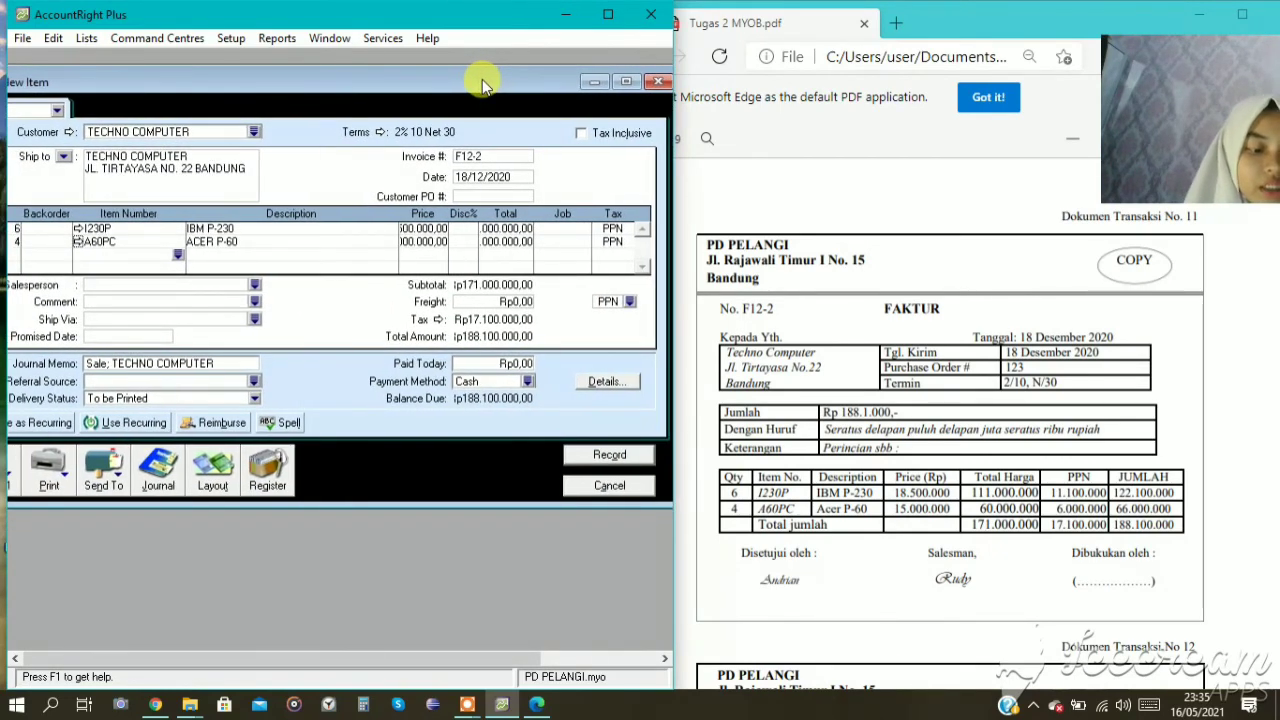
key("ctrl+r")
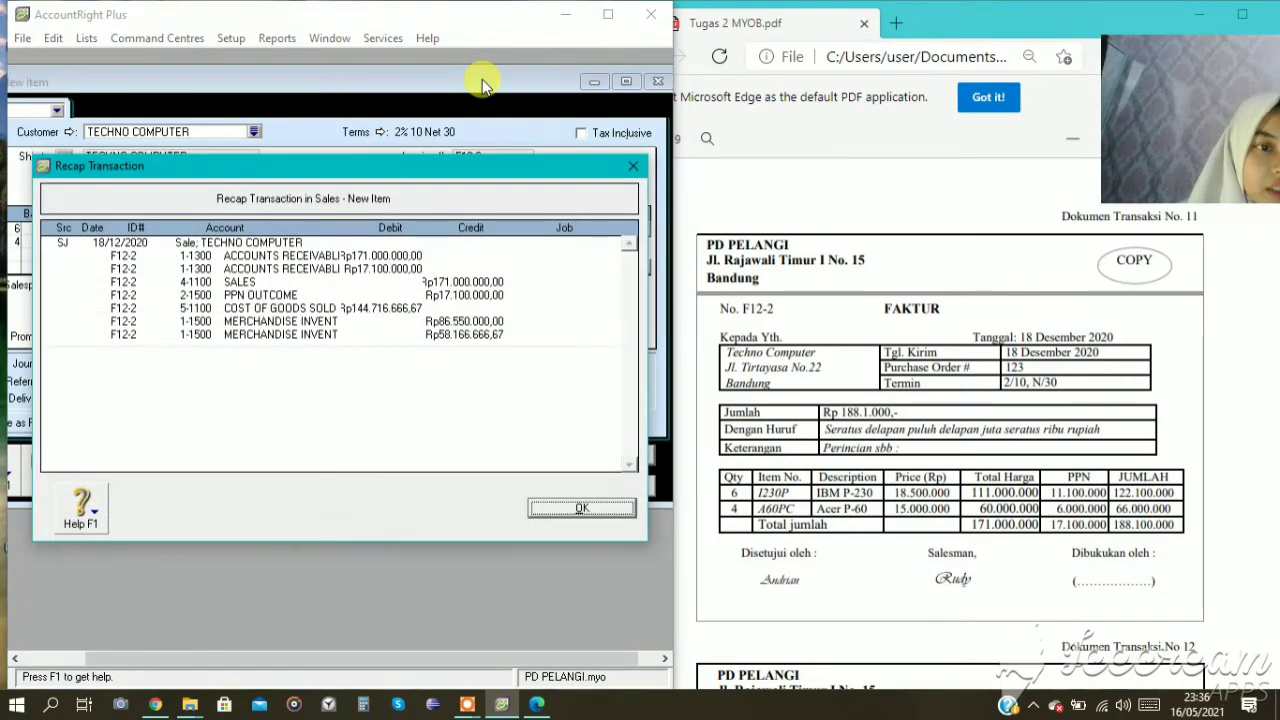
left_click(610, 510)
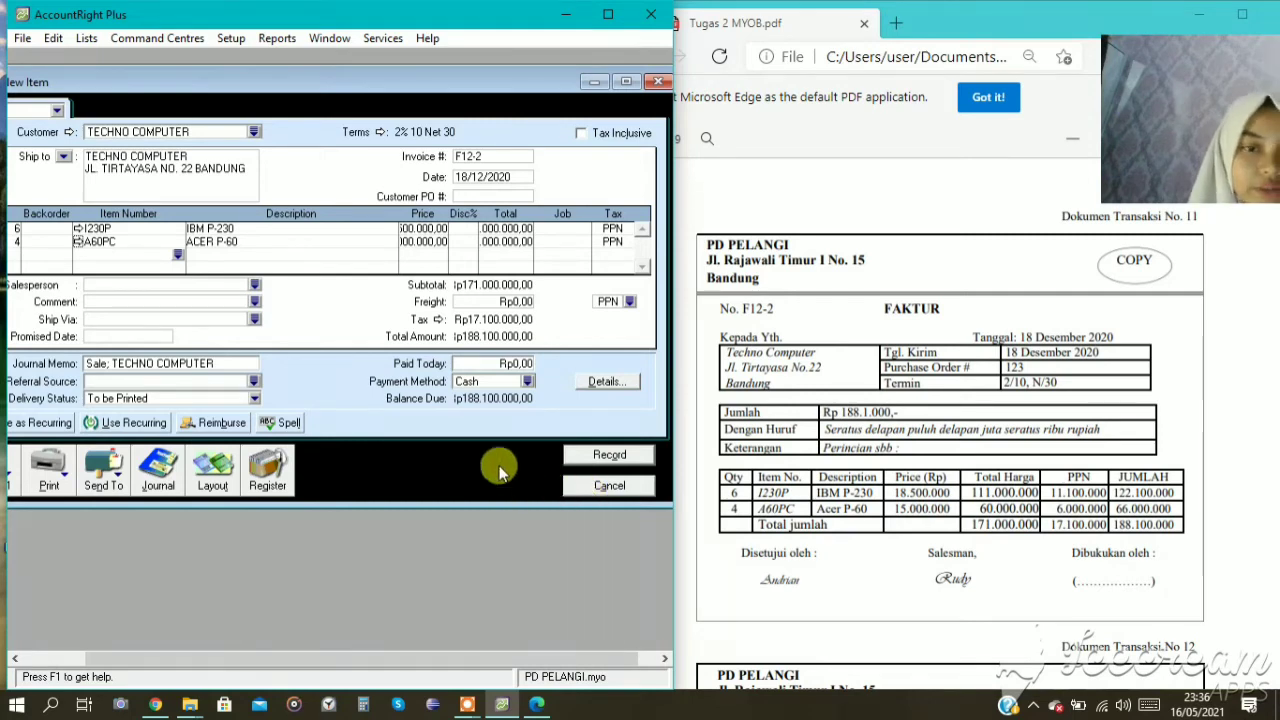
left_click(609, 456)
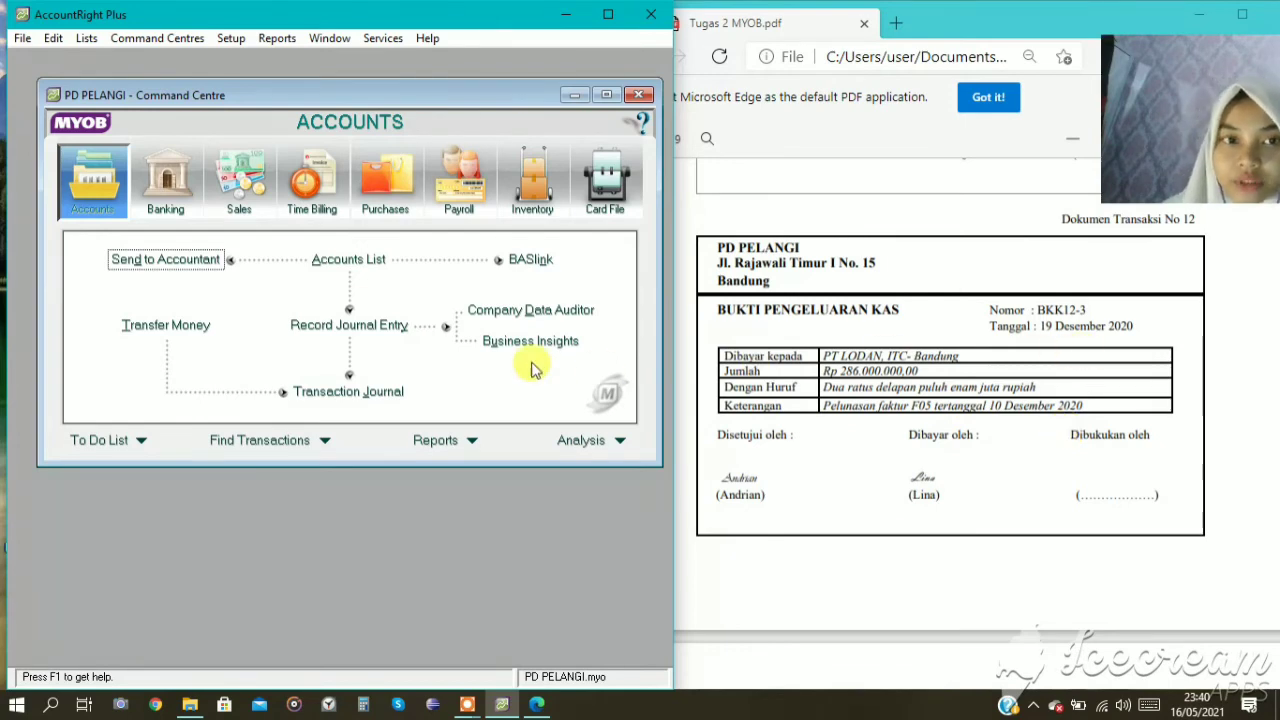
Start a bill payment in Purchases for supplier PT LODAN.
left_click(388, 185)
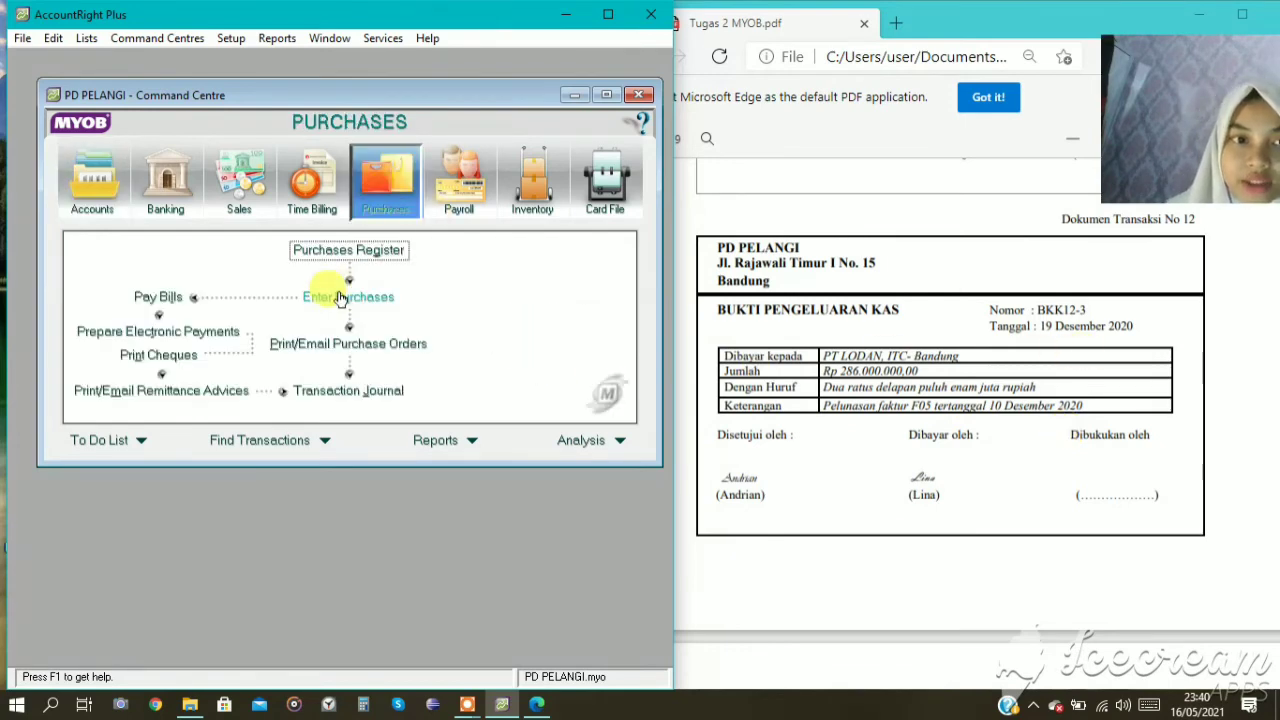
left_click(162, 293)
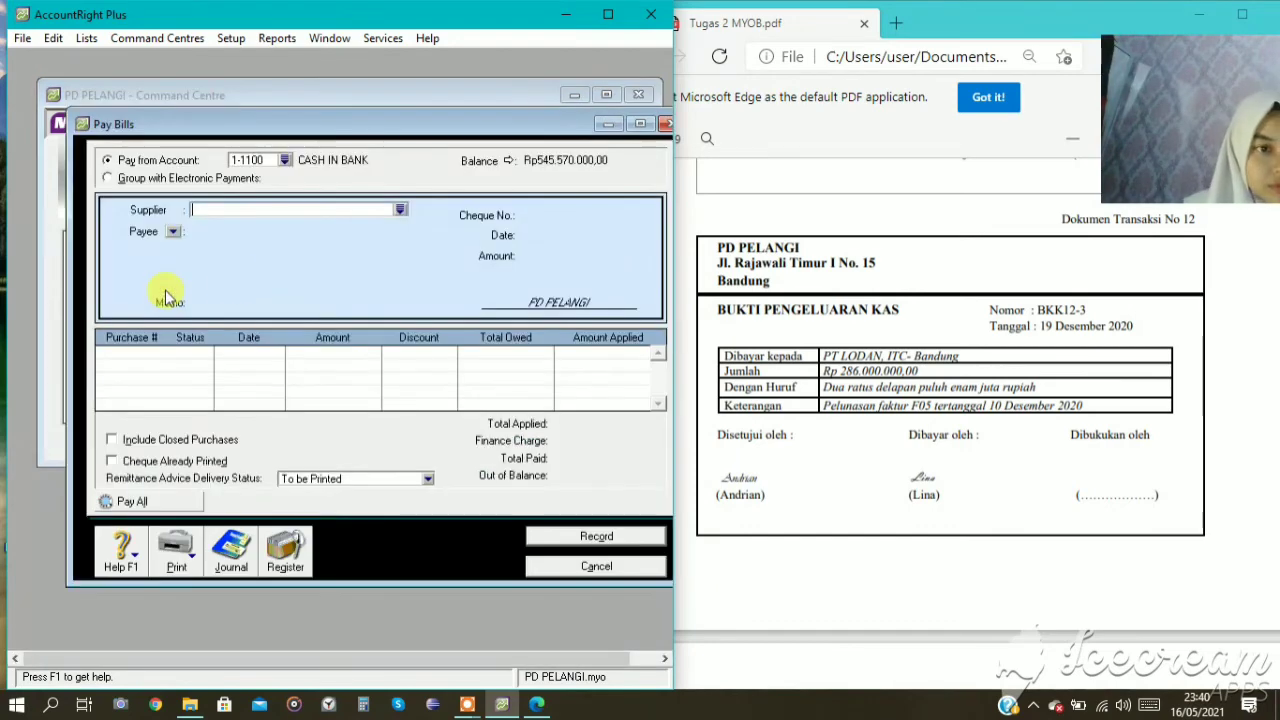
left_click(401, 213)
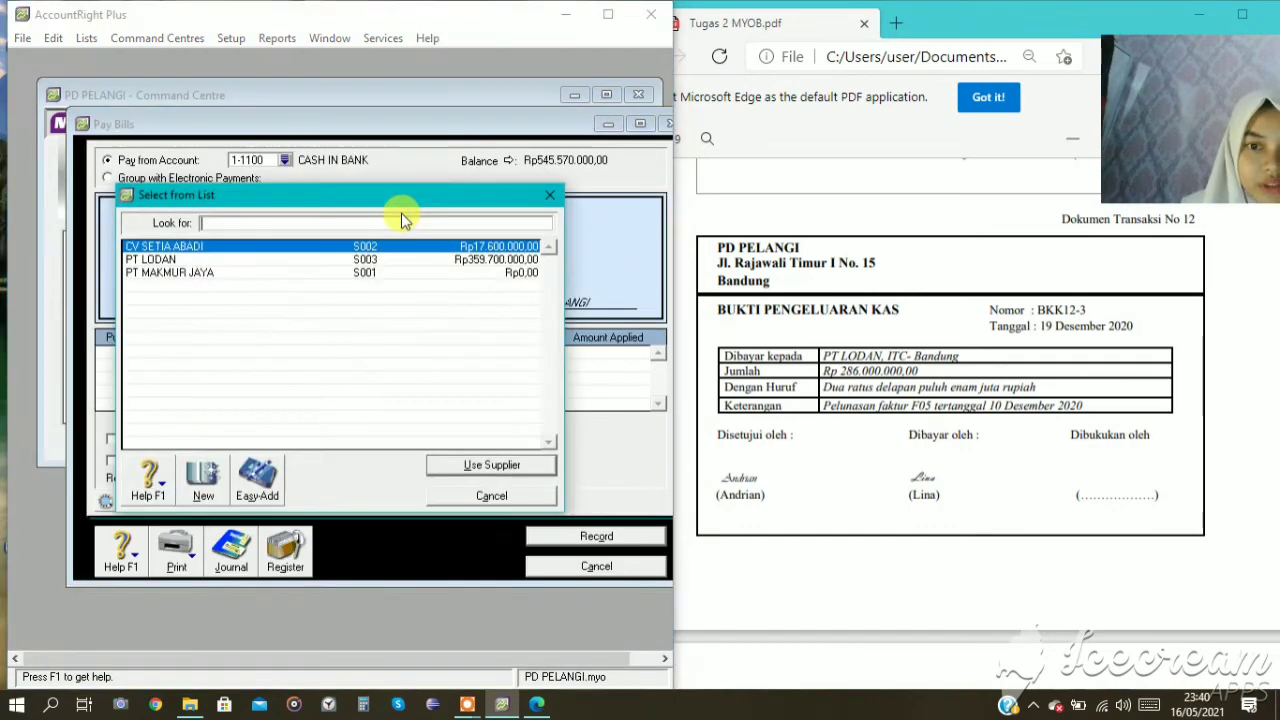
left_click(286, 260)
left_click(457, 465)
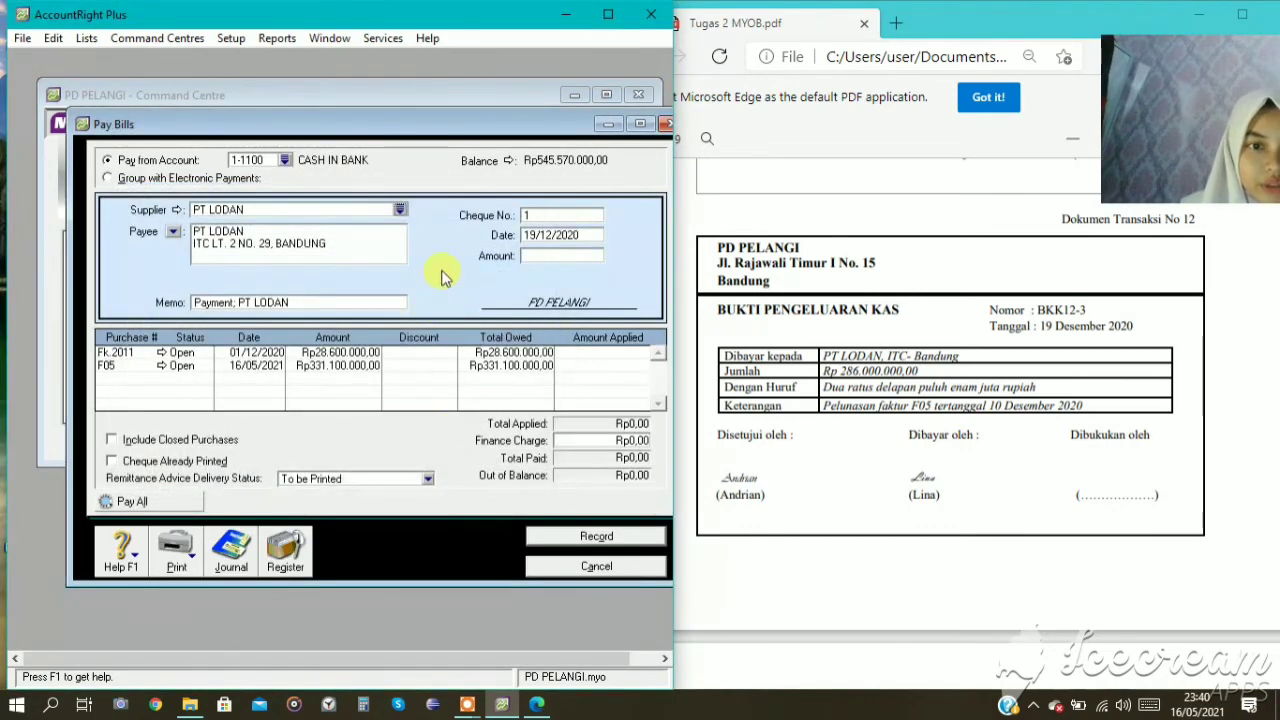
Set the PT LODAN payment's cheque number to BKK12-3 and keep its date at 19/12/2020.
left_click(528, 216)
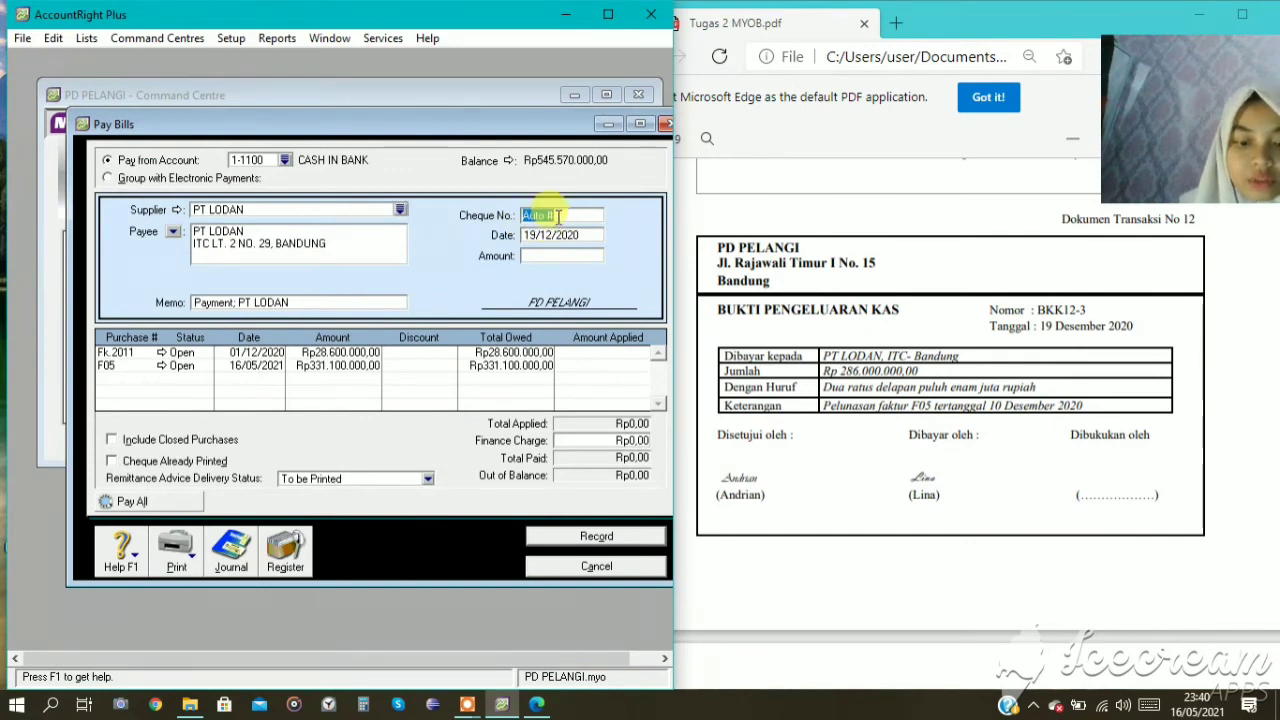
type("BKK12-3")
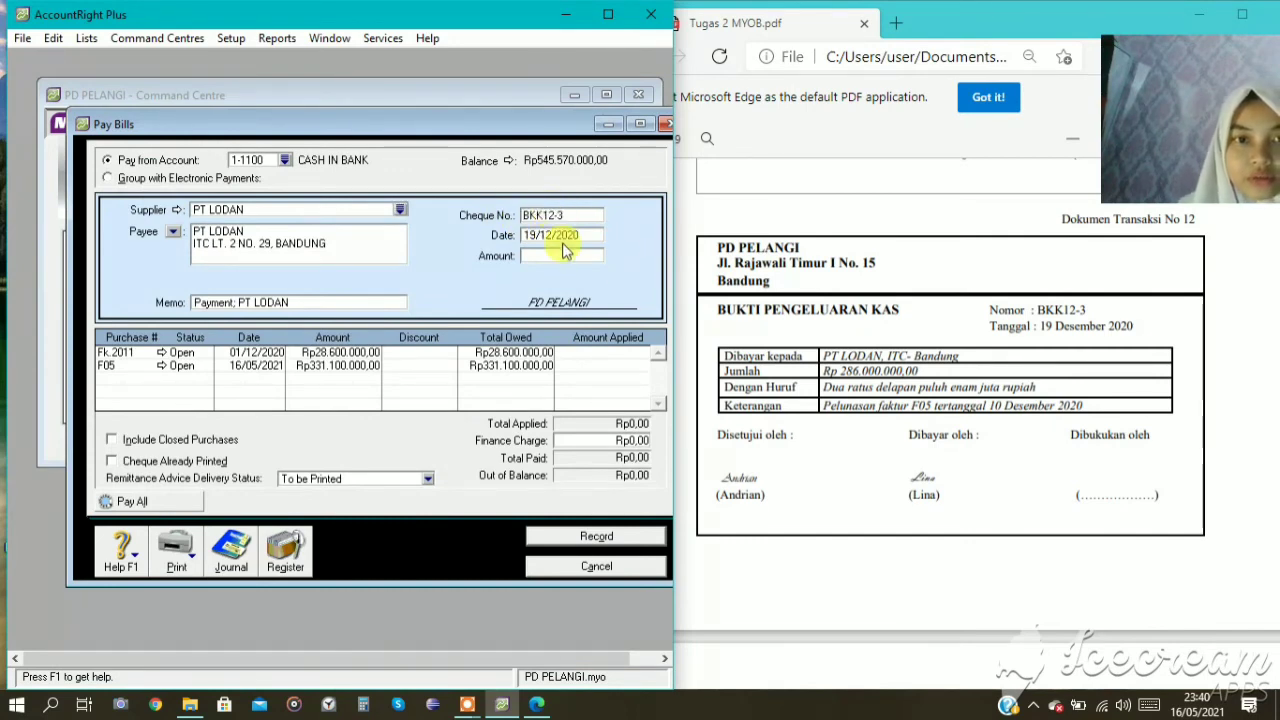
left_click(532, 236)
left_click(535, 236)
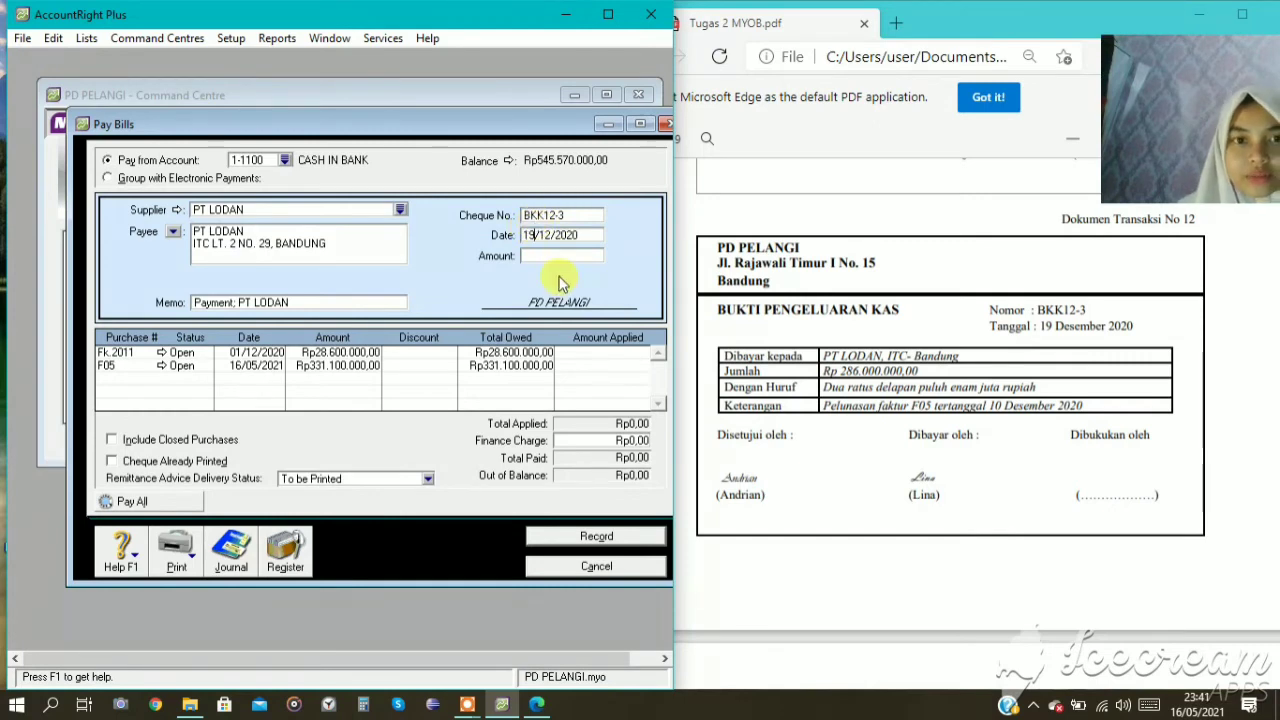
Set the payment amount to Rp286.000.000 and apply all of it to purchase F05.
left_click(566, 255)
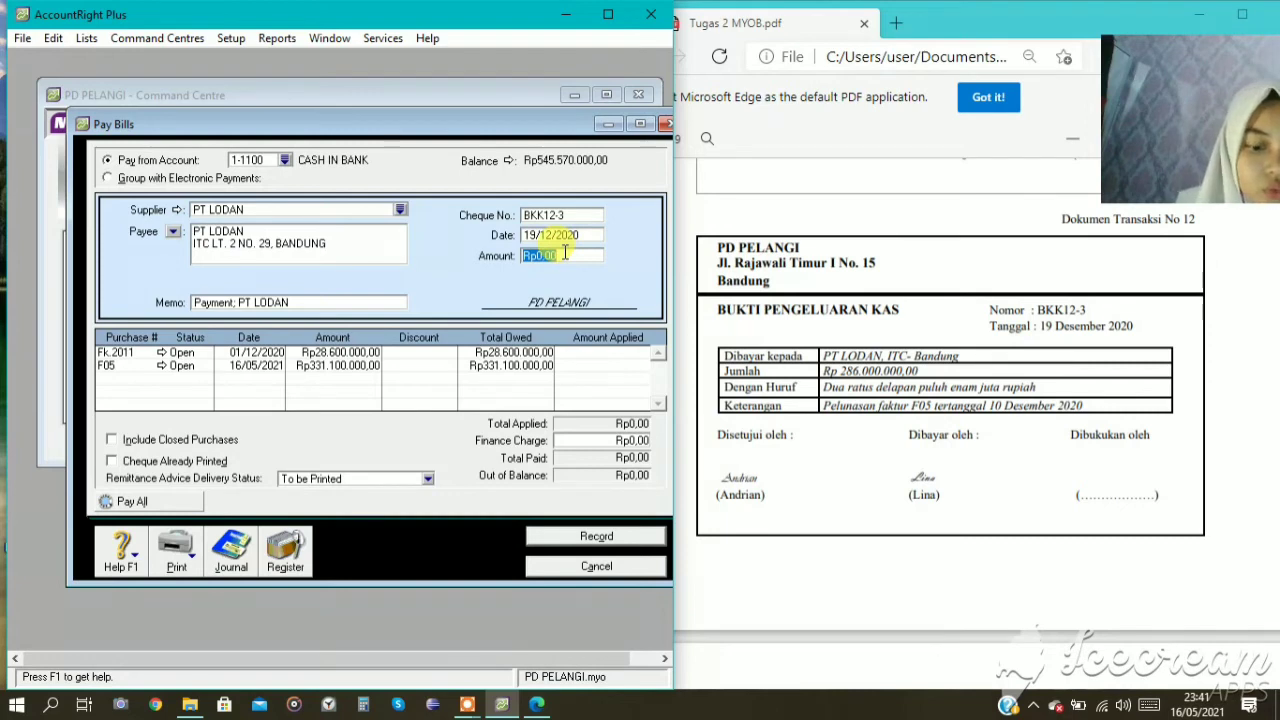
type("2860")
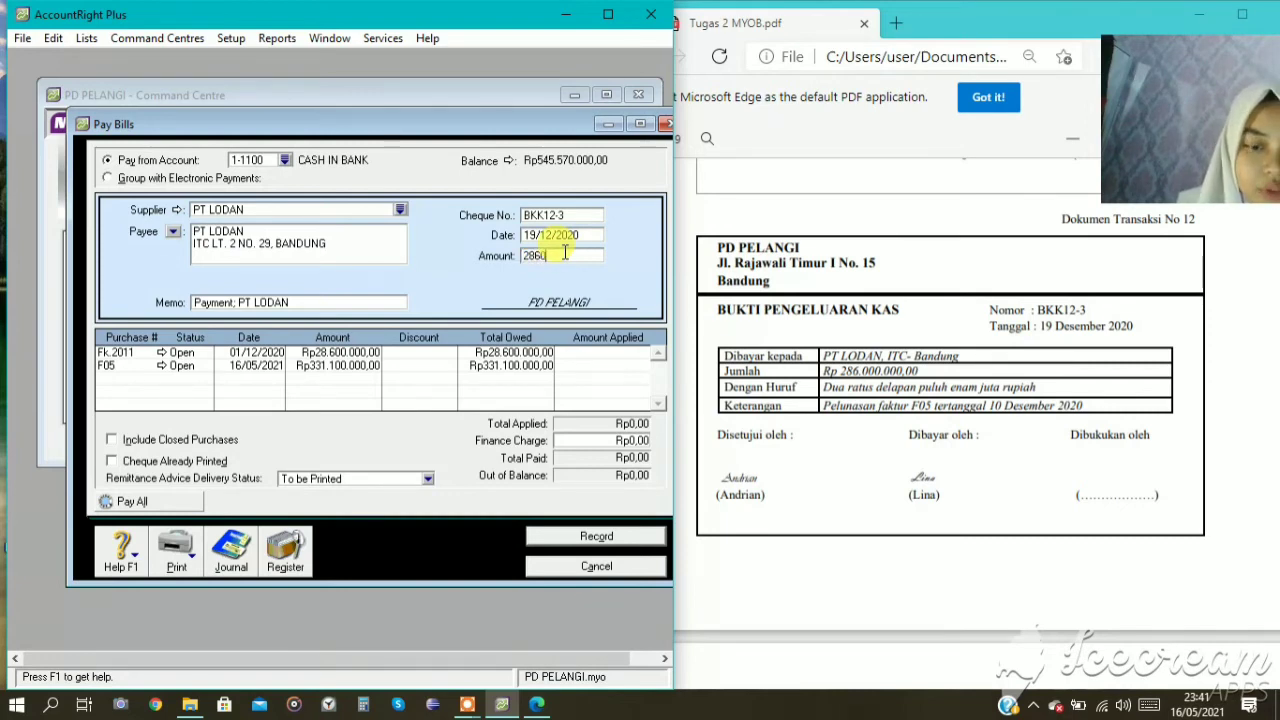
type("0000")
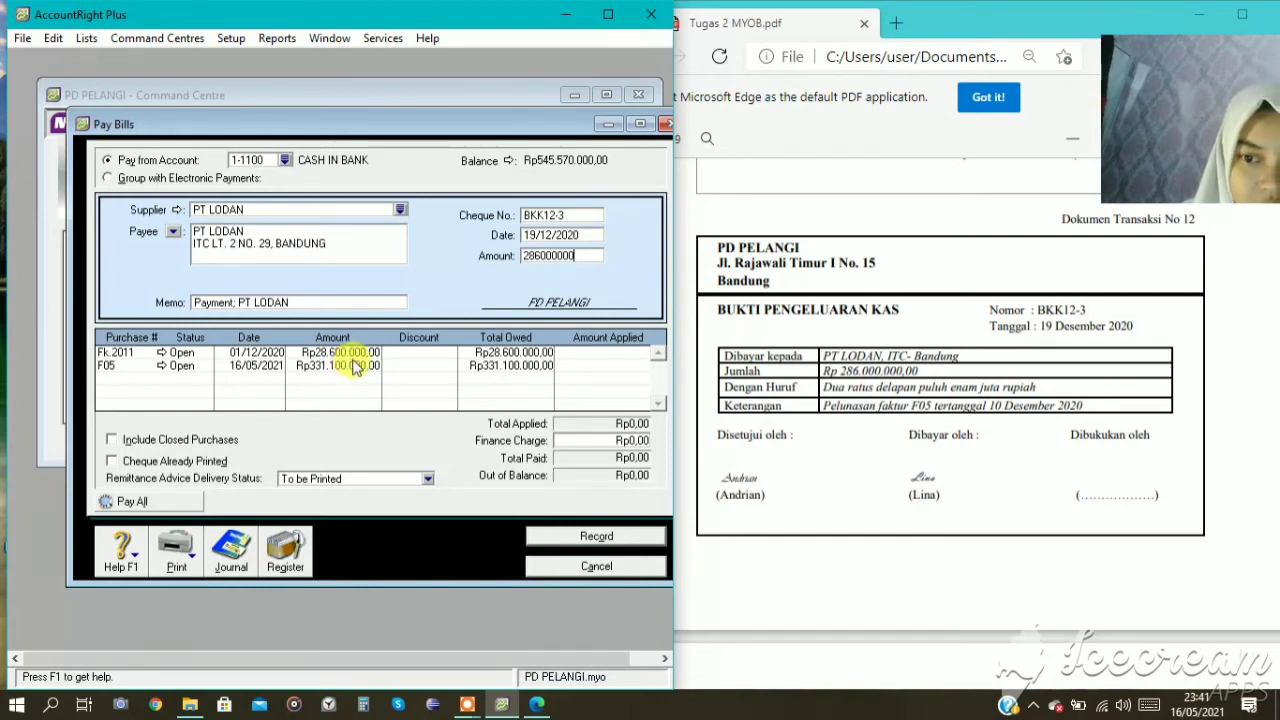
left_click(596, 366)
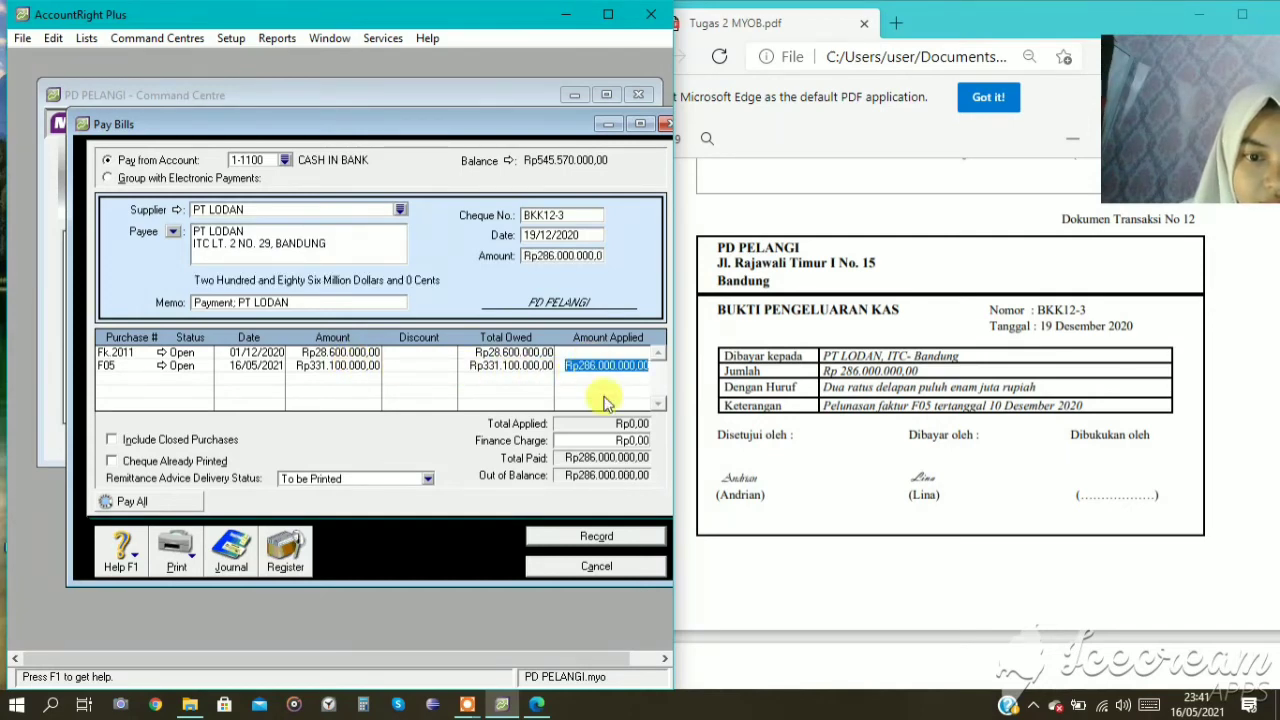
key("Tab")
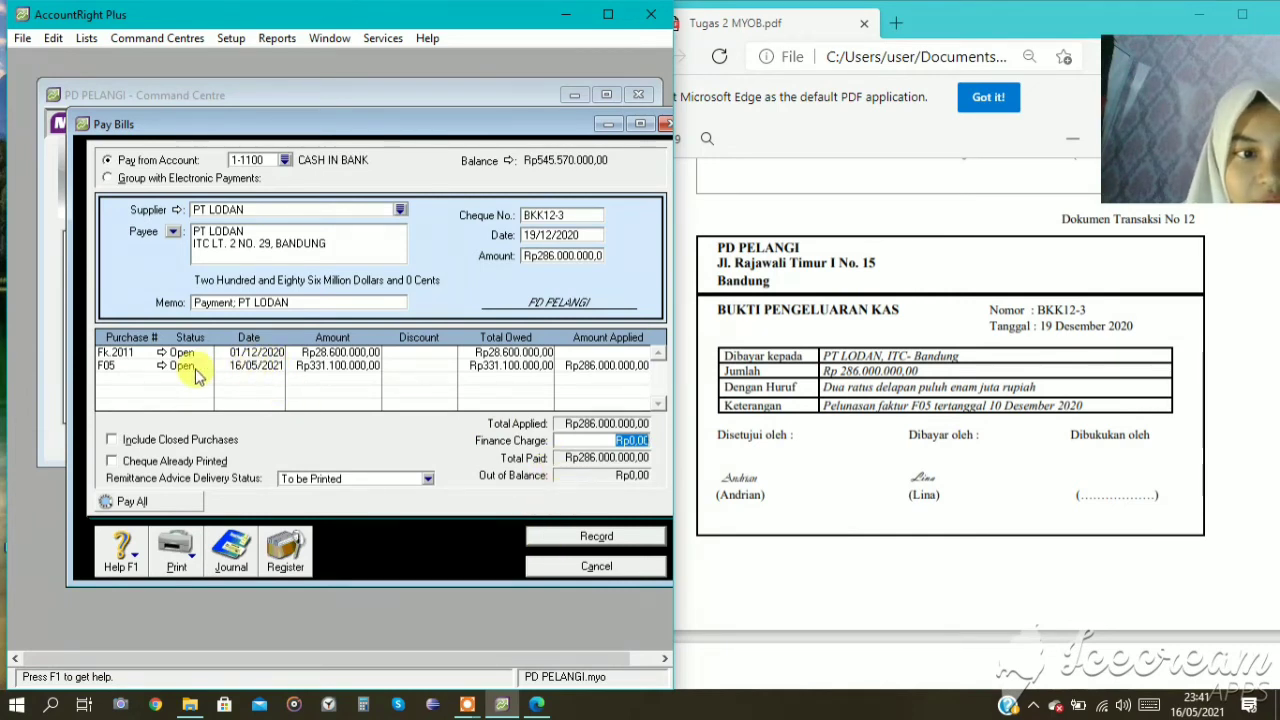
Look up the transactions behind purchase F05, and record the PT LODAN payment.
left_click(162, 366)
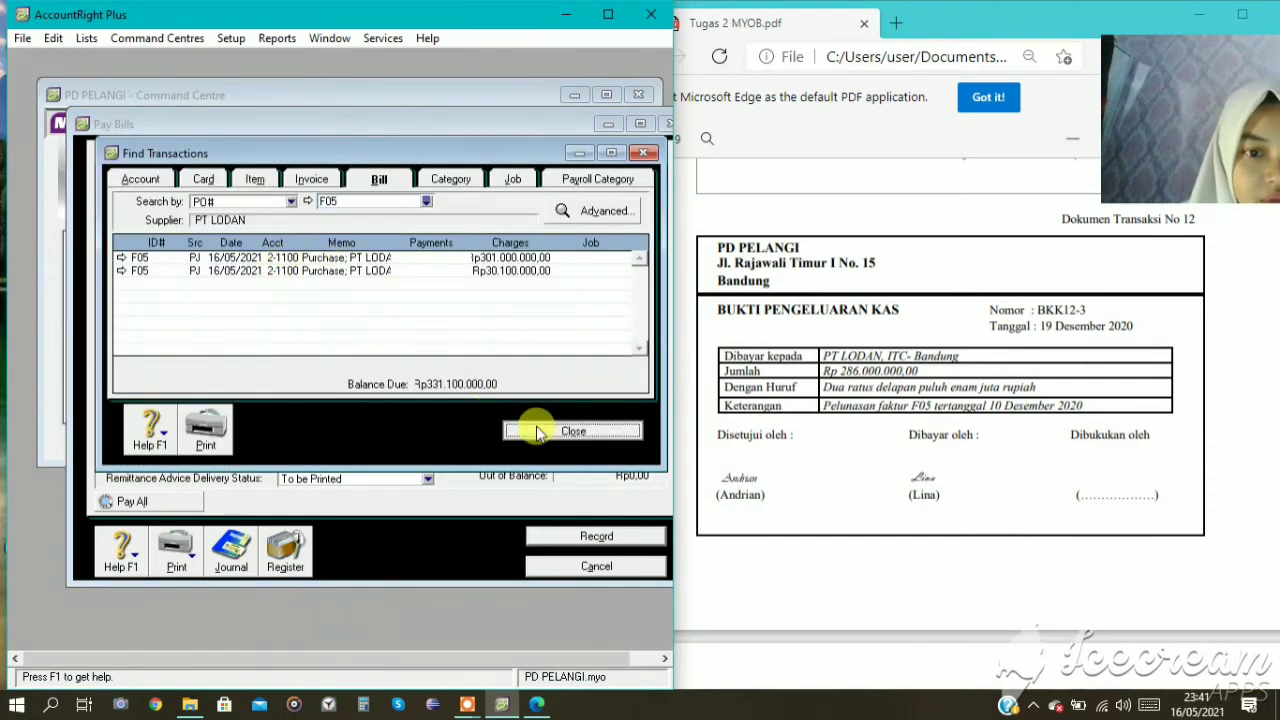
left_click(545, 430)
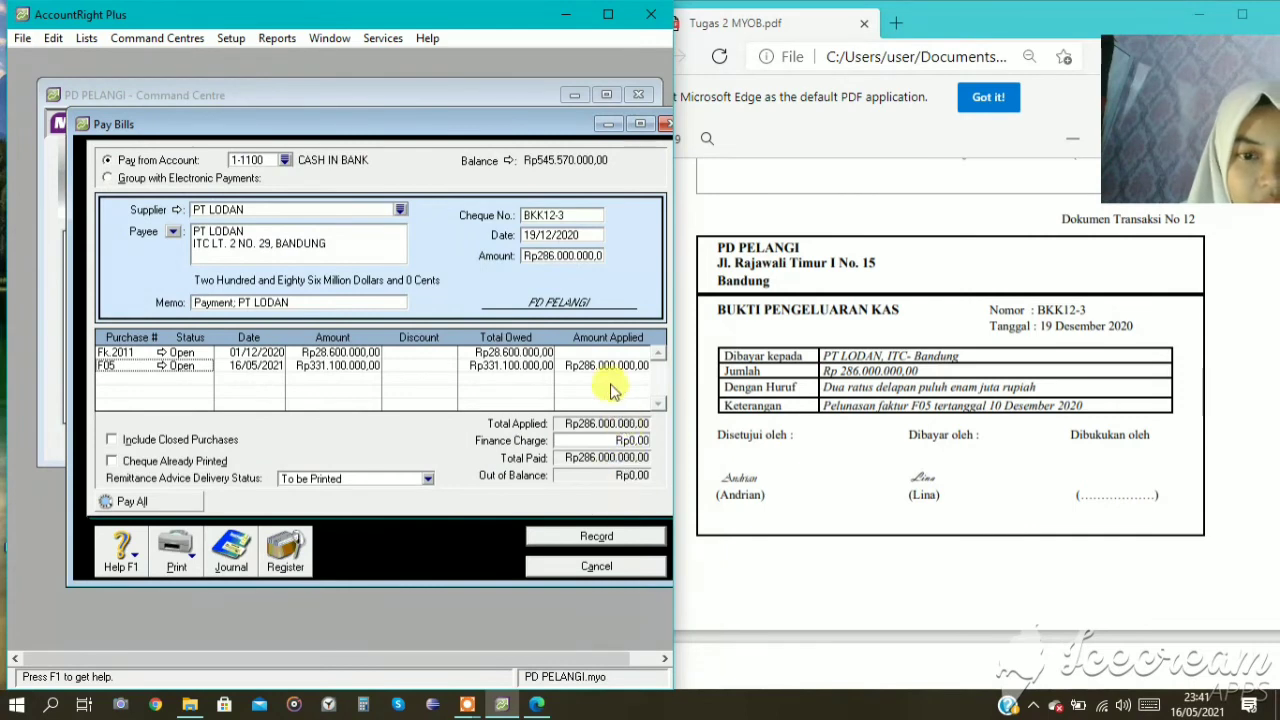
left_click(596, 538)
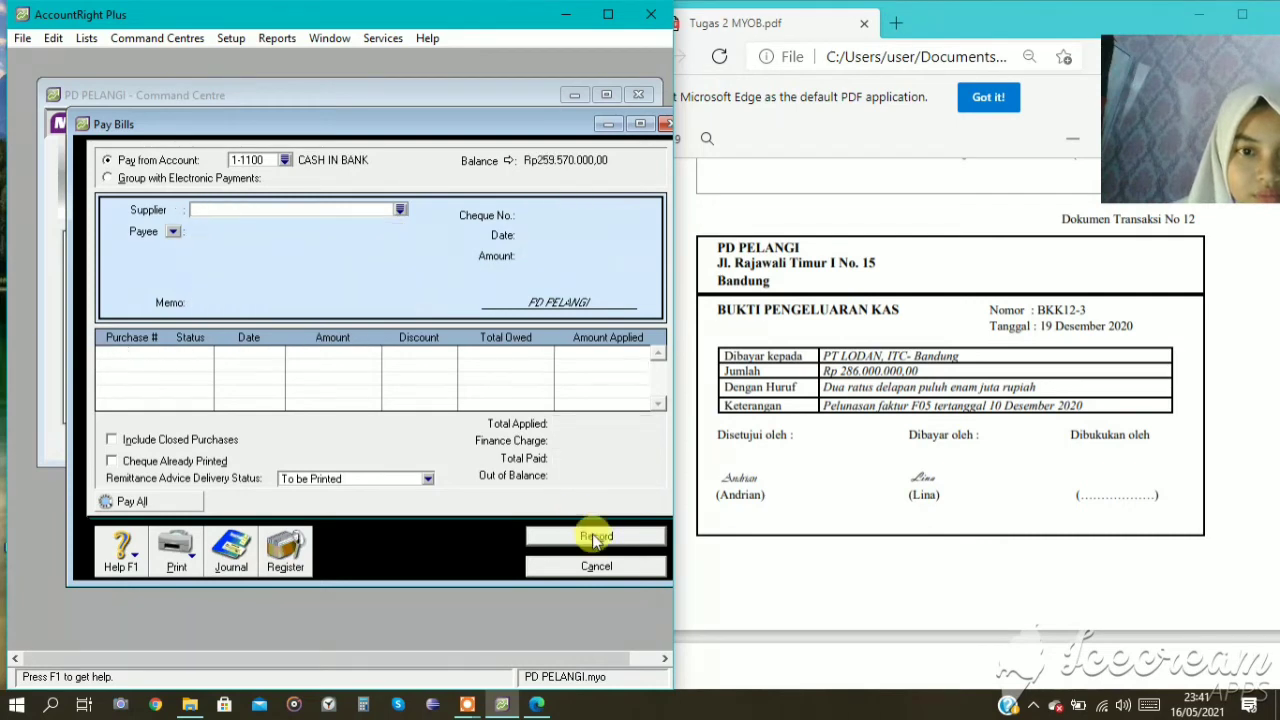
left_click(578, 565)
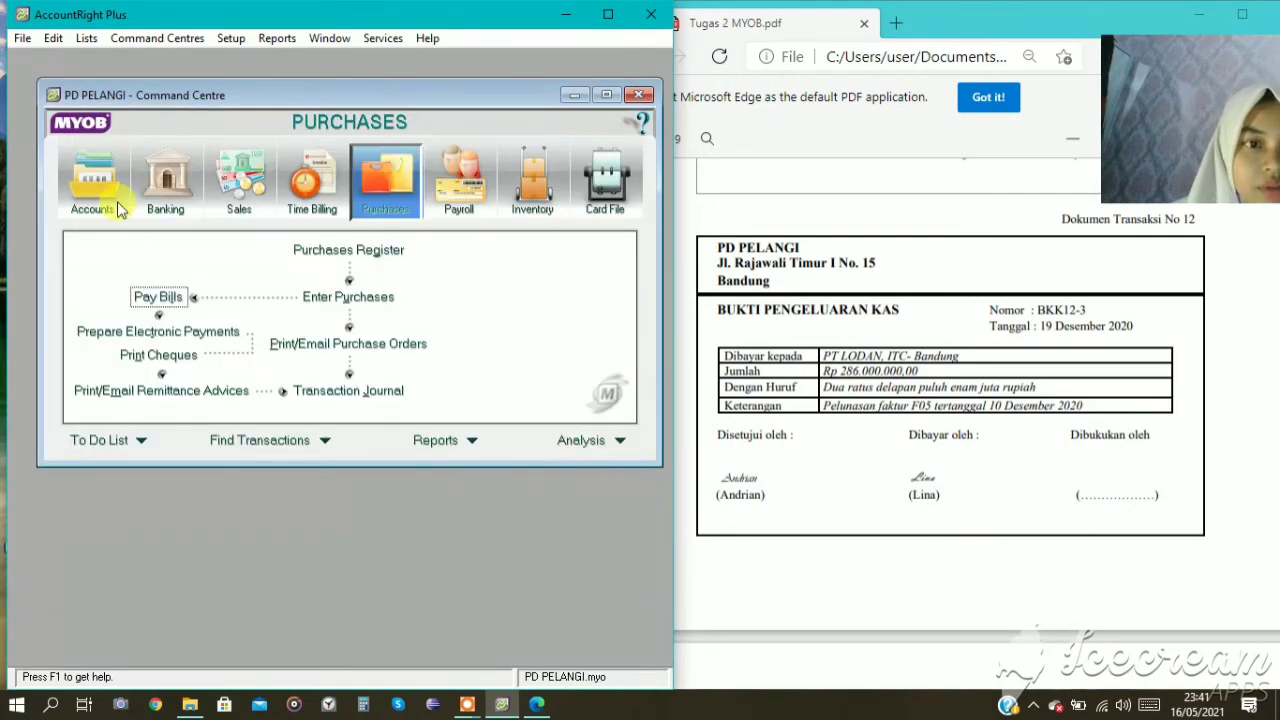
Open the PT LODAN purchase F05 from the purchases section of the accounts transaction journal.
left_click(131, 188)
left_click(337, 390)
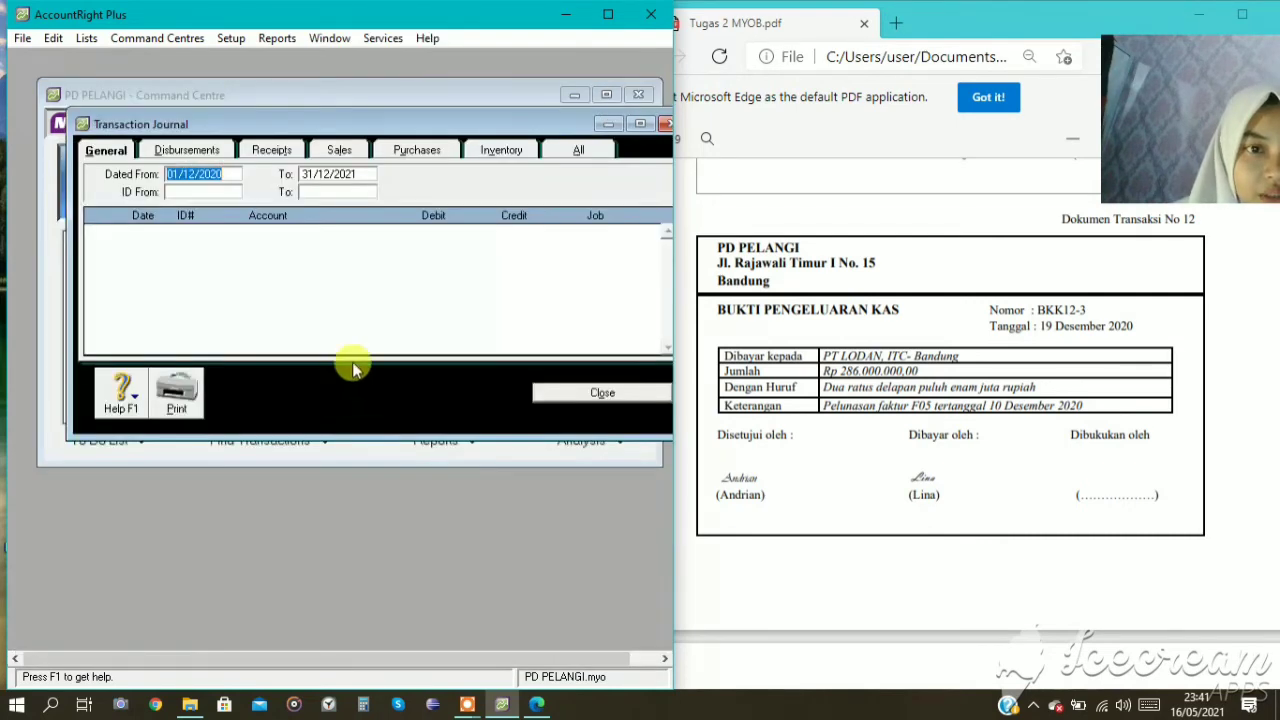
left_click(386, 152)
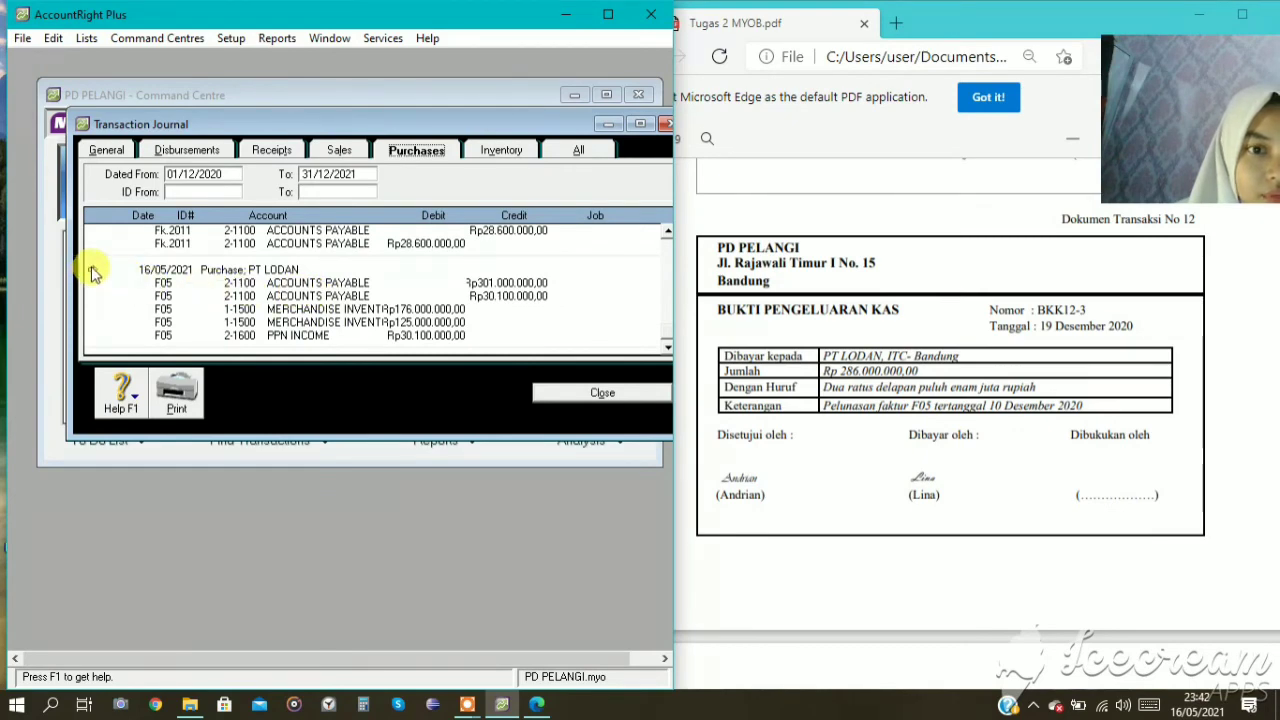
left_click(91, 266)
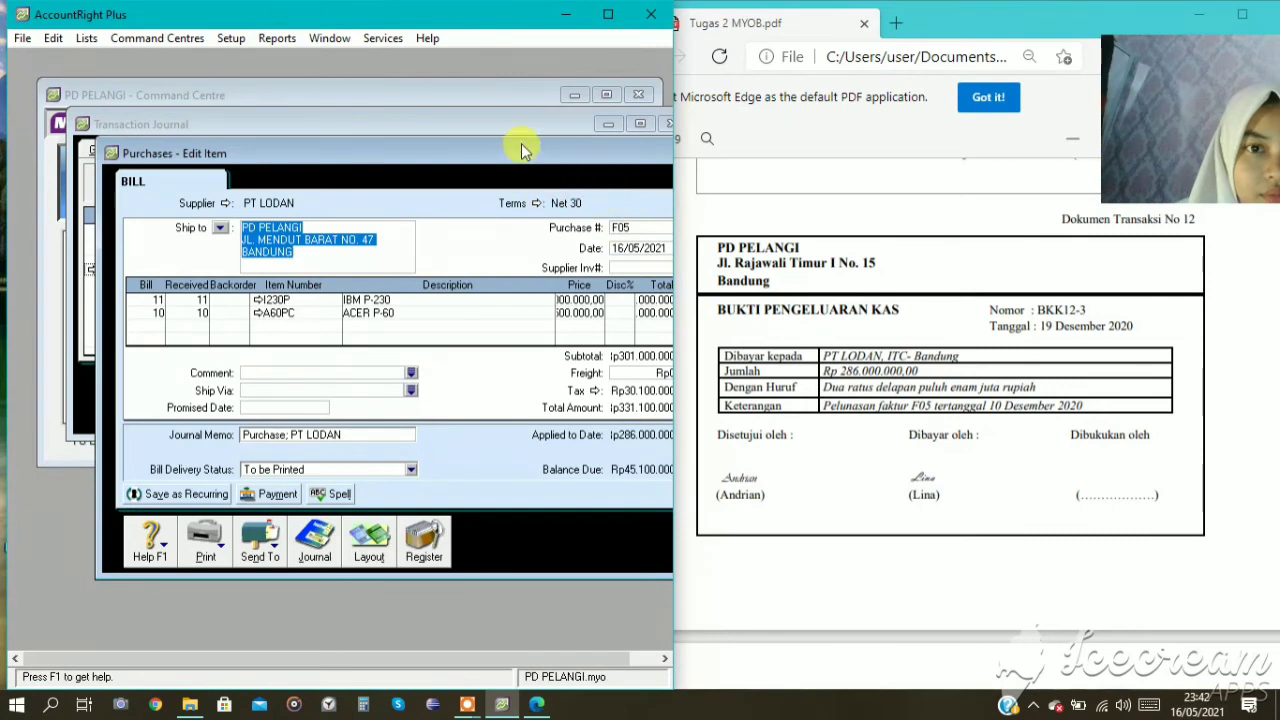
left_click_drag(436, 160, 288, 162)
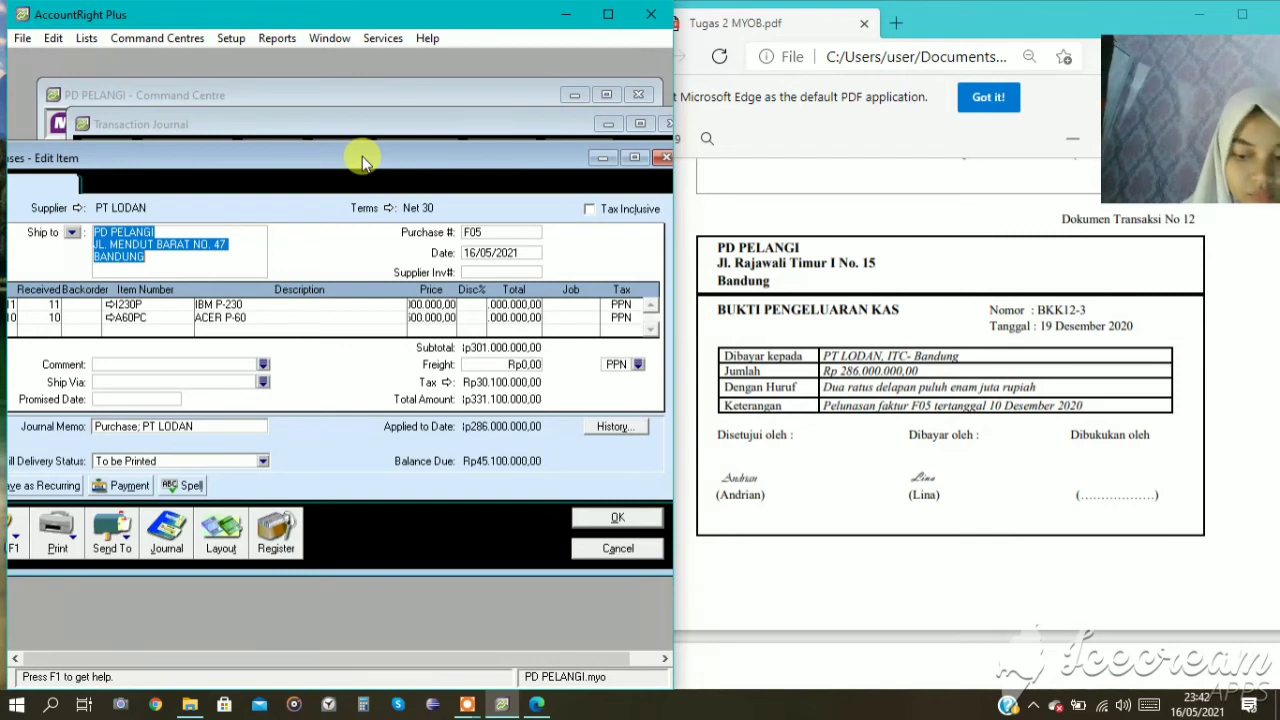
Set the date of the PT LODAN purchase F05 to 10/12/2020.
left_click(493, 256)
left_click(505, 253)
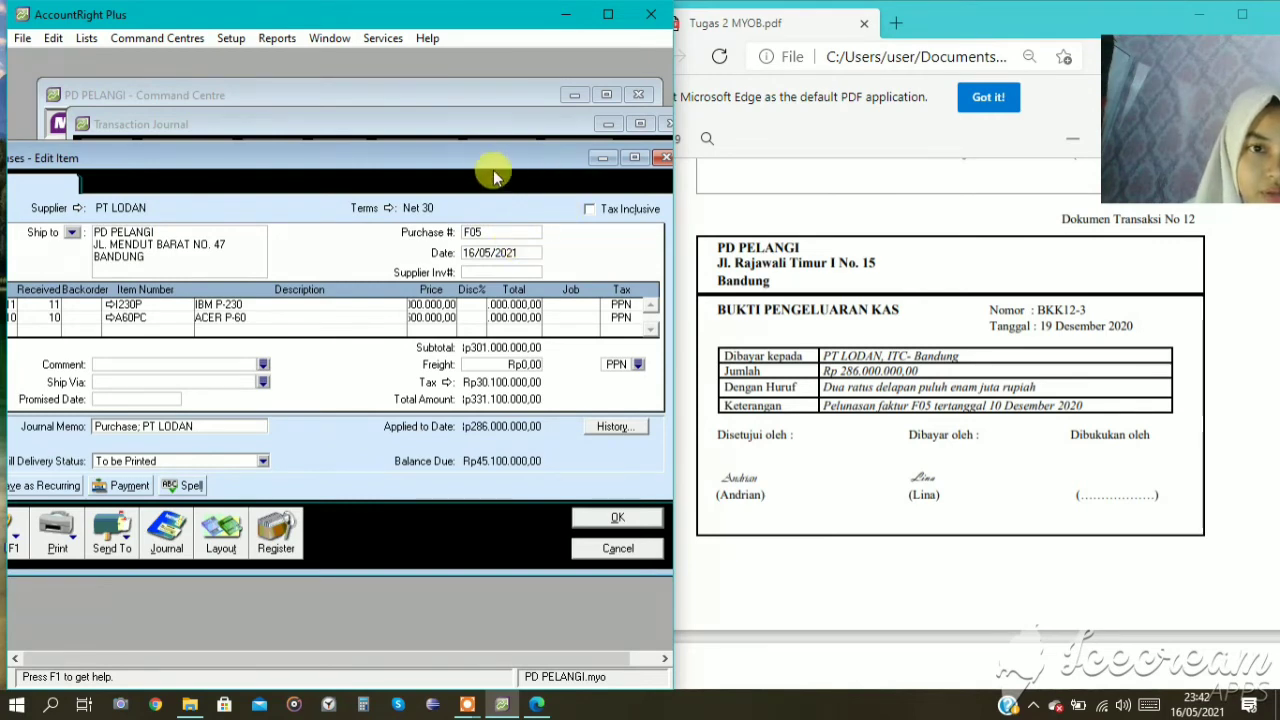
mouse_move(520, 151)
left_mouse_down()
mouse_move(534, 149)
mouse_move(508, 143)
left_mouse_up()
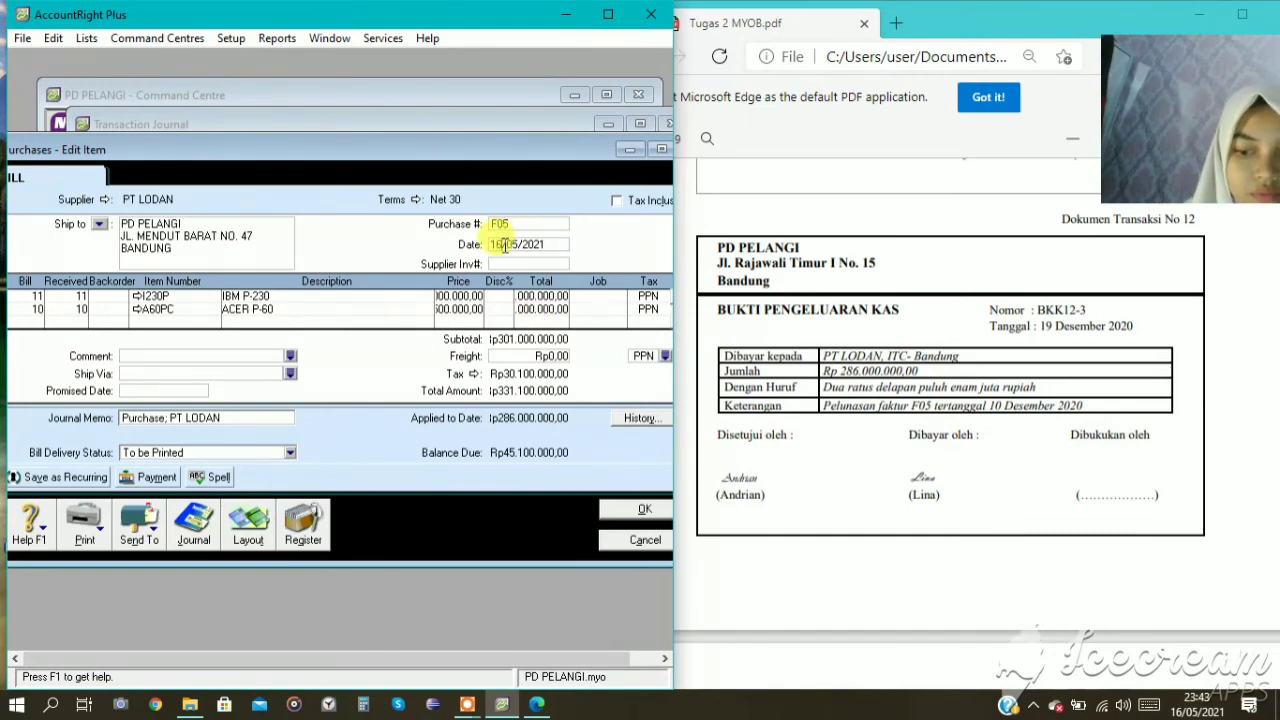
key("BackSpace")
key("BackSpace")
type("10")
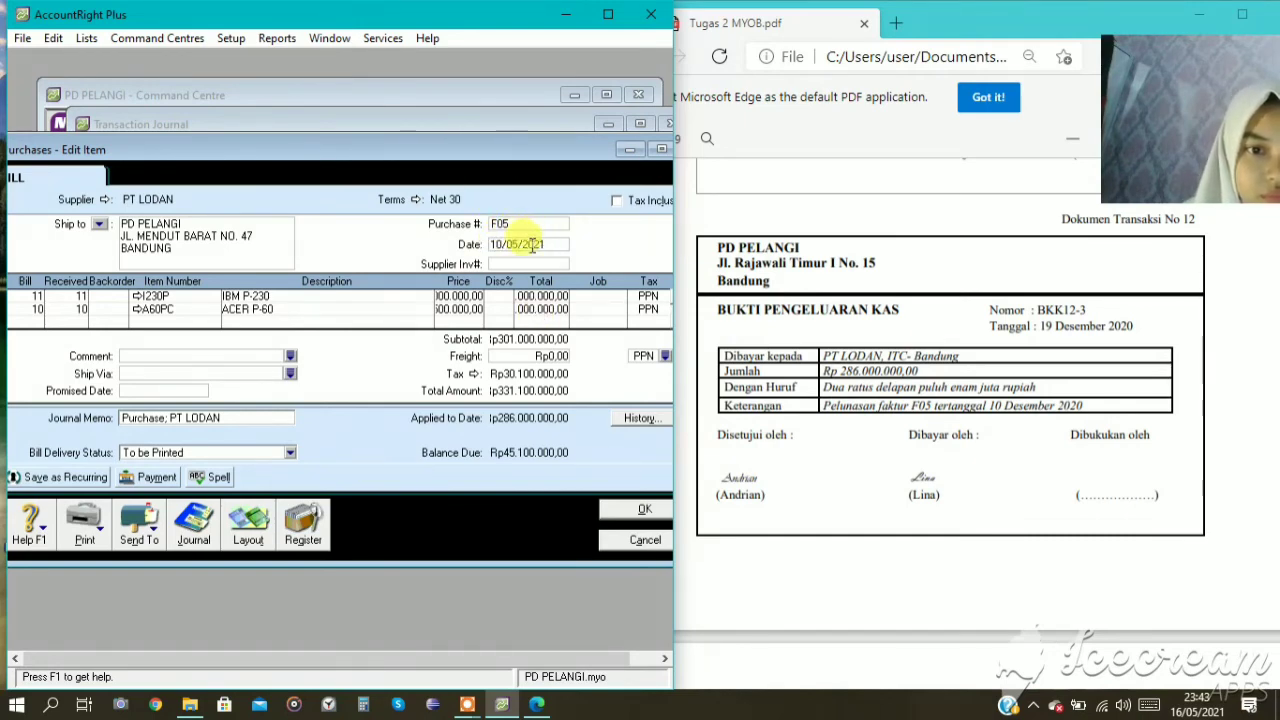
key("BackSpace")
key("BackSpace")
type("12")
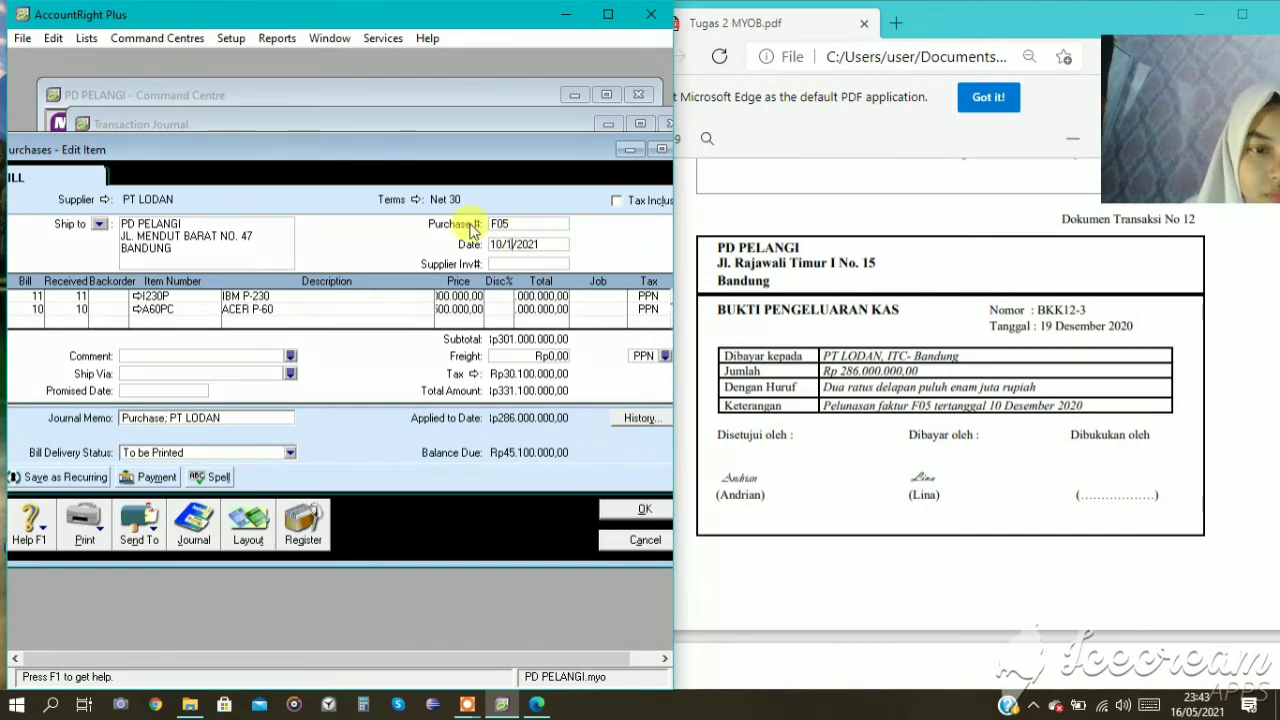
left_click(565, 244)
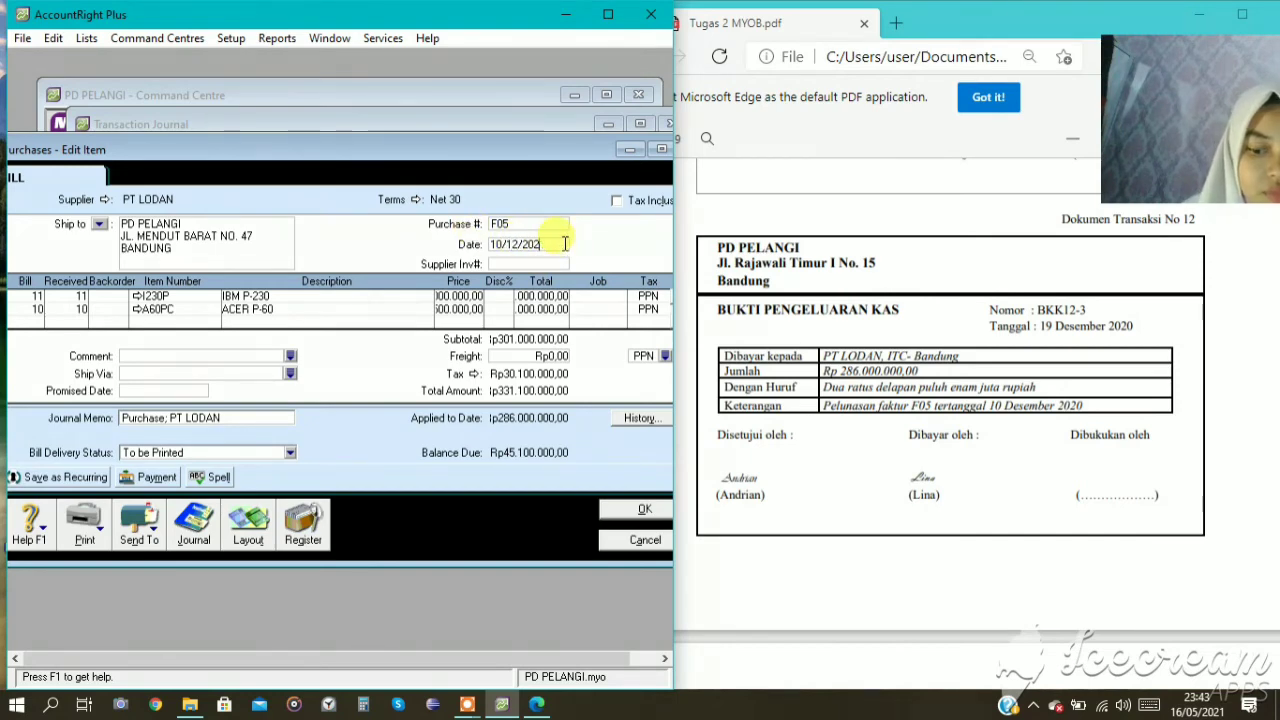
Save the edited F05 purchase without changing its tax code, and close the transaction journal.
left_click(621, 510)
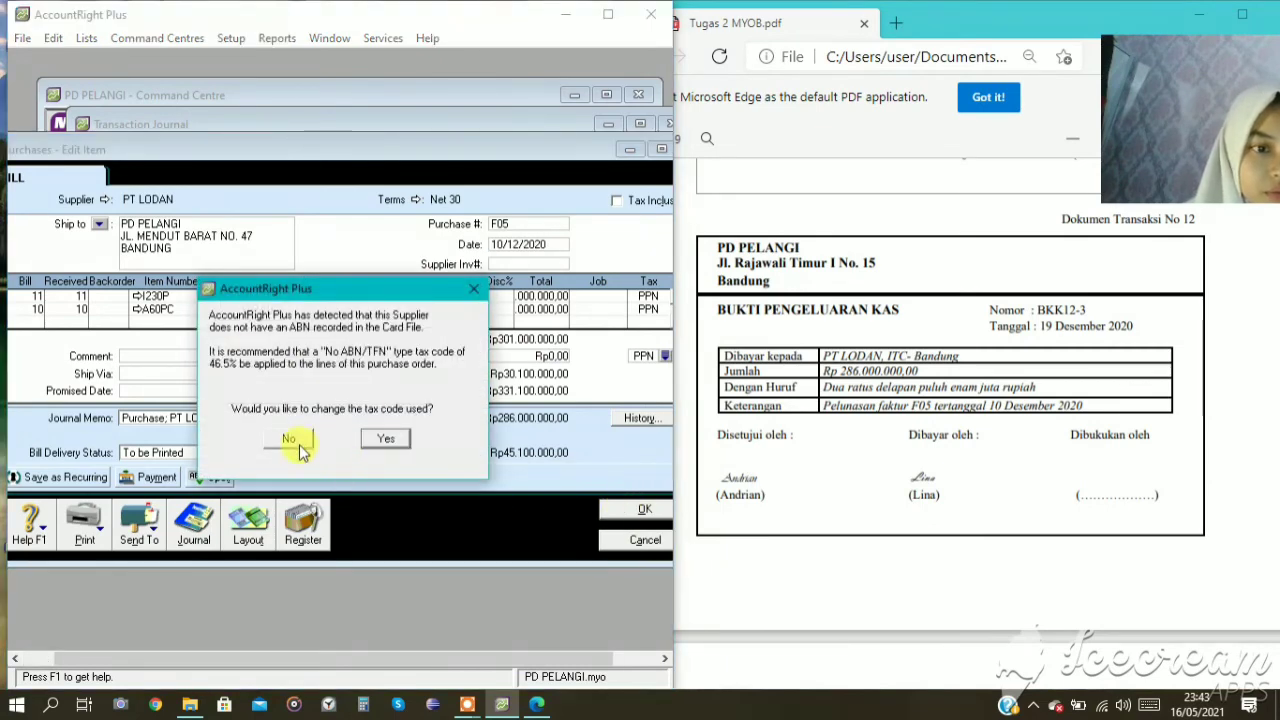
left_click(292, 437)
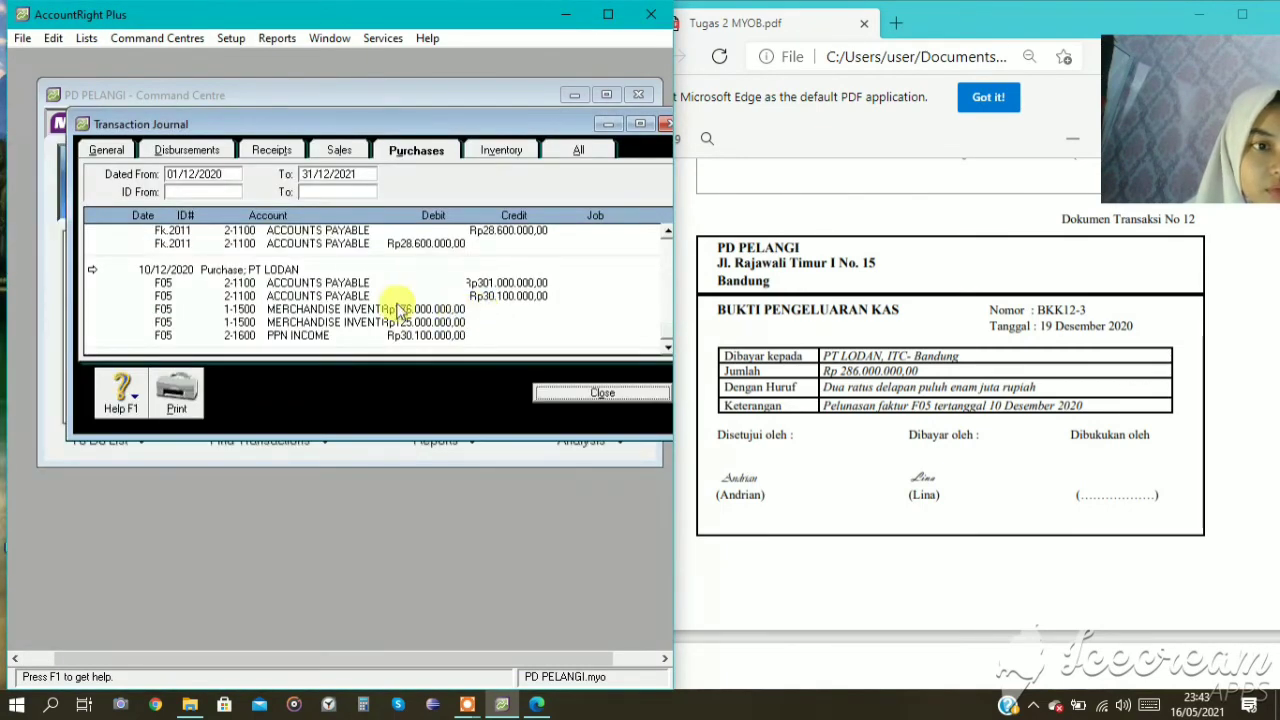
left_click(582, 390)
Start a Spend Money entry for transaction 13 in Banking, paid from account 1-1200 PETTY CASH.
scroll(965, 334, "down", 5)
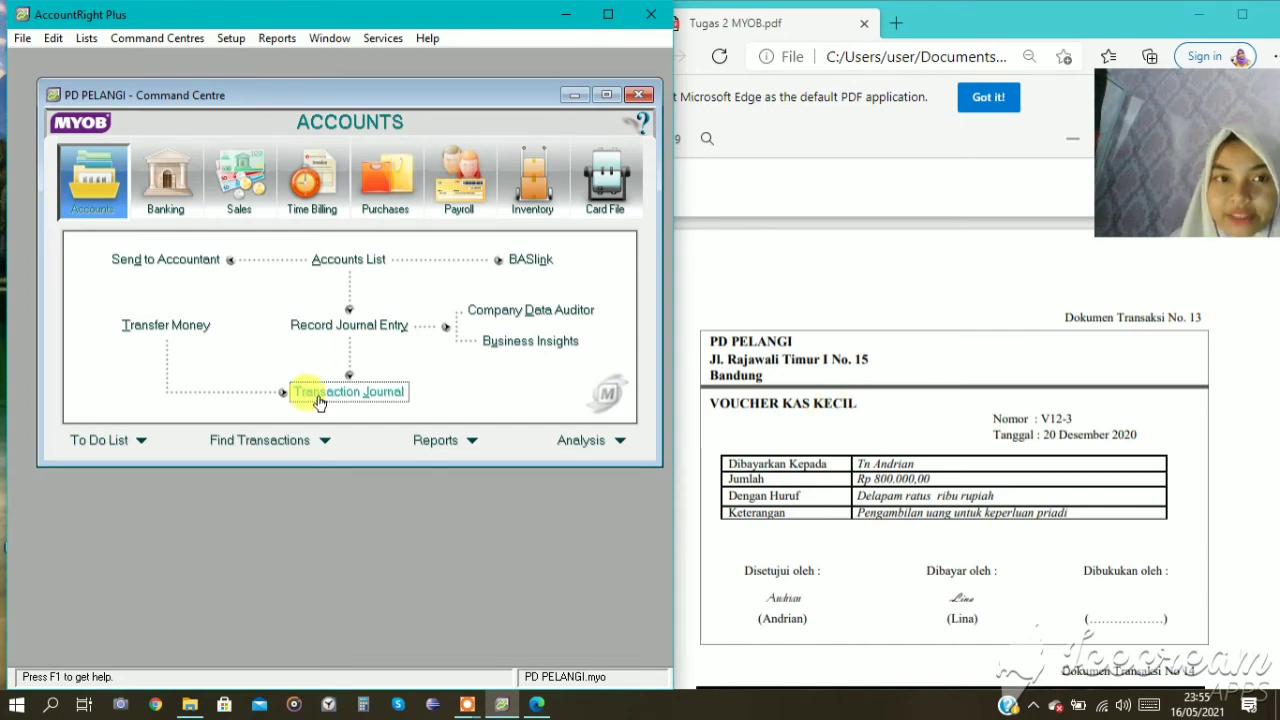
left_click(168, 212)
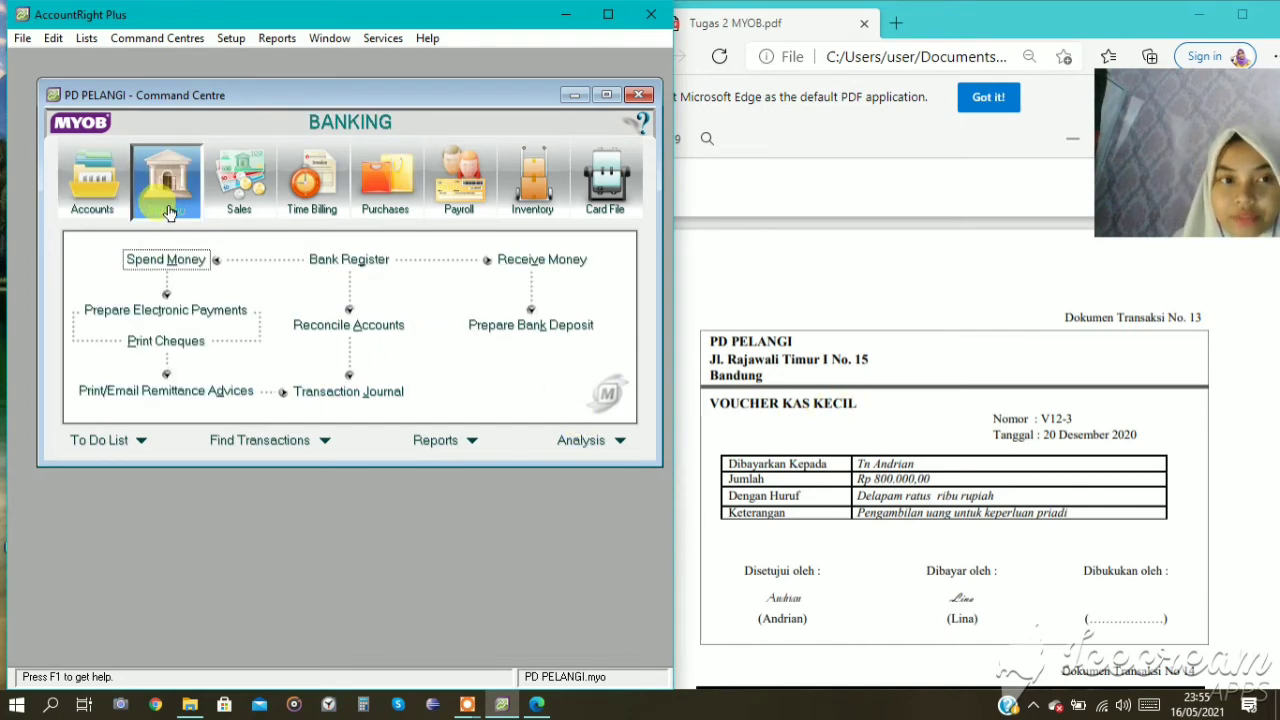
left_click(184, 262)
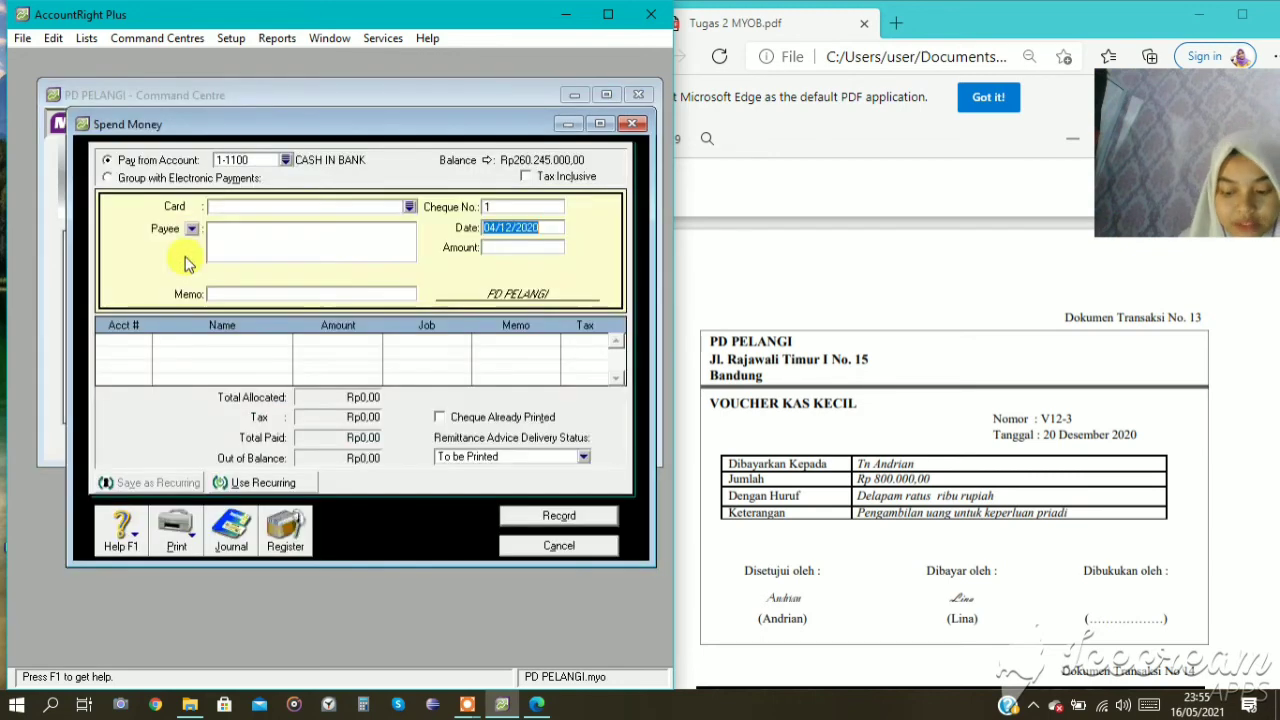
left_click(285, 160)
left_click(255, 268)
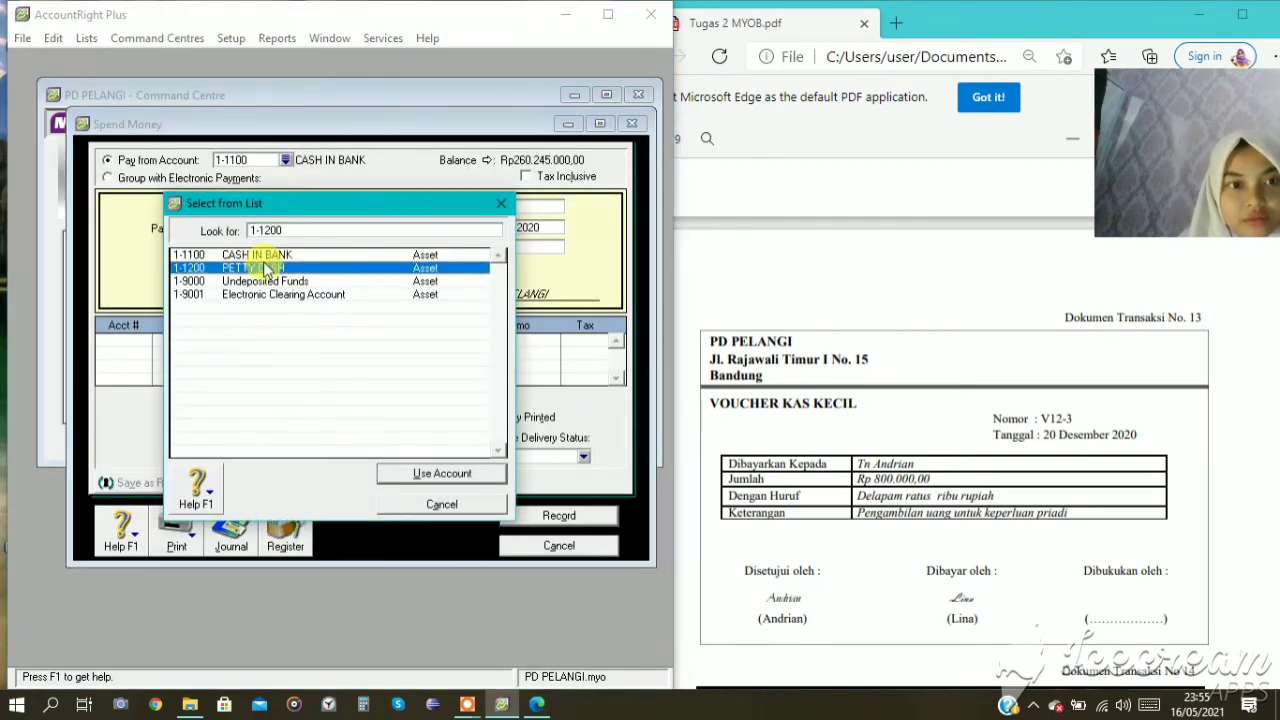
left_click(440, 473)
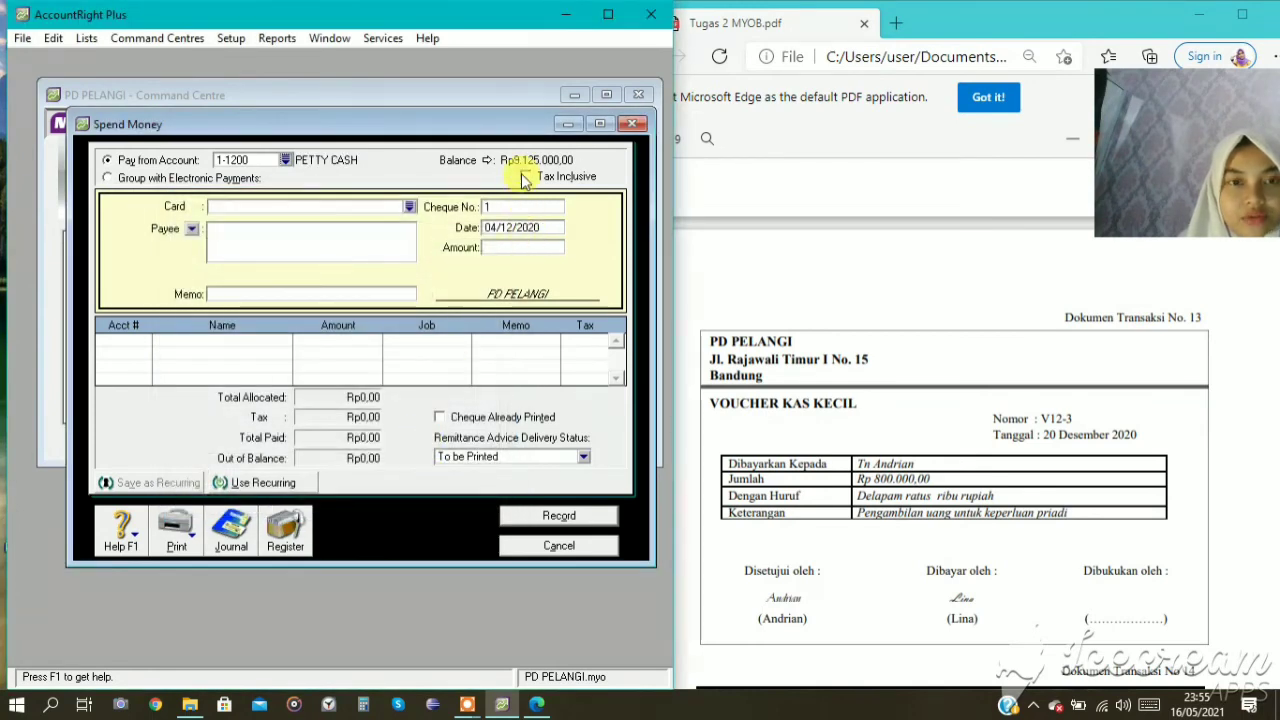
Set the petty cash payment's cheque number to V12-3 and its date to 20/12/2020.
left_click(517, 208)
key("BackSpace")
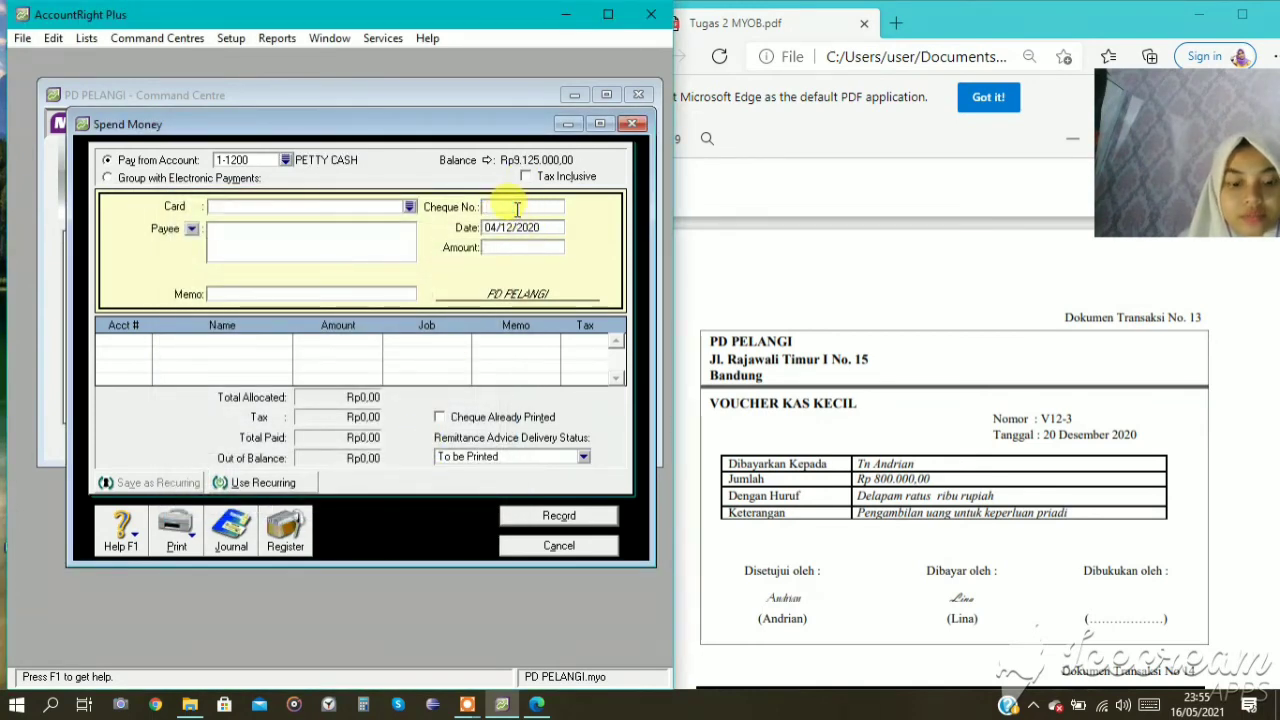
type("V12")
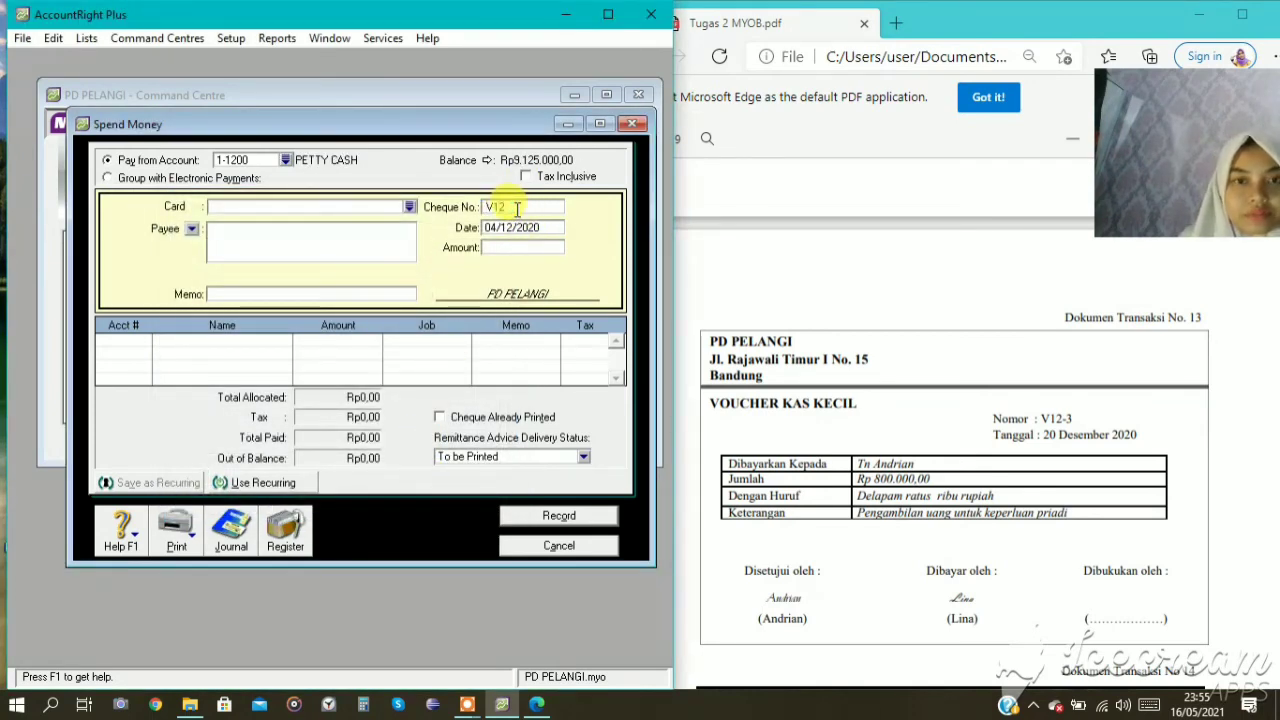
type("-")
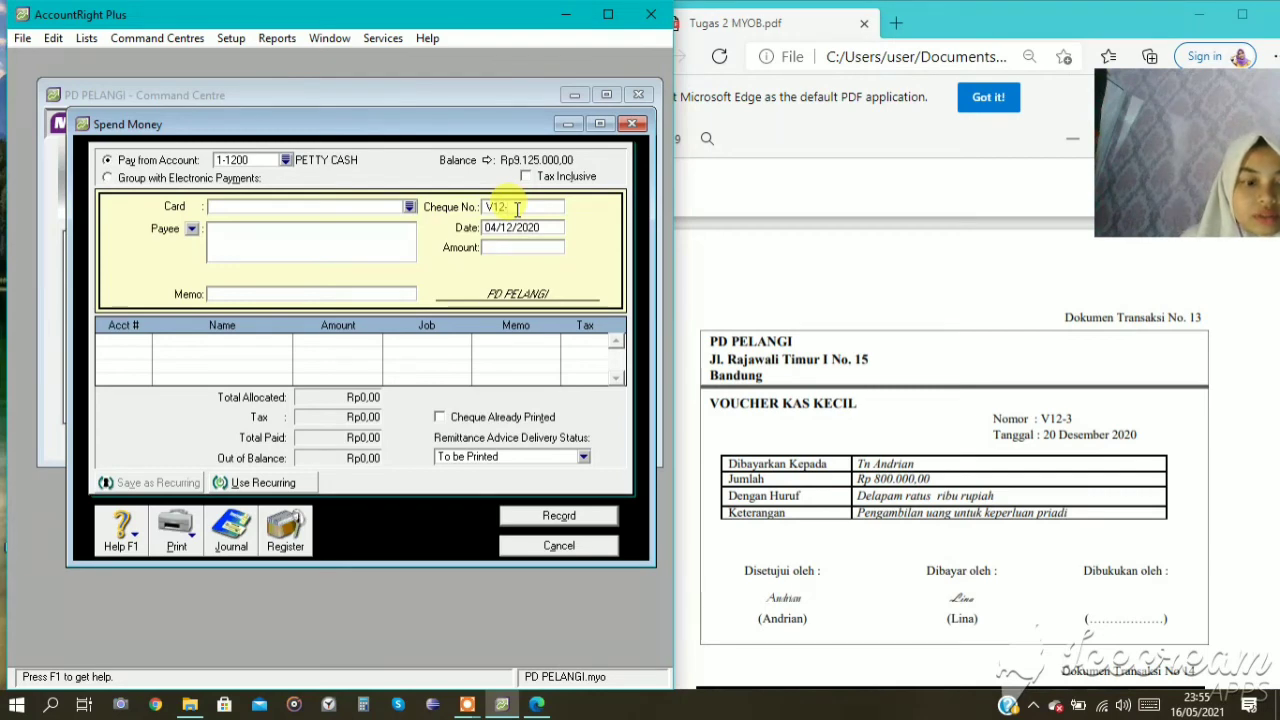
type("3")
key("Tab")
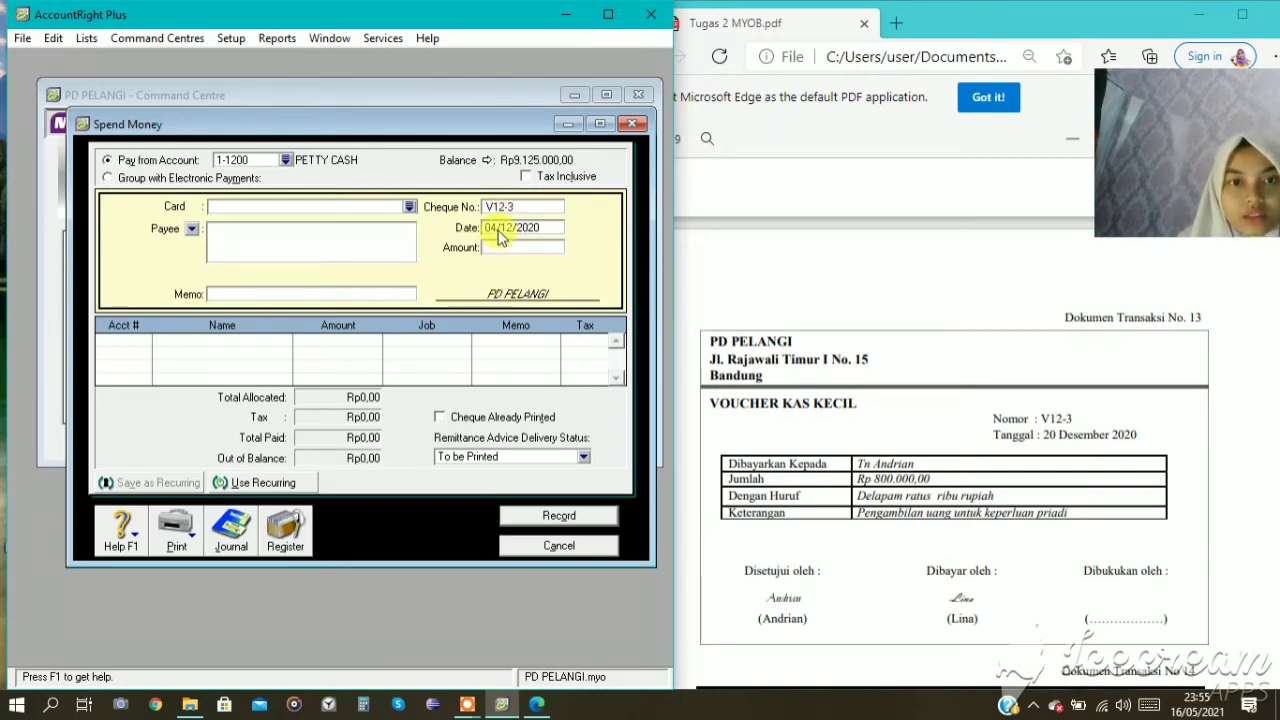
type("20/12/2020")
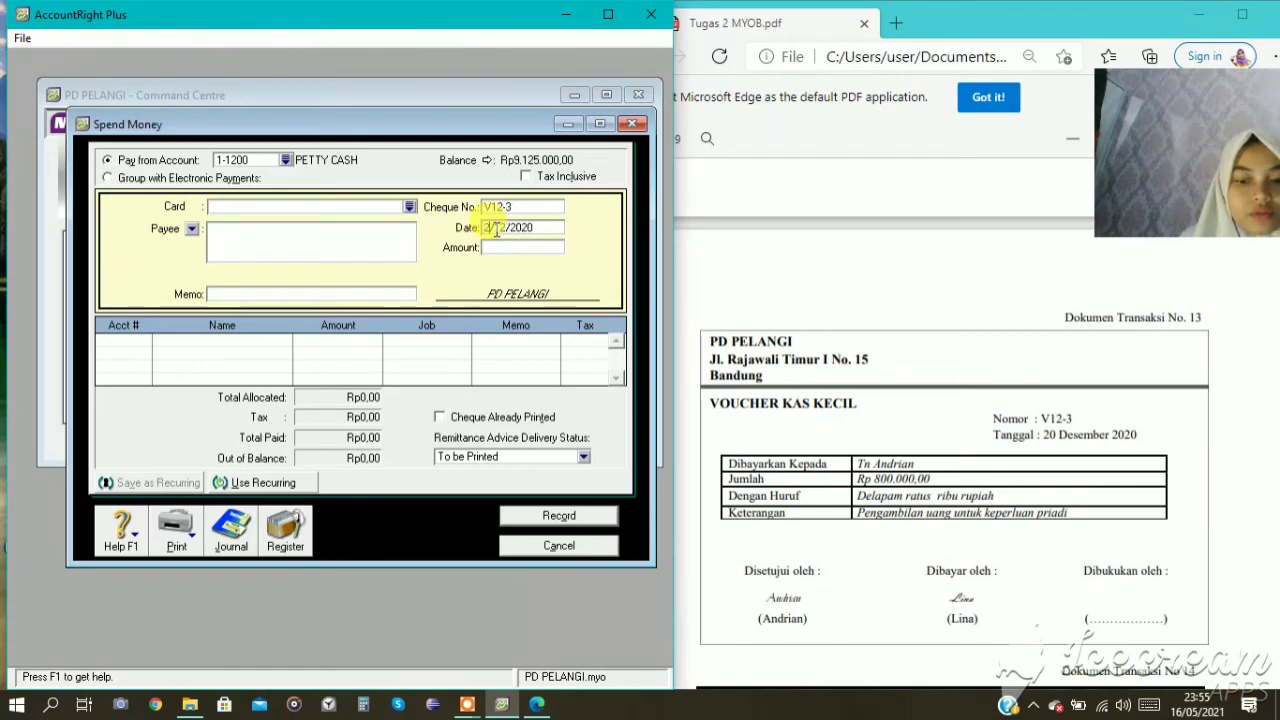
Set the amount of petty cash payment V12-3 to Rp800.000.
left_click(523, 249)
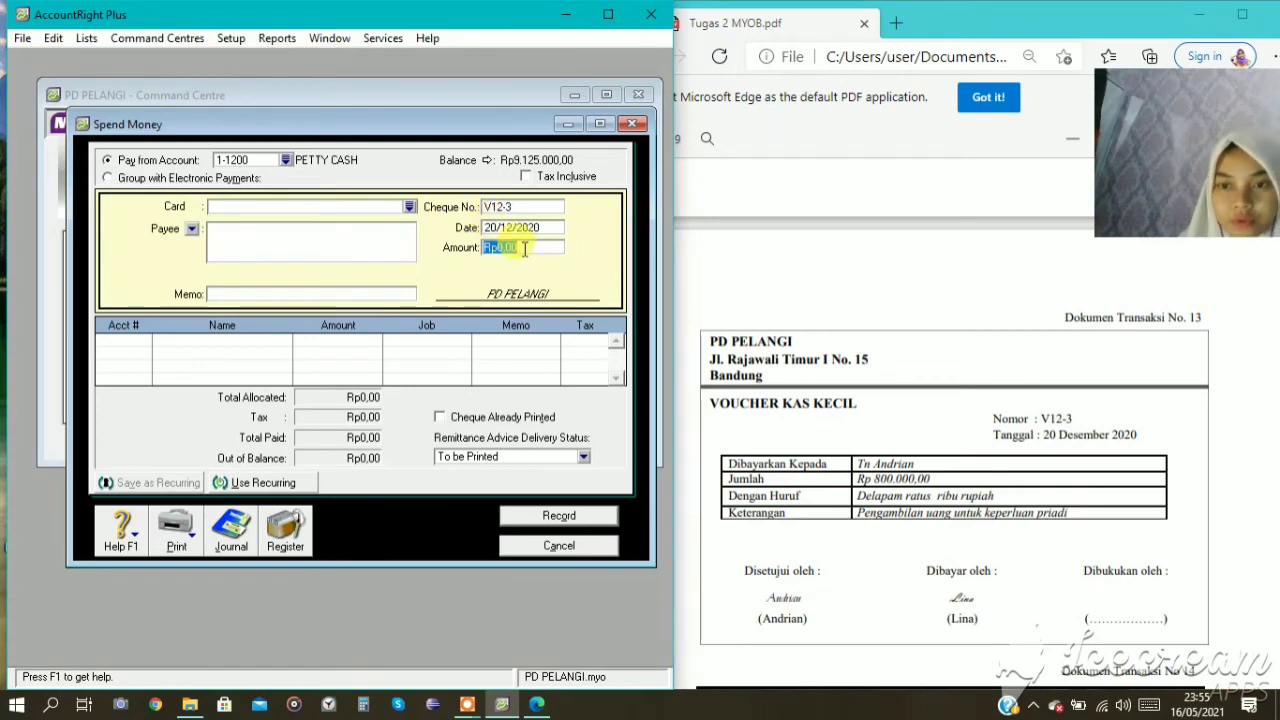
type("8.000.00")
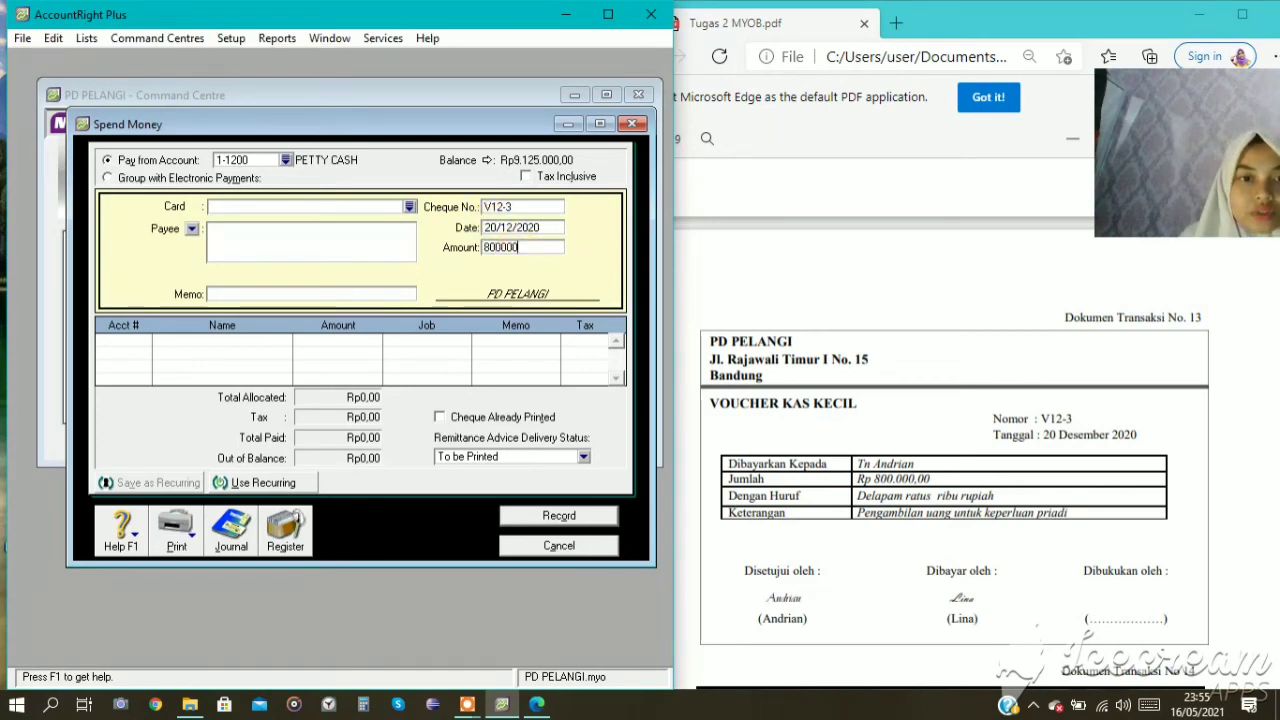
type("0")
key("Tab")
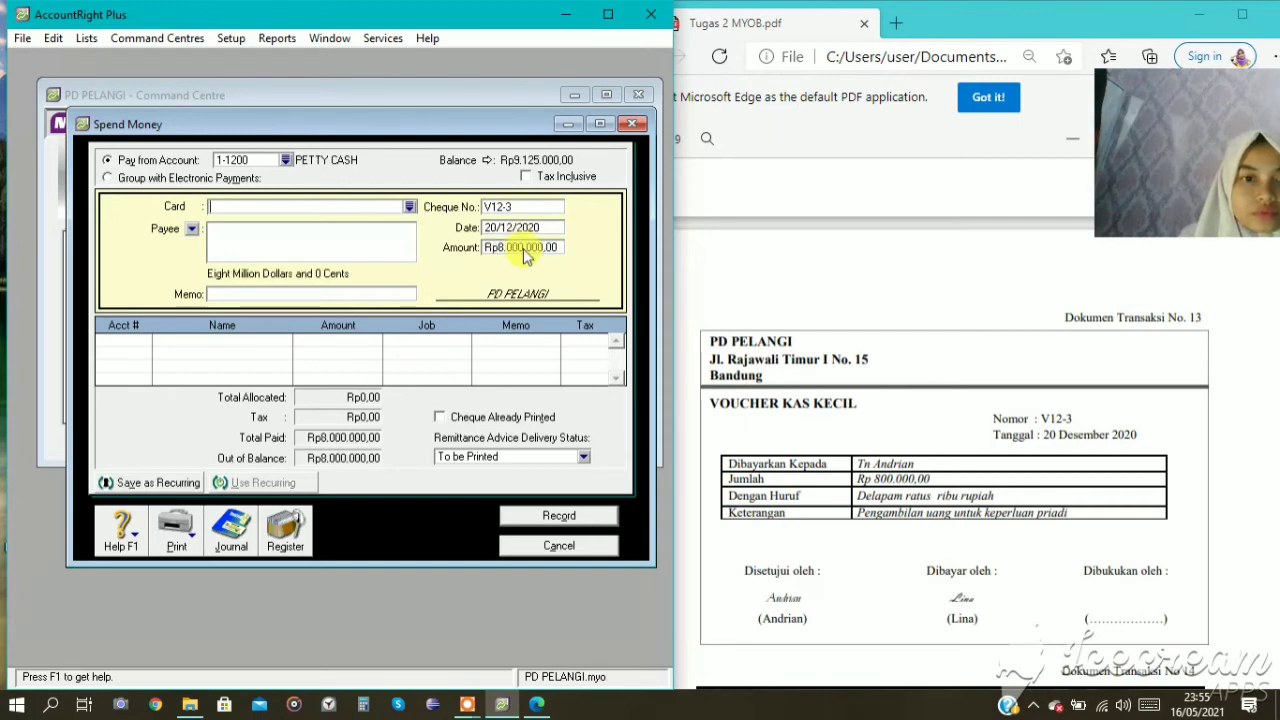
left_click(524, 249)
left_click(524, 249)
left_click(514, 248)
key("BackSpace")
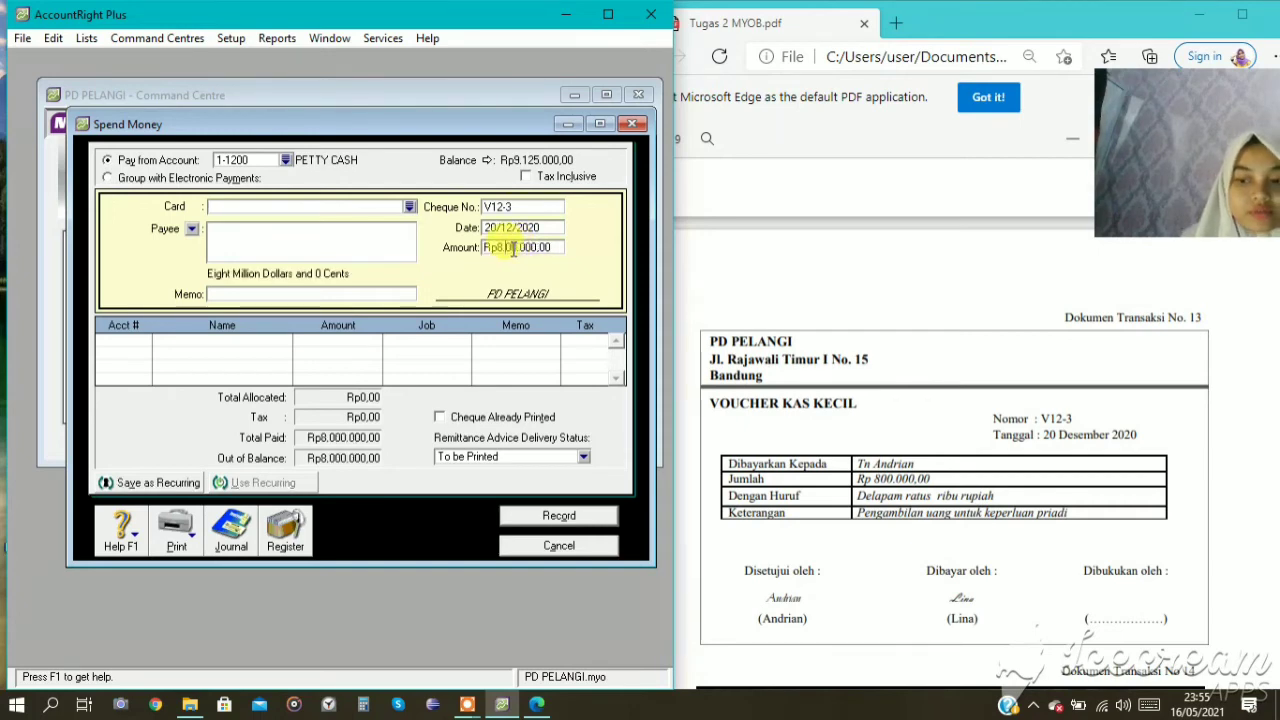
key("Tab")
Enter the memo "PENGAMBILAN UANG UNTUK PRIBADI" for petty cash payment V12-3.
left_click(243, 293)
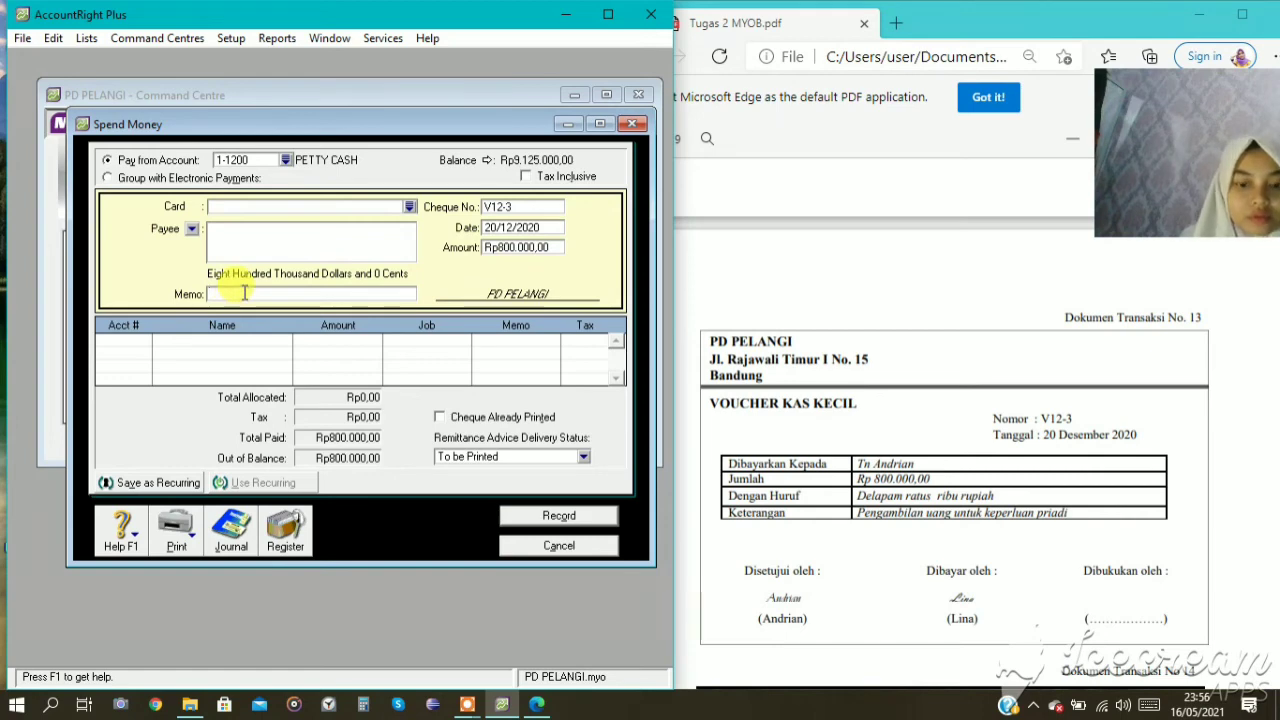
type("PENGAMBI")
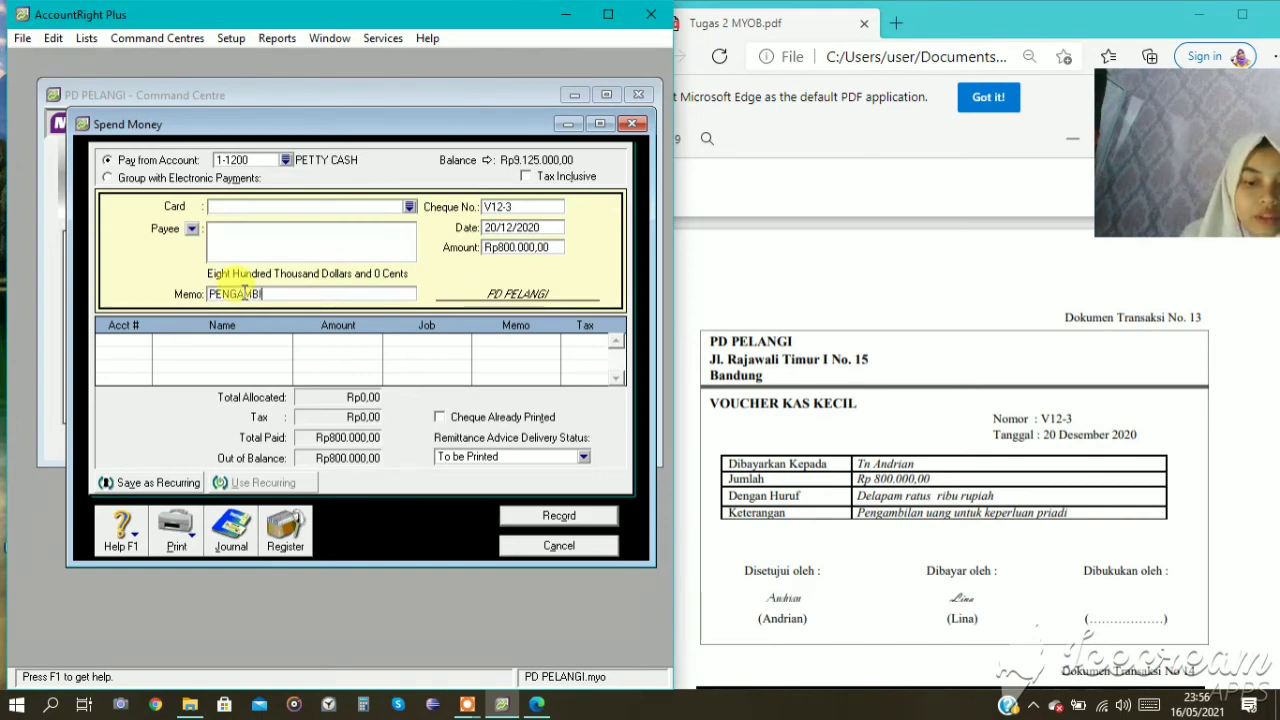
type("LAN UANG UNTUK")
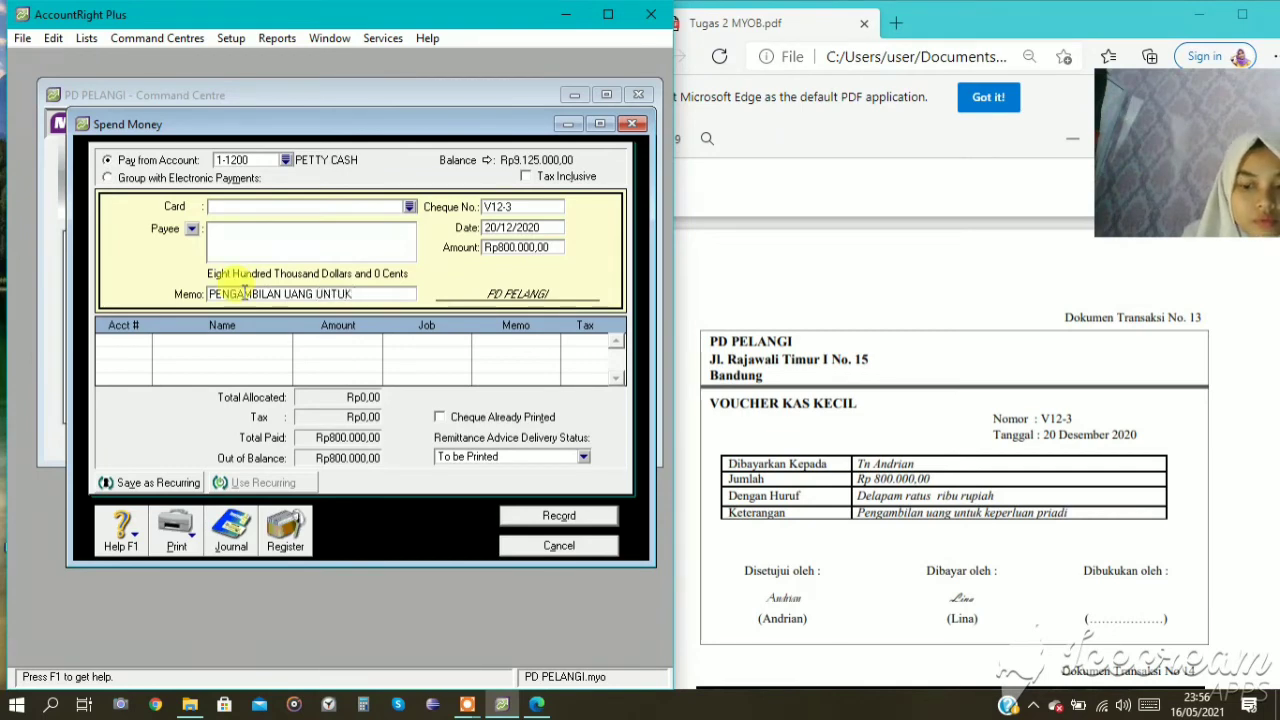
type(" PRIBADI")
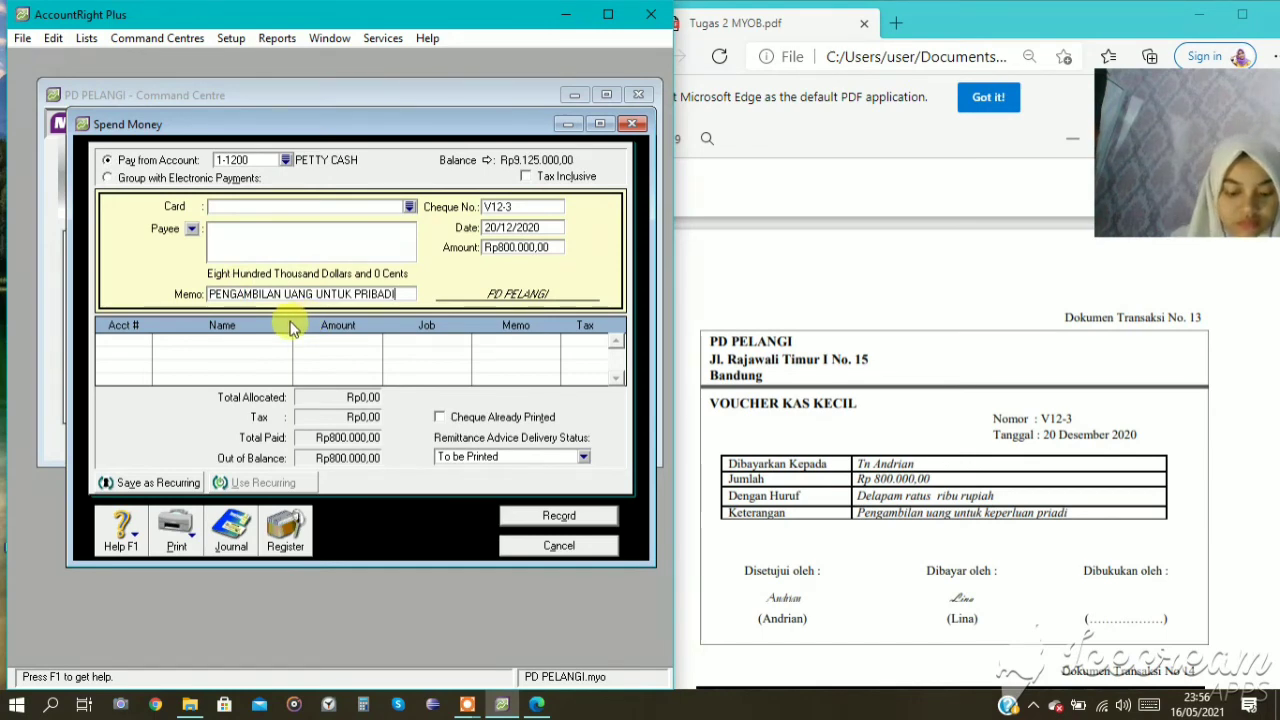
Allocate the full Rp800.000 to equity account 3-1200 DRAWING and review the transaction's recap.
left_click(124, 339)
type("6")
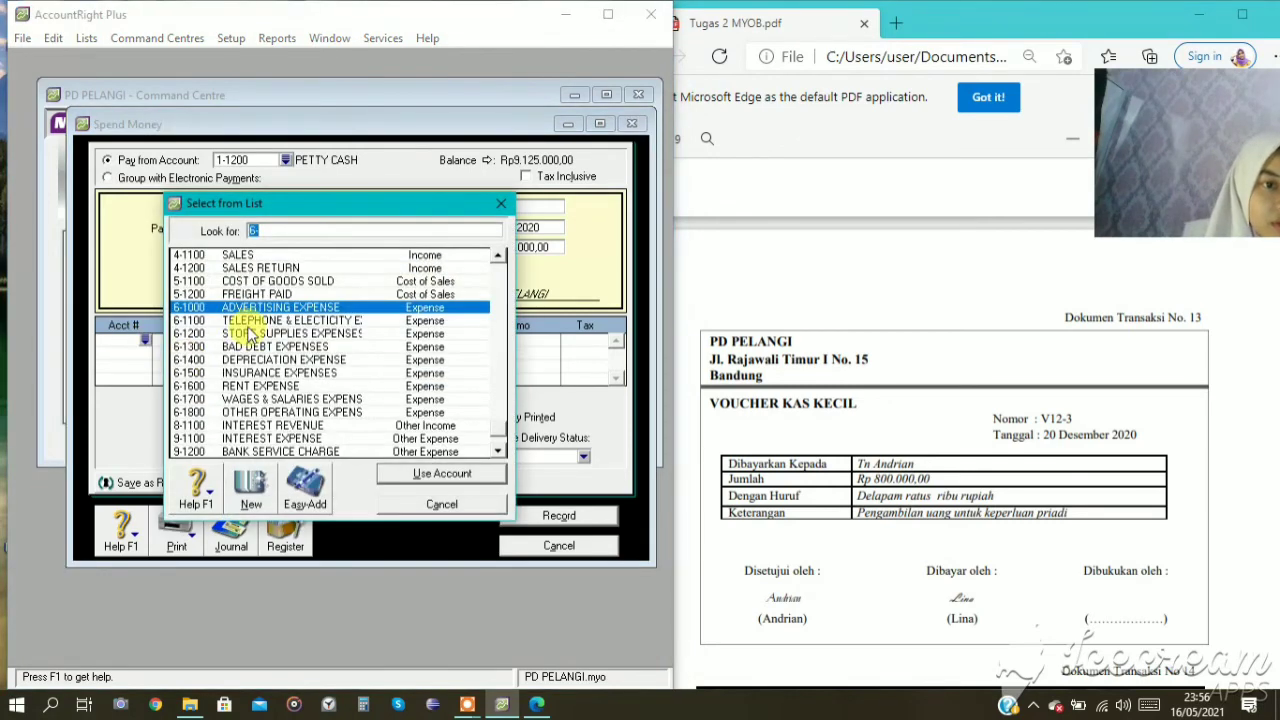
type("3")
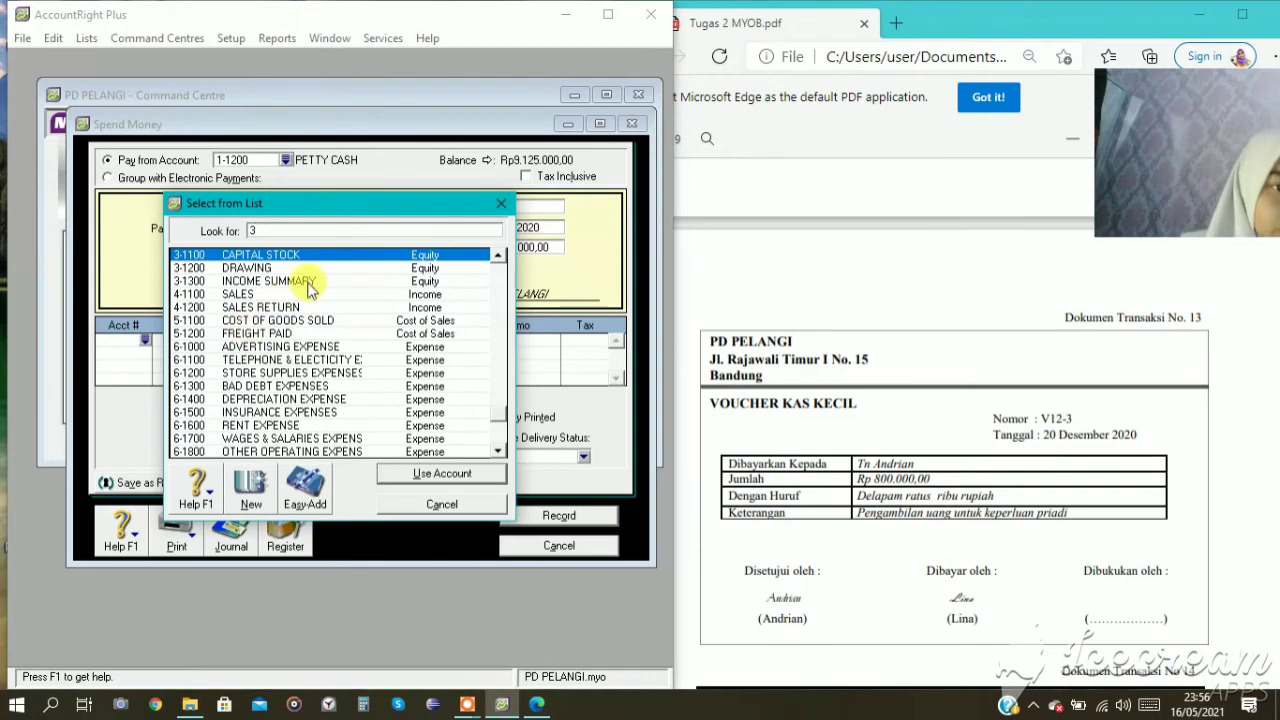
left_click(297, 268)
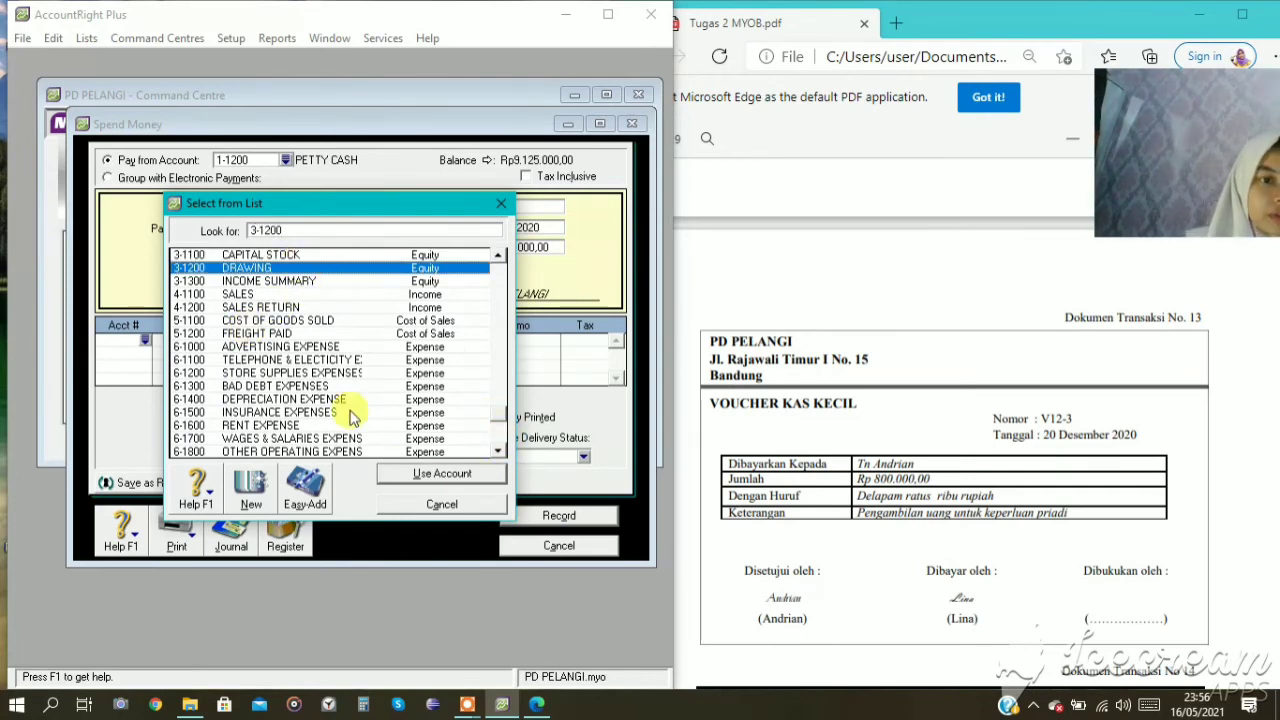
left_click(470, 478)
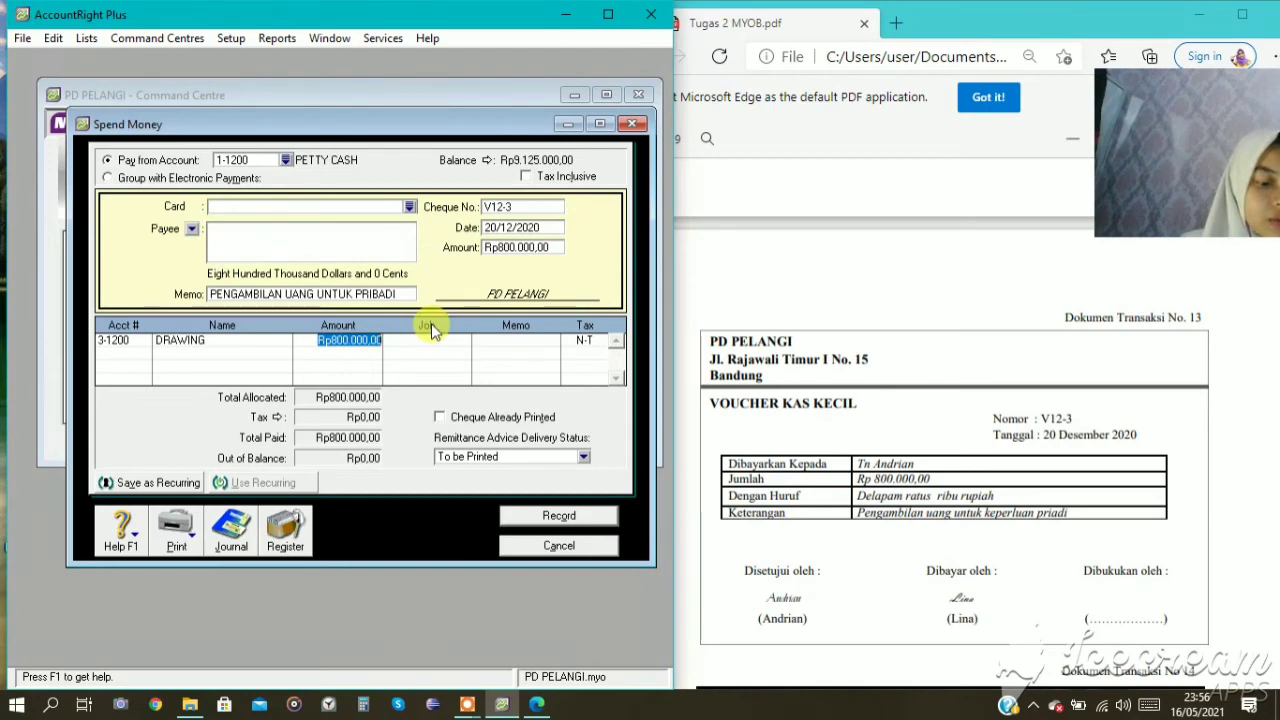
key("ctrl+r")
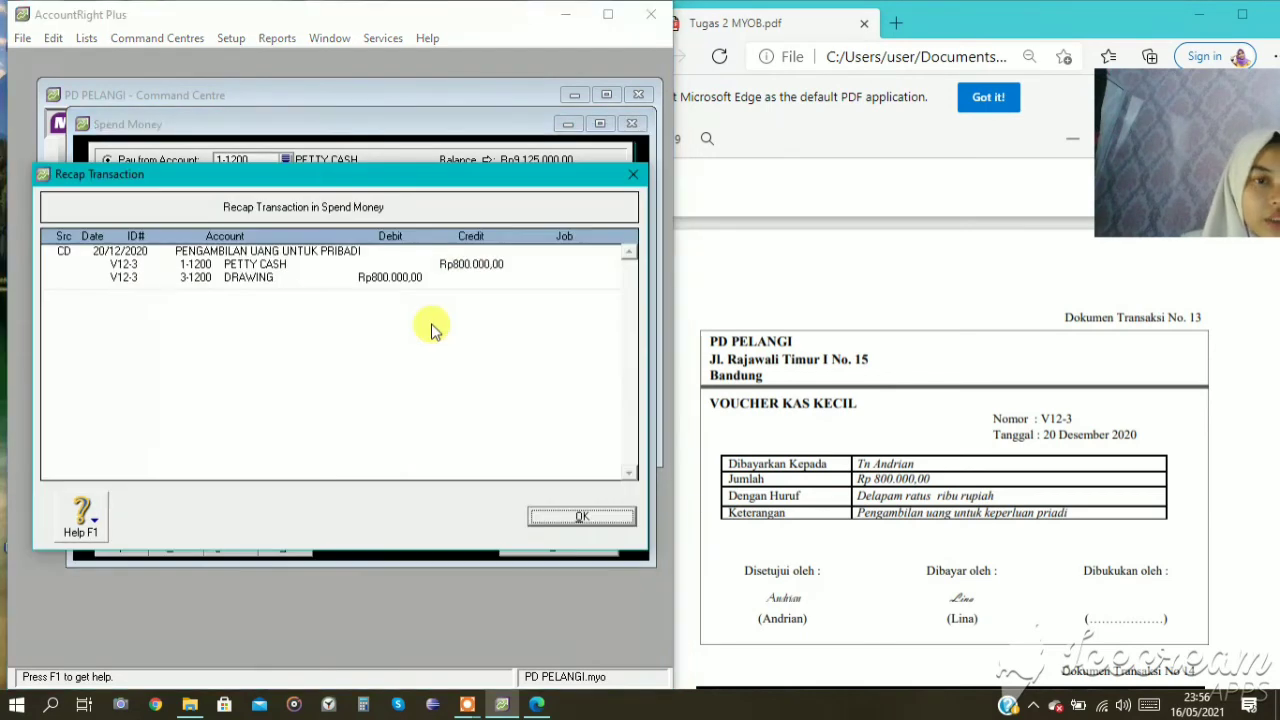
left_click(570, 517)
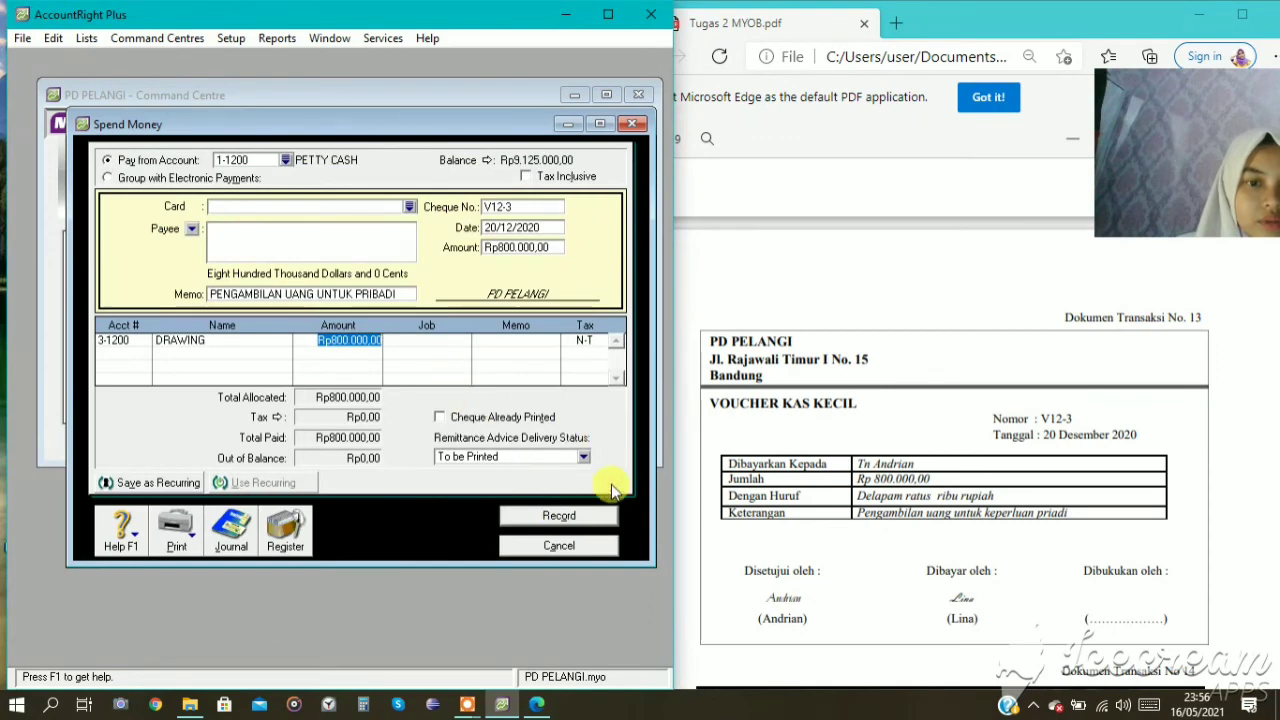
Record petty cash payment V12-3 and close the Spend Money window.
left_click(552, 520)
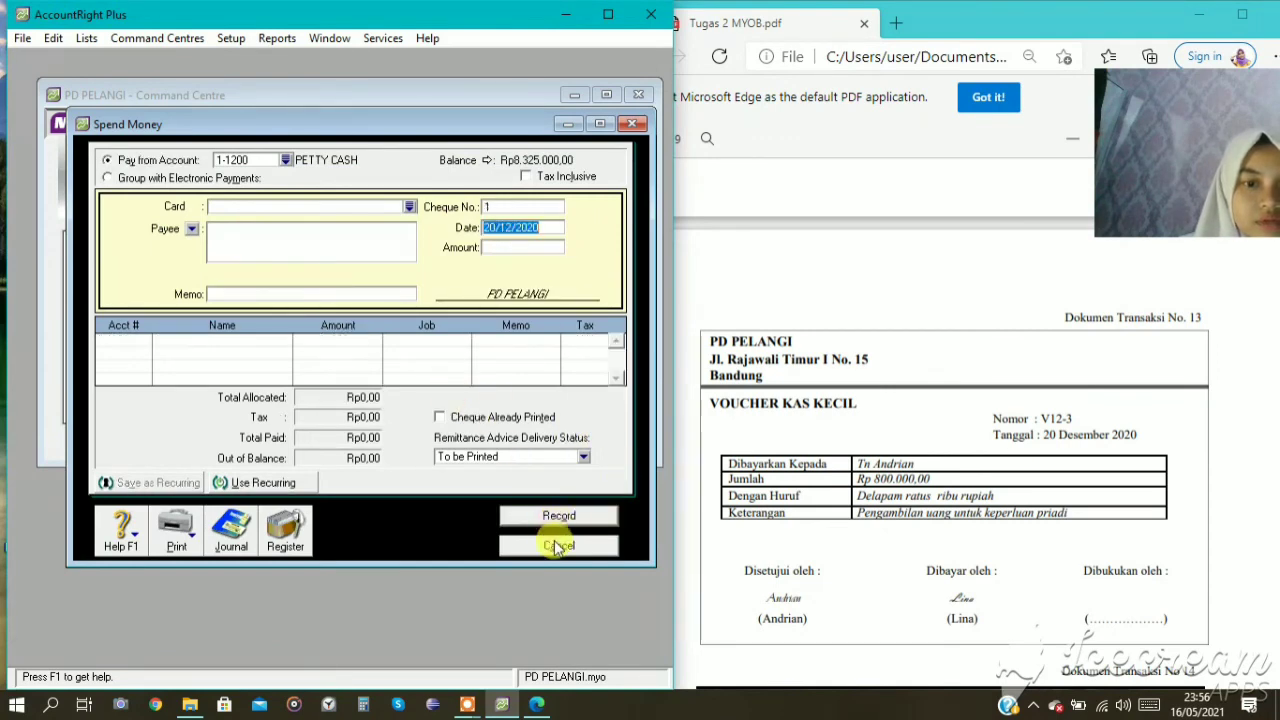
left_click(555, 543)
Start a new payment from 1-1100 CASH IN BANK with cheque number BKK12-4 dated 24/12/2020.
scroll(994, 406, "down", 3)
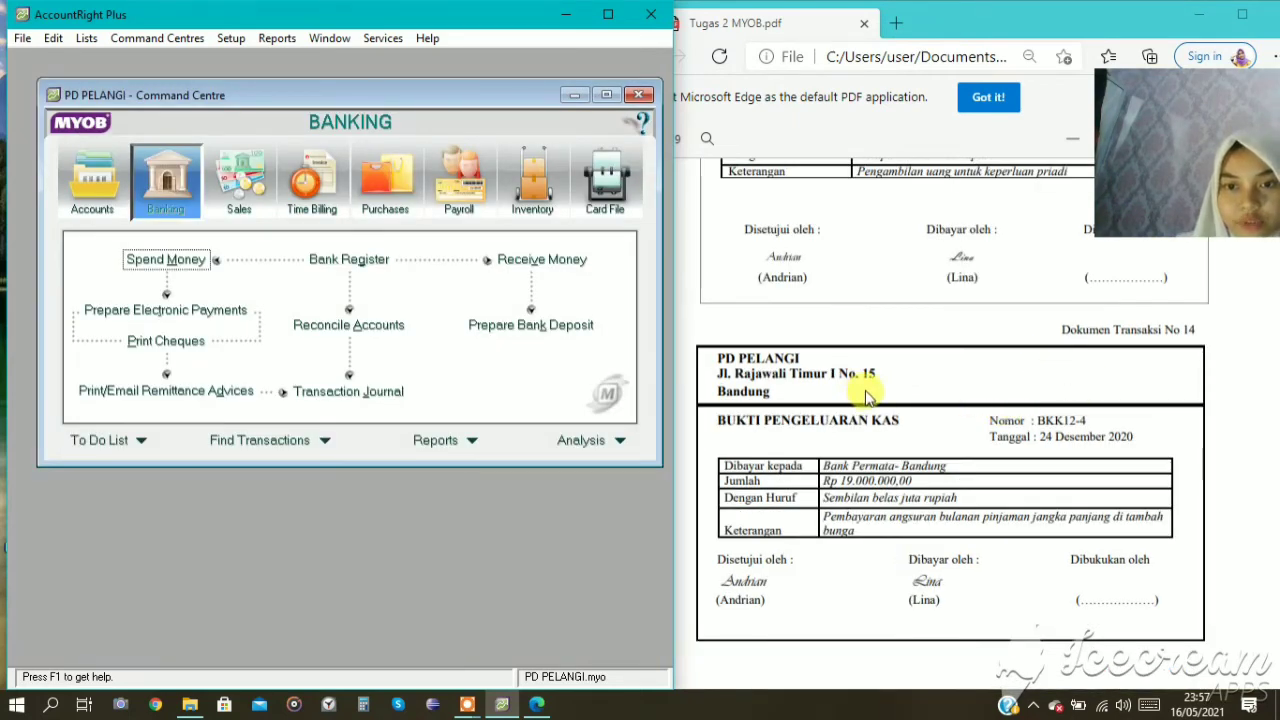
scroll(860, 385, "down", 1)
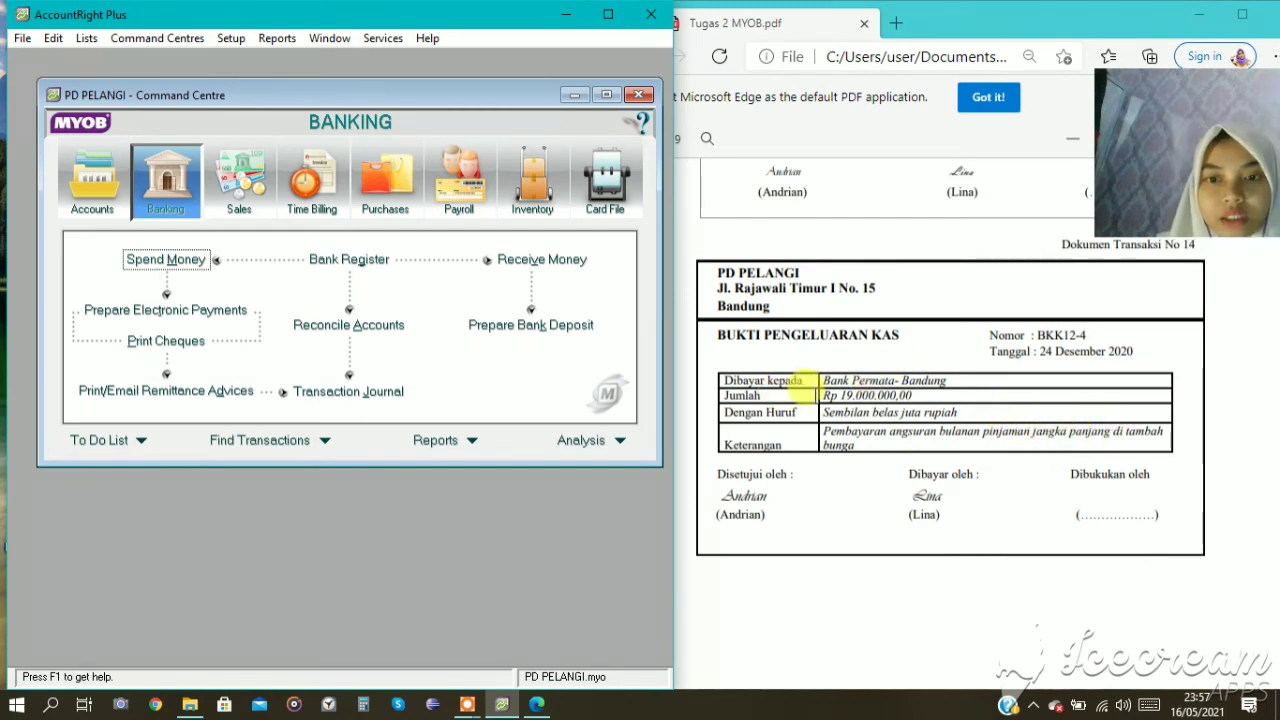
left_click(195, 257)
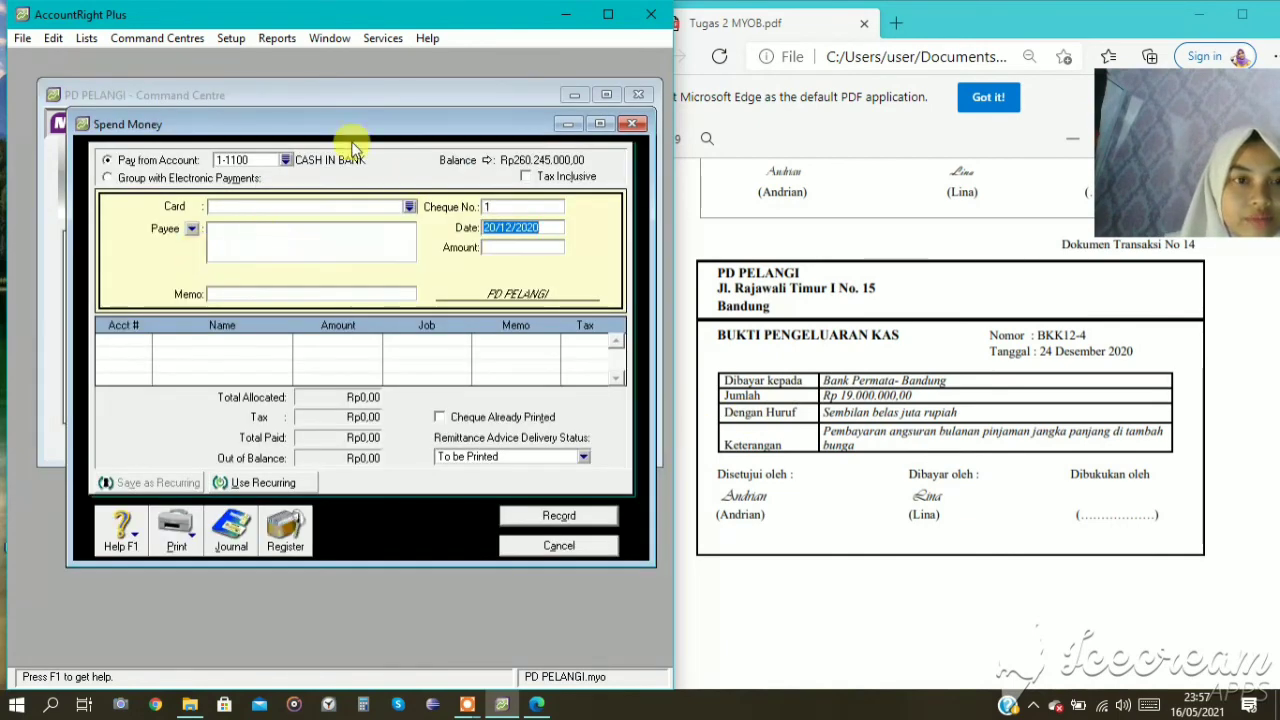
left_click(509, 207)
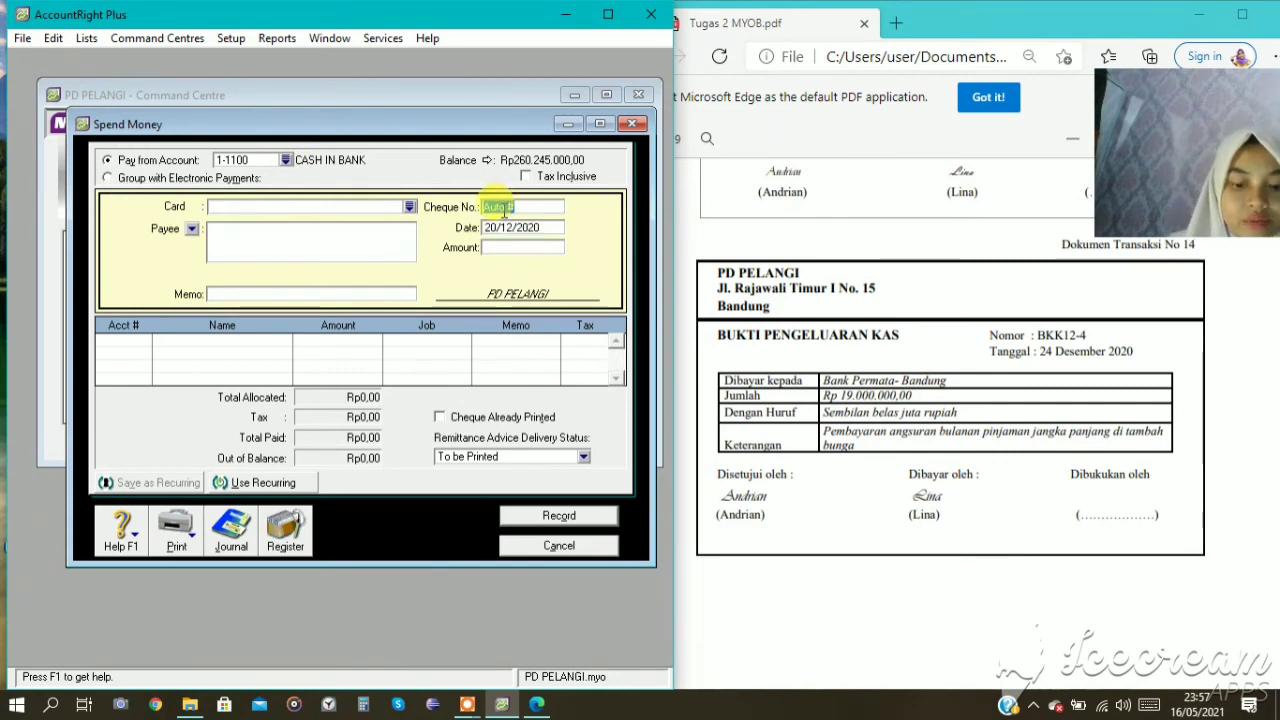
key("BackSpace")
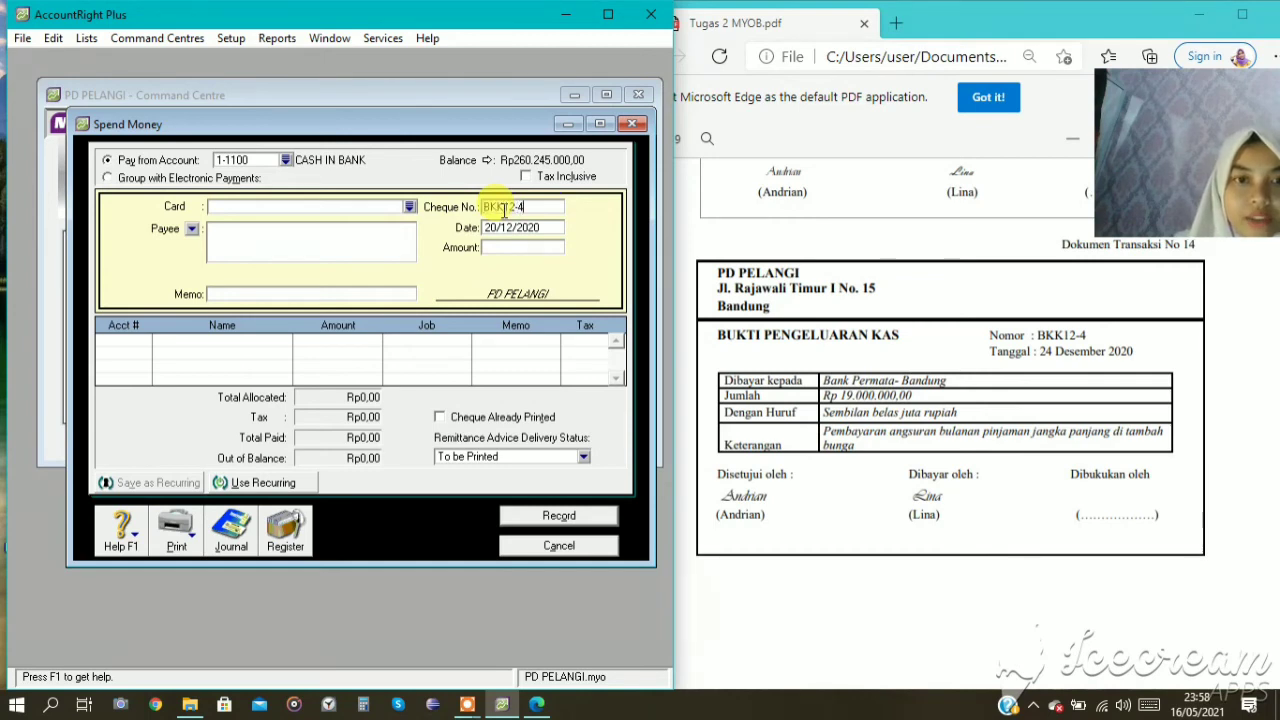
left_click(494, 227)
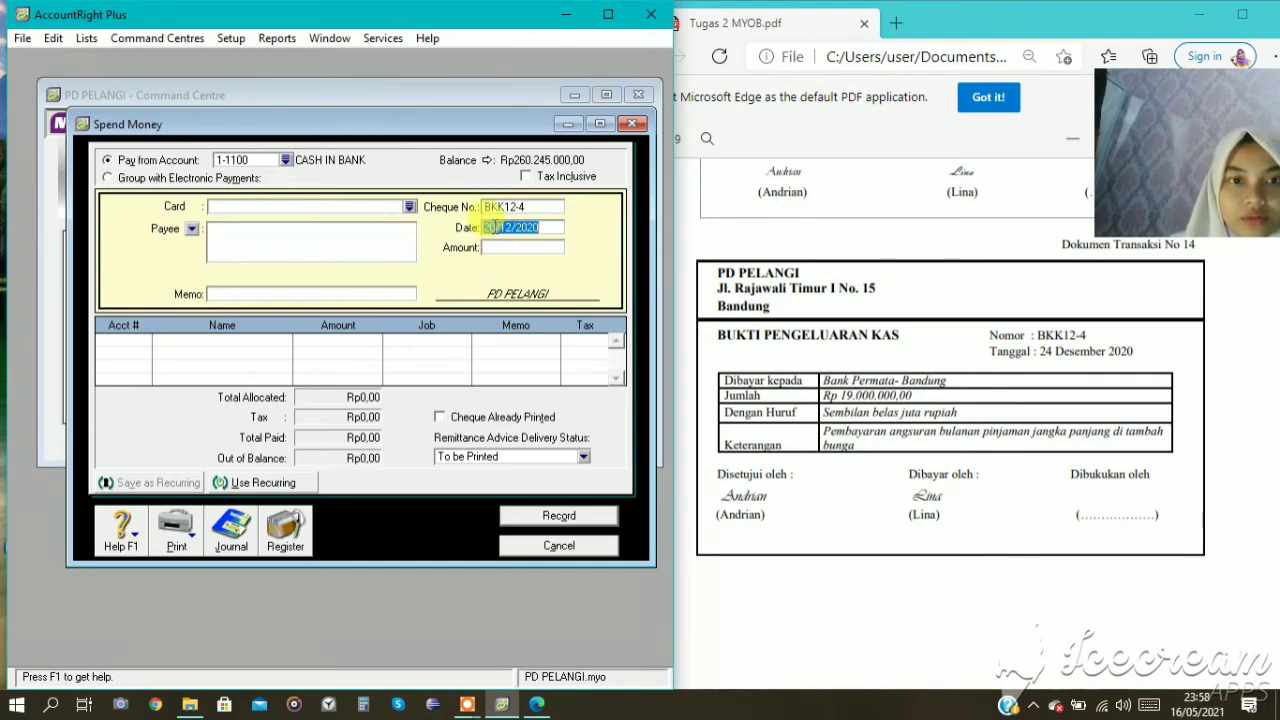
left_click(494, 226)
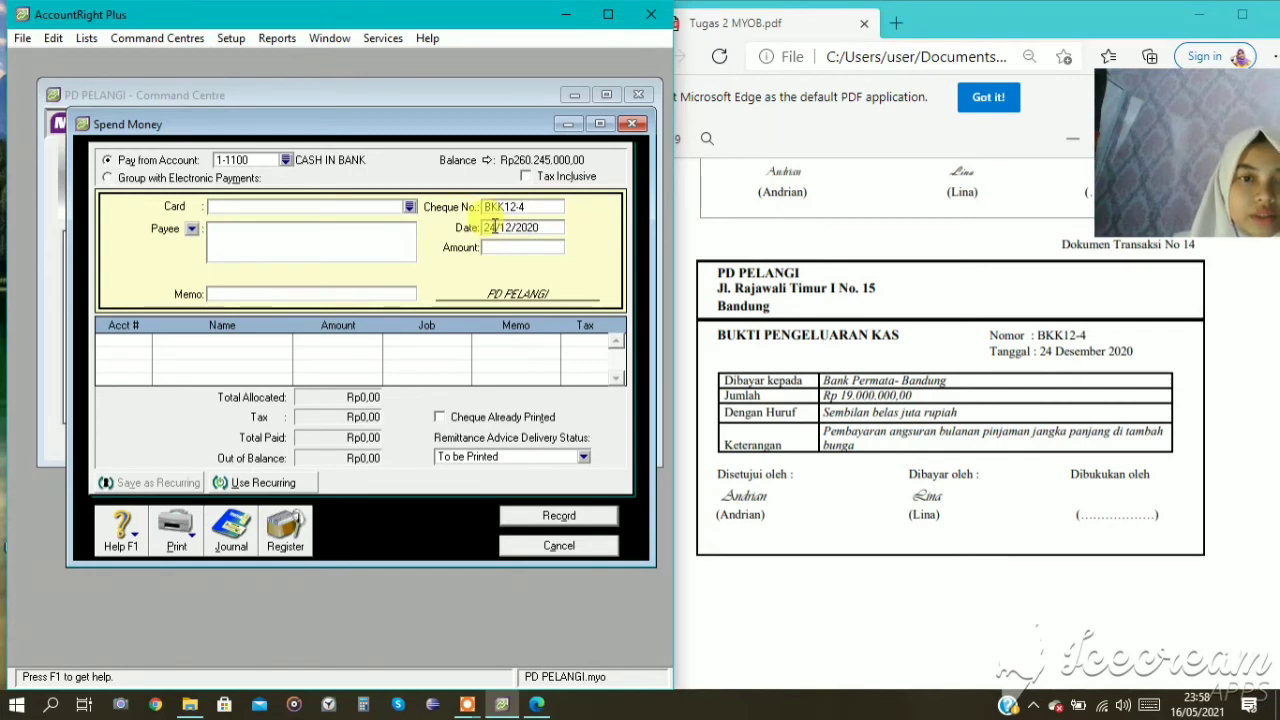
key("BackSpace")
type("4")
Set the amount of payment BKK12-4 to Rp19.000.000.
left_click(491, 249)
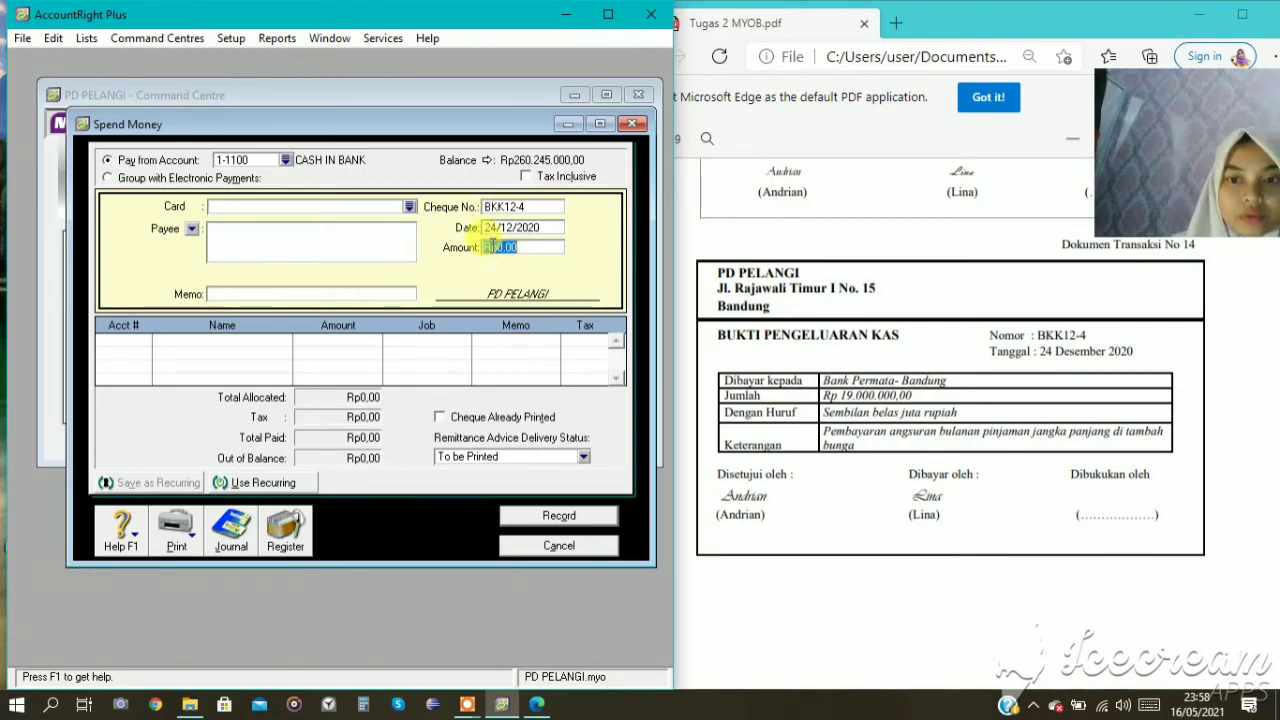
type("19.")
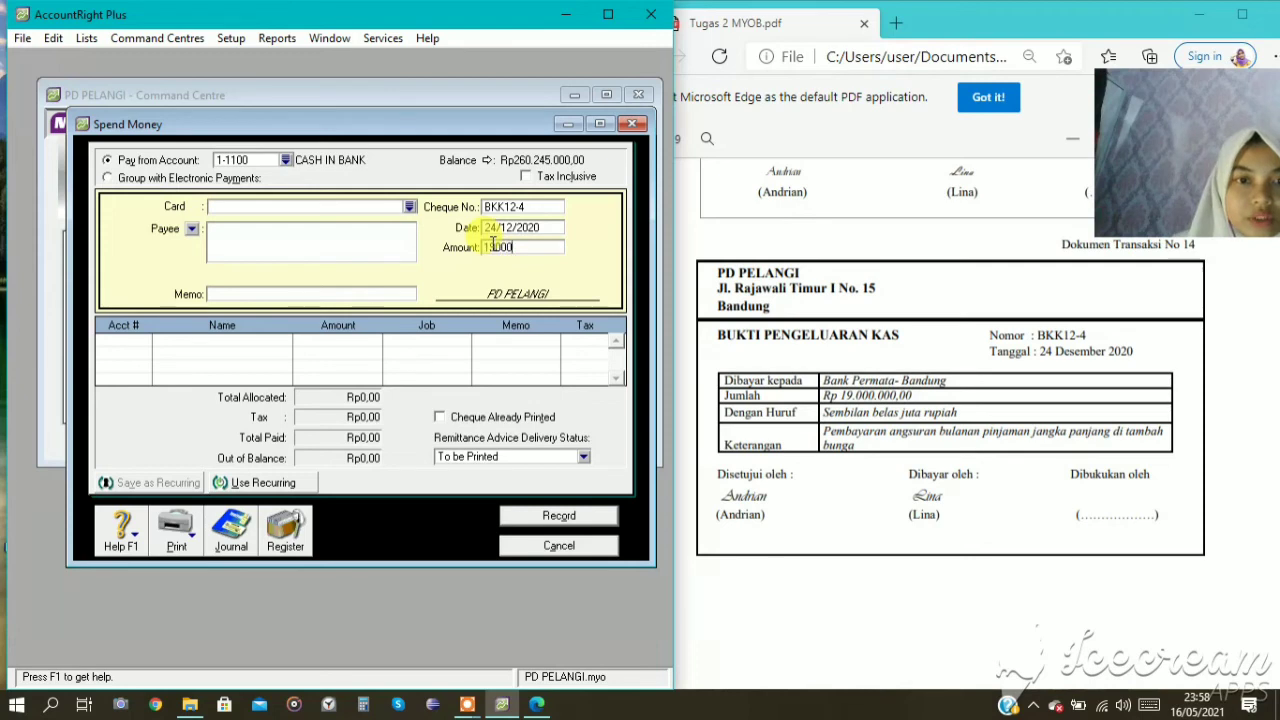
type("000.000")
key("Tab")
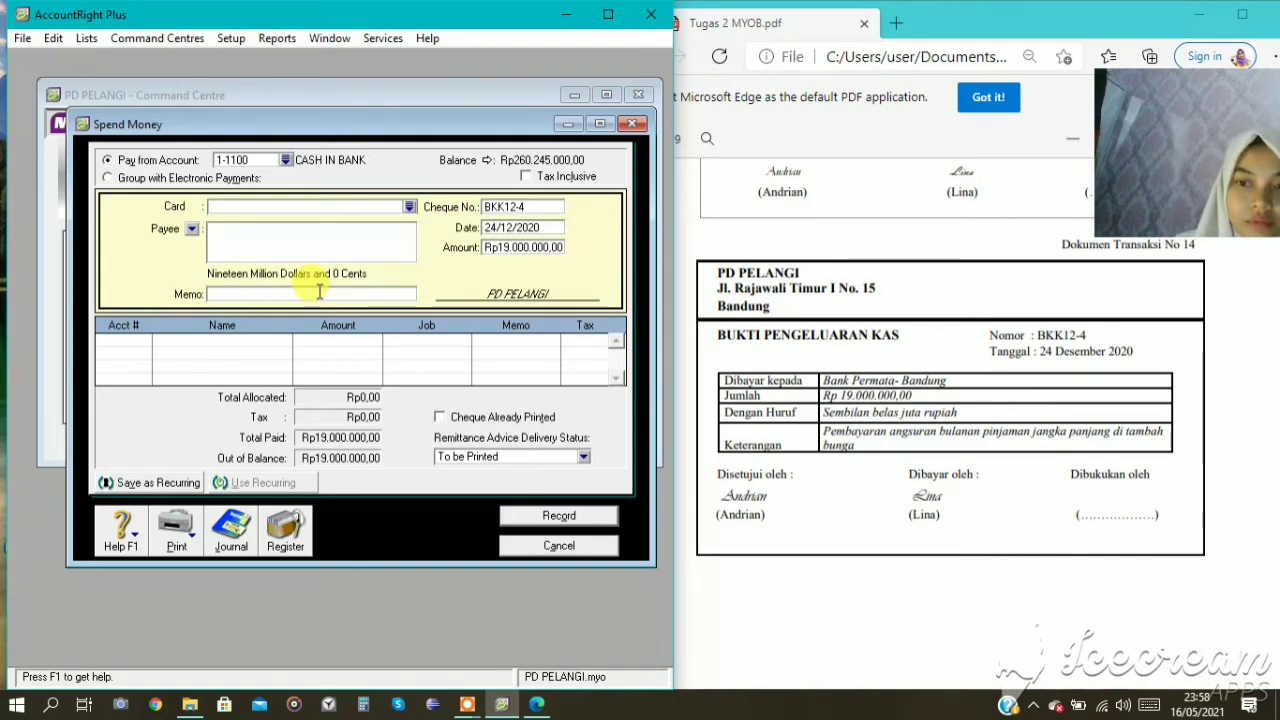
Enter the memo "PEMBAYARAN ANGSURAN BANK PERMATA" for payment BKK12-4.
type("PEMBAYAR")
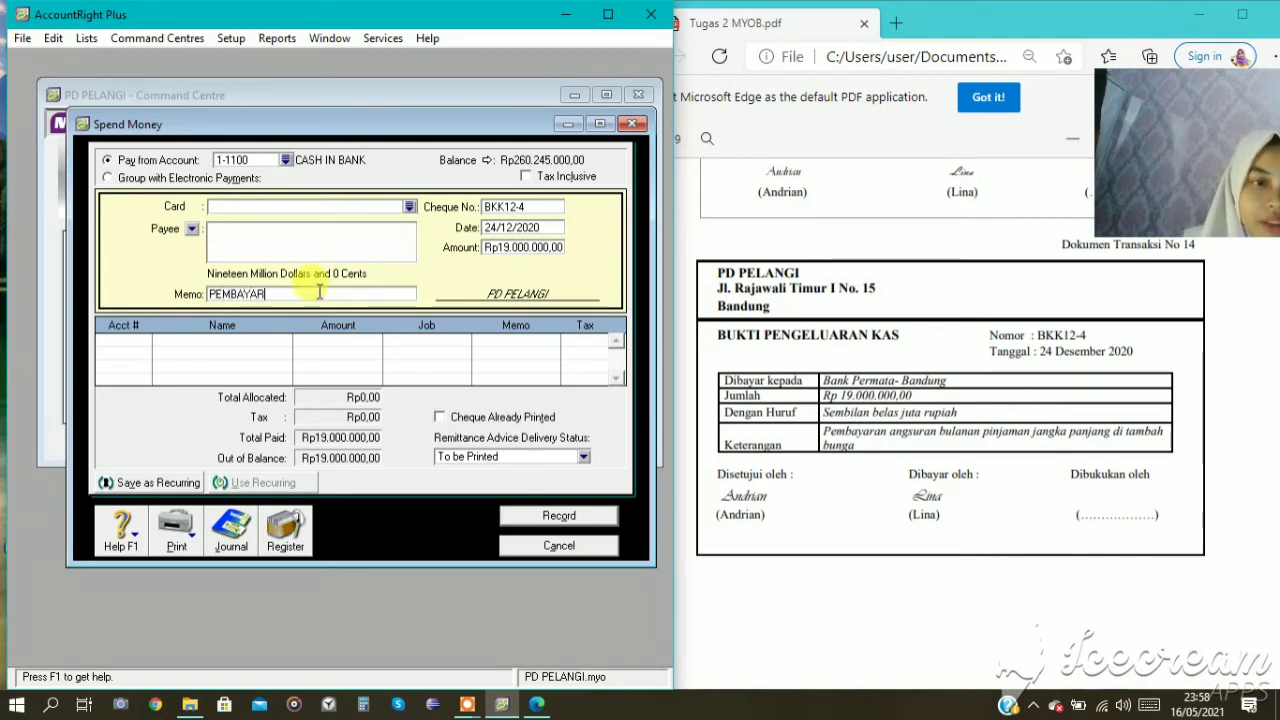
type("AN ANGSU")
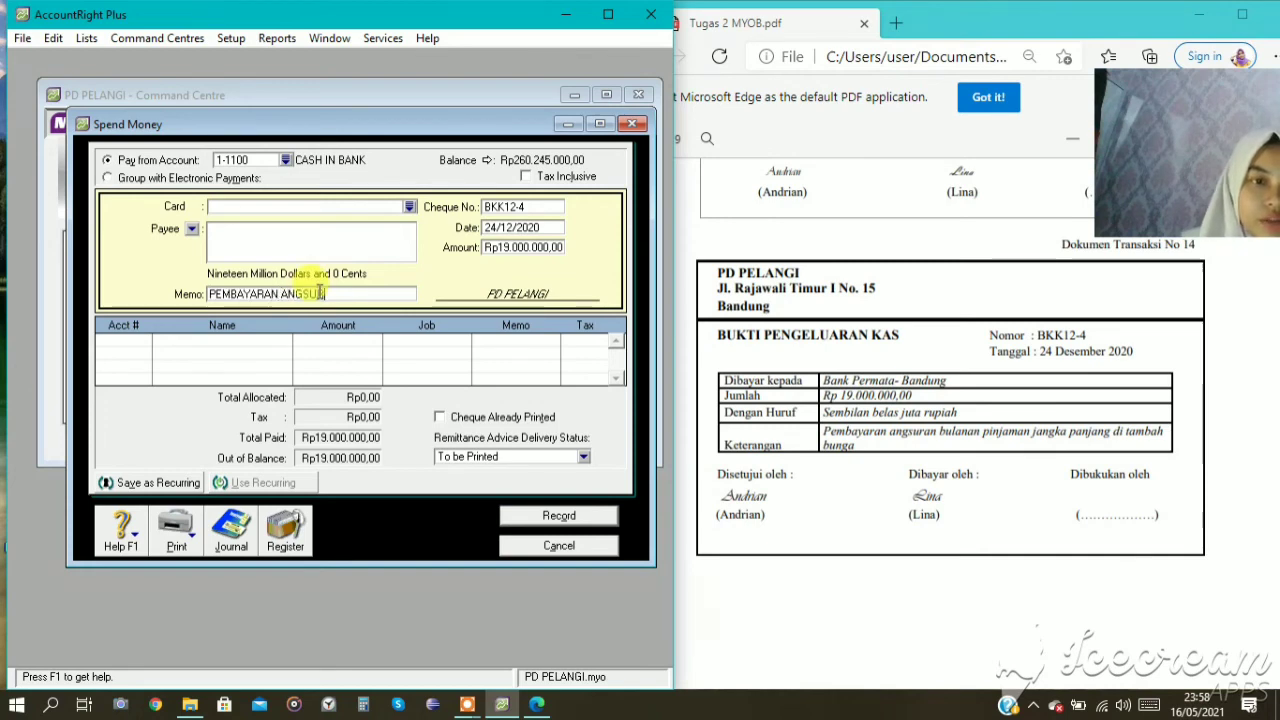
type("RAN BANK PER")
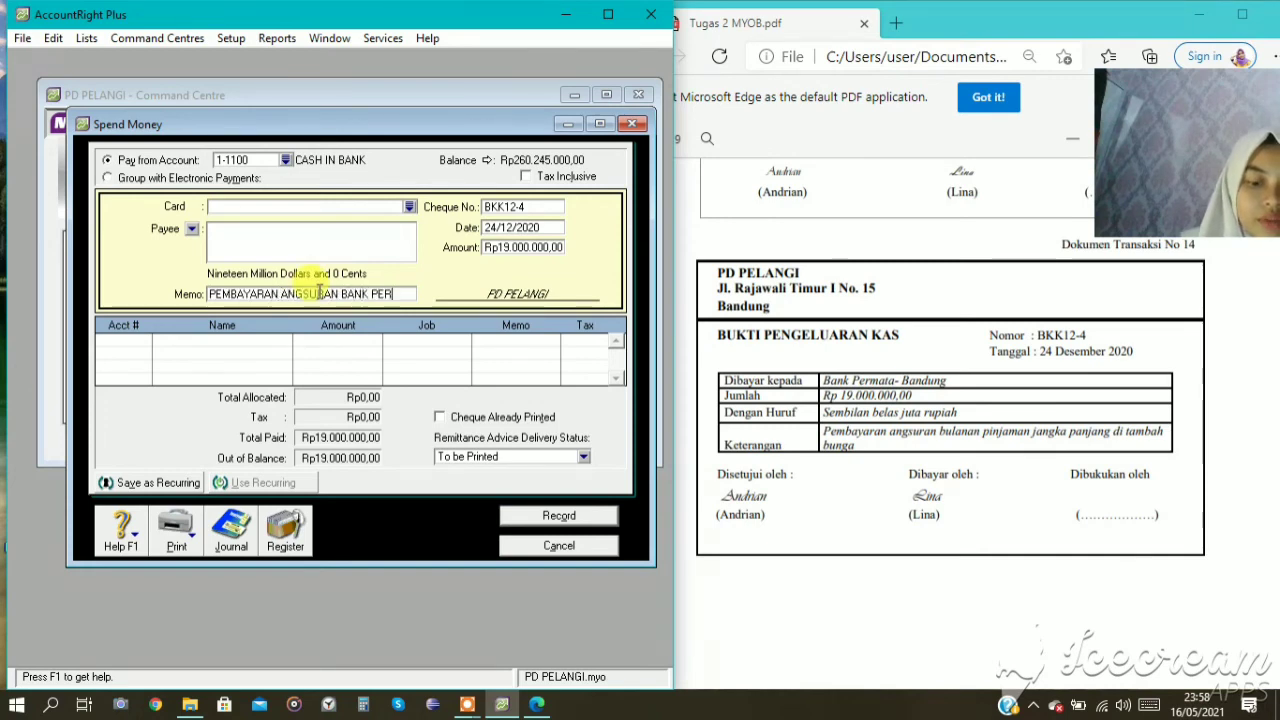
type("MATA")
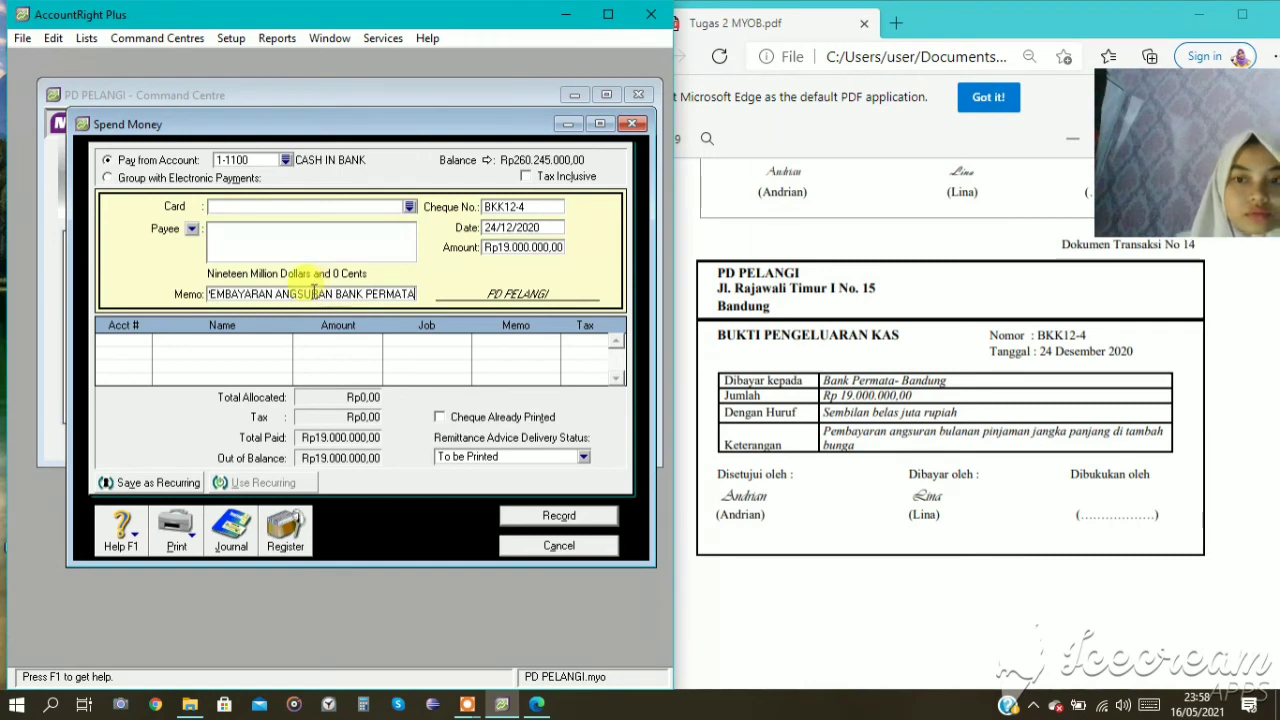
Allocate Rp16.000.000 of payment BKK12-4 to liability account 2-2100 BANK PERMATA LOAN.
left_click(126, 340)
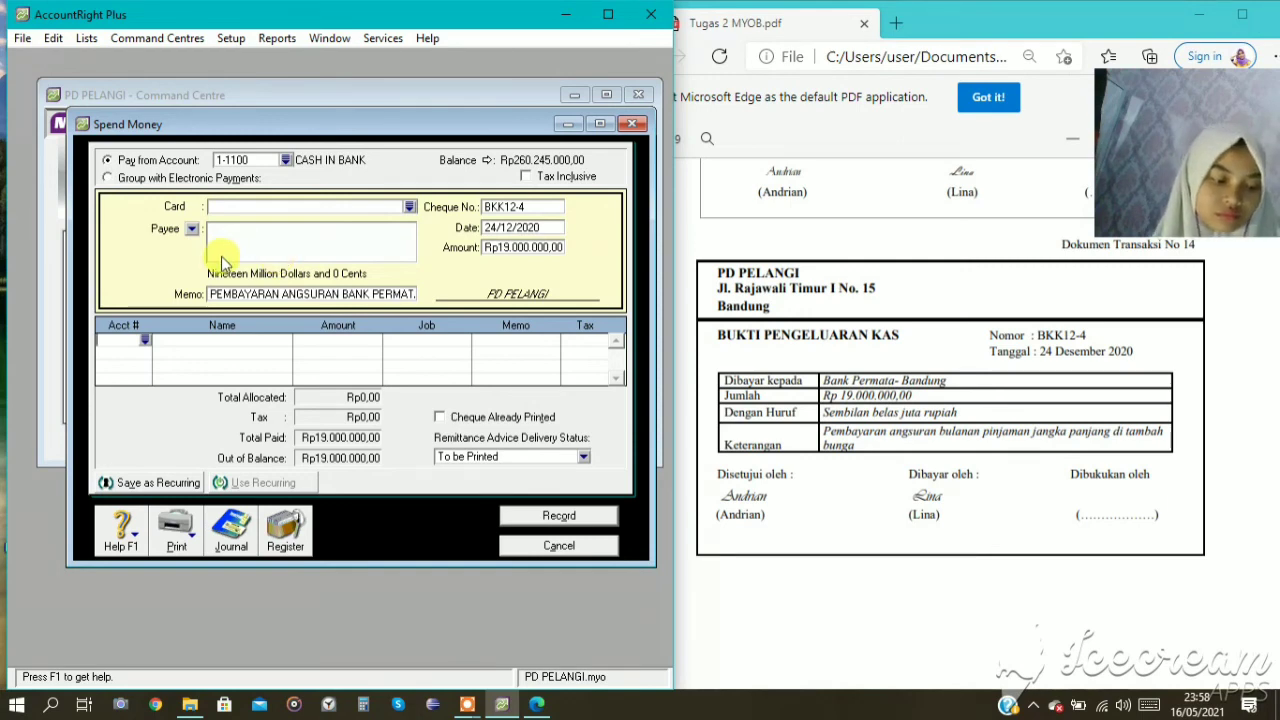
type("2")
left_click(145, 341)
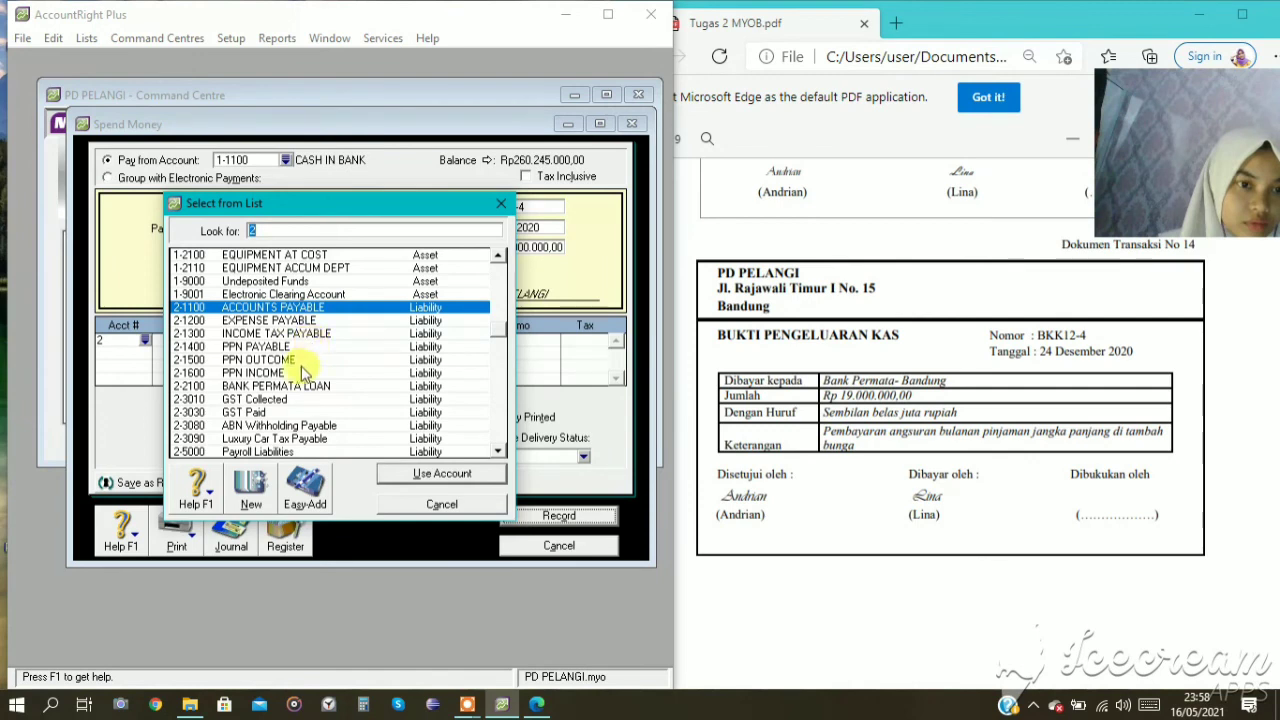
left_click(275, 388)
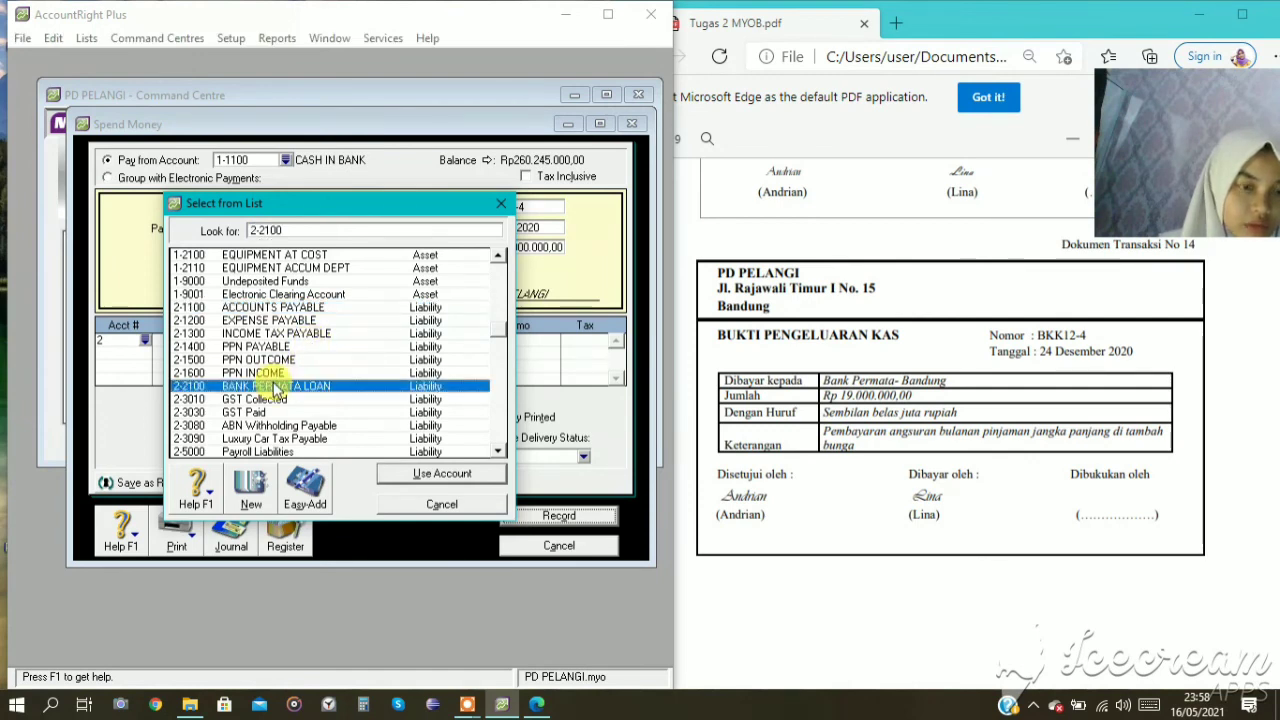
left_click(390, 474)
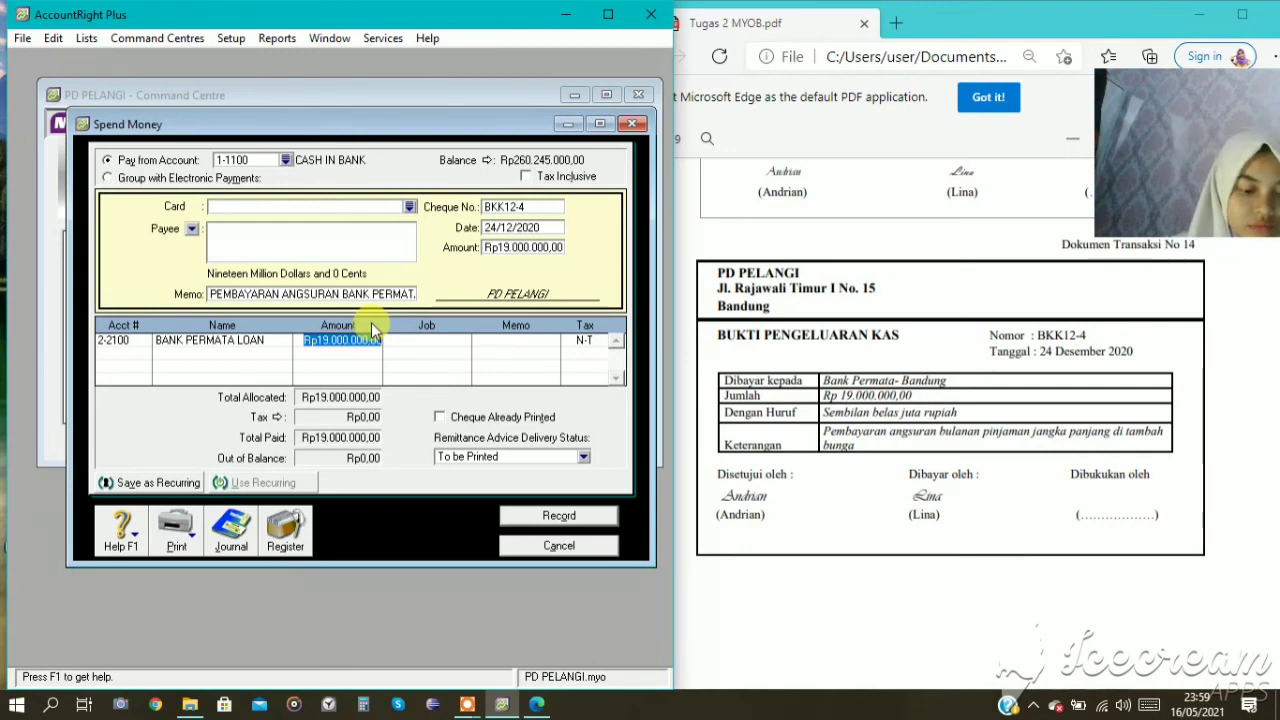
key("Delete")
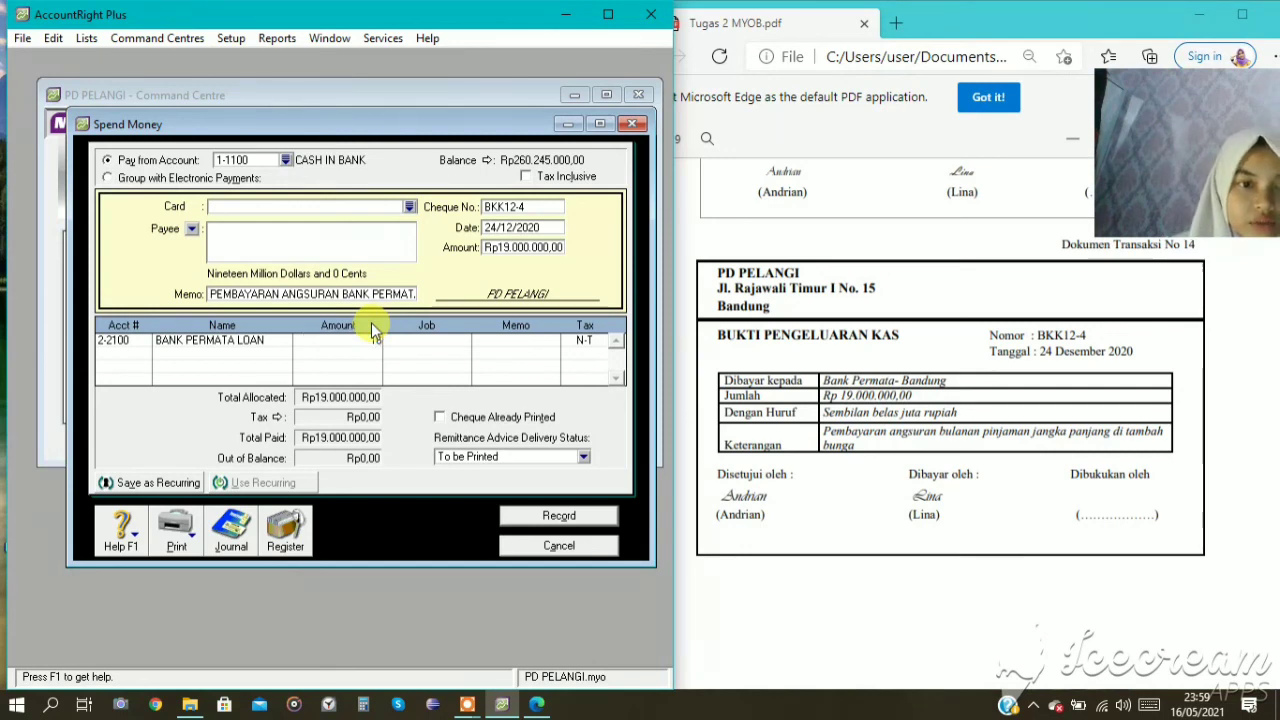
type("16.000.000")
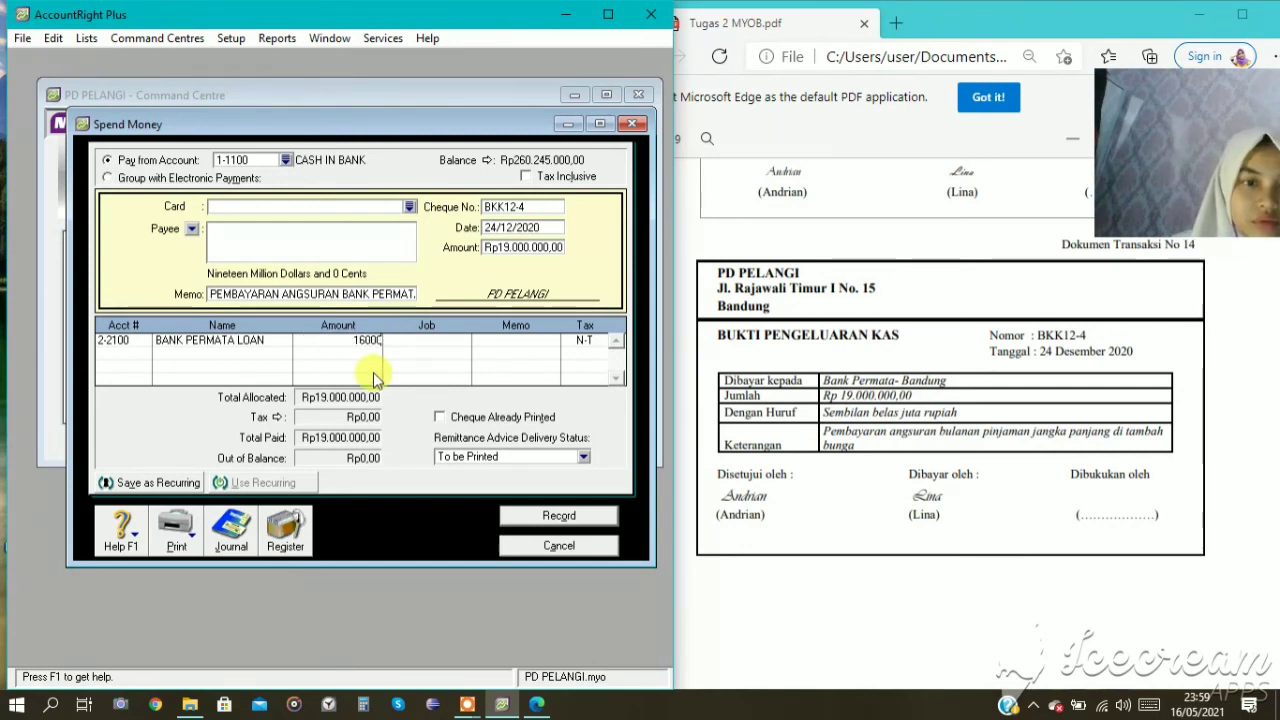
key("Tab")
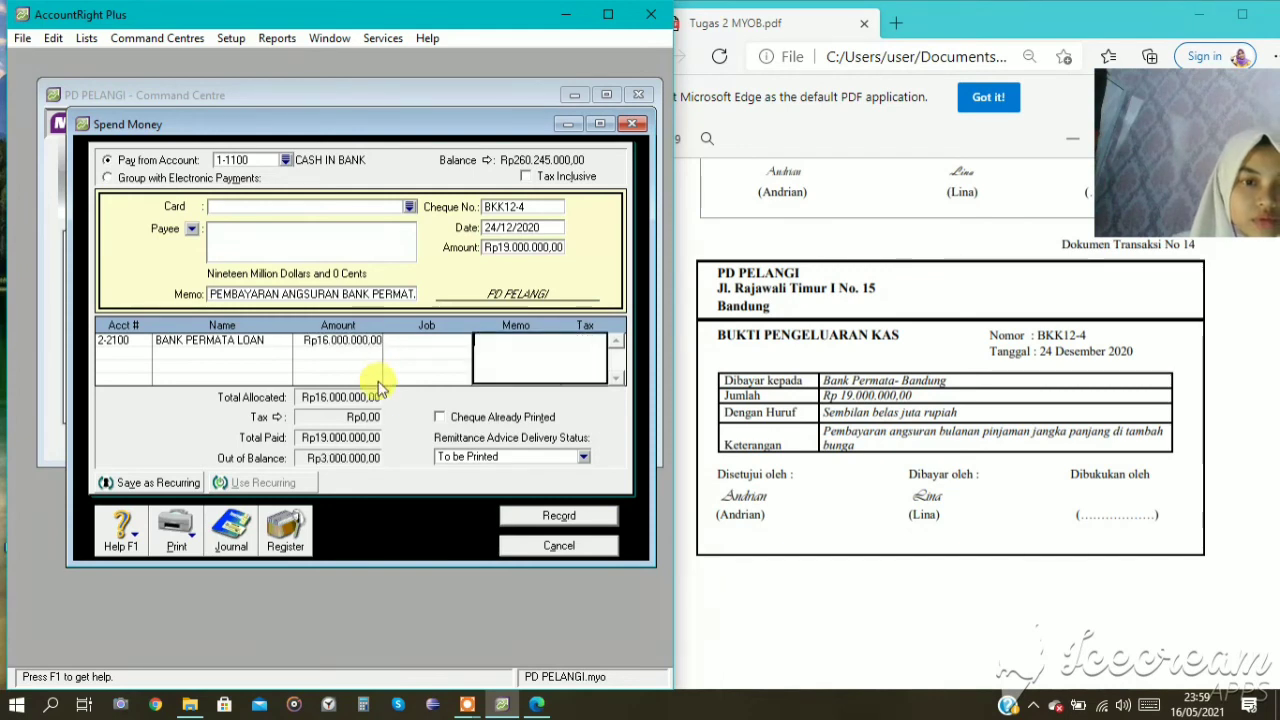
Allocate the remaining Rp3.000.000 of payment BKK12-4 to account 9-1100 INTEREST EXPENSE on a second line.
left_click(115, 345)
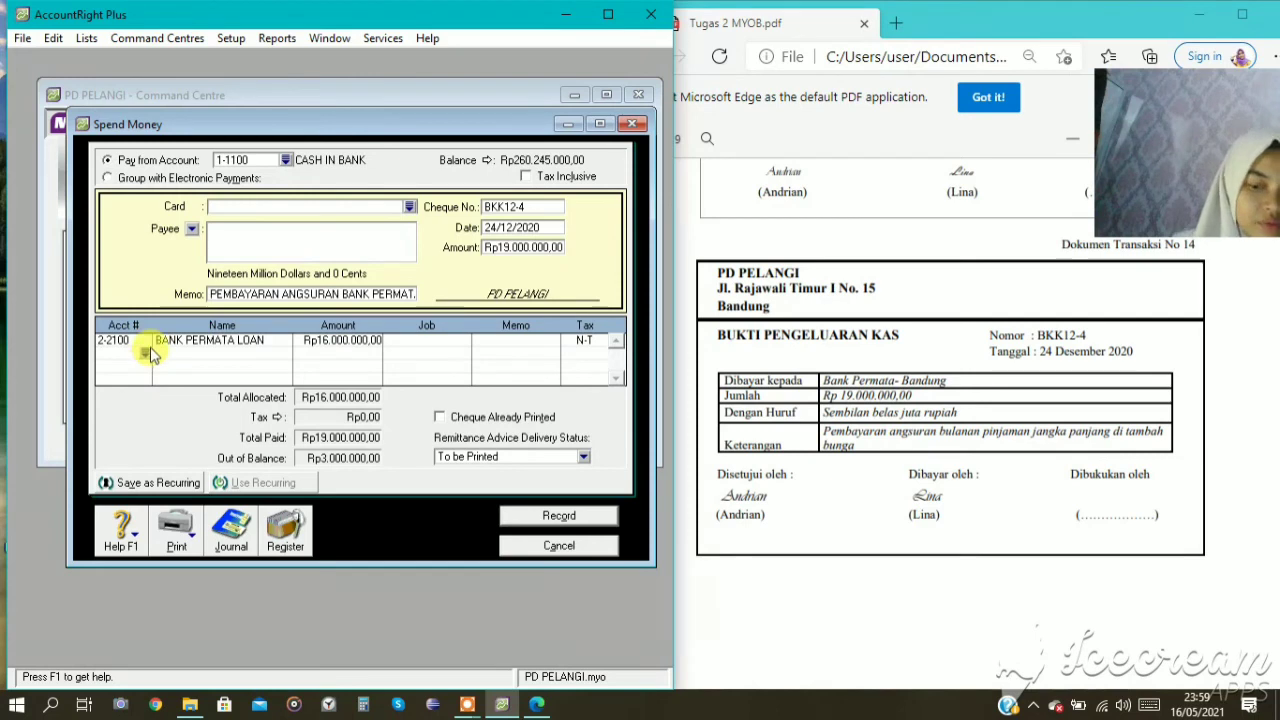
left_click(145, 353)
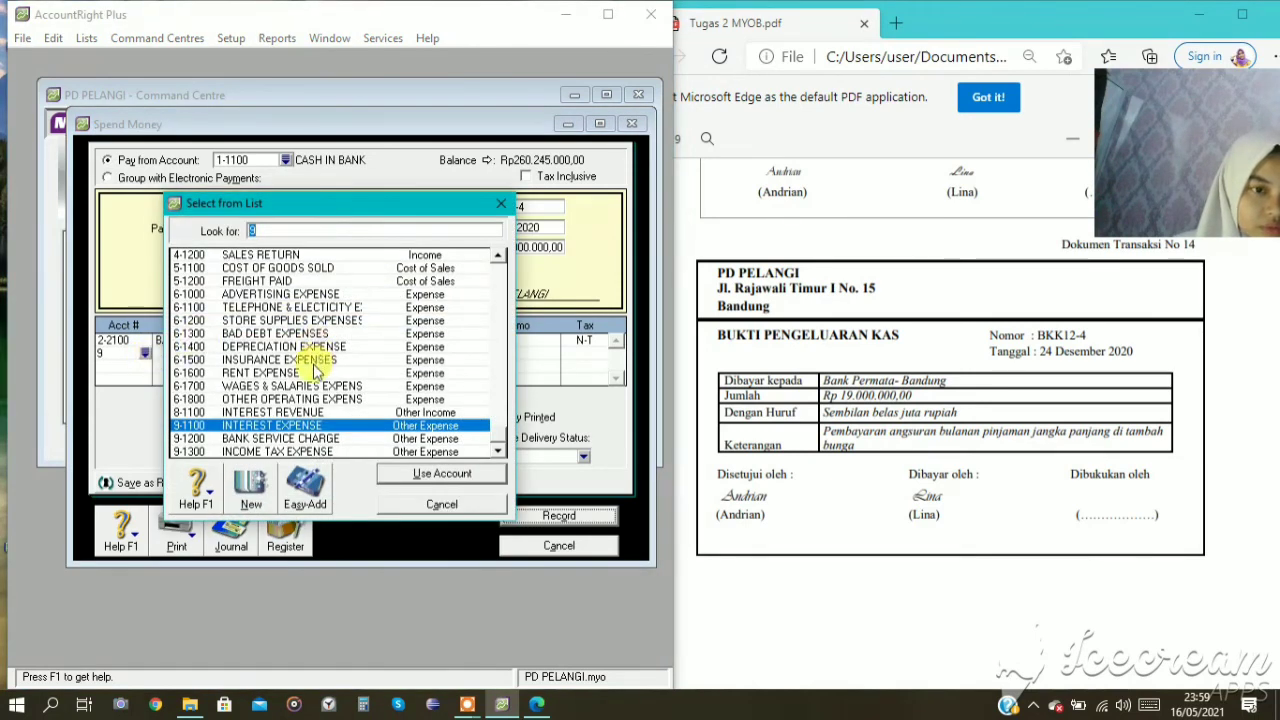
left_click(401, 477)
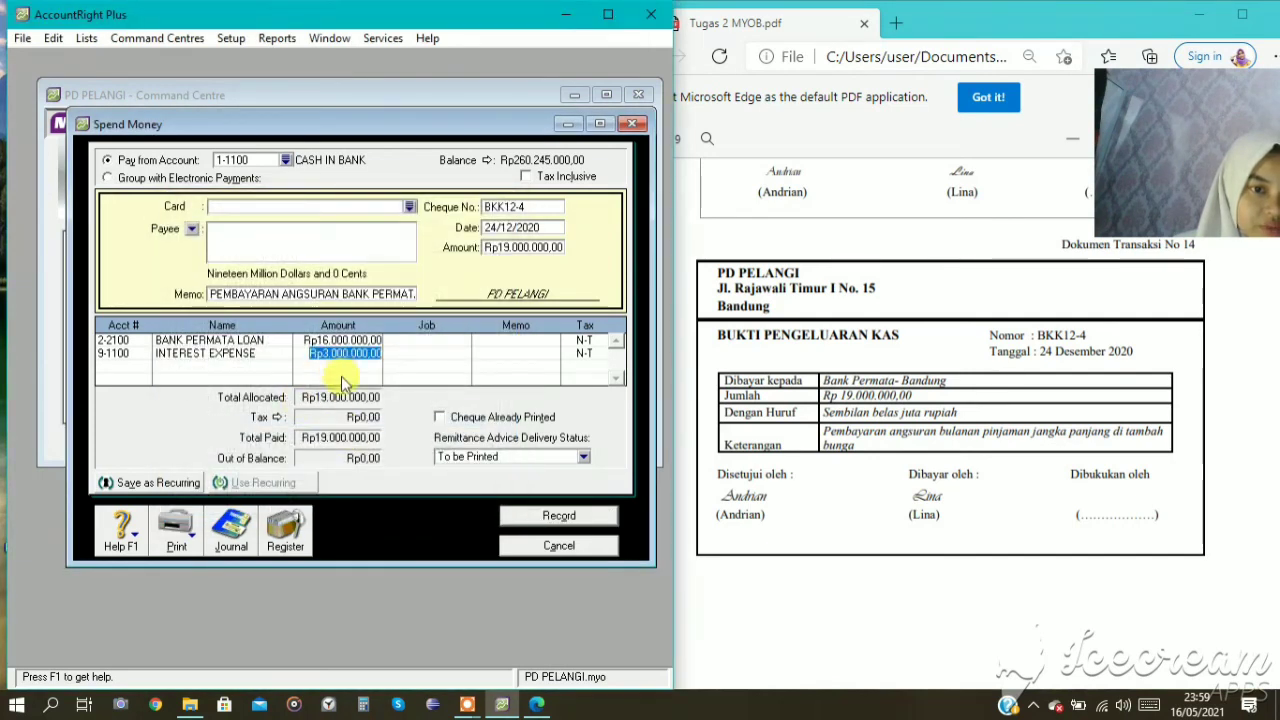
key("Tab")
key("Tab")
key("Tab")
key("Tab")
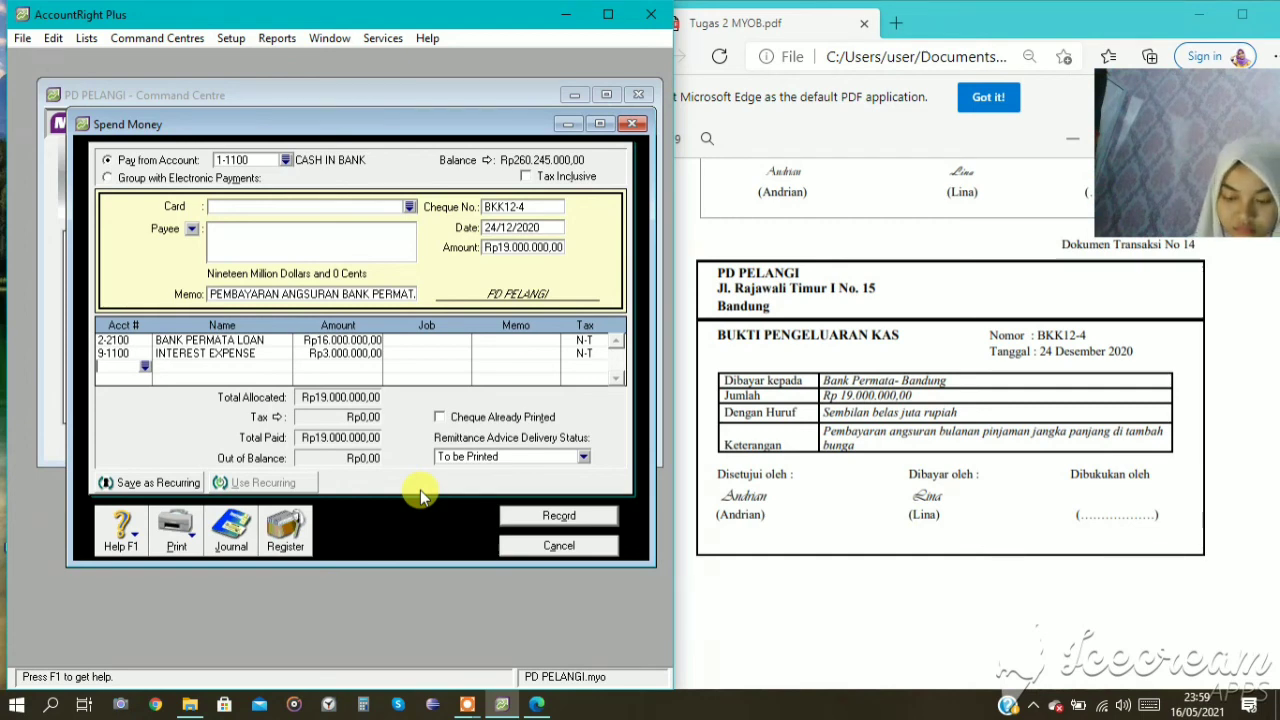
Review the recap of payment BKK12-4, record the payment and close the Spend Money window.
left_click(287, 537)
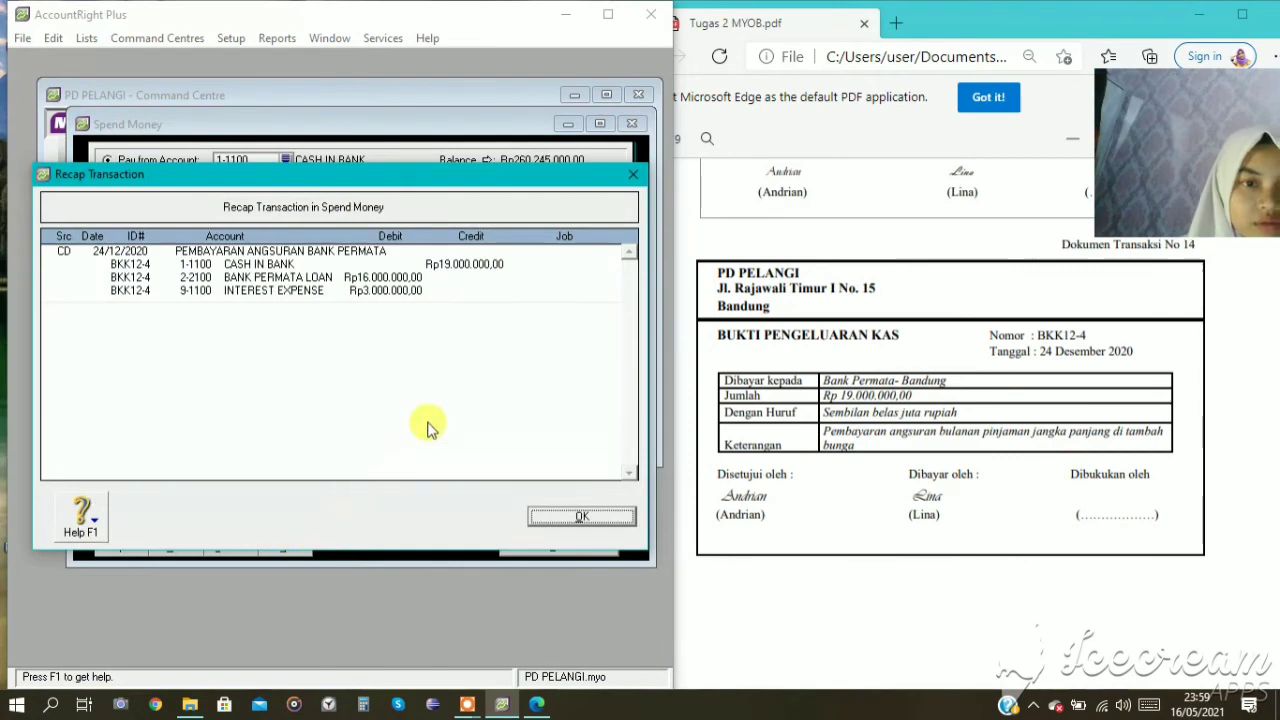
left_click(578, 512)
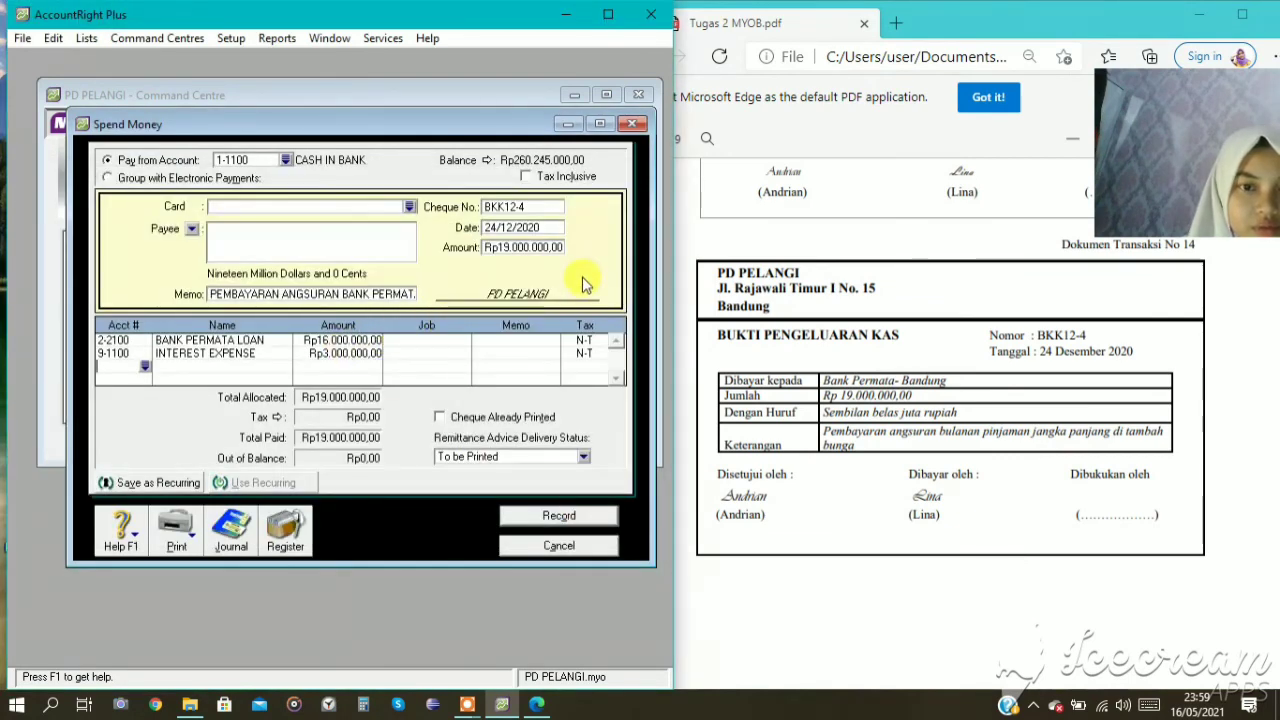
left_click(566, 515)
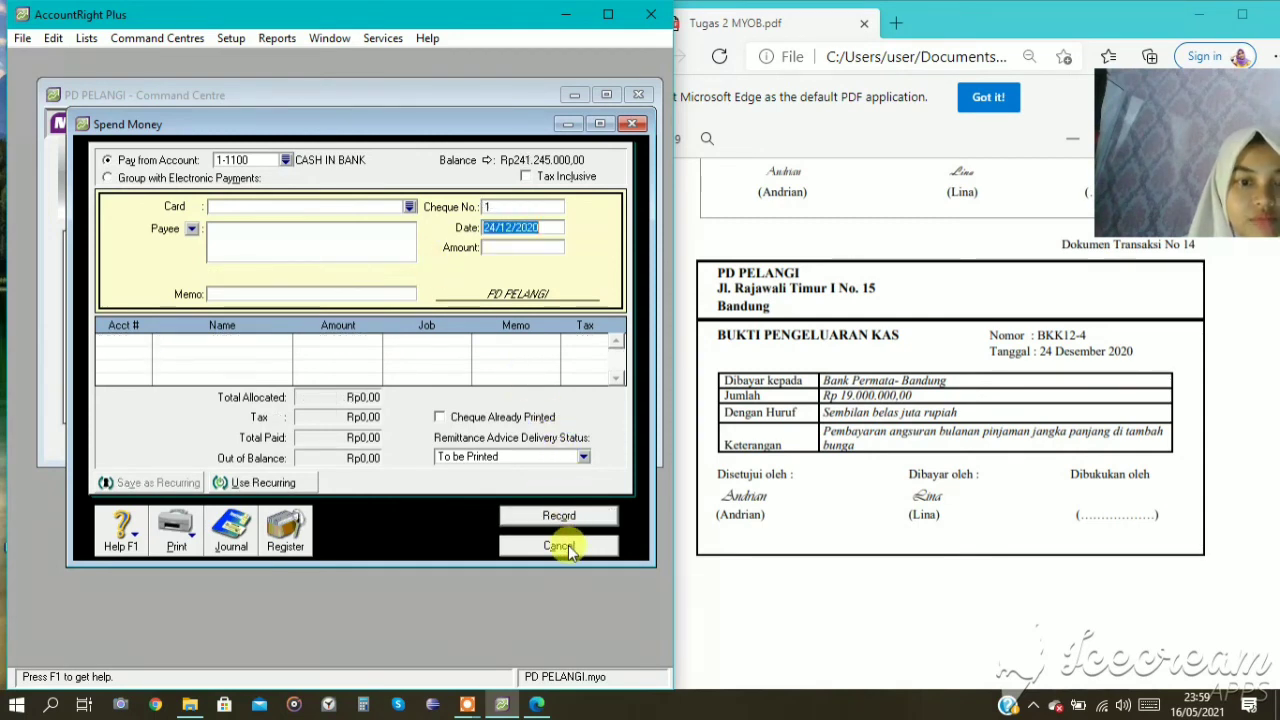
left_click(563, 545)
Start a new item purchase bill for transaction 15 with CV SETIA ABADI as the supplier.
scroll(1128, 346, "down", 5)
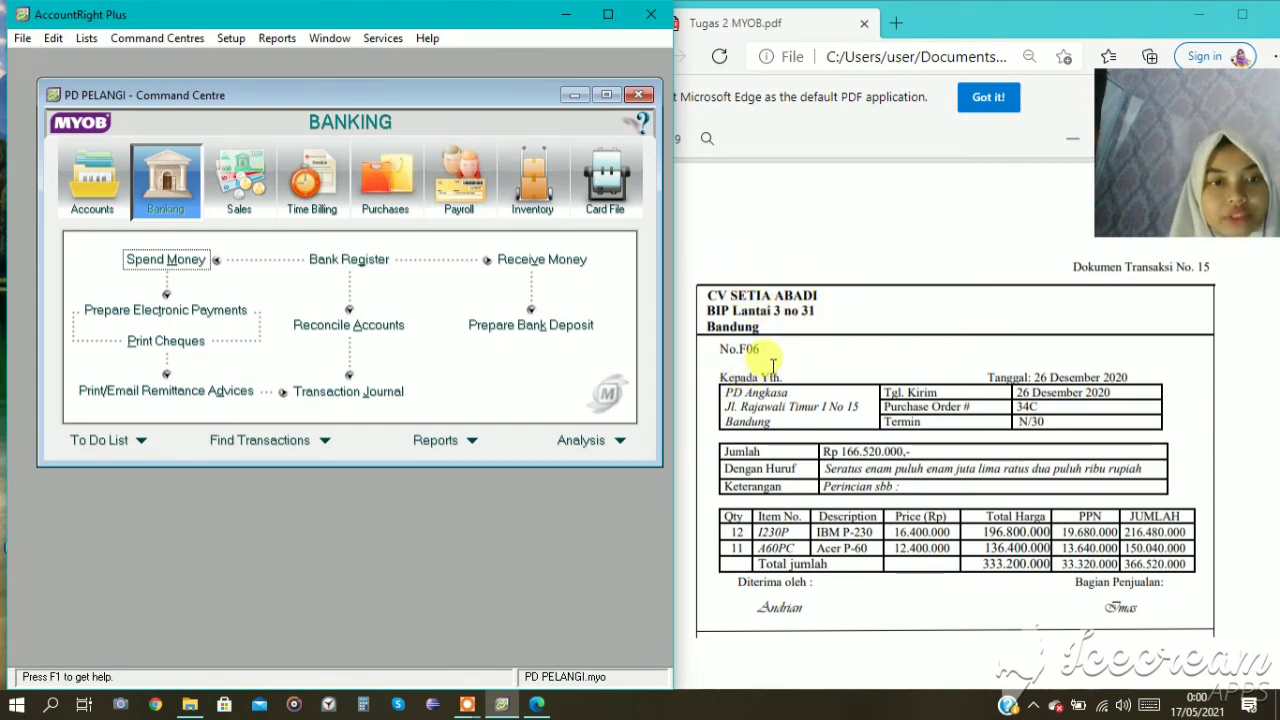
left_click(398, 205)
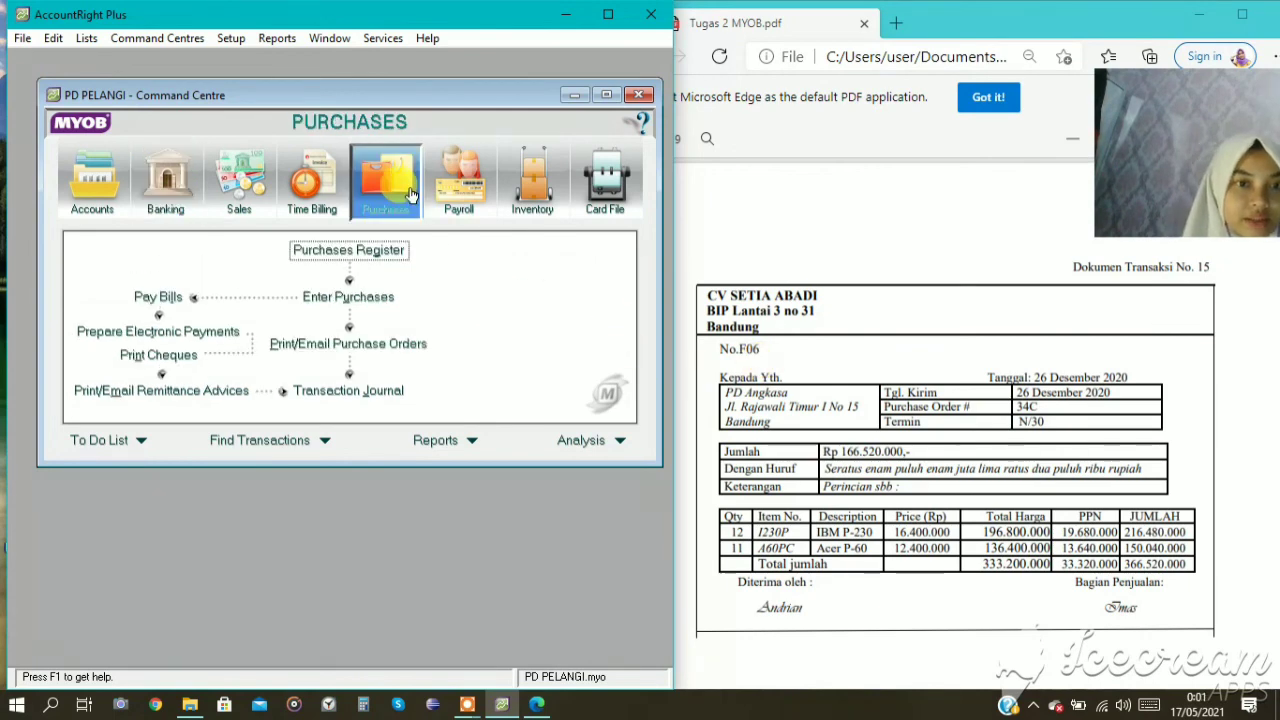
left_click(345, 302)
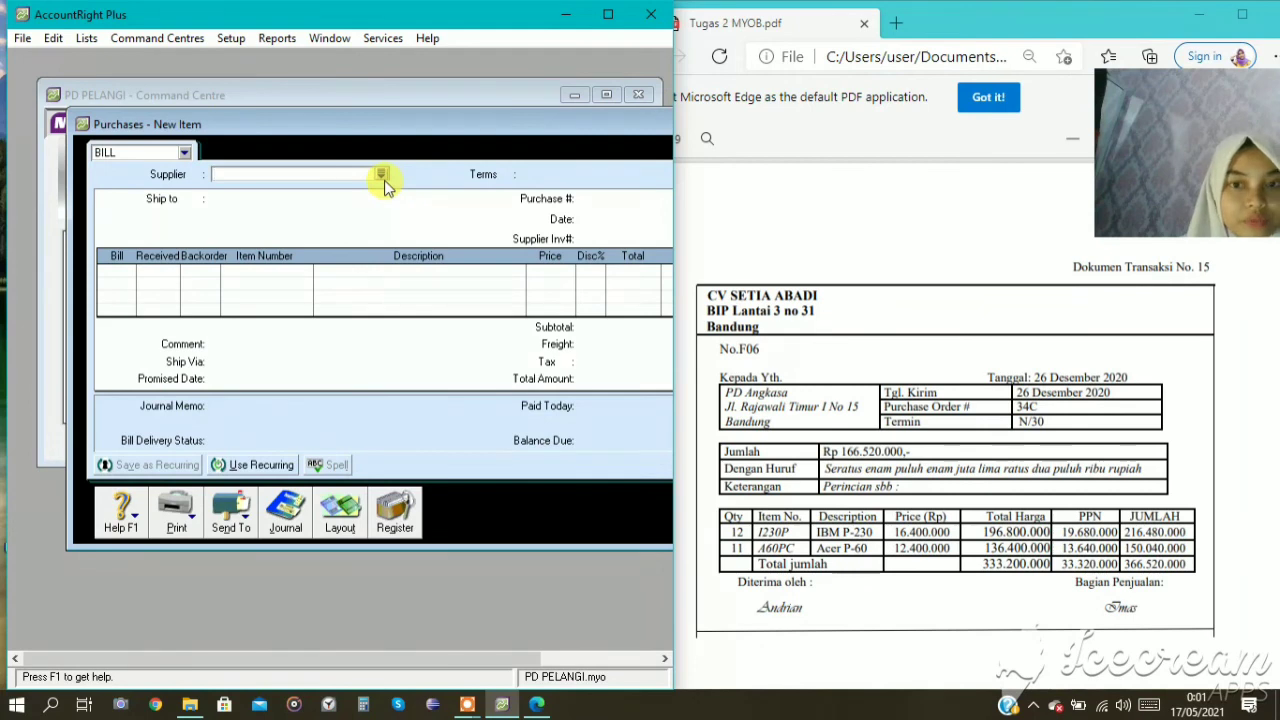
left_click(382, 175)
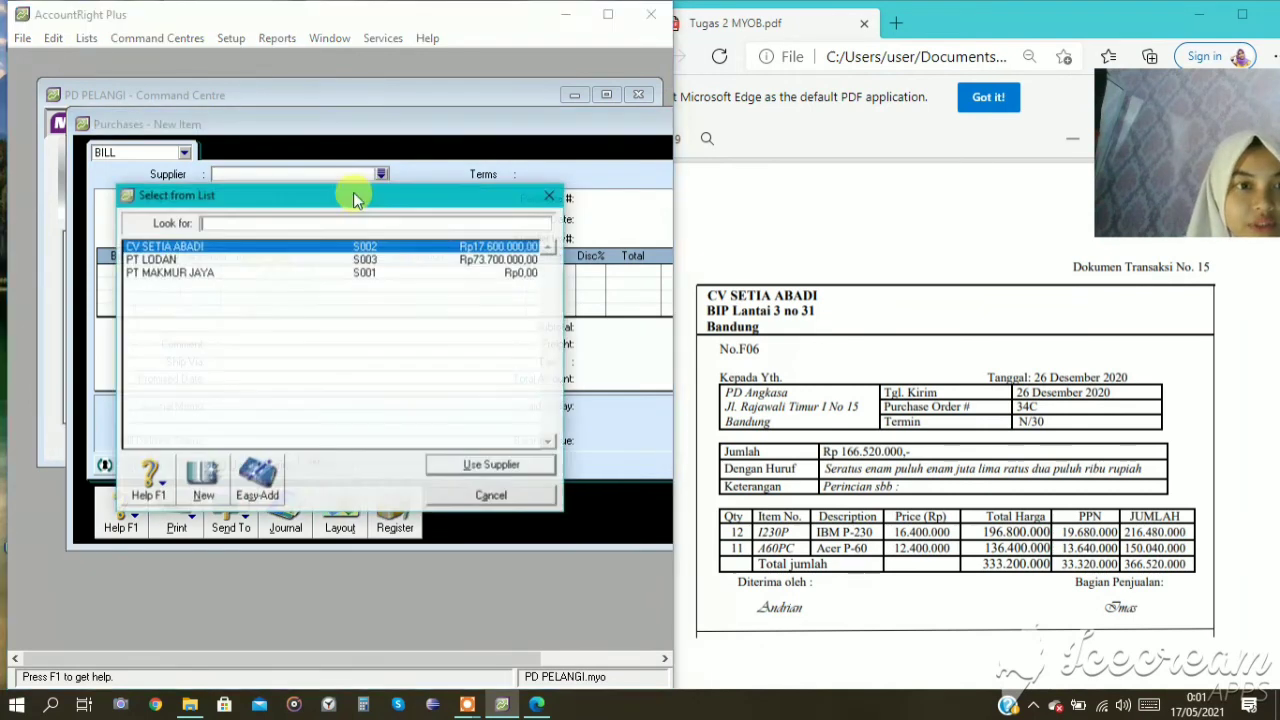
left_click(487, 465)
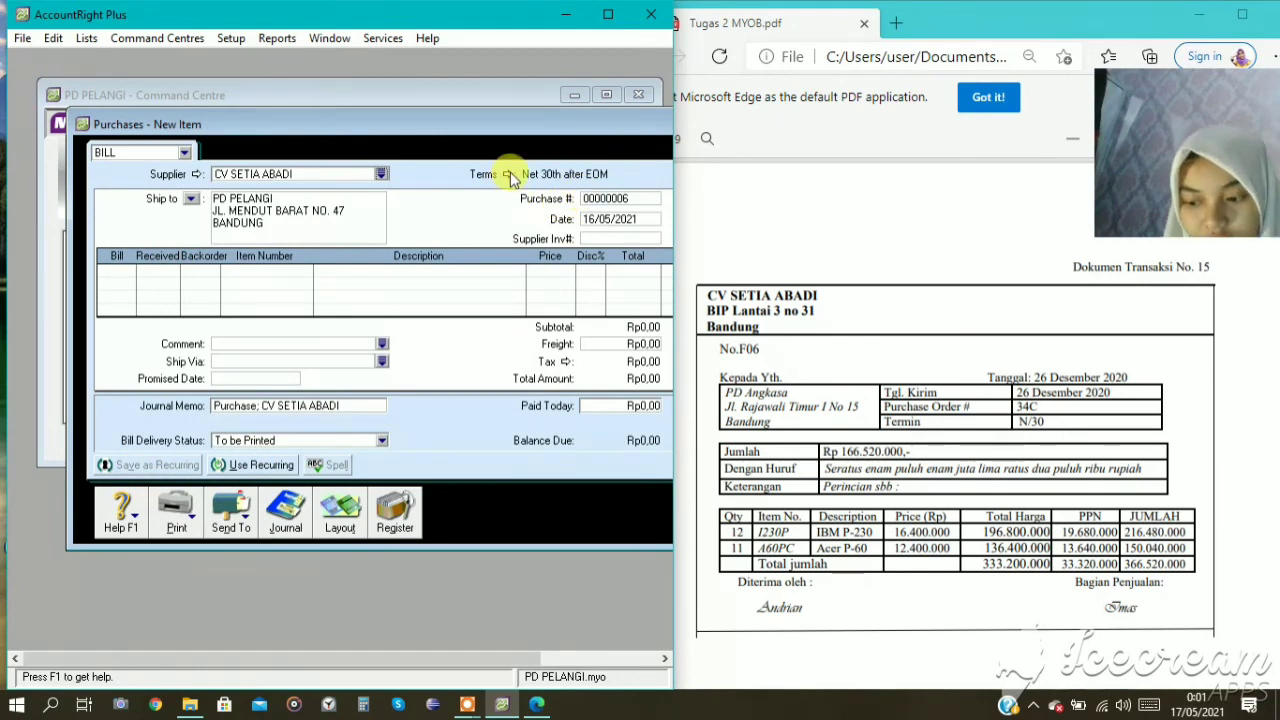
Set the purchase's credit terms to payment in a given number of days, with the balance due in 30 days.
left_click(508, 175)
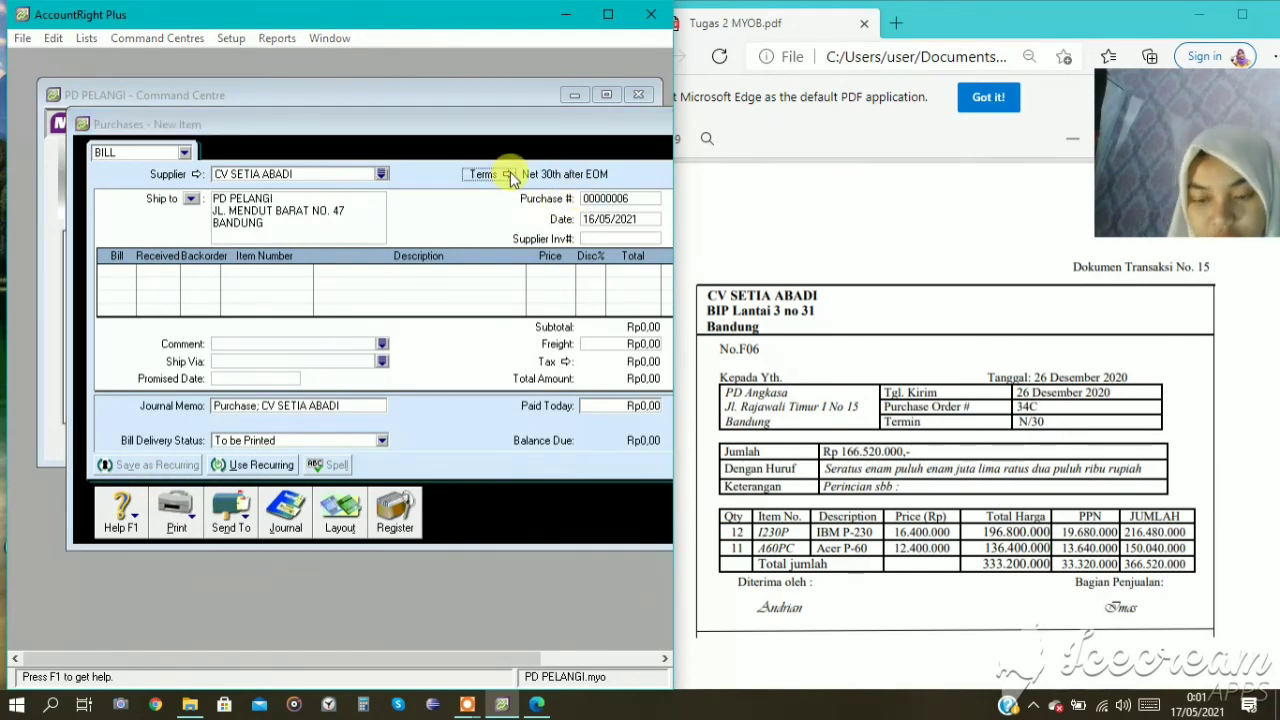
left_click(435, 231)
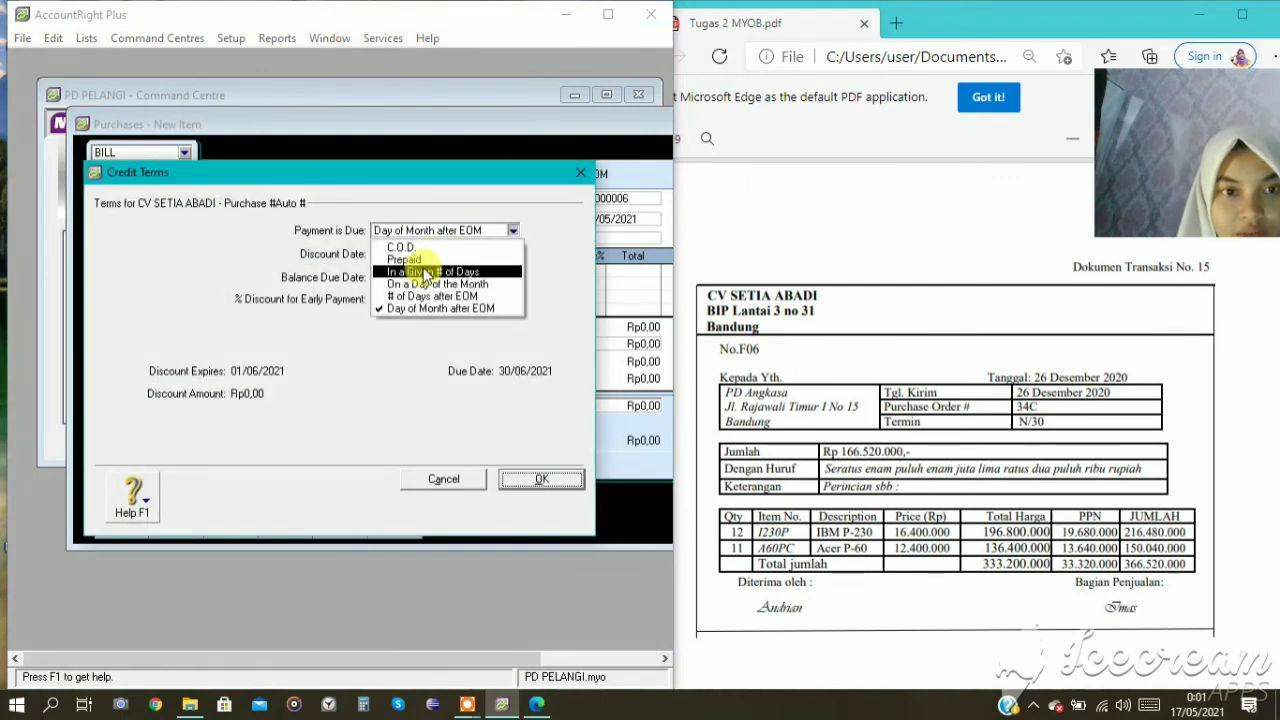
left_click(432, 271)
left_click(409, 273)
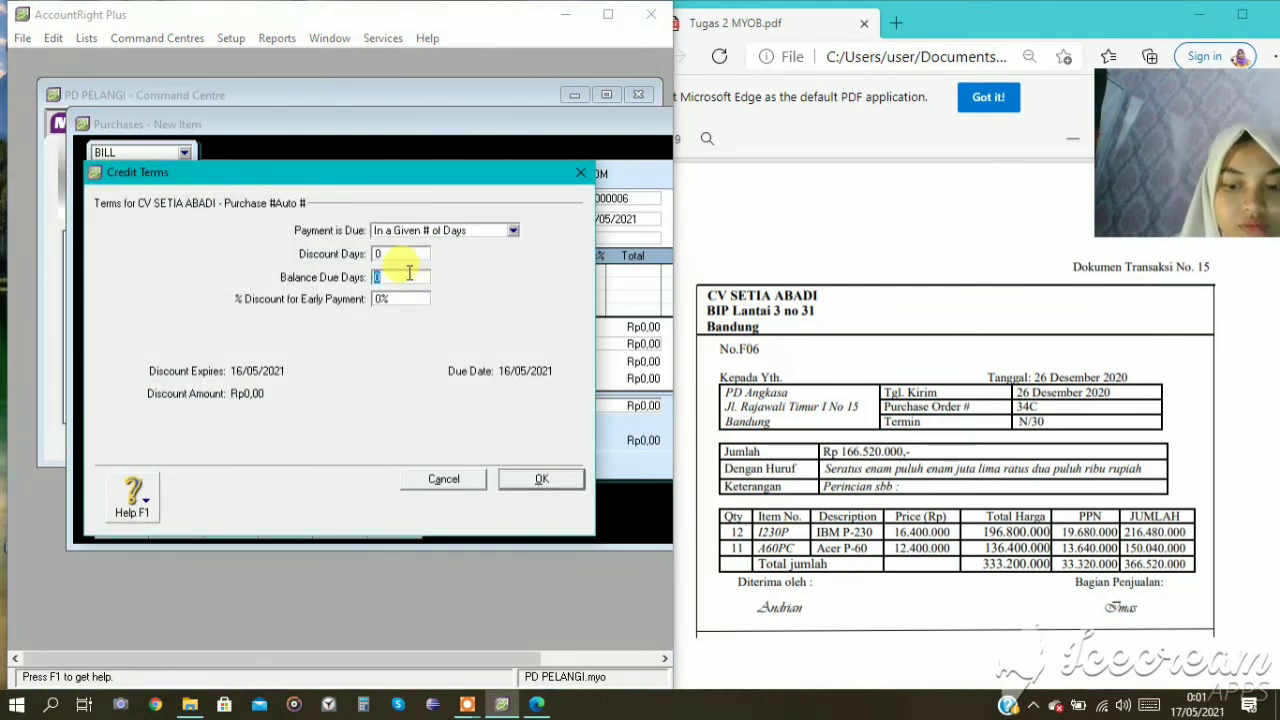
type("3")
right_click(409, 277)
left_click(402, 338)
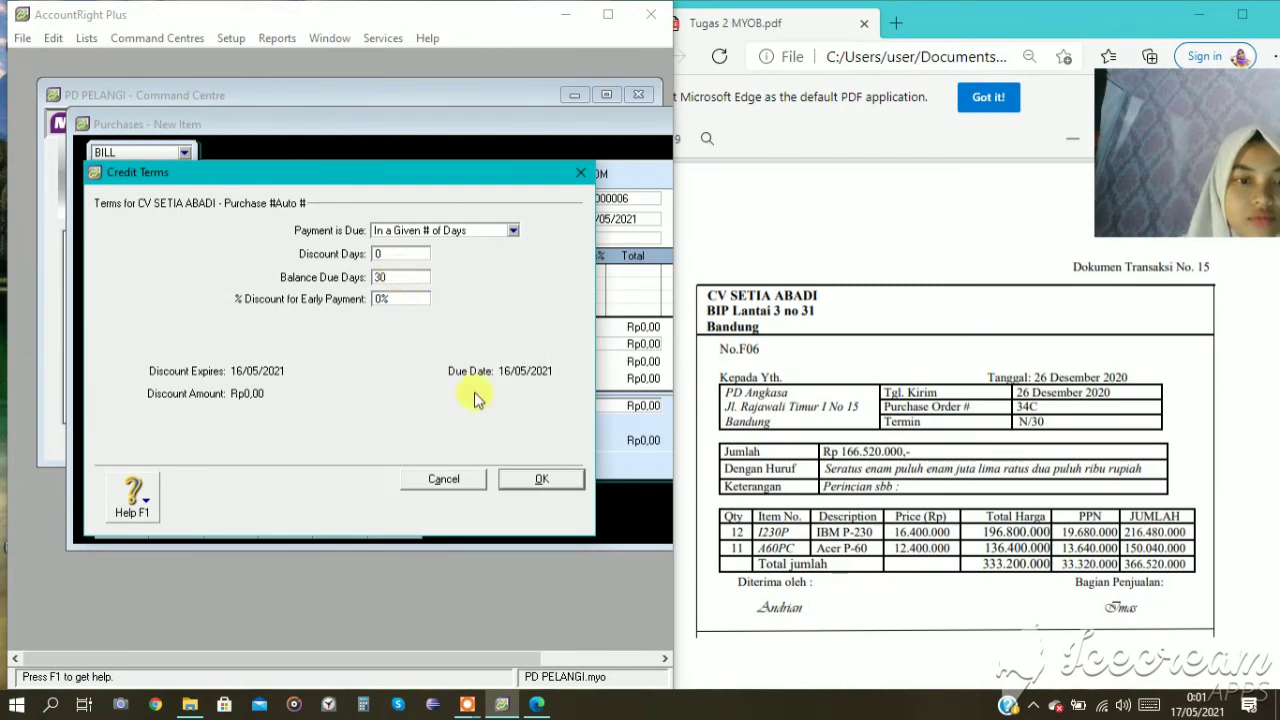
left_click(545, 480)
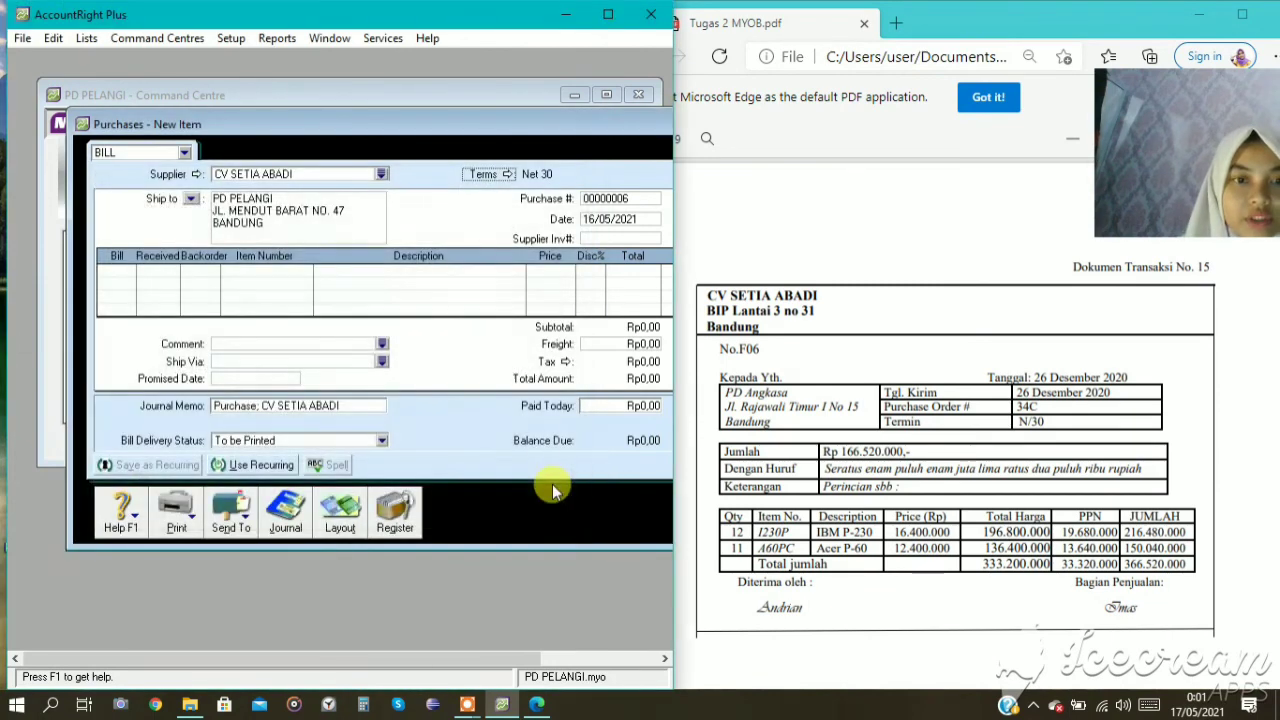
Set the purchase number to F06 and the purchase date to 26/12/2020.
left_click(592, 195)
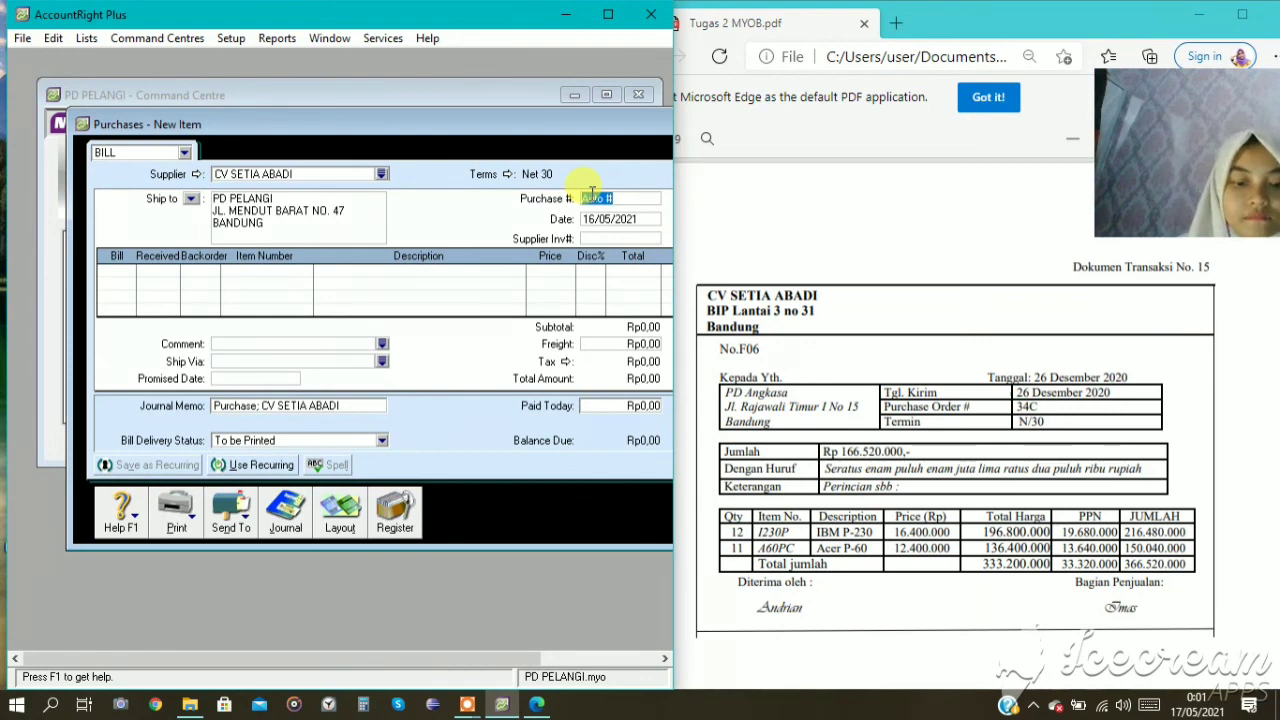
type("F06")
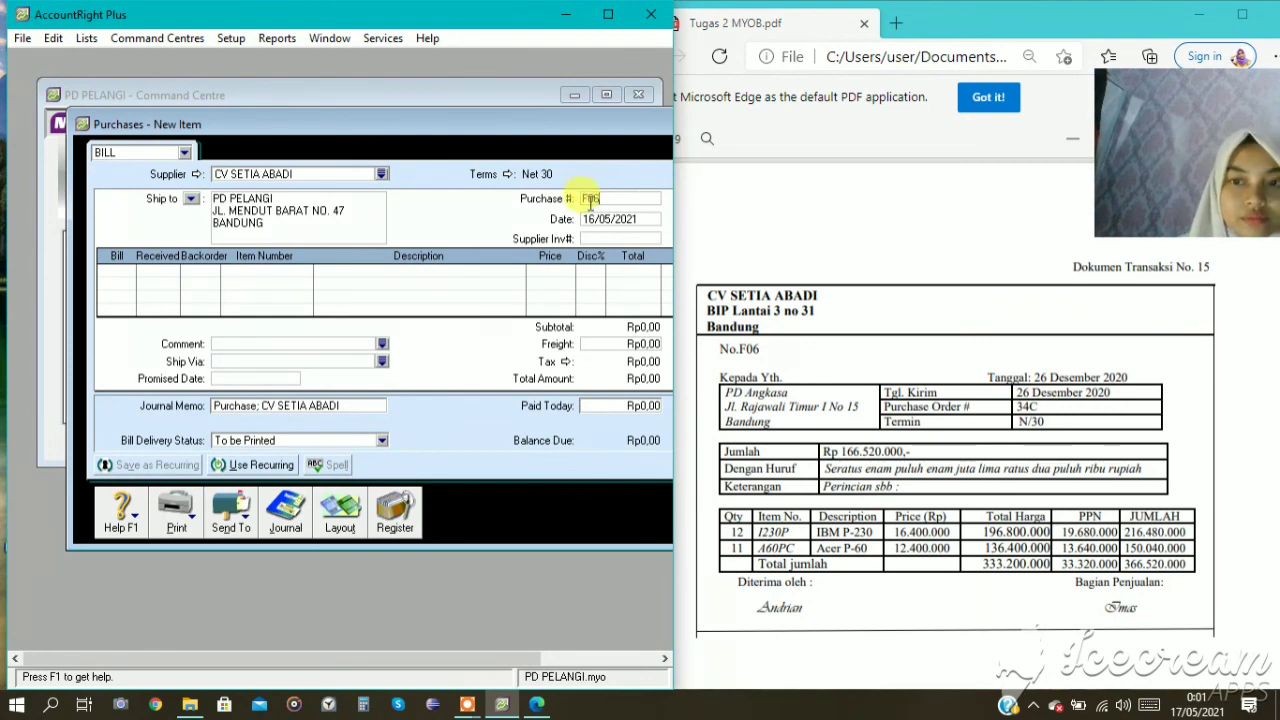
left_click(608, 216)
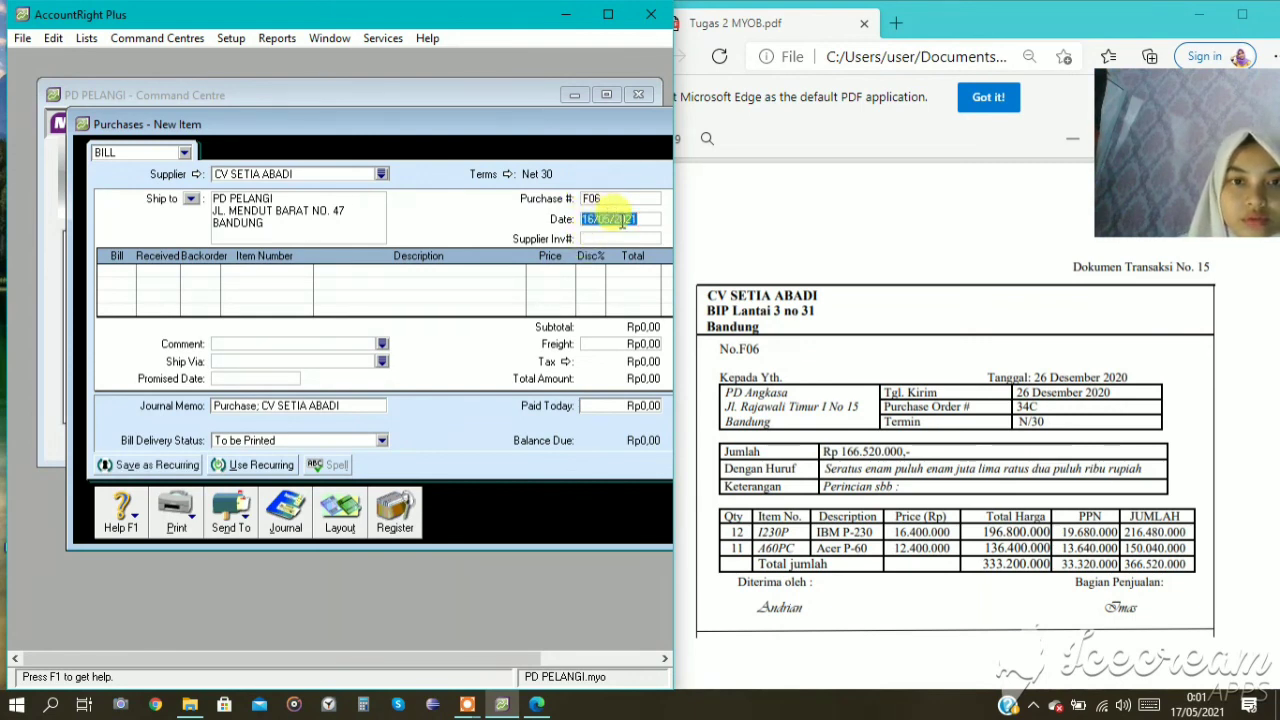
type("26")
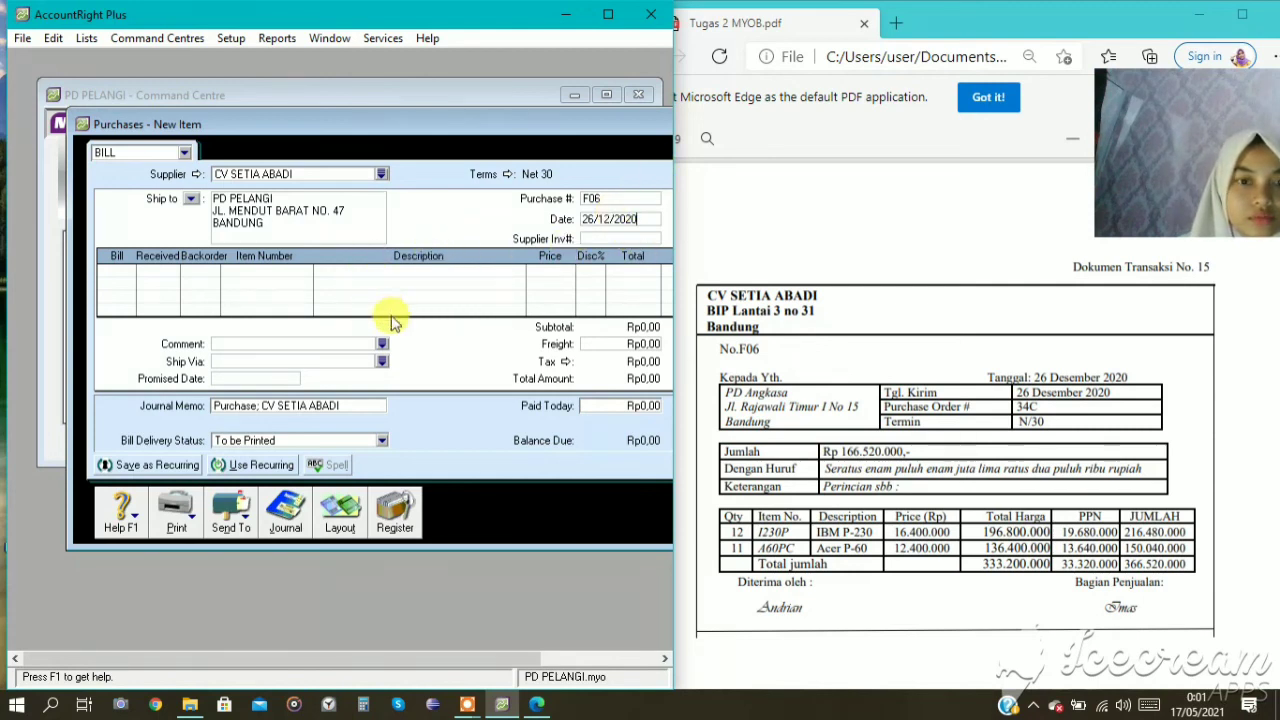
Enter the first bill line of purchase F06: 12 units of item I230P (IBM P-230) at a price of 16400000.
left_click(130, 275)
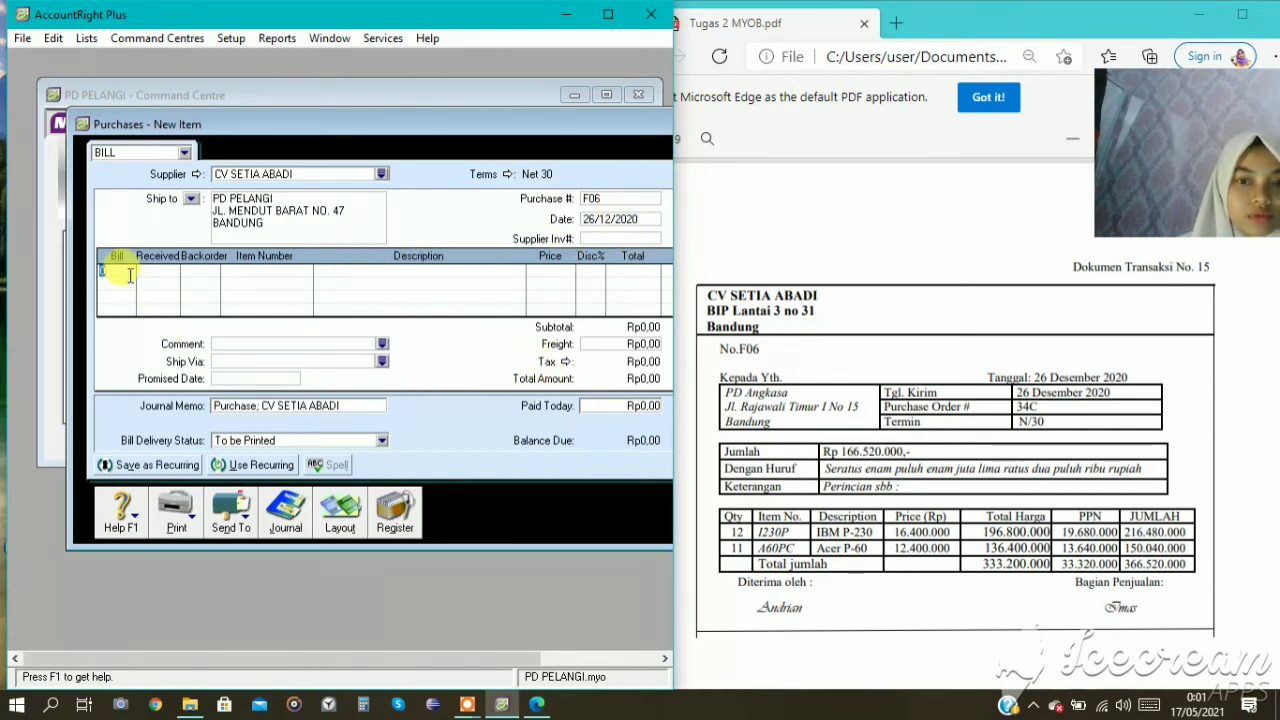
type("1")
key("Tab")
key("Tab")
key("Tab")
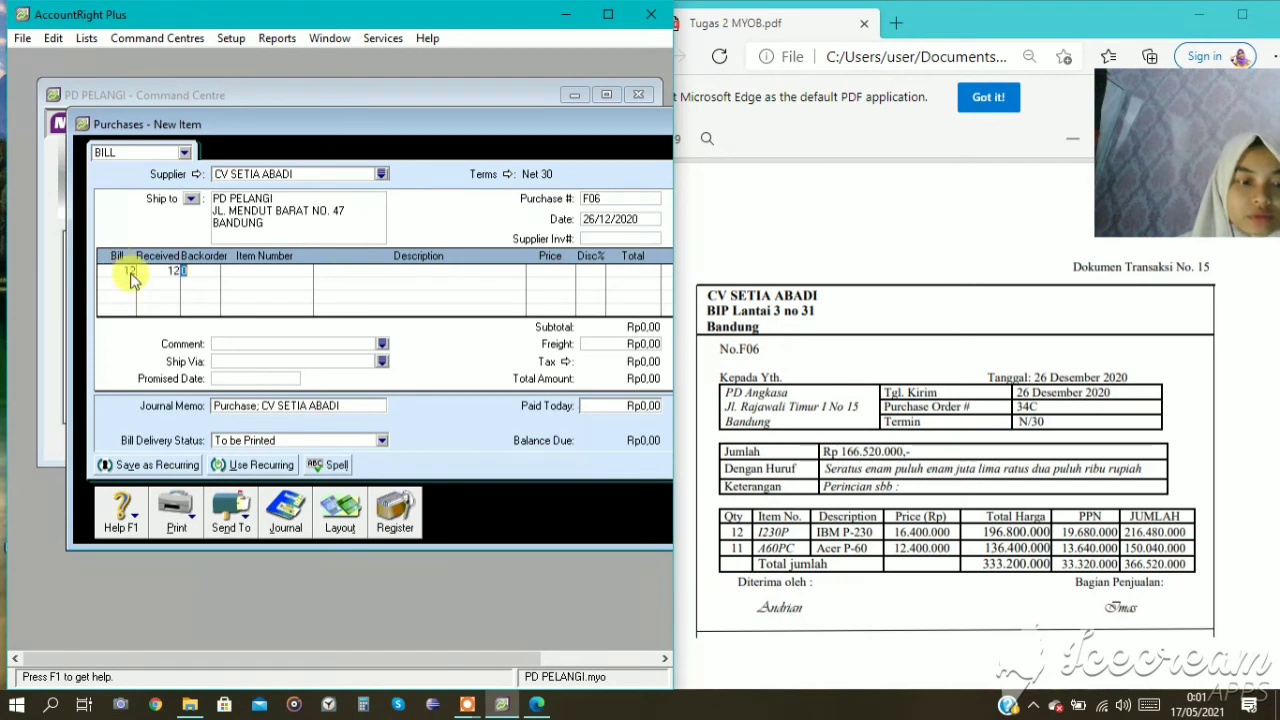
type("I230P")
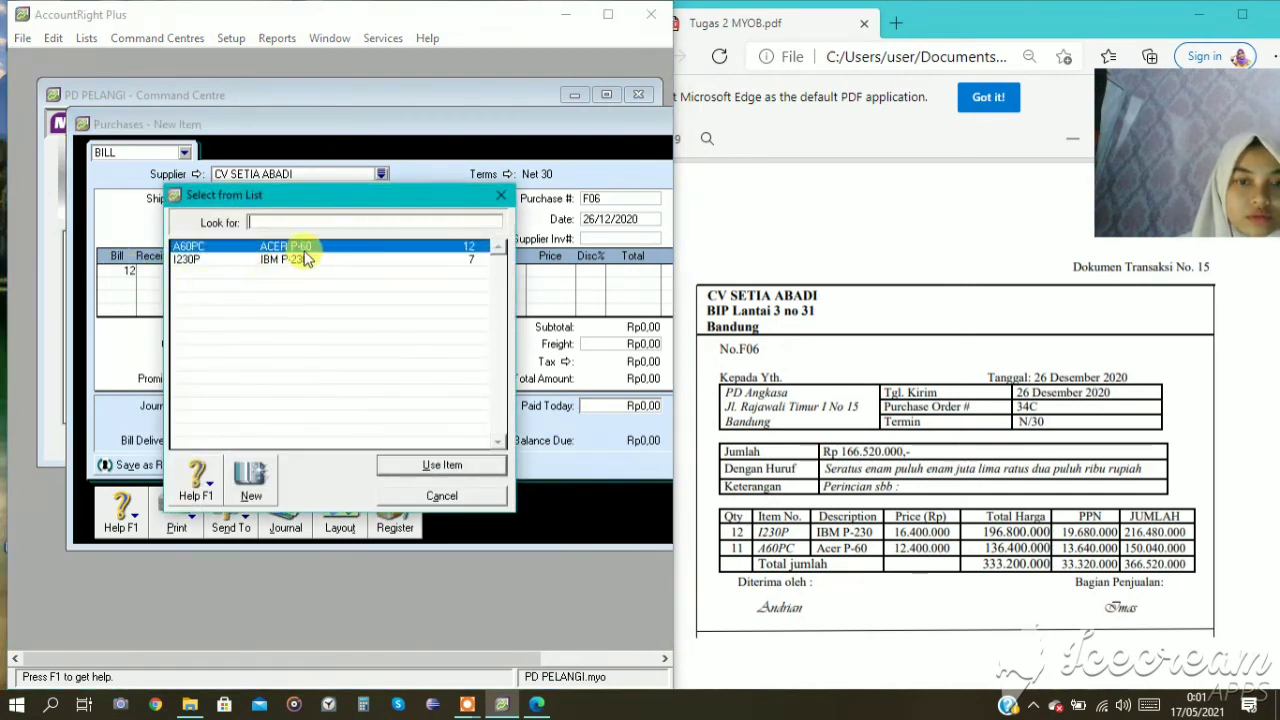
left_click(405, 468)
key("Tab")
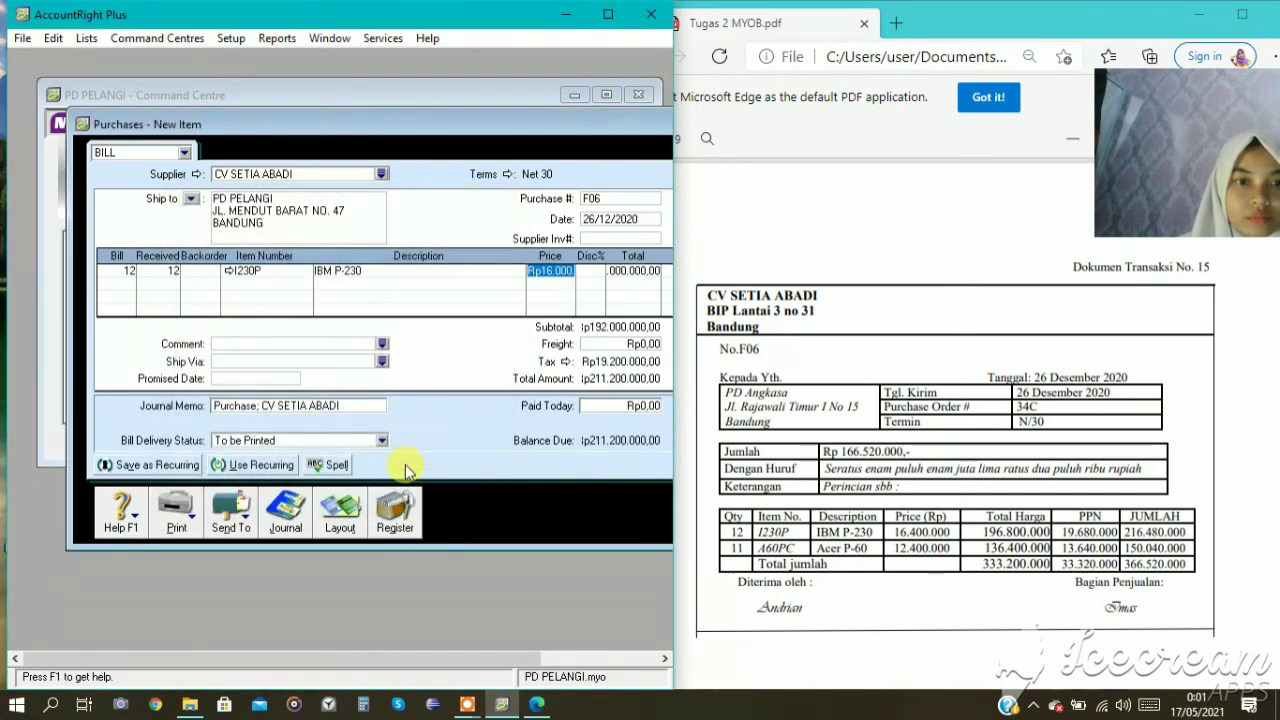
type("16400000")
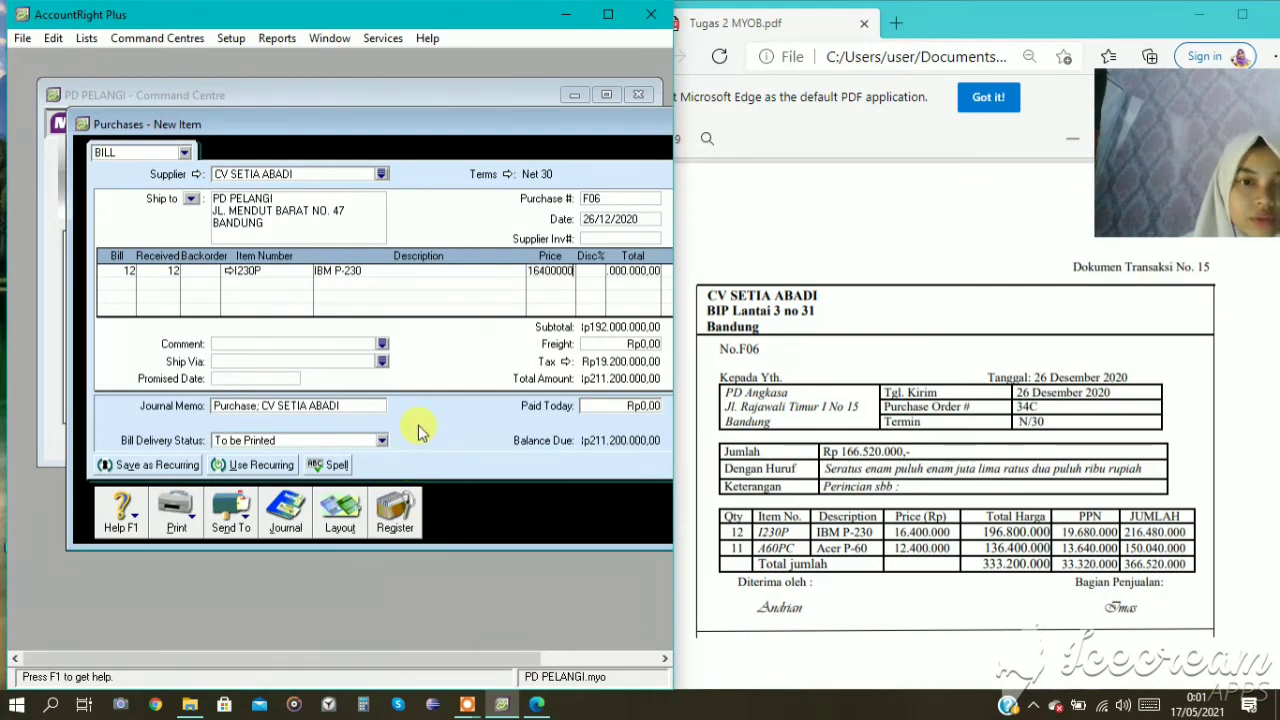
key("Tab")
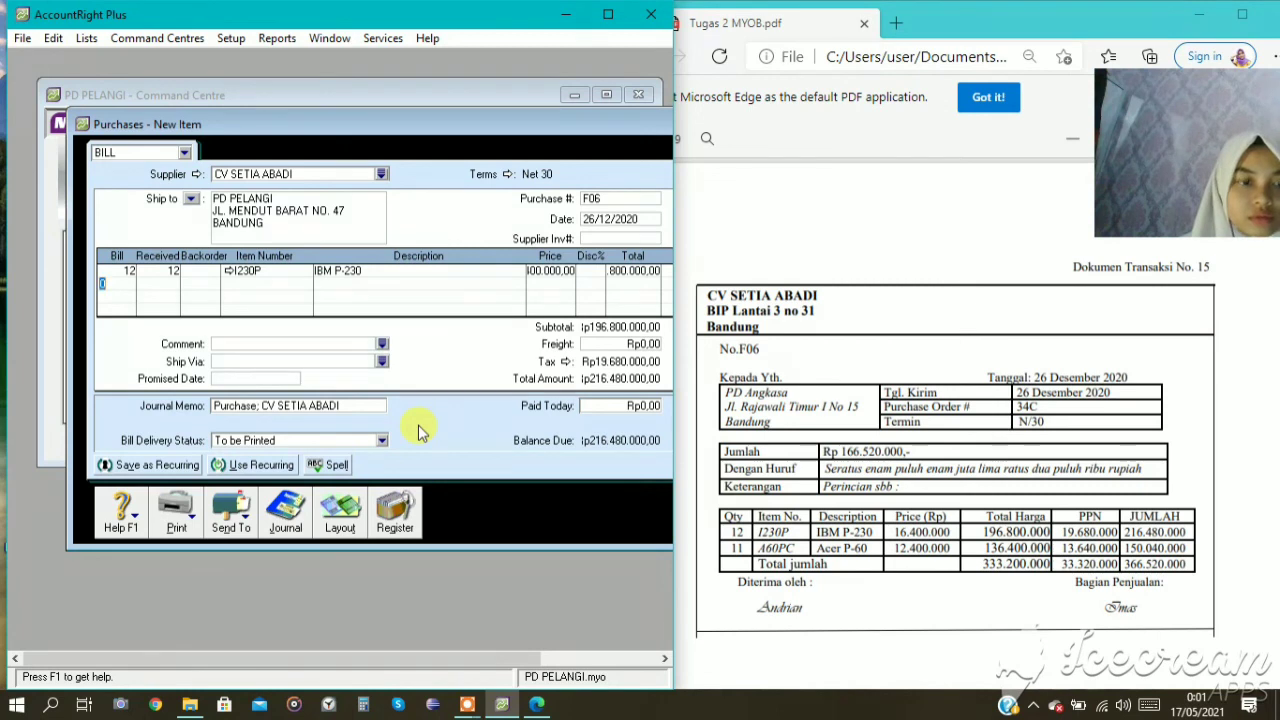
Enter the second bill line of purchase F06: 11 units of item A60PC (ACER P-60) at a price of 12400000.
key("Tab")
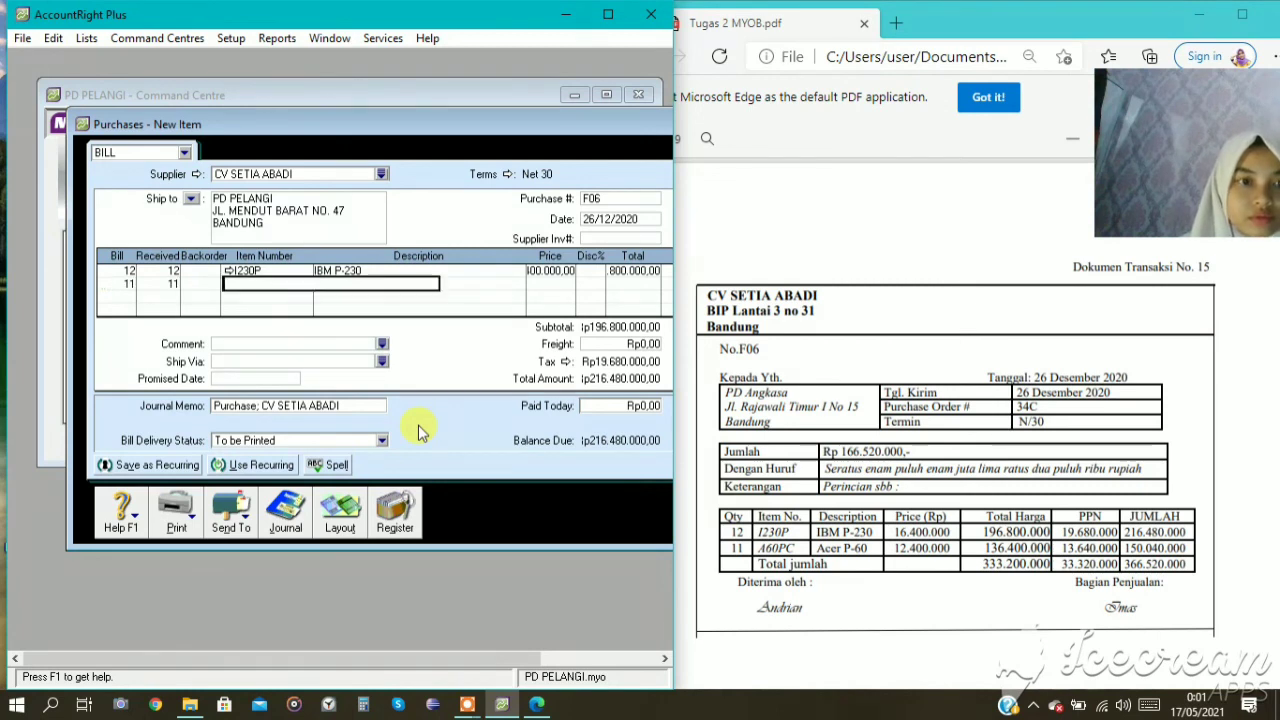
key("Tab")
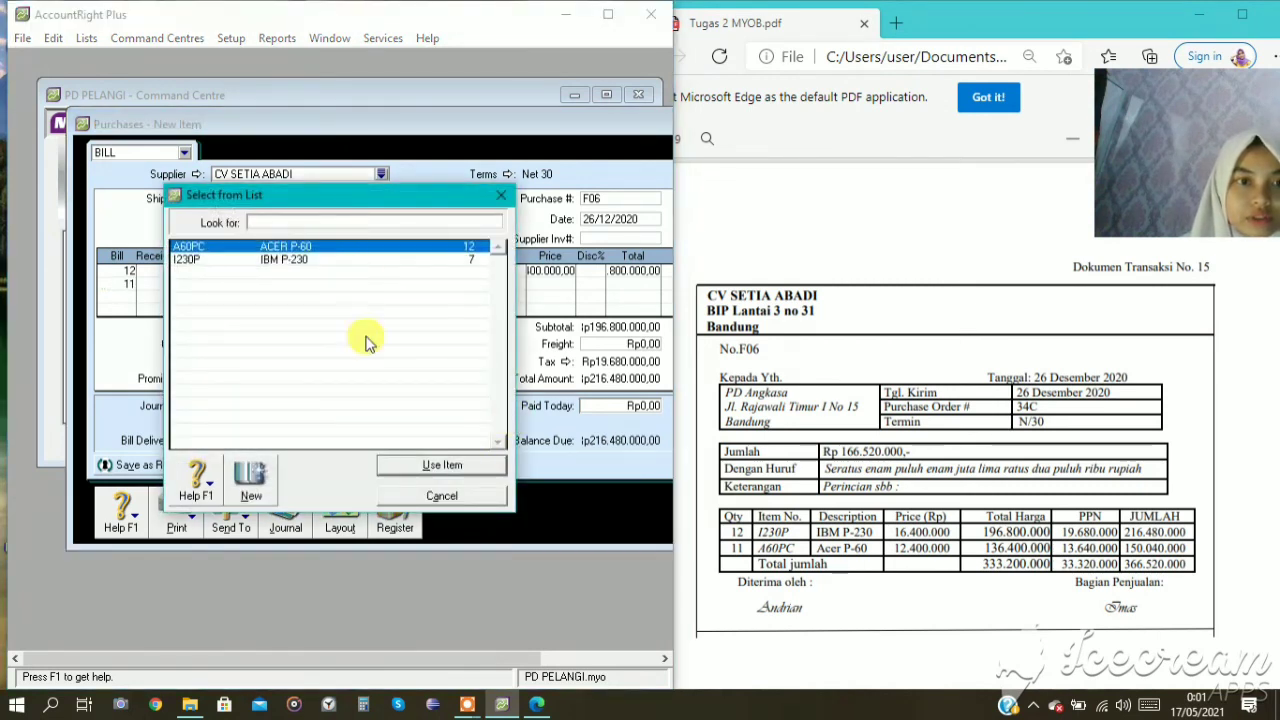
left_click(418, 468)
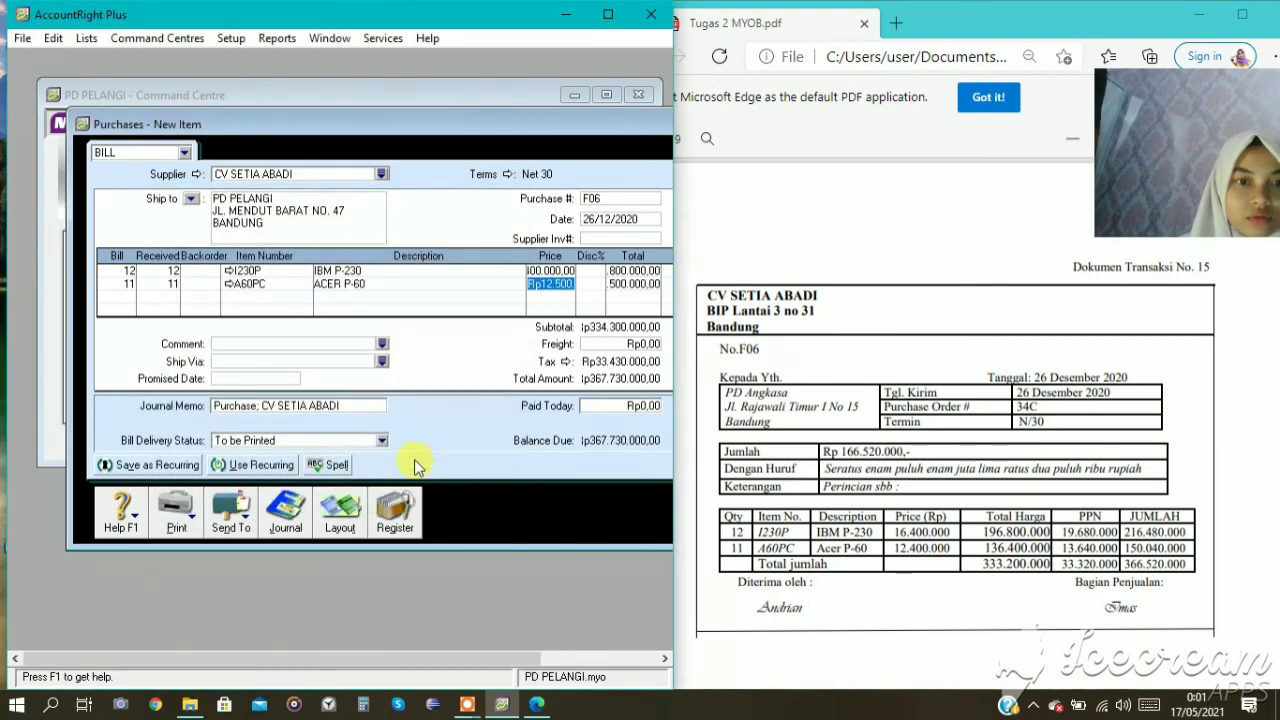
type("1")
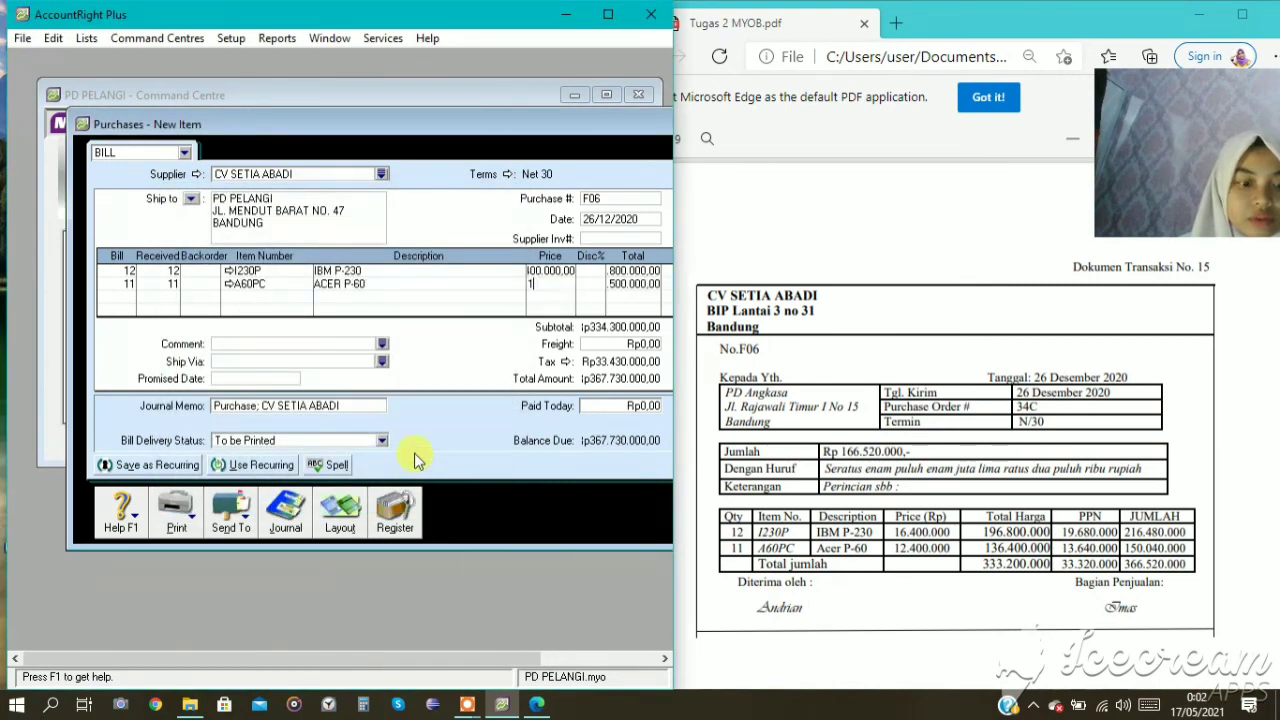
type("240000")
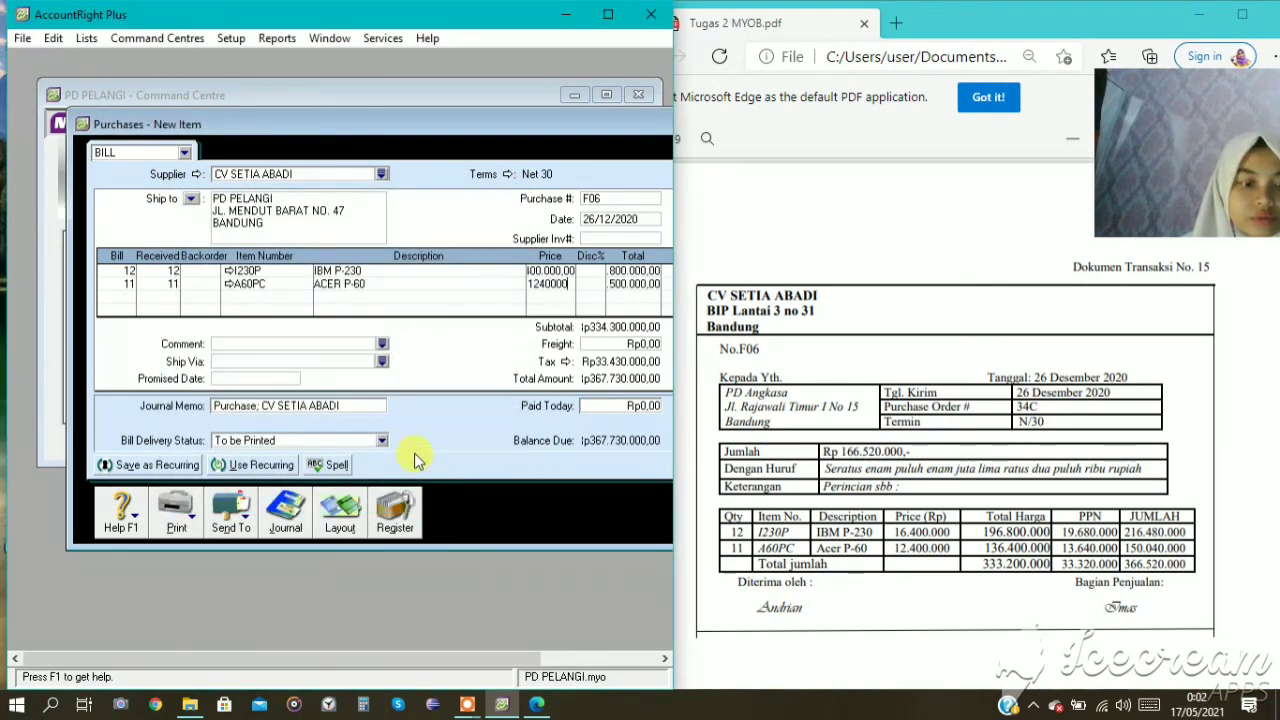
type("0")
key("Tab")
key("Tab")
key("Tab")
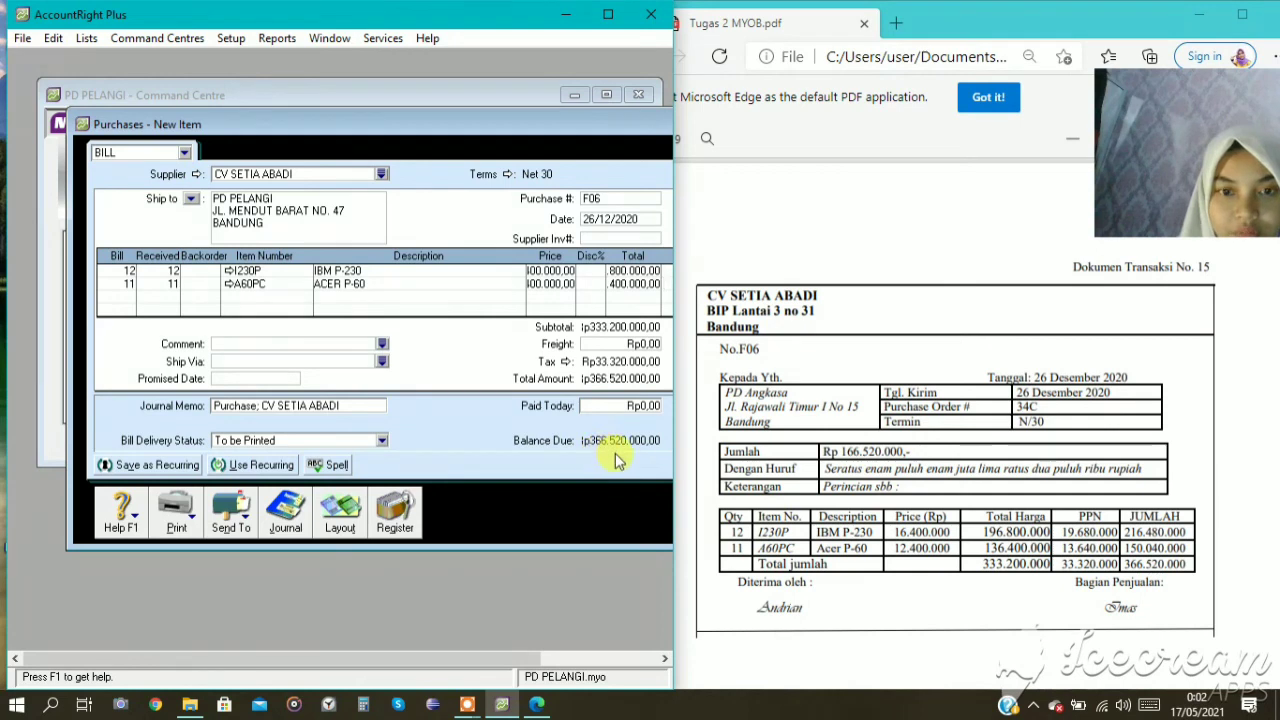
Reposition the purchase window and review the journal recap of purchase F06.
left_click_drag(603, 154, 558, 87)
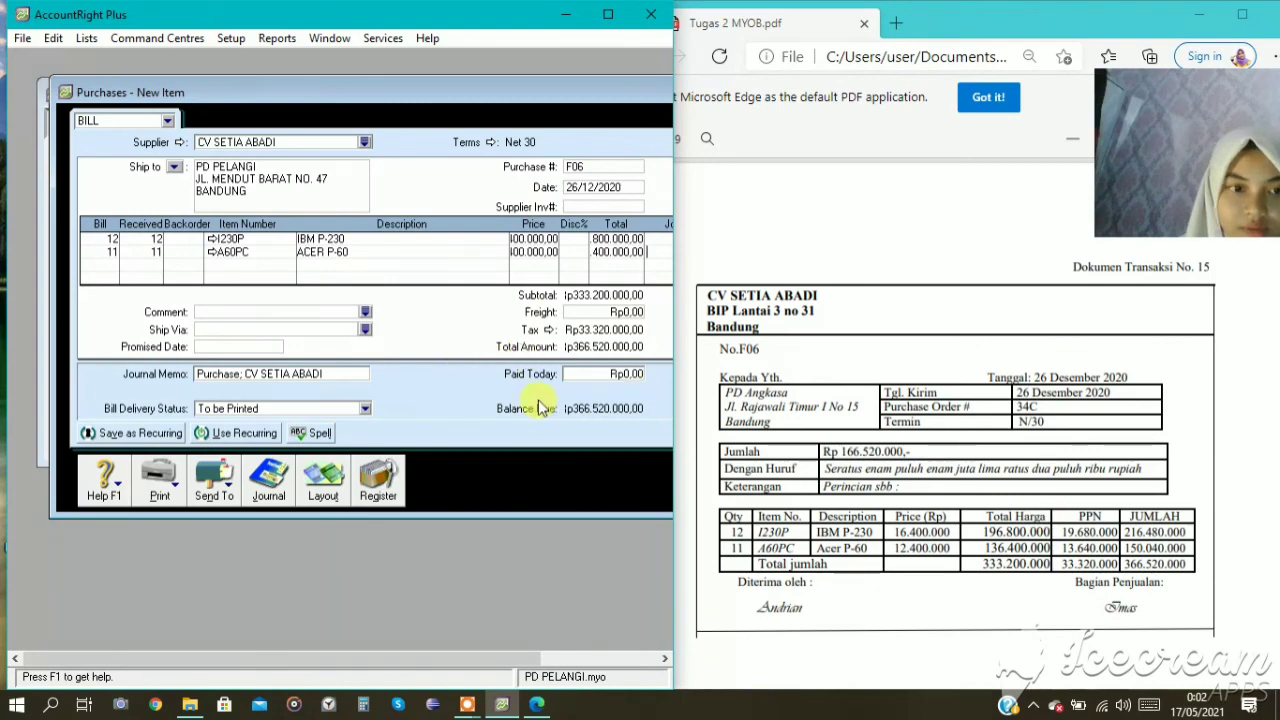
double_click(520, 100)
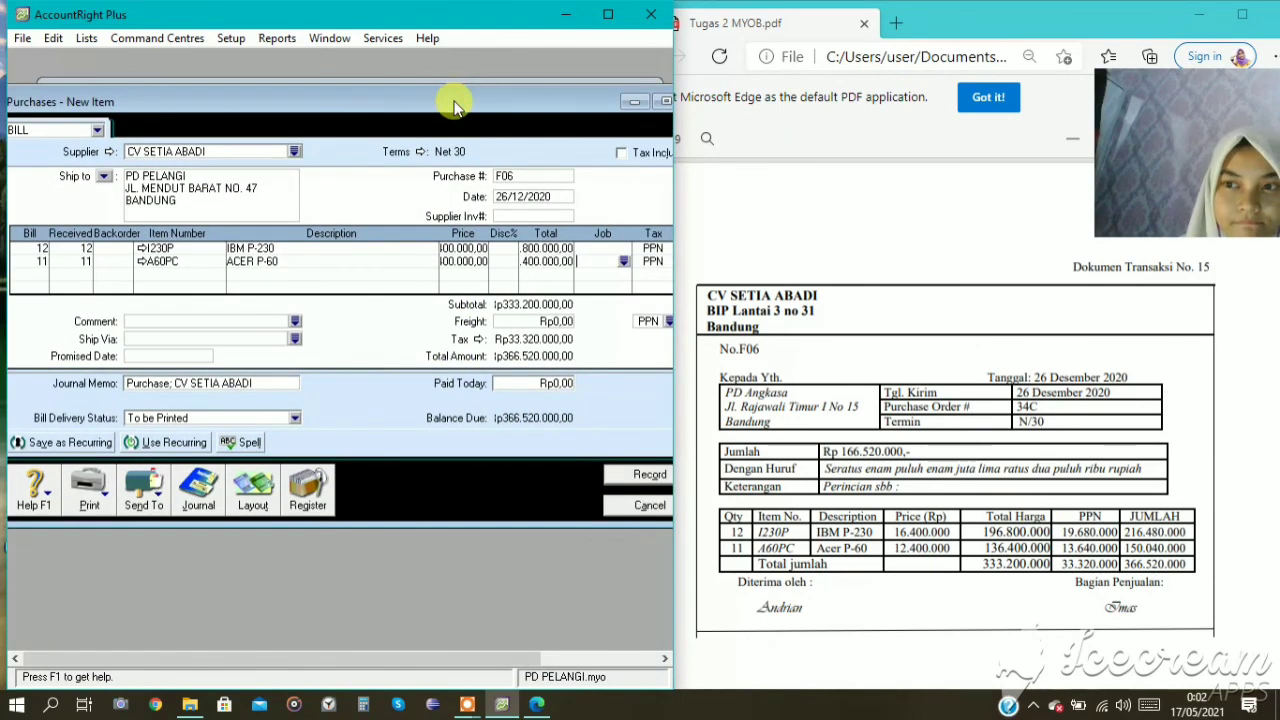
left_click_drag(455, 105, 441, 106)
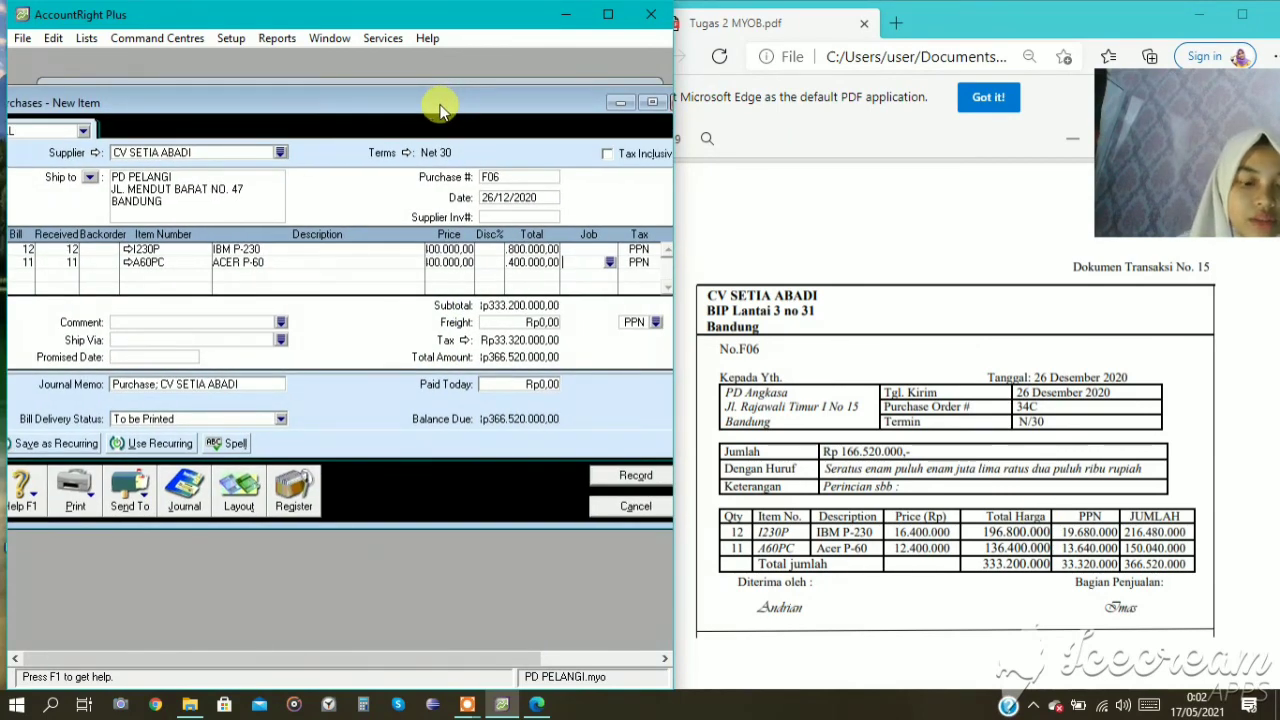
key("ctrl+r")
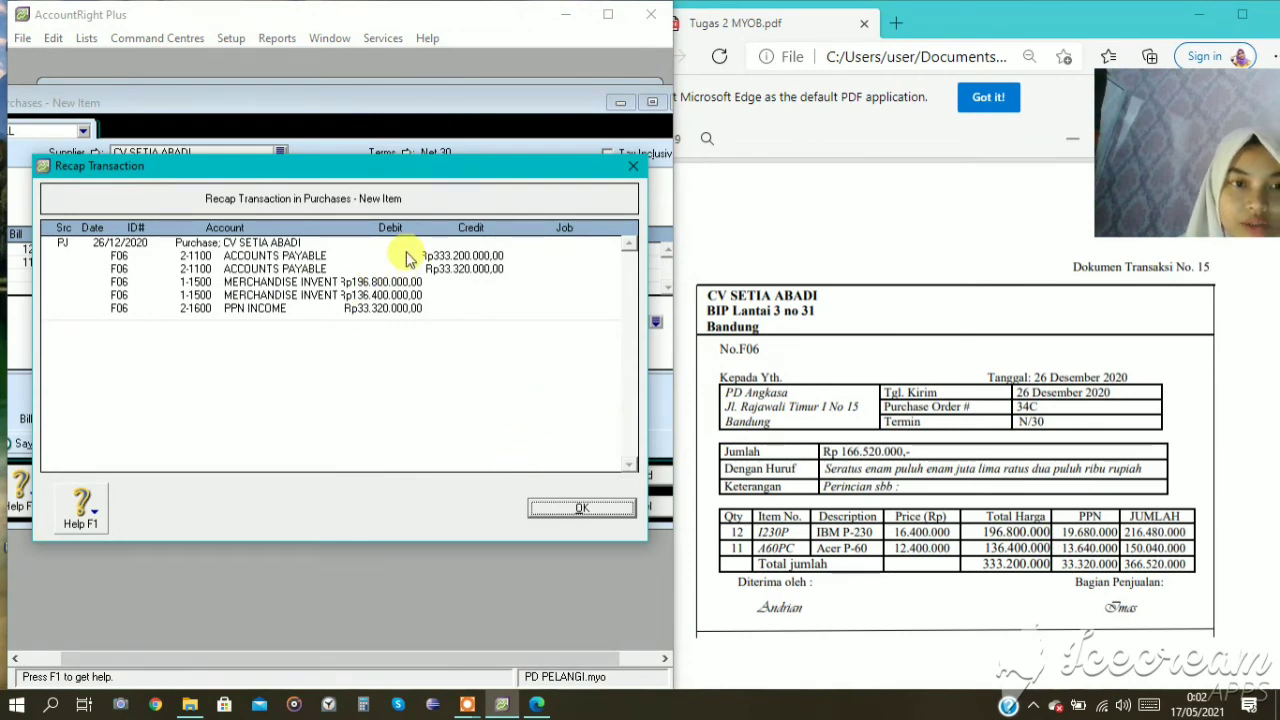
left_click(564, 508)
Record purchase F06 without changing its tax code, and close the purchase entry window.
left_click_drag(497, 102, 519, 65)
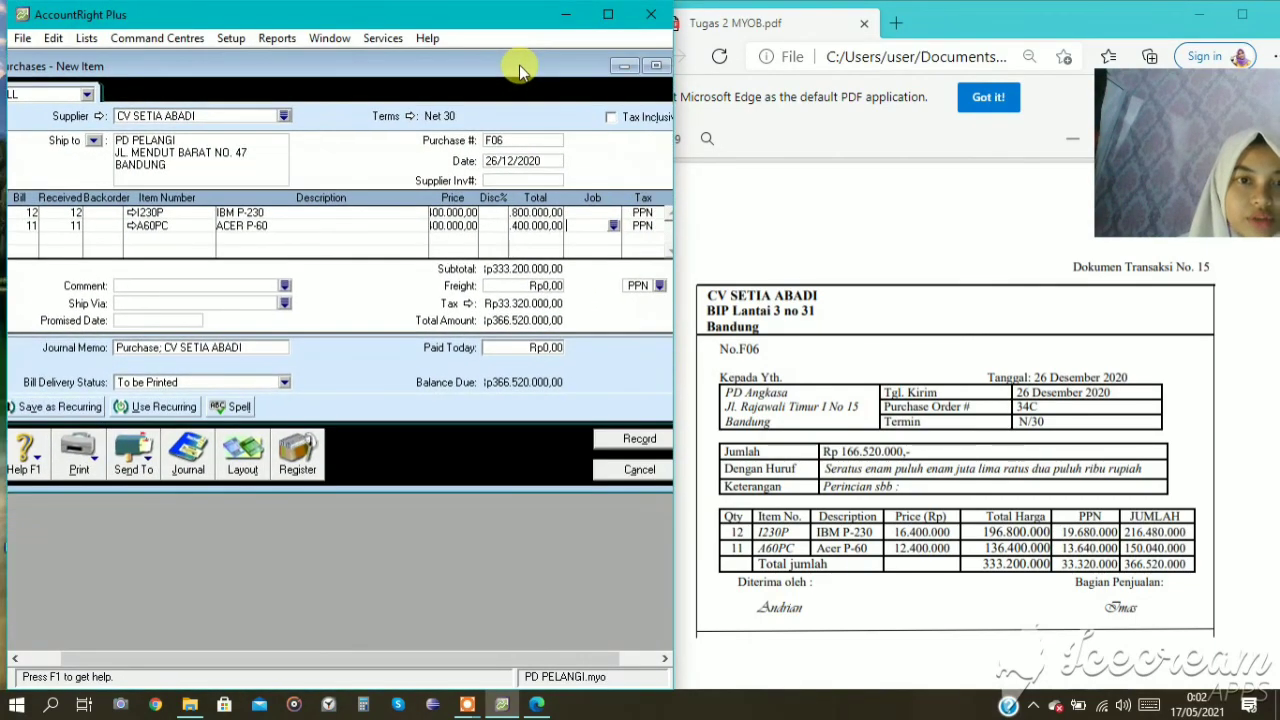
left_click(510, 162)
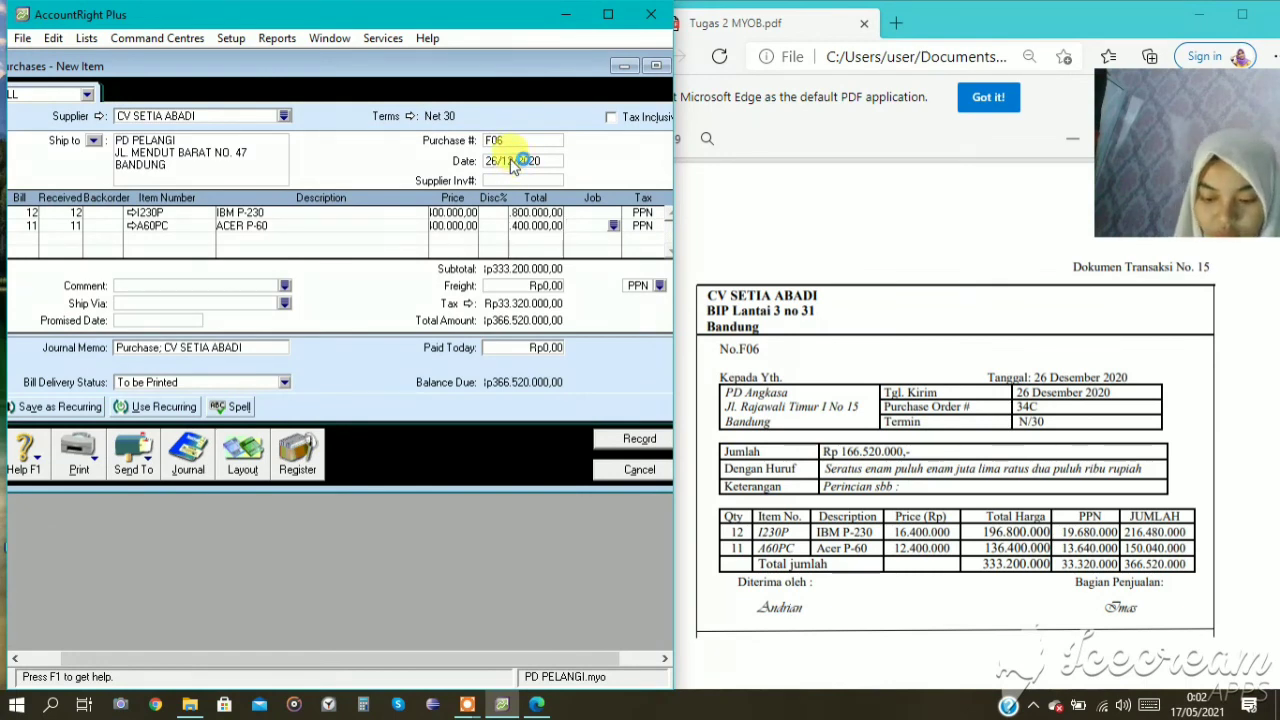
left_click(630, 442)
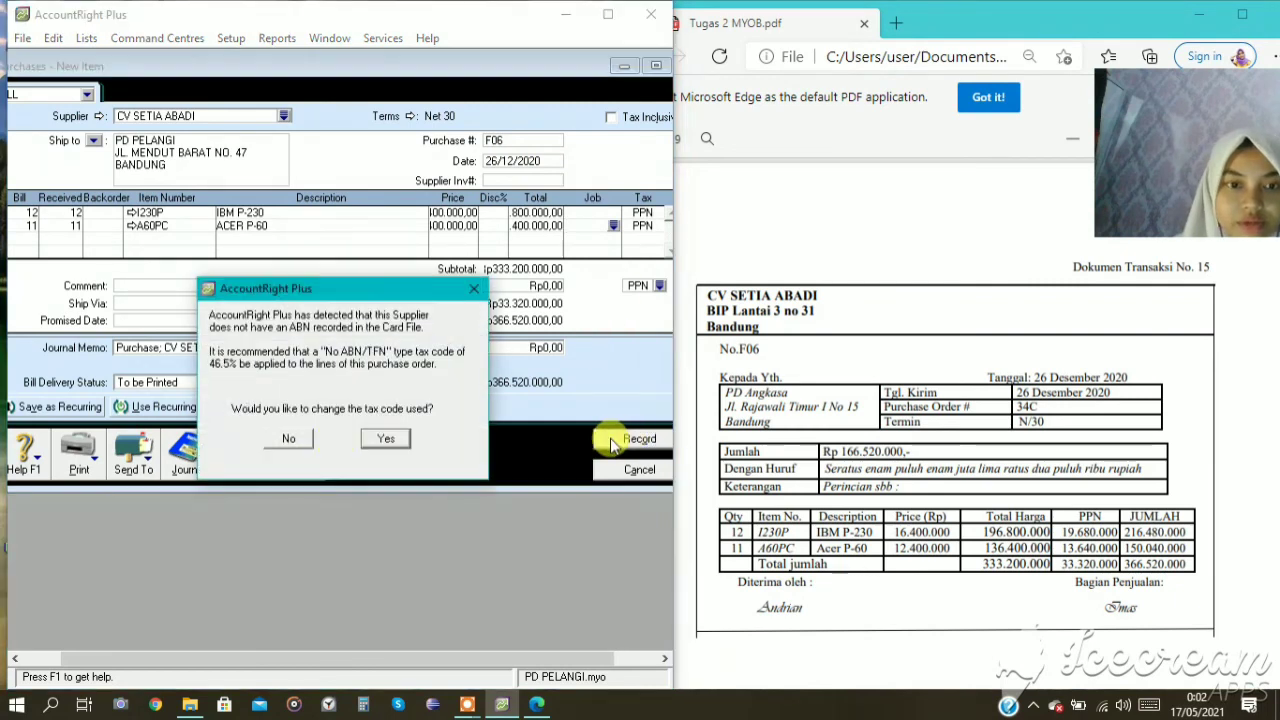
left_click(276, 442)
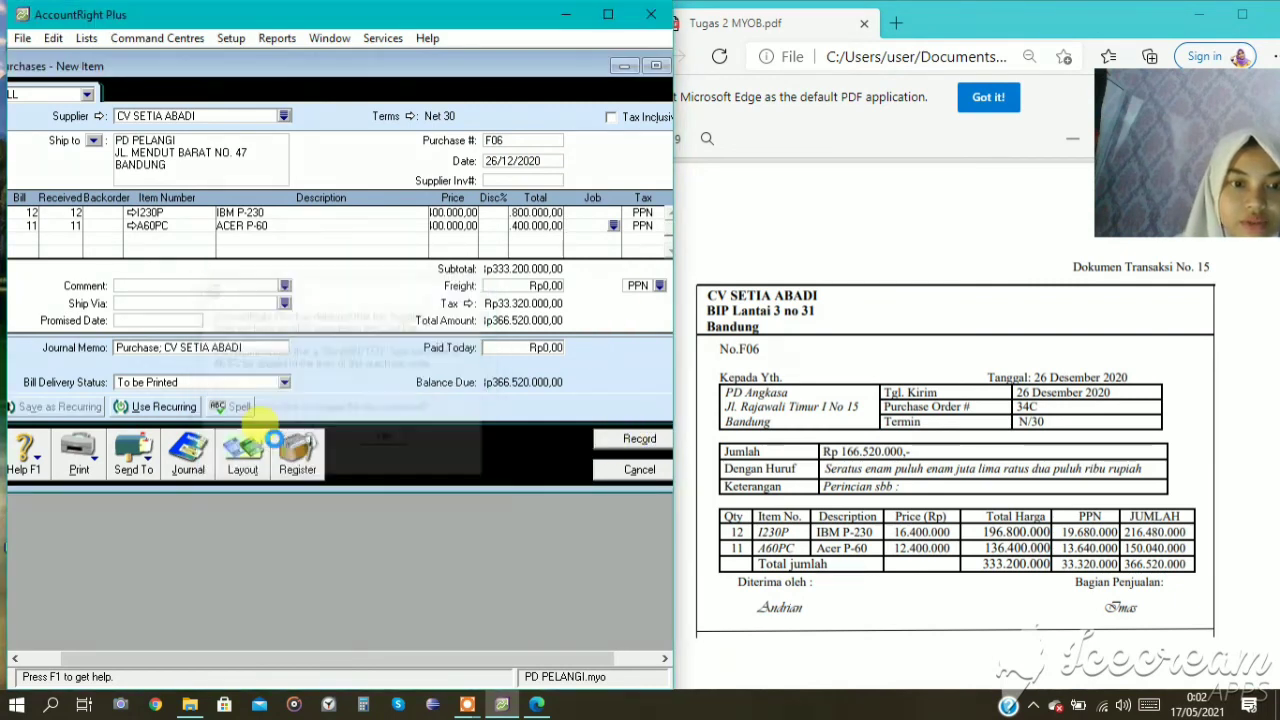
left_click(625, 470)
scroll(958, 375, "down", 5)
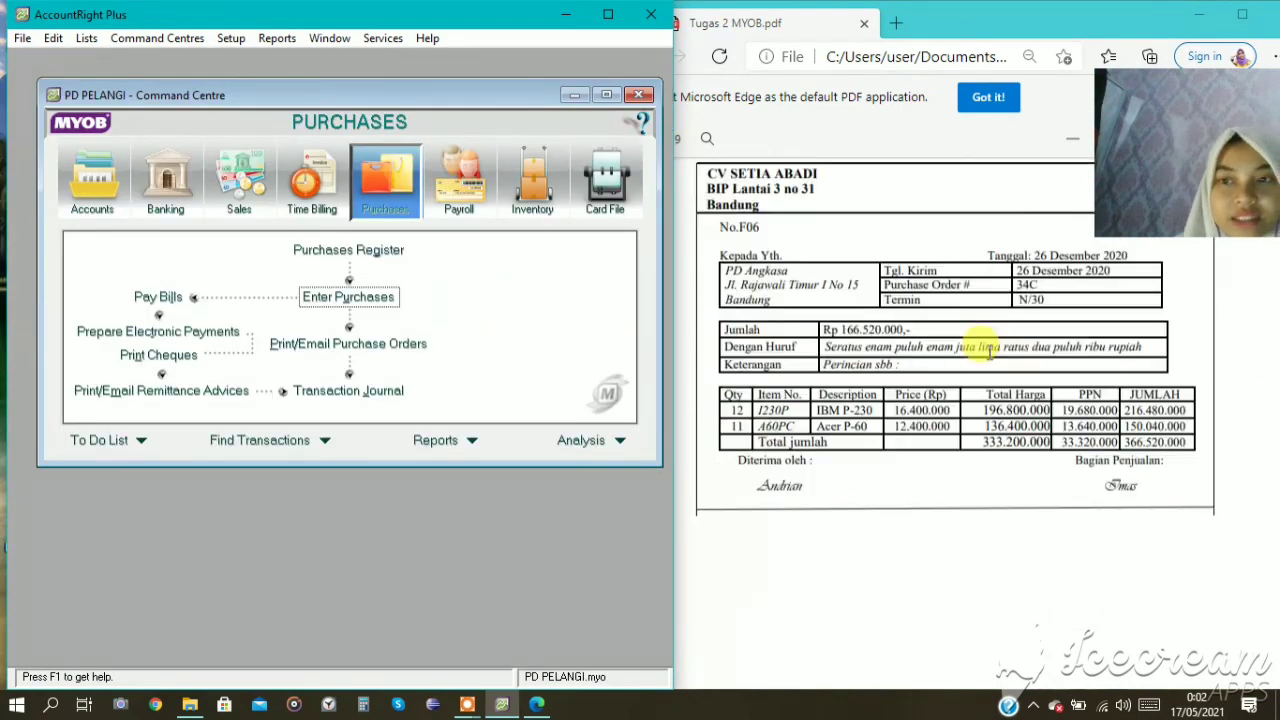
scroll(960, 374, "up", 7)
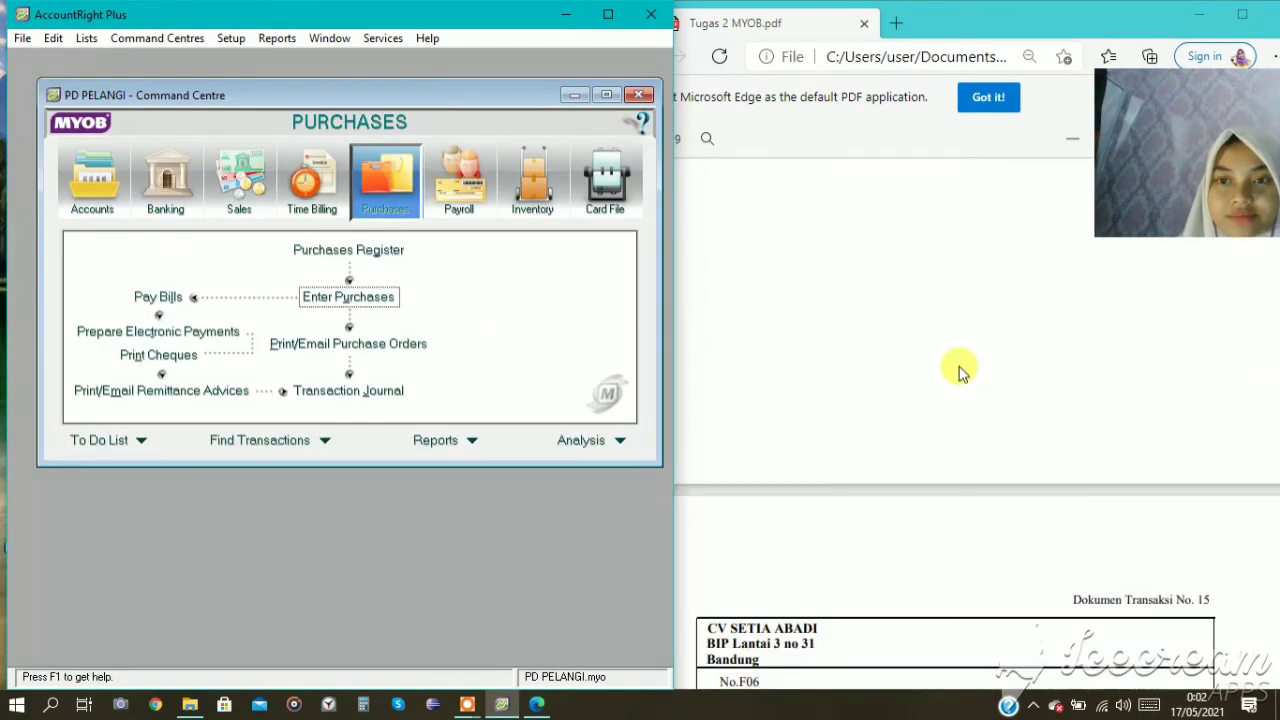
scroll(988, 332, "up", 3)
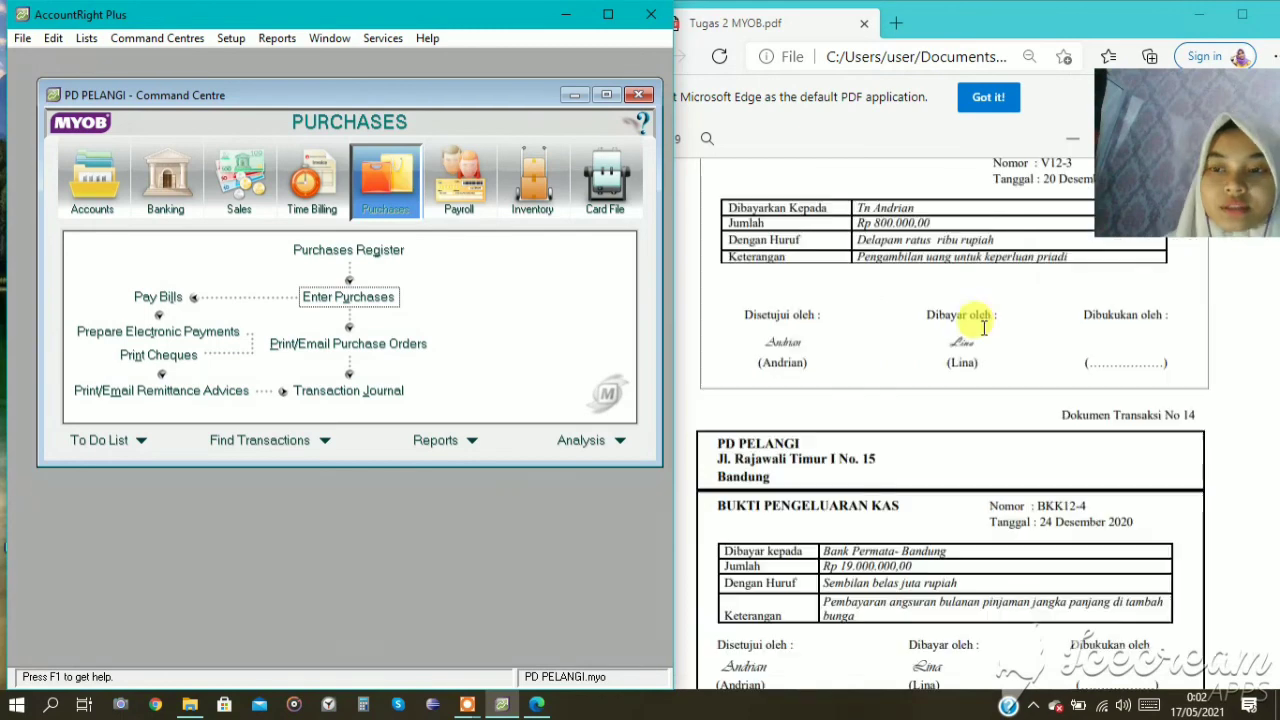
scroll(986, 336, "up", 5)
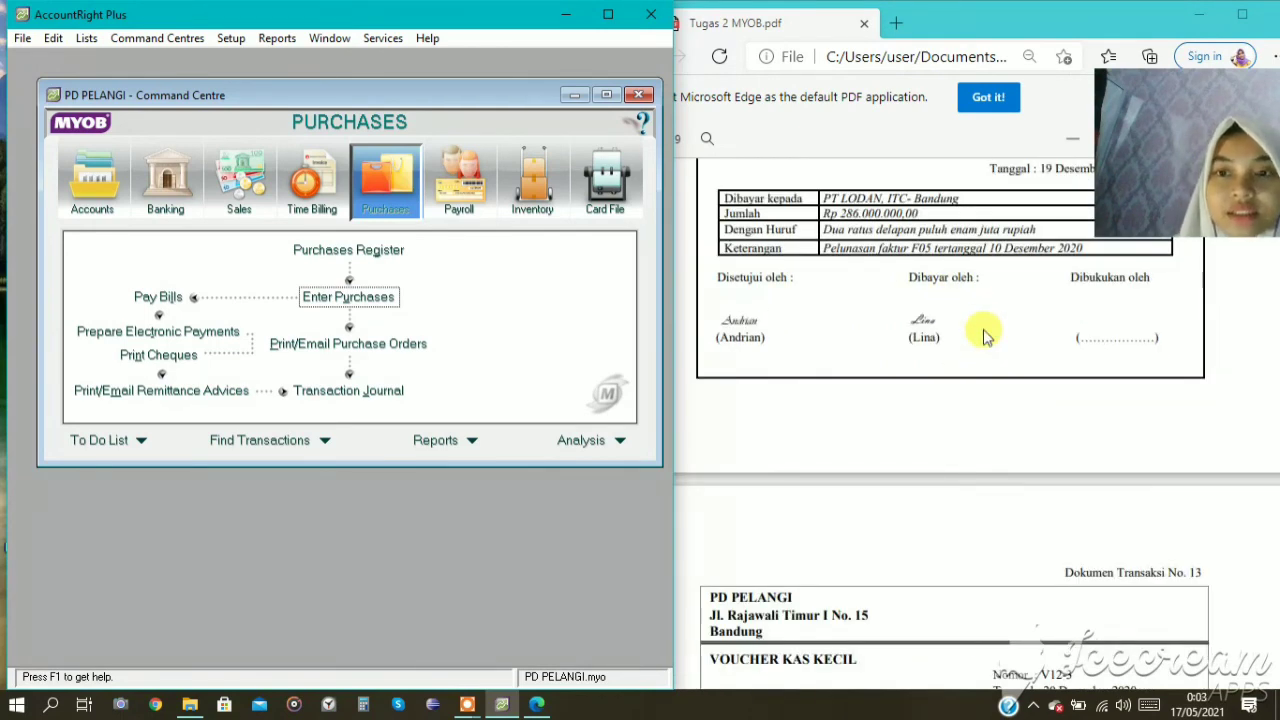
scroll(977, 294, "up", 5)
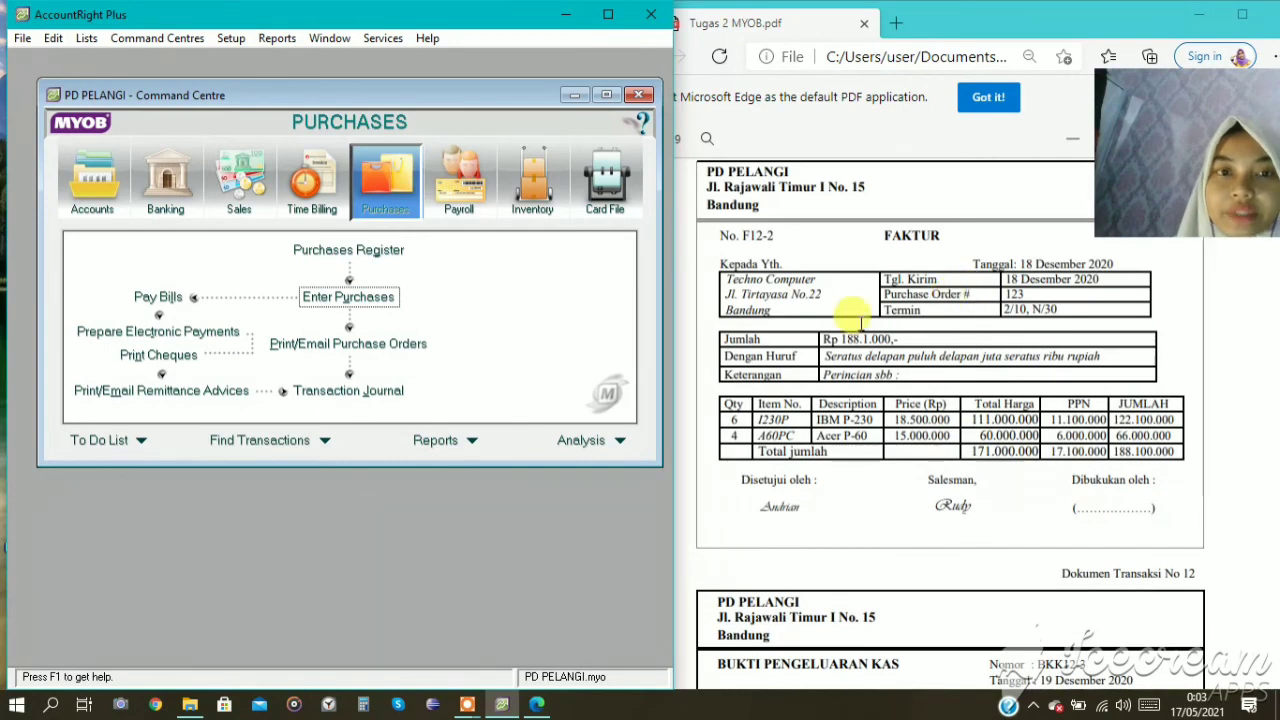